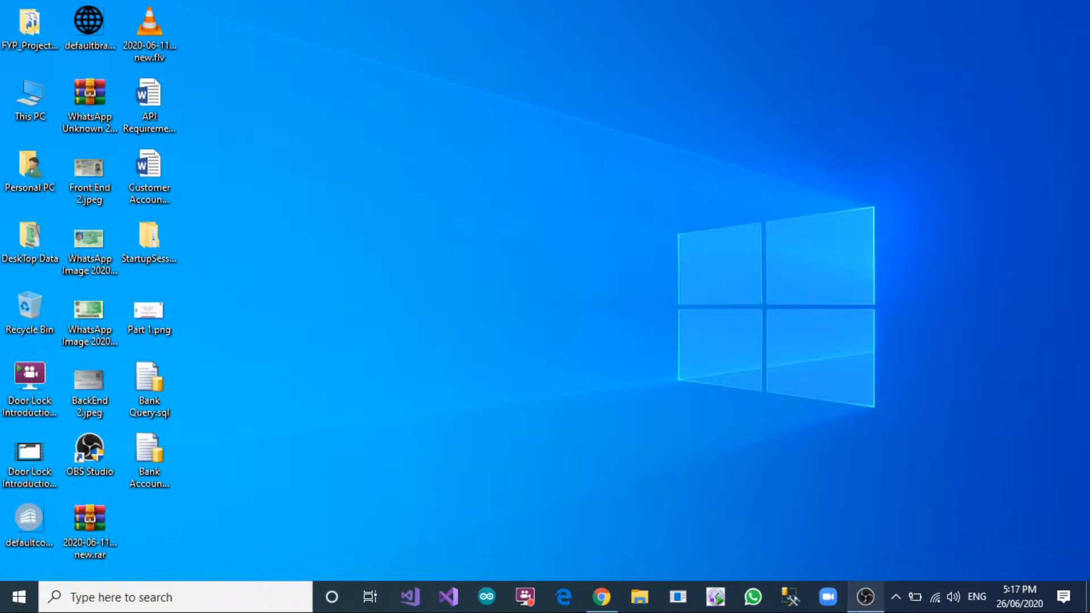
Find SQL Server 2014 Management Studio through the Windows search and launch it.
click(19, 602)
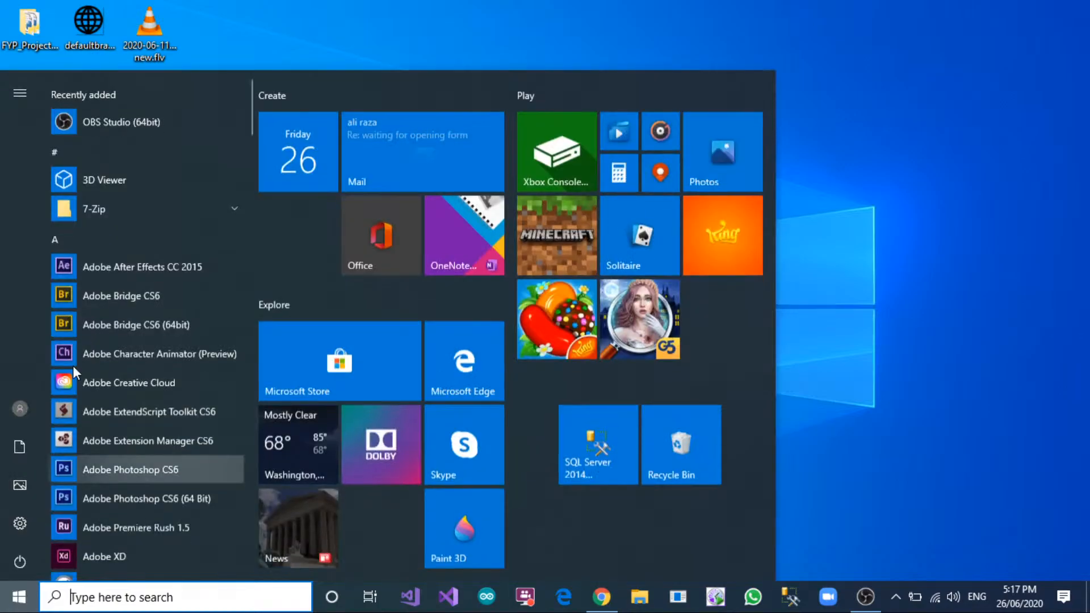
scroll(159, 321, down, 3)
scroll(159, 321, down, 3)
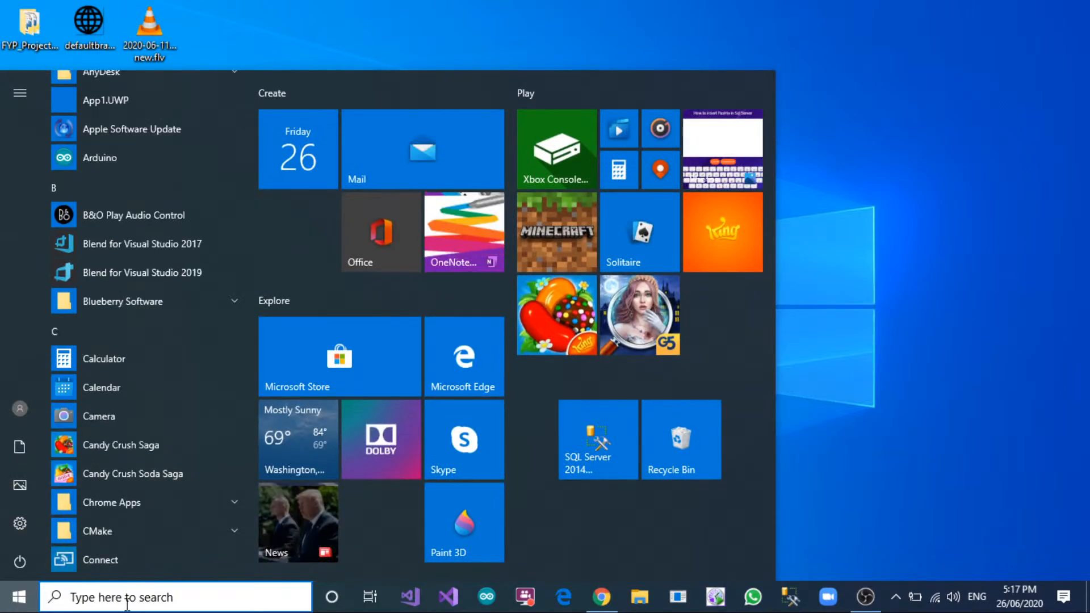
text(S)
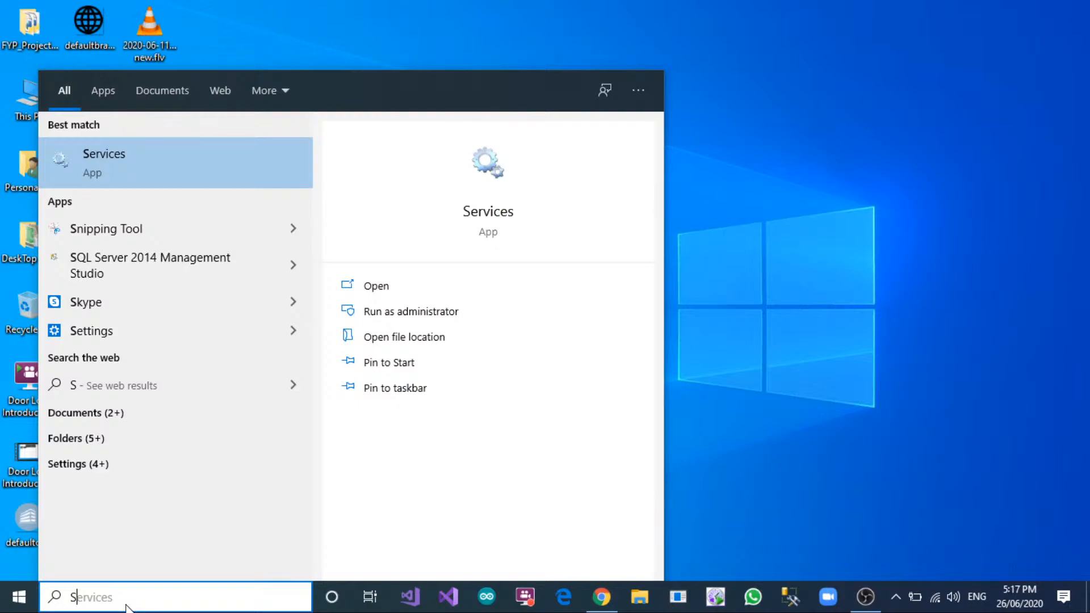
click(495, 166)
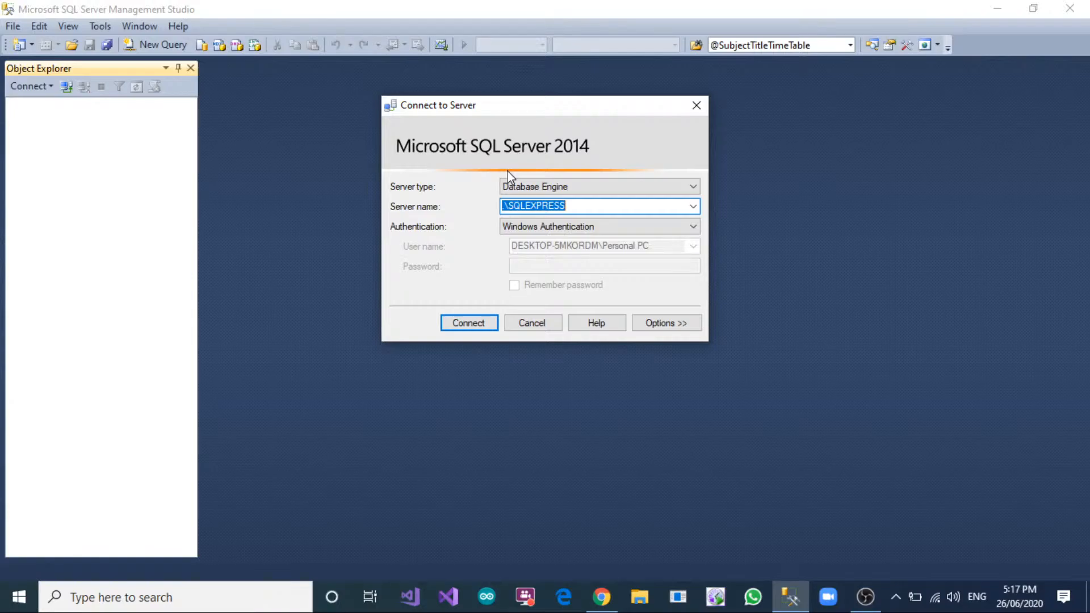
Browse the local Database Engine servers, choose DESKTOP-5MKORDM\SQLEXPRESS and connect to it.
click(693, 207)
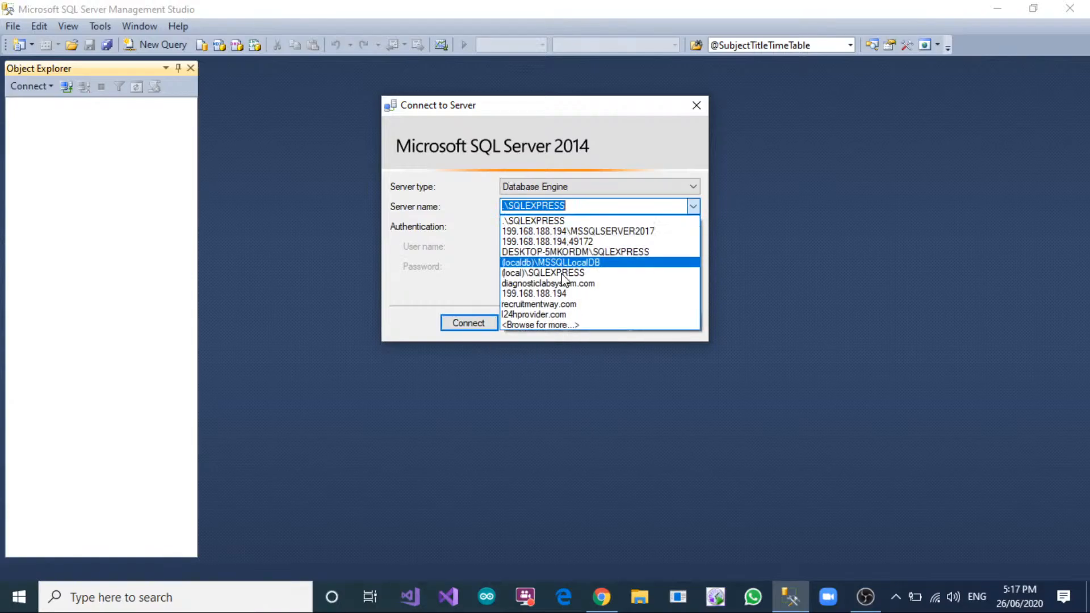
click(555, 326)
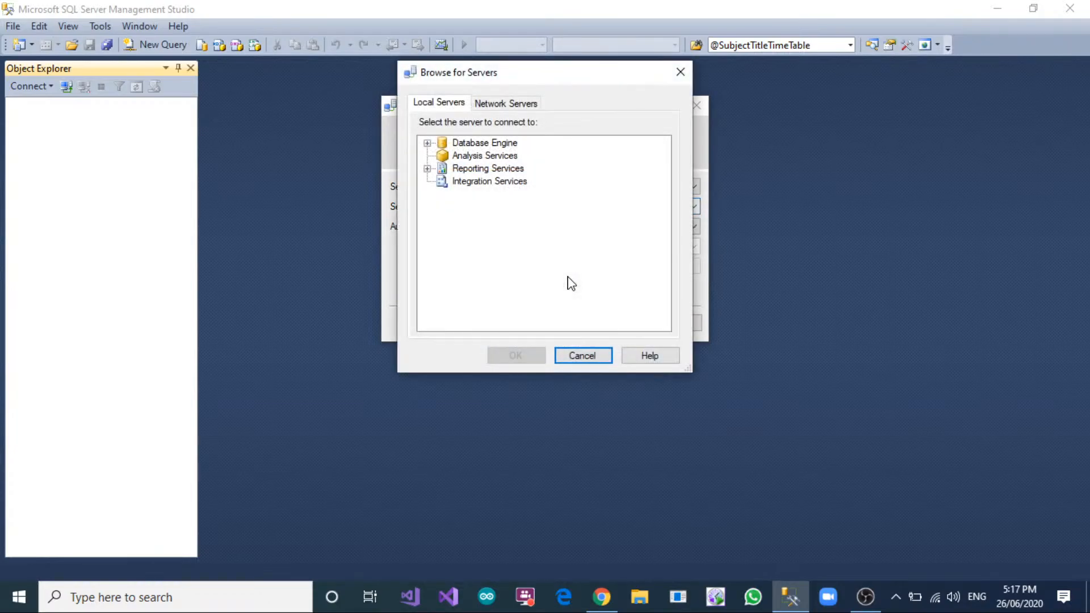
click(427, 143)
click(489, 155)
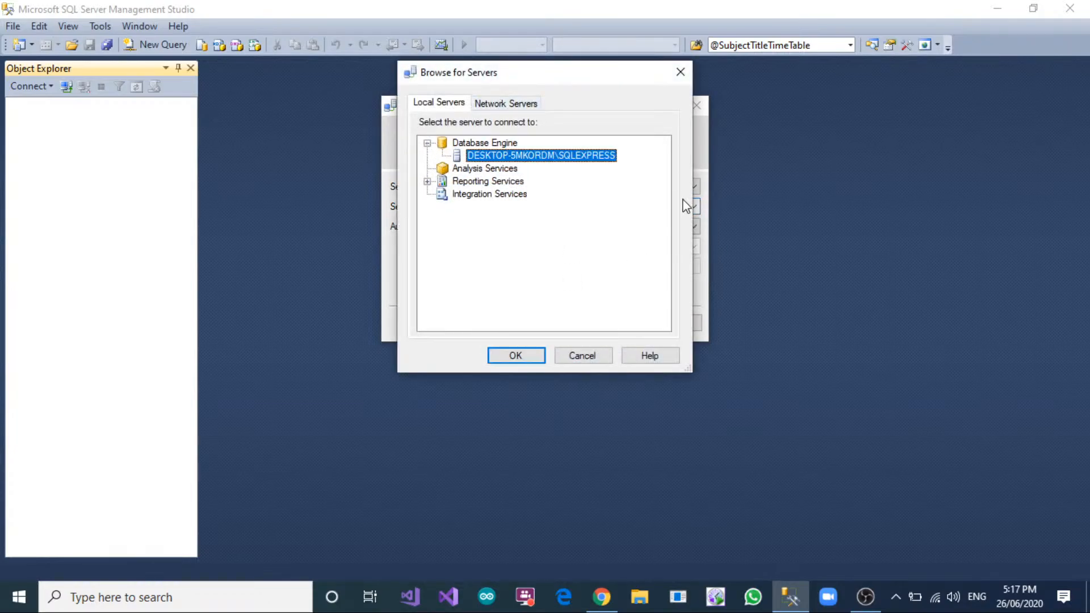
click(534, 355)
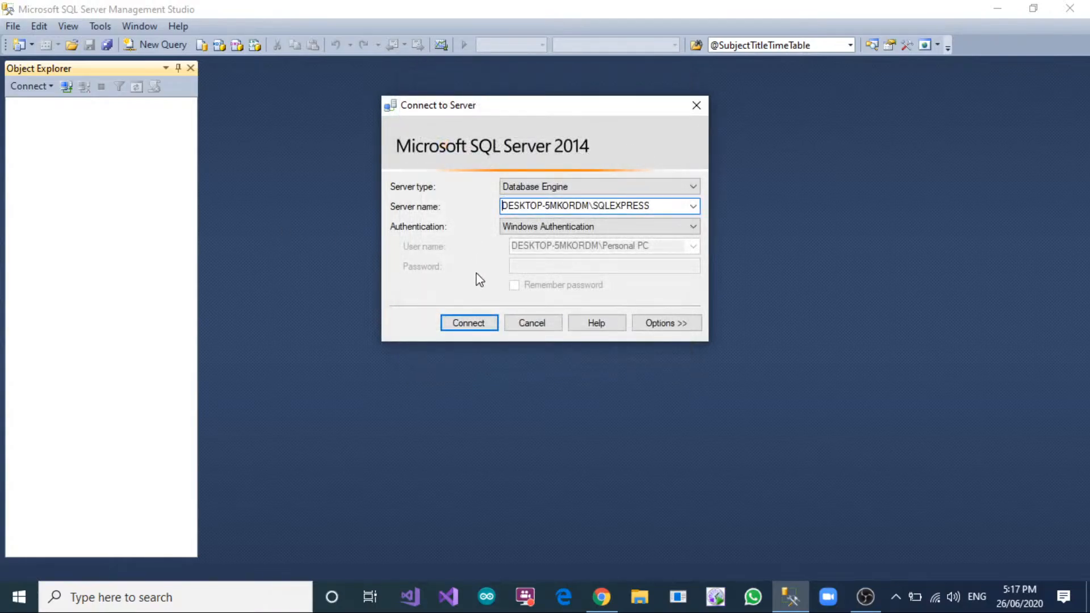
click(461, 323)
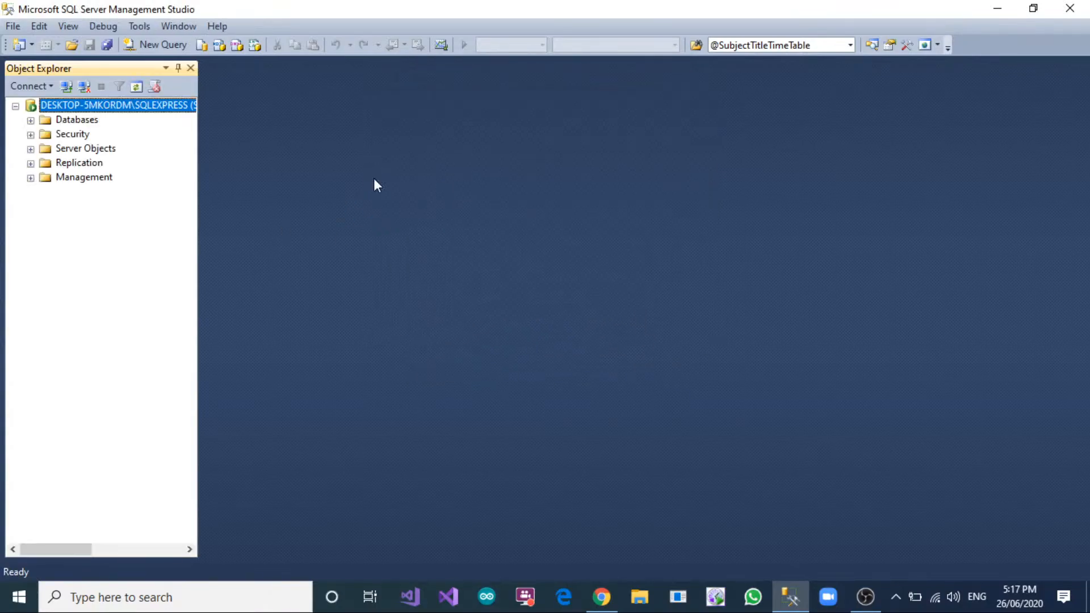
Start a new database on the connected server and enter AccountMgtDb as its name.
click(31, 120)
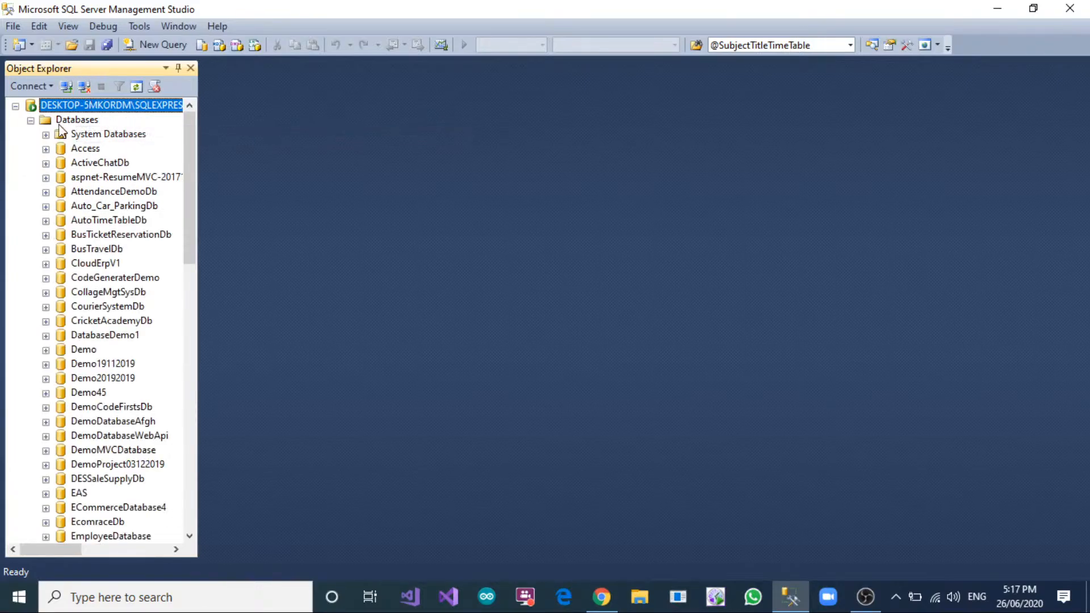
click(74, 119)
right_click(74, 120)
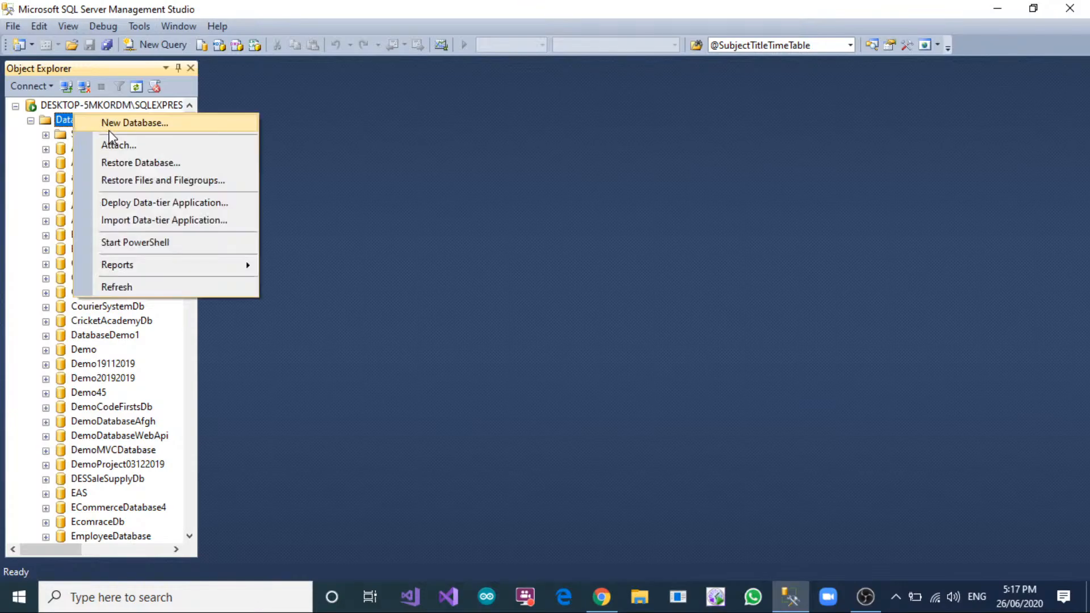
click(108, 123)
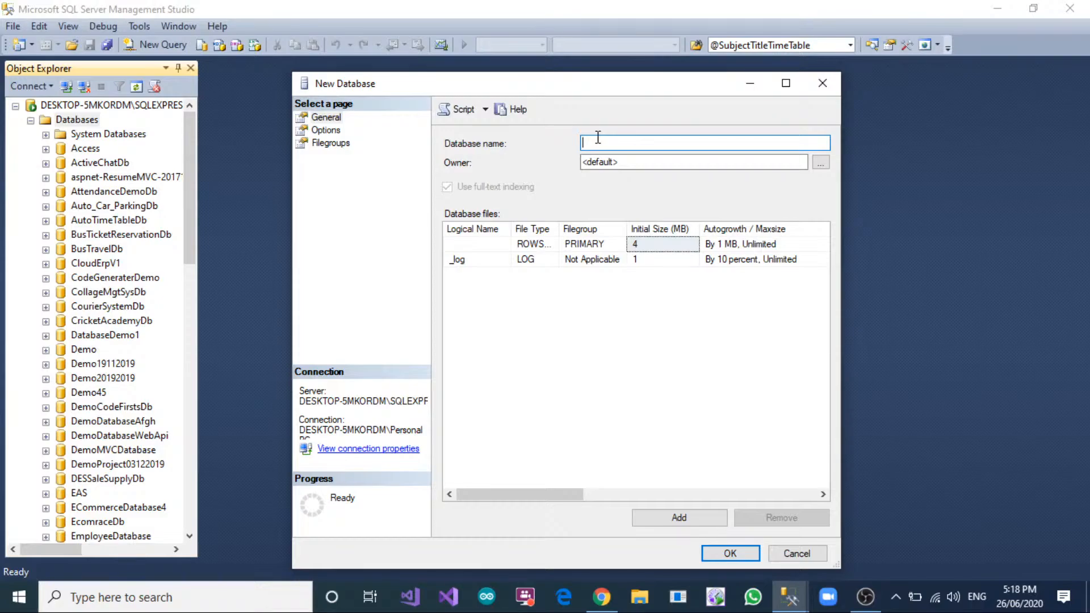
text(AccountMgtDb)
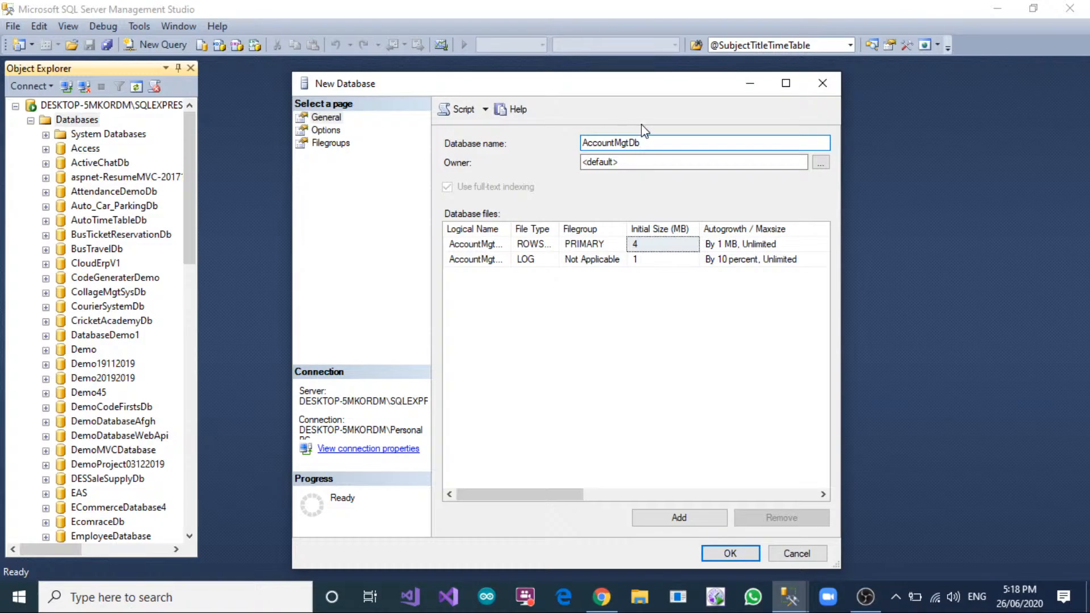
Replace the new database's name with ProjectBaseAccountingMgtDb.
drag(659, 140, 514, 140)
text(Projectbase)
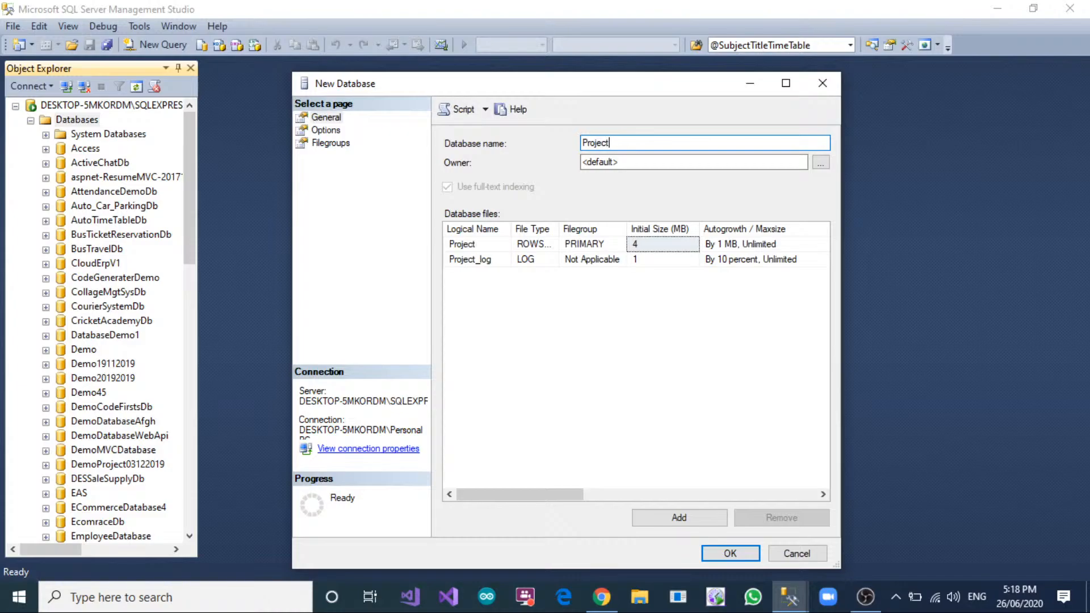
key(BackSpace)
key(BackSpace)
key(BackSpace)
key(BackSpace)
text(BaseAccounting)
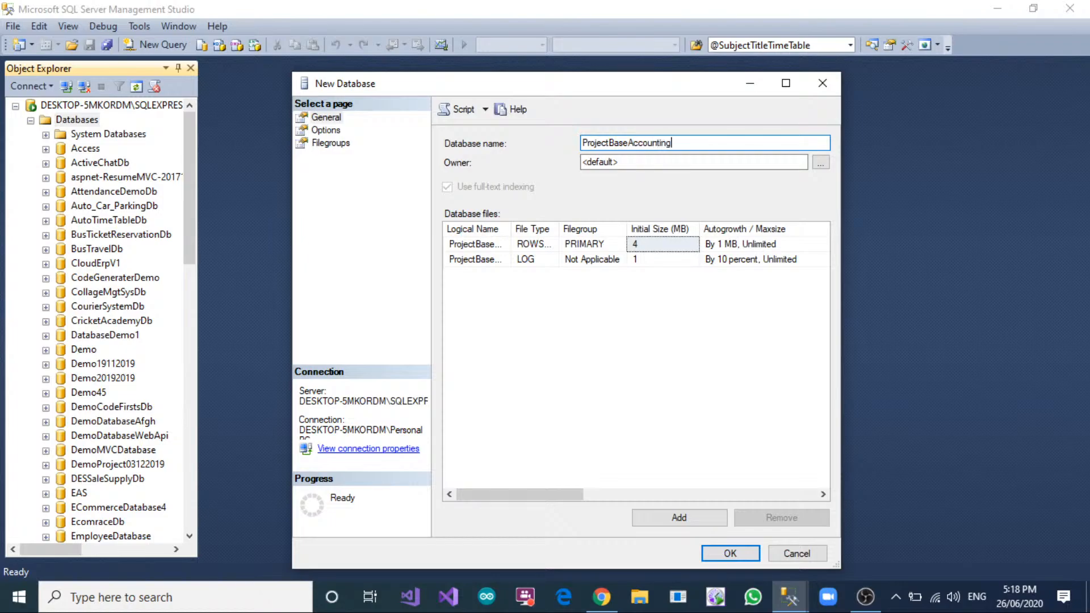
text(MgtDb)
Select the storage path of the database's data file and open the Personal Data (E:) drive in File Explorer.
drag(533, 493, 706, 475)
click(765, 248)
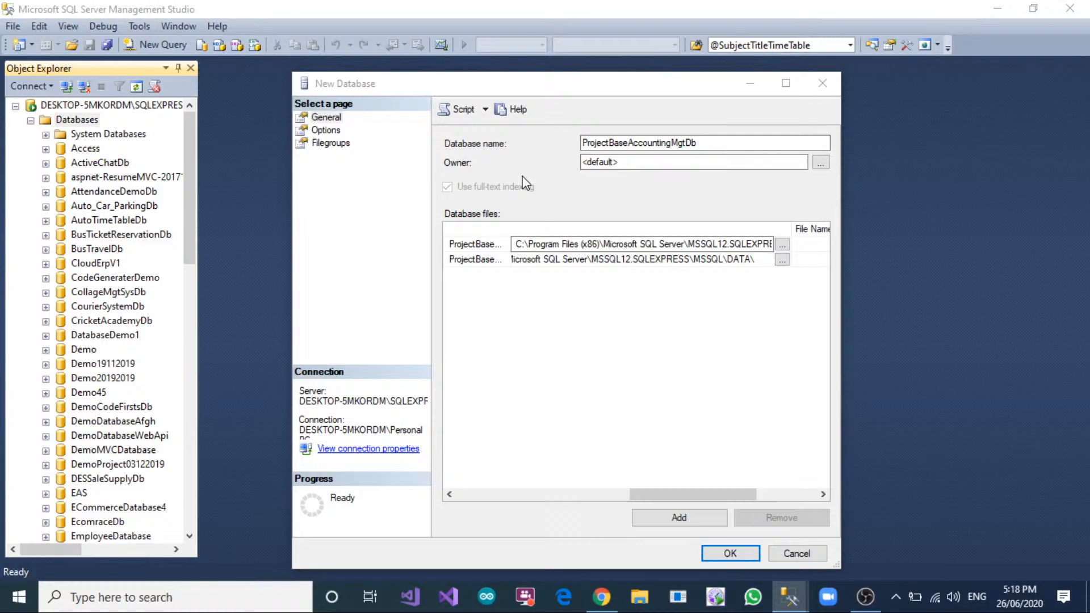
key(super+e)
click(721, 14)
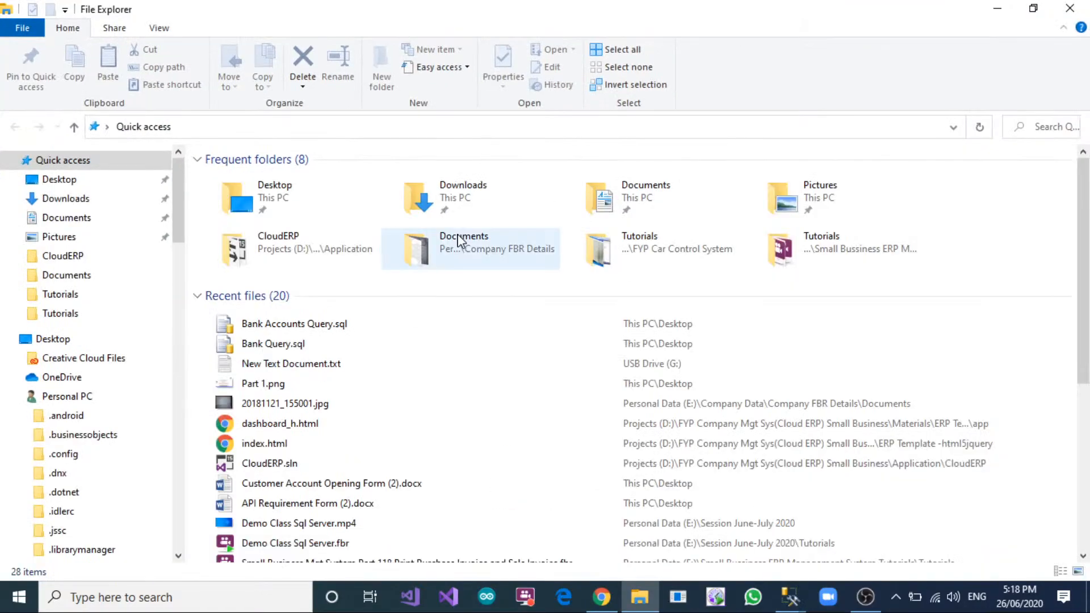
click(53, 338)
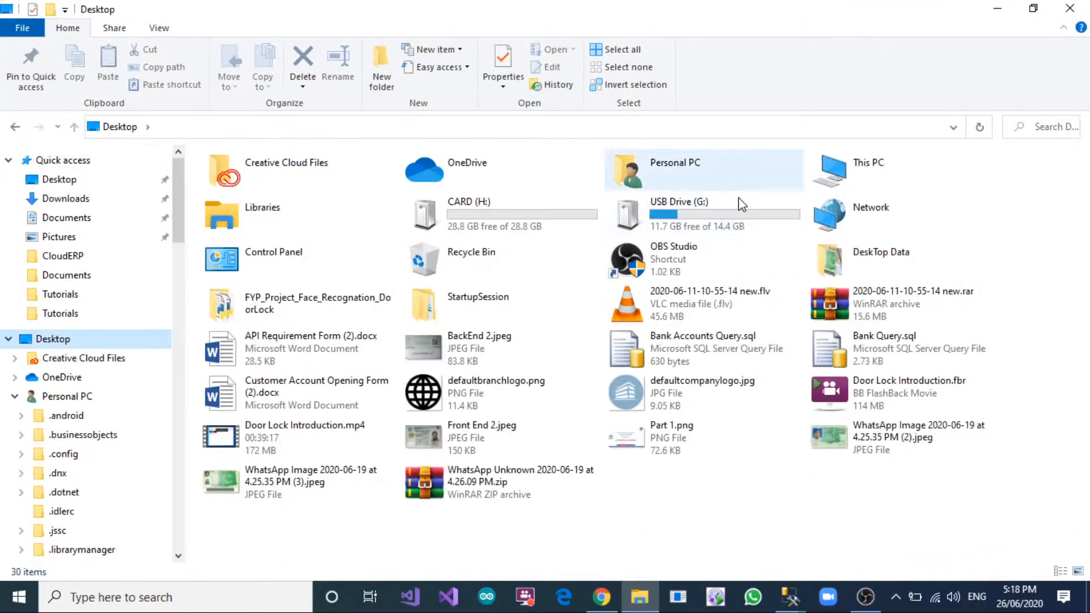
double_click(851, 171)
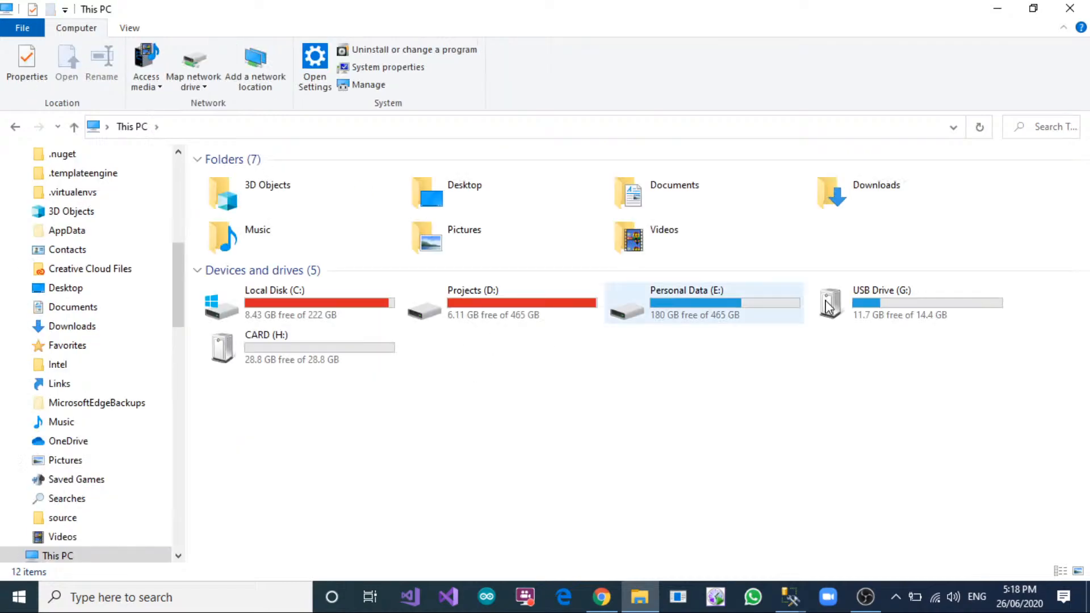
double_click(740, 308)
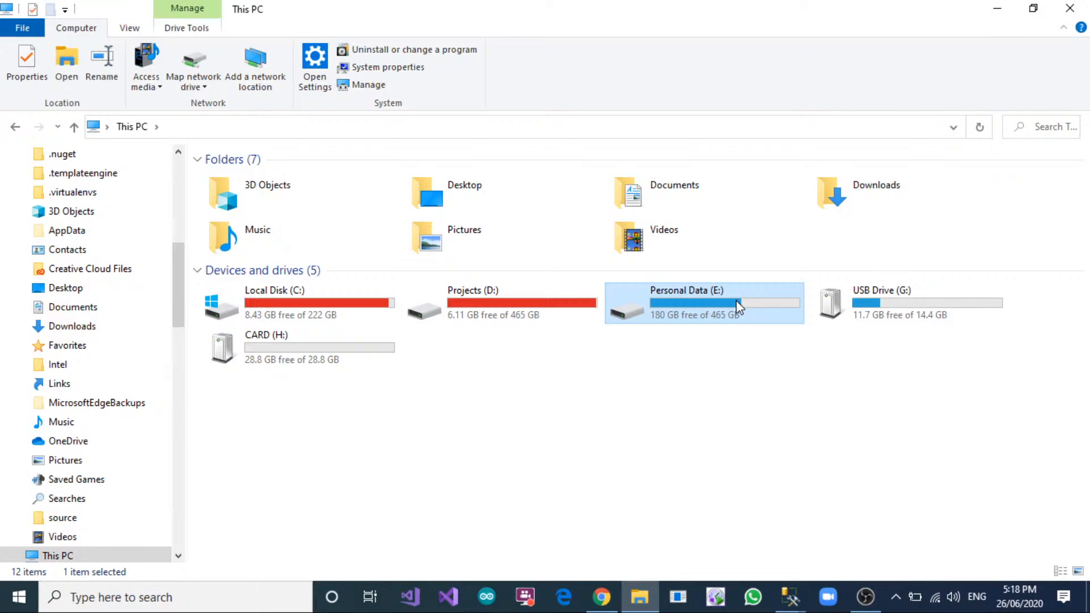
Create a new folder on the Personal Data (E:) drive and name it "Project Session June-".
scroll(450, 238, down, 9)
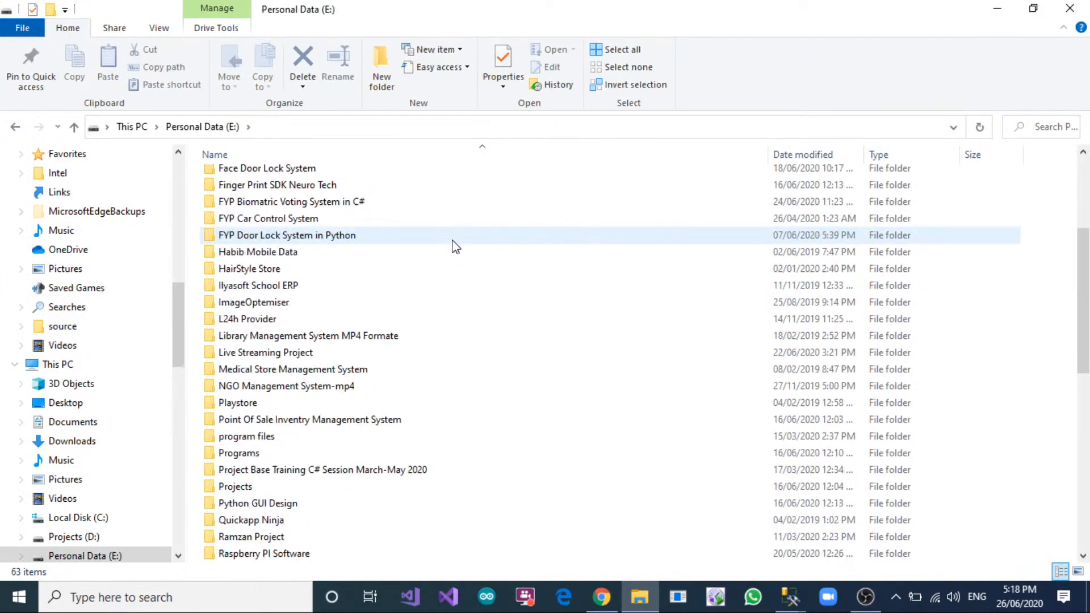
scroll(450, 243, up, 4)
click(382, 63)
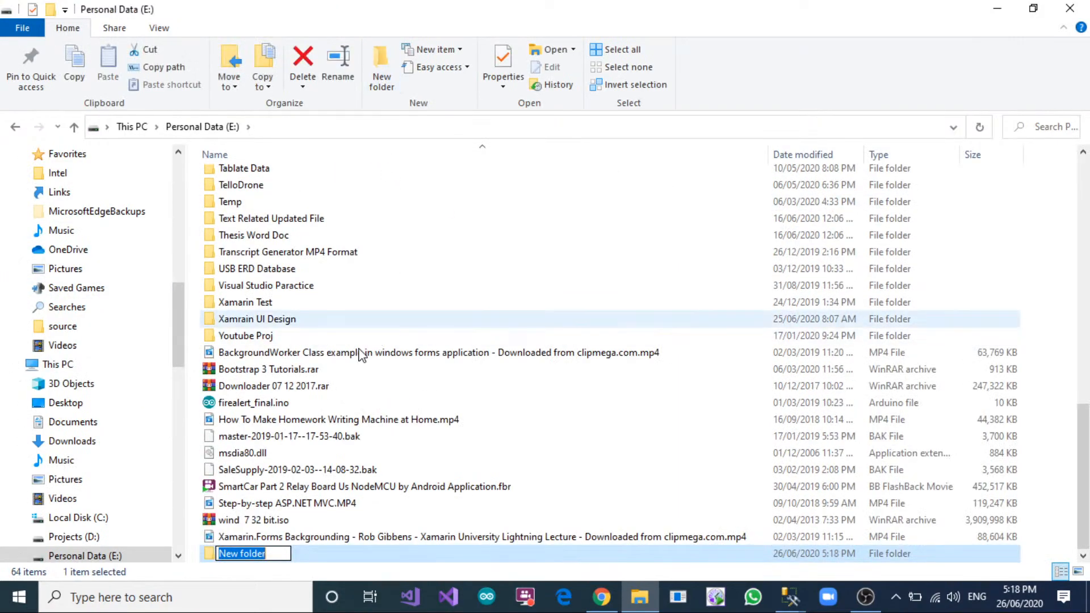
click(267, 554)
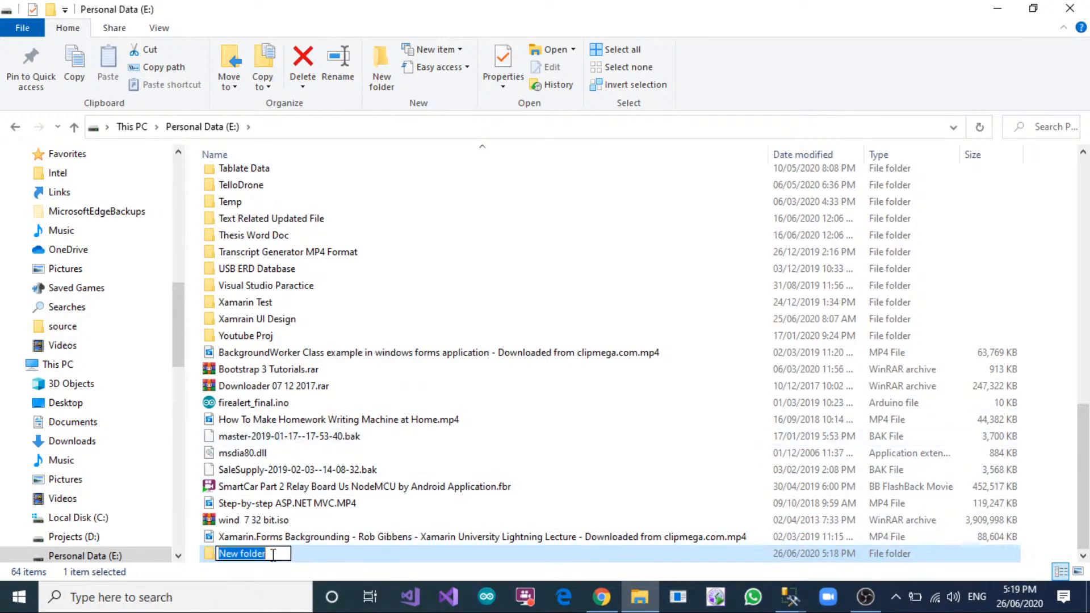
text(P)
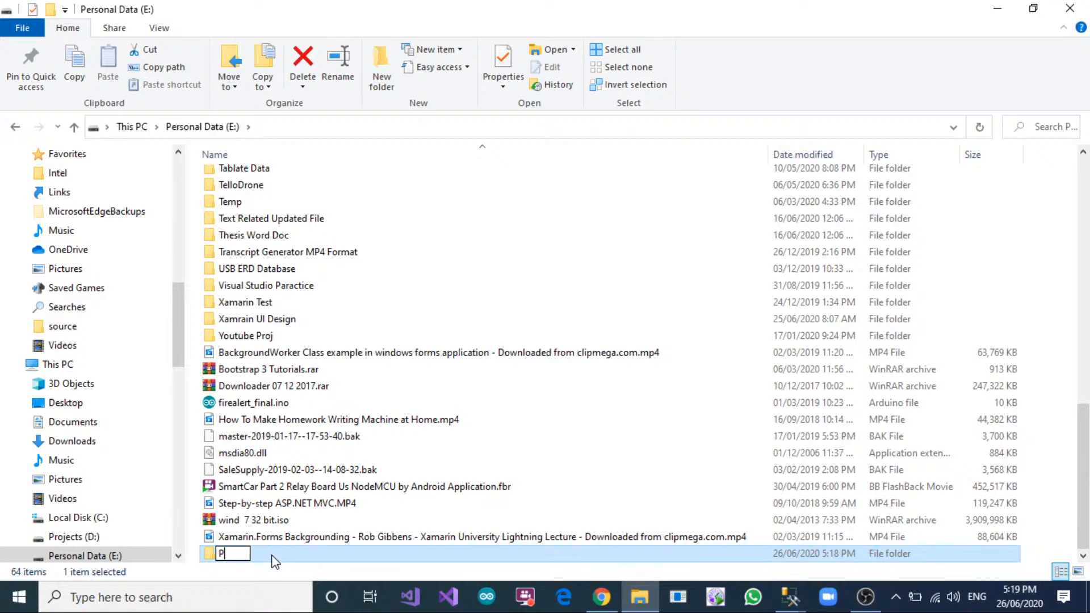
text(roject Ses)
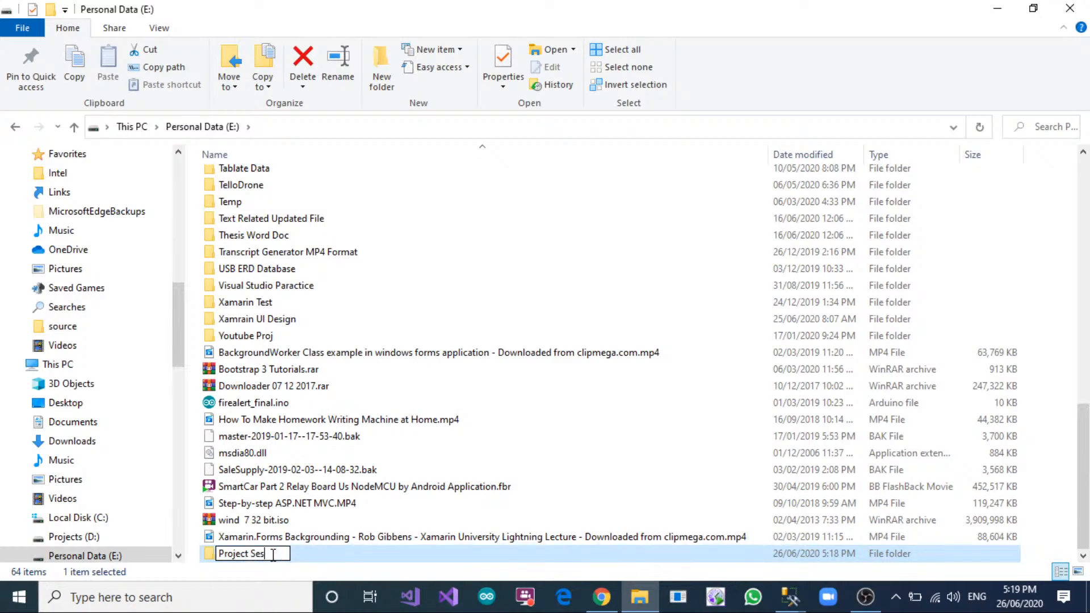
text(sion June-)
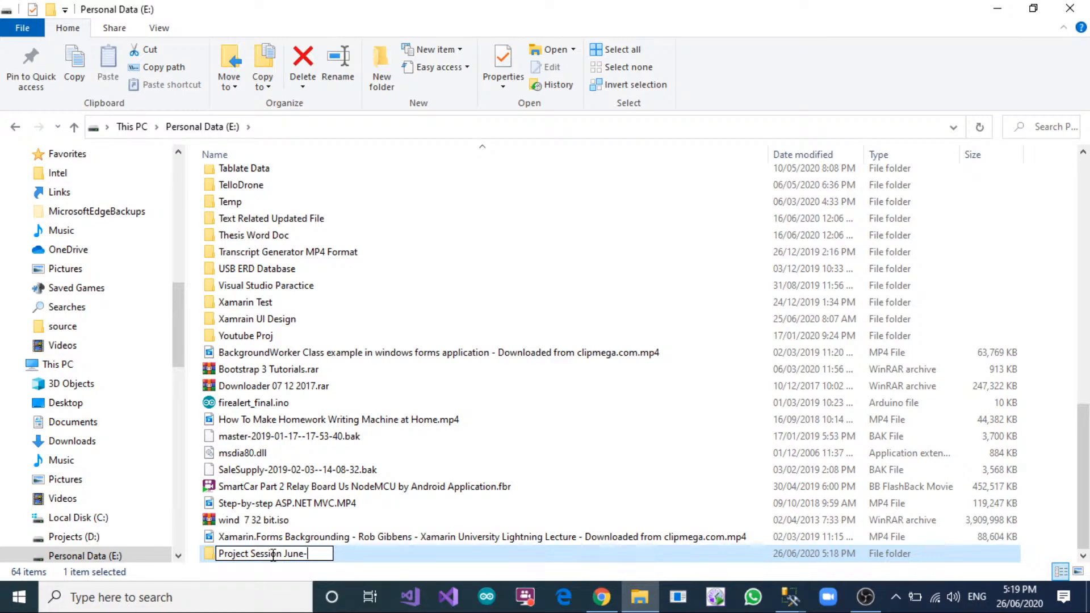
Check the month following June in the calendar and complete the folder's name as "Project Session June-July Account Project".
click(1029, 597)
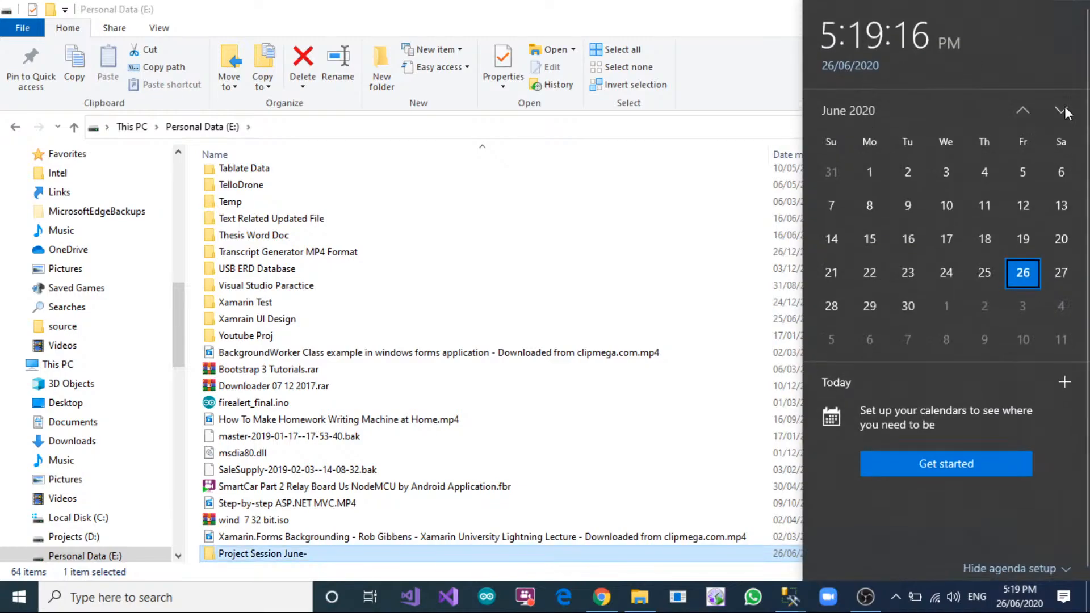
click(1062, 111)
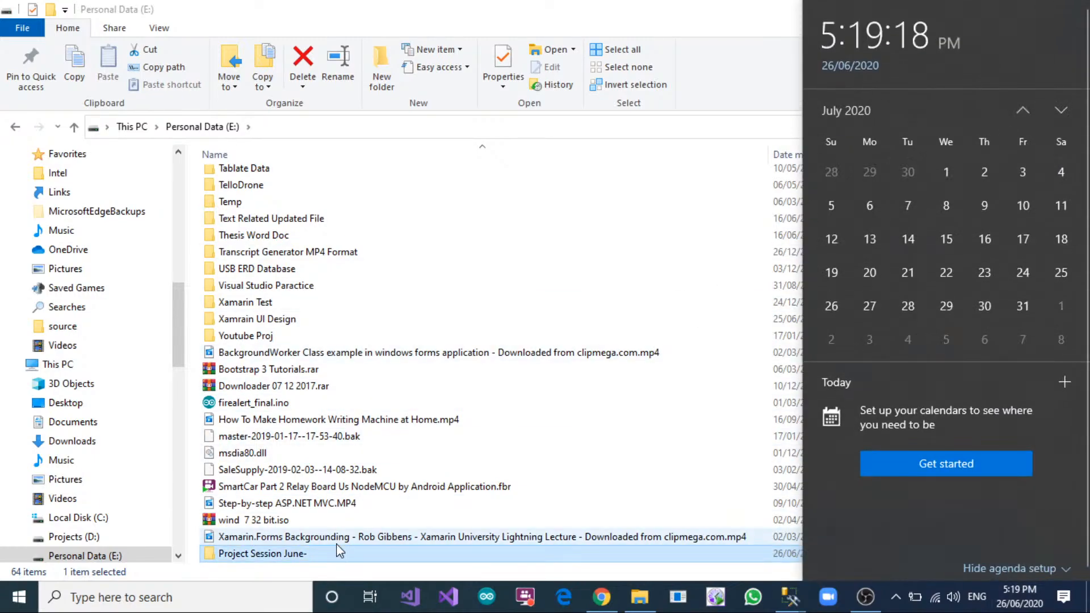
click(313, 551)
click(314, 556)
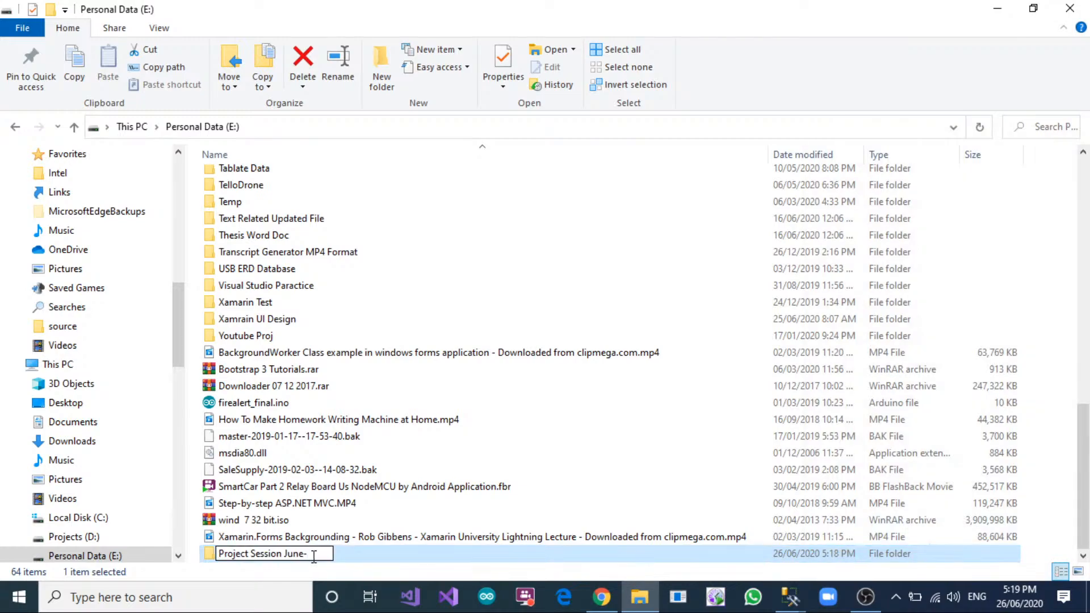
text(July Account B)
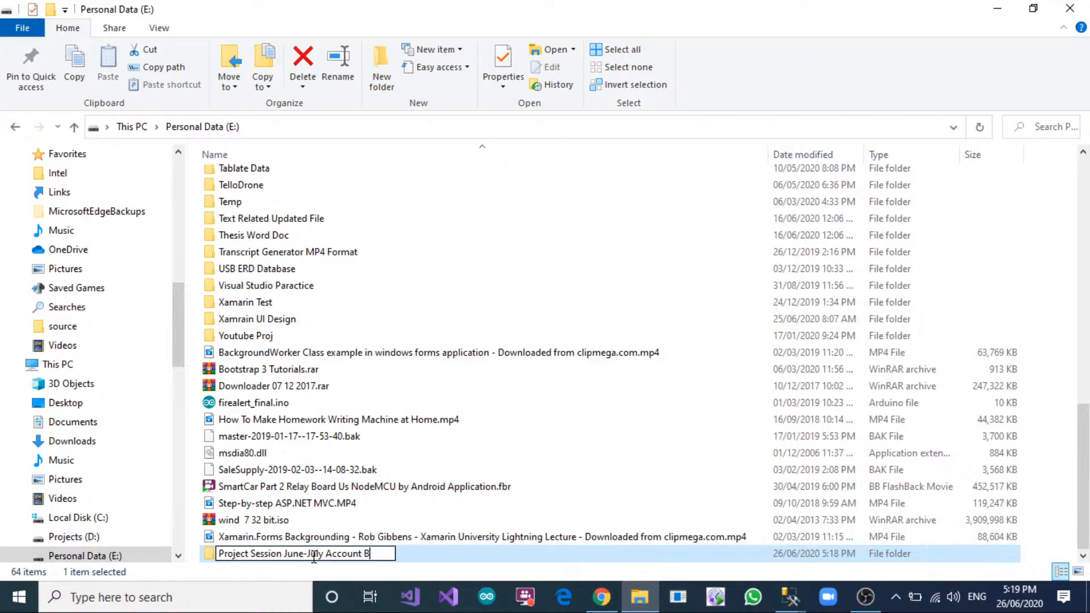
key(BackSpace)
text(Project)
key(Return)
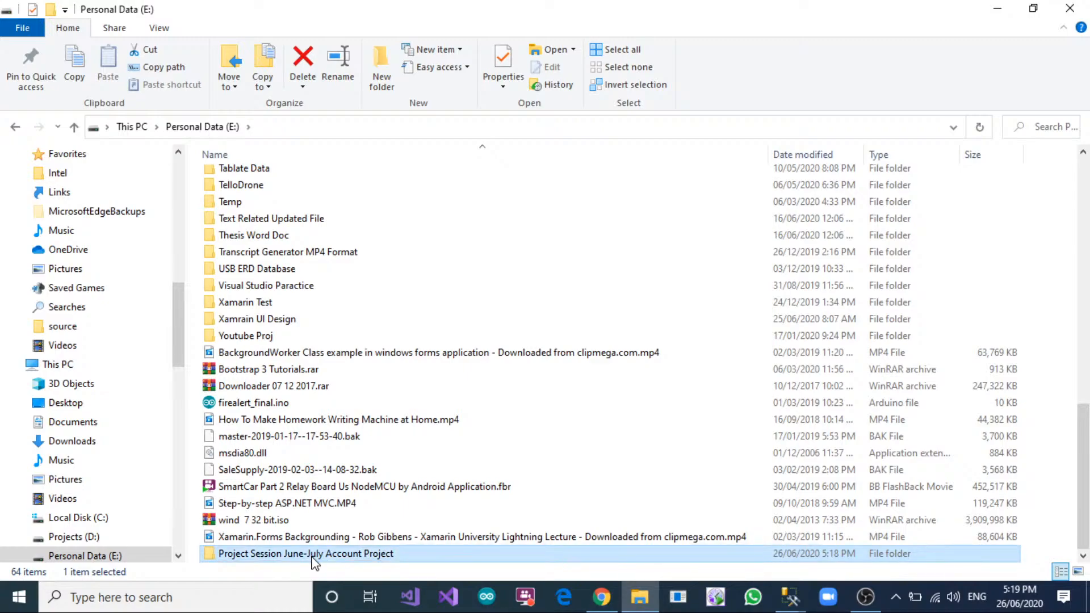
Create a subfolder named Database inside the "Project Session June-July Account Project" folder.
double_click(314, 555)
click(391, 79)
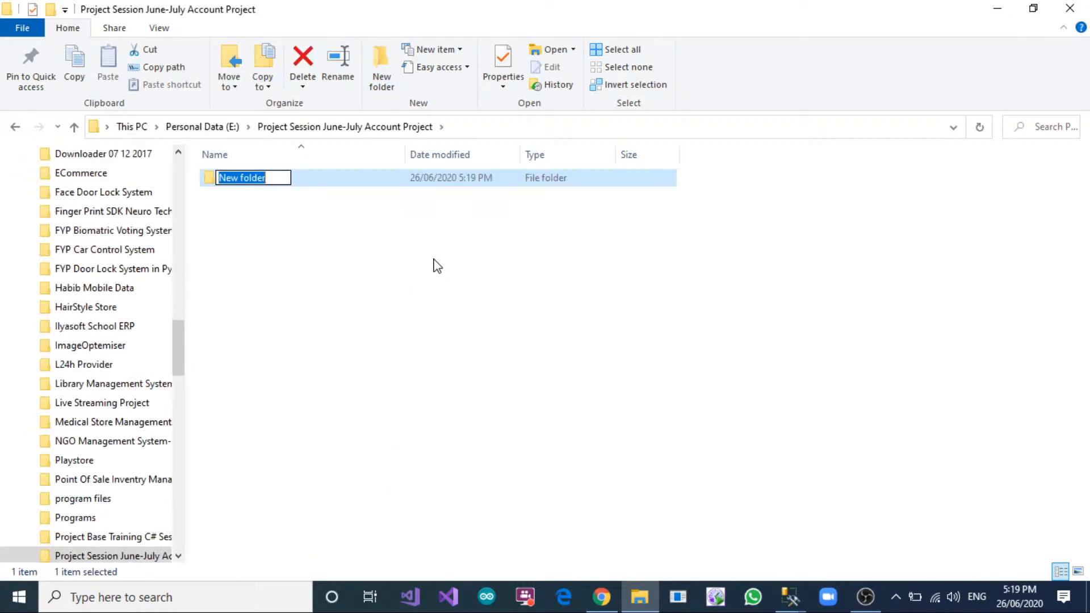
text(Da)
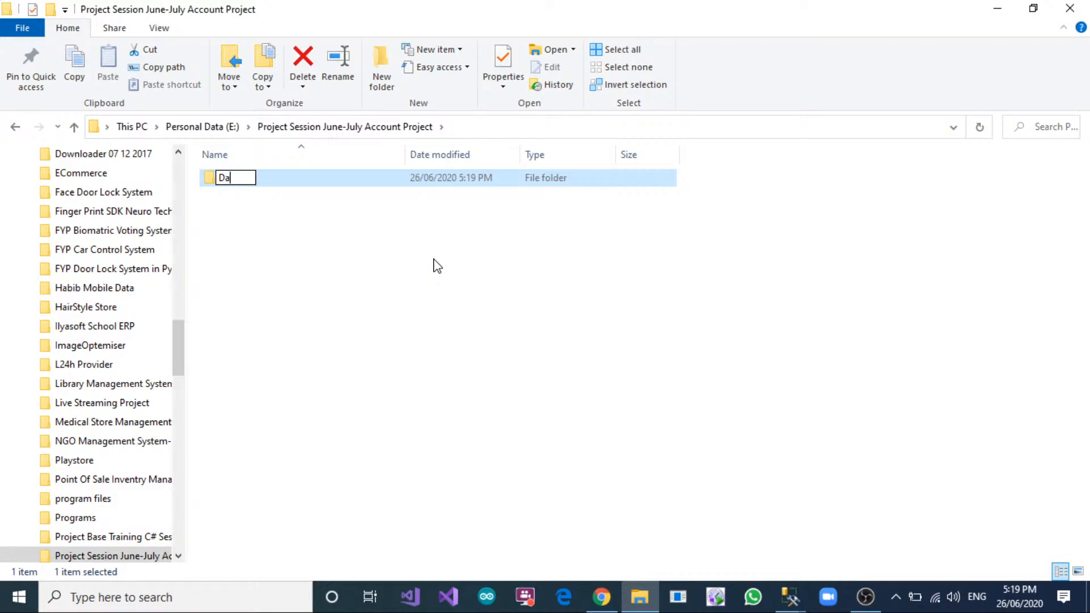
text(tatbase)
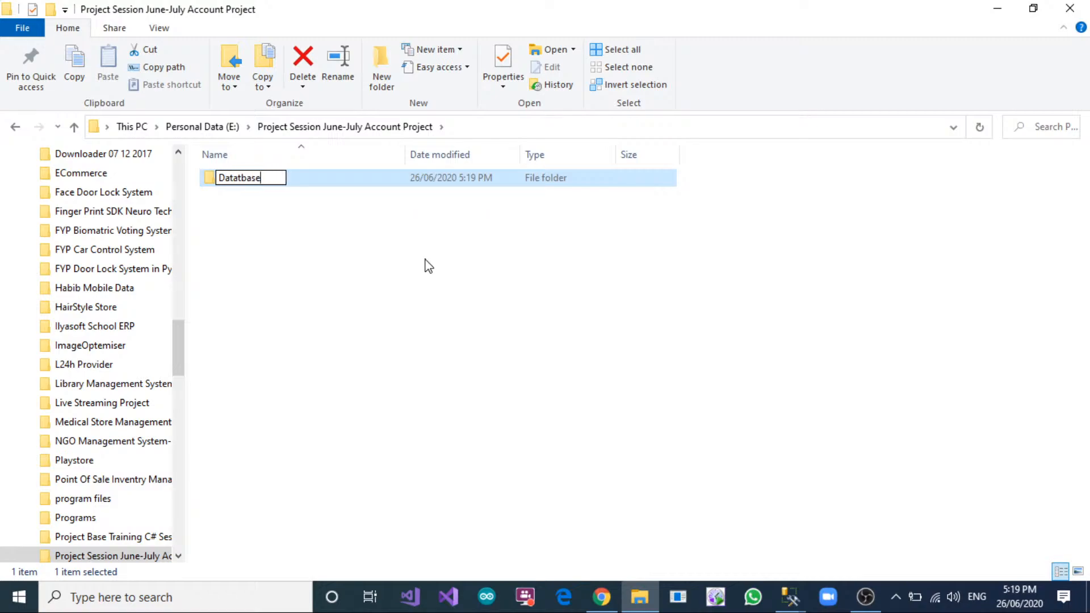
click(236, 179)
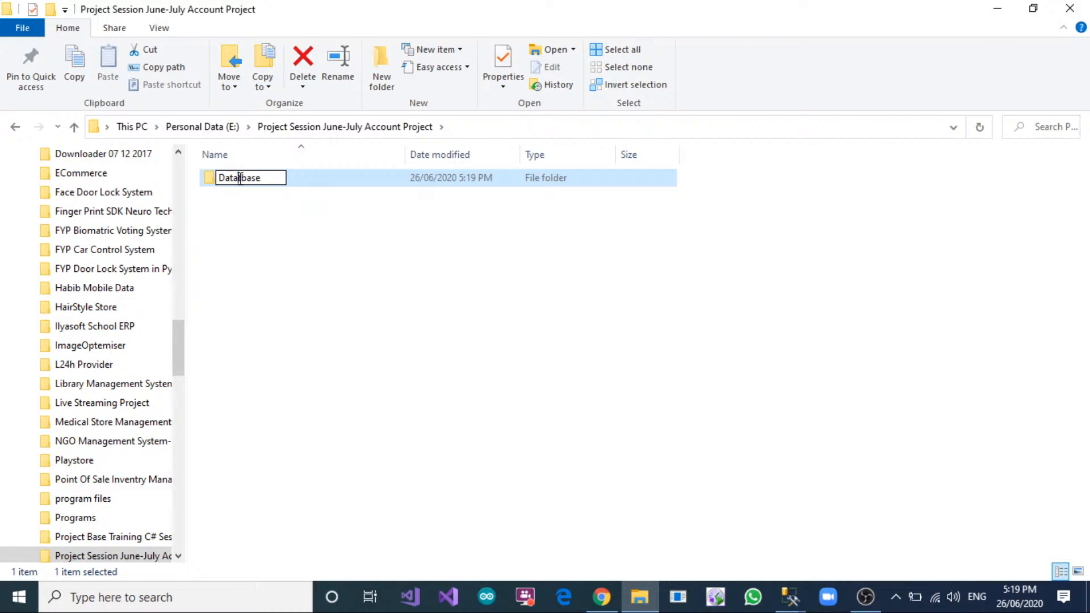
key(Delete)
click(271, 267)
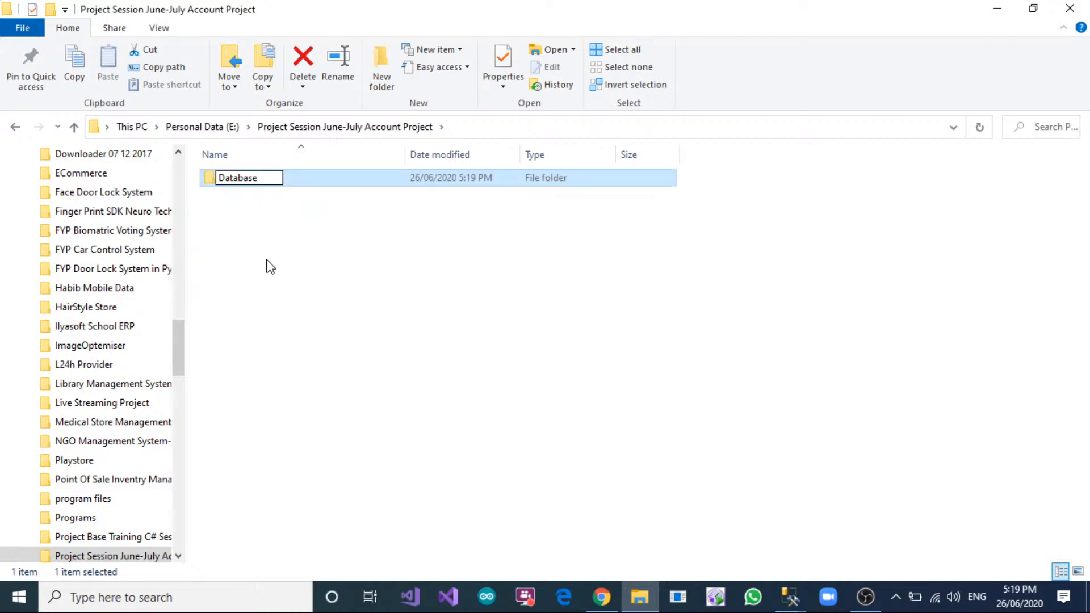
Create a subfolder named Application alongside the Database folder in "Project Session June-July Account Project".
click(389, 82)
text(A)
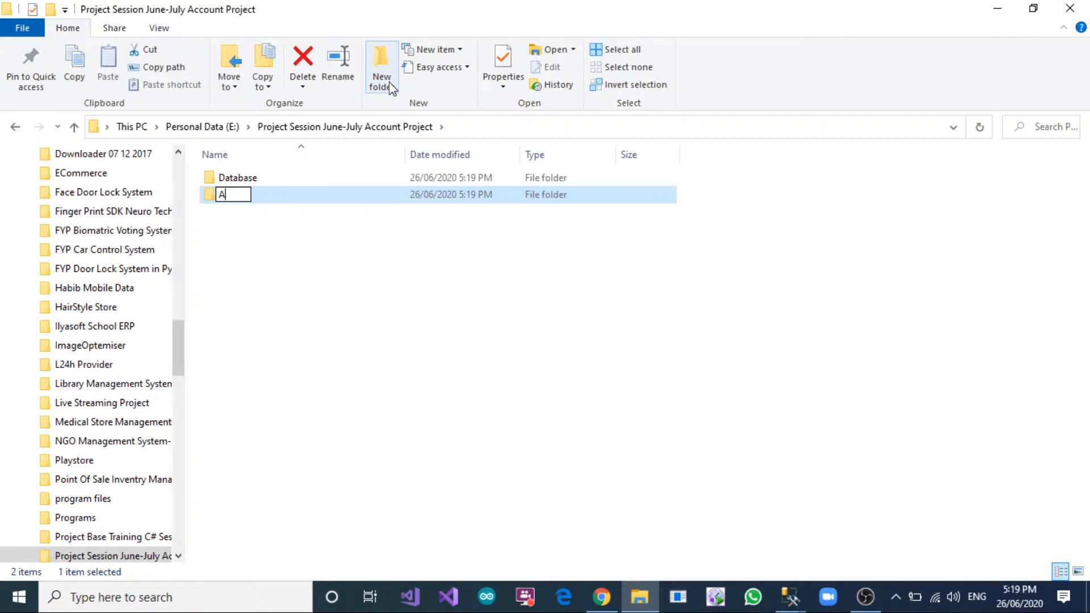
text(pplication)
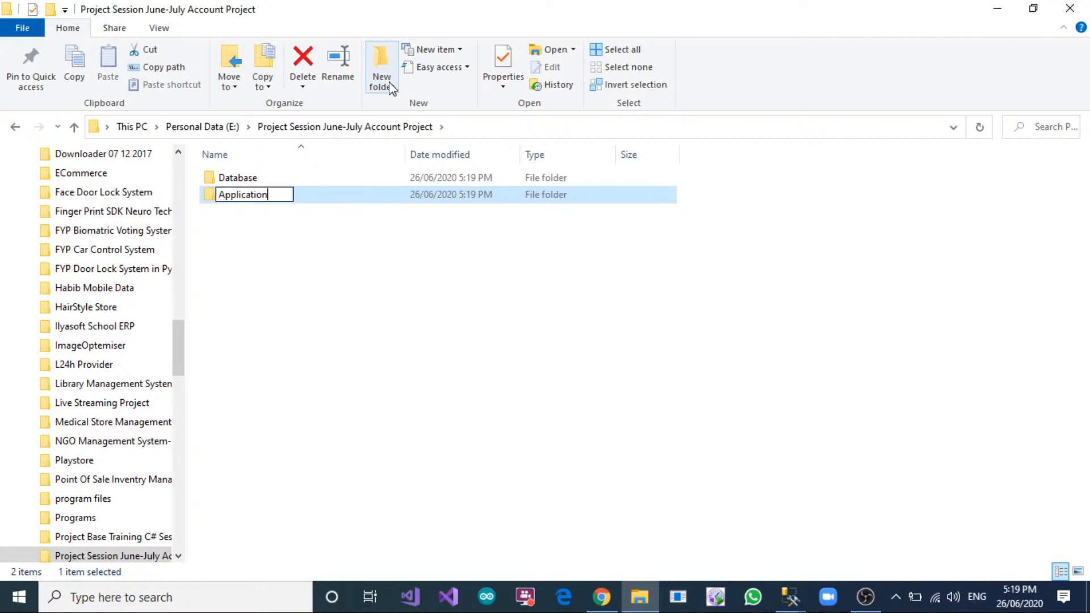
key(Return)
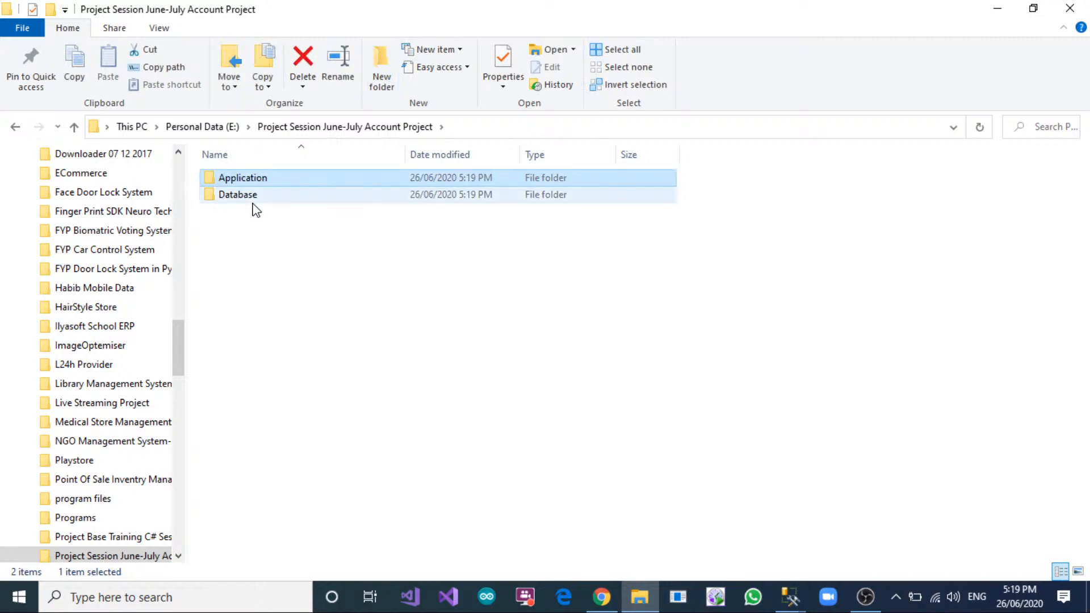
click(250, 199)
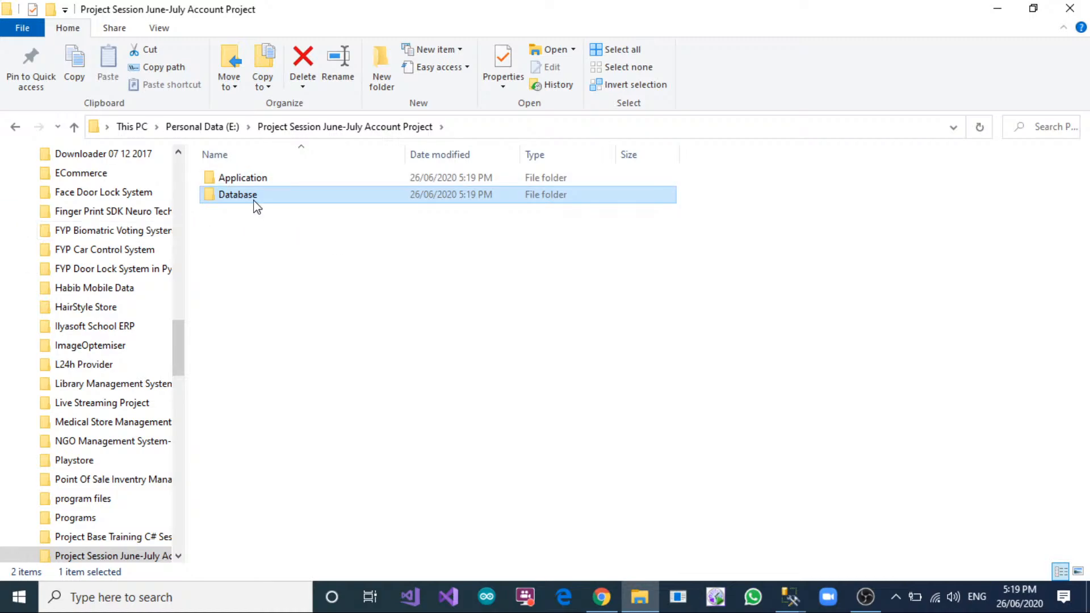
click(259, 184)
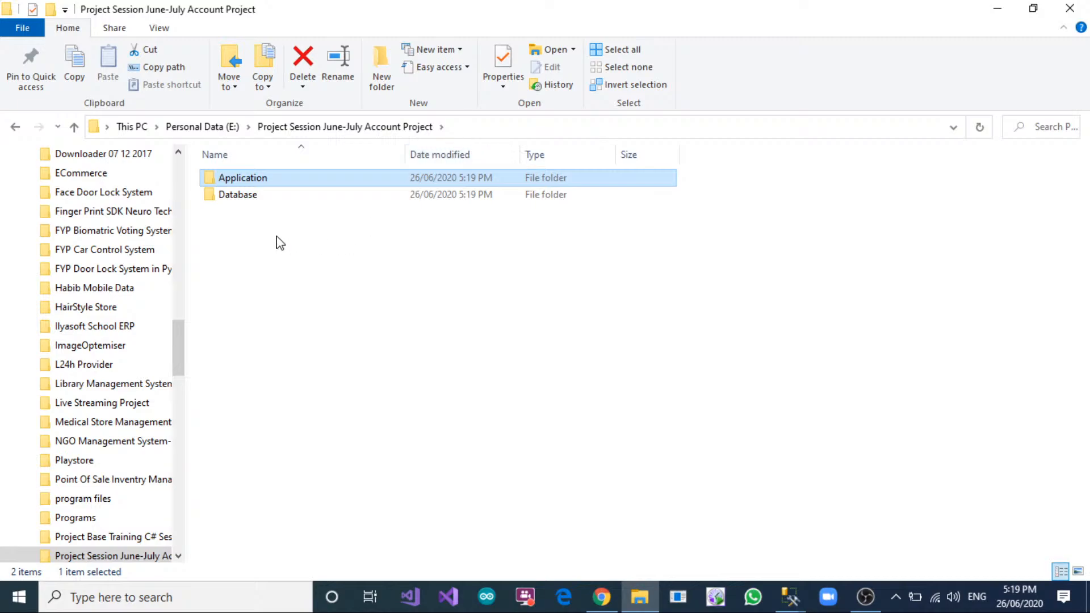
Set the storage path of both the data and log files to E:\Project Session June-July Account Project\Database in the New Database dialog.
double_click(278, 196)
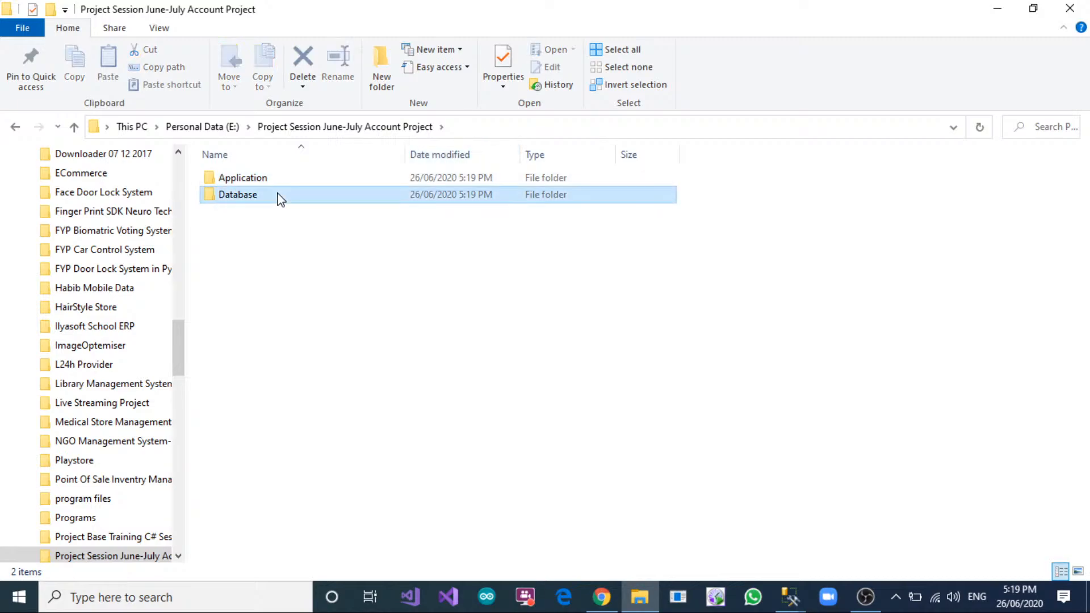
click(539, 132)
key(ctrl+c)
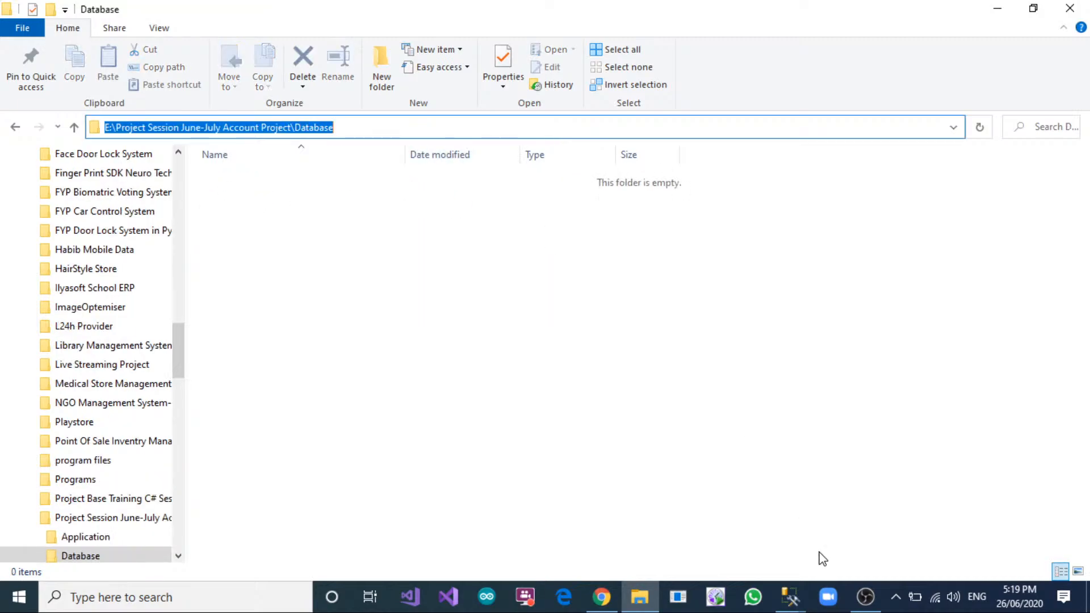
click(795, 599)
click(871, 539)
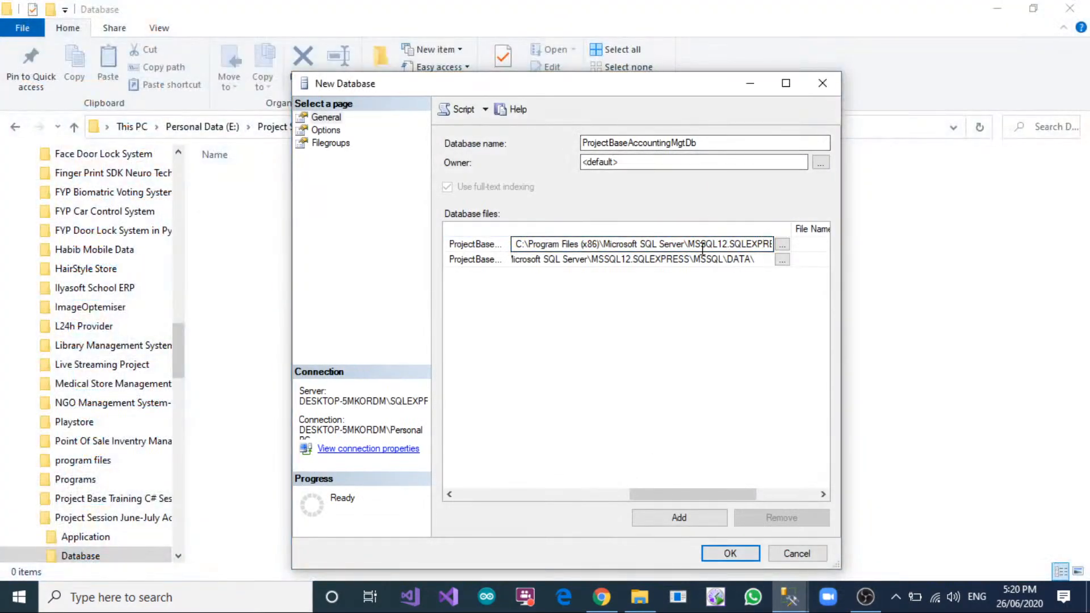
key(ctrl+a)
click(741, 260)
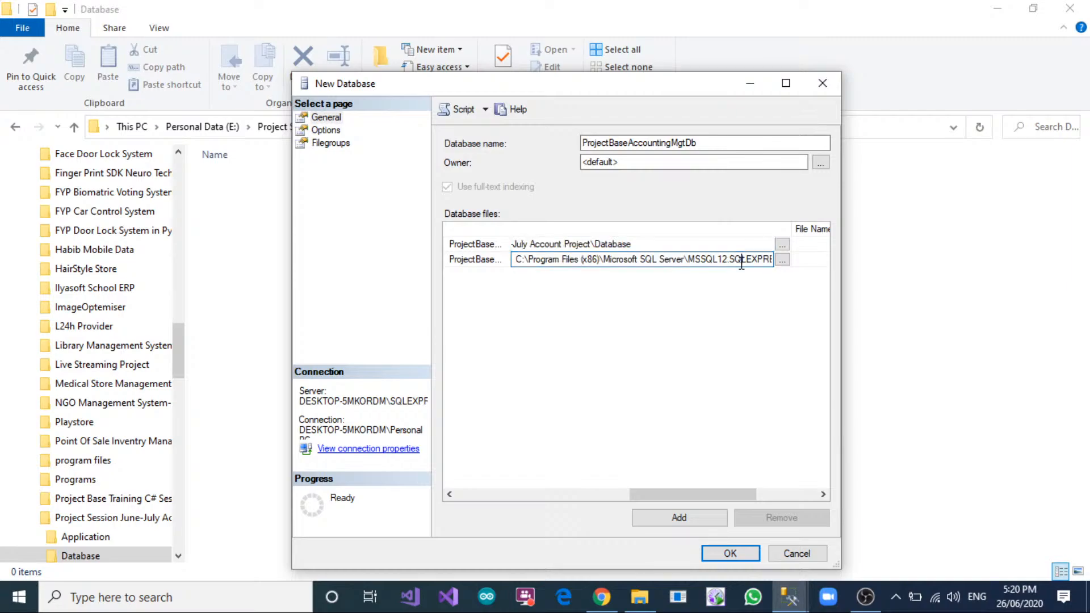
key(ctrl+a)
key(ctrl+v)
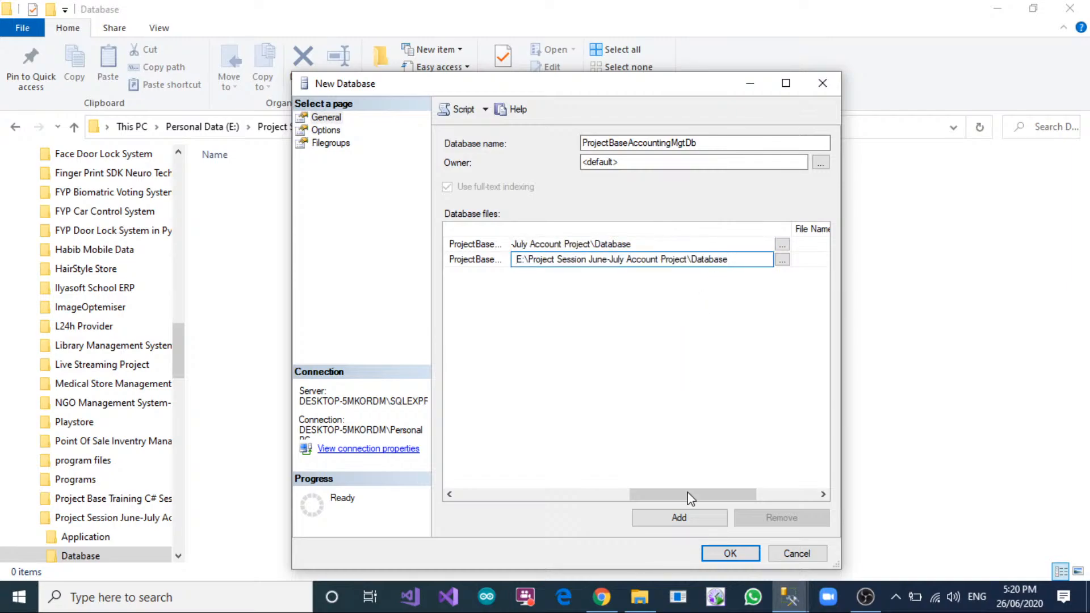
Widen the Logical Name column and set the data file's logical name to ProjectBaseAccountingMgtDb_Data.
drag(688, 495, 471, 495)
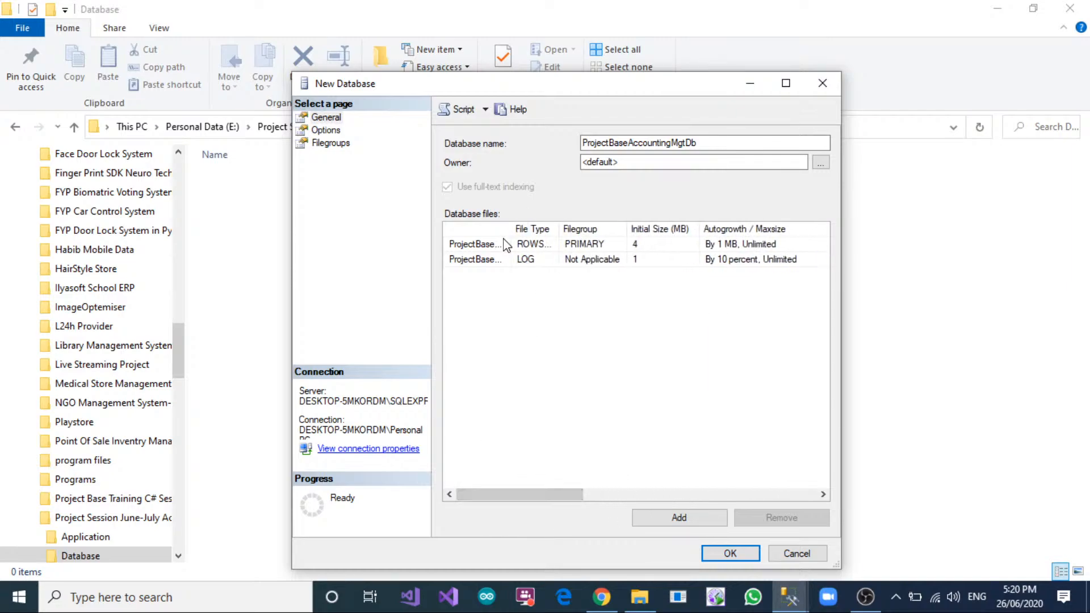
drag(509, 235, 602, 235)
click(590, 244)
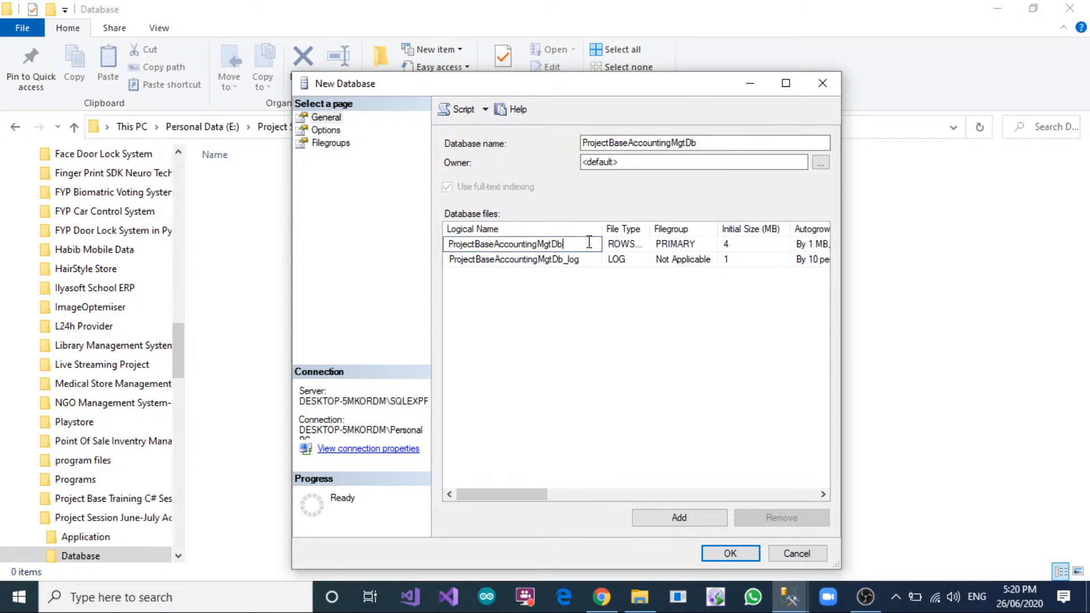
text(_Data)
drag(587, 244, 447, 245)
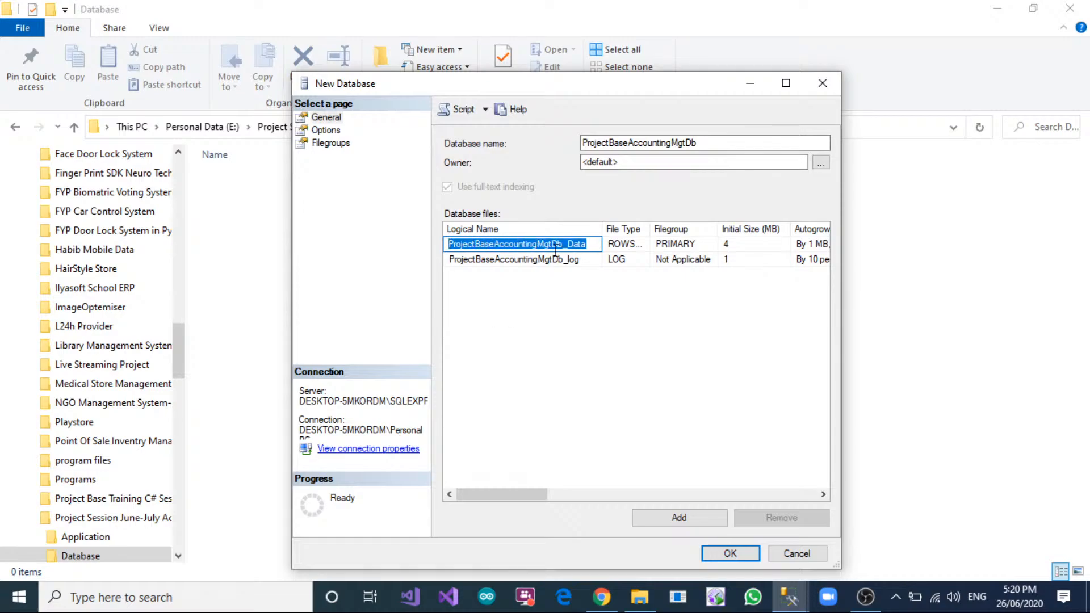
Check the log file's logical name and create the database with the configured settings.
click(590, 260)
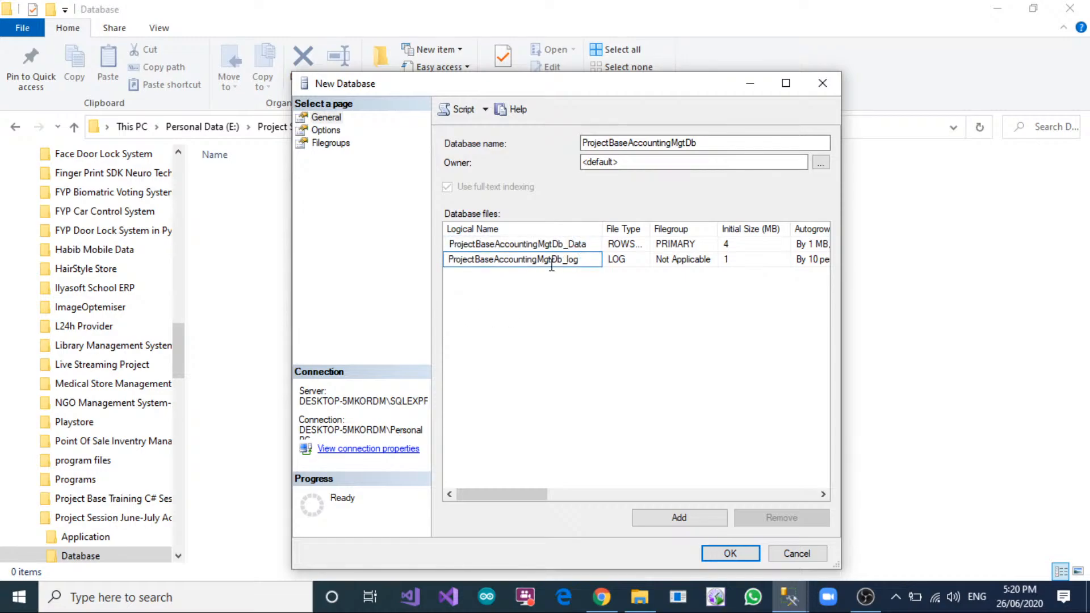
drag(601, 255, 441, 254)
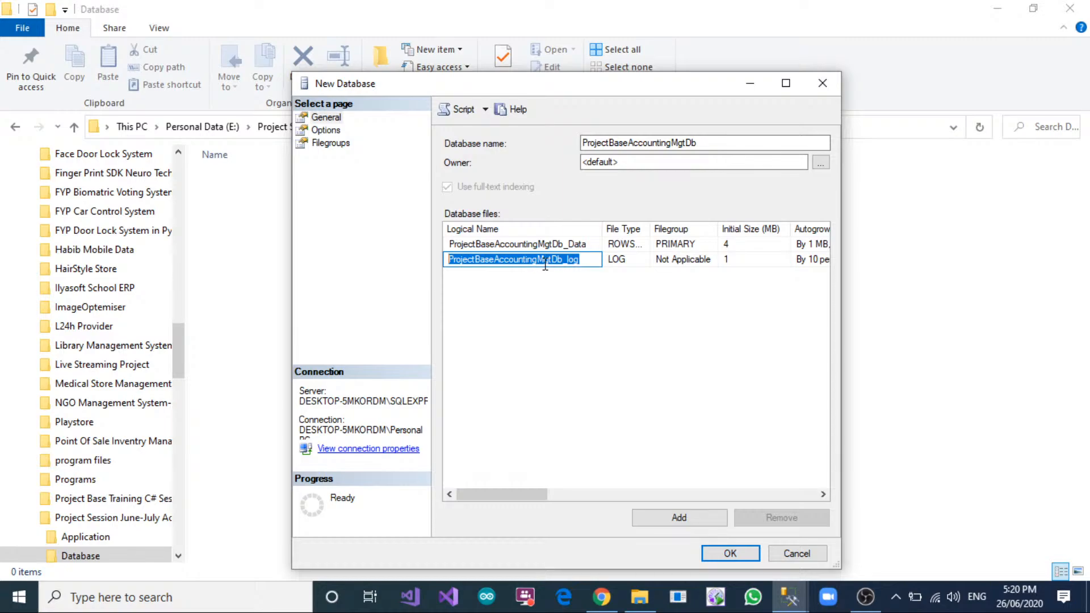
click(731, 554)
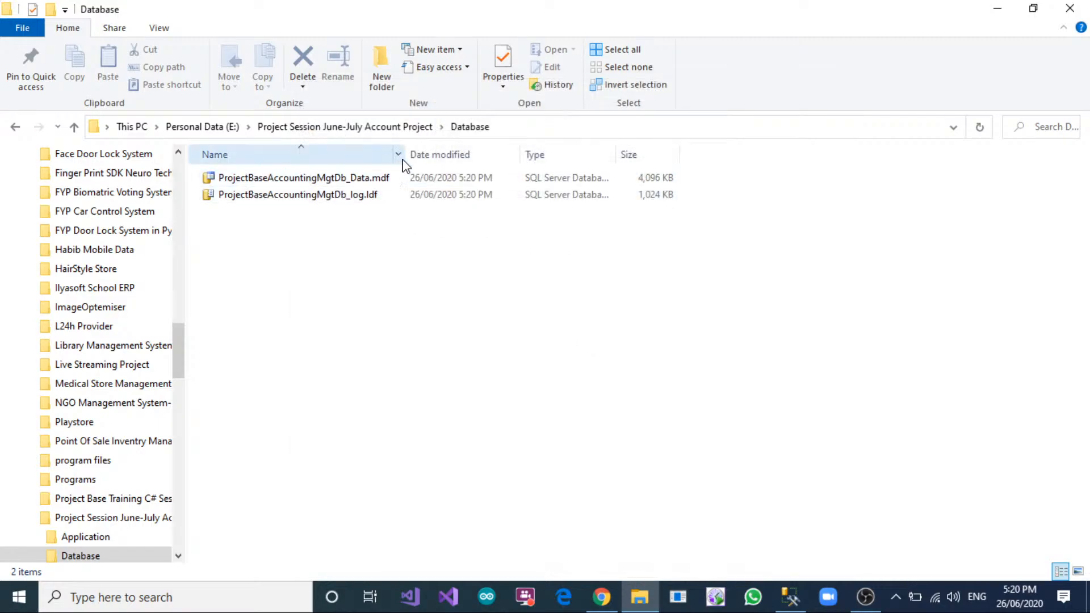
Widen the Name column in the Database folder and inspect the database files and their folder path.
drag(407, 158, 462, 154)
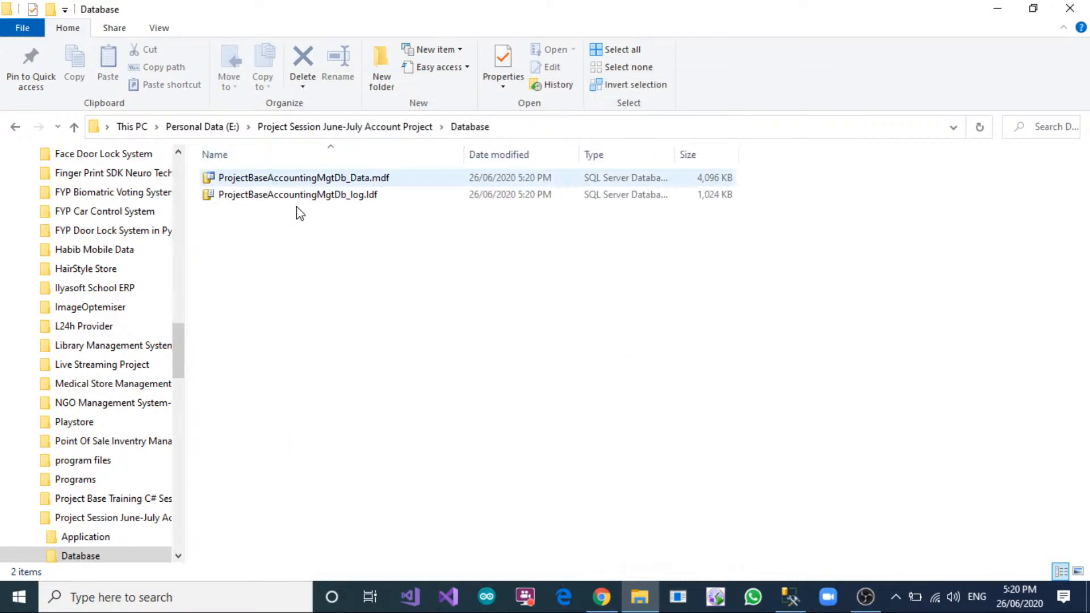
click(517, 127)
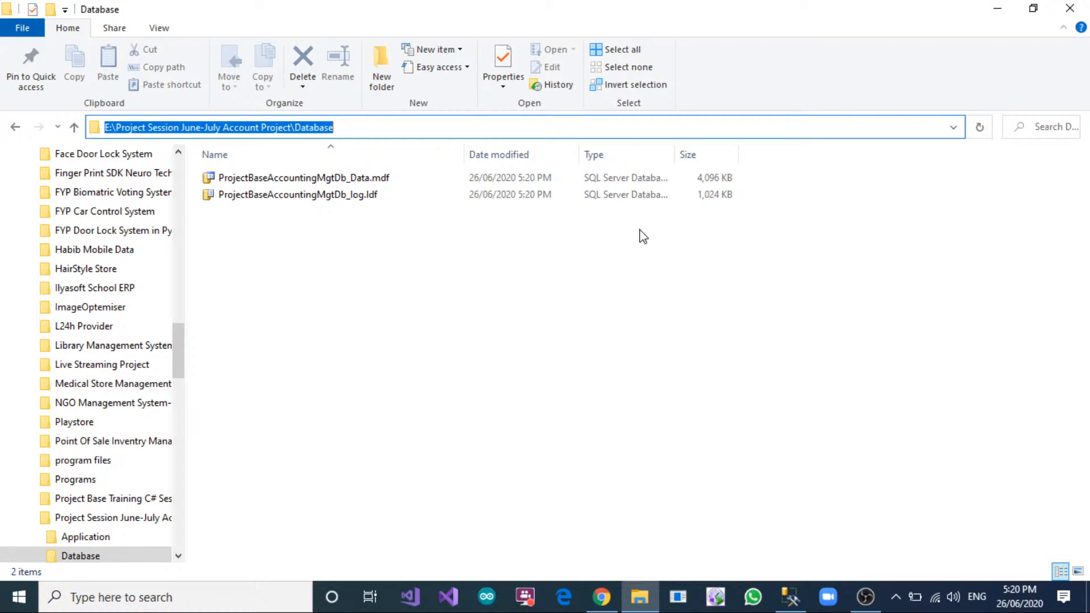
click(407, 284)
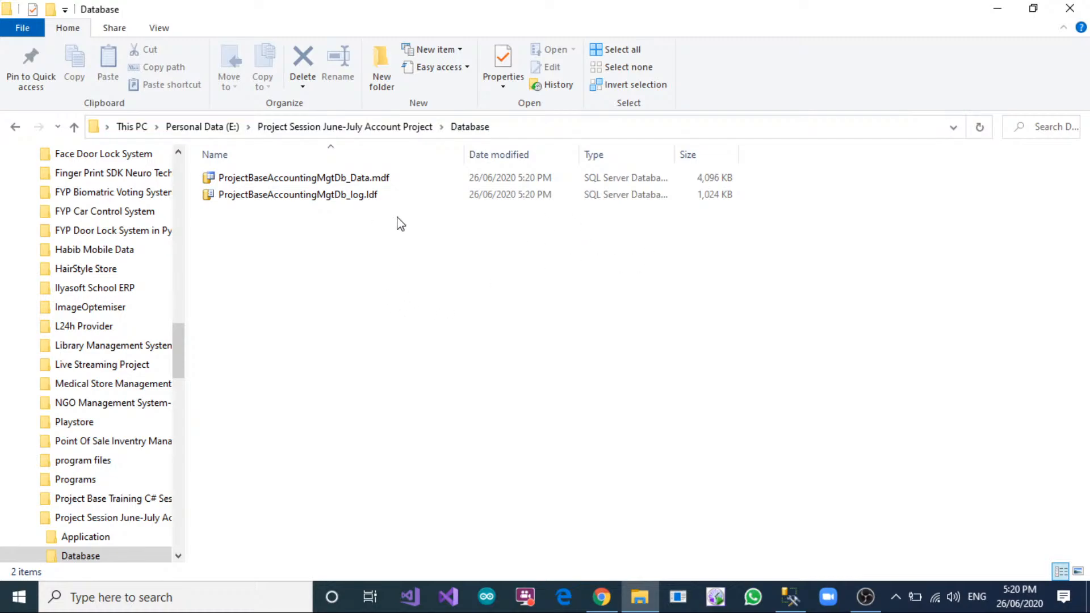
click(357, 177)
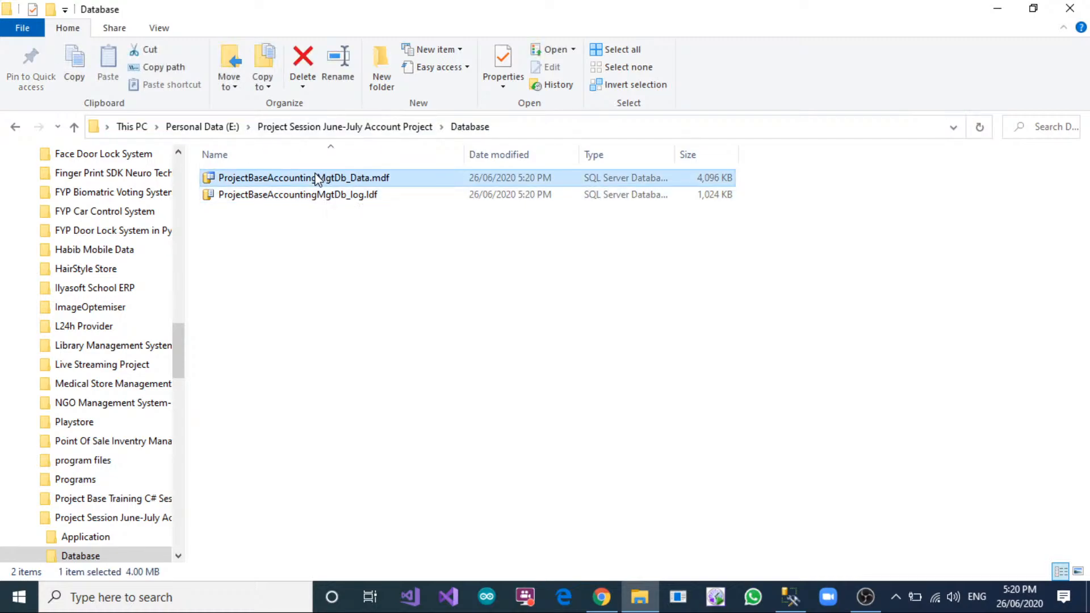
Switch to SQL Server Management Studio, widen Object Explorer, and open and close a blank query.
click(784, 593)
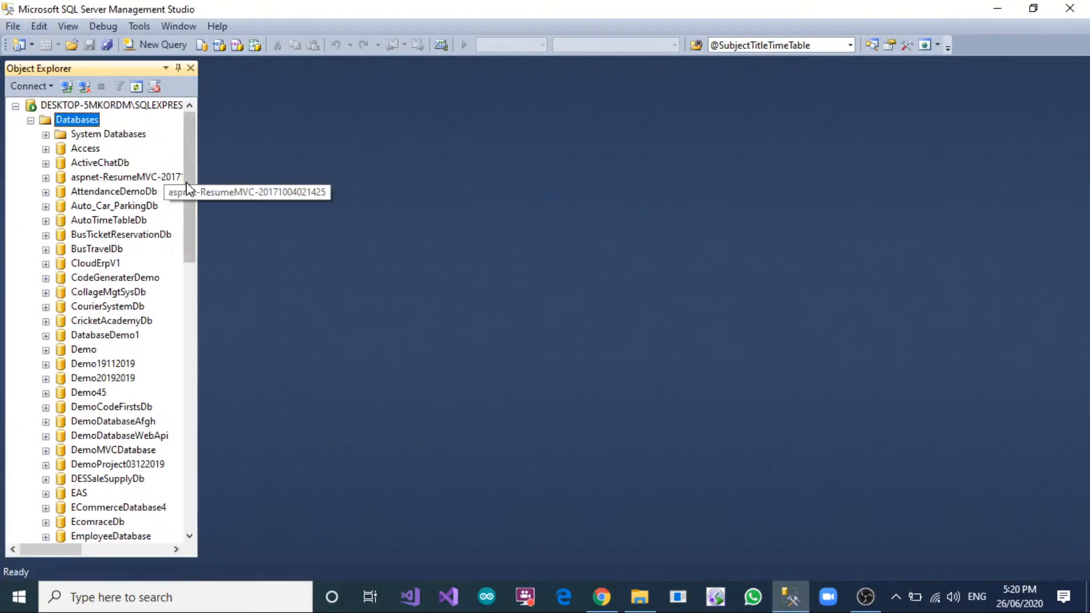
drag(199, 183, 360, 200)
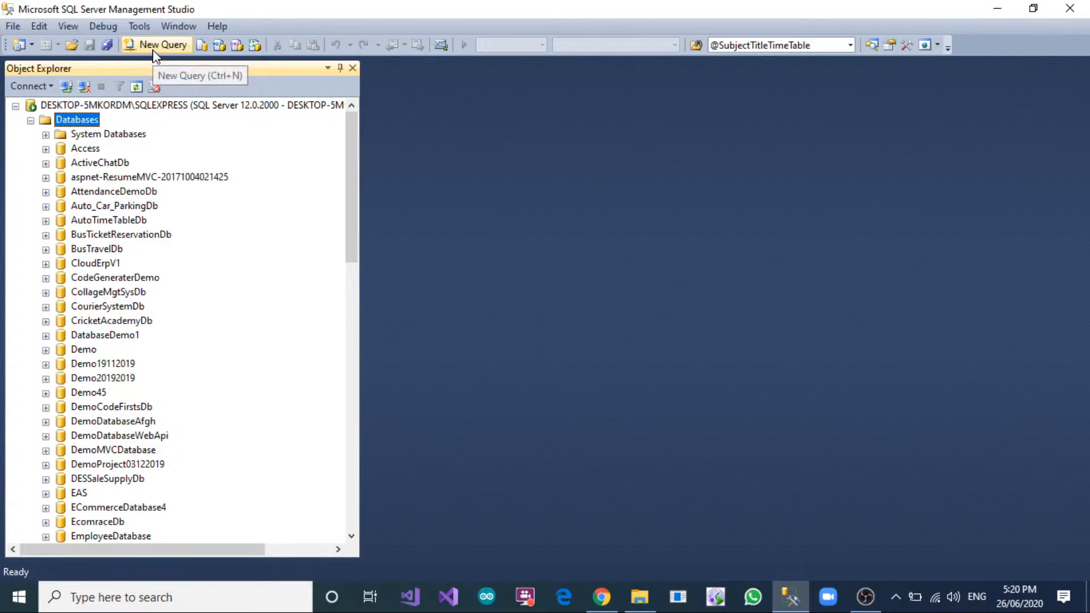
click(162, 44)
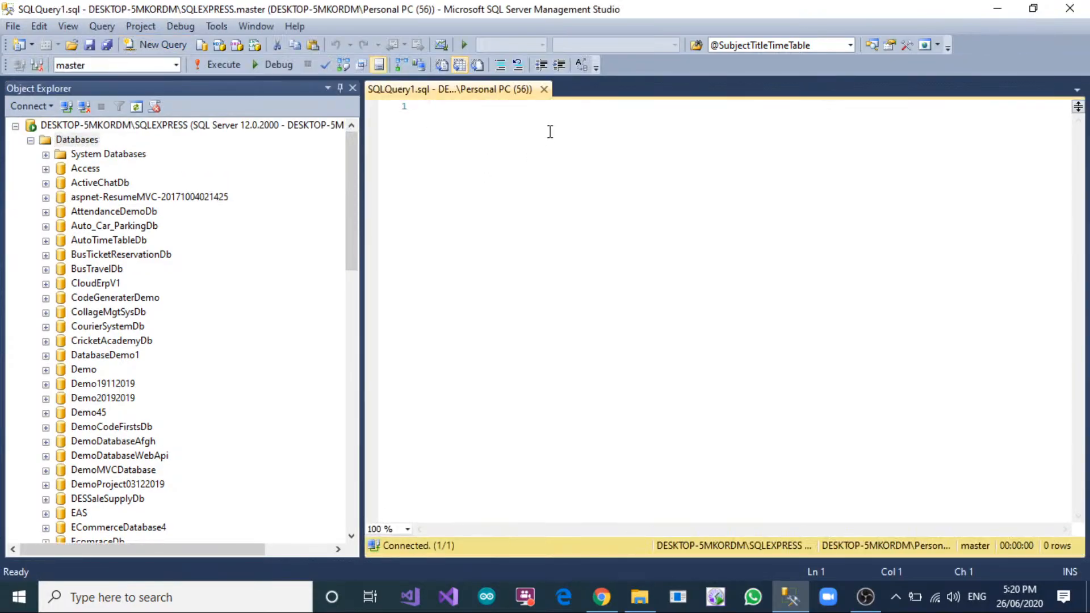
click(544, 90)
Locate ProjectBaseAccountingMgtDb in Object Explorer, view its object folders, and collapse it again.
scroll(147, 261, down, 15)
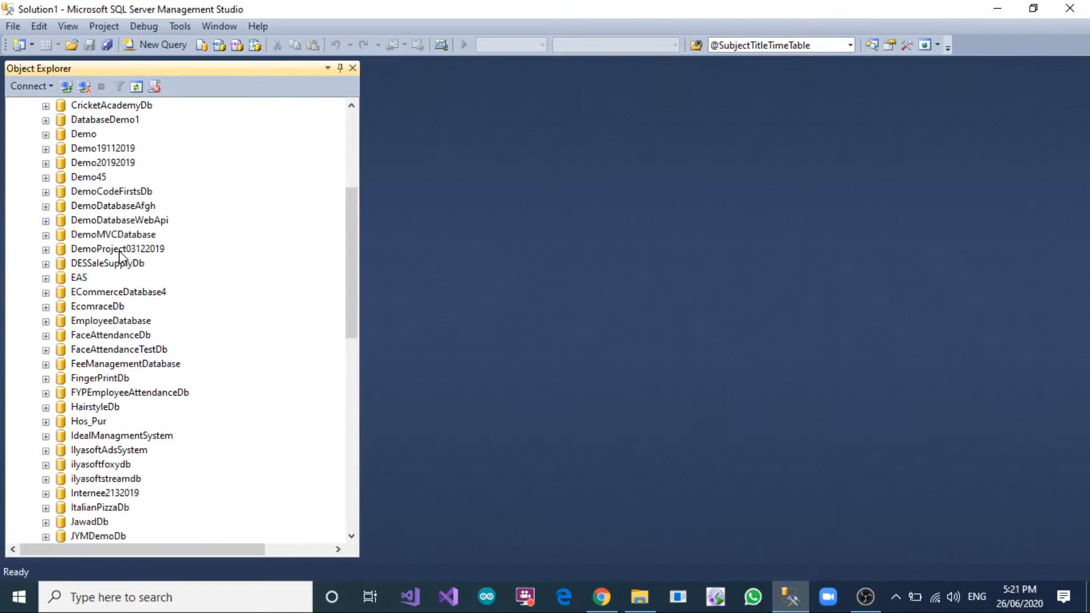
scroll(120, 255, down, 1)
click(131, 464)
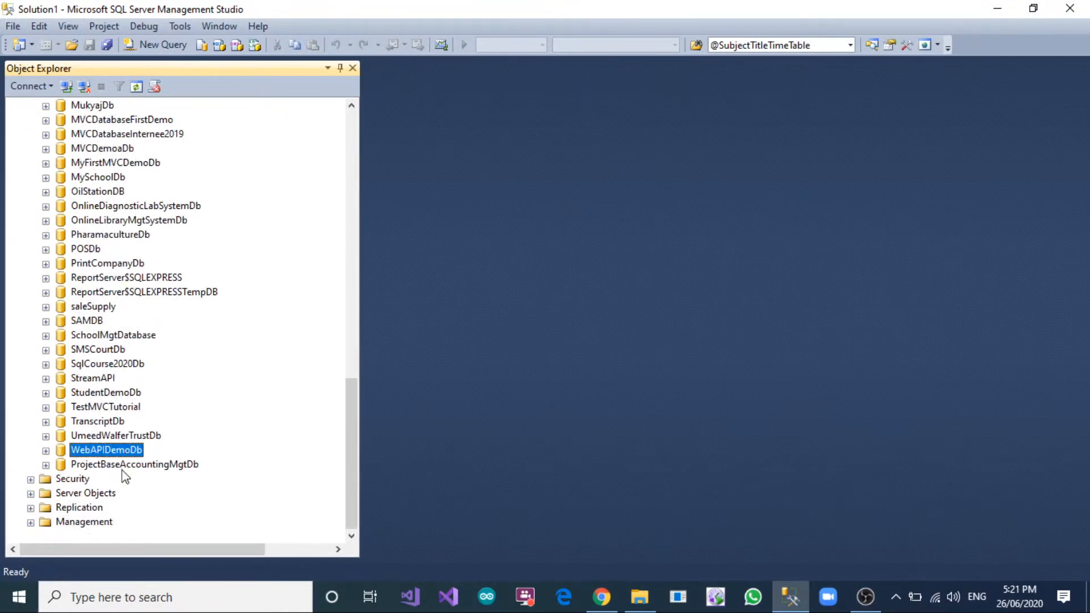
click(46, 464)
scroll(229, 360, down, 2)
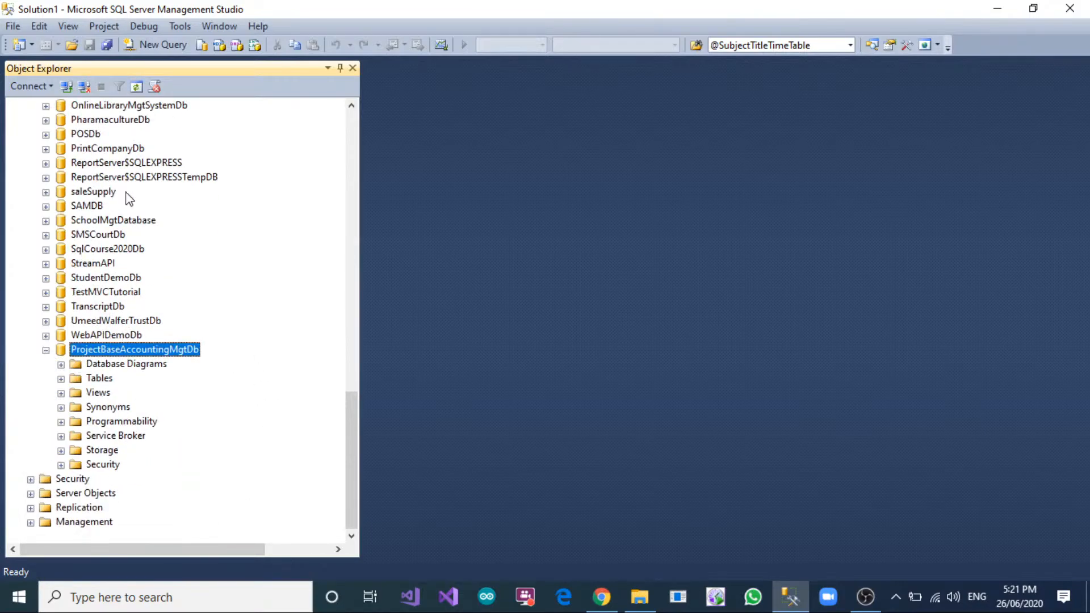
scroll(230, 341, up, 2)
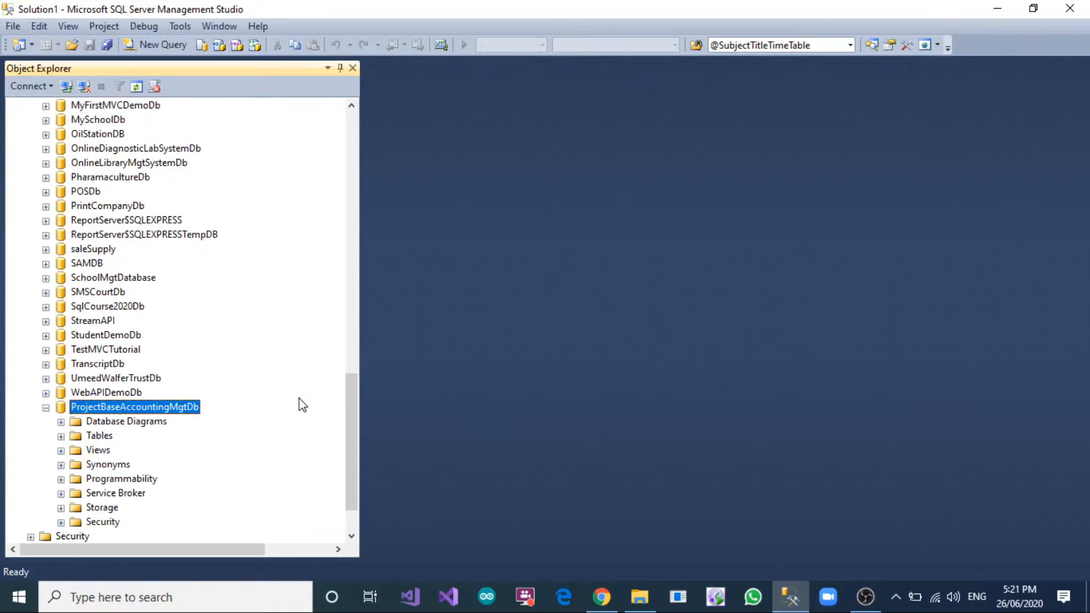
scroll(148, 322, down, 2)
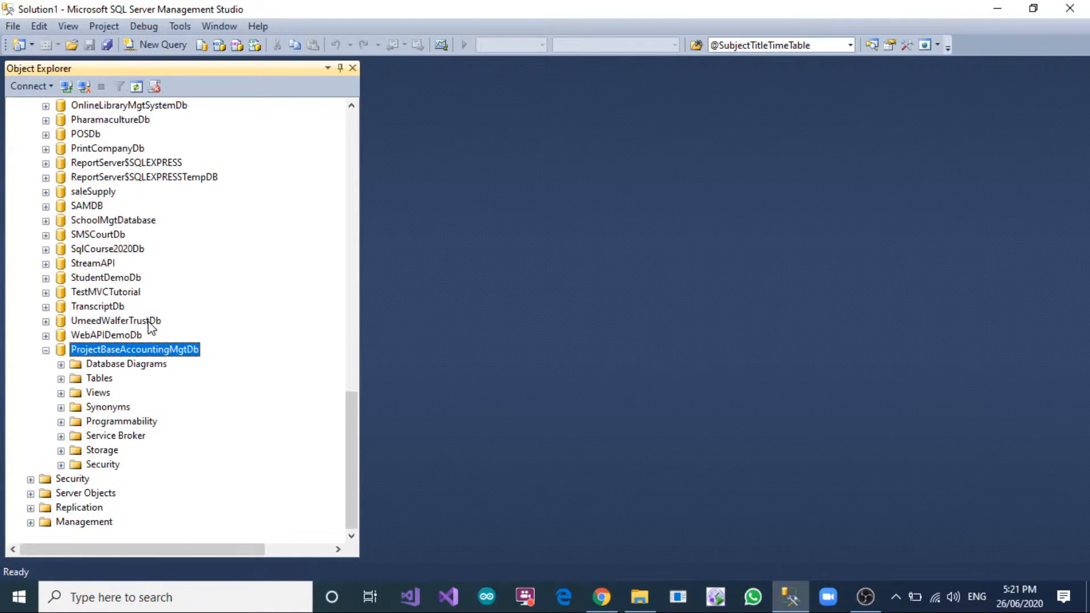
click(45, 349)
Refresh the Databases list in Object Explorer and locate ProjectBaseAccountingMgtDb in its sorted position.
scroll(147, 426, up, 17)
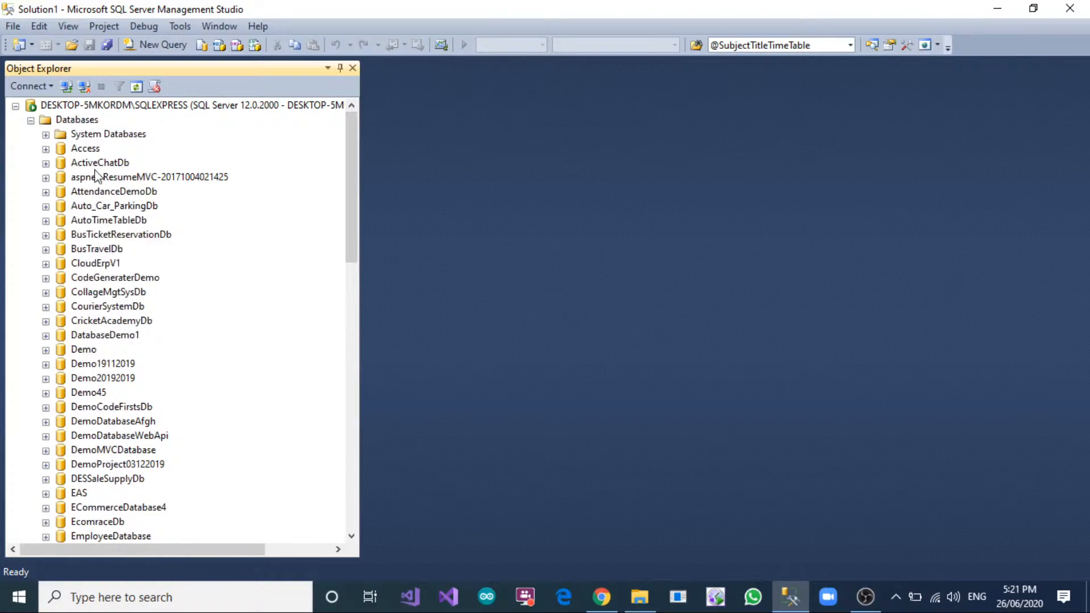
right_click(63, 122)
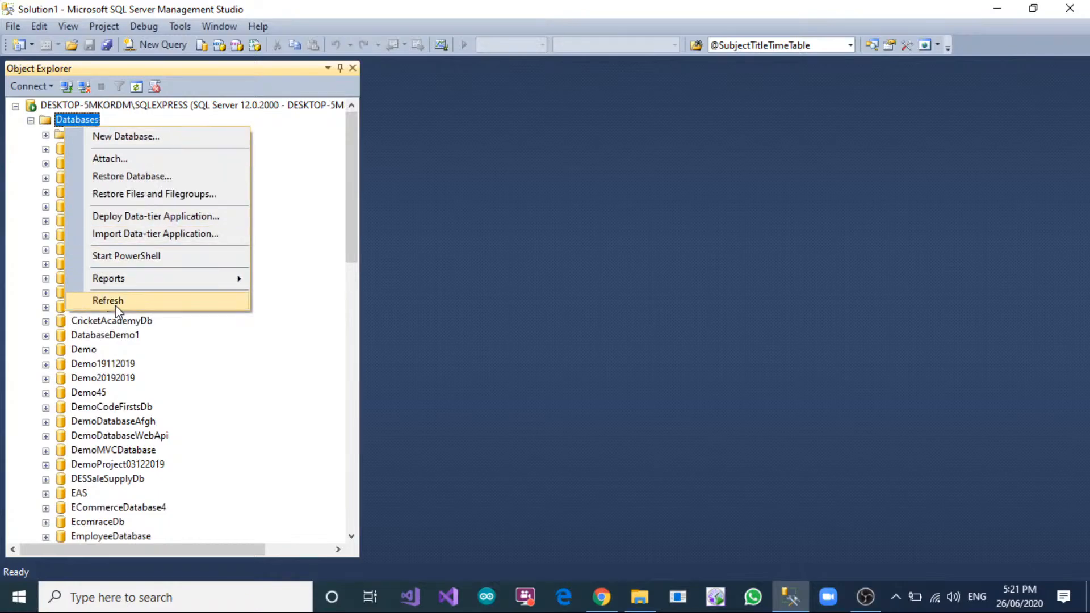
click(86, 300)
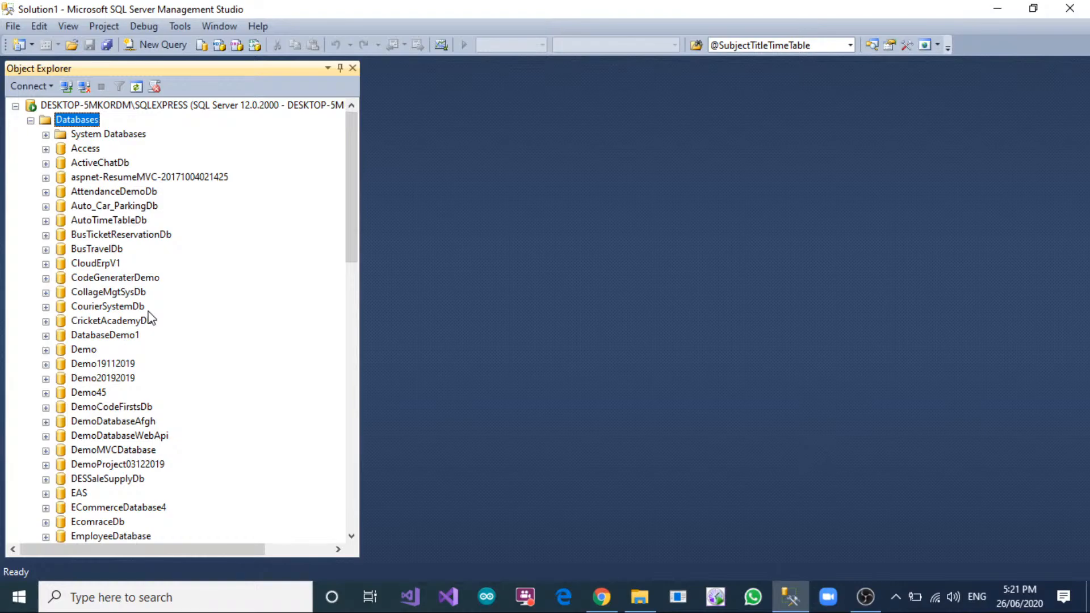
scroll(159, 333, down, 4)
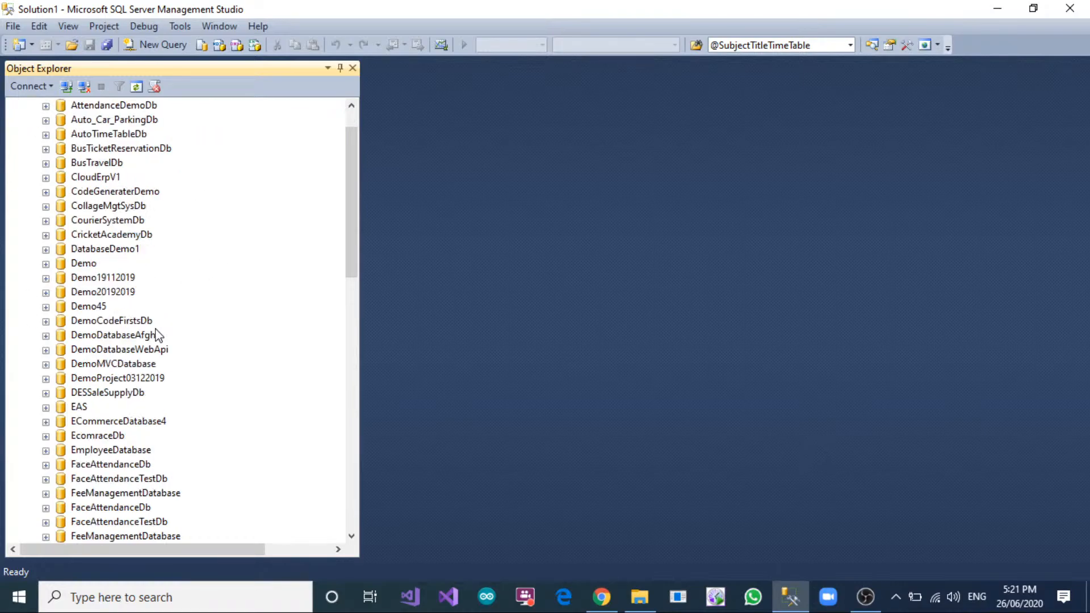
scroll(159, 335, down, 4)
scroll(159, 335, up, 9)
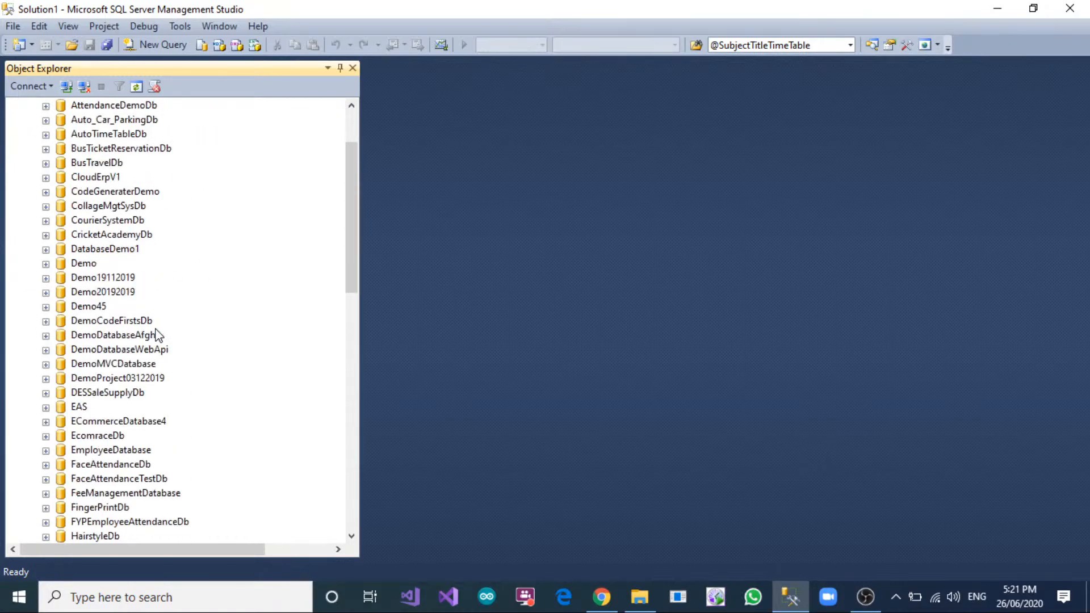
scroll(130, 245, down, 10)
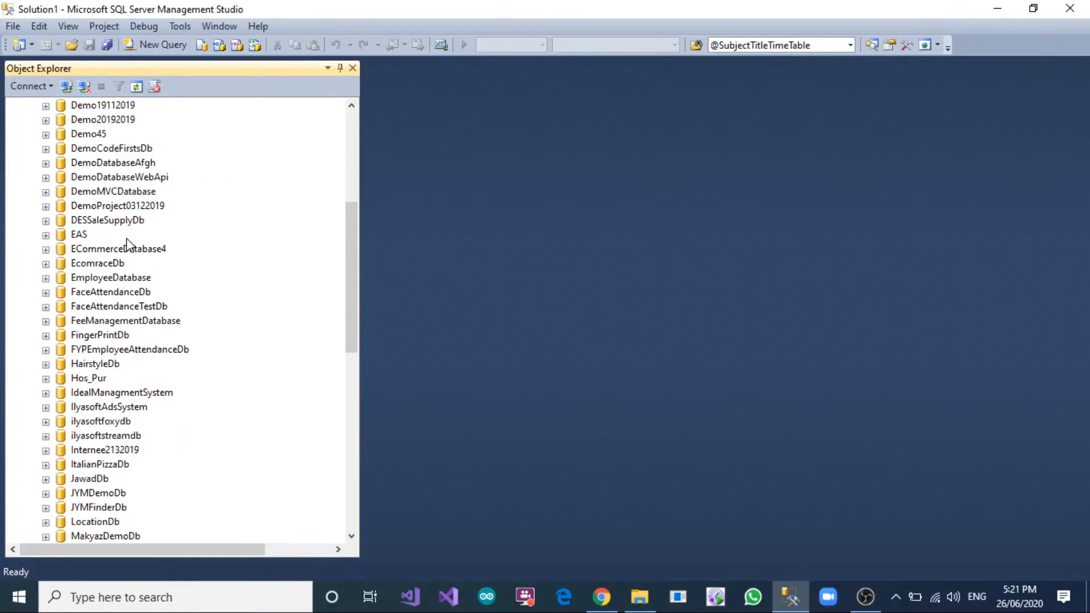
scroll(129, 245, down, 4)
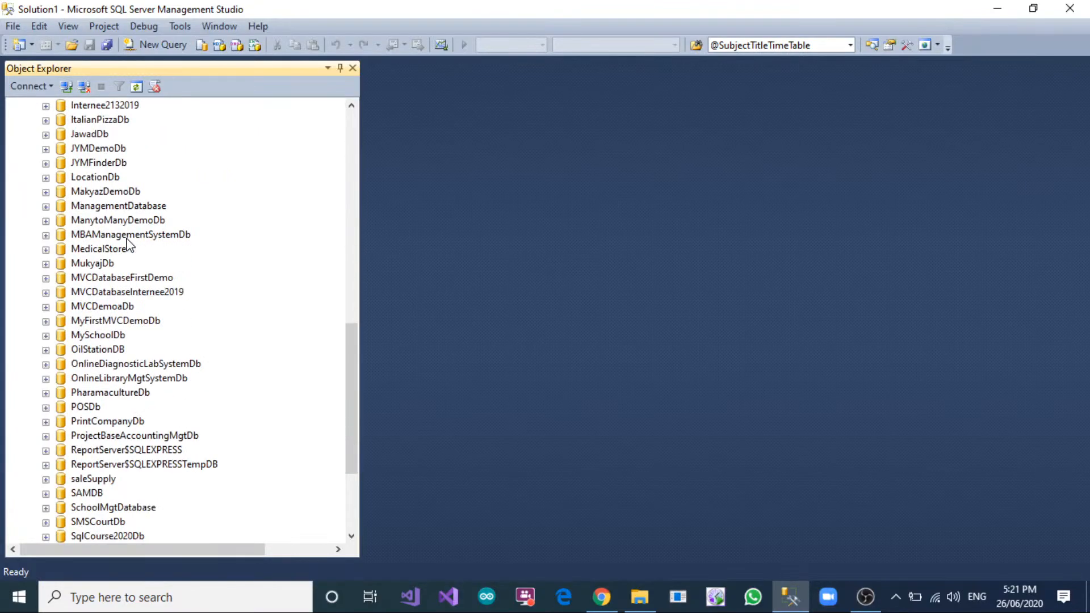
Expand ProjectBaseAccountingMgtDb and its Tables folder in Object Explorer, and start designing a new table there.
click(147, 438)
click(45, 436)
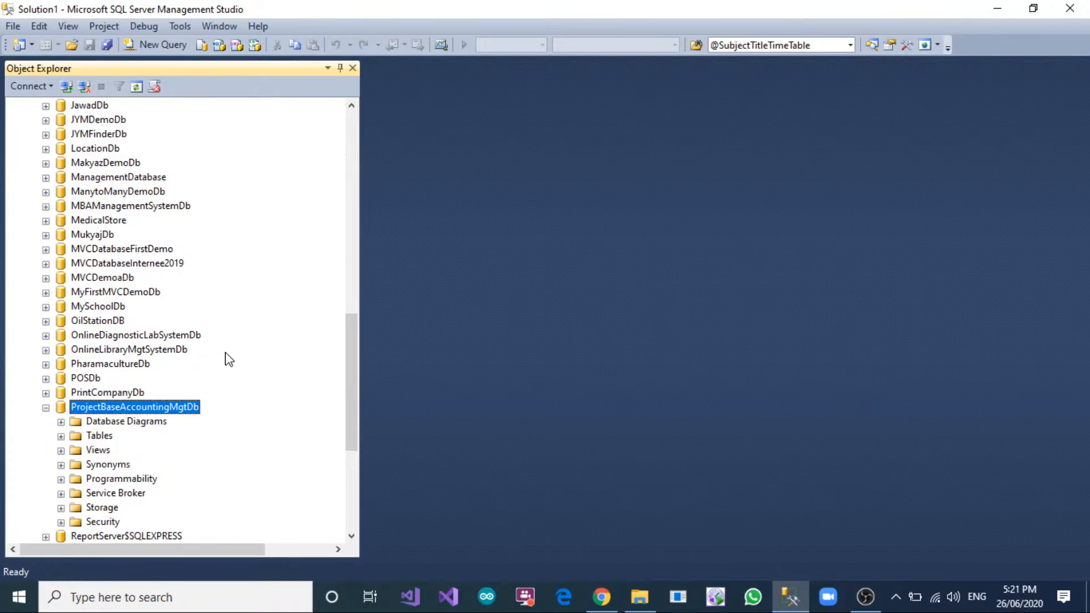
scroll(227, 358, down, 3)
click(61, 308)
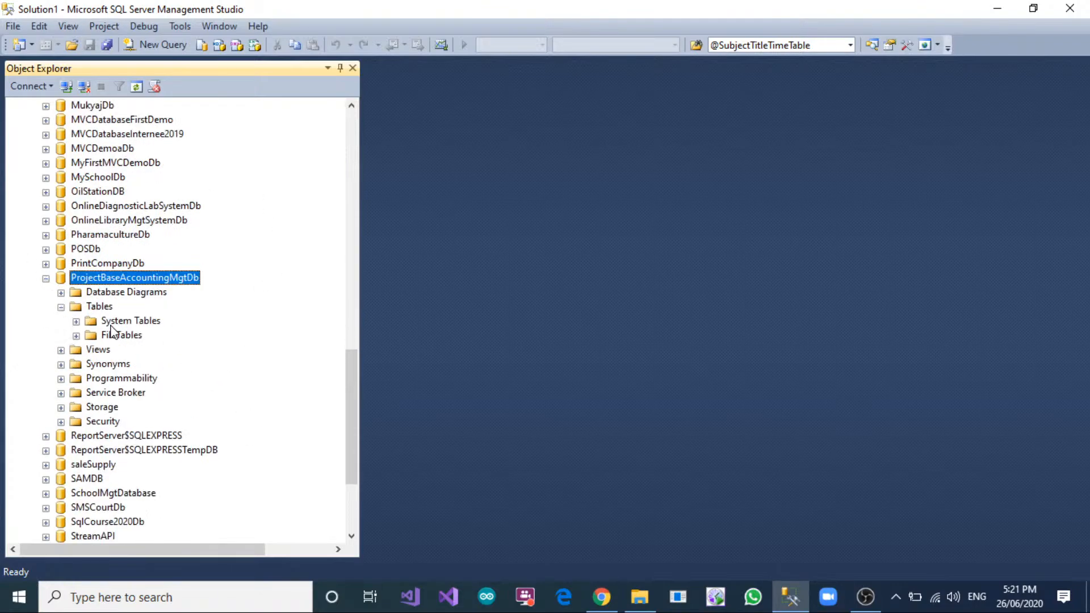
right_click(125, 293)
right_click(111, 307)
click(437, 335)
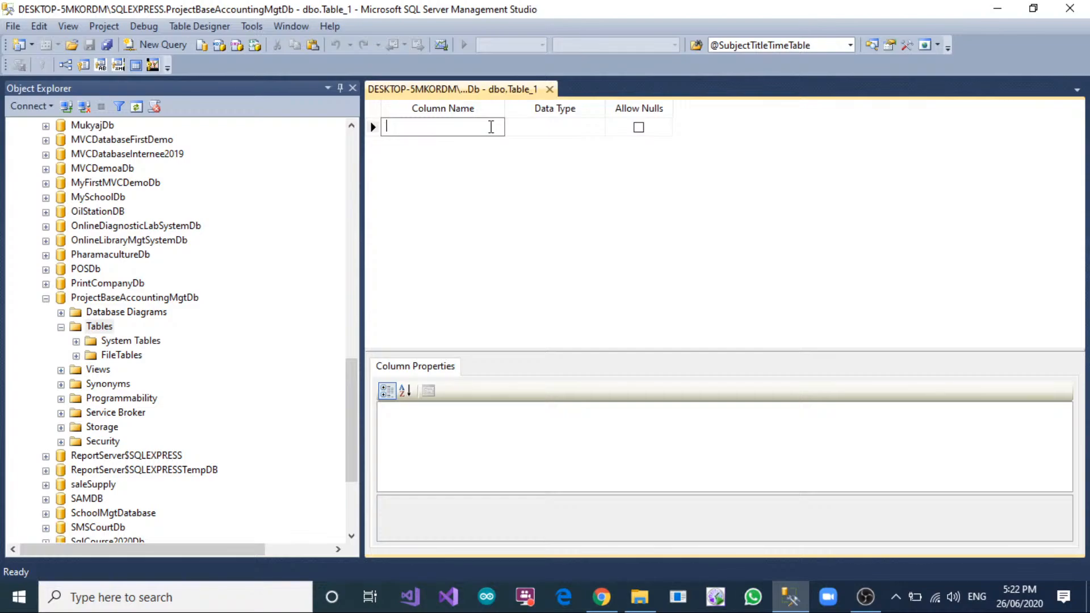
Add a CategoryID column of type int that does not allow nulls.
text(CategoryID)
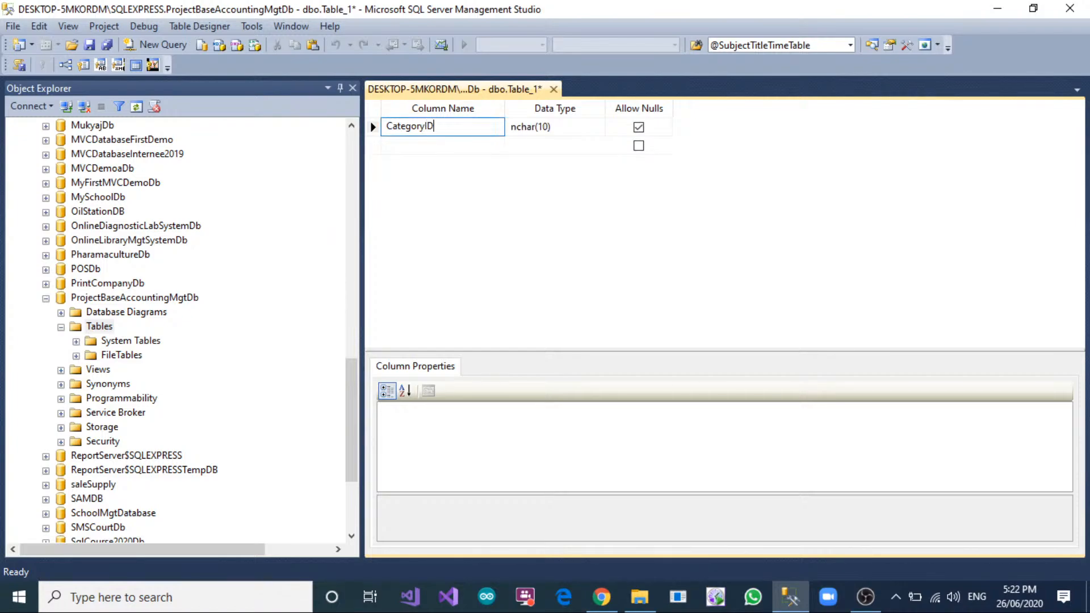
key(Tab)
text(int)
key(Tab)
key(space)
key(Tab)
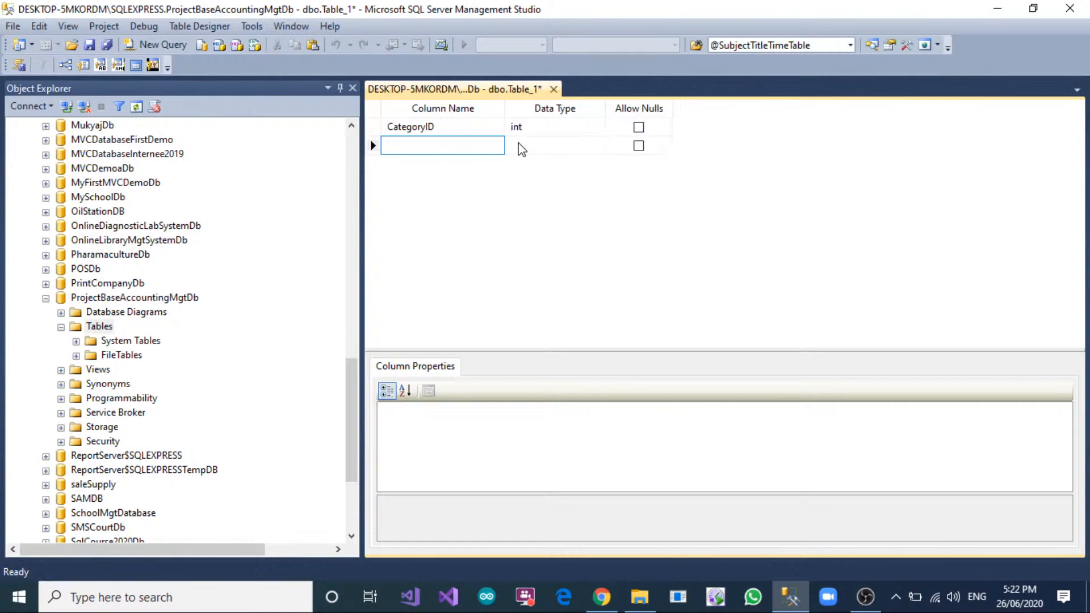
Add a CategoryName column of type nvarchar(150) that does not allow nulls.
text(CategoryName)
key(Tab)
text(n)
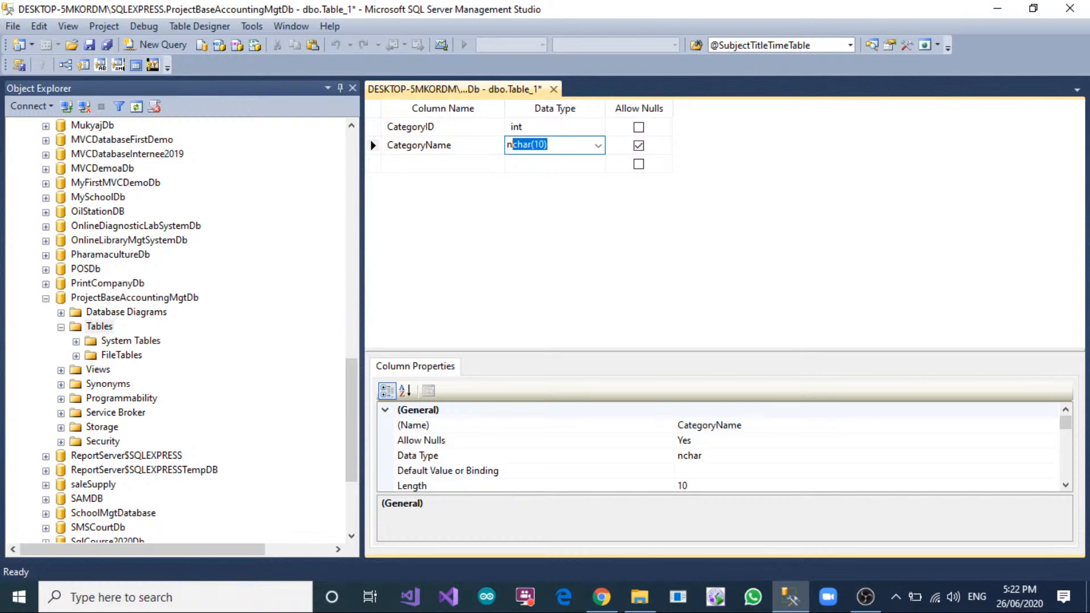
text(varchar(50))
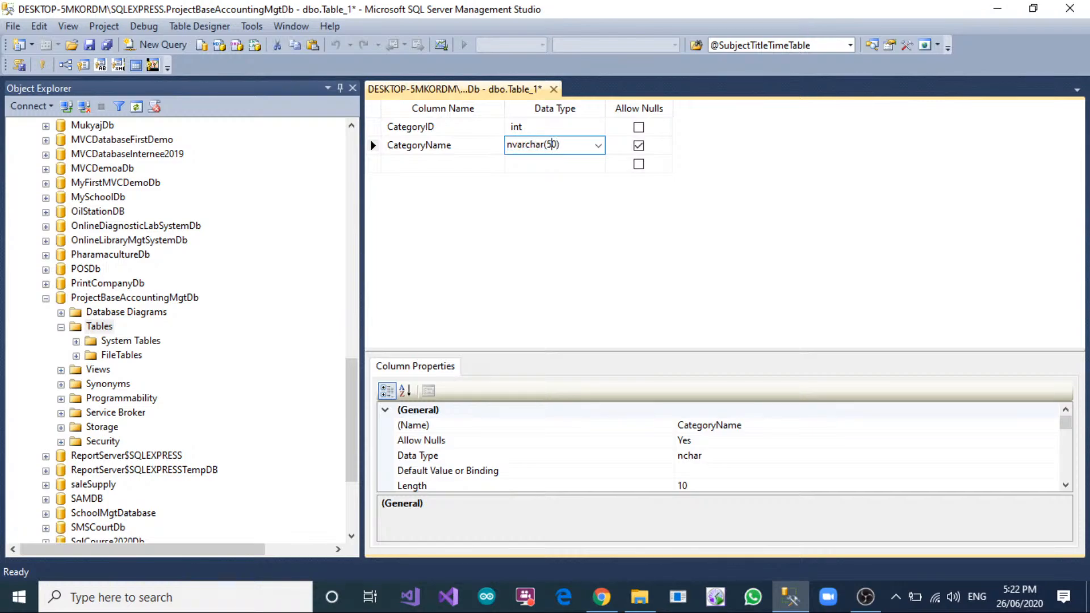
key(BackSpace)
text(15)
key(Return)
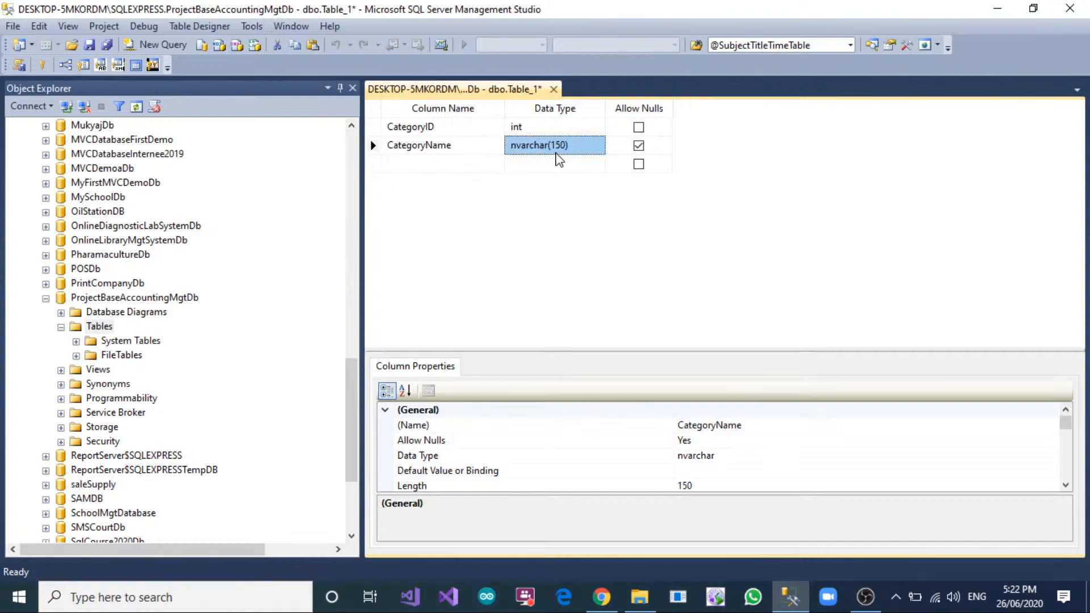
click(638, 146)
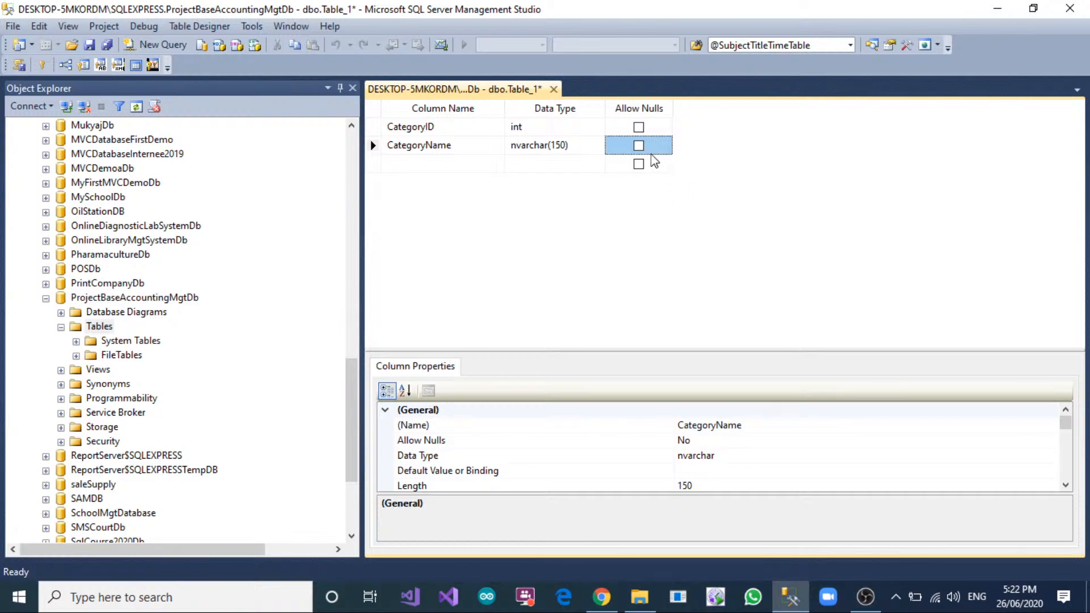
click(451, 165)
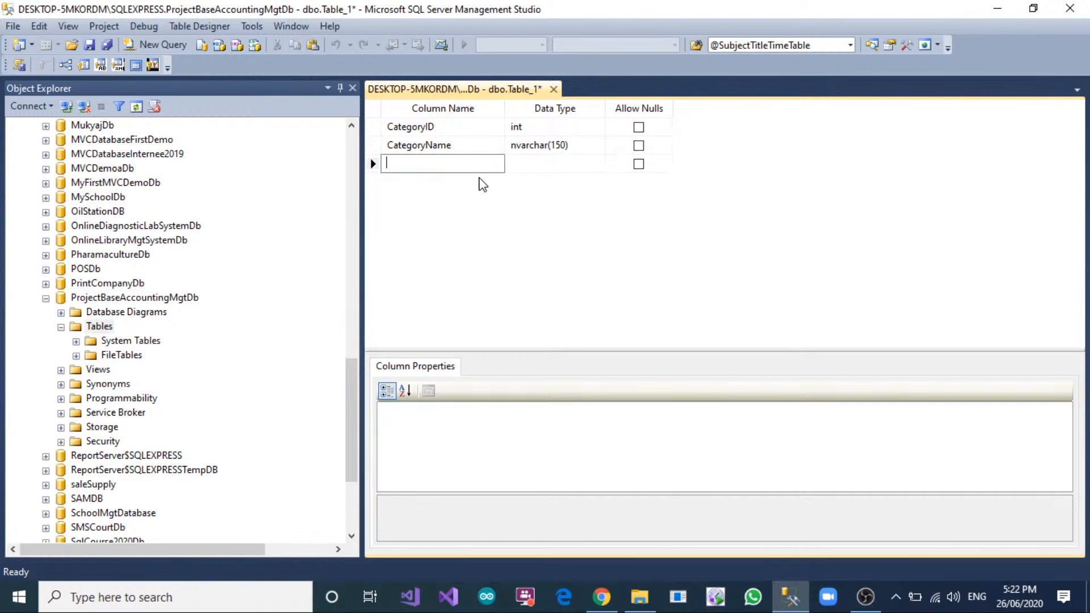
Make CategoryID the primary key and set its Is Identity property to Yes.
click(373, 126)
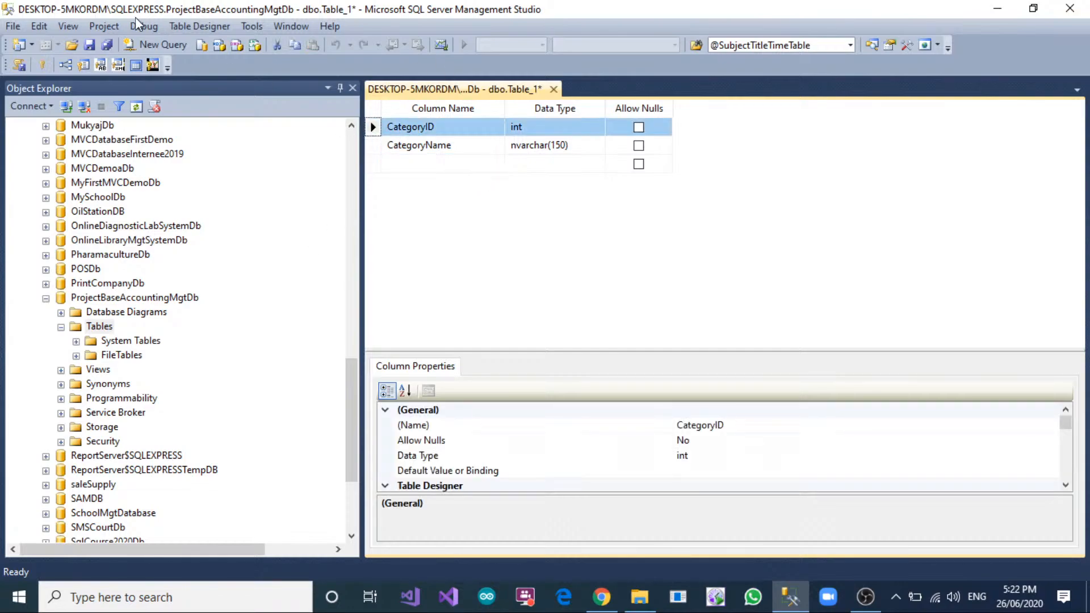
click(45, 65)
scroll(478, 471, down, 3)
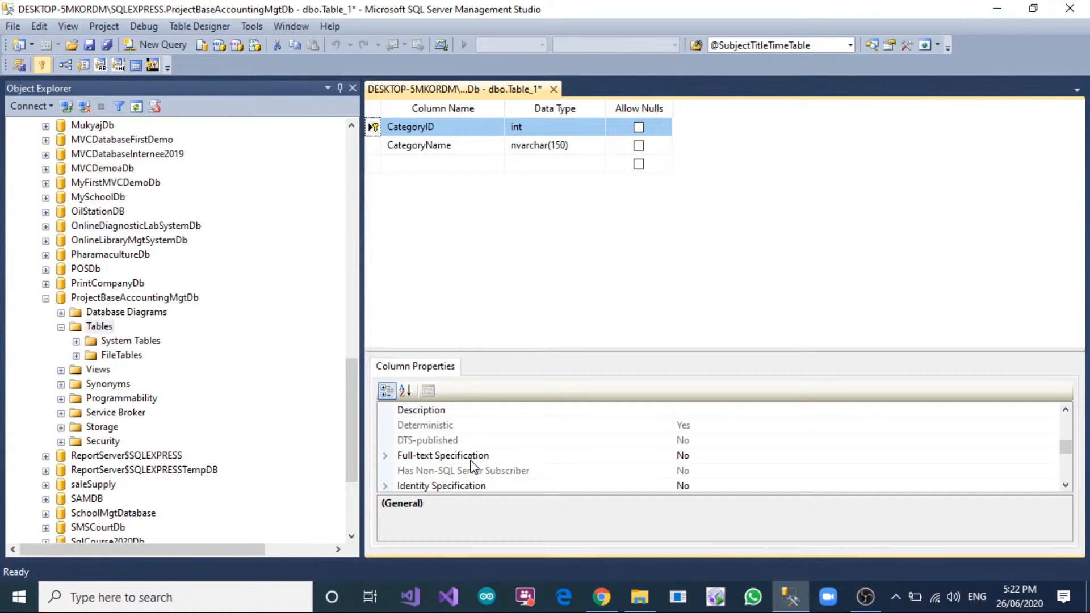
scroll(477, 466, down, 1)
click(385, 441)
double_click(687, 456)
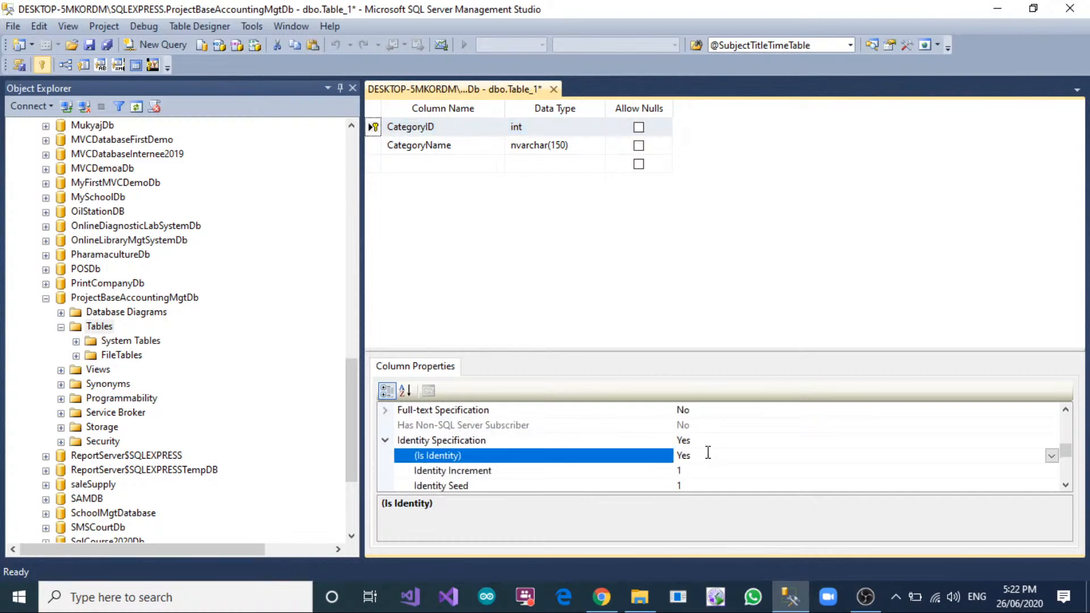
Save the new table under the name CategoryTable.
right_click(482, 91)
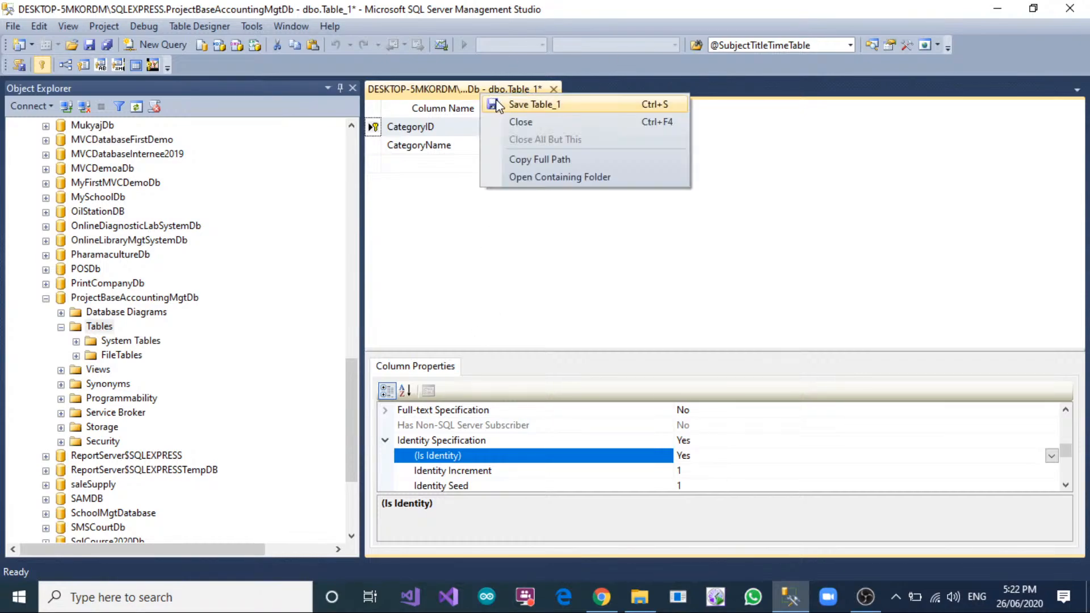
click(528, 102)
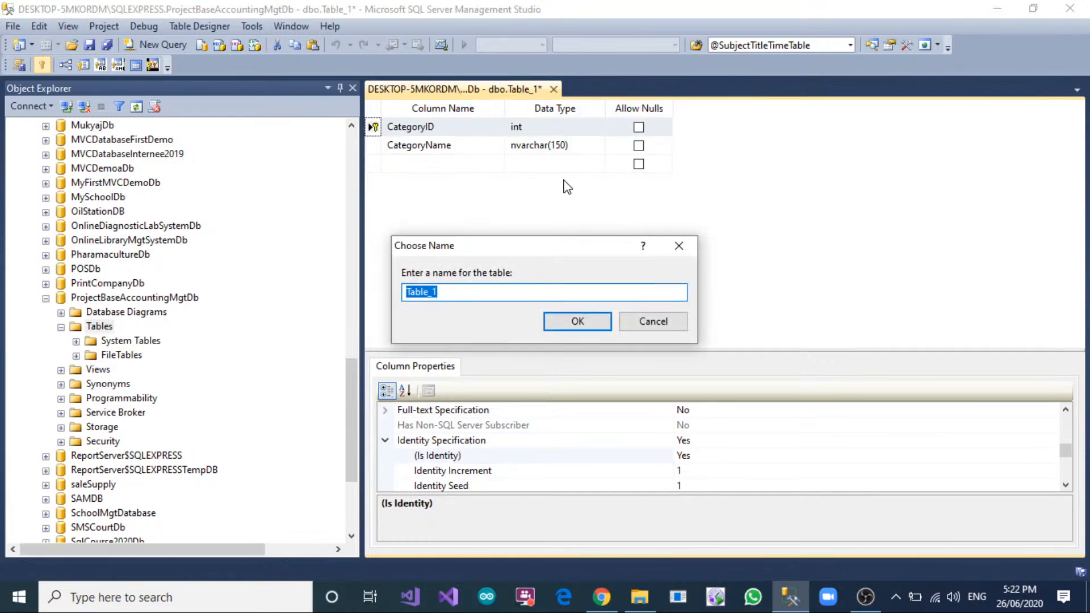
text(Categoyr)
key(BackSpace)
key(BackSpace)
text(ryTable)
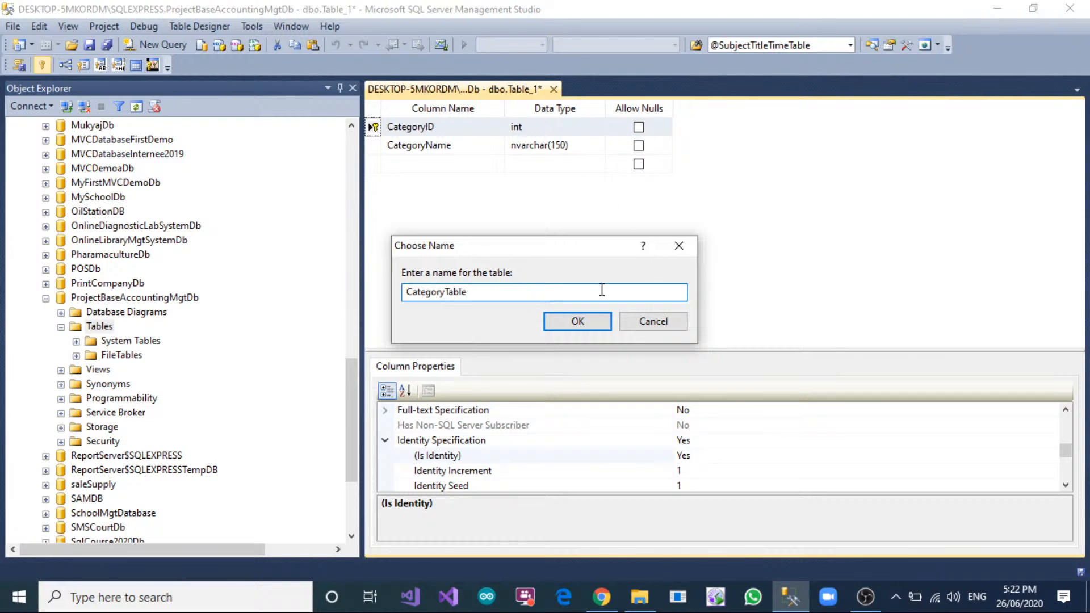
click(593, 326)
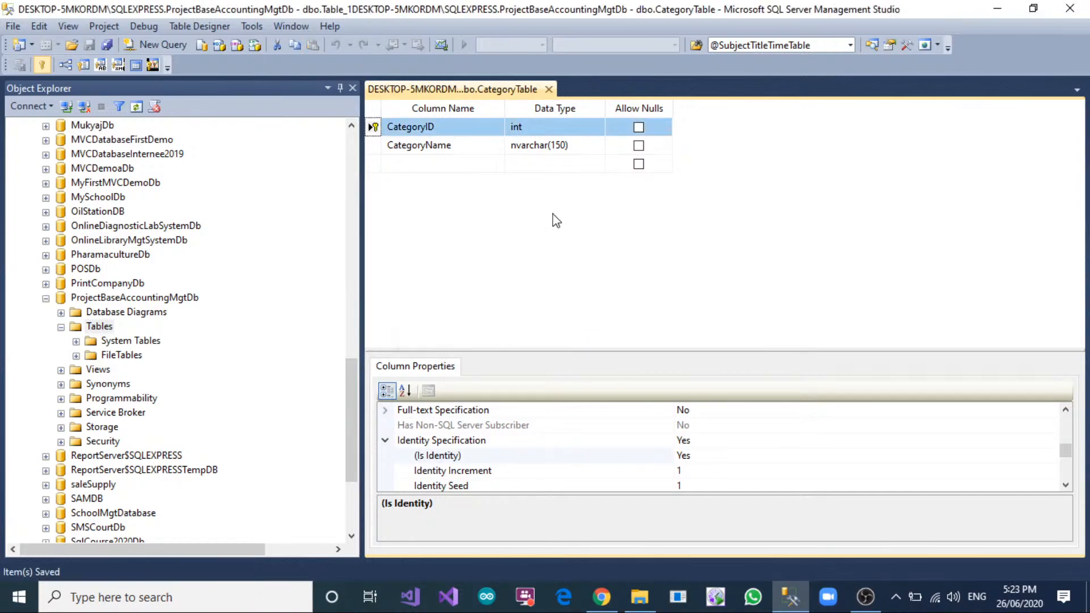
Start another new table in ProjectBaseAccountingMgtDb and add a ProductID column of type int that does not allow nulls.
right_click(99, 327)
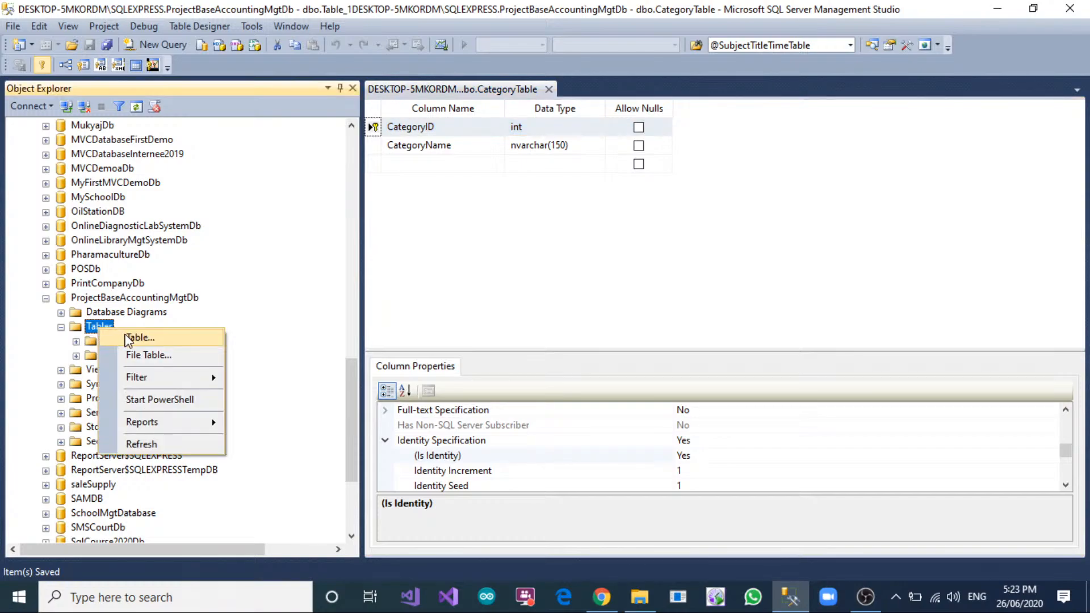
click(357, 358)
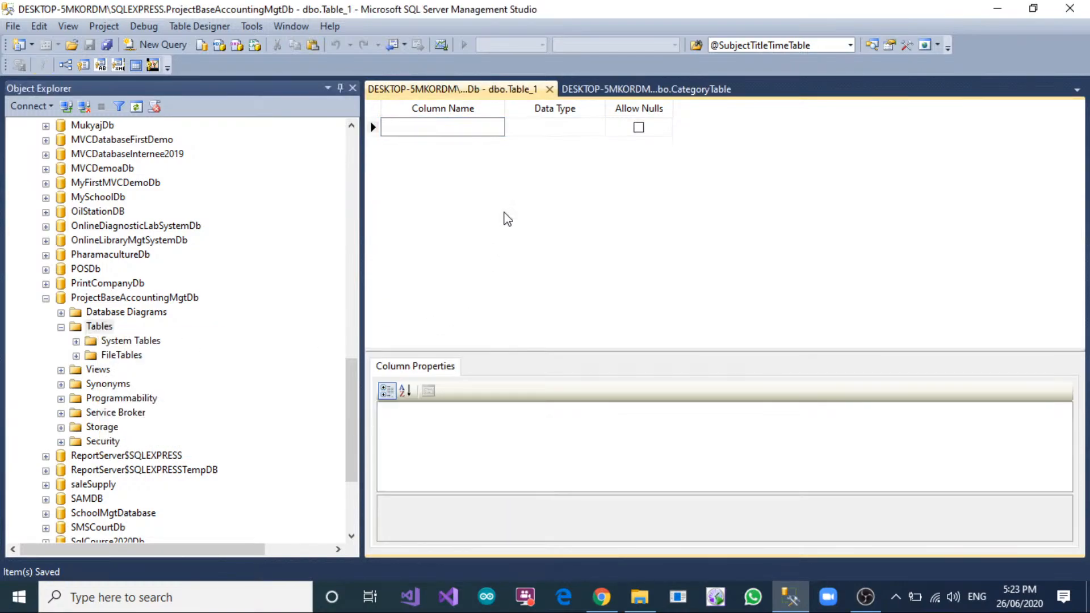
text(Stock)
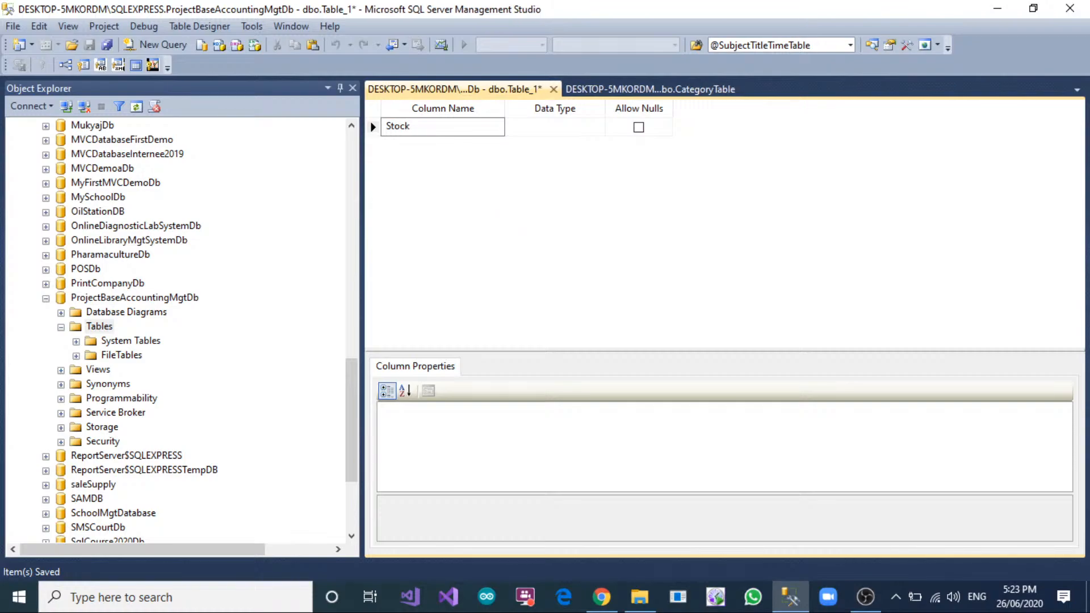
key(BackSpace)
key(BackSpace)
key(BackSpace)
key(BackSpace)
key(BackSpace)
text(Projec)
key(BackSpace)
text(ductID)
key(Tab)
text(int)
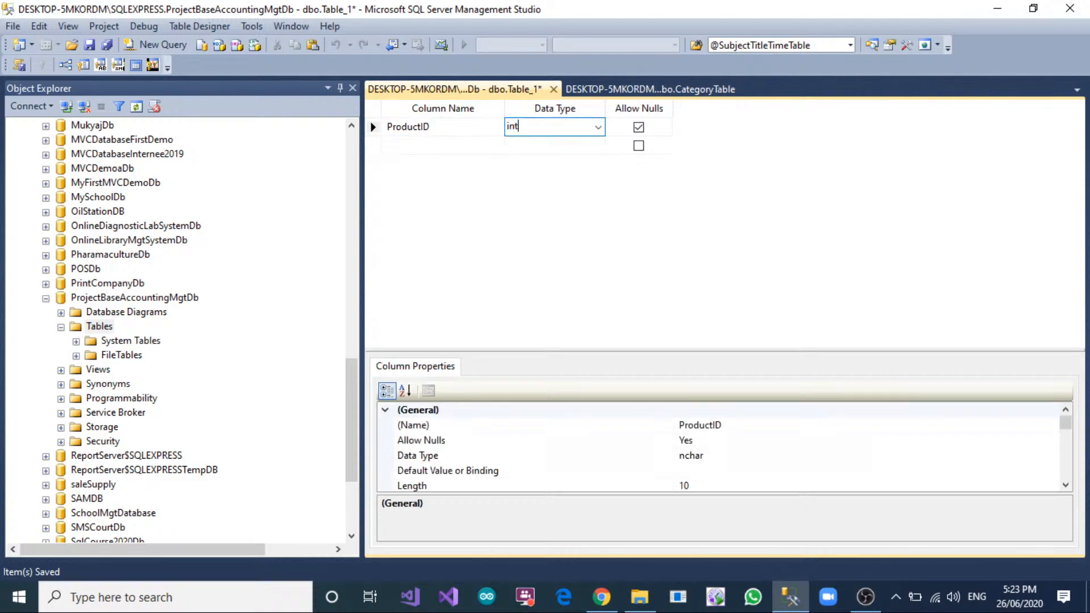
key(Tab)
key(space)
key(Tab)
text(Project)
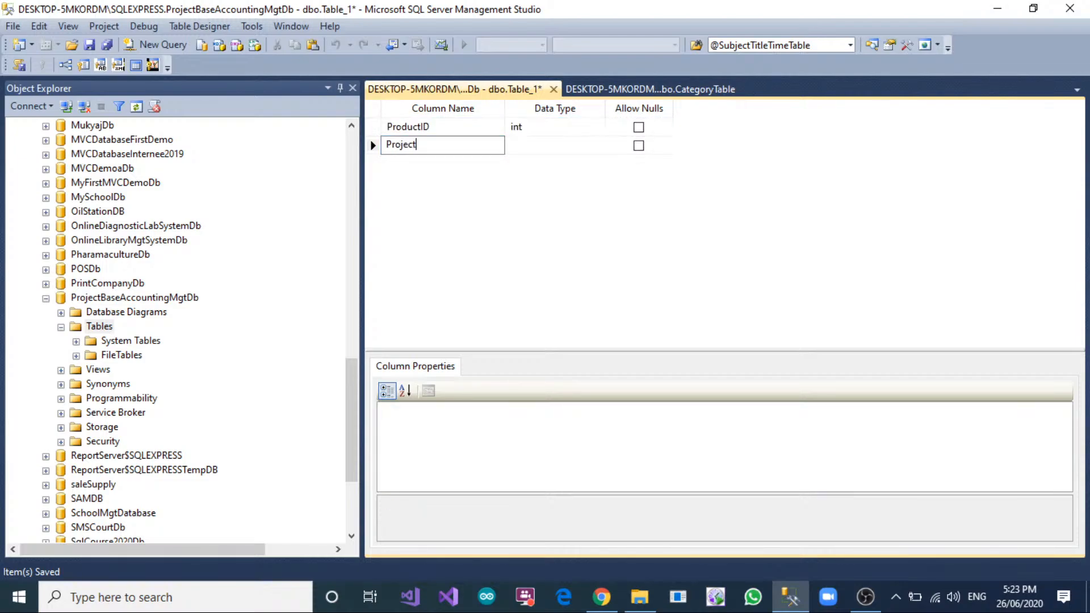
text(nam)
key(BackSpace)
key(BackSpace)
key(BackSpace)
key(BackSpace)
key(BackSpace)
key(BackSpace)
key(BackSpace)
text(Catego)
Copy the CategoryID column name from CategoryTable into the new table's second row as an int column without nulls.
click(716, 90)
click(431, 128)
key(ctrl+a)
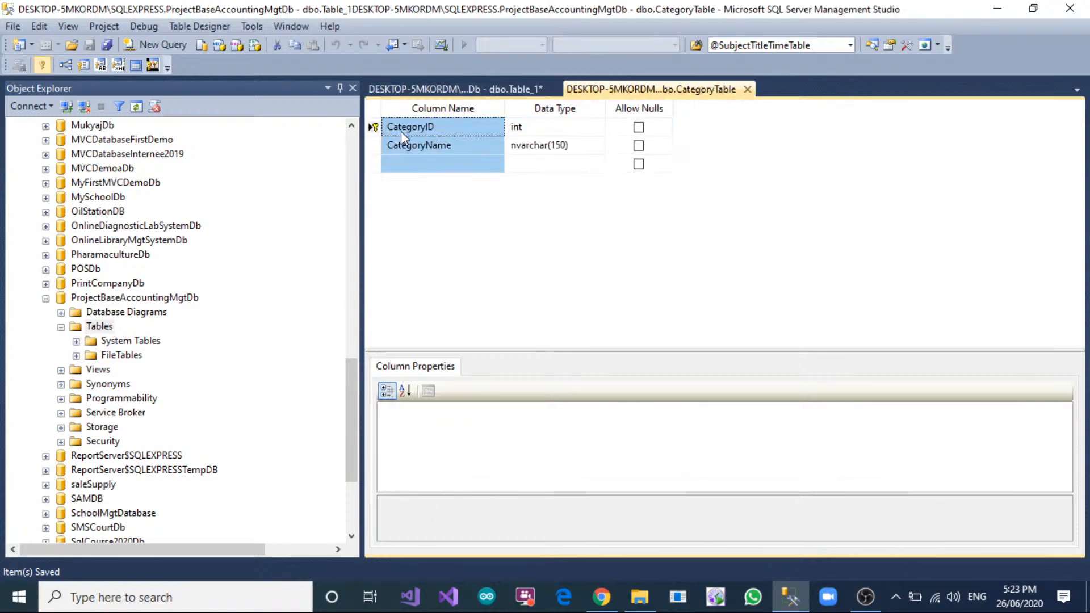
click(401, 127)
key(ctrl+c)
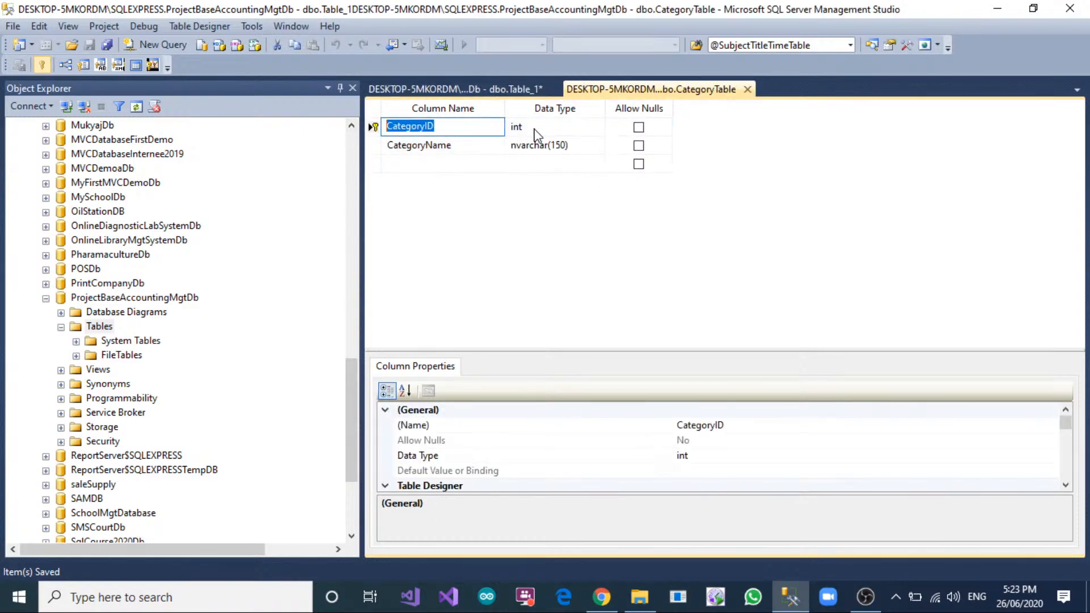
click(484, 91)
drag(444, 146, 335, 143)
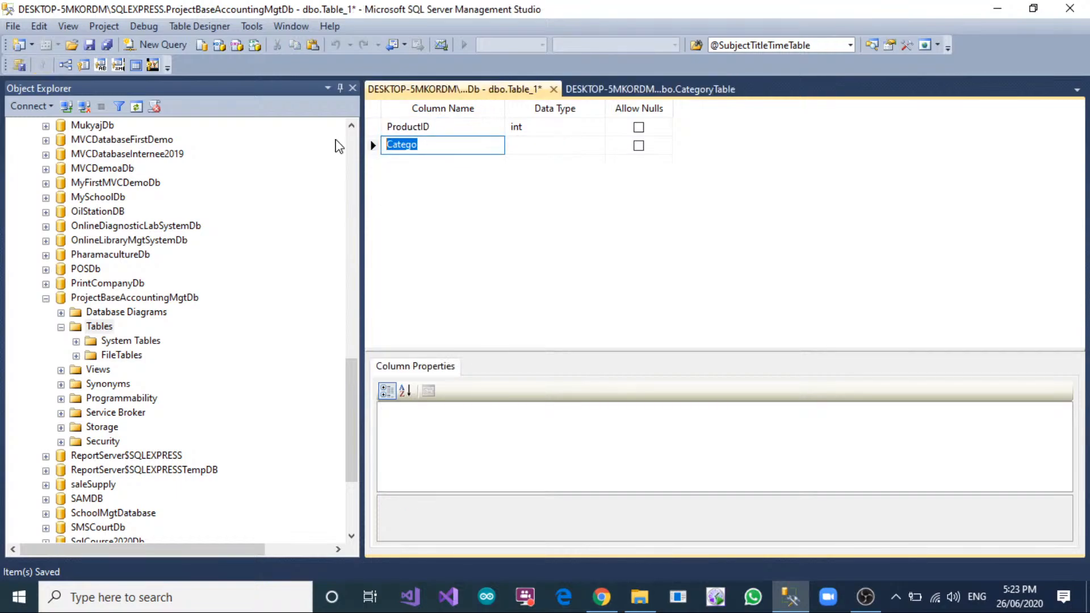
key(ctrl+v)
key(Tab)
text(int)
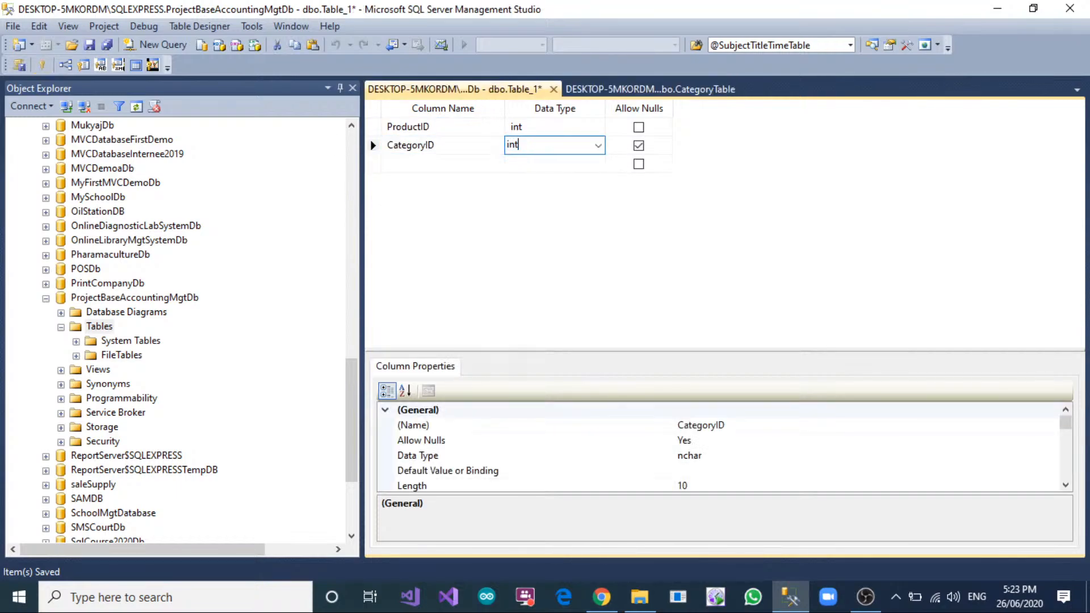
key(Tab)
key(space)
key(Tab)
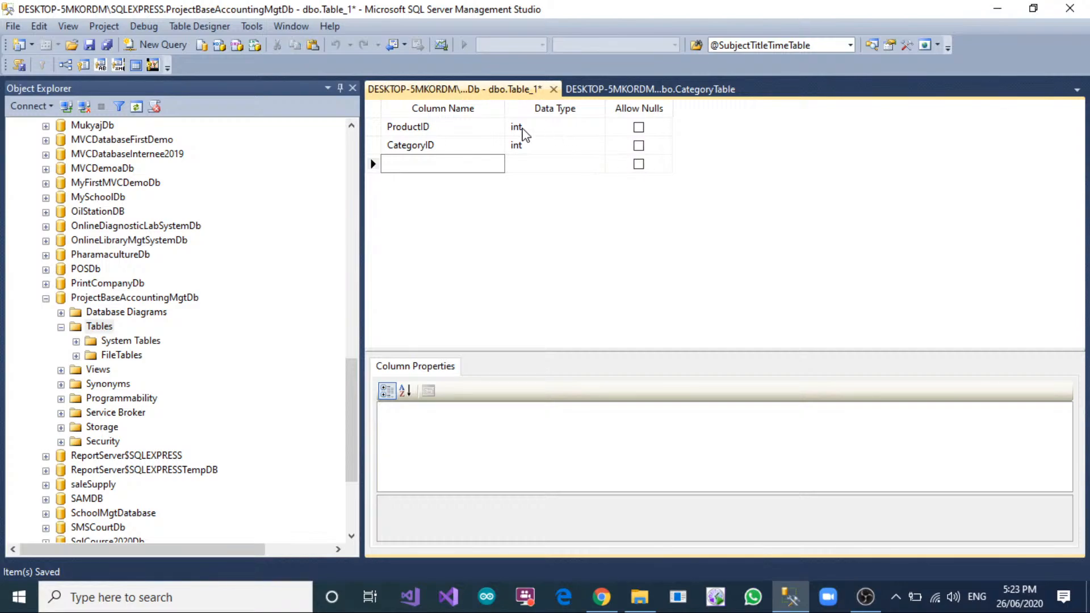
Check the CategoryTable design, then add a ProductTitle column of type int without nulls to the new table.
click(614, 90)
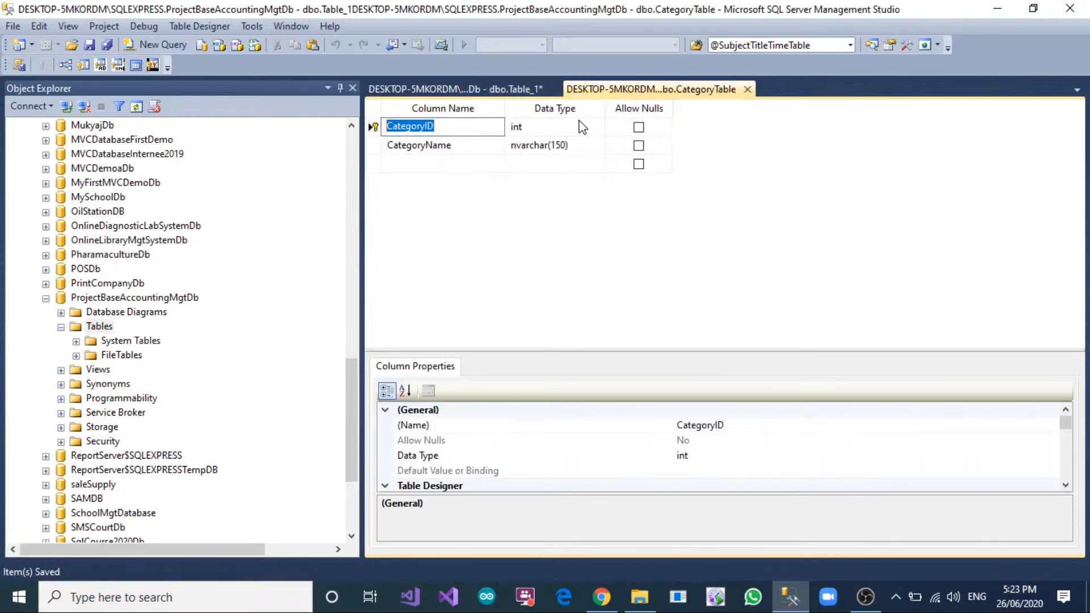
click(465, 86)
text(ProductTitle)
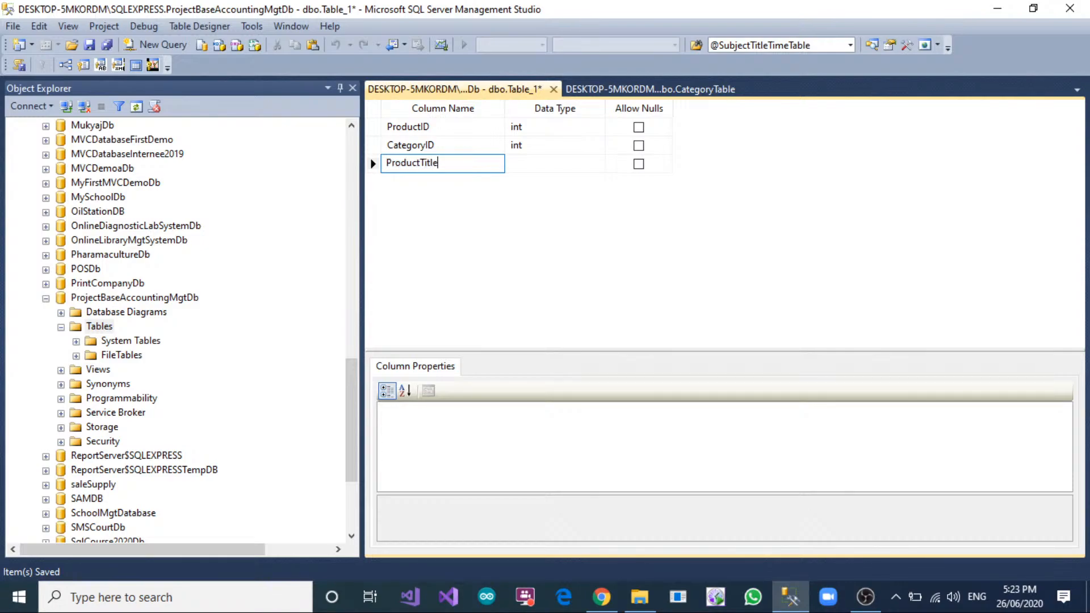
key(Tab)
text(int)
key(Tab)
key(Tab)
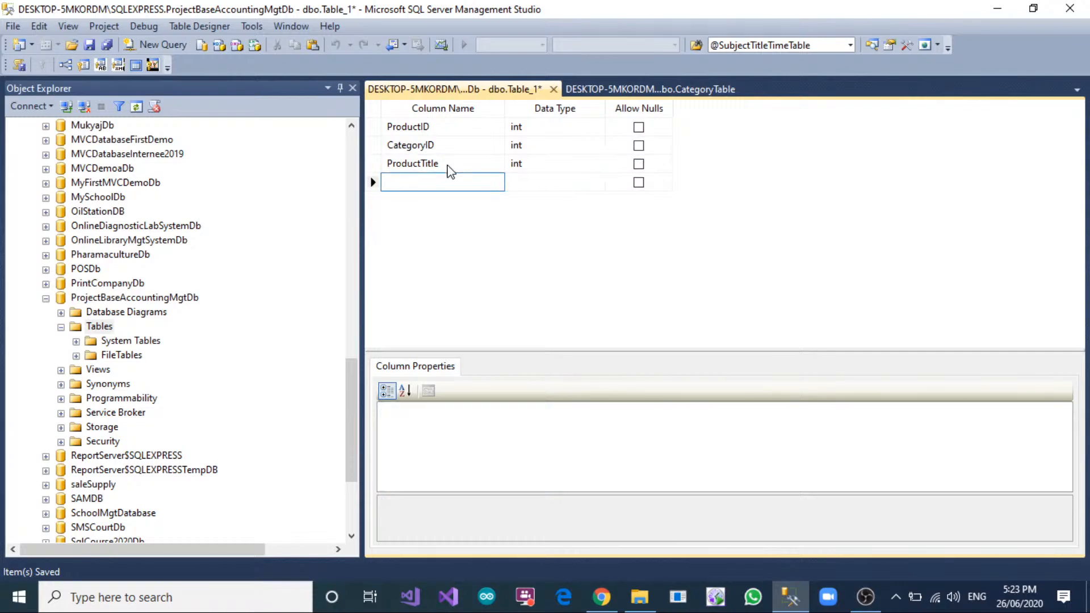
Rename the ProductTitle column to Name and set its data type to nvarchar(150).
click(447, 166)
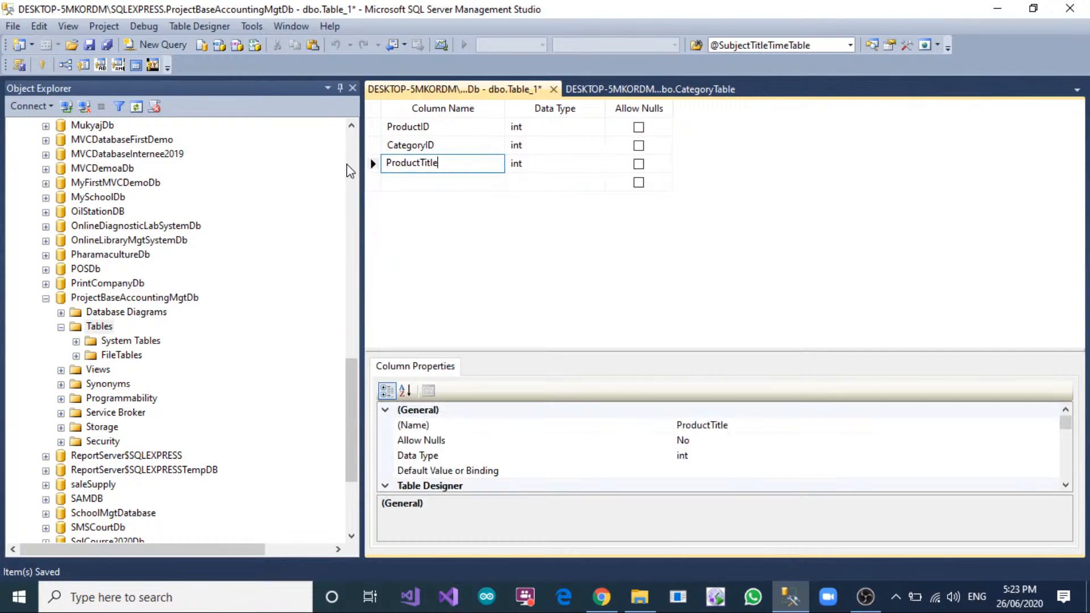
drag(453, 167, 338, 137)
text(nam)
key(BackSpace)
key(BackSpace)
key(BackSpace)
text(Name)
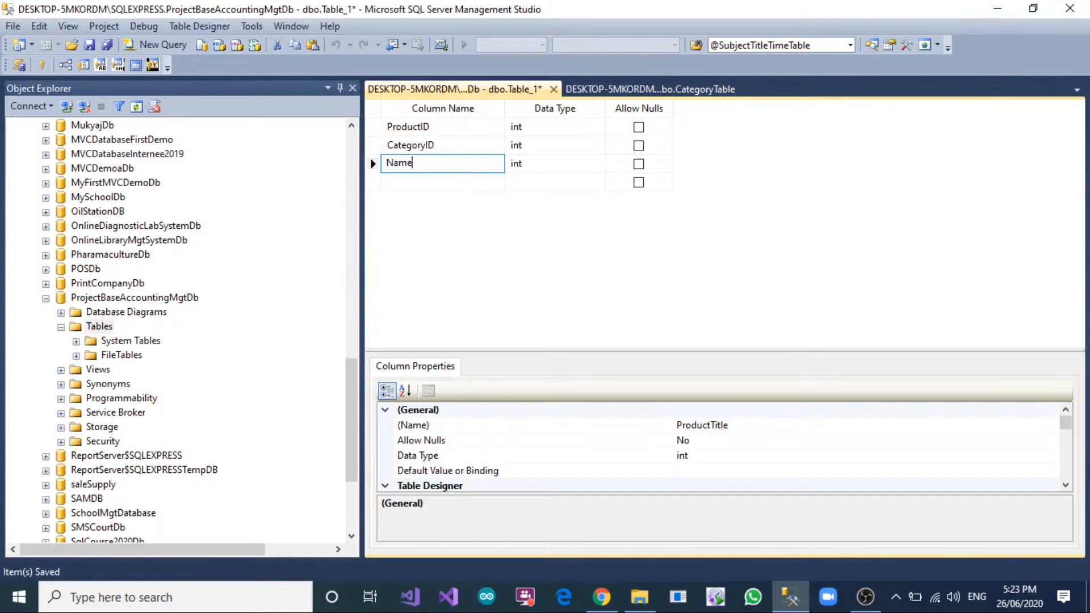
key(Tab)
text(nvarchar0)
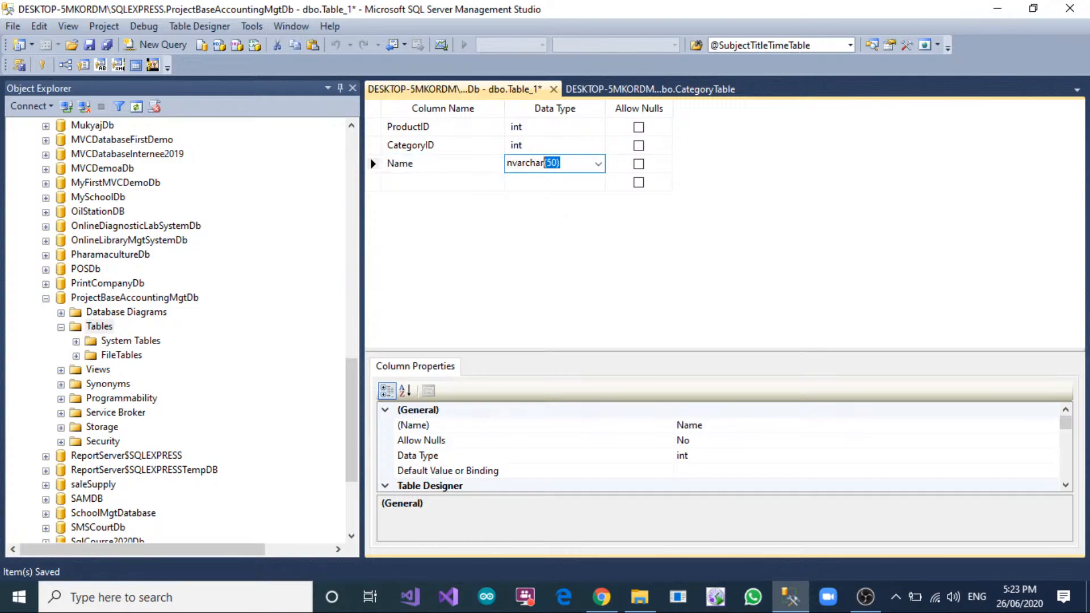
text(())
key(Tab)
key(Tab)
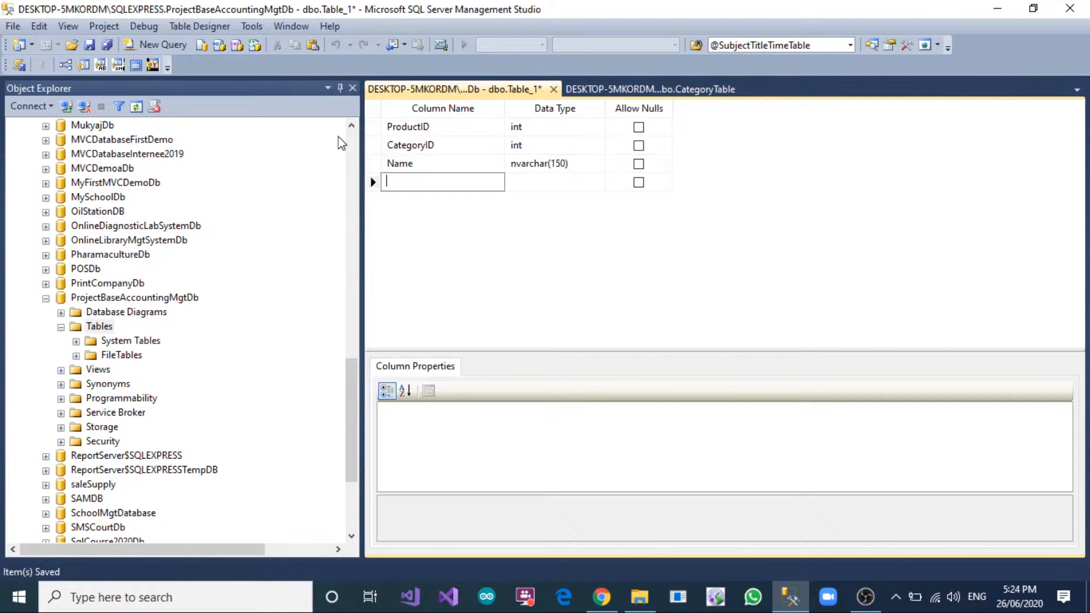
Add an MfcDate column of type date that does not allow nulls, below the Name column.
text(Ex)
key(Tab)
text(date)
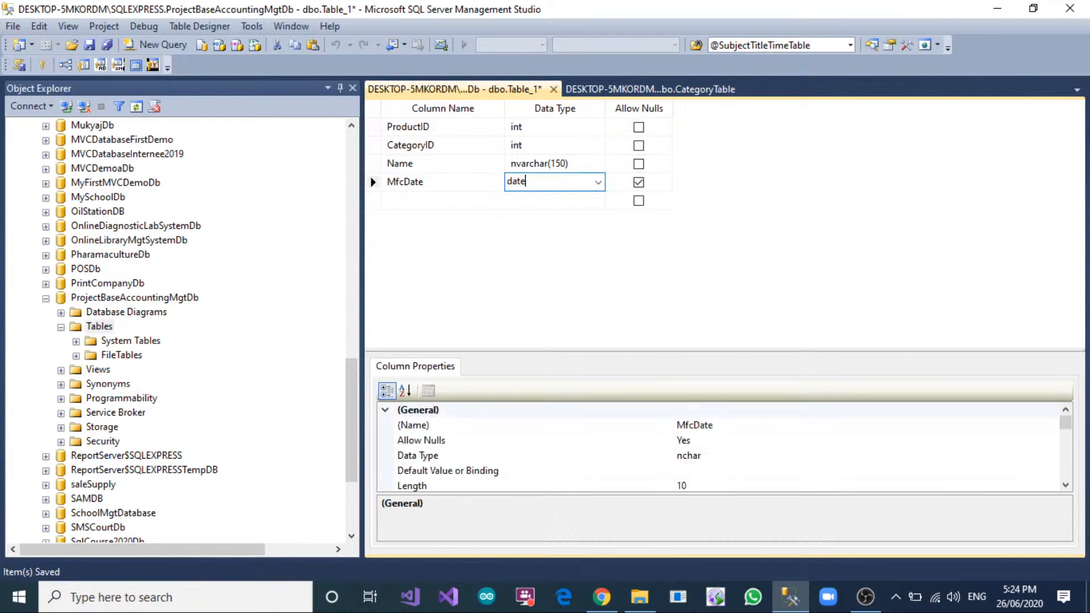
key(Tab)
key(space)
key(Tab)
Add an ExpDate column of type date that does not allow nulls.
text(E)
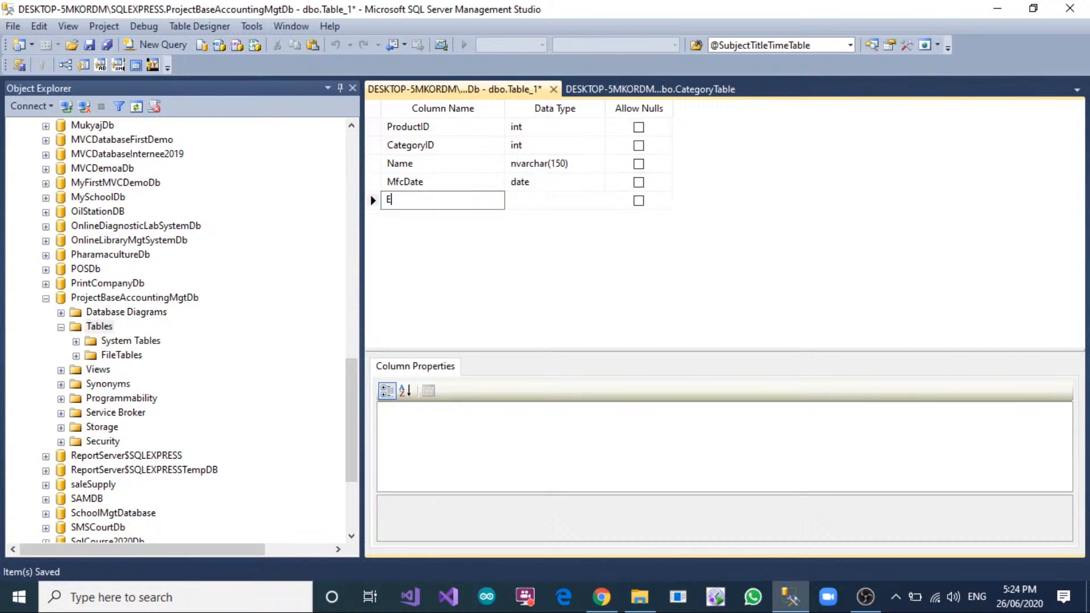
text(xpDate)
key(Tab)
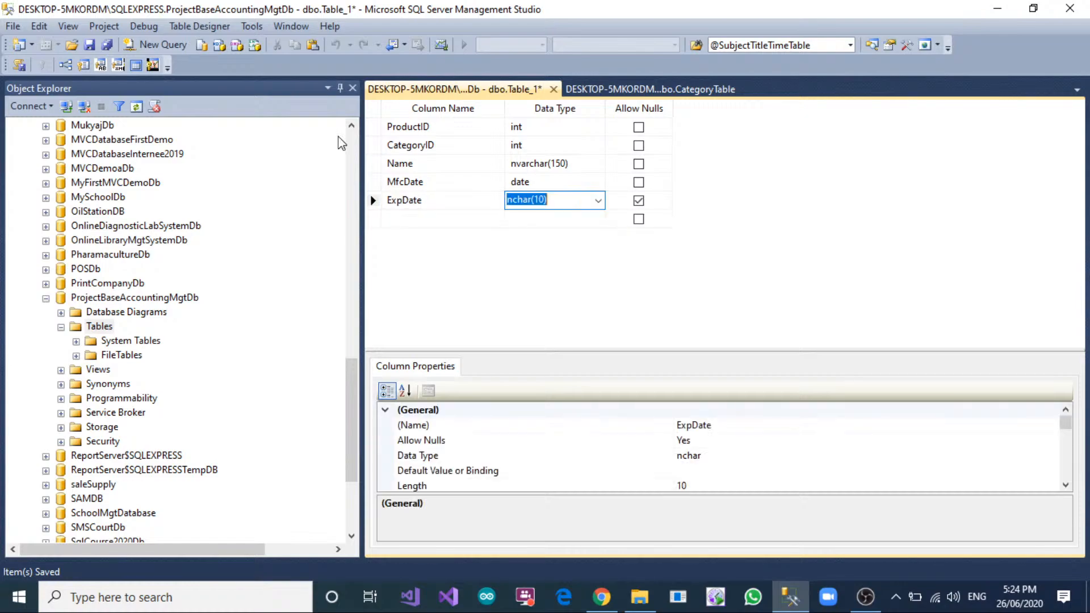
text(date)
key(Tab)
key(space)
key(Tab)
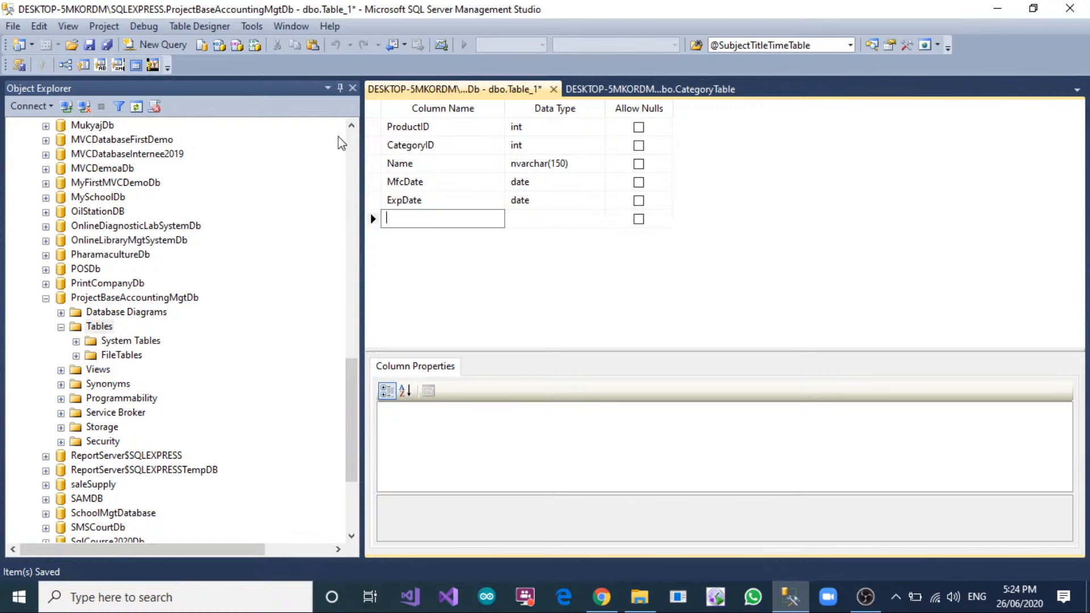
Add a Quantity column of type int that does not allow nulls.
text(Quantity)
key(Tab)
text(int)
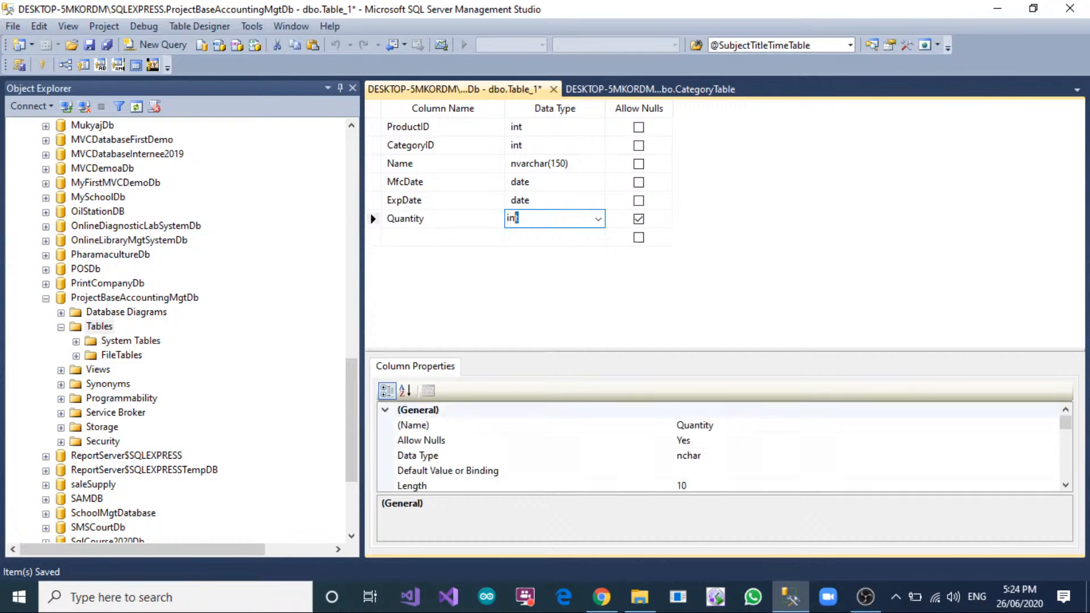
key(Tab)
key(space)
key(Tab)
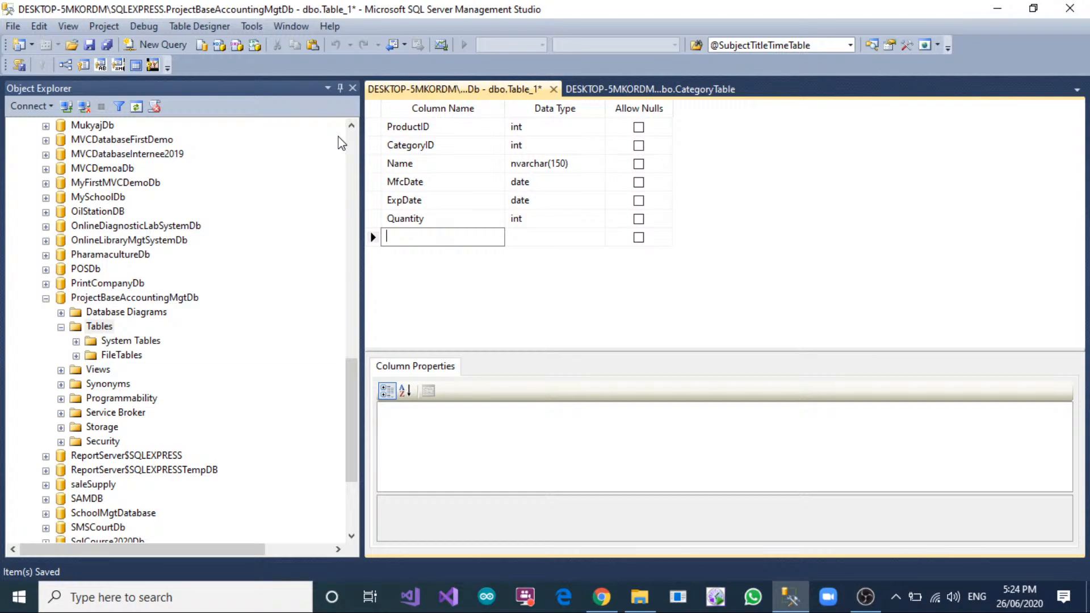
Add a PurchaseUnitPrice column of type float that does not allow nulls.
text(PurchaseUnitPrice)
key(Tab)
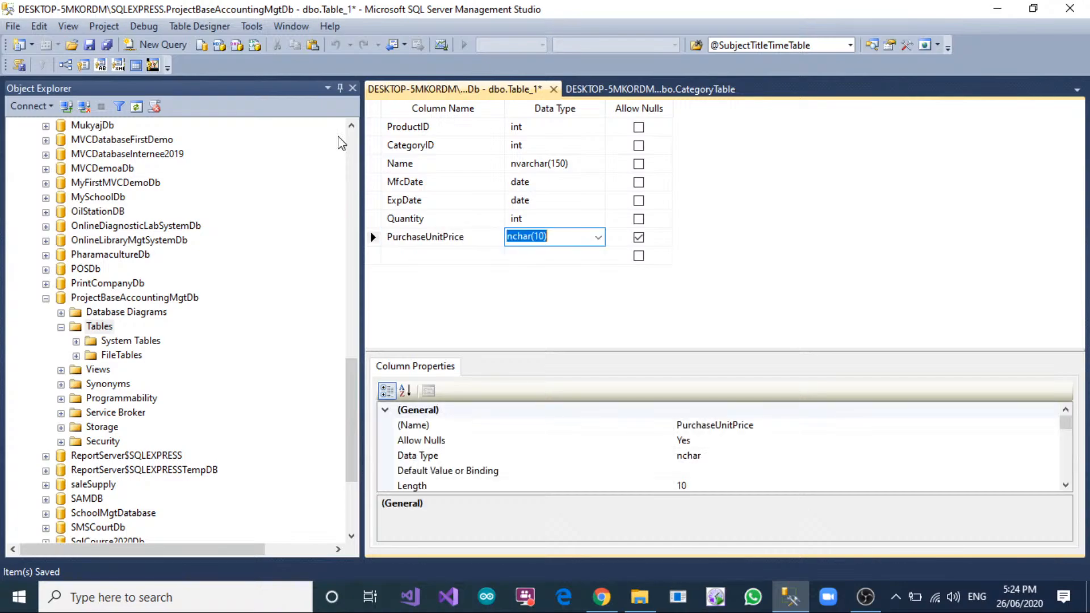
text(float)
key(Tab)
key(space)
key(Tab)
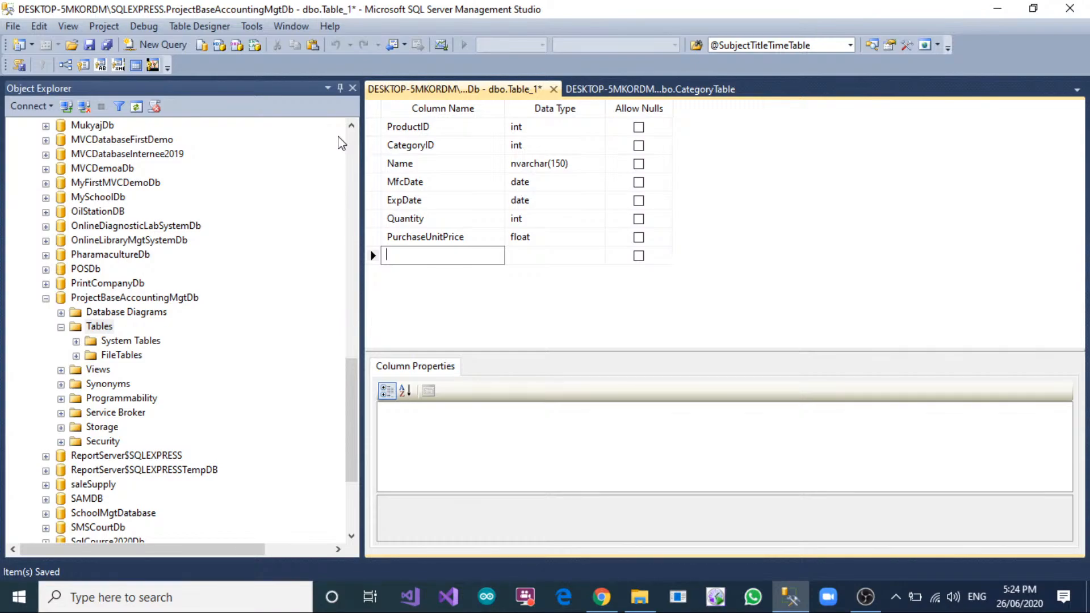
Add a SaleUnitPrice column of type float that does not allow nulls.
text(SaleUnitPrice)
key(Tab)
text(float)
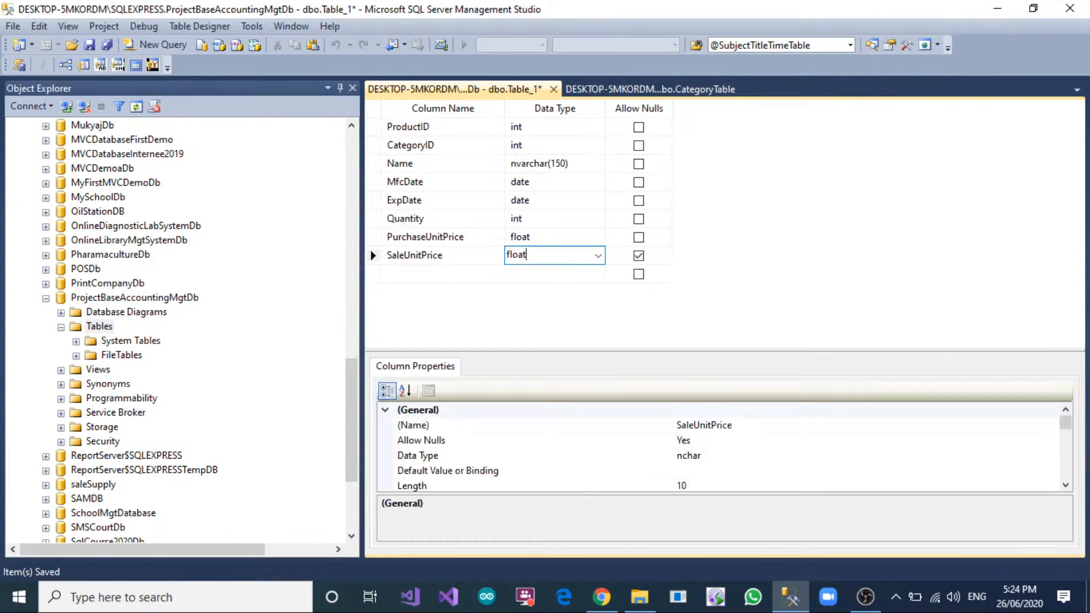
key(Tab)
key(space)
key(Tab)
Add a Description column of type nvarchar(300) that allows nulls.
text(Descr)
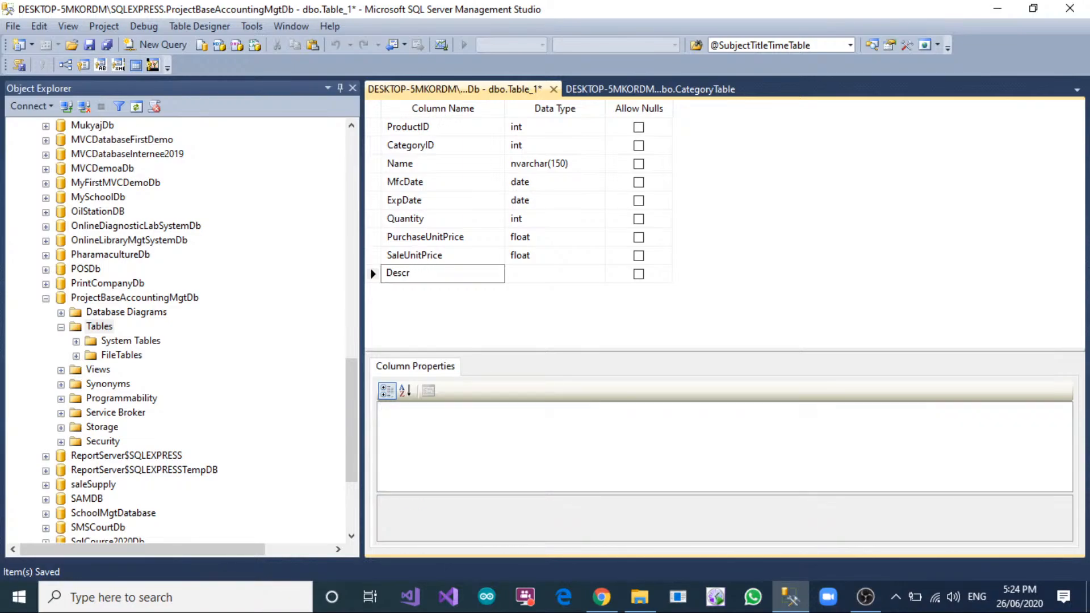
text(iption)
key(Tab)
text(nva)
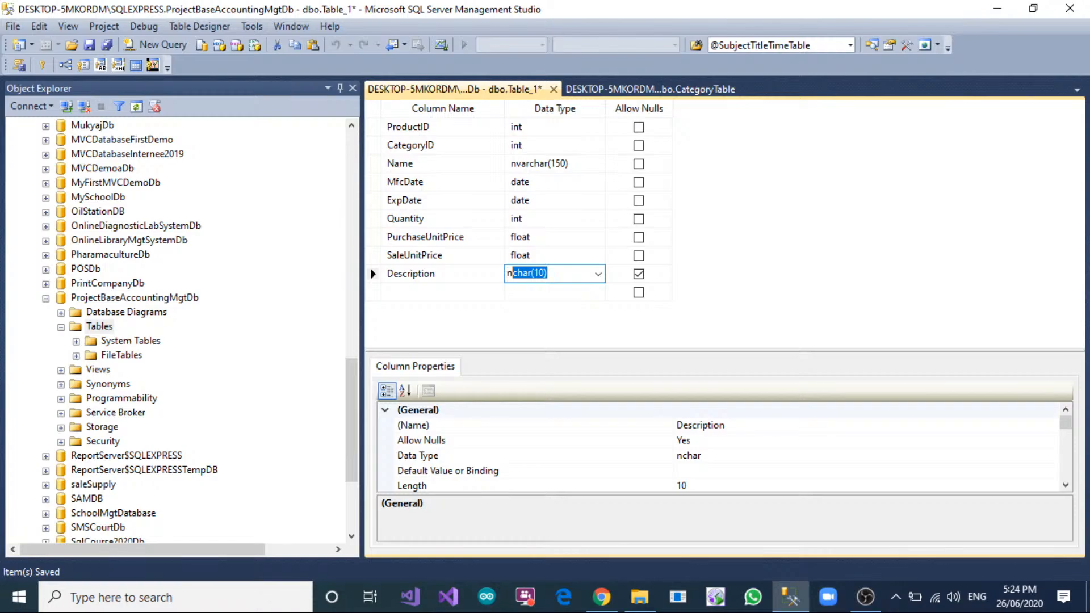
text(rchar(50)
key(Delete)
text(30)
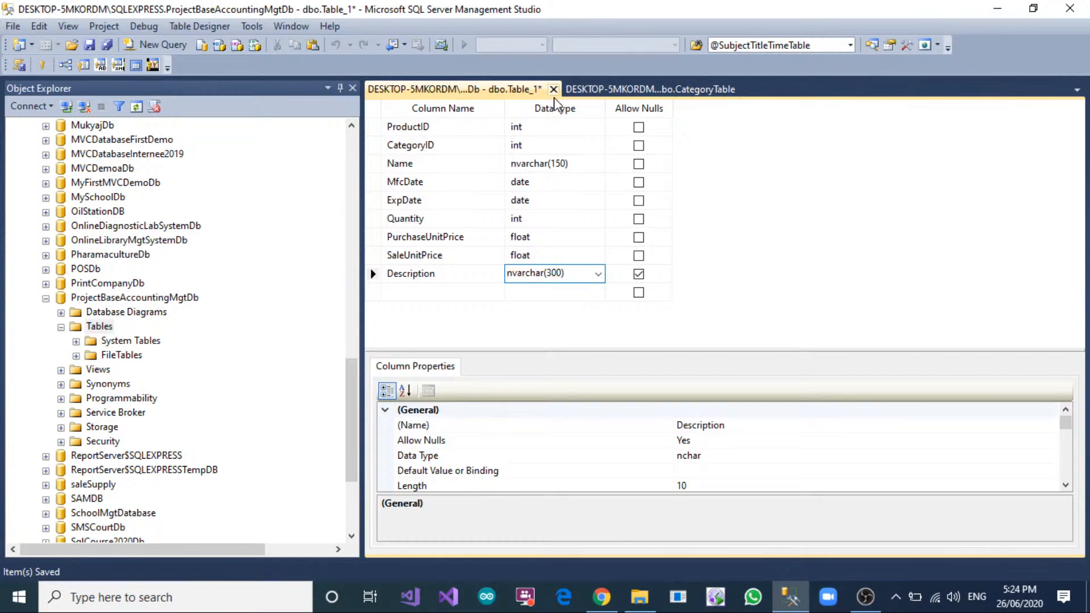
Make ProductID the primary key and set its Is Identity property to Yes.
click(376, 128)
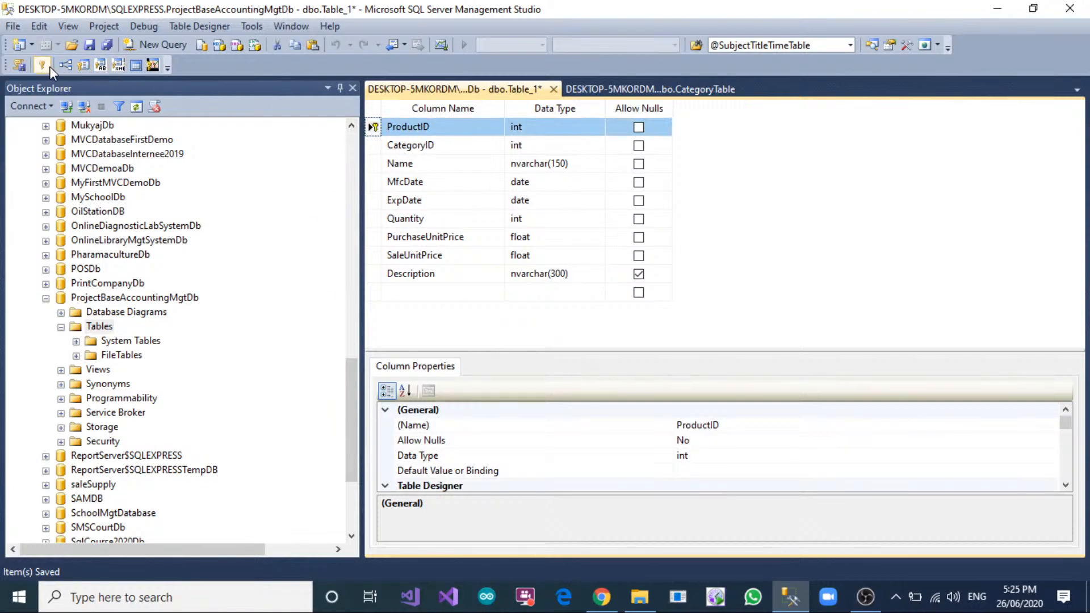
right_click(380, 132)
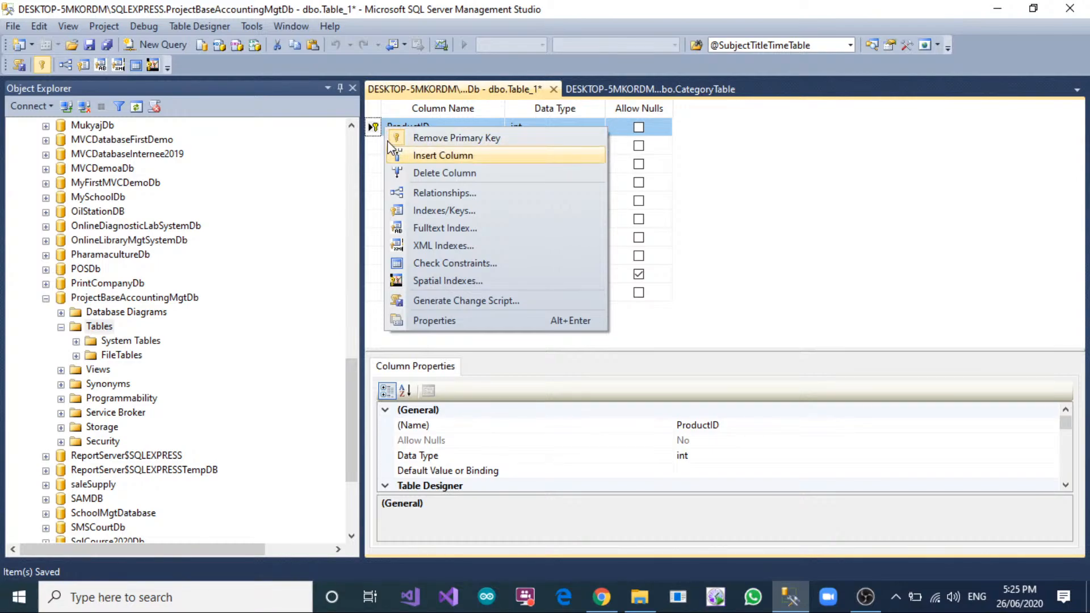
click(747, 168)
scroll(498, 448, down, 3)
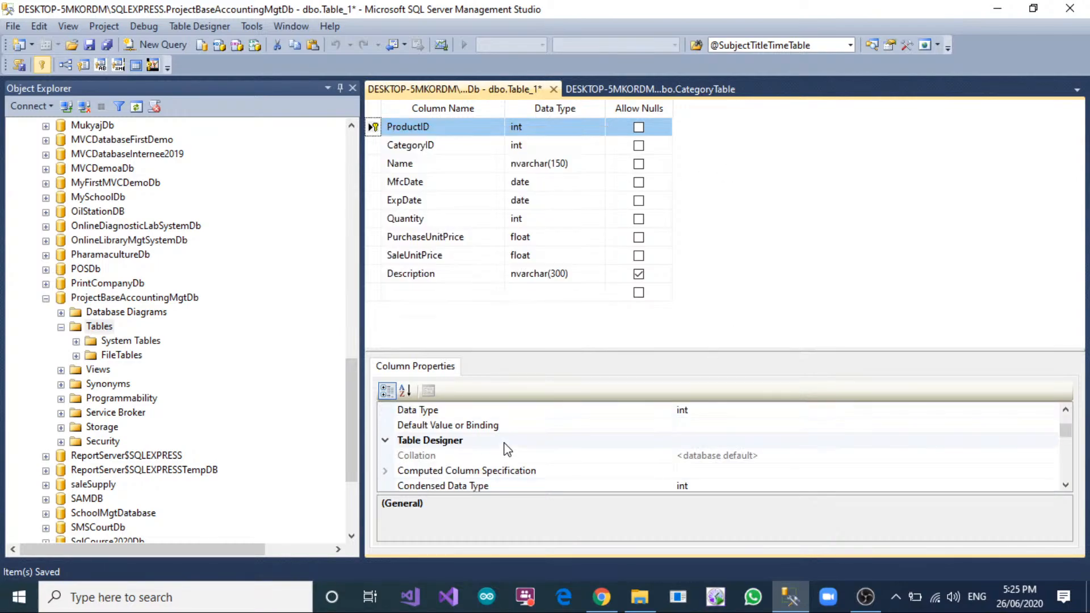
click(386, 486)
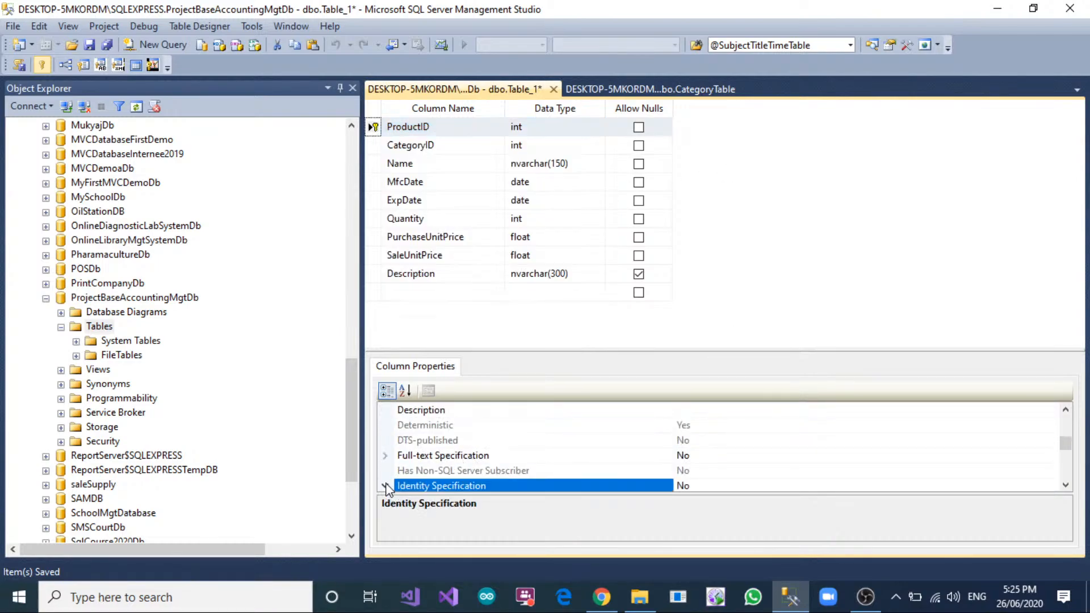
double_click(751, 456)
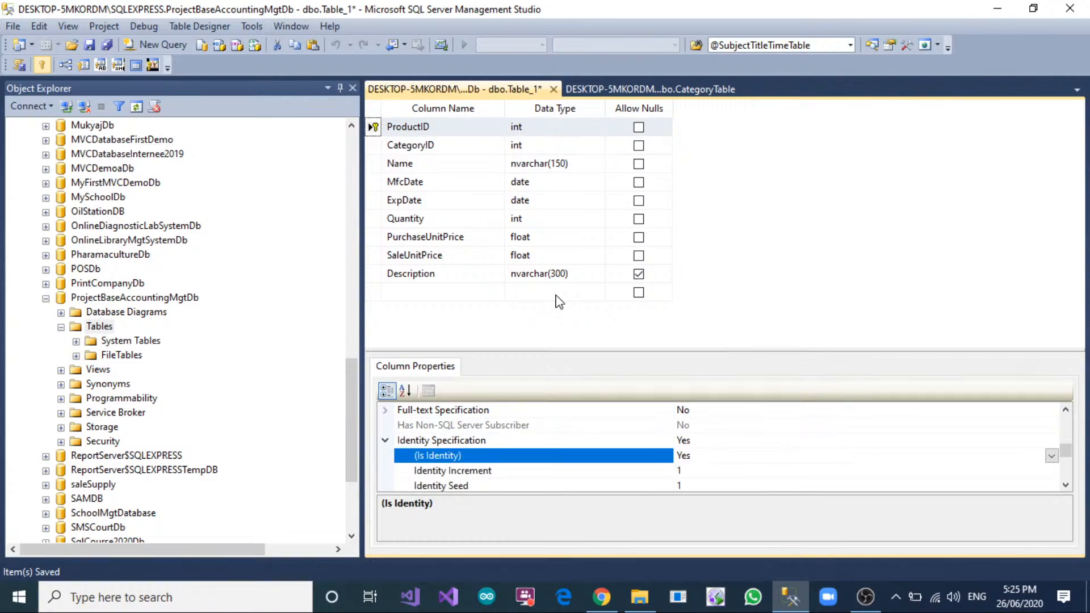
Save the new table under the name ProductTable.
right_click(512, 89)
click(531, 97)
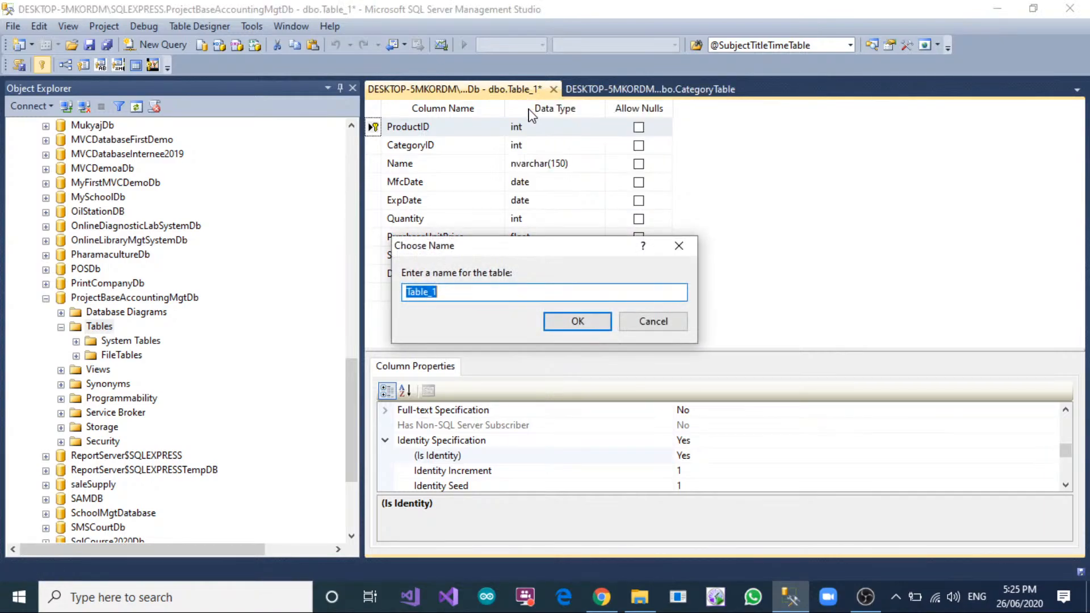
text(Producttabl)
key(BackSpace)
key(BackSpace)
key(BackSpace)
key(BackSpace)
text(Table)
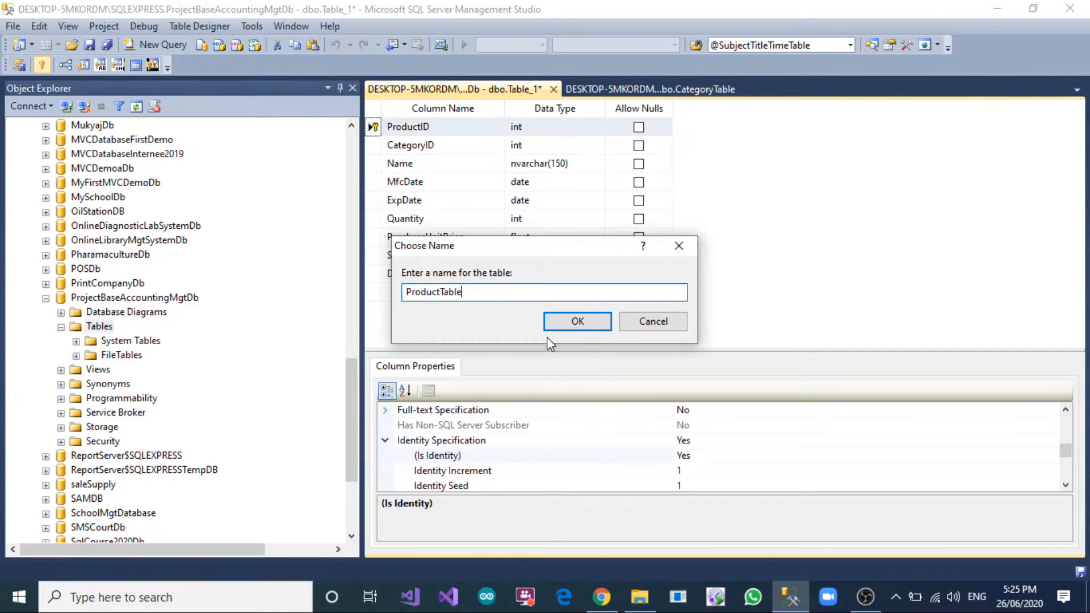
click(574, 322)
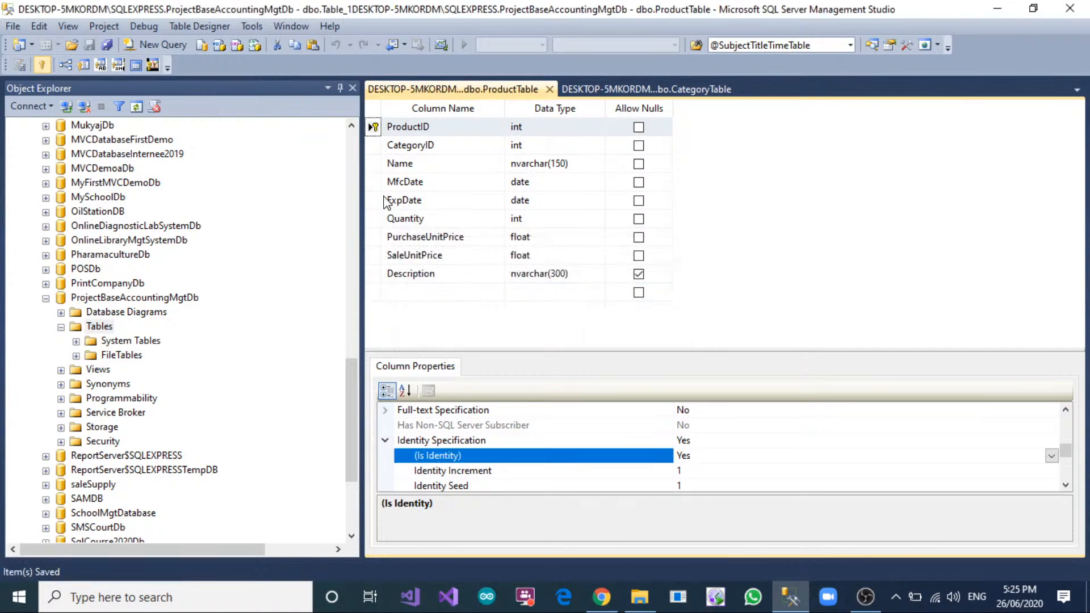
Add a new foreign key relationship to ProductTable and open its tables and columns specification for editing.
click(374, 146)
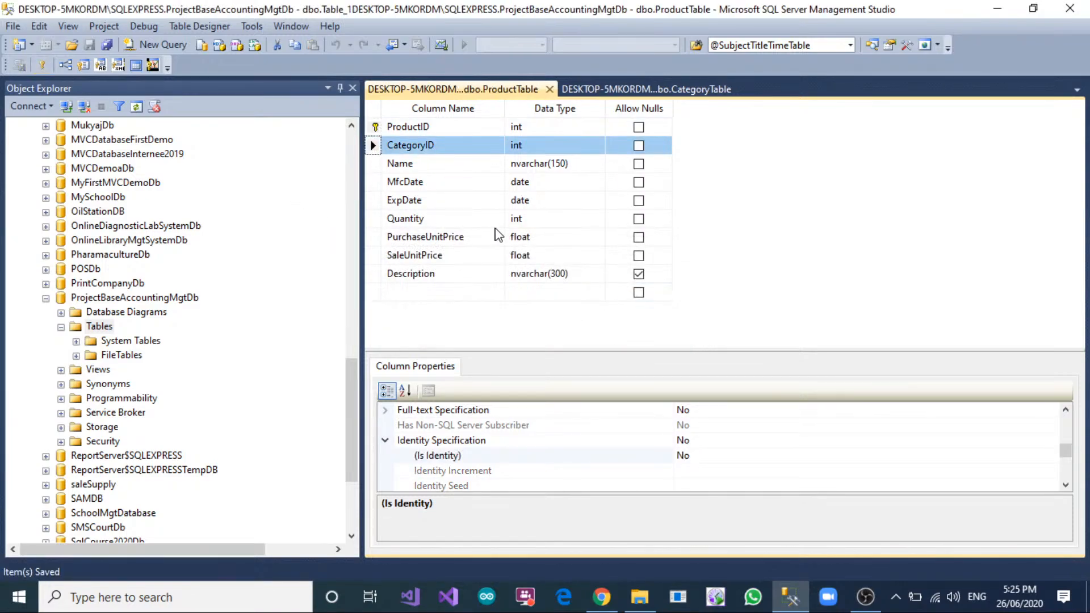
click(627, 88)
click(520, 92)
right_click(373, 146)
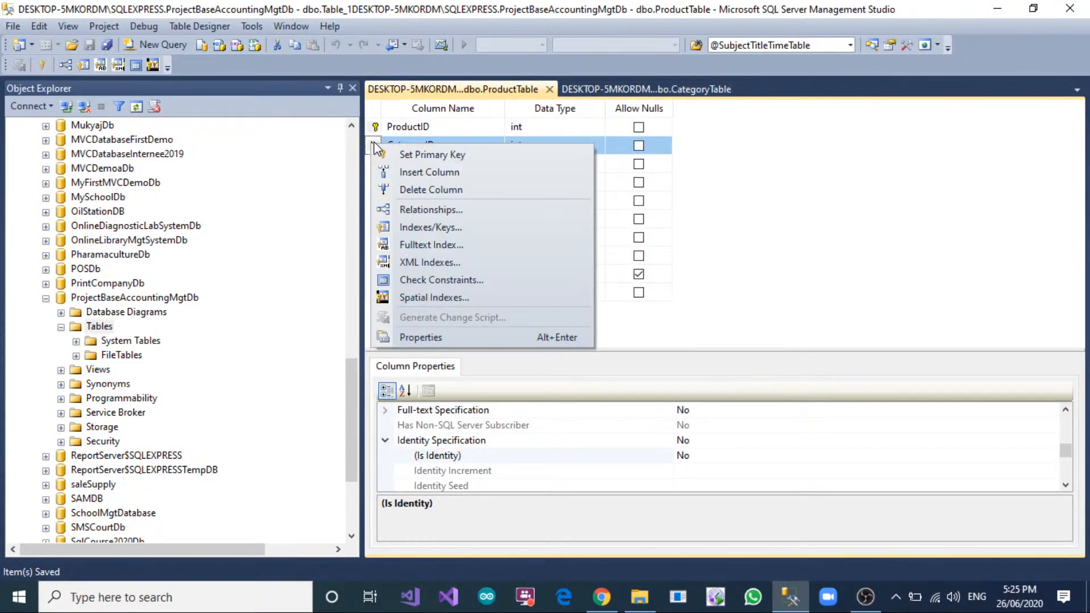
click(430, 209)
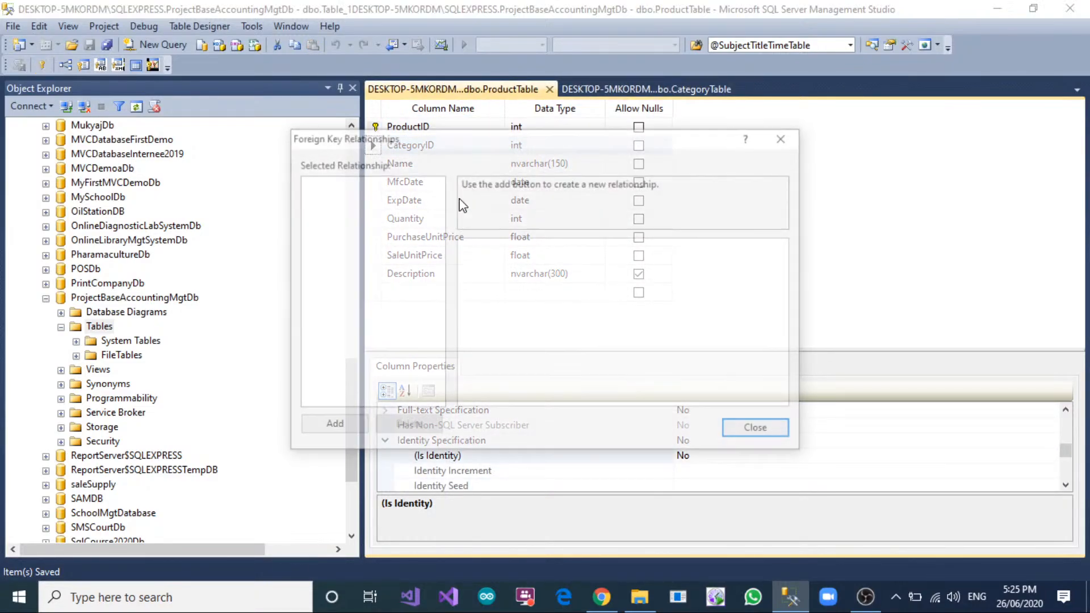
click(331, 427)
click(704, 278)
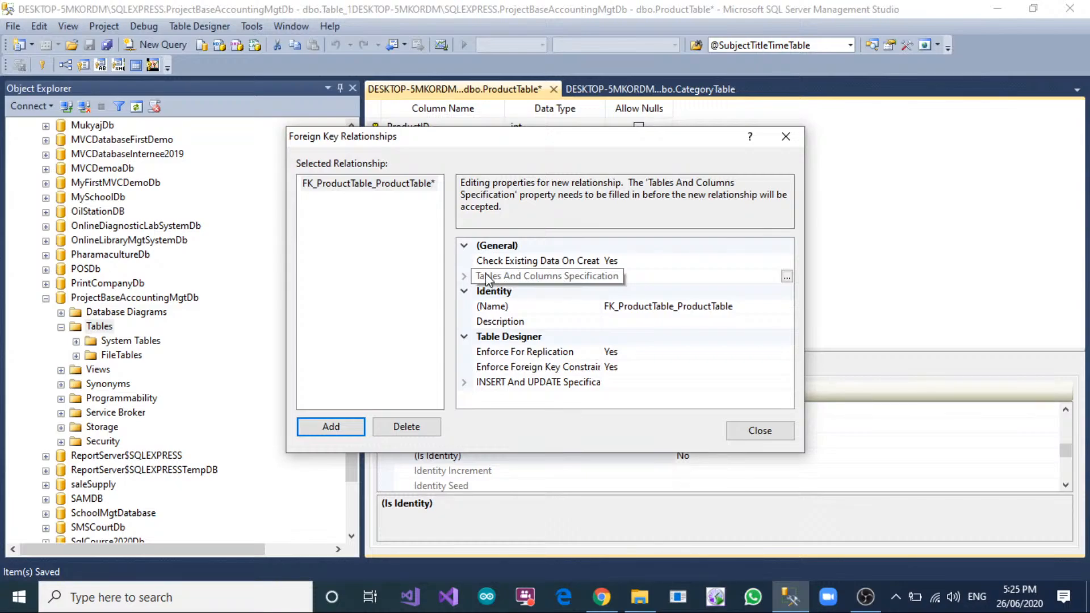
click(464, 276)
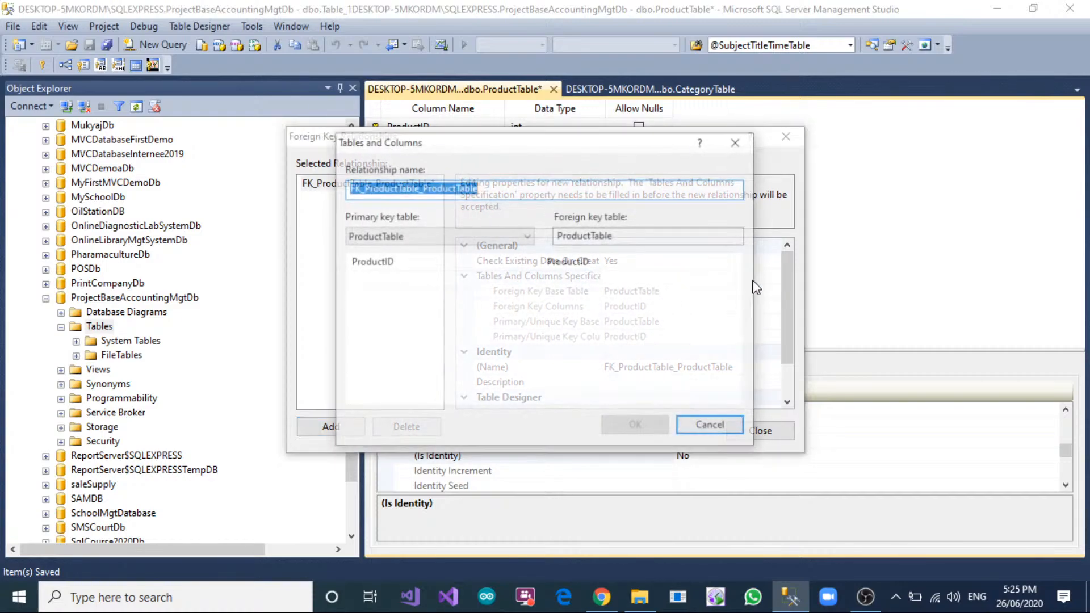
click(774, 277)
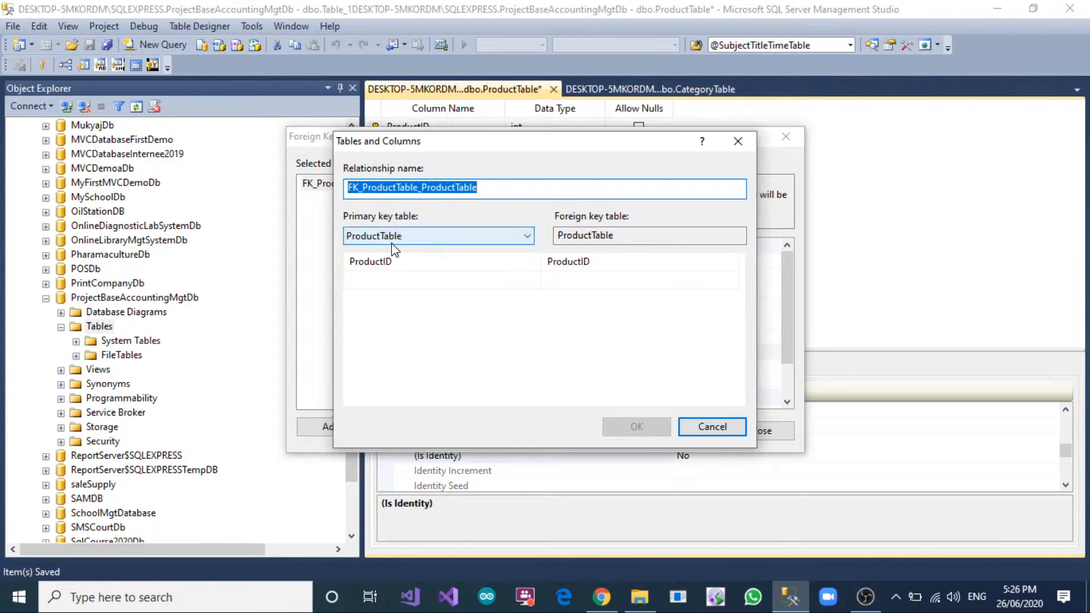
Link CategoryTable's CategoryID as primary key to ProductTable's CategoryID as foreign key, and save ProductTable.
click(528, 237)
click(447, 251)
click(446, 262)
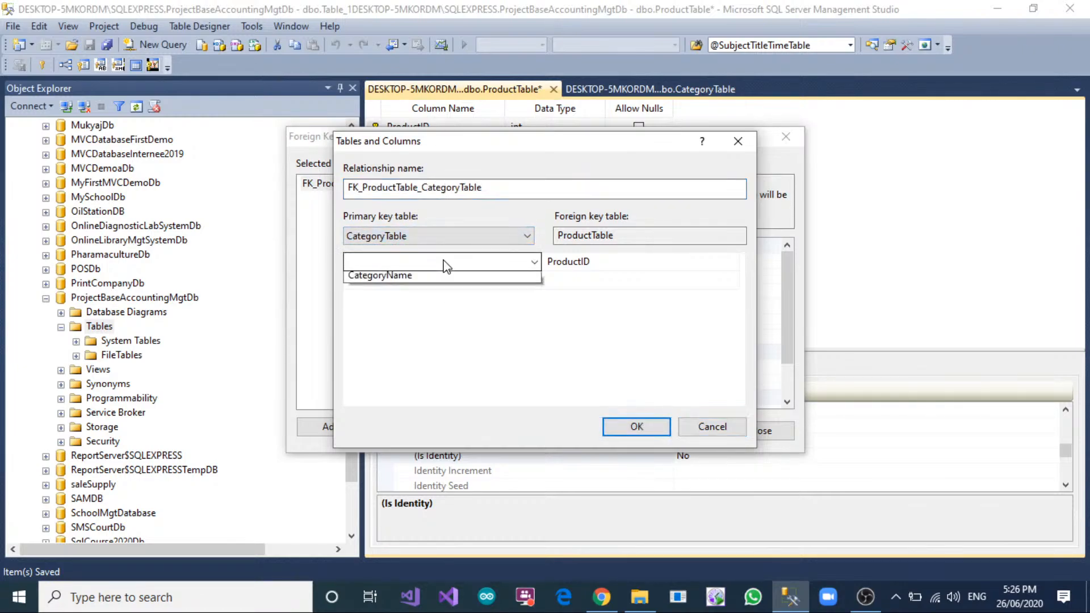
click(437, 279)
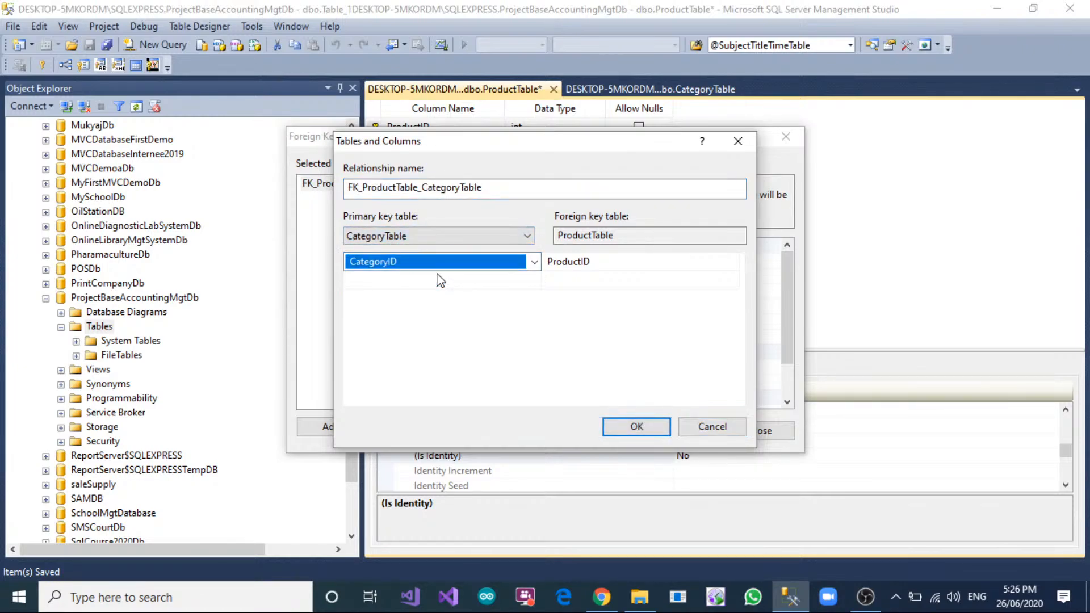
click(582, 265)
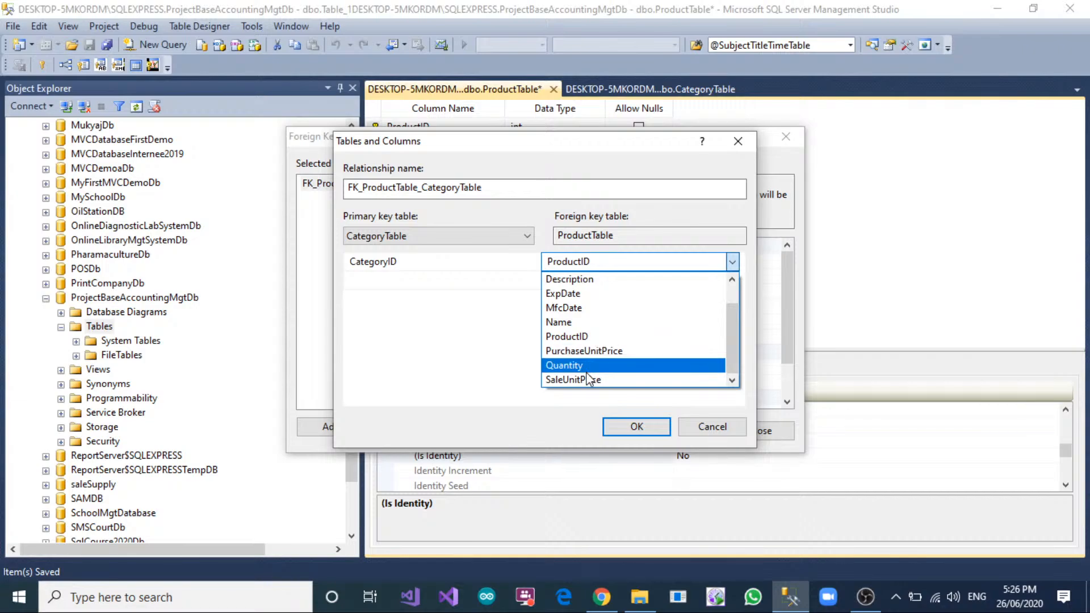
scroll(585, 284, up, 1)
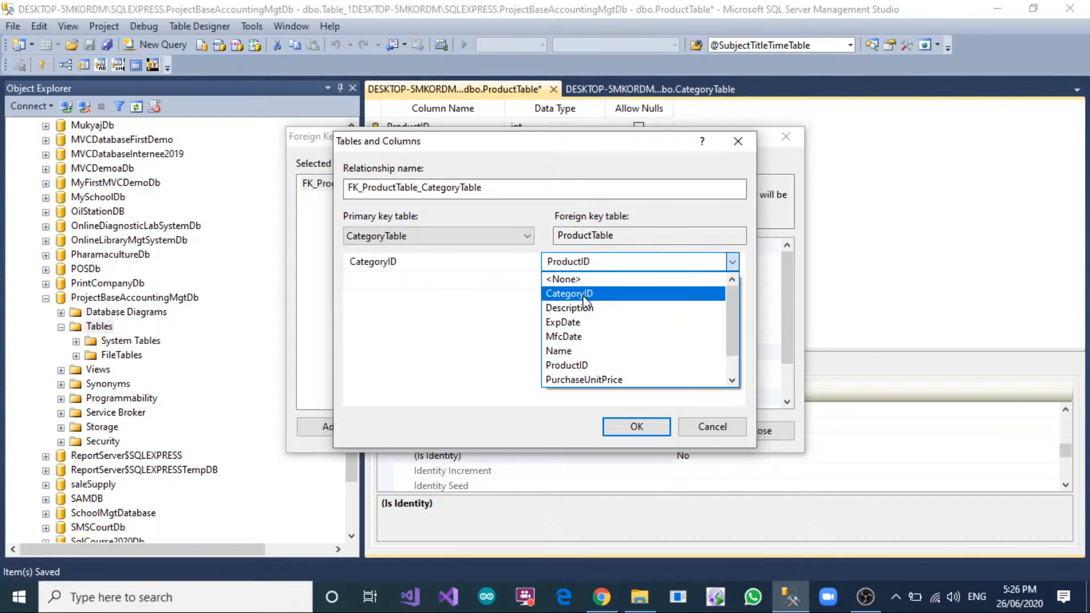
click(584, 294)
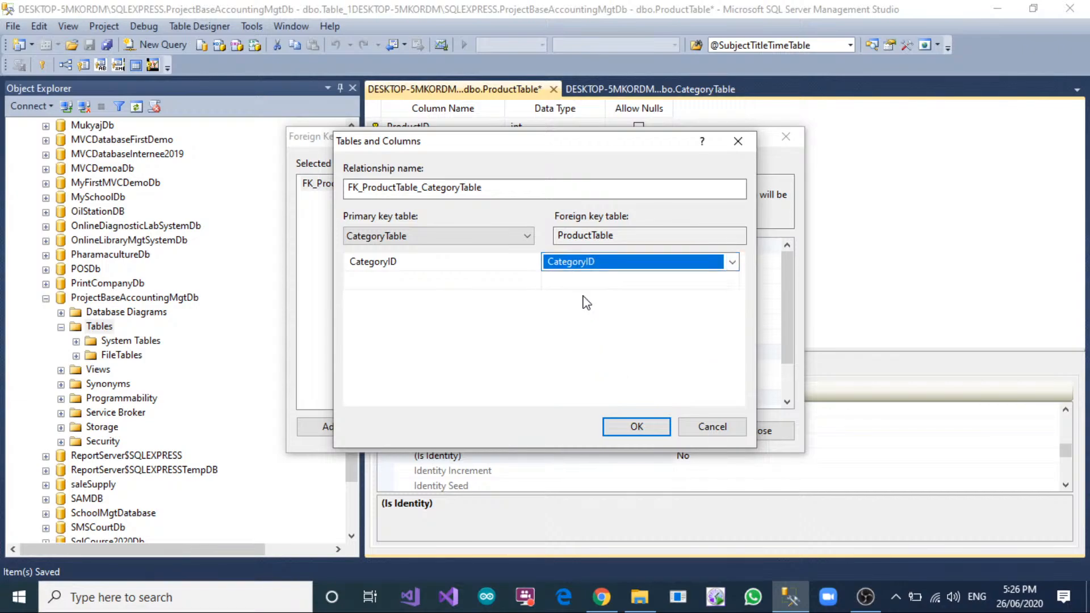
click(637, 426)
click(755, 431)
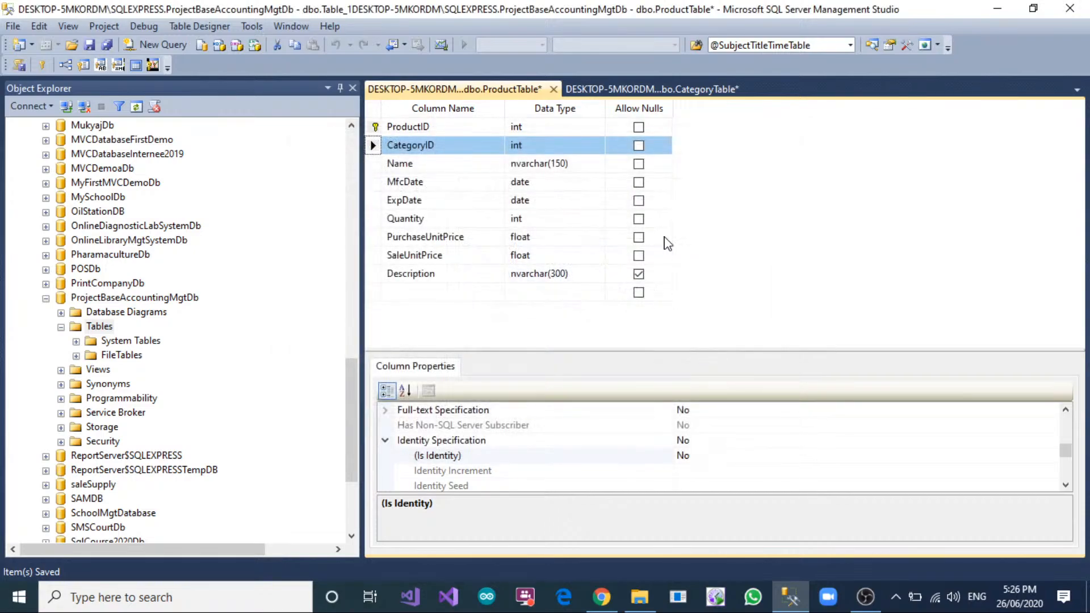
right_click(483, 92)
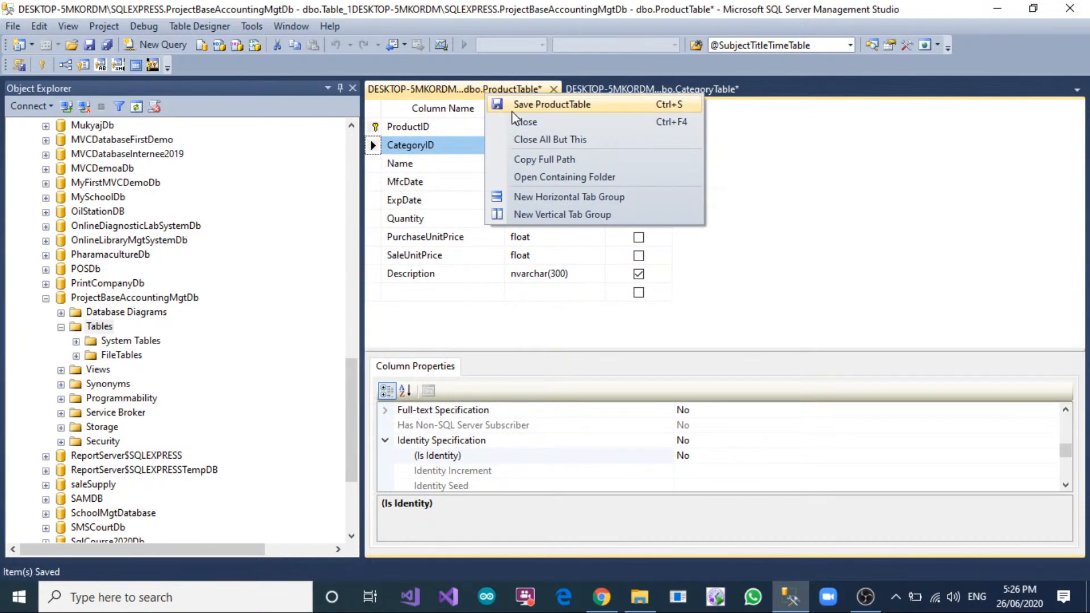
click(511, 102)
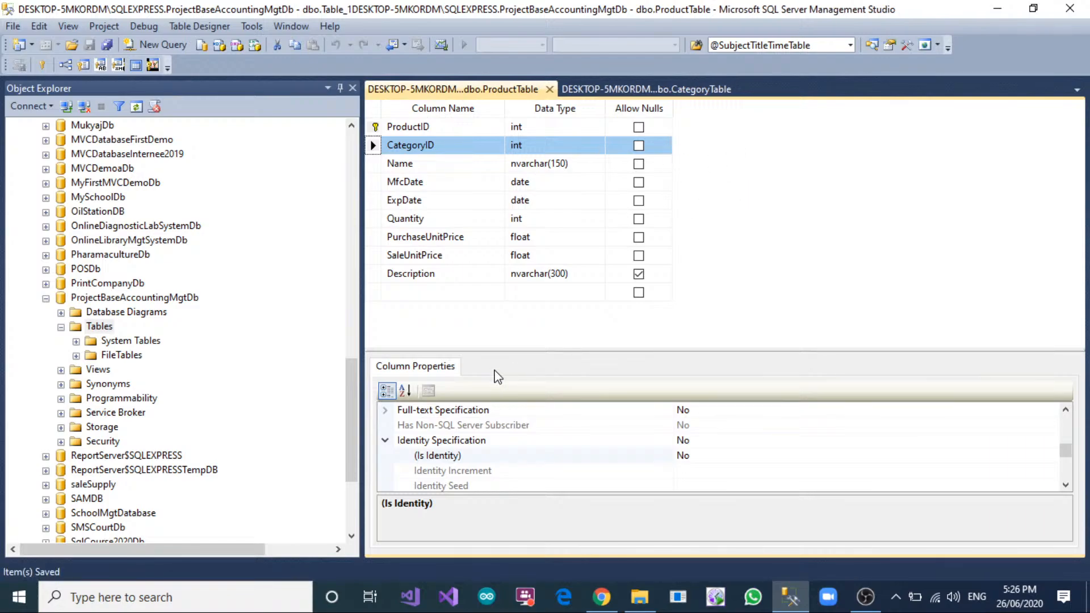
Refresh the table list of ProjectBaseAccountingMgtDb and start designing a new table in it.
right_click(99, 327)
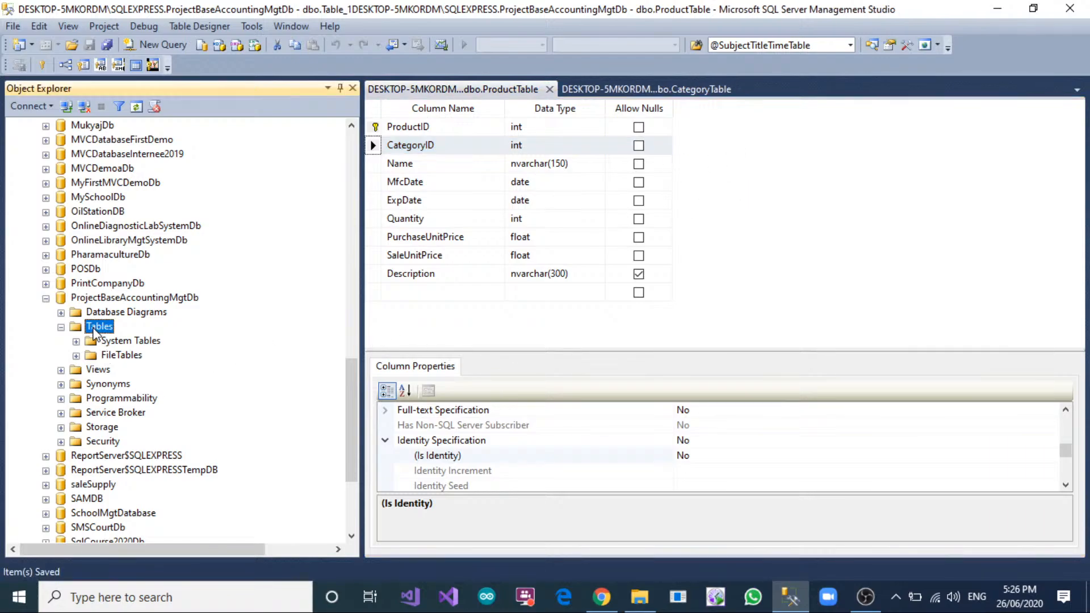
click(160, 446)
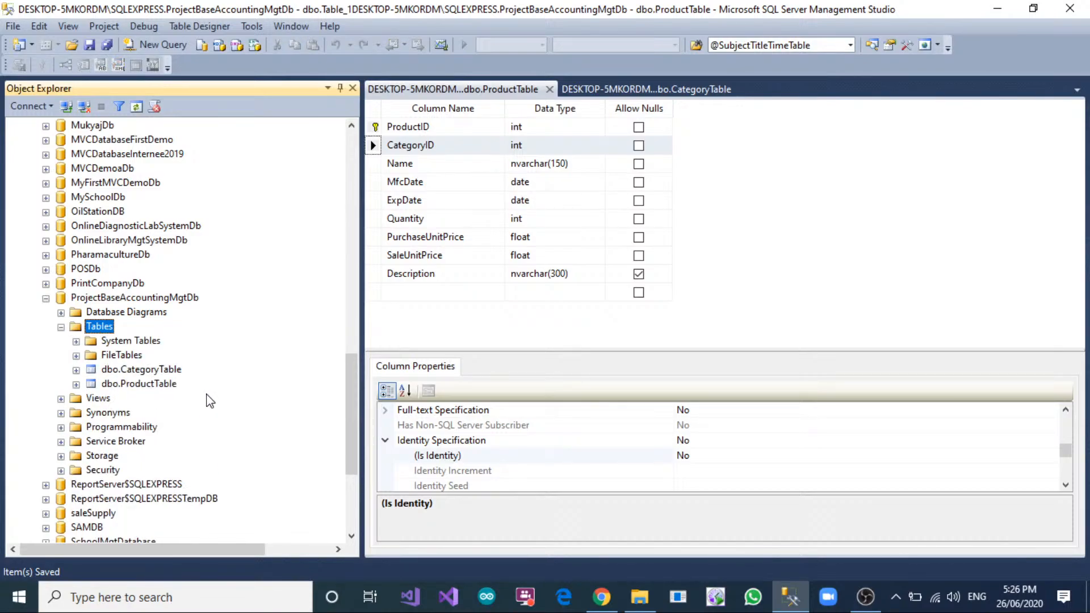
right_click(105, 324)
click(123, 328)
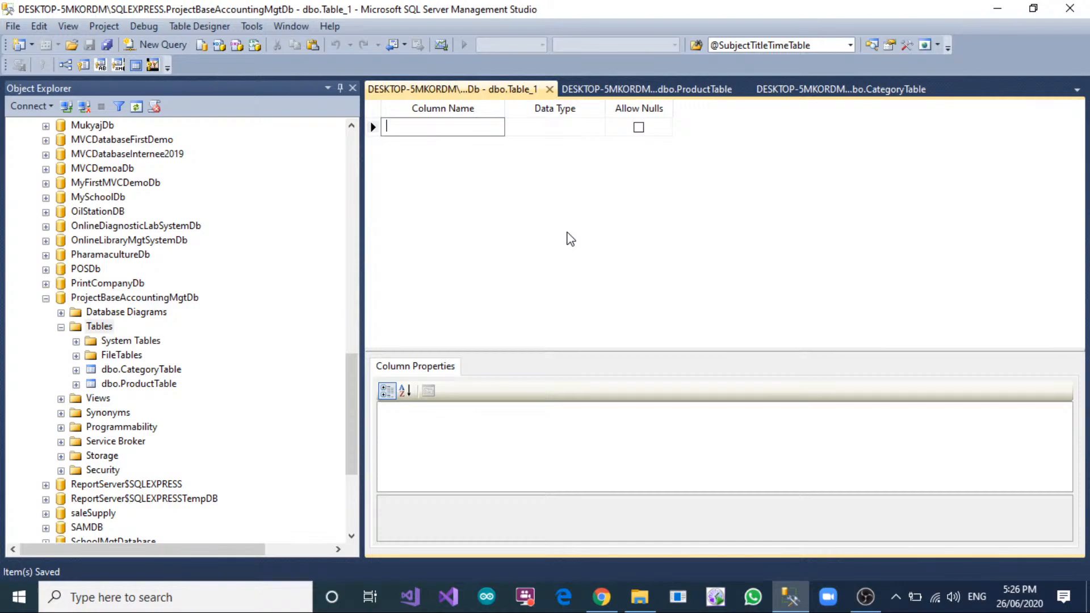
Add a SupplierID column of type int that does not allow nulls.
text(Supppl)
key(BackSpace)
key(BackSpace)
key(BackSpace)
key(BackSpace)
key(BackSpace)
key(BackSpace)
text(SupplierID)
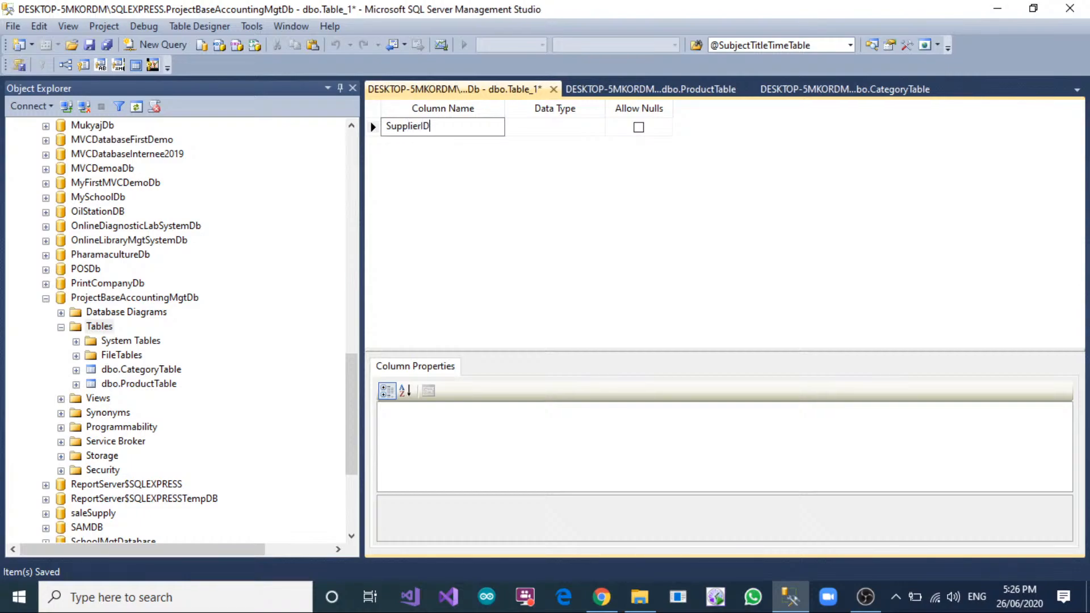
key(Tab)
text(int)
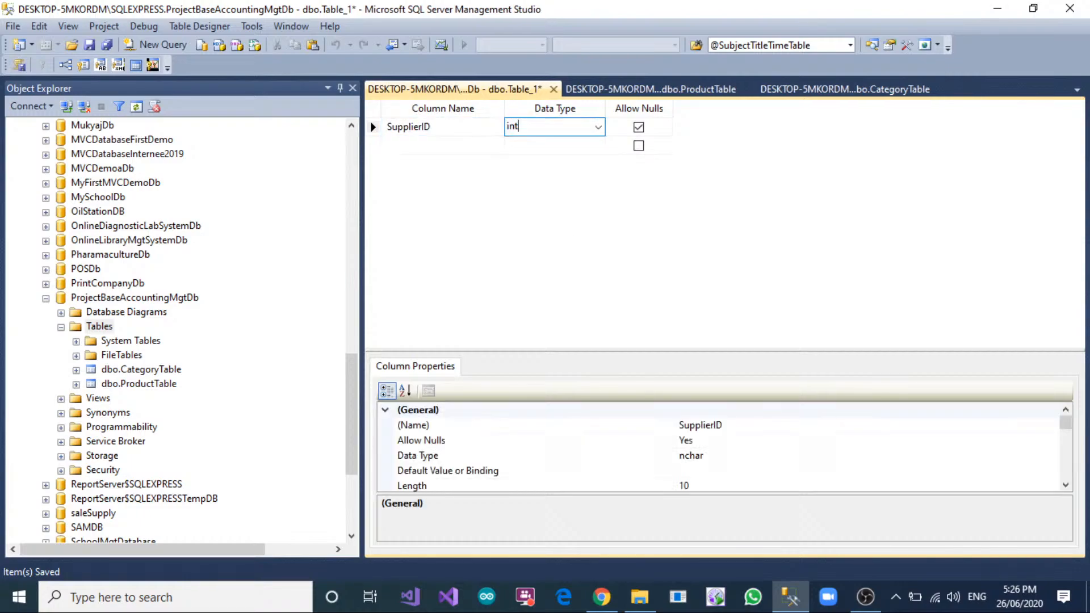
key(Tab)
key(space)
key(Tab)
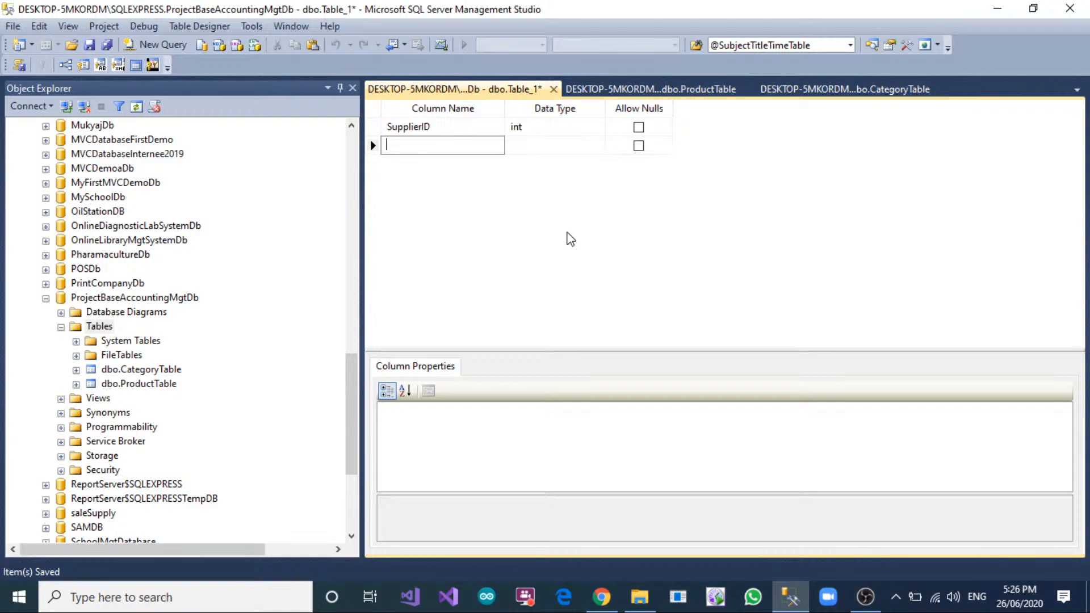
Add a SupplierName column of type nvarchar(150) that does not allow nulls.
text(SupplierName)
key(Tab)
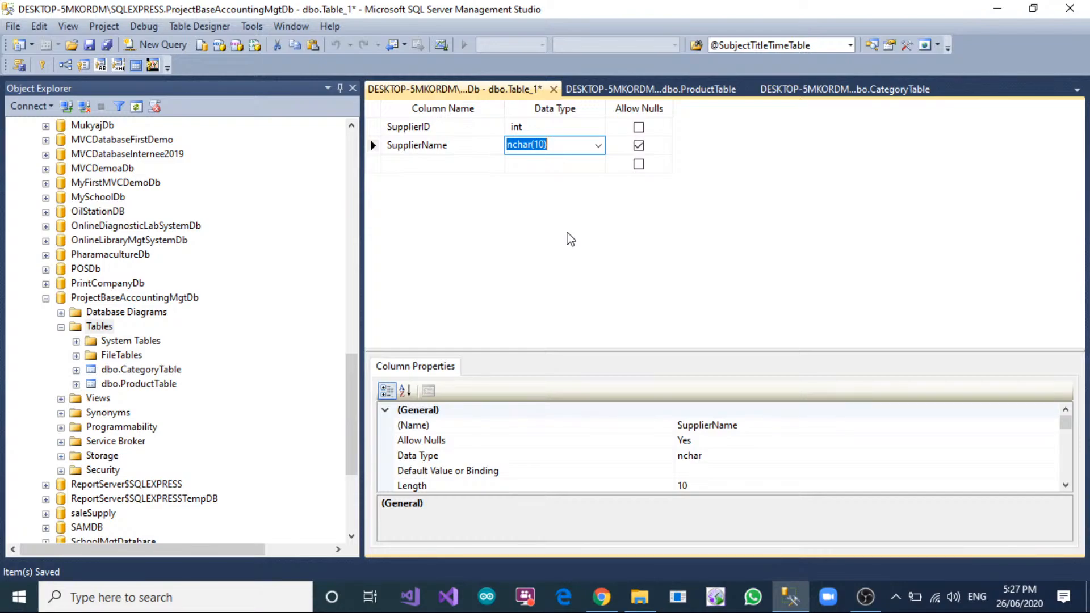
text(nvarchar(5)
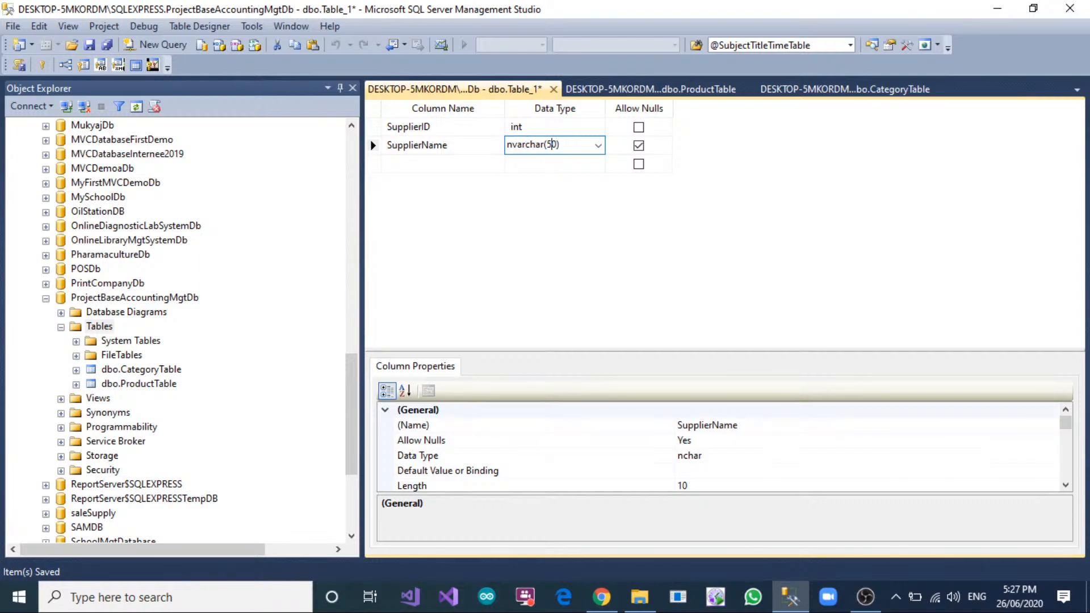
text(1)
key(Tab)
key(space)
key(Tab)
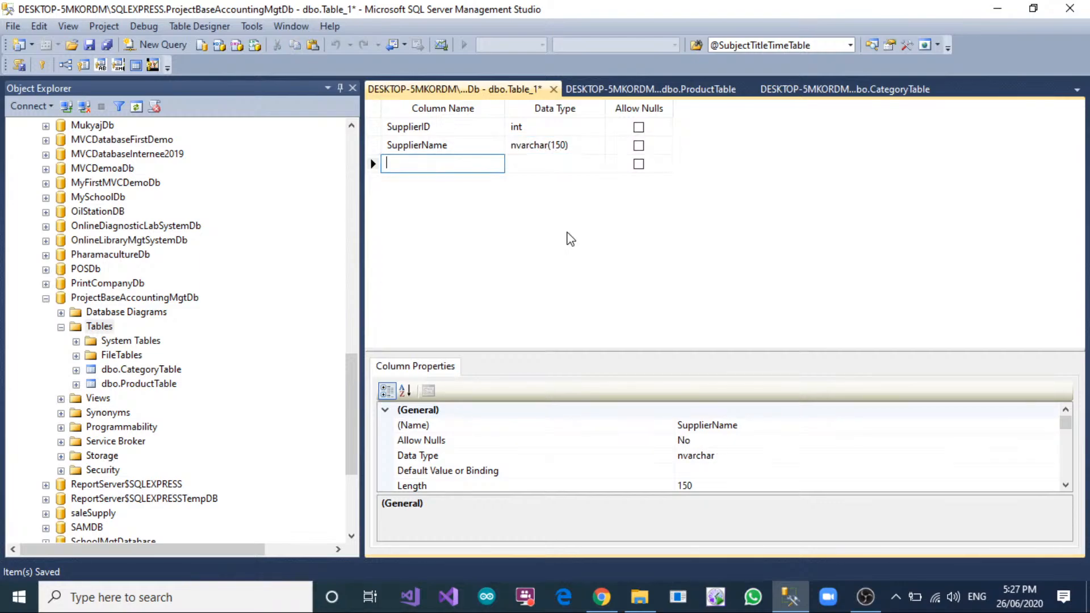
Add a ContactNo column of type nvarchar(20) that does not allow nulls.
text(Co)
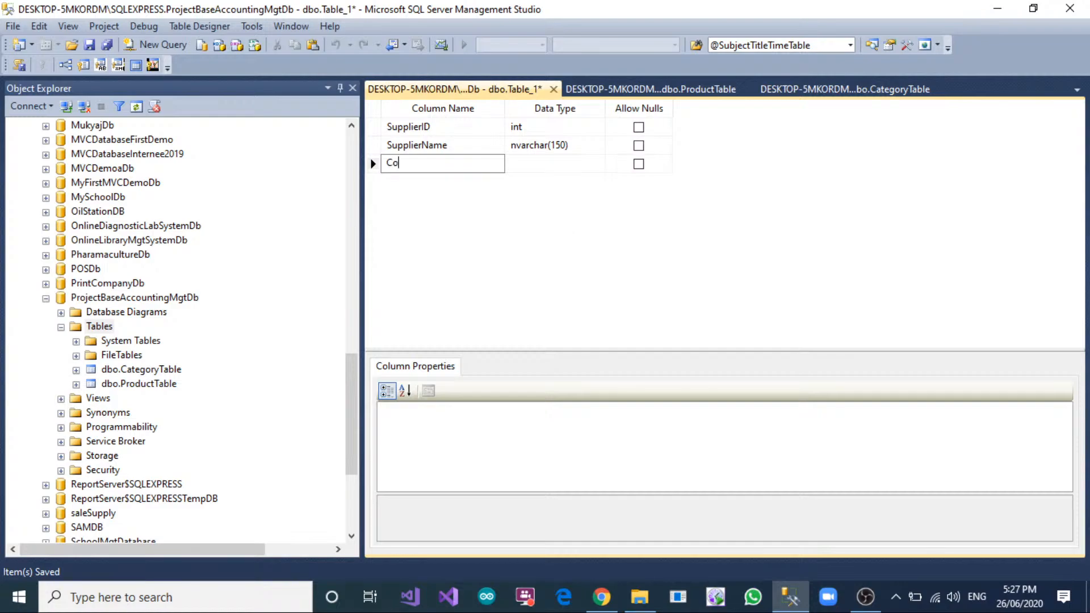
text(ntactNo)
key(Tab)
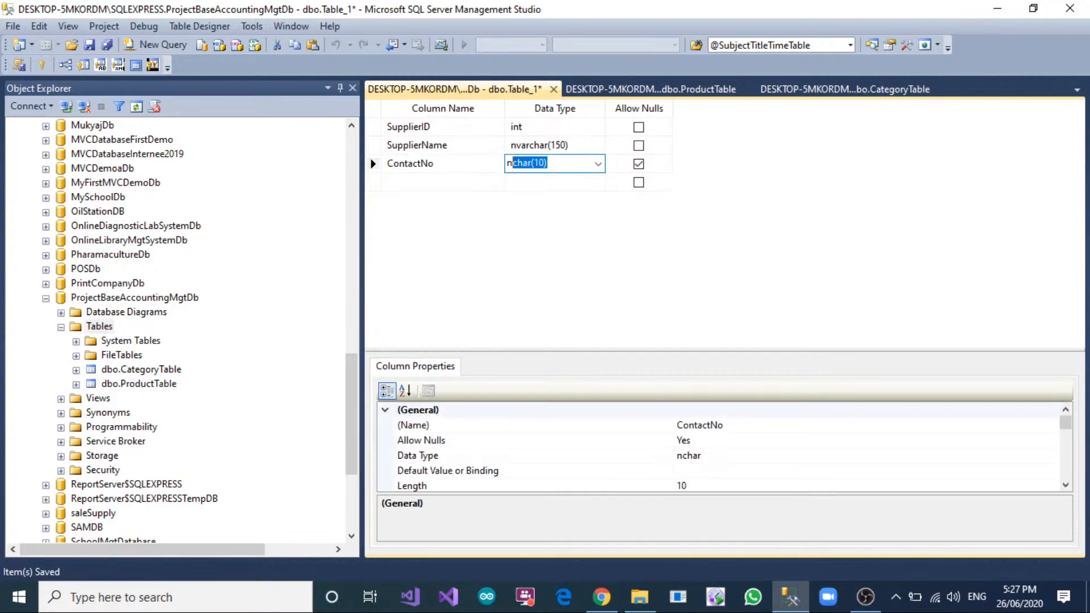
text(nvarchar)
text((20))
key(Tab)
key(space)
key(Tab)
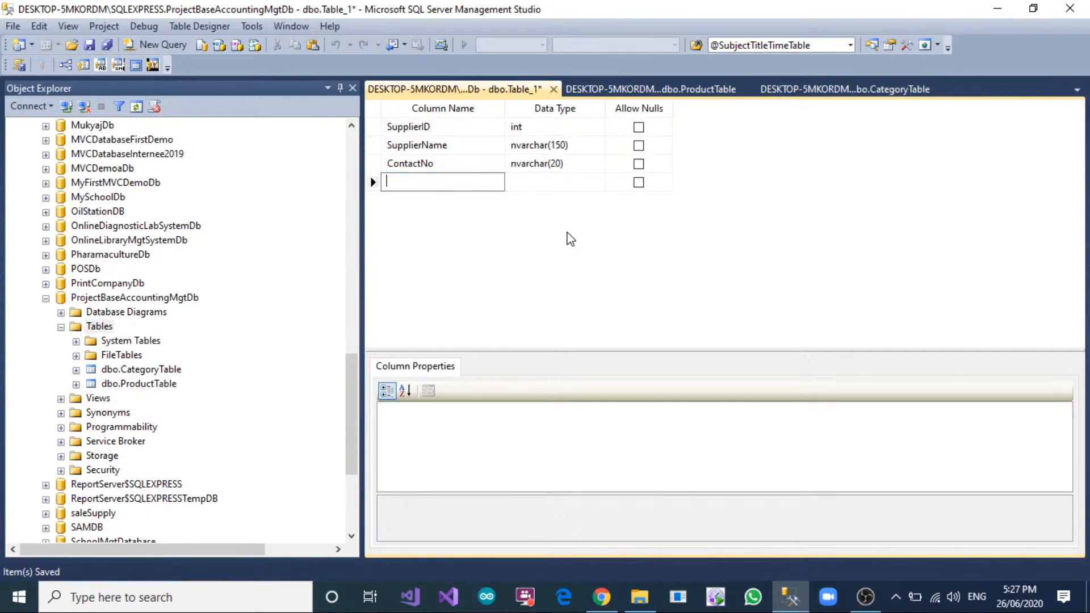
Add an Address column of type nvarchar(300) that does not allow nulls.
text(Address)
key(Tab)
text(nv)
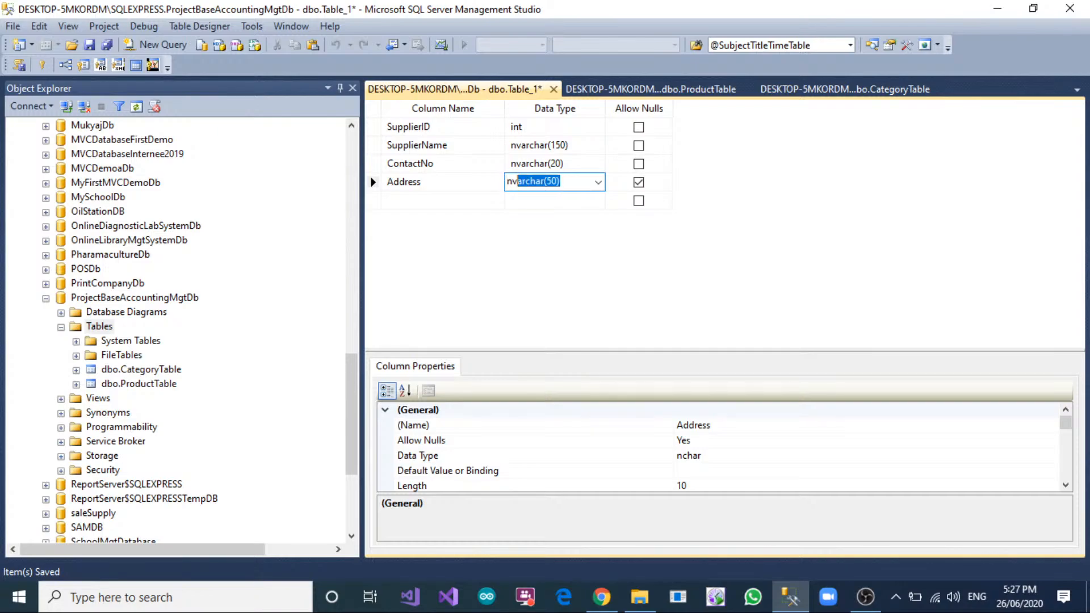
text(archar(50))
key(BackSpace)
key(BackSpace)
text(300)
key(Tab)
key(space)
key(Tab)
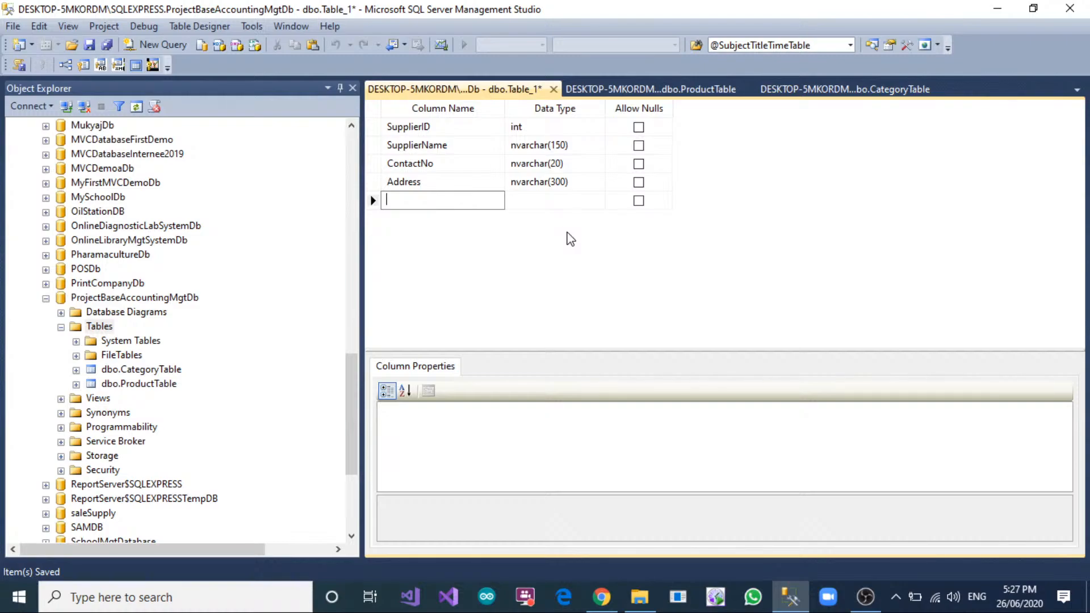
Add an Email column of type nvarchar(150) that allows nulls.
text(Descr)
key(BackSpace)
key(BackSpace)
key(BackSpace)
key(BackSpace)
key(BackSpace)
text(Email)
key(Tab)
text(a)
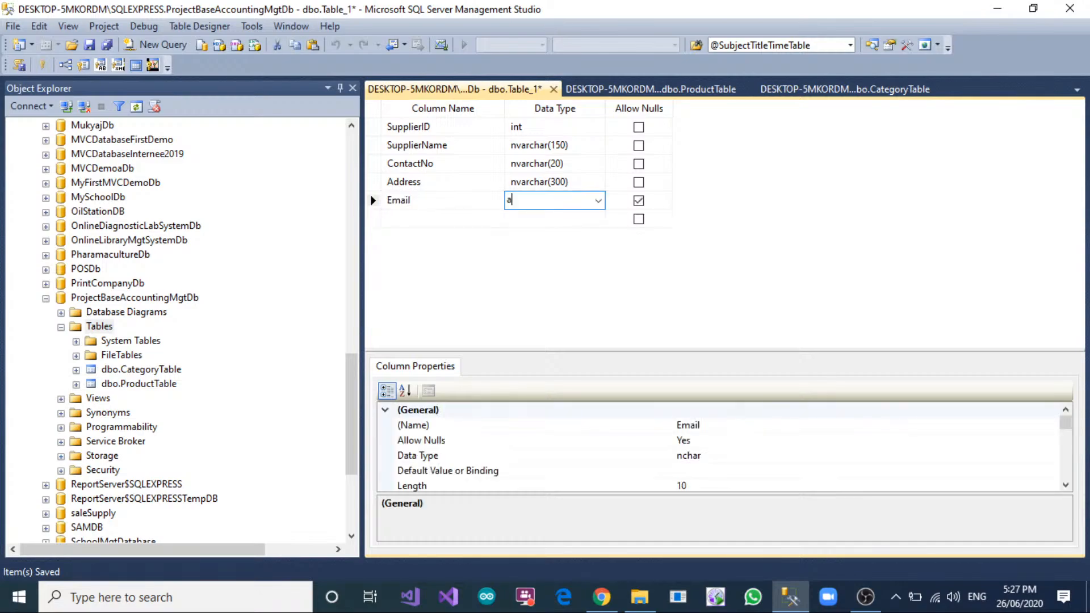
text(nvarchar(50))
key(Left)
key(Left)
text(1)
key(Tab)
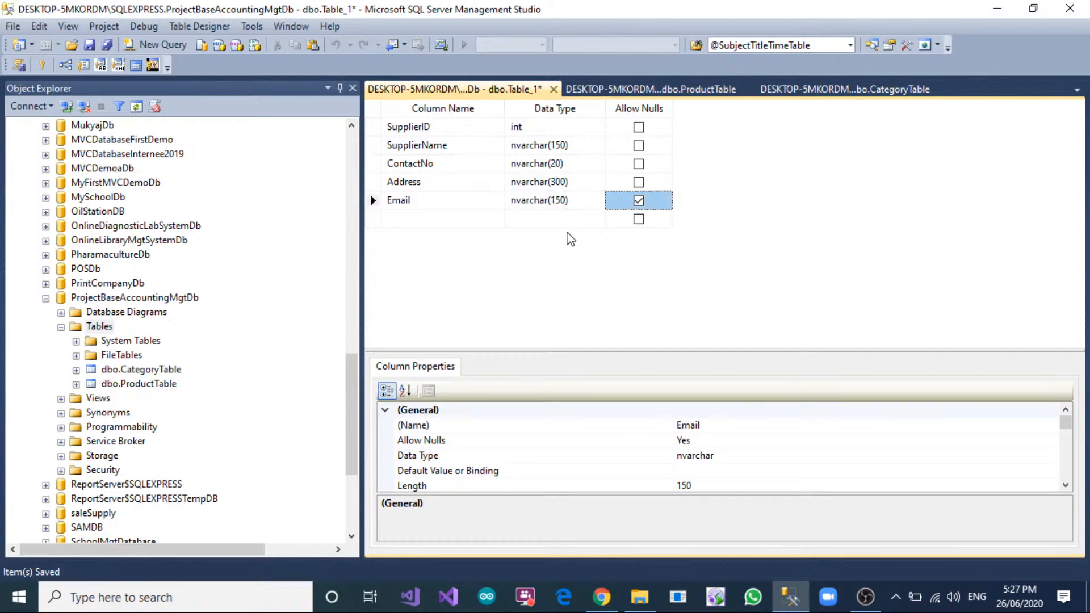
Try disallowing nulls on the Email column and allowing nulls on the Address column.
key(space)
key(Down)
key(Up)
key(space)
key(Up)
key(space)
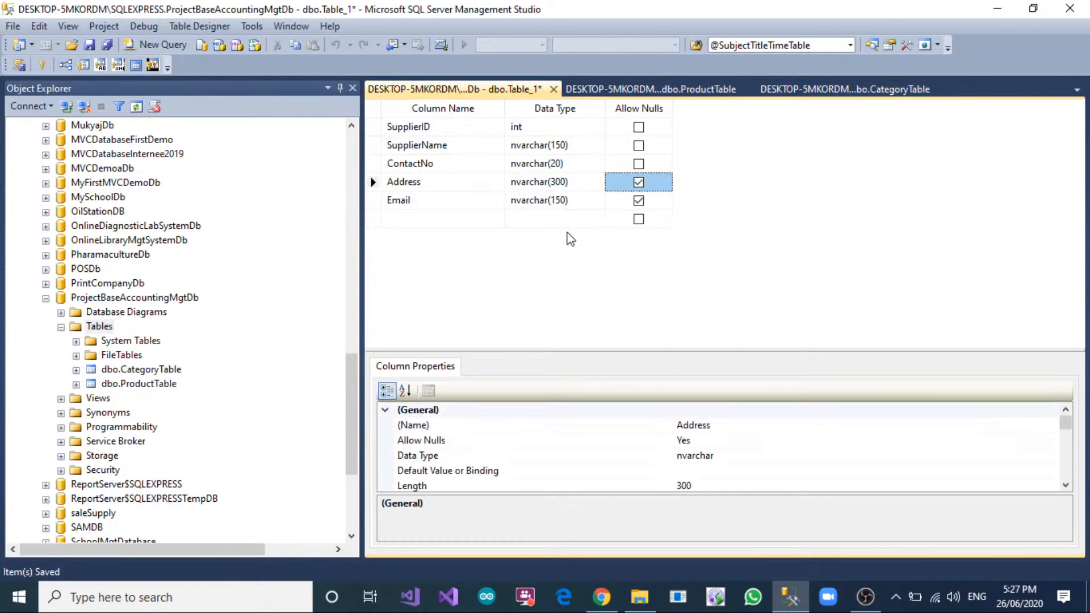
key(space)
Add a Description column of type nvarchar(300) that allows nulls below the Email column.
key(Down)
key(Down)
key(Left)
key(Left)
key(Left)
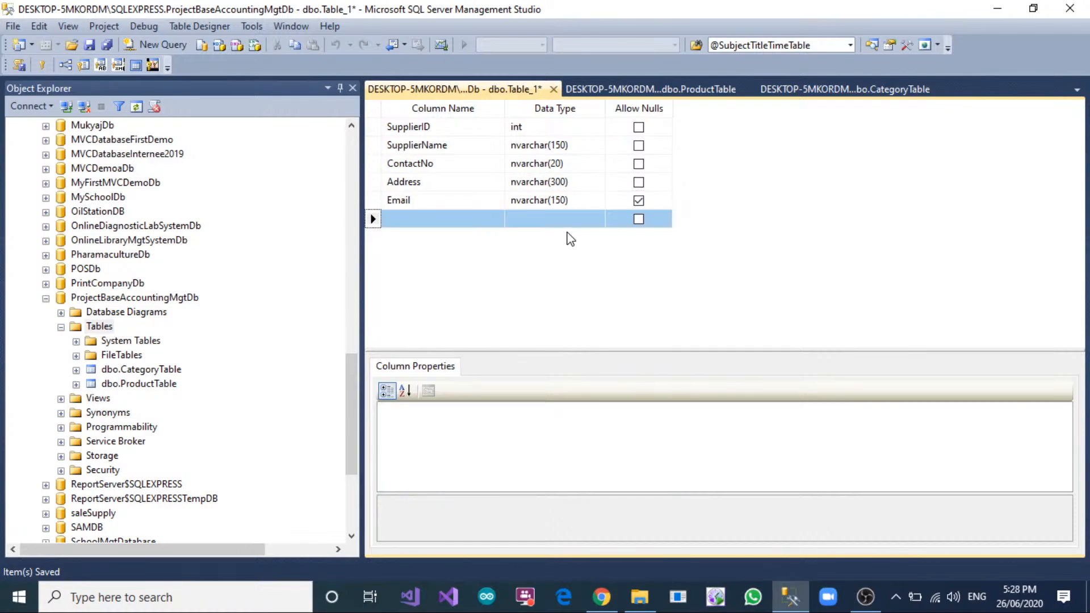
key(Right)
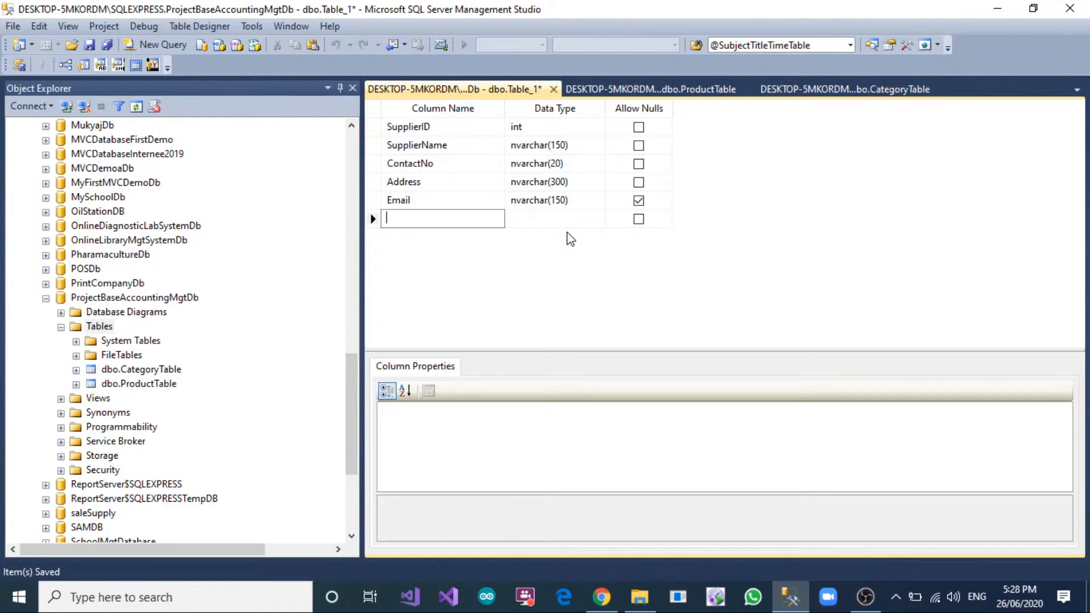
text(Description)
key(Tab)
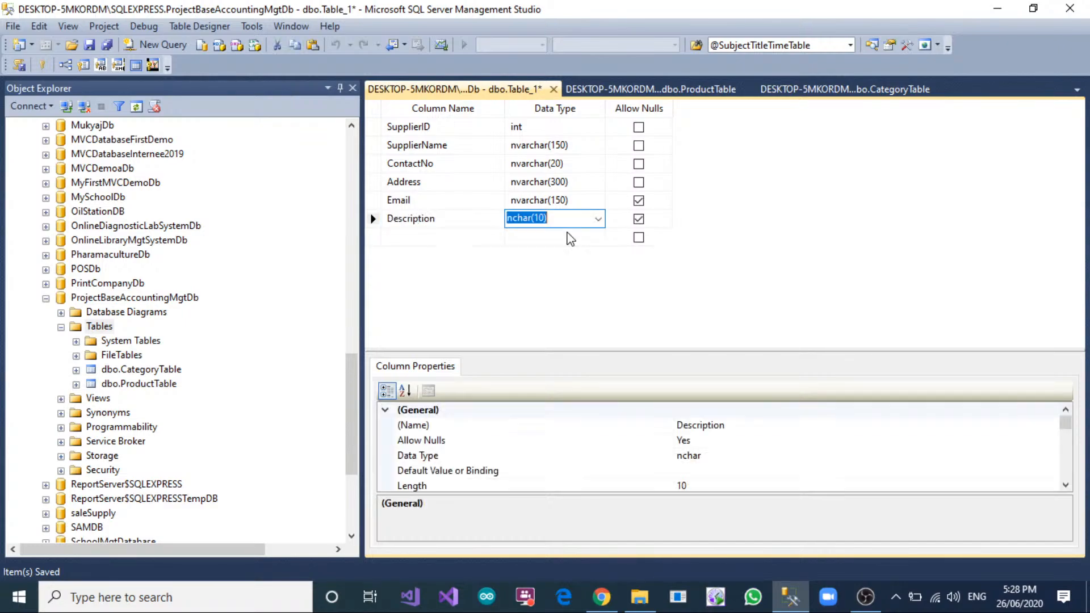
text(nvarchar(5)
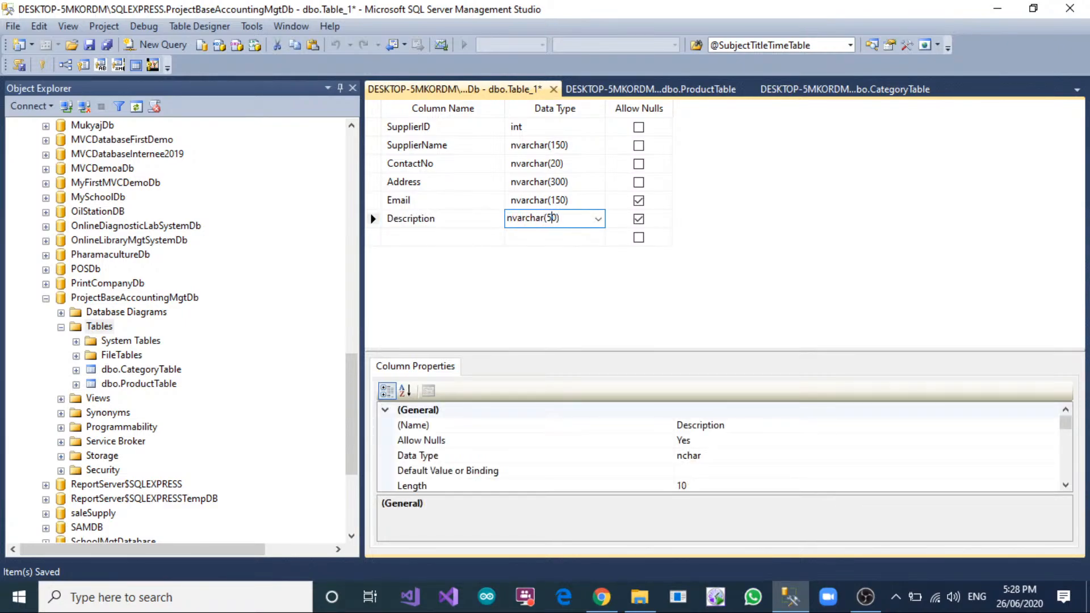
key(BackSpace)
text(30)
click(700, 241)
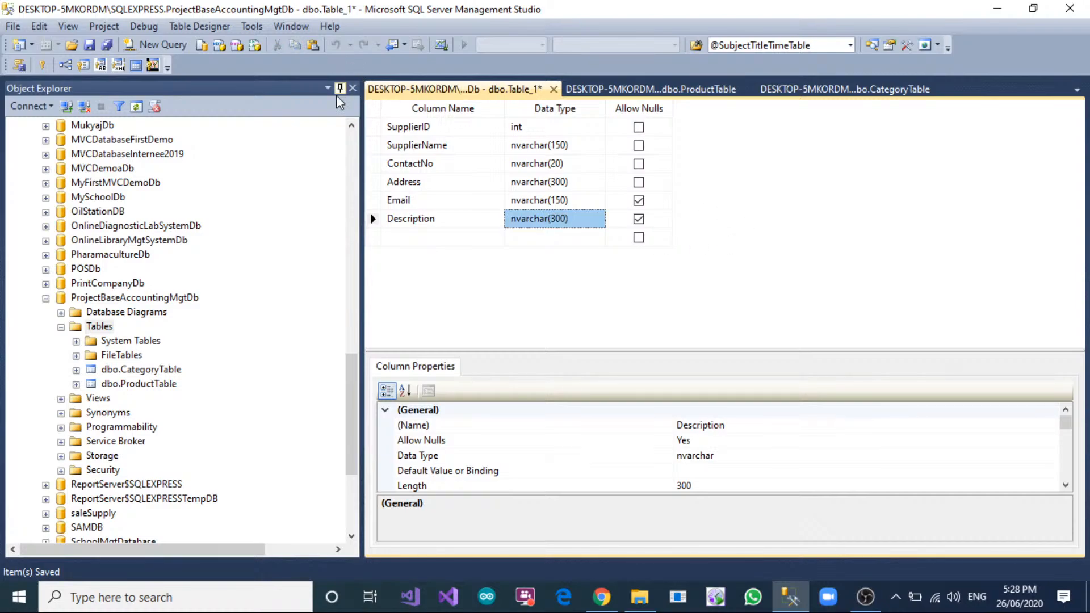
Make SupplierID the primary key and set its Is Identity property to Yes.
click(373, 126)
click(44, 70)
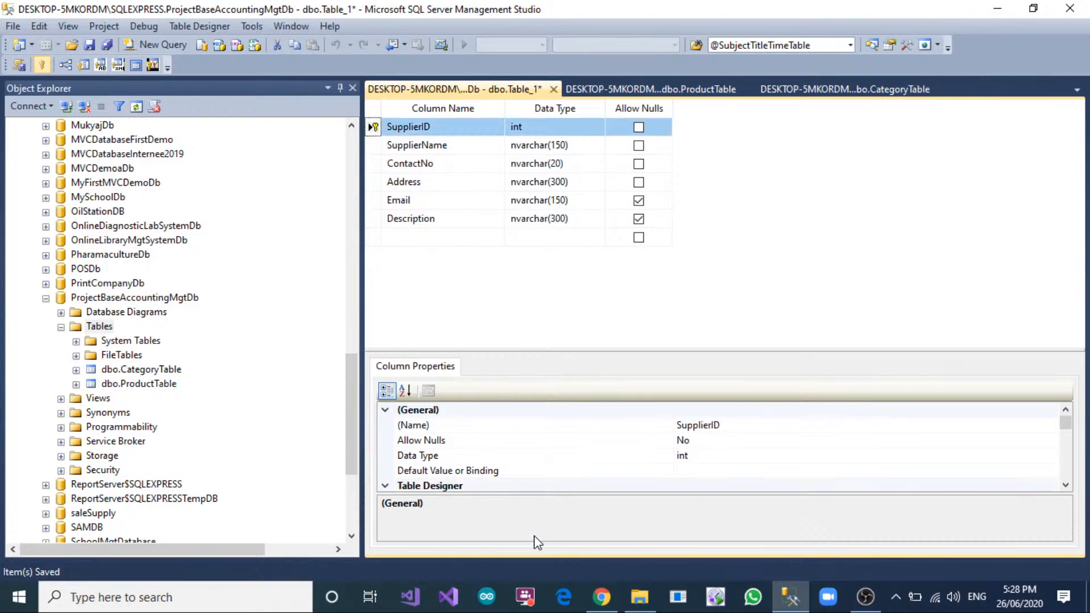
scroll(442, 448, down, 4)
click(389, 440)
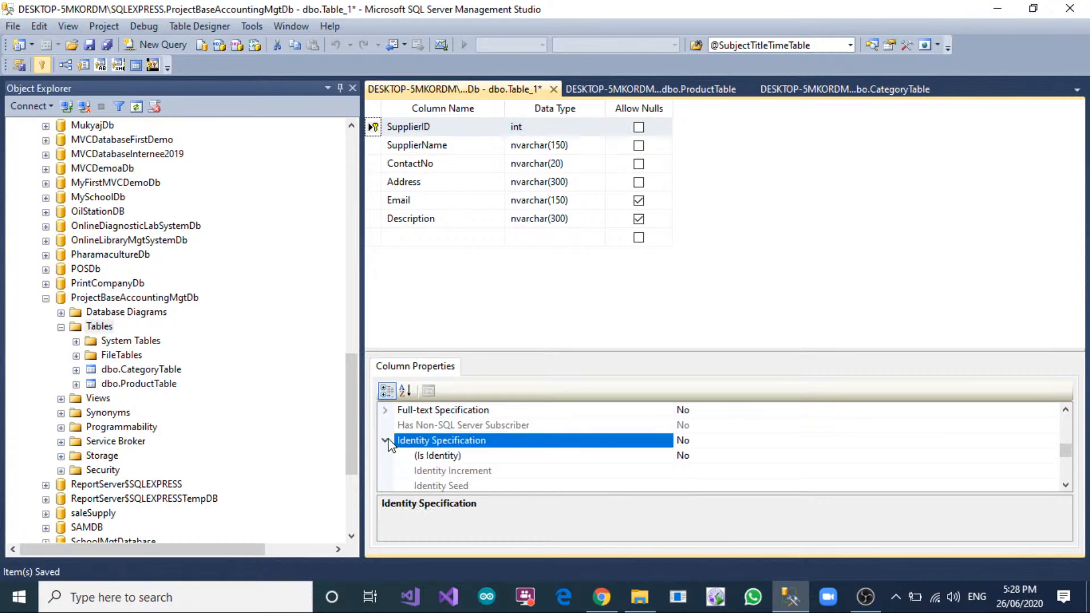
double_click(746, 456)
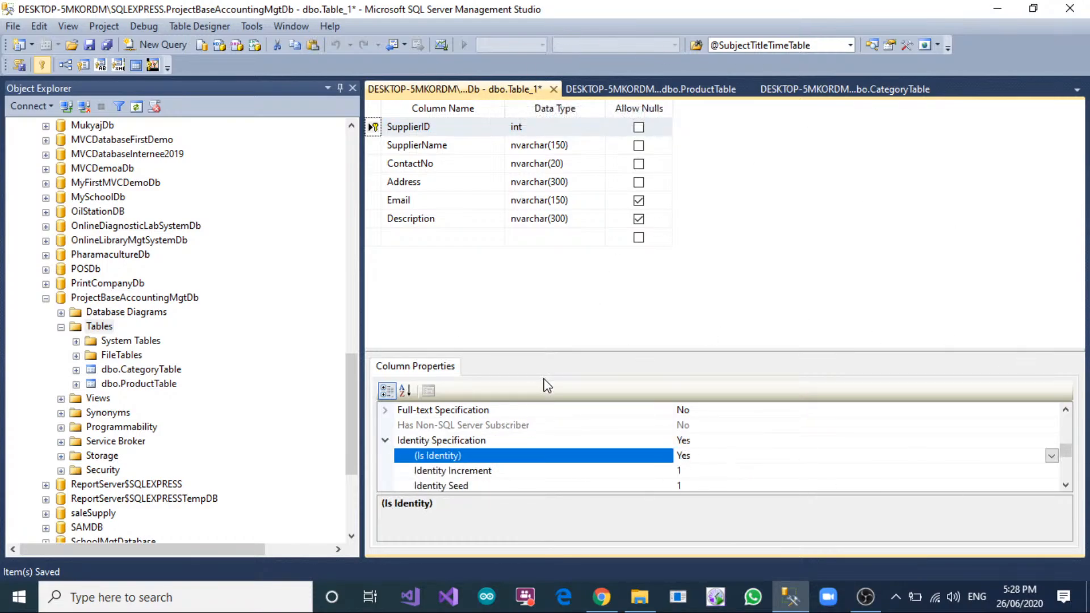
Save the new table under the name SupplierTable.
right_click(475, 91)
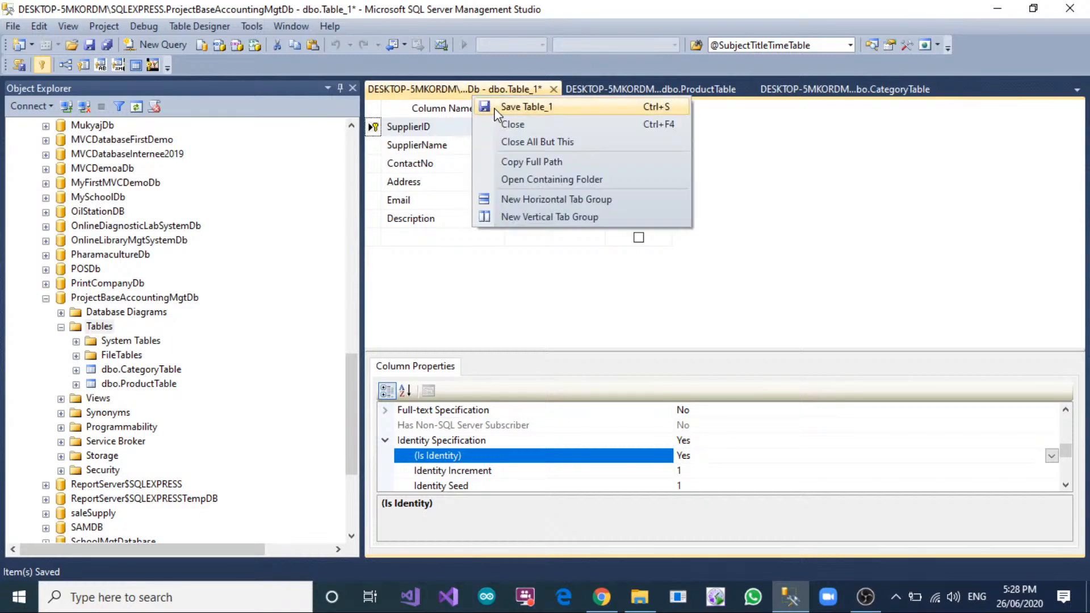
click(511, 107)
text(SupplierTable)
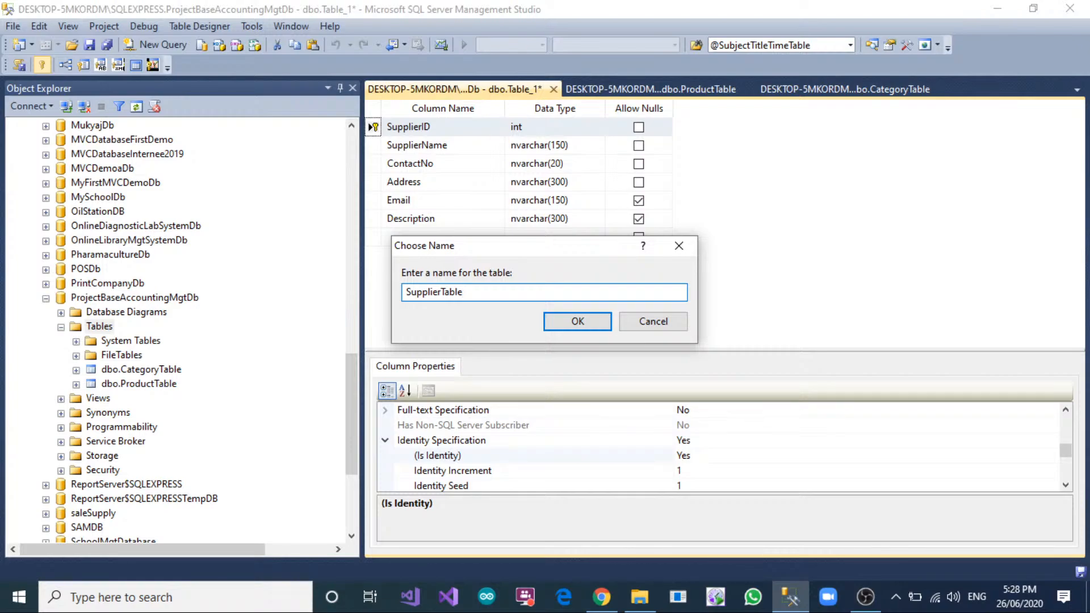
click(579, 322)
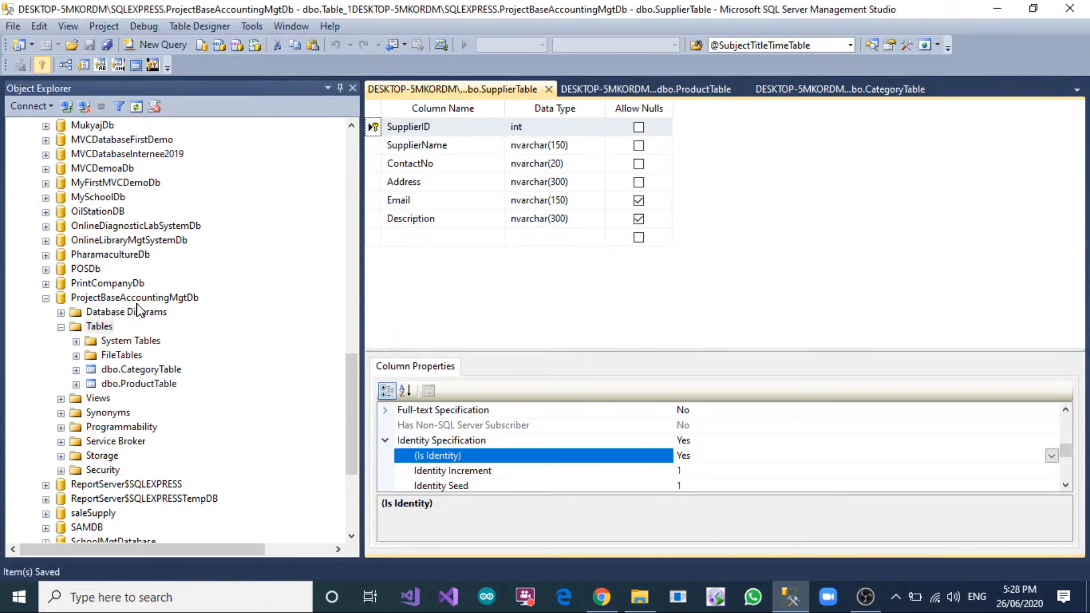
Start another new table and add a CustomerID column of type int that does not allow nulls.
right_click(99, 327)
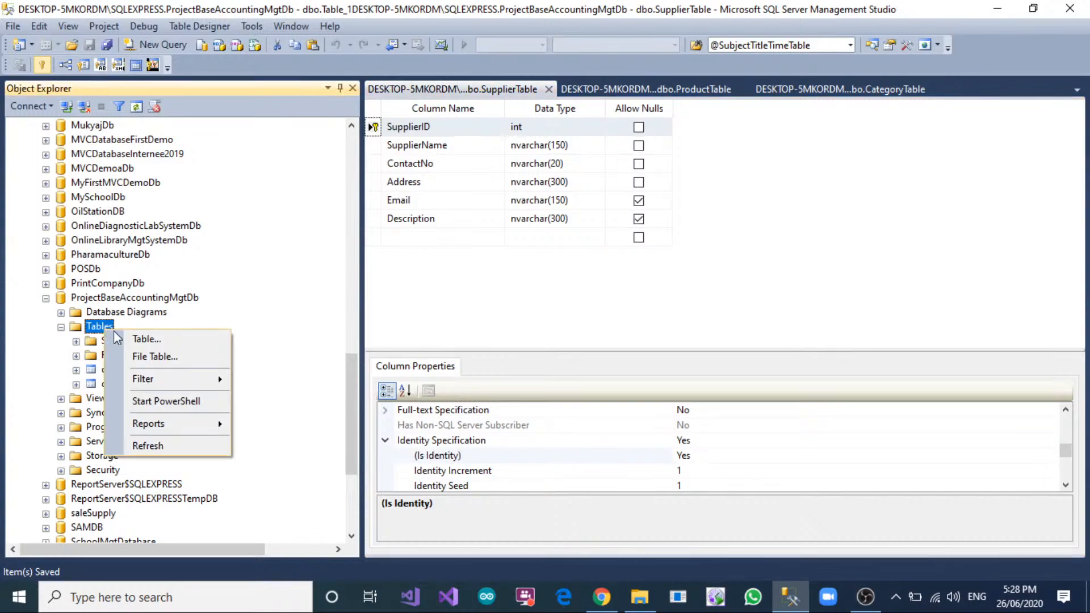
click(144, 341)
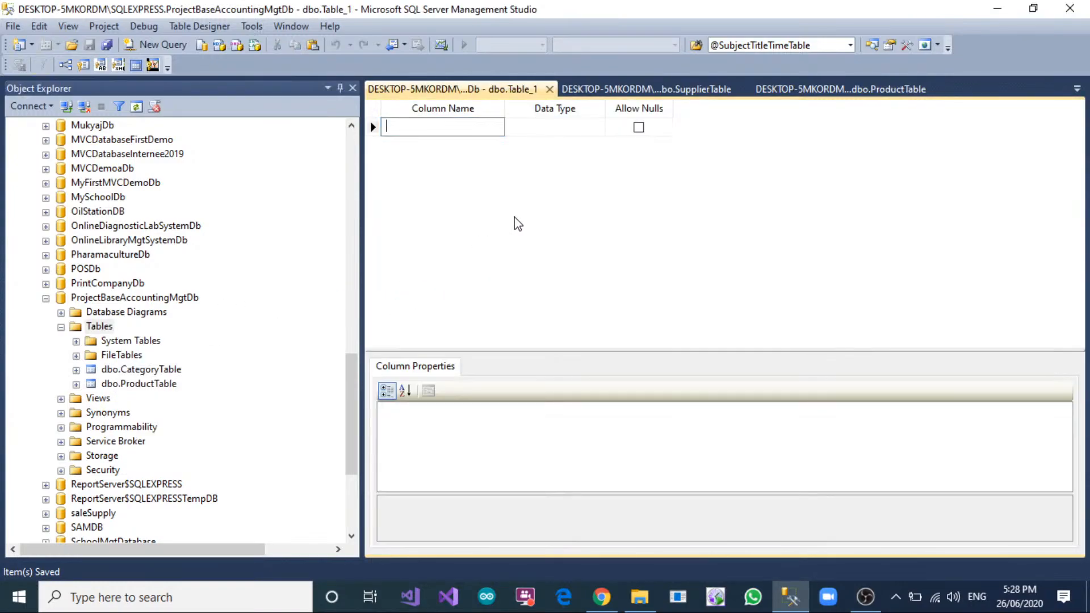
text(CustomerTable)
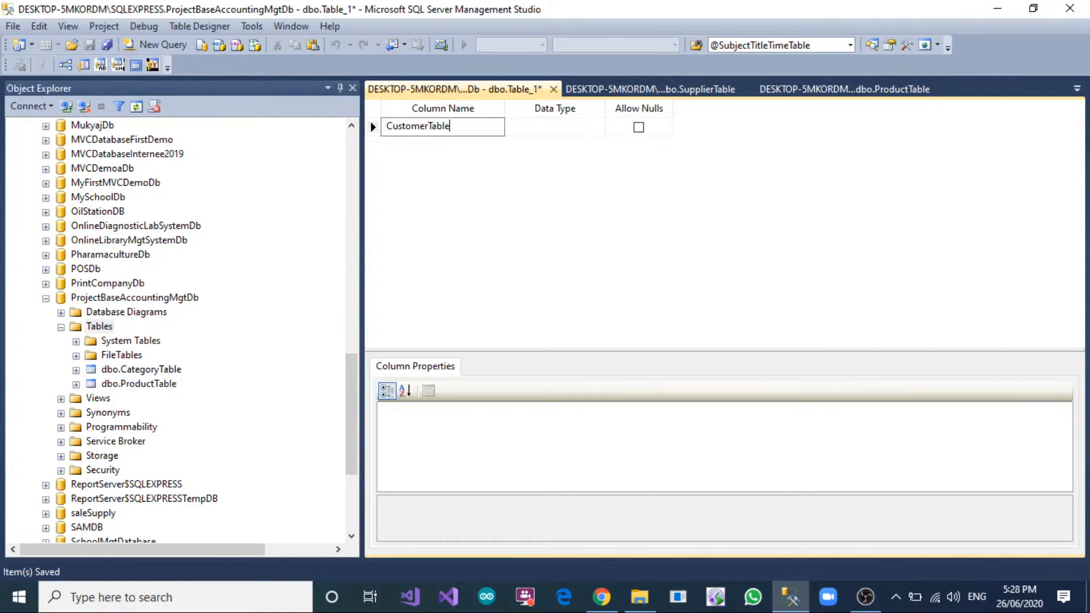
key(BackSpace)
key(BackSpace)
key(BackSpace)
key(BackSpace)
key(BackSpace)
text(ID)
key(Tab)
text(int)
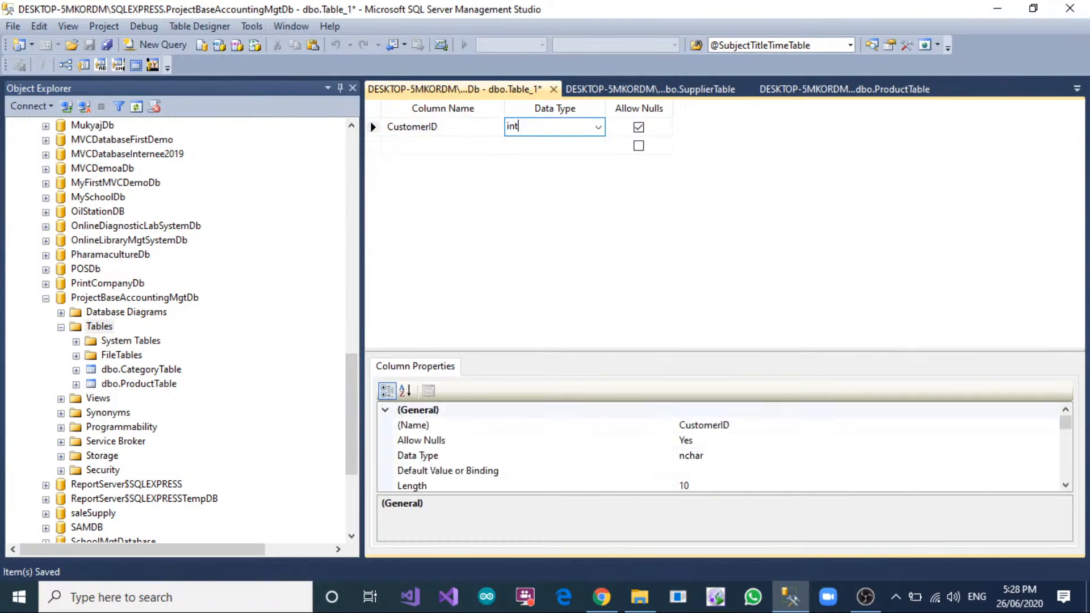
key(Tab)
key(Tab)
Add a CustomerName column of type nvarchar(150) that does not allow nulls below CustomerID.
text(Cus)
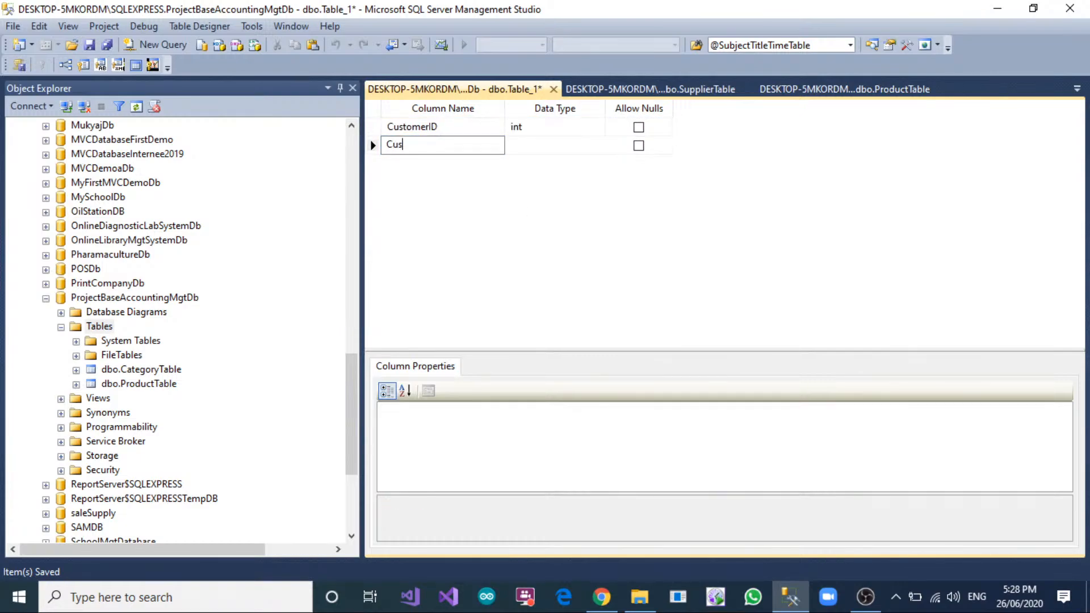
text(tomerName)
key(Tab)
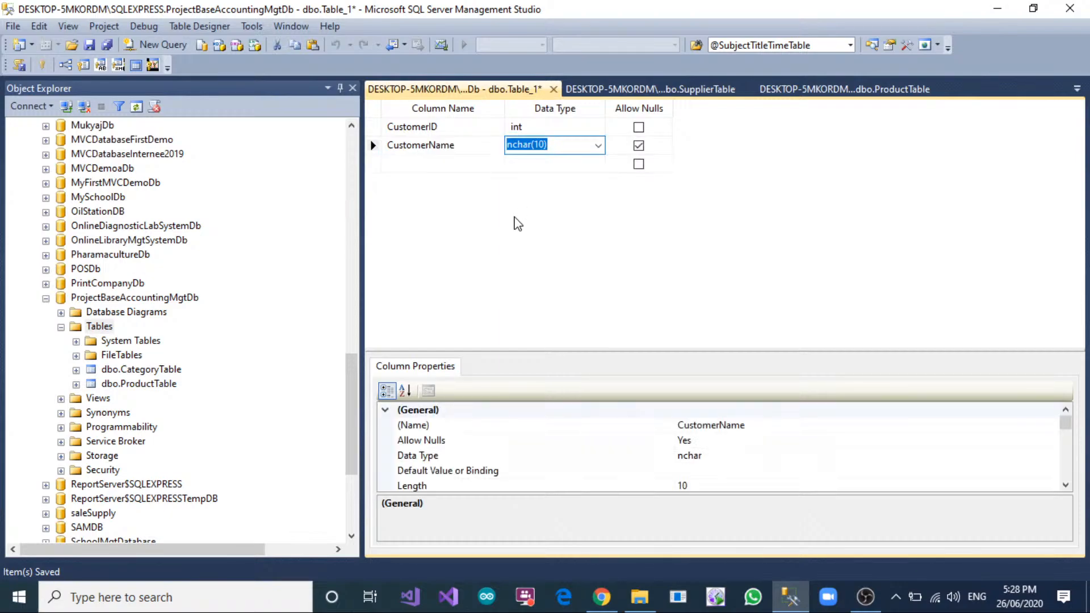
text(nvarcha)
key(Left)
key(Left)
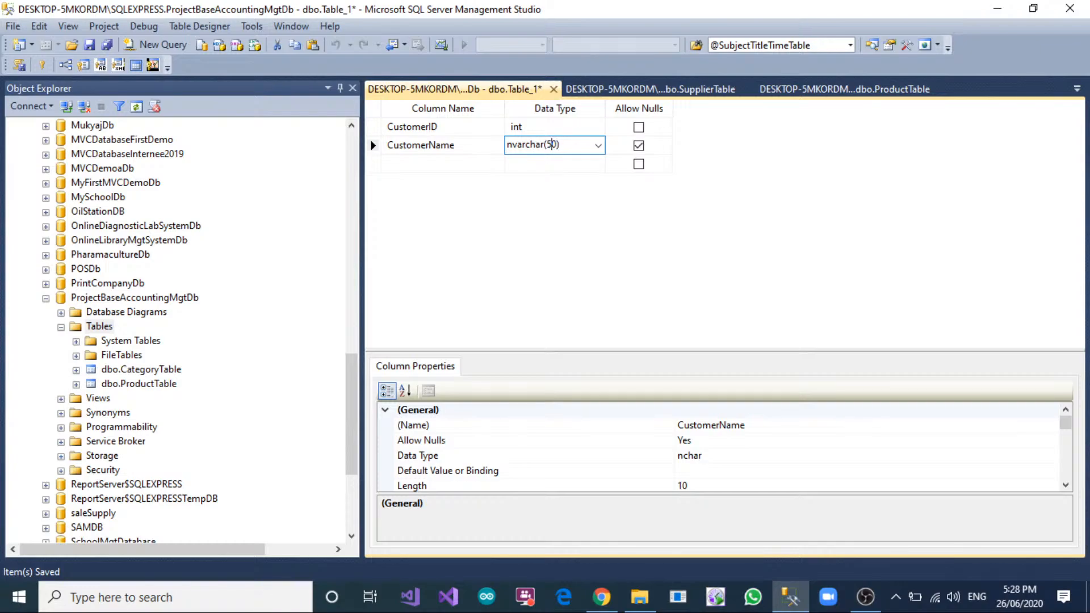
key(BackSpace)
text(15)
key(Tab)
key(space)
key(Tab)
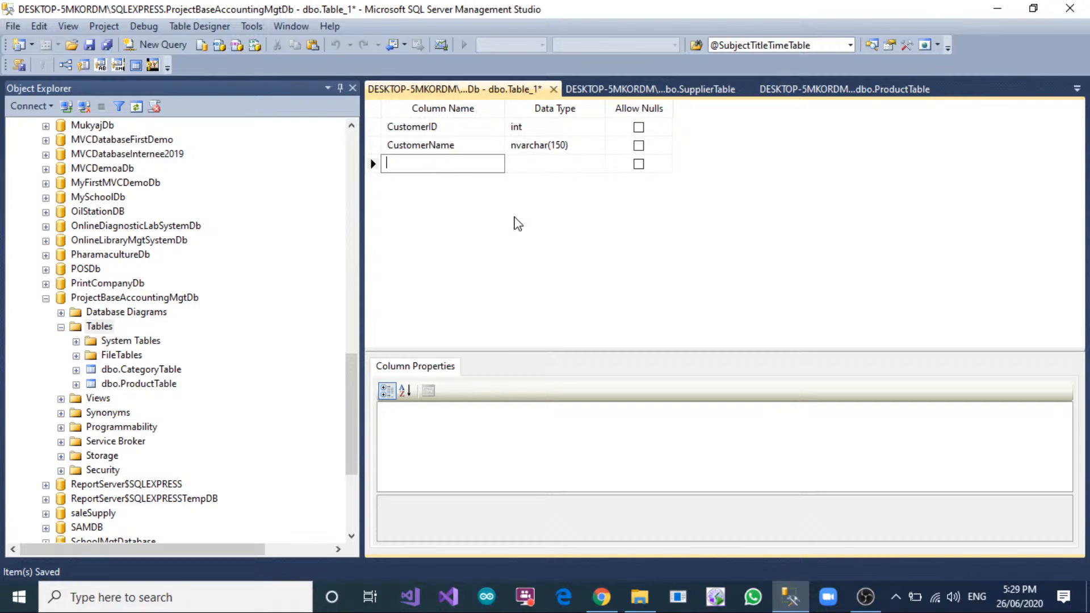
Add a ContactNo column of type nvarchar(20) that allows nulls below CustomerName.
text(ContactNo)
key(Tab)
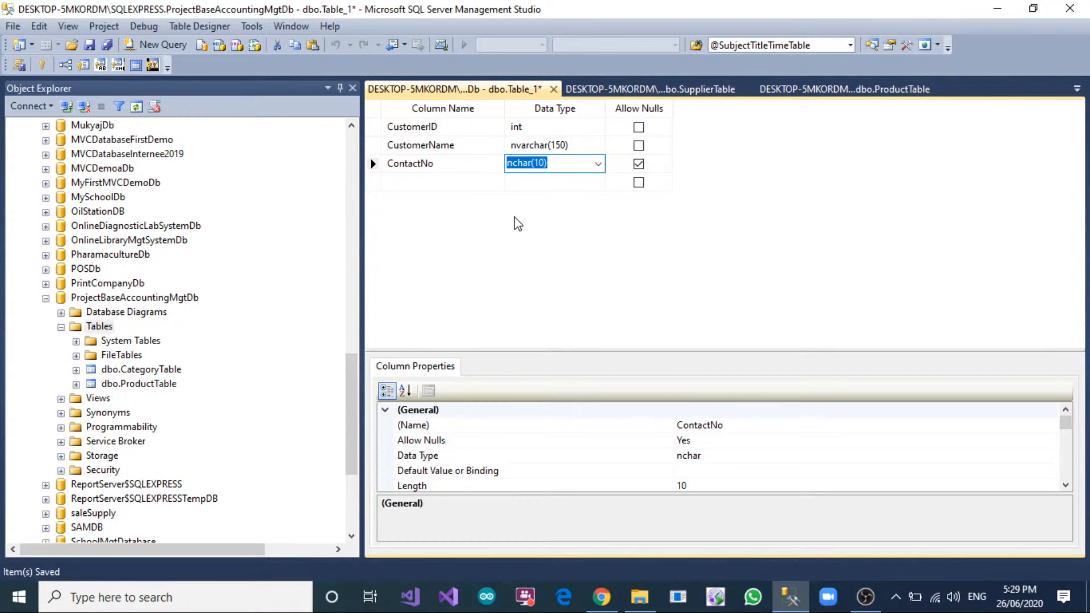
text(nvarchar0)
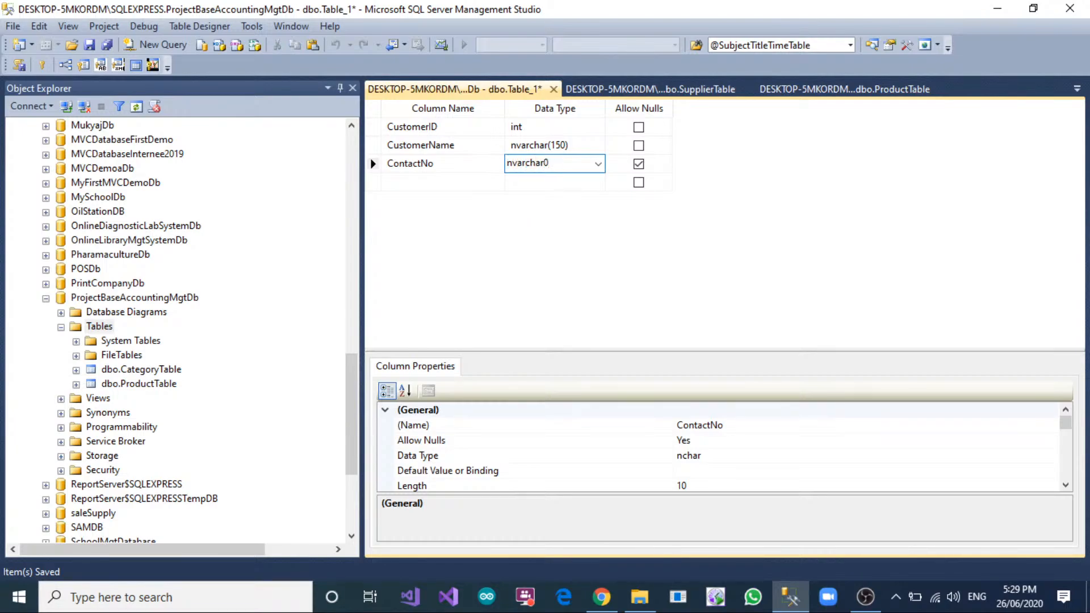
text((20)
key(Tab)
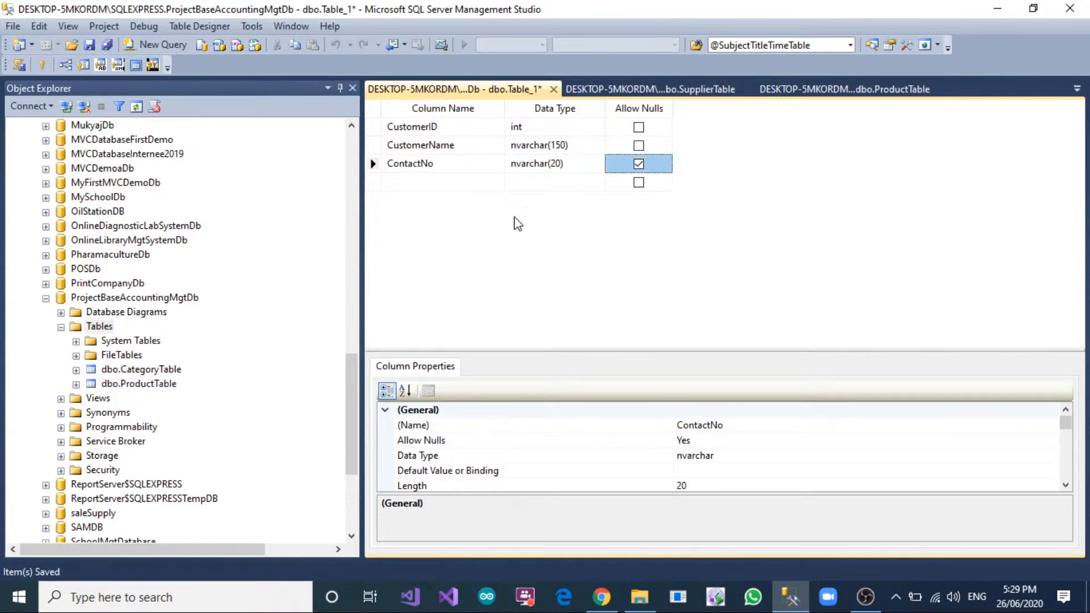
key(Tab)
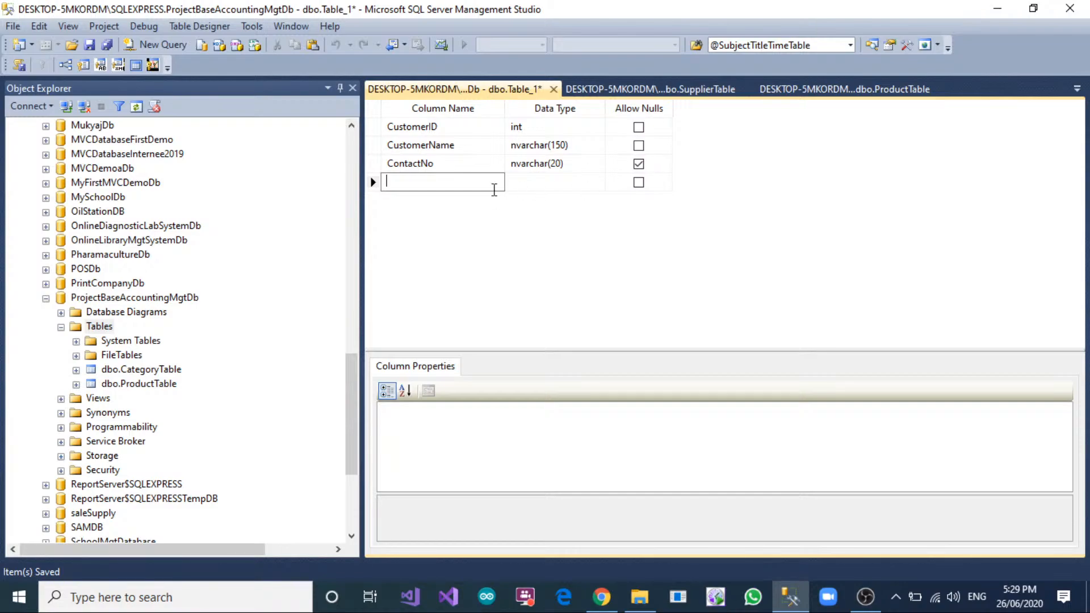
Add an Email column of type nvarchar(150) that allows nulls below ContactNo.
text(Email)
key(Tab)
text(nvarchar(5)
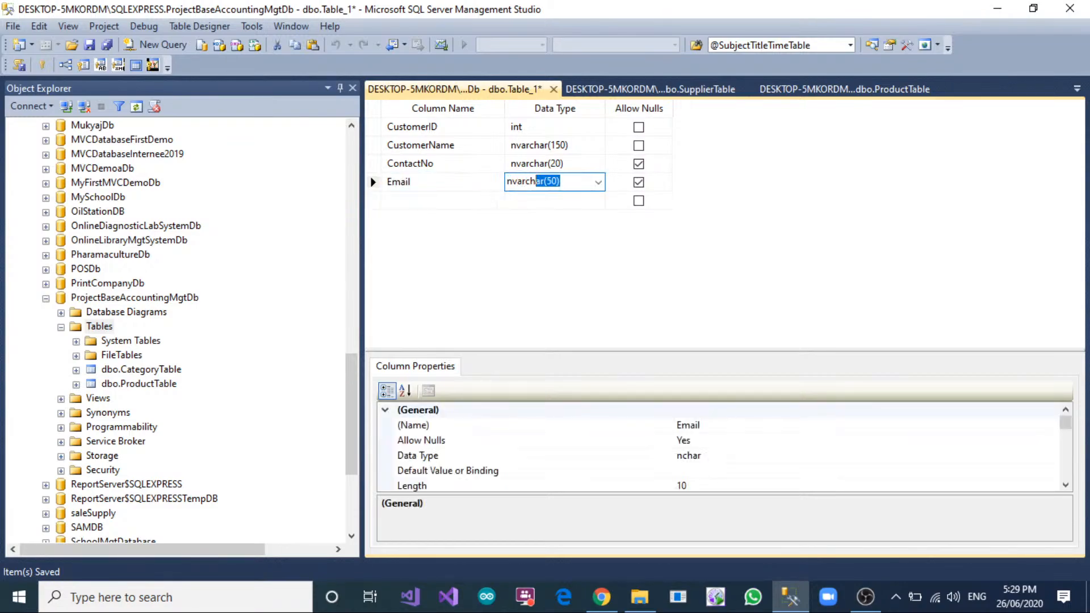
key(Left)
text(1)
key(Right)
key(Tab)
key(Down)
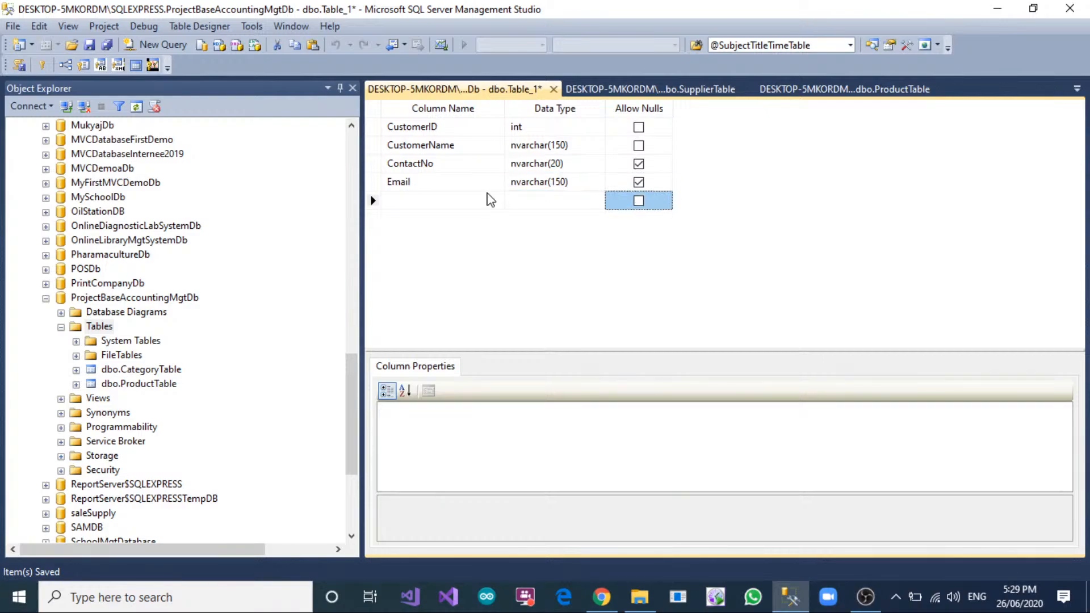
Add an Address column of type nvarchar(300) that allows nulls below Email.
key(Left)
key(Left)
text(Address)
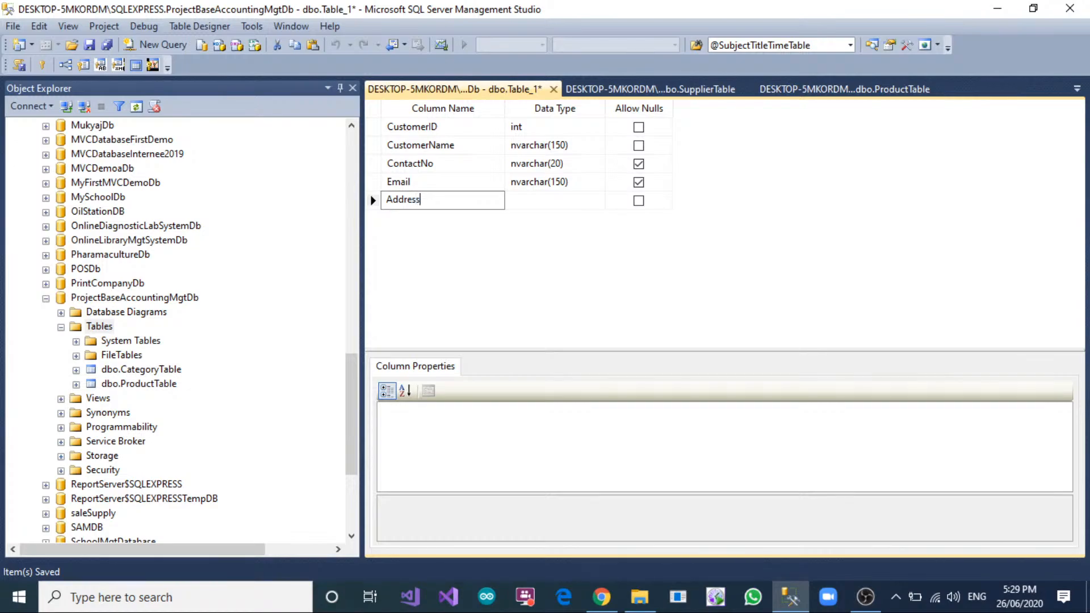
key(Tab)
text(nvarchar)
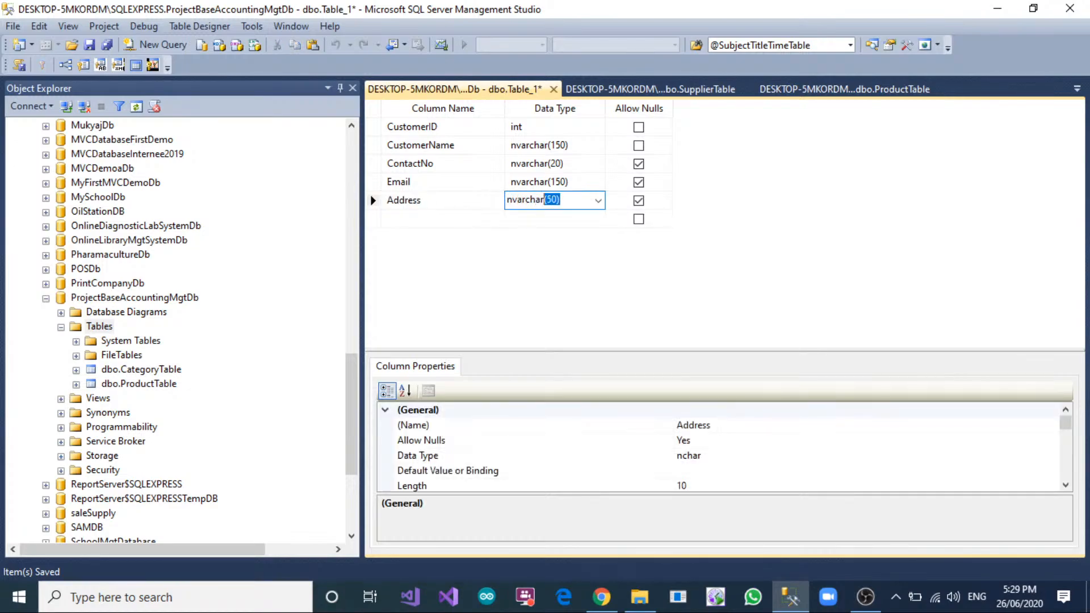
text((50))
key(Left)
key(Left)
key(BackSpace)
text(30)
Make CustomerID the primary key and set its Is Identity property to Yes.
click(370, 127)
click(41, 64)
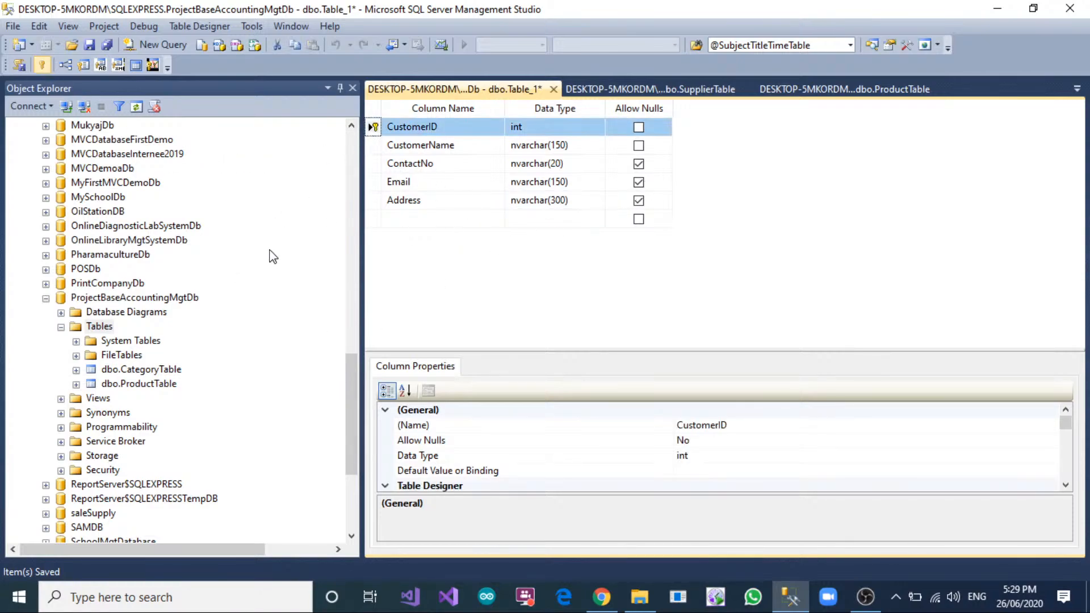
scroll(492, 432, down, 1)
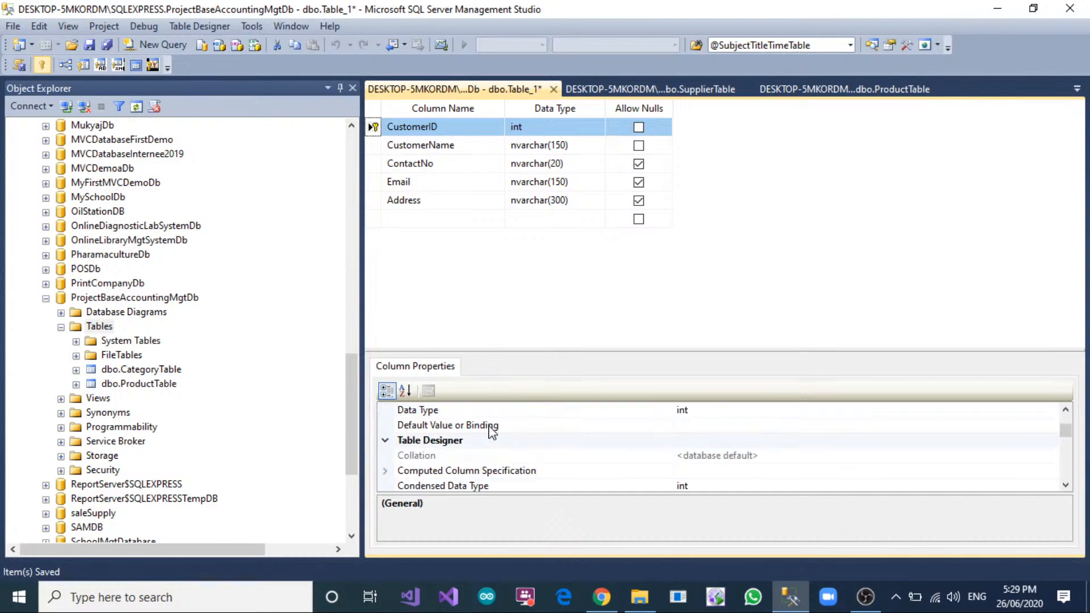
scroll(492, 431, down, 3)
click(397, 446)
click(385, 441)
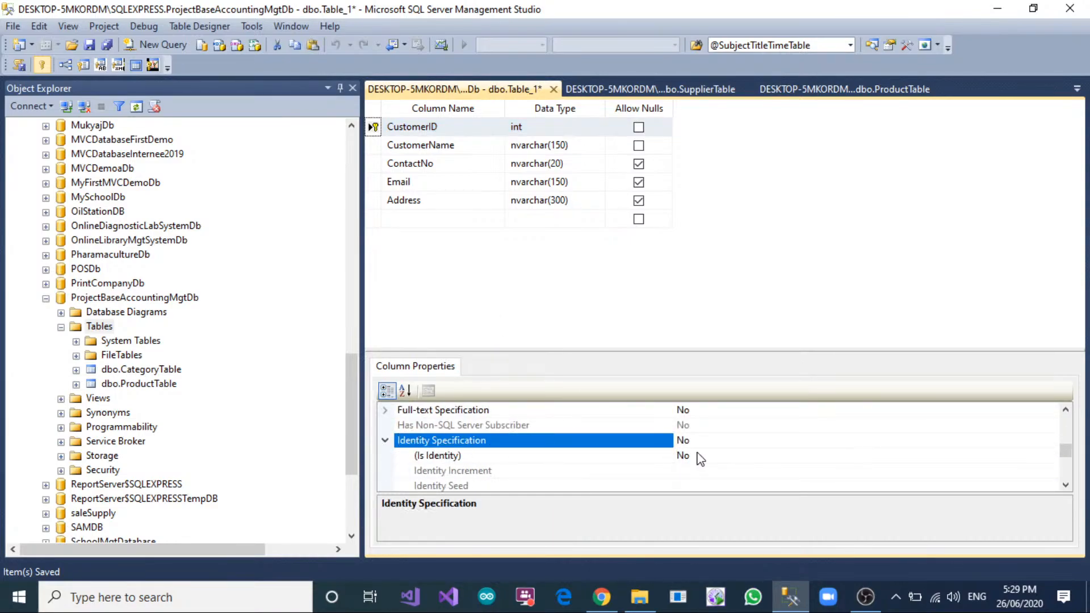
double_click(719, 455)
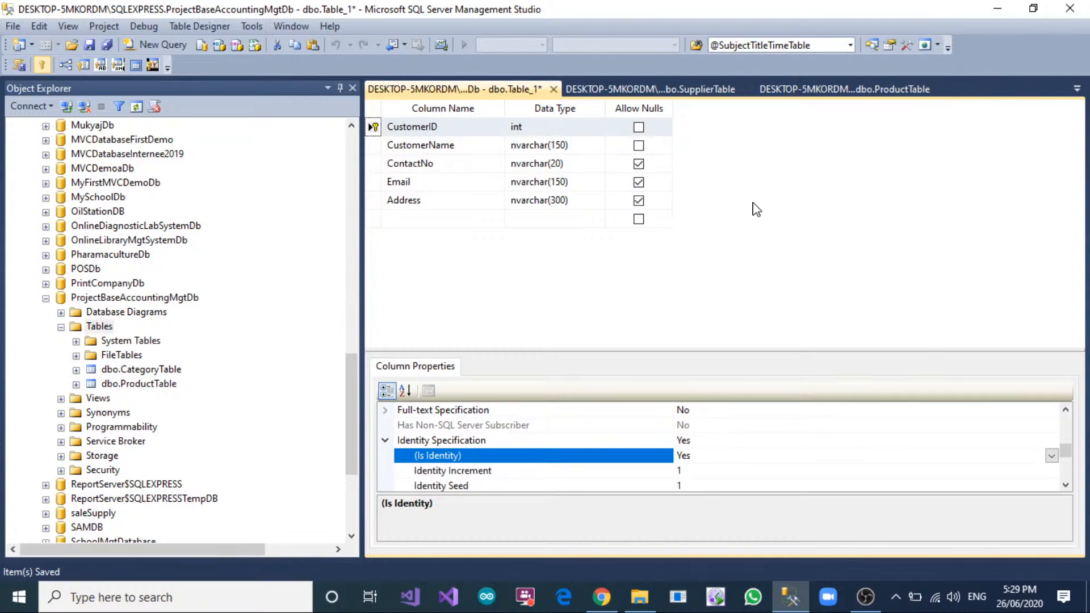
Save the new table under the name CustomerTable.
right_click(492, 89)
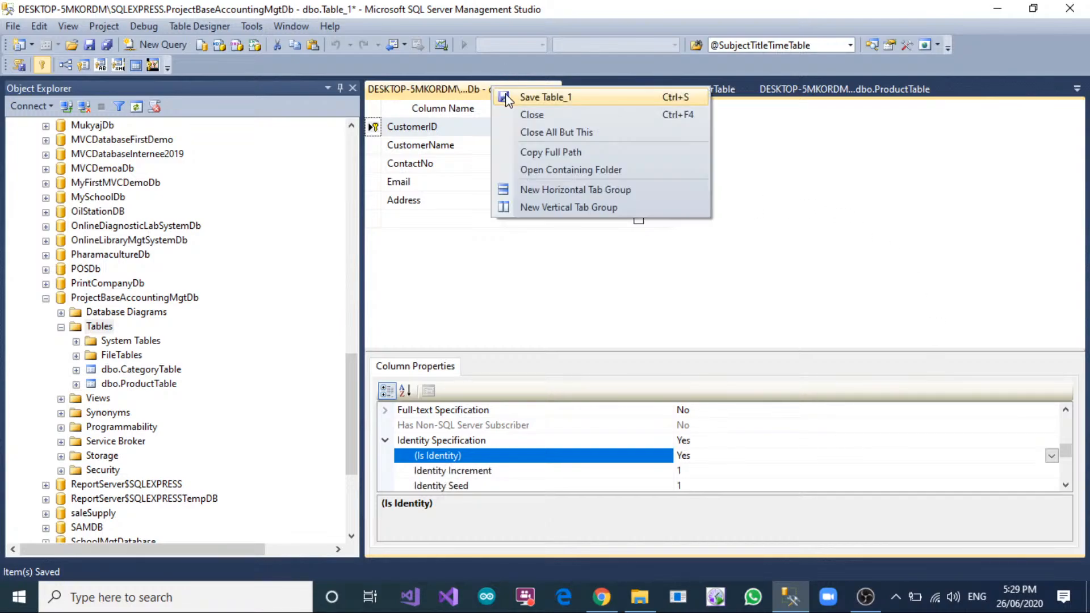
click(507, 97)
text(Customer)
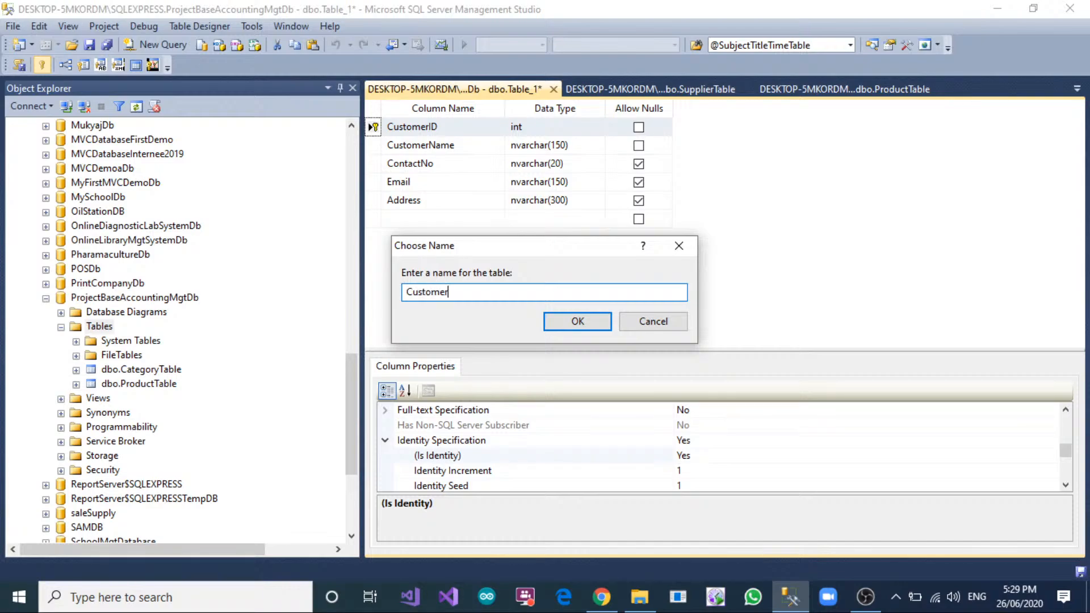
text(Table)
click(576, 323)
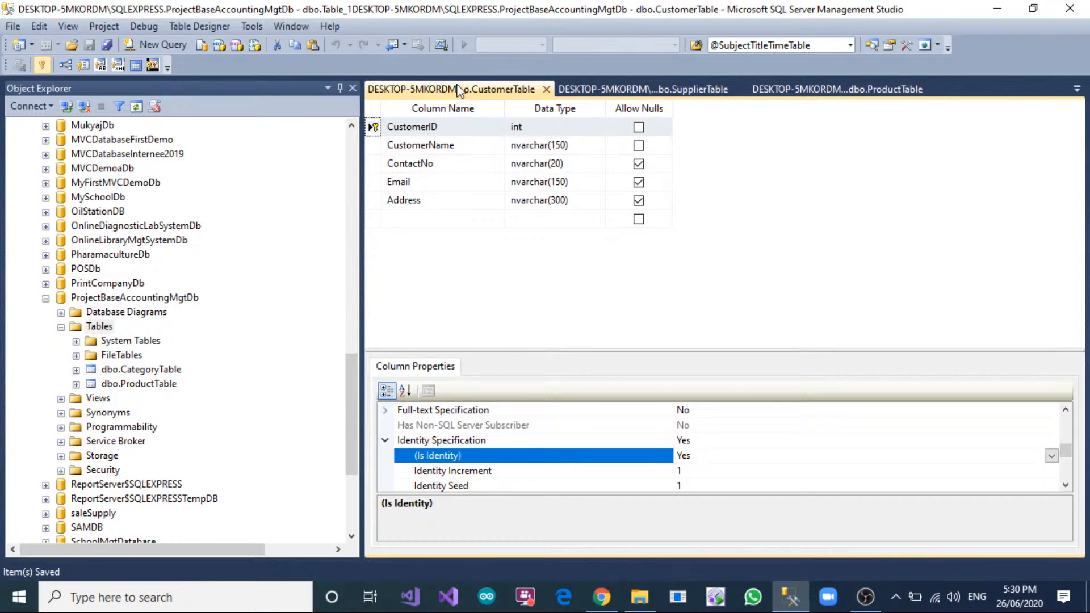
Start another new table in ProjectBaseAccountingMgtDb and add a PurchaseID column of type int that does not allow nulls.
right_click(100, 327)
click(110, 335)
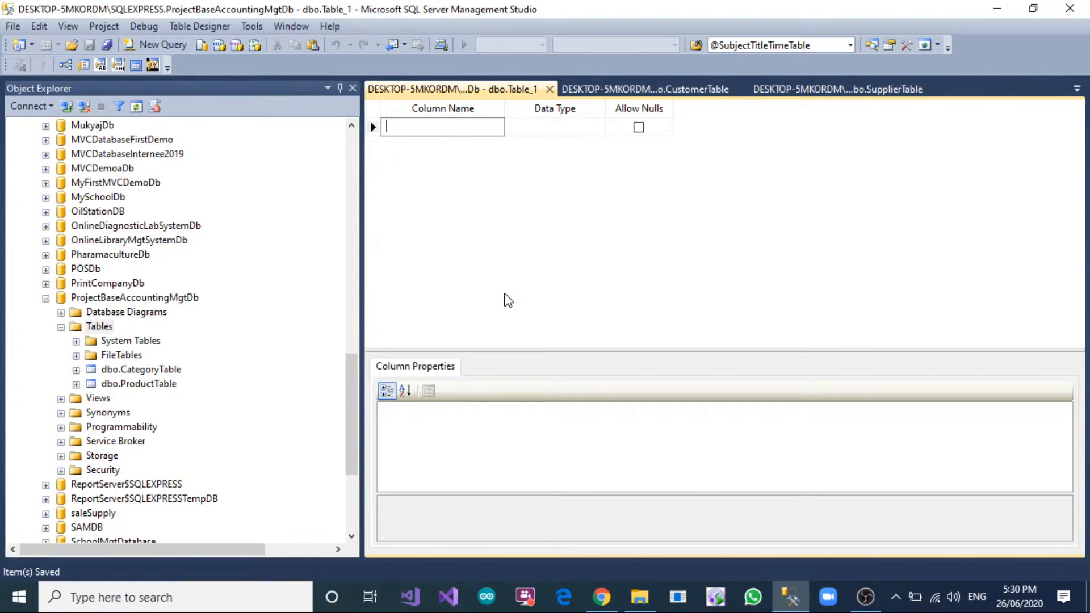
text(PurchaseID)
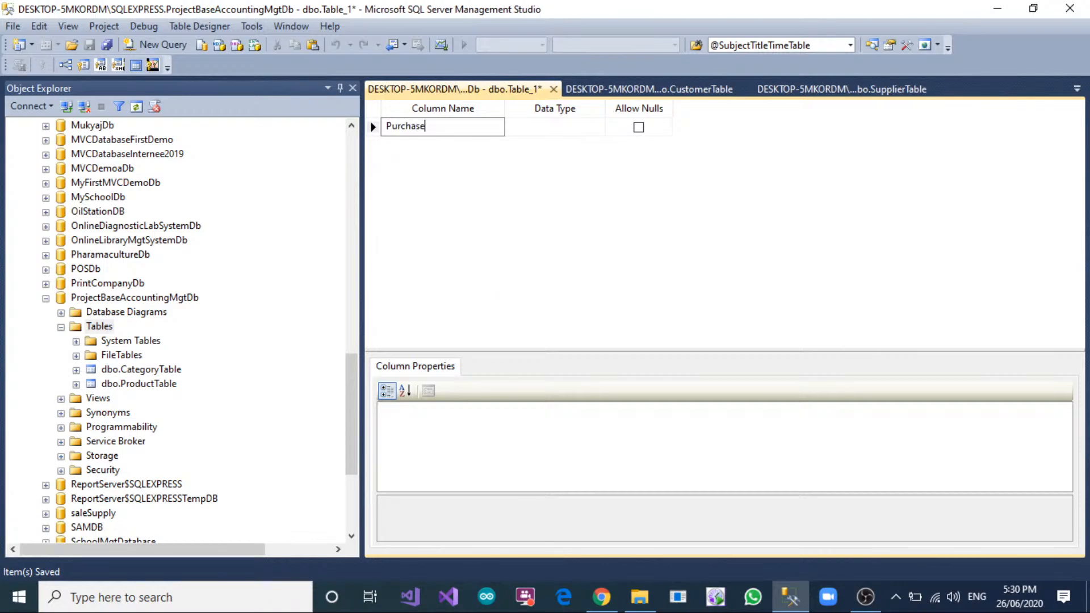
key(Tab)
text(int)
key(Tab)
key(space)
key(Tab)
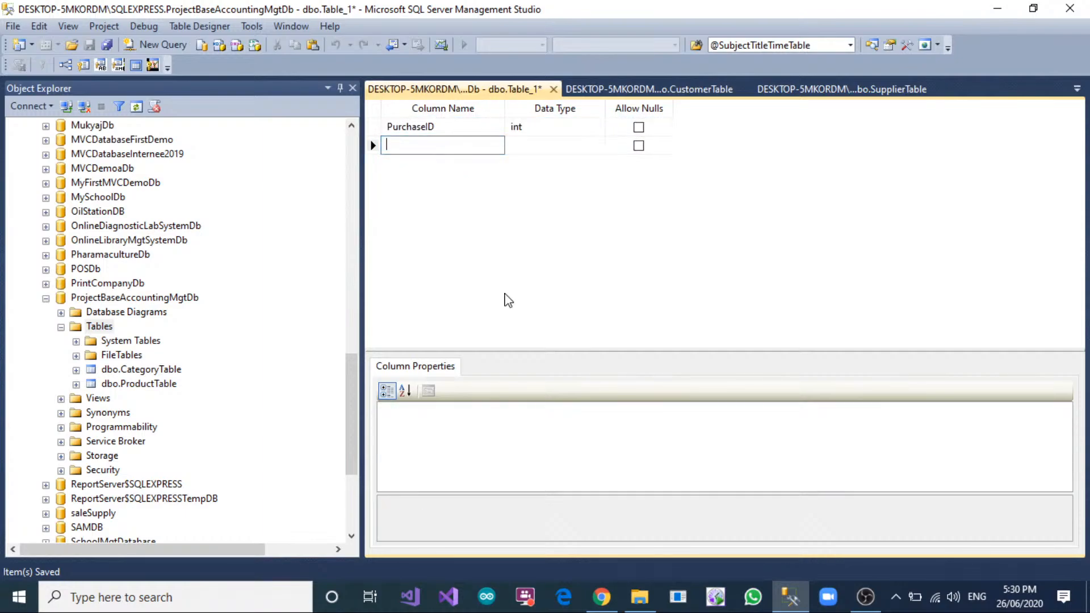
Add a PurchaseInvoiceNo column of type nvarchar(50) below PurchaseID.
text(PurchaseInvoic)
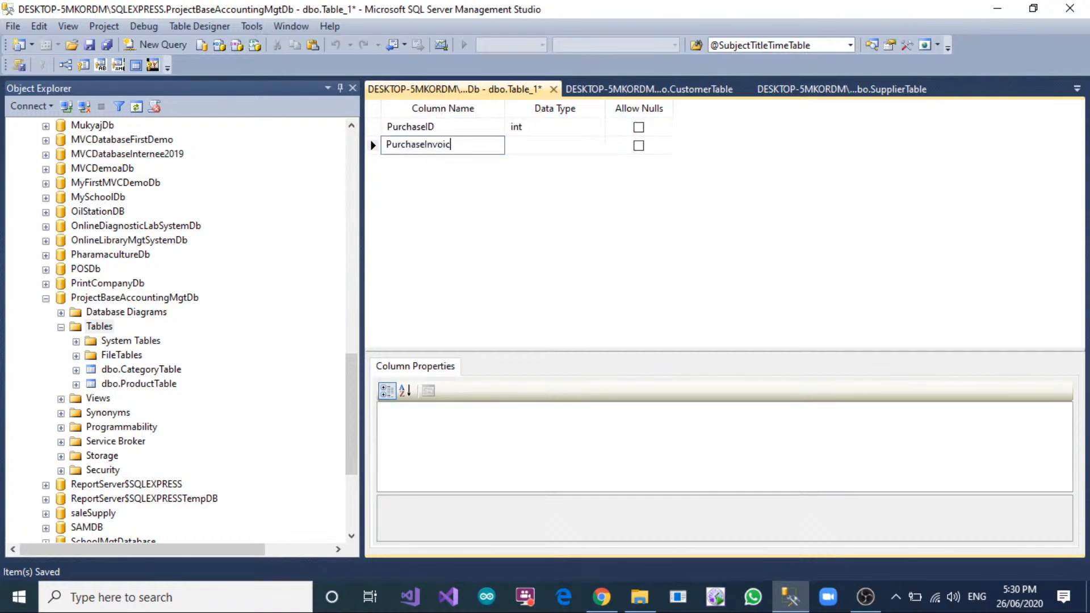
text(eNo)
key(Tab)
text(nvarchar)
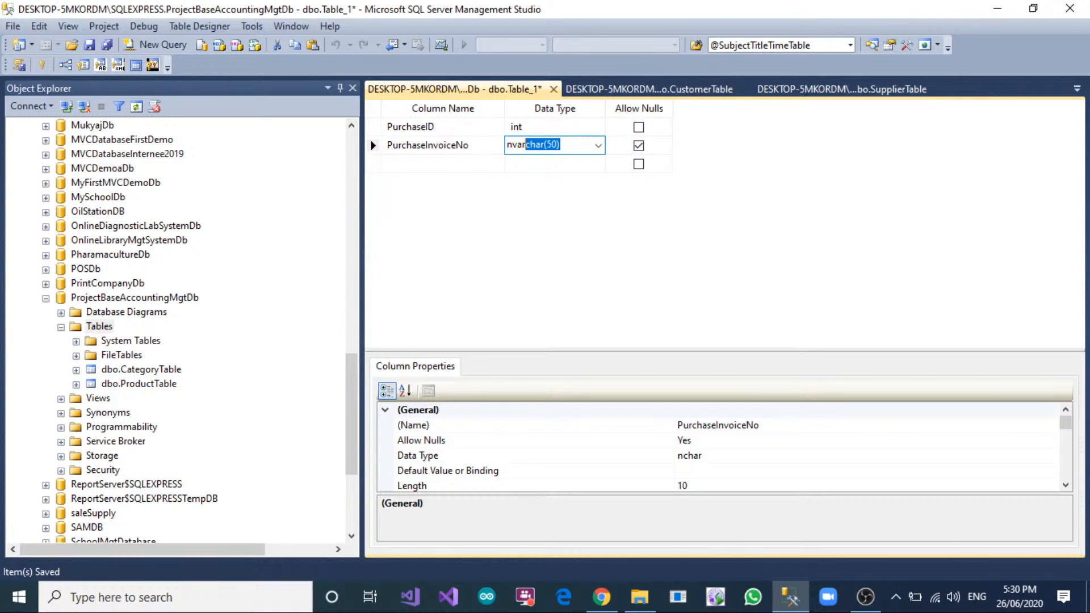
key(Right)
Turn the second column into SupplierID with type int and no nulls allowed.
click(465, 145)
double_click(465, 144)
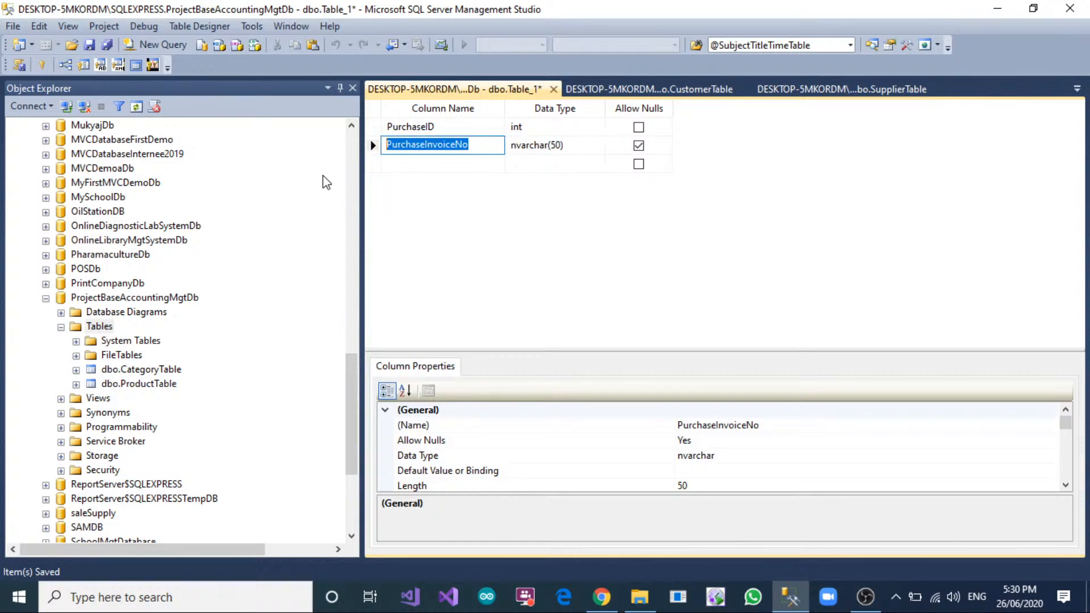
text(SupplierID)
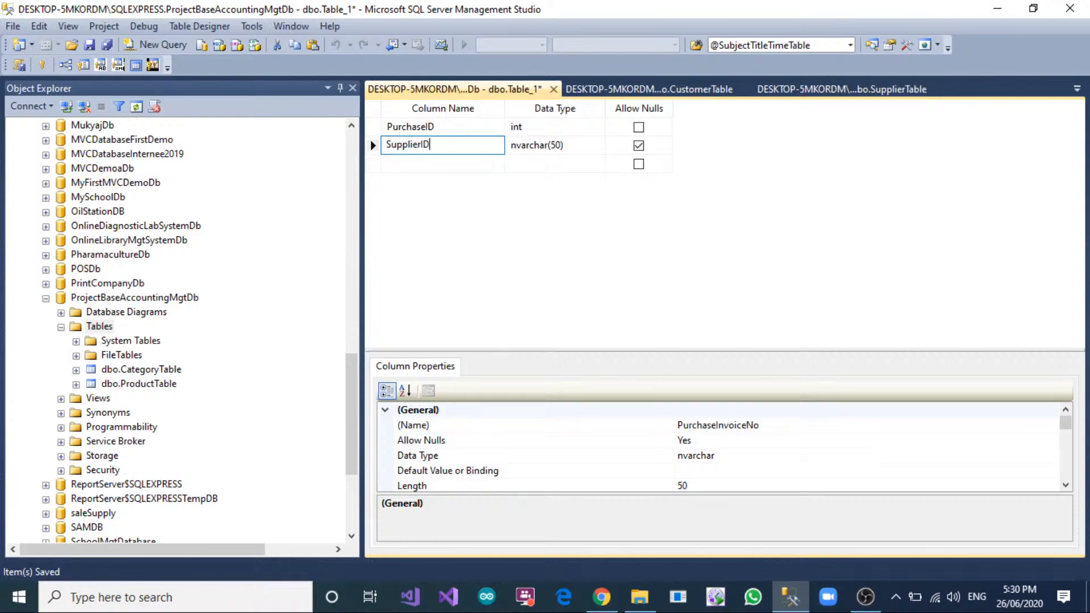
key(Tab)
text(int)
key(Tab)
key(space)
Add an InvoiceNo column of type nvarchar(150) that does not allow nulls below SupplierID.
key(Tab)
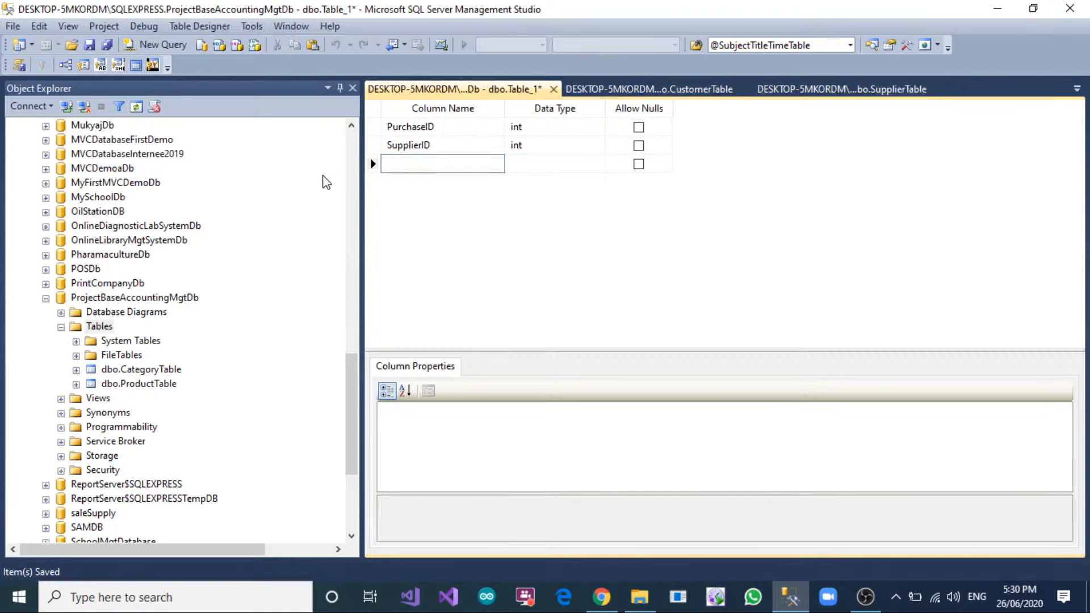
text(Purchas)
key(BackSpace)
key(BackSpace)
key(BackSpace)
key(BackSpace)
key(BackSpace)
key(BackSpace)
text(InvoiceNo)
key(Tab)
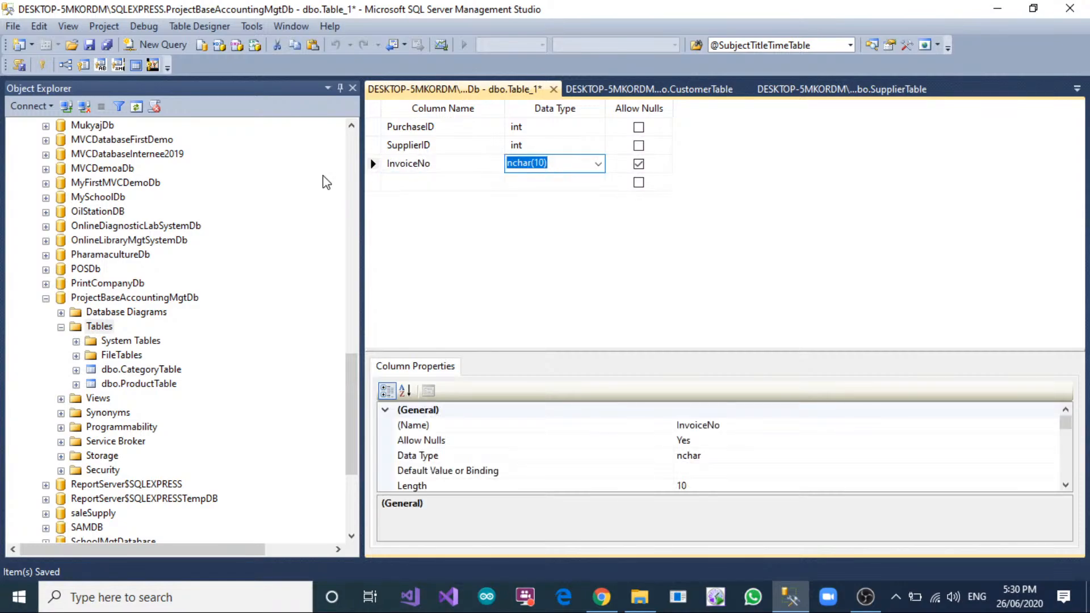
text(nvarchar(50))
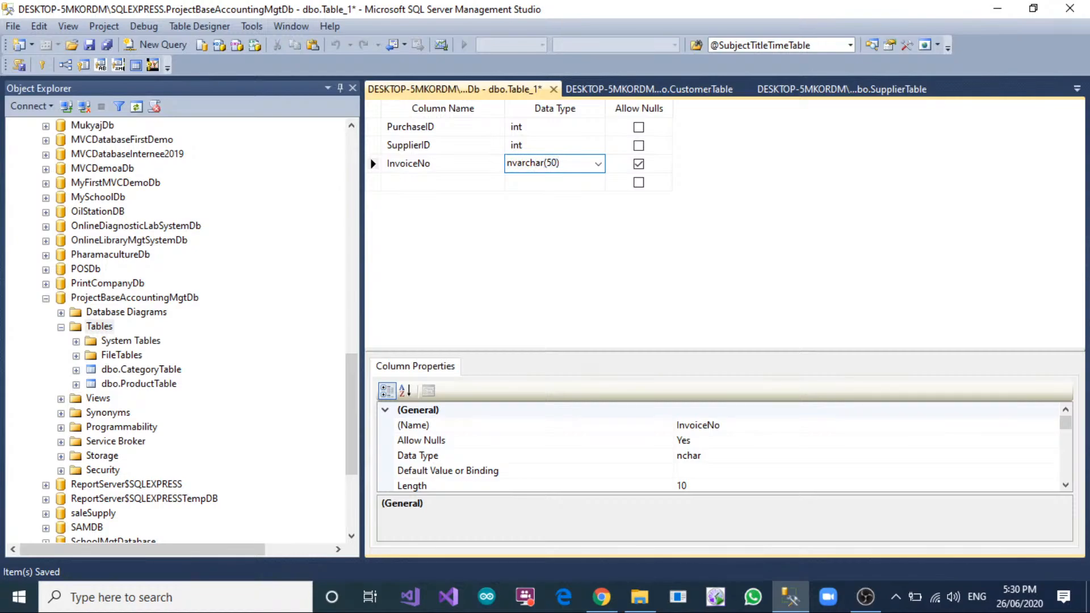
text(1)
key(Tab)
key(space)
key(Tab)
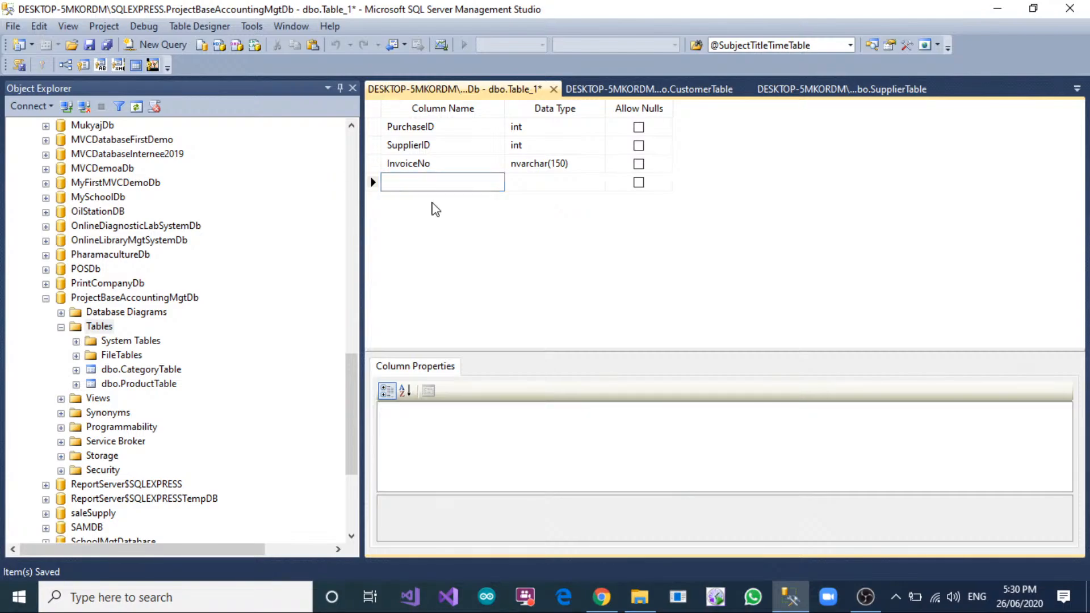
click(438, 162)
drag(438, 161, 340, 180)
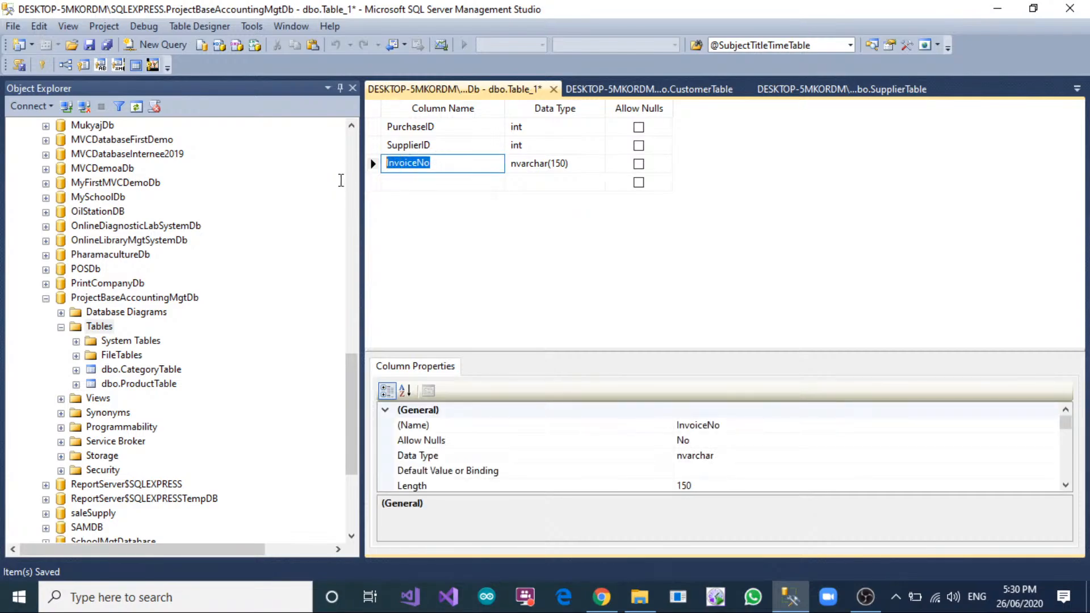
click(404, 187)
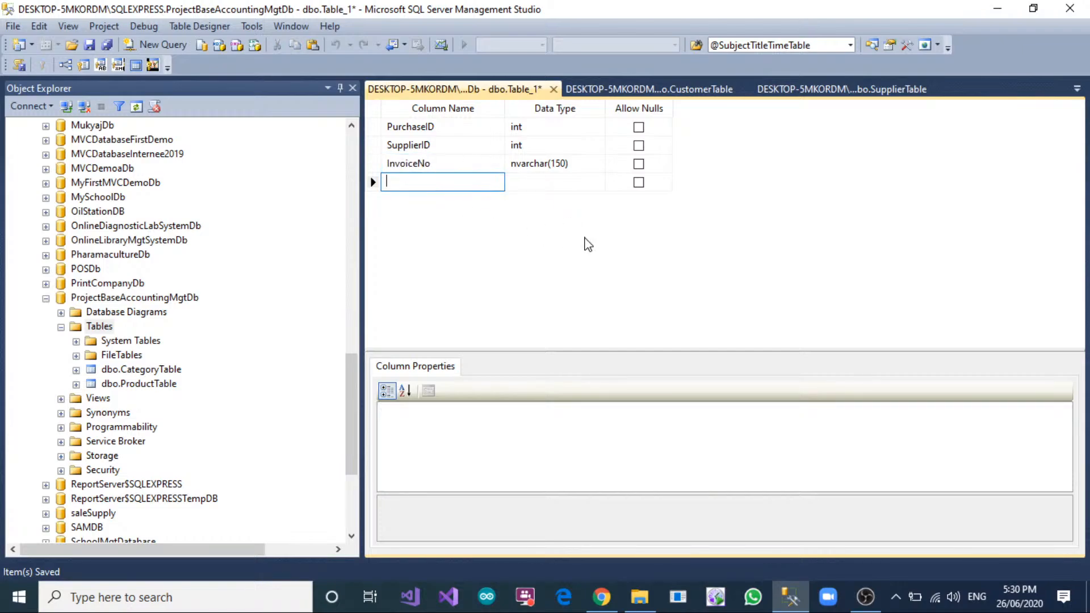
click(445, 161)
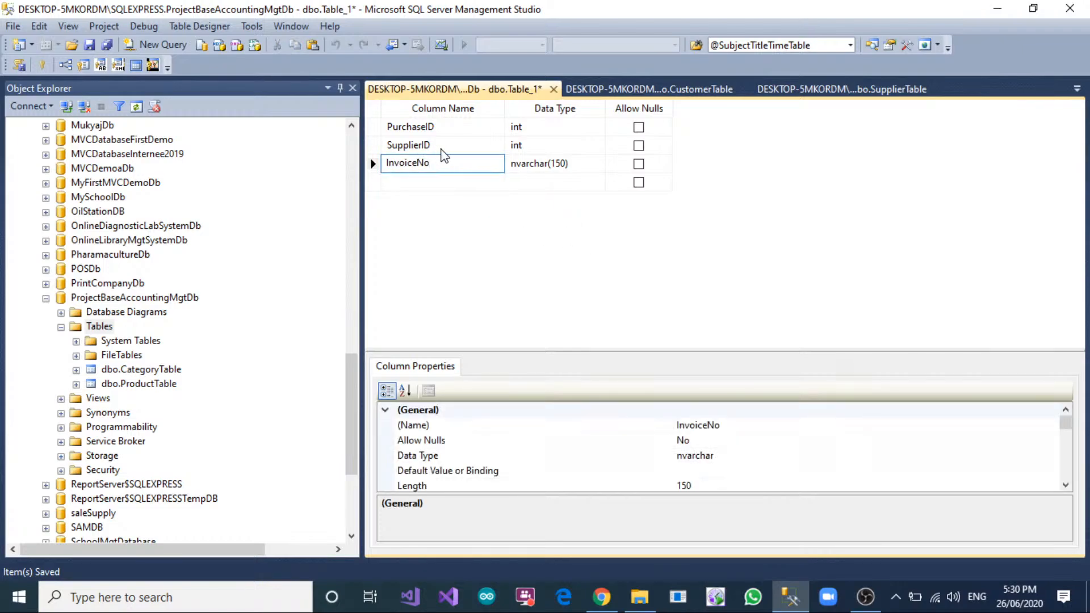
click(442, 148)
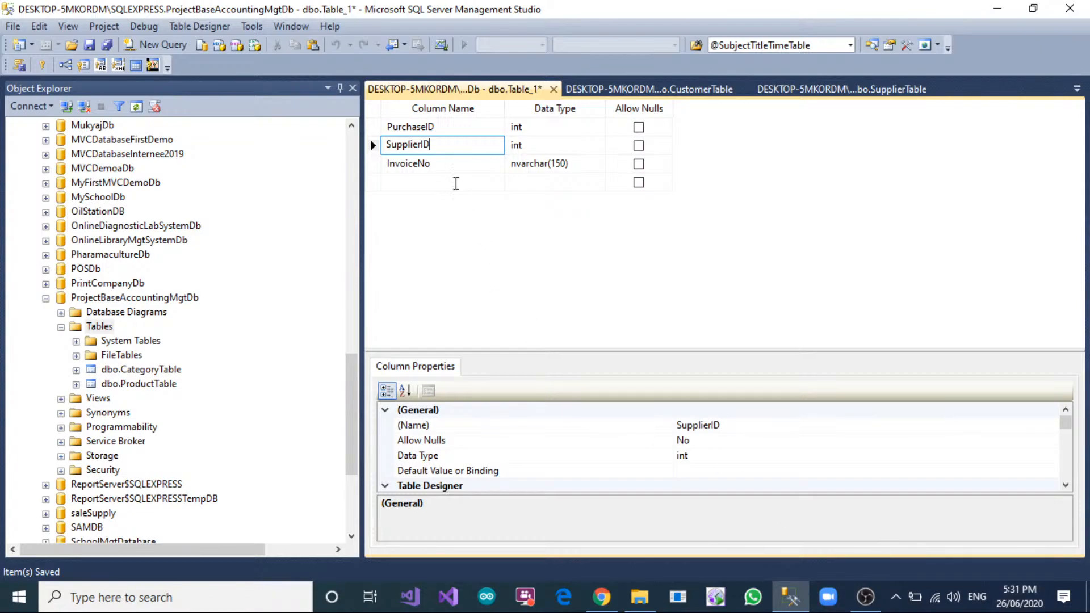
Add a PurchaseDate column of type date that does not allow nulls below InvoiceNo.
click(455, 181)
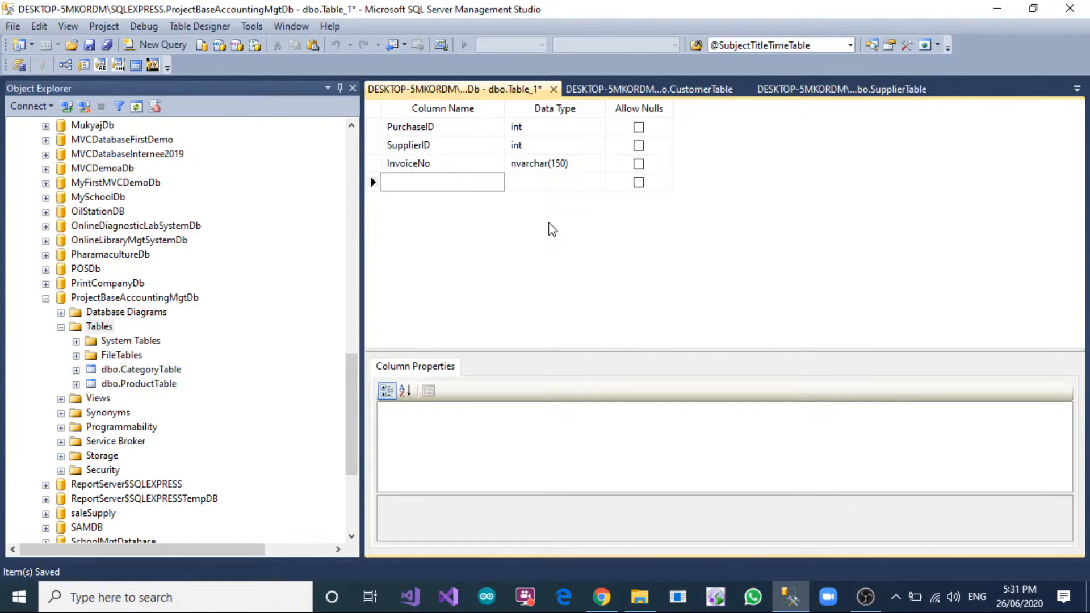
text(PurchaseDate)
key(Tab)
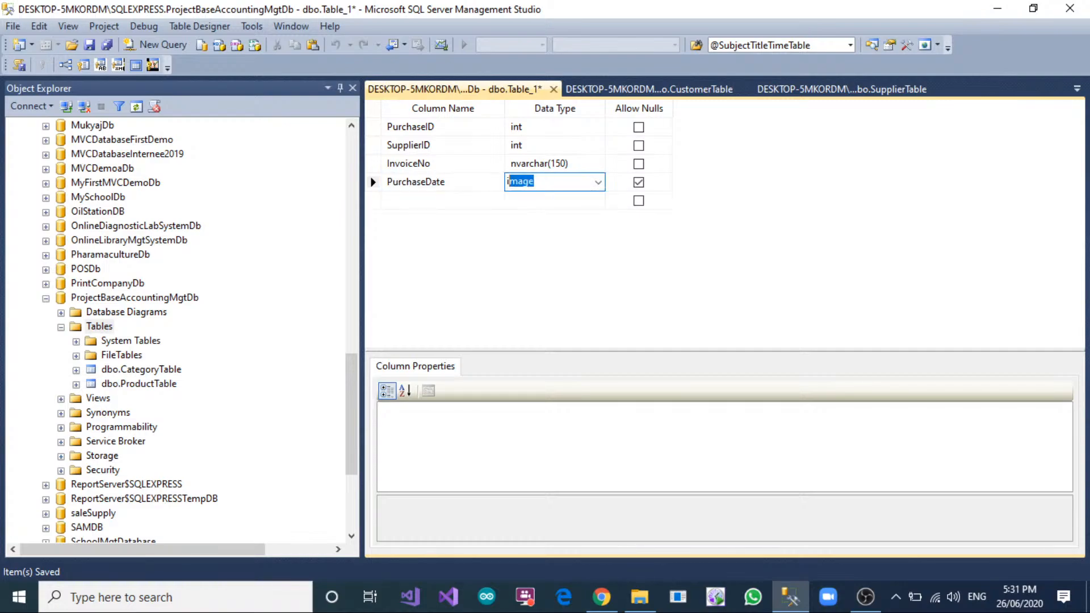
key(Tab)
key(space)
key(Tab)
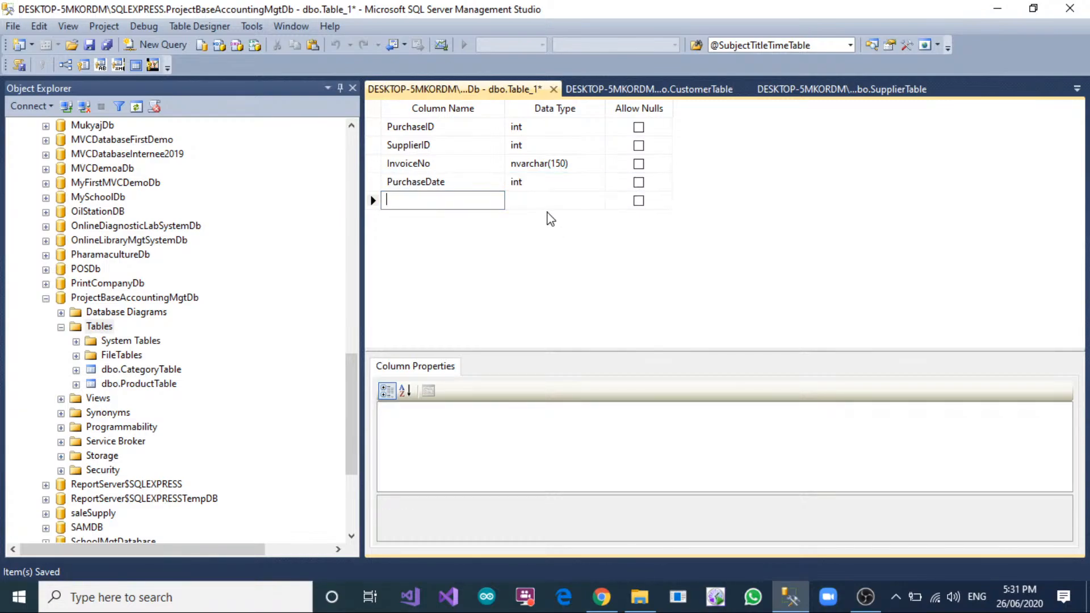
click(547, 179)
text(date)
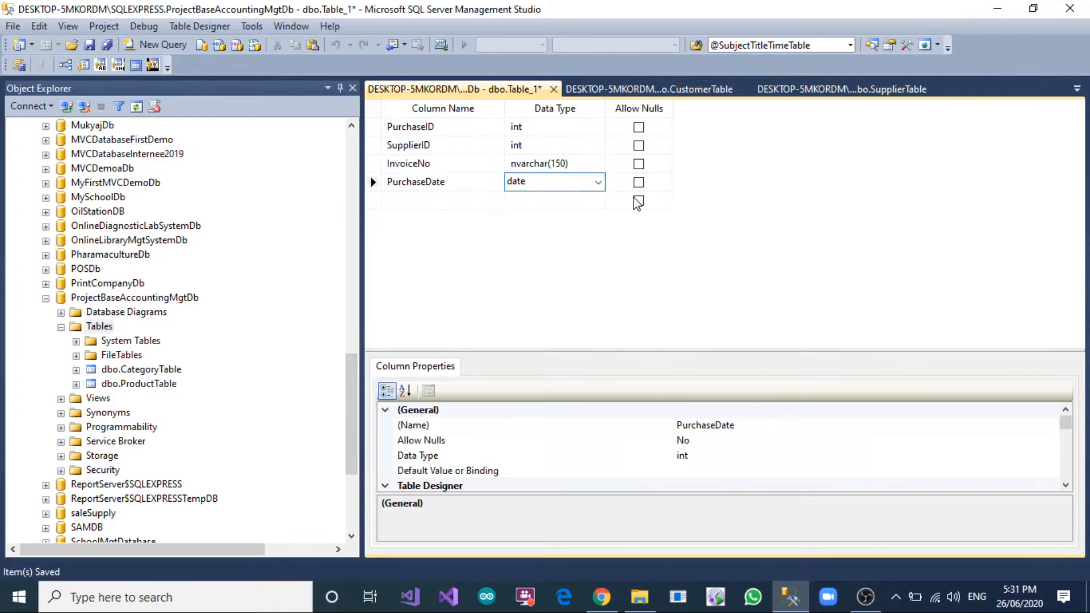
Add a TotalAmount column of type float that does not allow nulls below PurchaseDate.
click(480, 202)
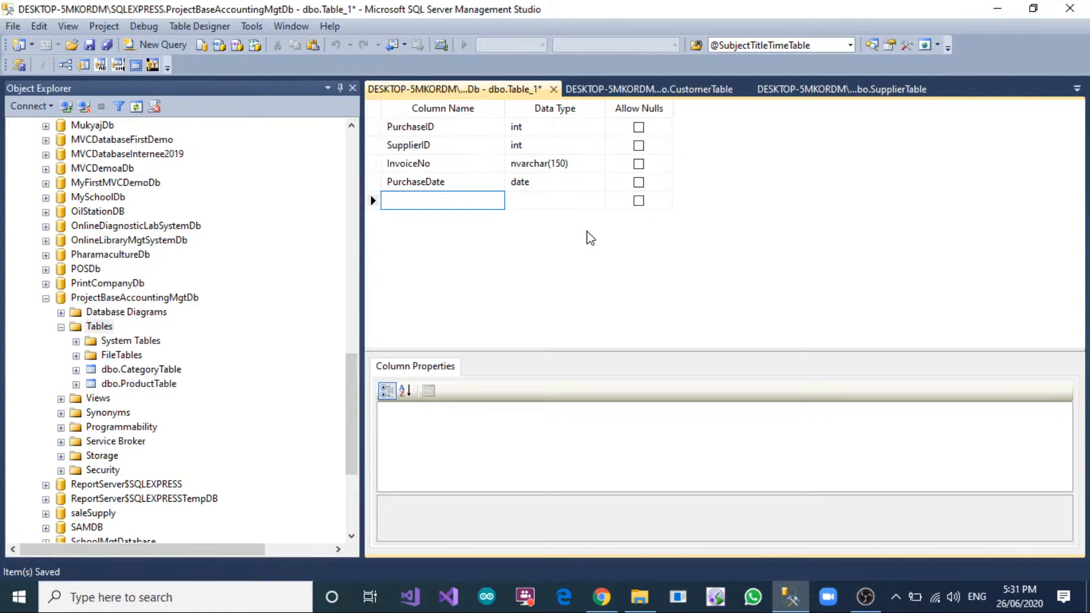
text(TotalAmoutn)
key(Tab)
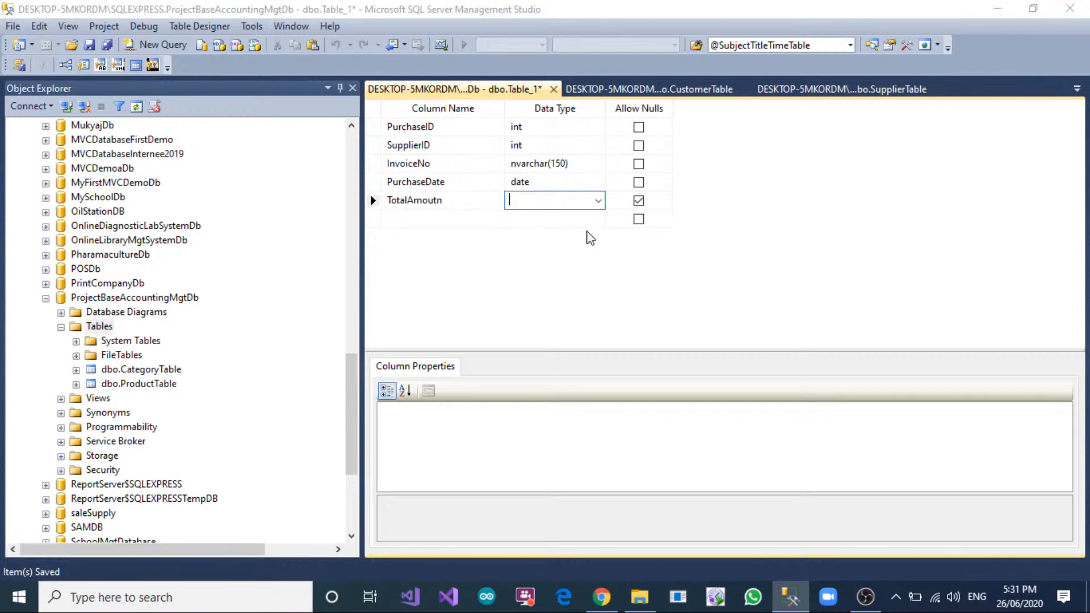
click(545, 352)
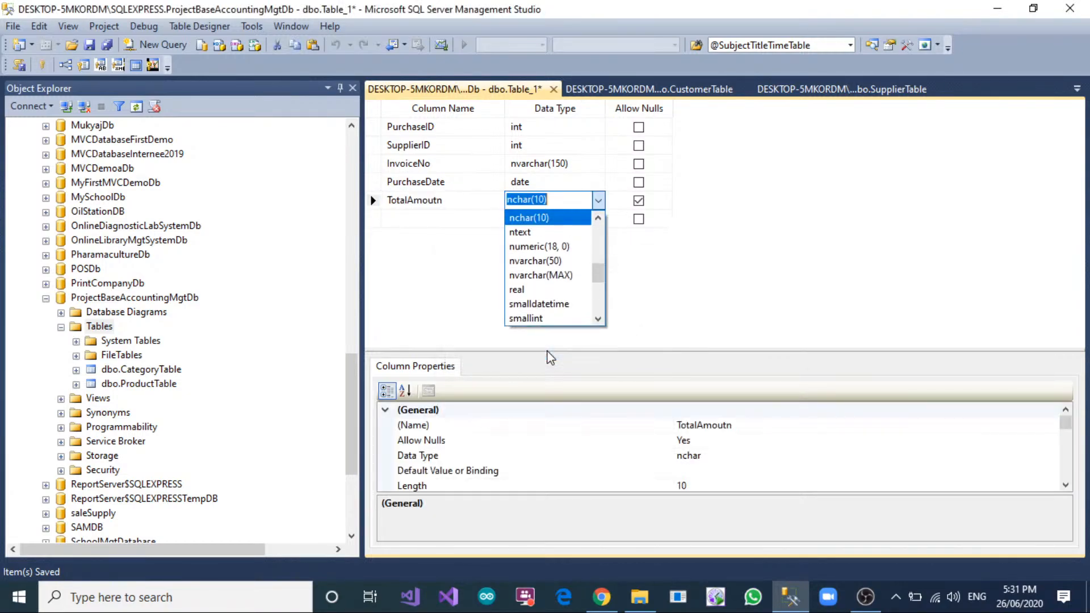
text(float)
key(Tab)
key(Tab)
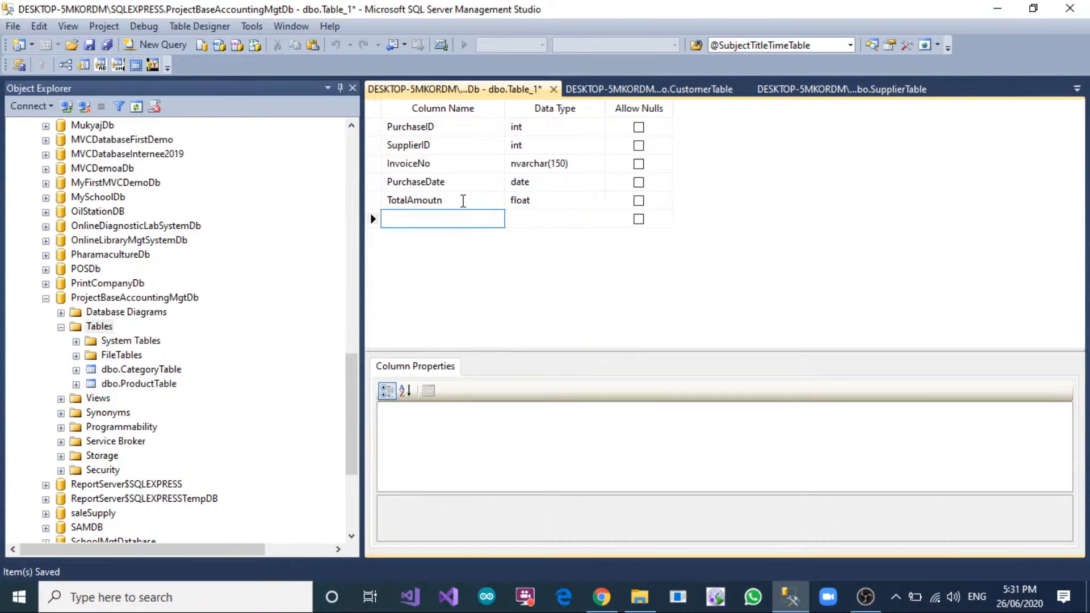
click(464, 199)
key(BackSpace)
key(BackSpace)
text(n)
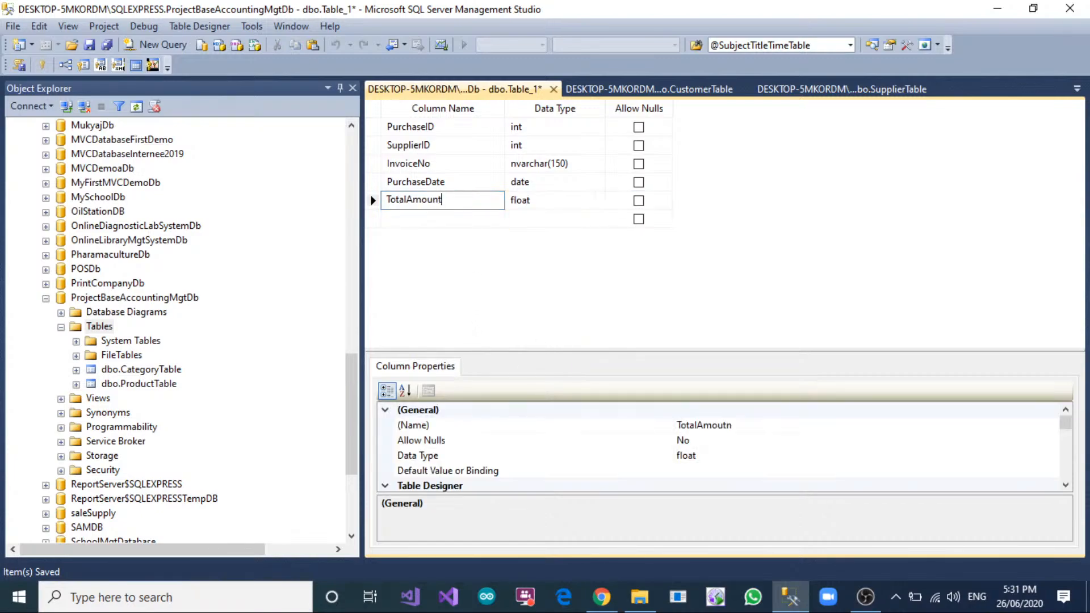
Set the default value of the TotalAmount column to 0.
click(375, 200)
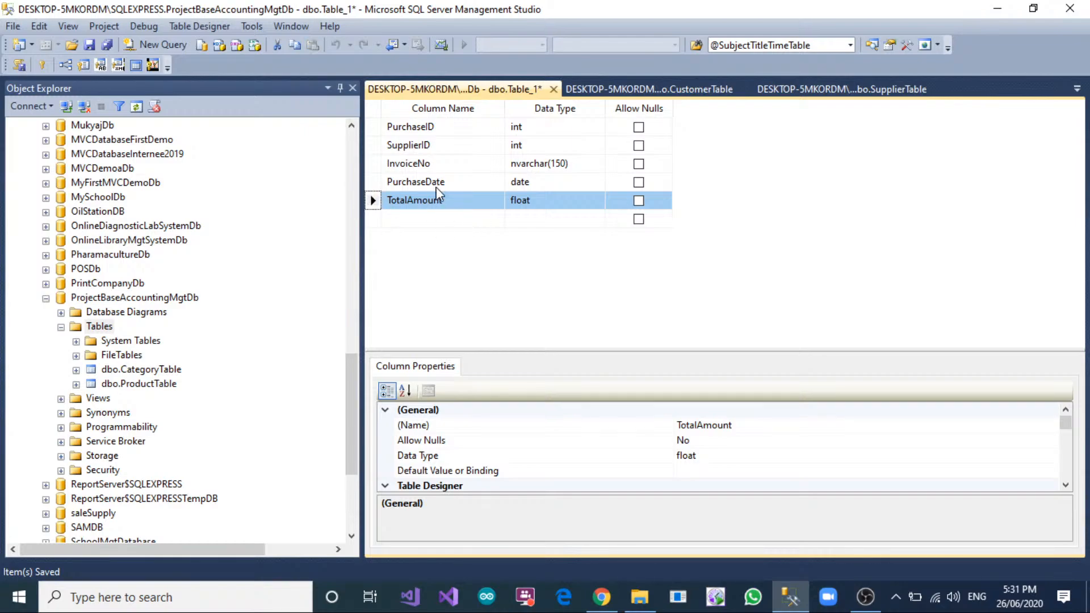
click(720, 467)
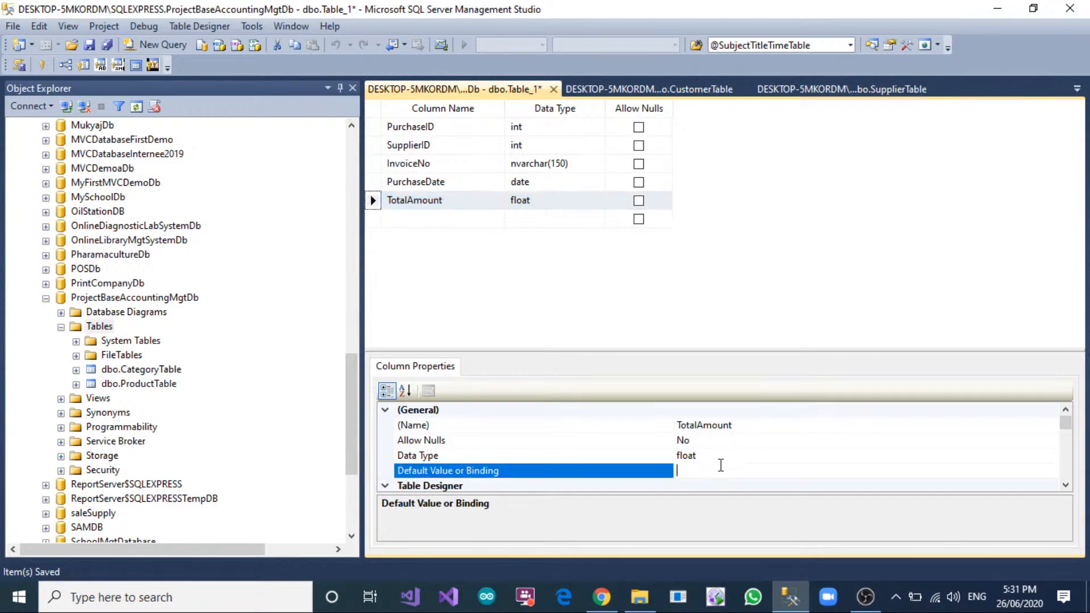
text(0)
click(647, 204)
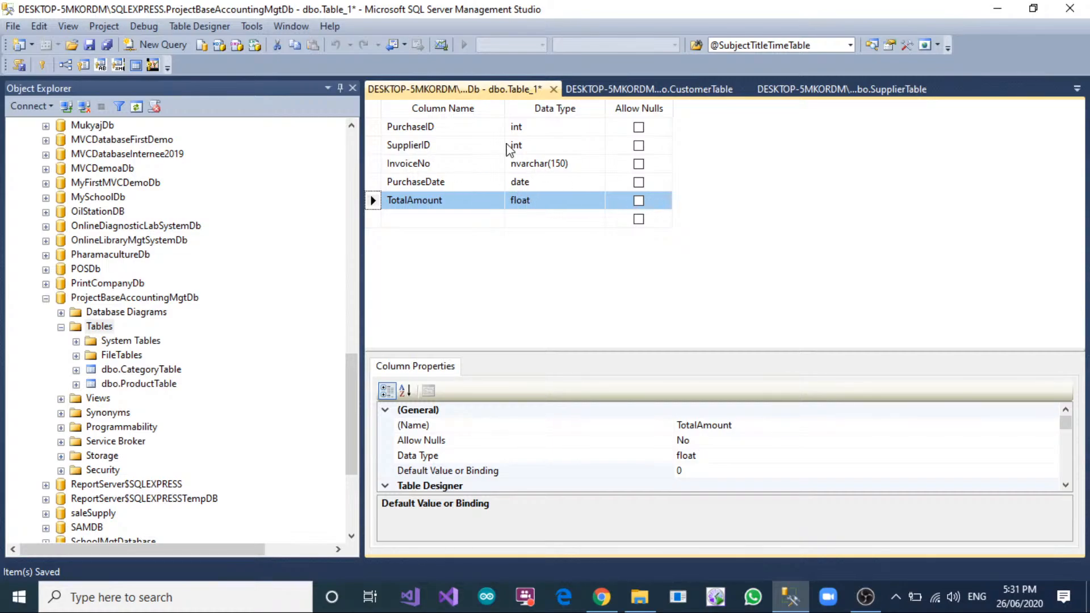
Make PurchaseID the primary key and turn it into an identity column.
click(373, 127)
click(41, 65)
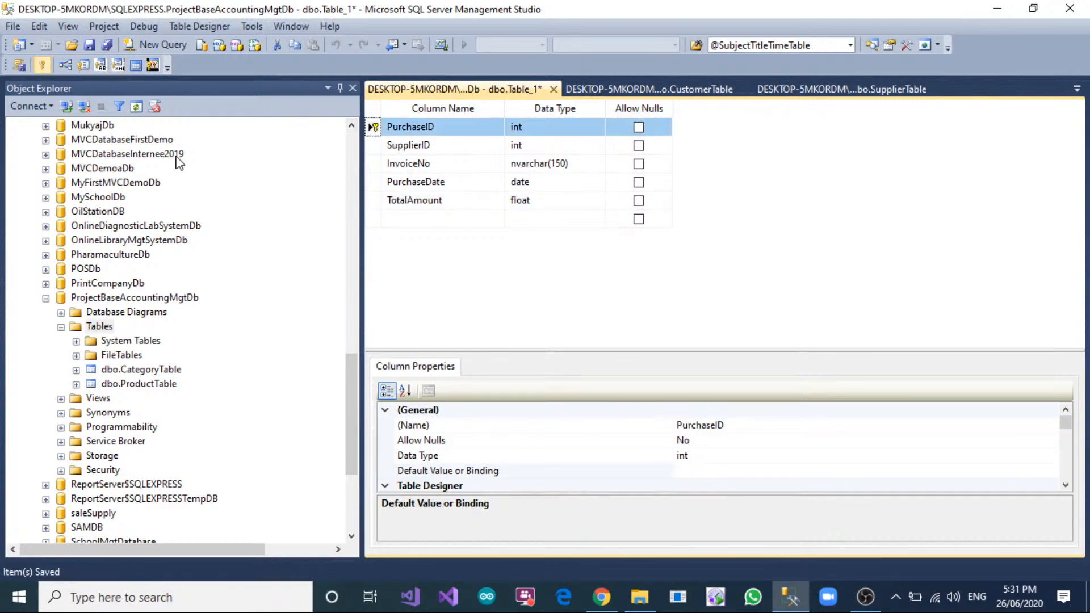
scroll(448, 438, down, 4)
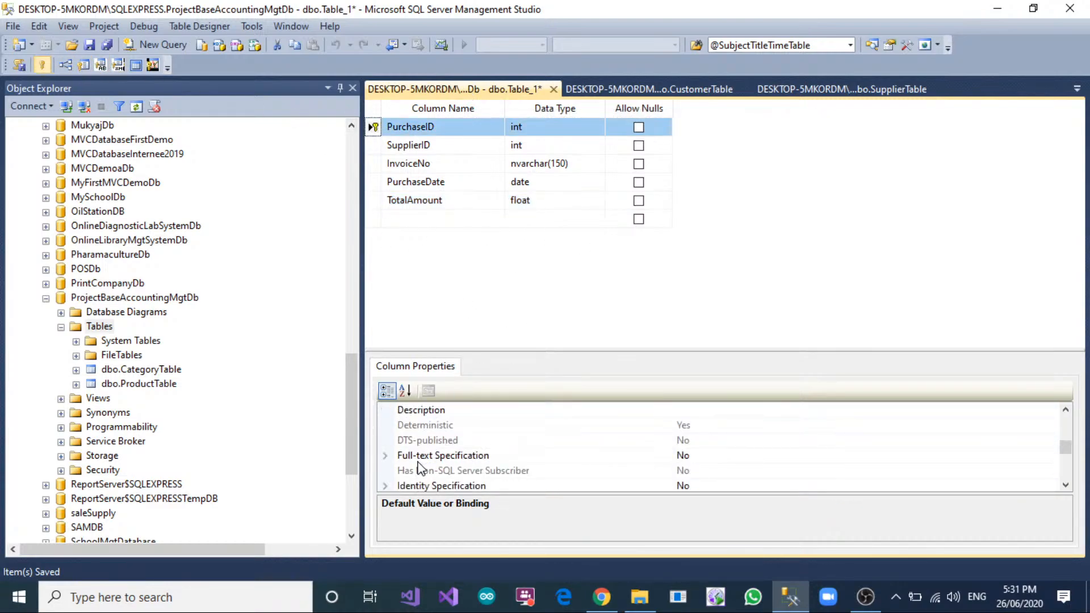
click(384, 441)
double_click(721, 456)
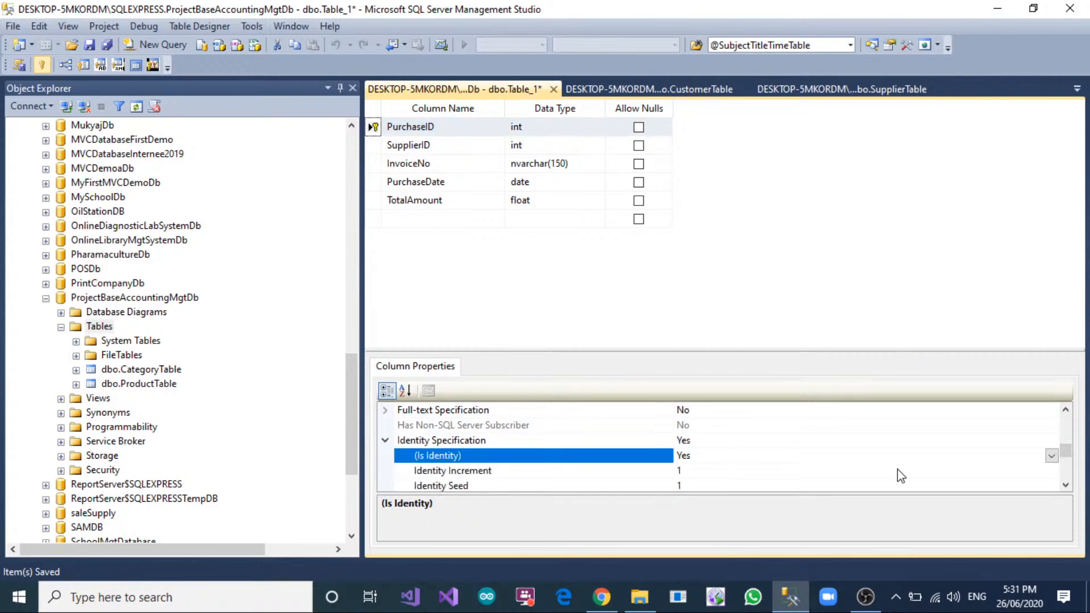
Save the new table under the name PurchaseTable.
key(ctrl+s)
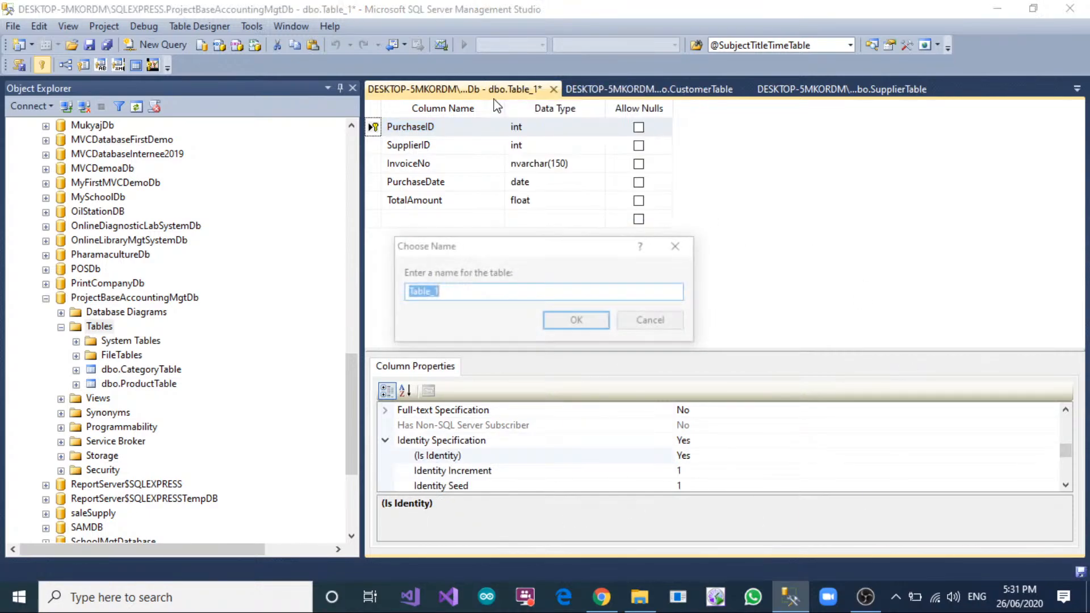
text(Purc)
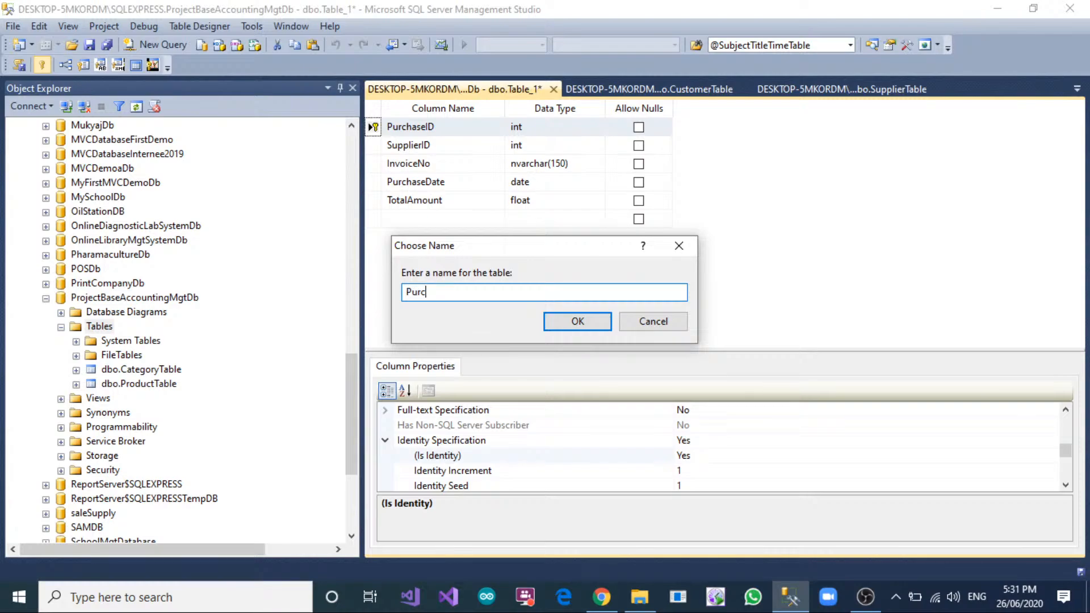
text(haseTable)
click(586, 324)
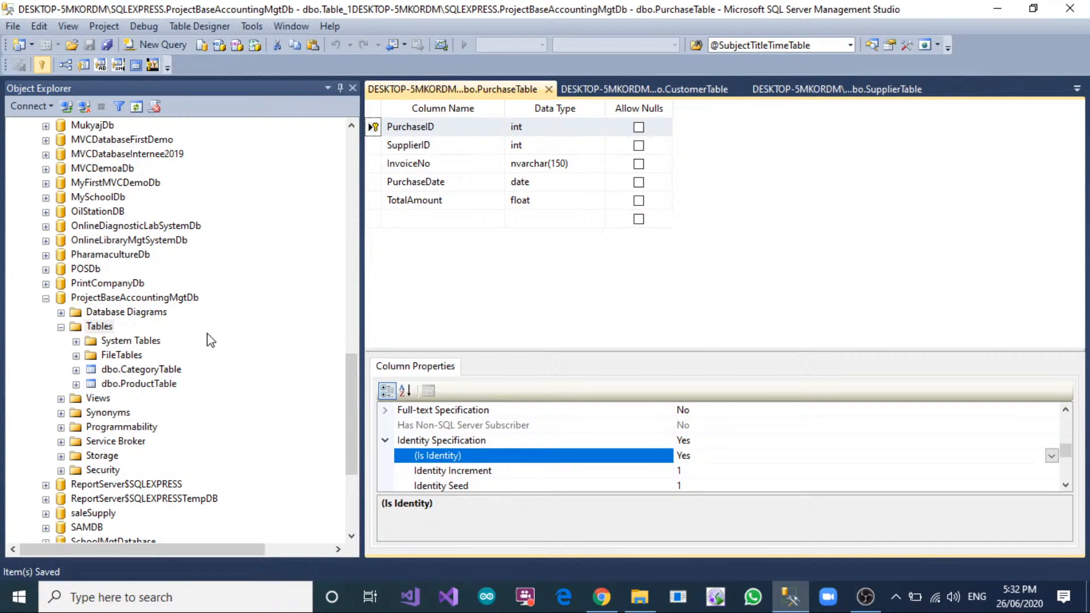
Start another new table in ProjectBaseAccountingMgtDb and add a PurchaseDetailID column of type int that does not allow nulls.
right_click(105, 329)
click(136, 336)
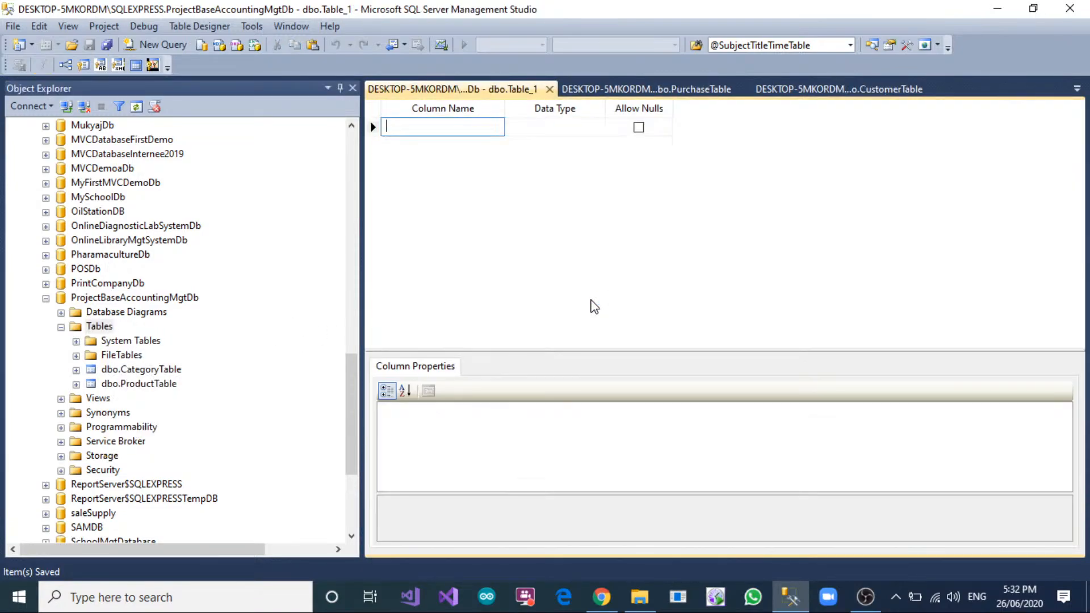
text(Purchas)
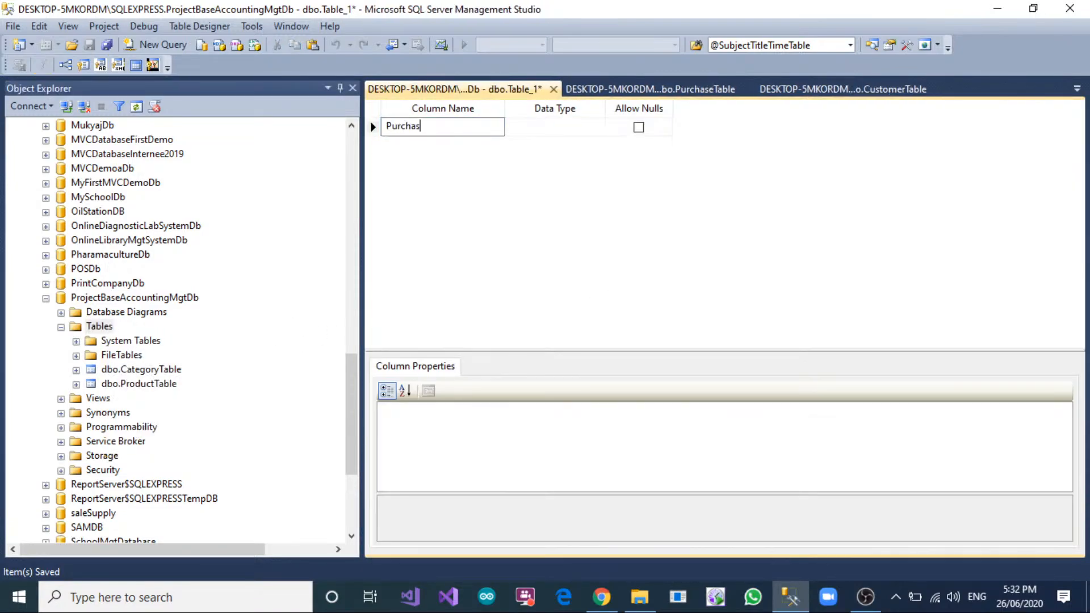
text(eDetailsID)
key(Tab)
text(int)
key(Tab)
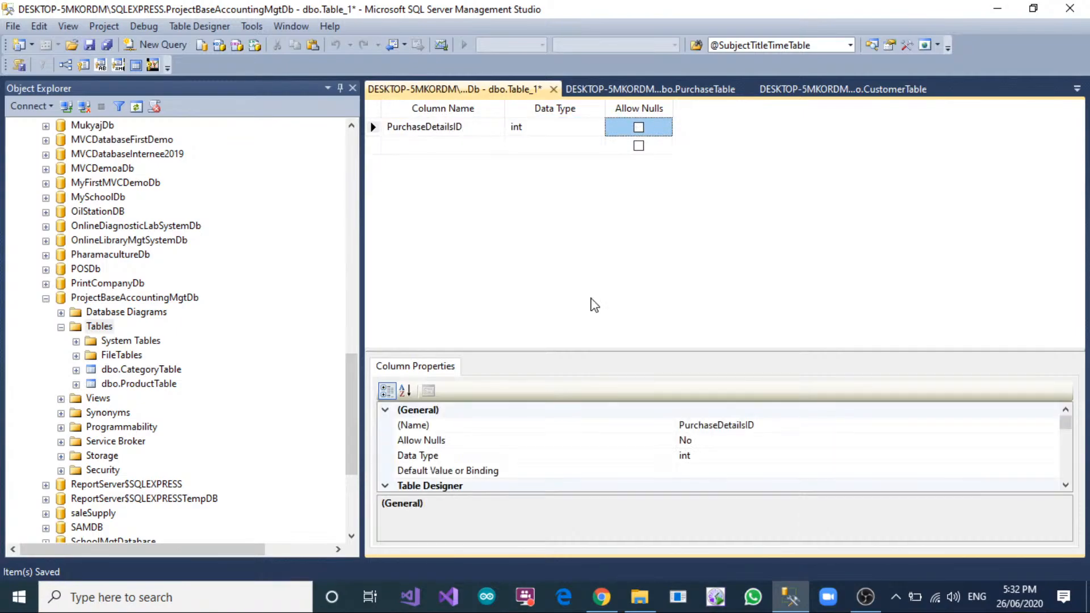
key(Tab)
click(452, 126)
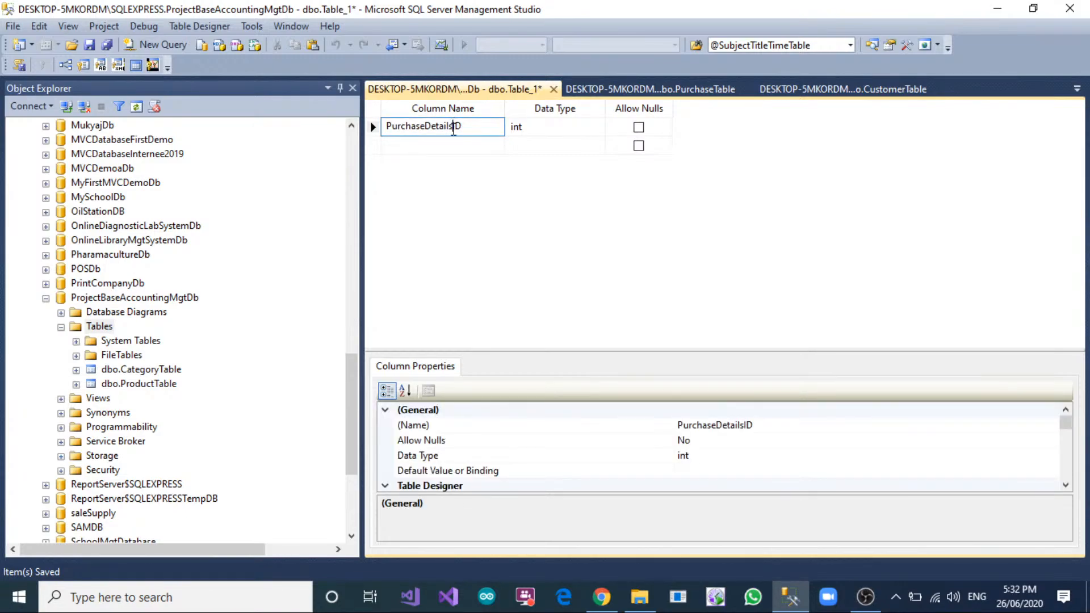
click(529, 131)
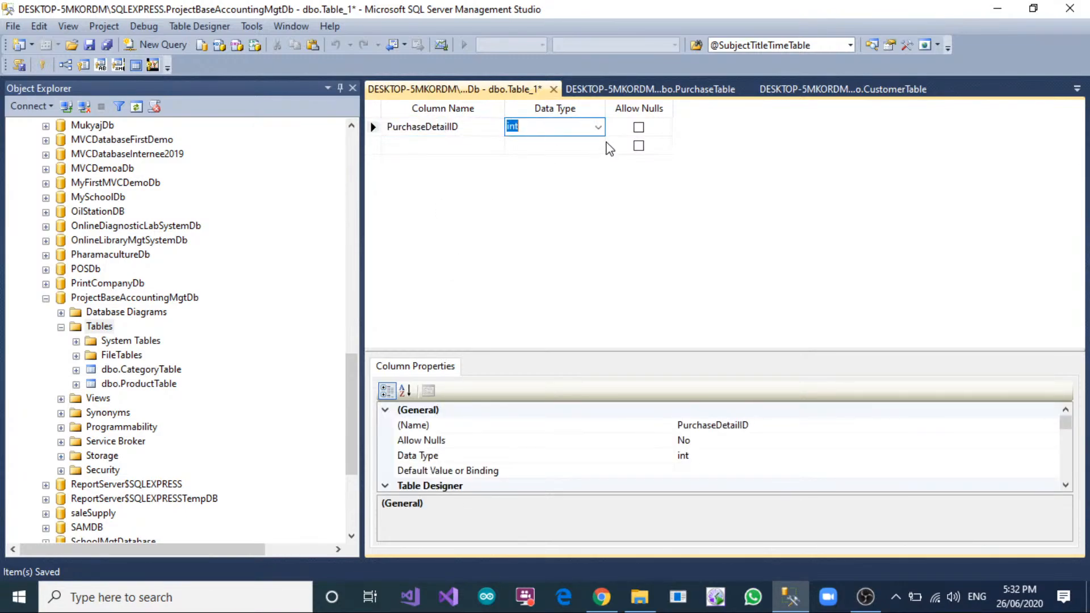
Add a PurchaseID column of type int that does not allow nulls below PurchaseDetailID.
click(415, 143)
text(PurchaseID)
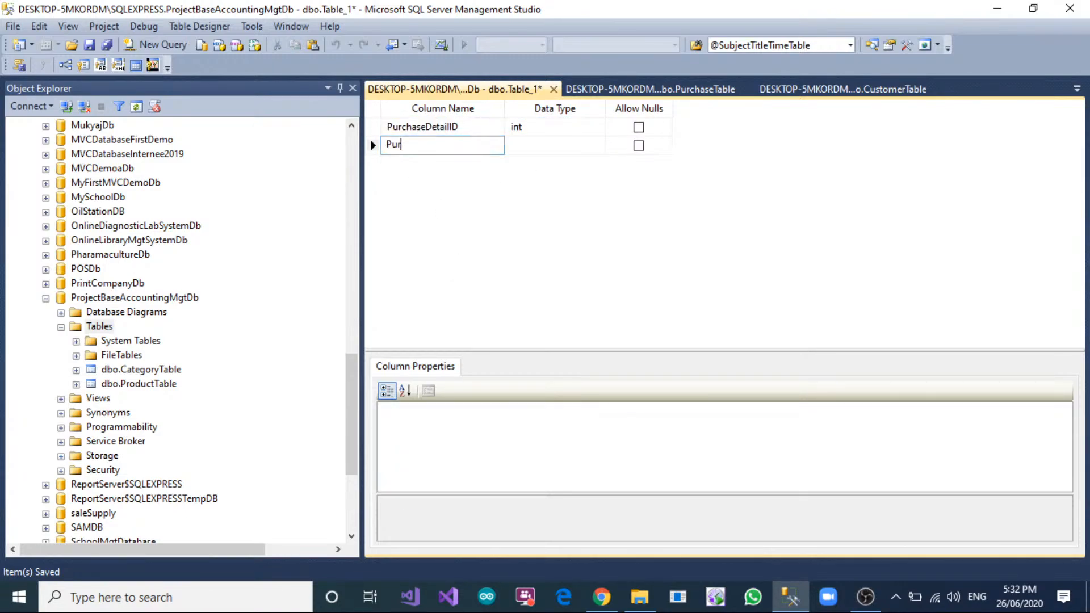
key(Tab)
key(Tab)
key(Tab)
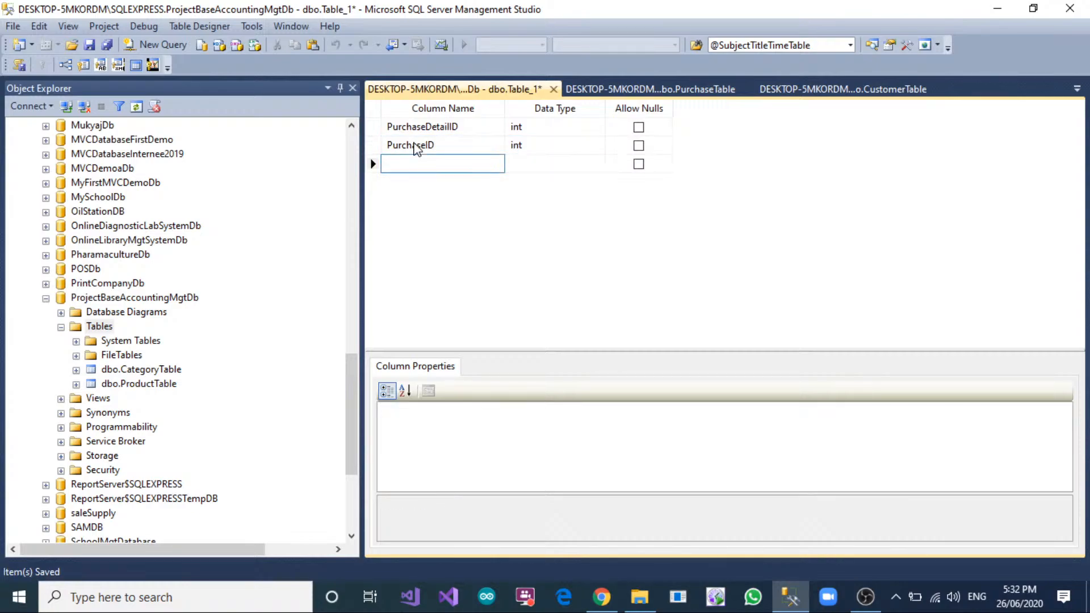
Add a ProductID column of type int that does not allow nulls below PurchaseID.
text(ProductID)
key(Tab)
Add a PurchaseQty column of type int that does not allow nulls below ProductID.
key(Tab)
key(Tab)
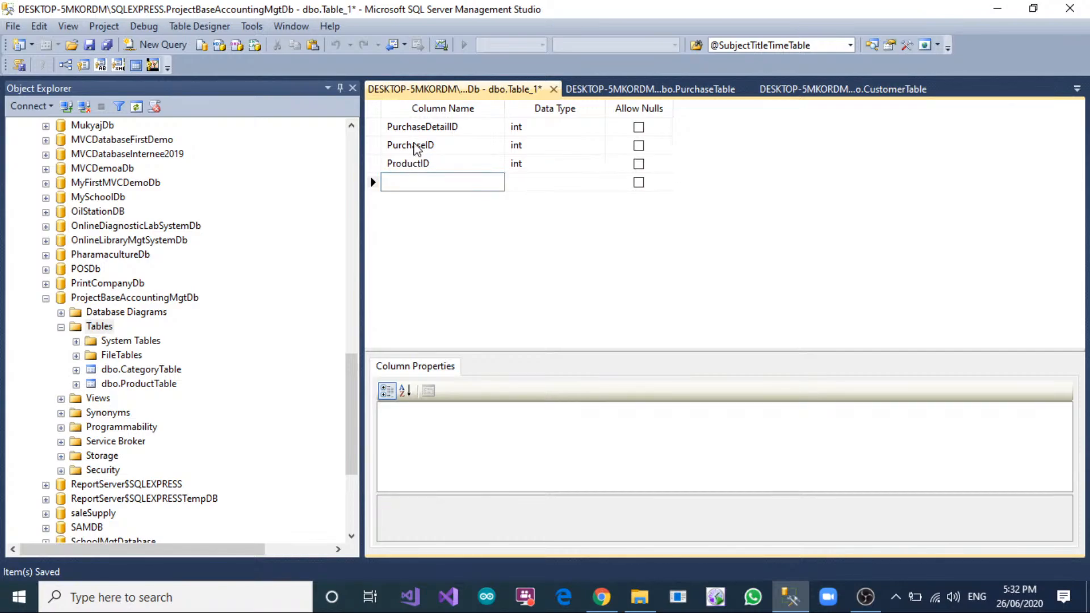
text(PurchaseQQTY)
key(Tab)
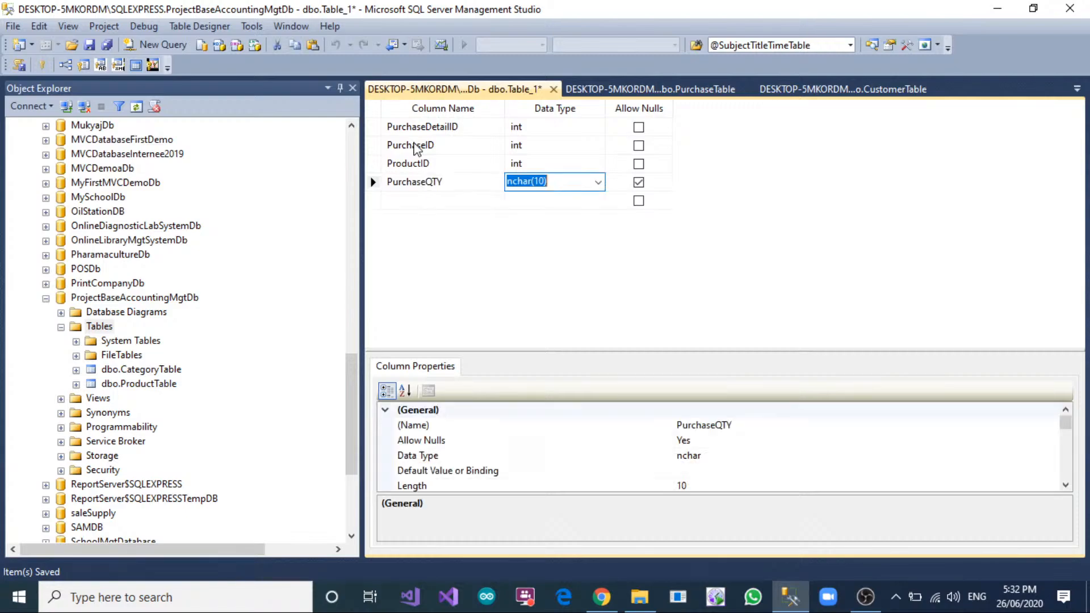
click(480, 187)
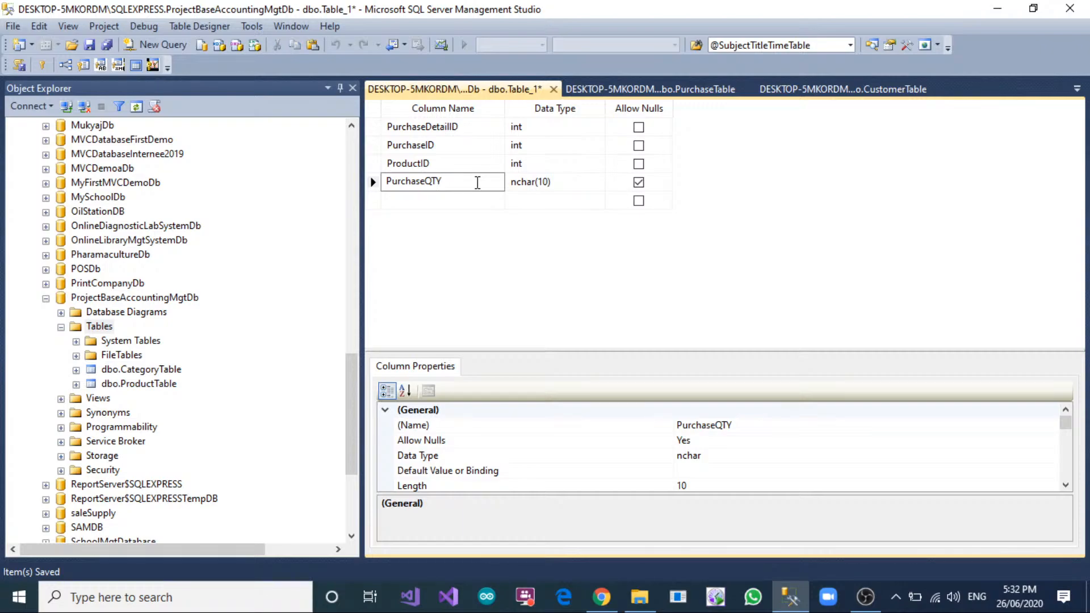
key(BackSpace)
key(BackSpace)
key(Tab)
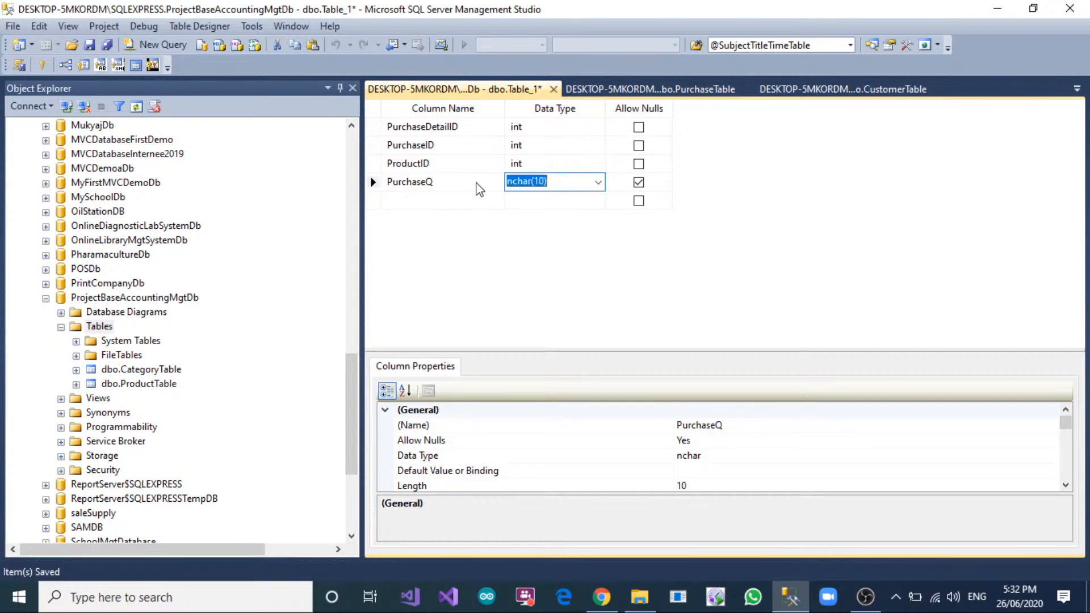
click(476, 182)
text(ty)
key(Tab)
text(int)
key(Tab)
key(space)
Add a PurchaseUnitPrice column of type float that does not allow nulls below PurchaseQty.
key(Tab)
text(Pur)
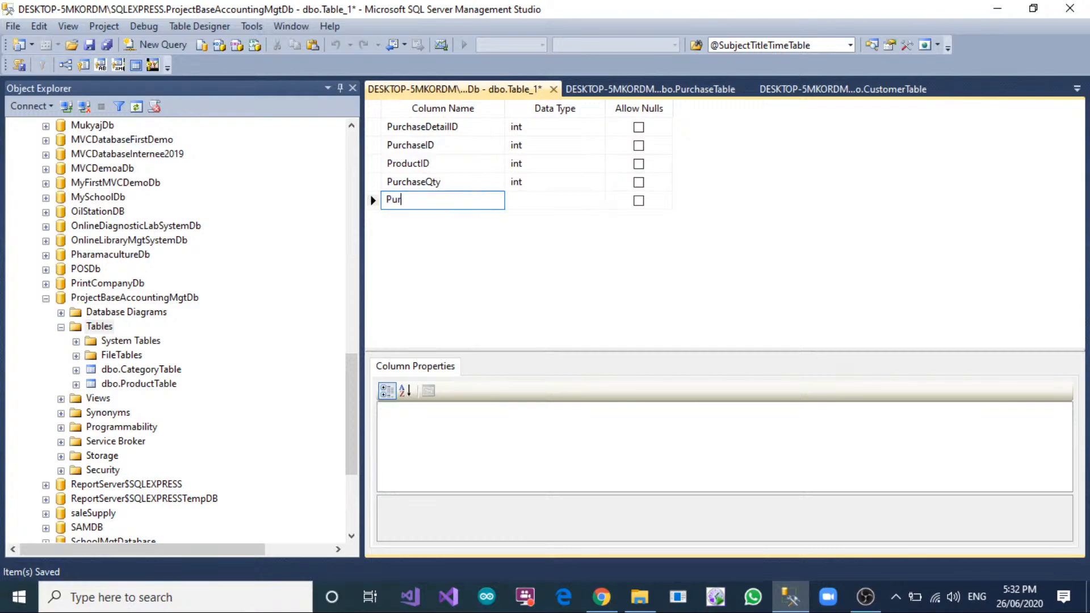
text(cahse)
key(BackSpace)
key(BackSpace)
key(BackSpace)
text(chaseUnitPrice)
key(Tab)
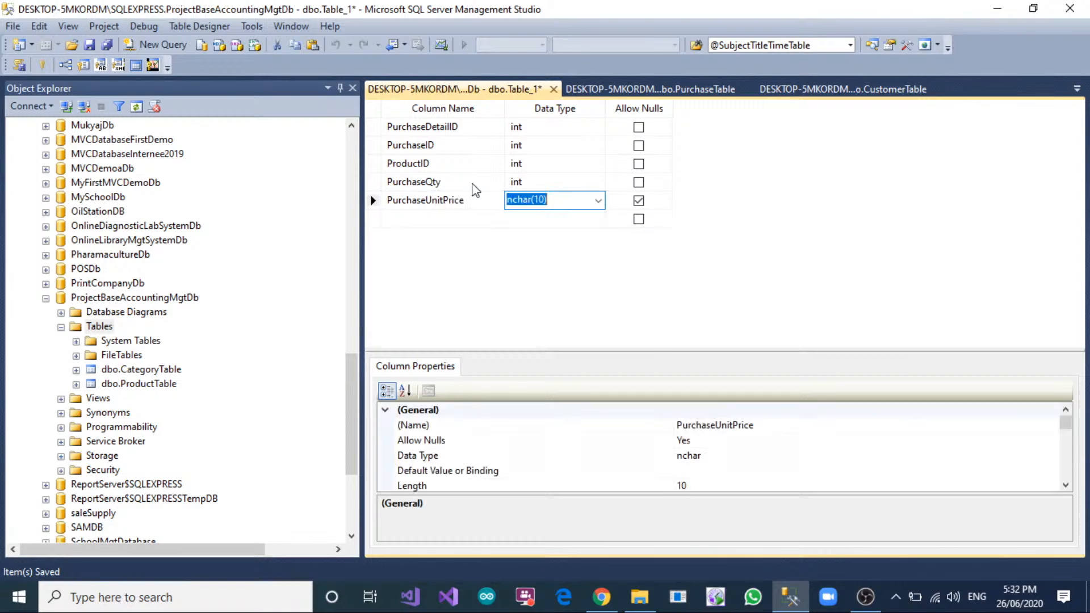
text(float)
key(Tab)
key(space)
key(Tab)
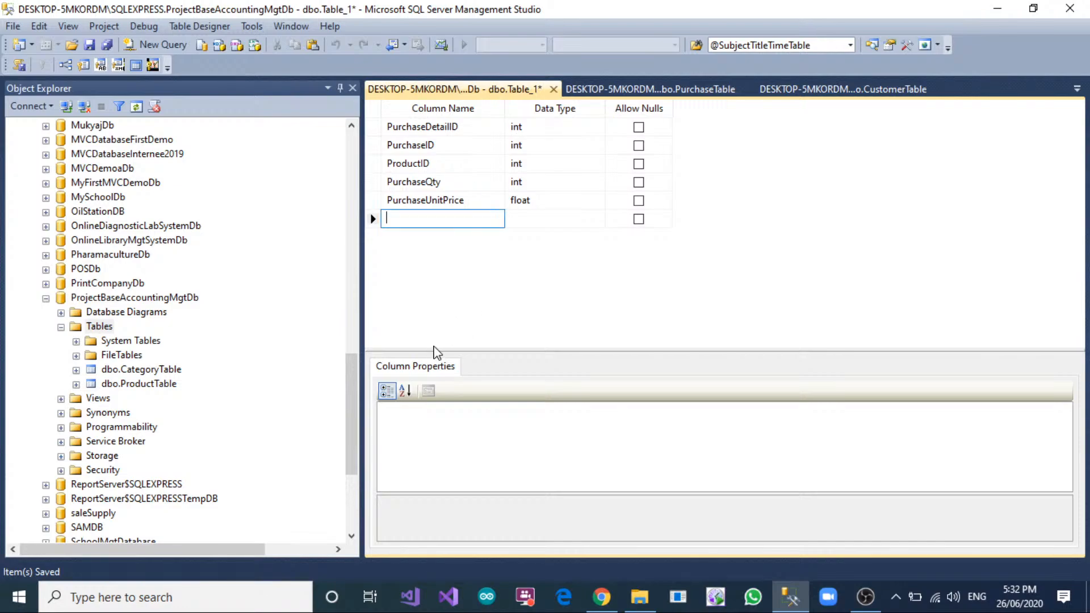
Turn PurchaseDetailID into an identity column by setting its Is Identity property to Yes.
click(375, 127)
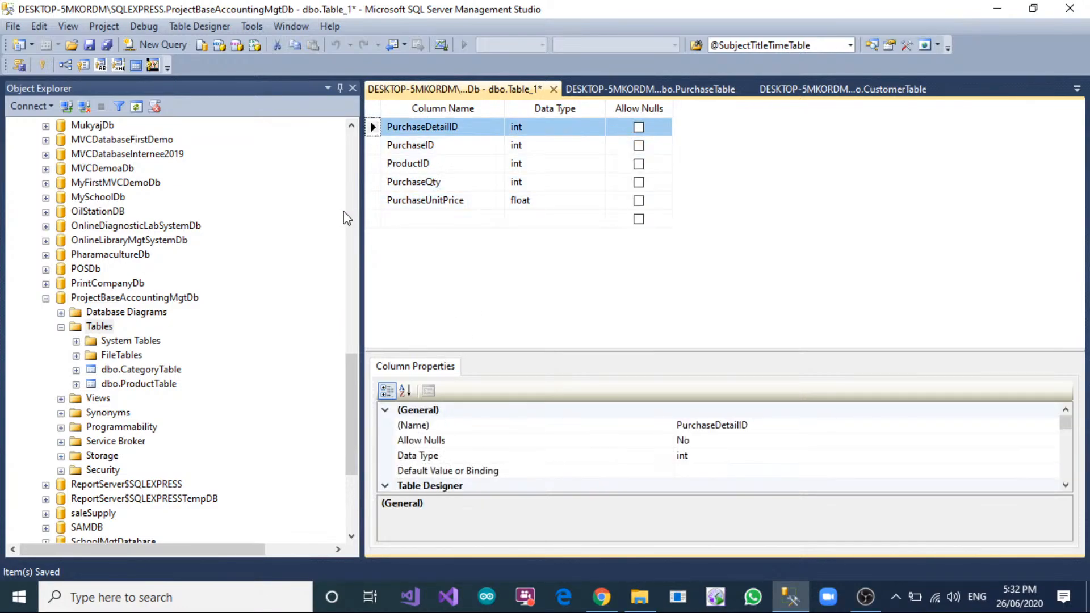
scroll(483, 427, down, 3)
scroll(477, 451, down, 2)
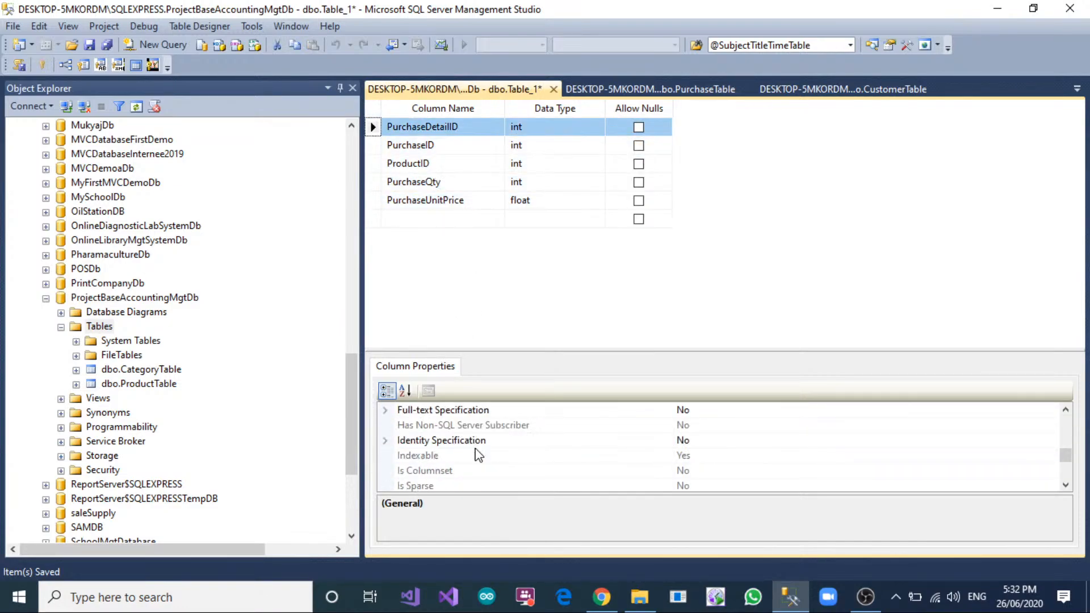
click(390, 441)
click(726, 458)
double_click(726, 458)
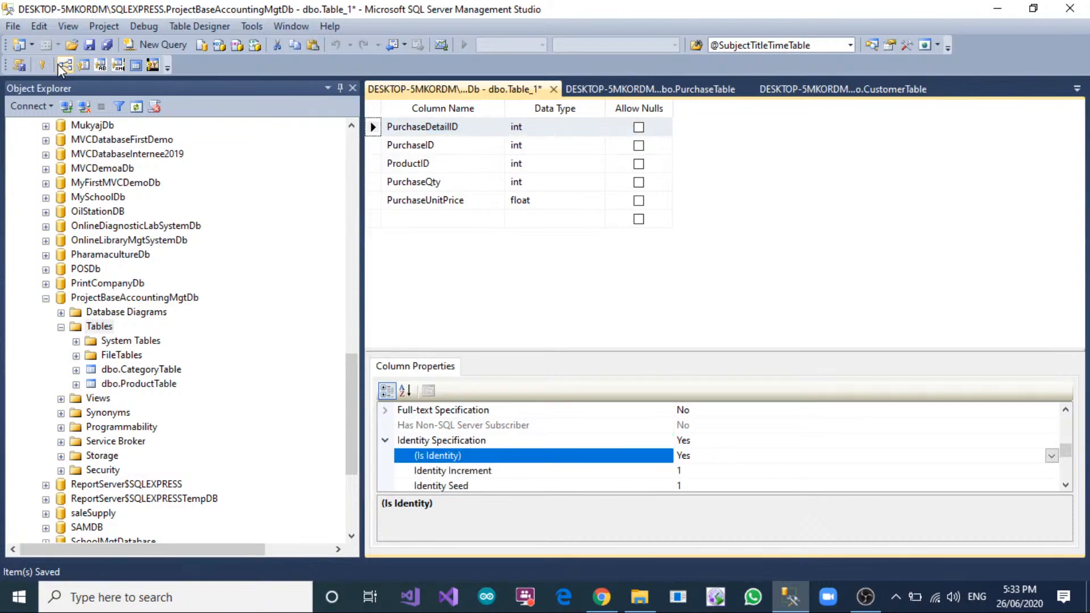
Make PurchaseDetailID the primary key and save the new table as PurchaseDetailsTable.
click(42, 64)
click(451, 220)
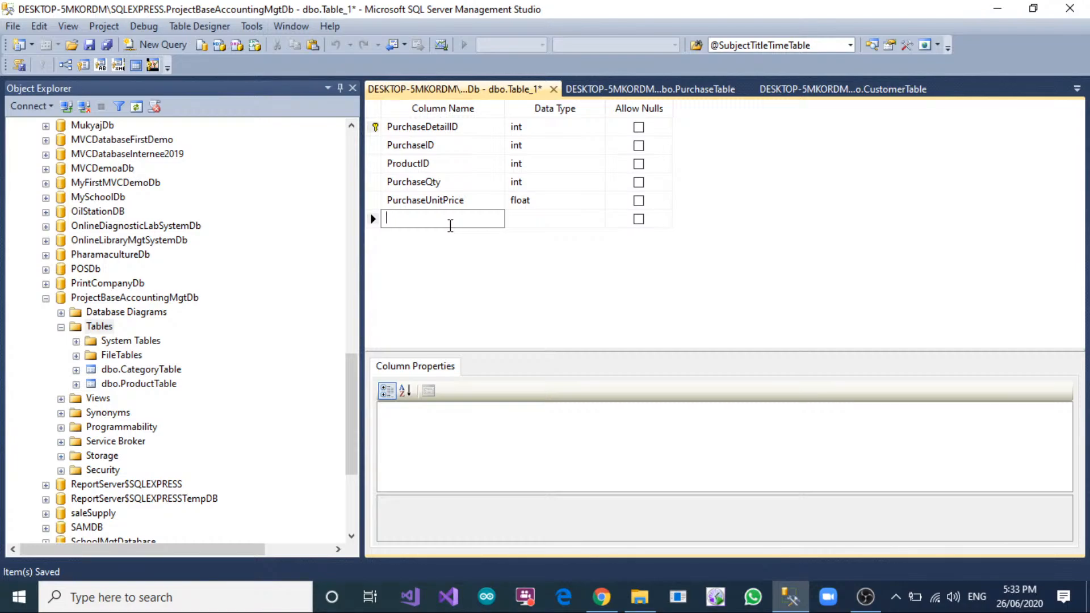
right_click(489, 92)
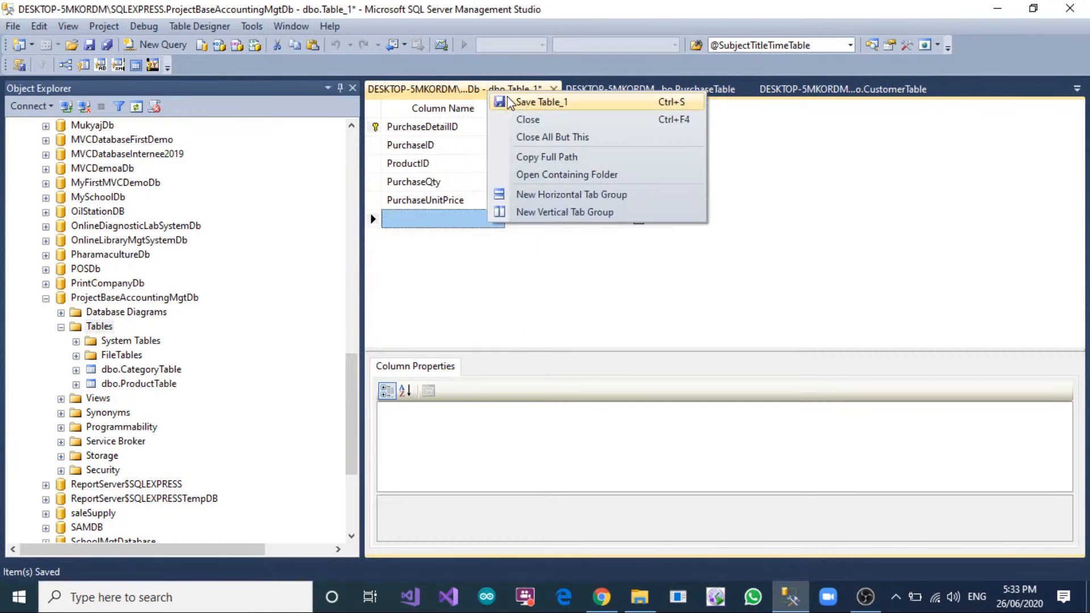
click(509, 103)
text(Purcha)
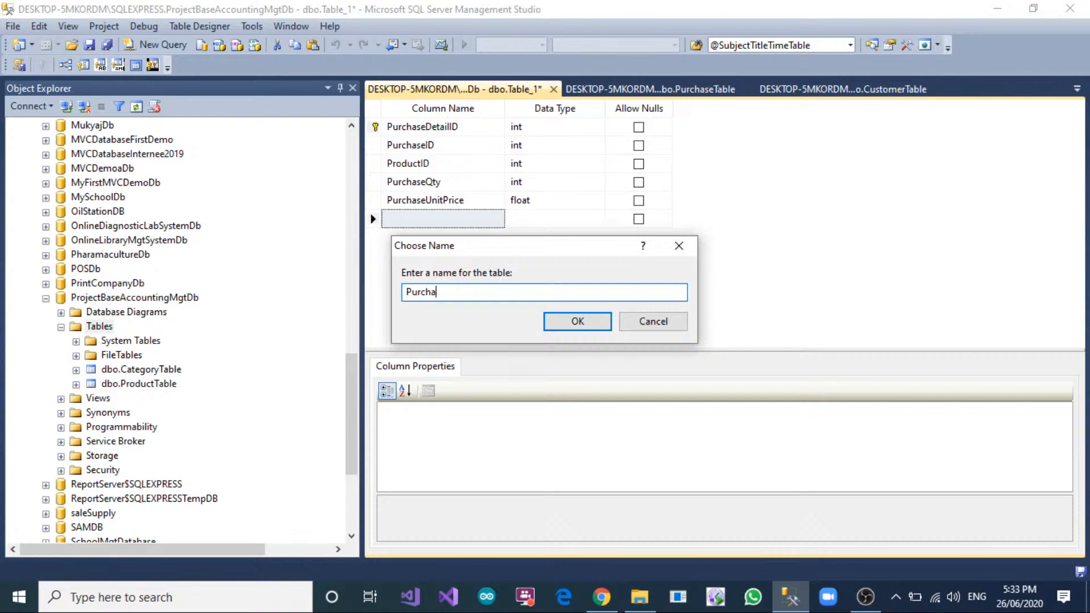
text(seDetails)
text(Table)
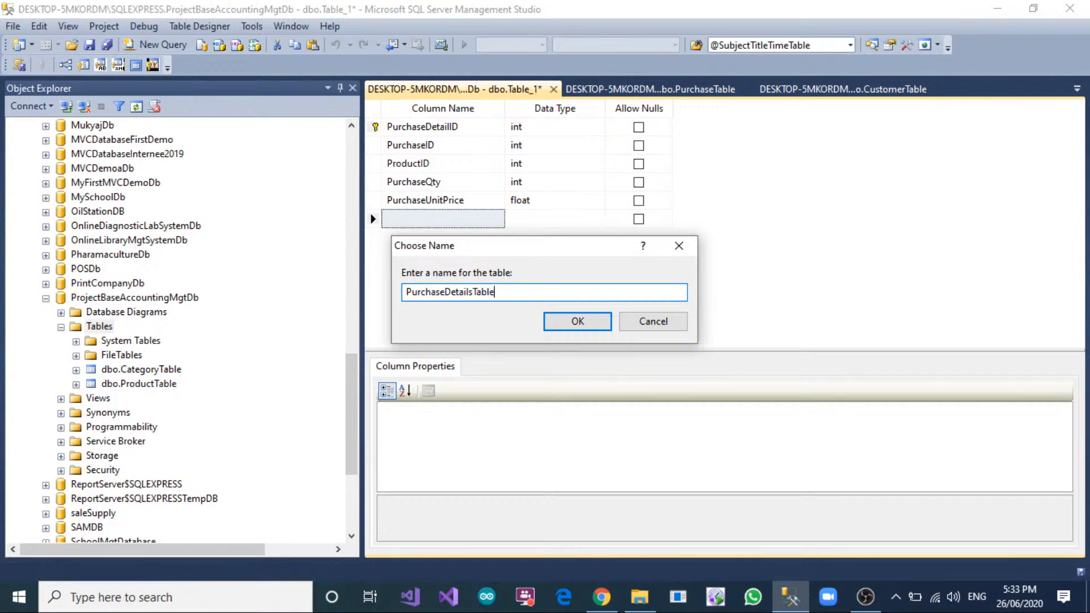
click(577, 320)
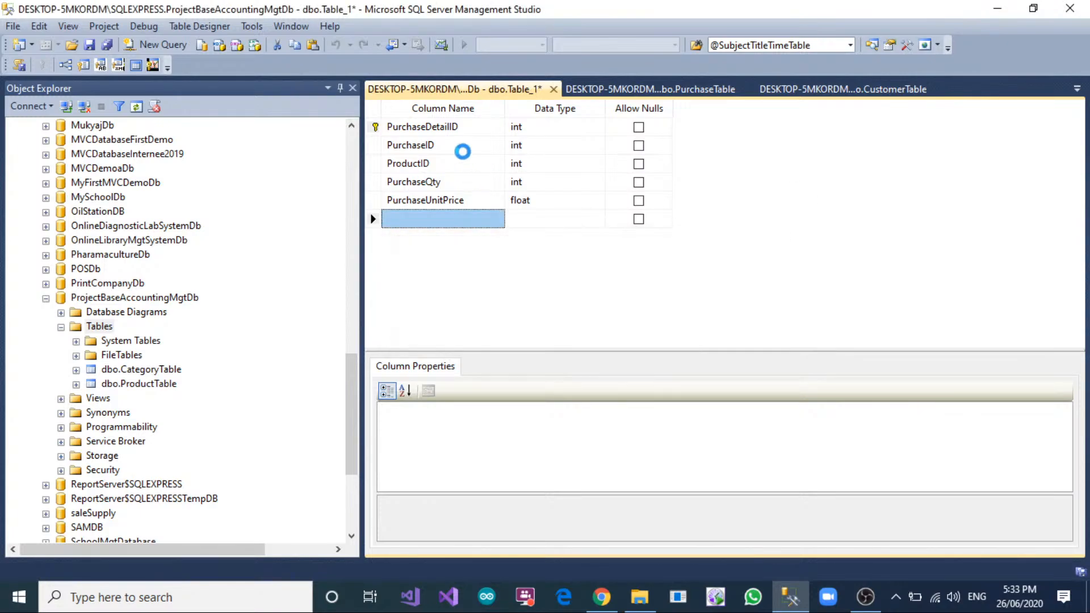
Add a new foreign key relationship to PurchaseTable and open its Tables And Columns Specification.
click(649, 96)
click(375, 145)
right_click(378, 146)
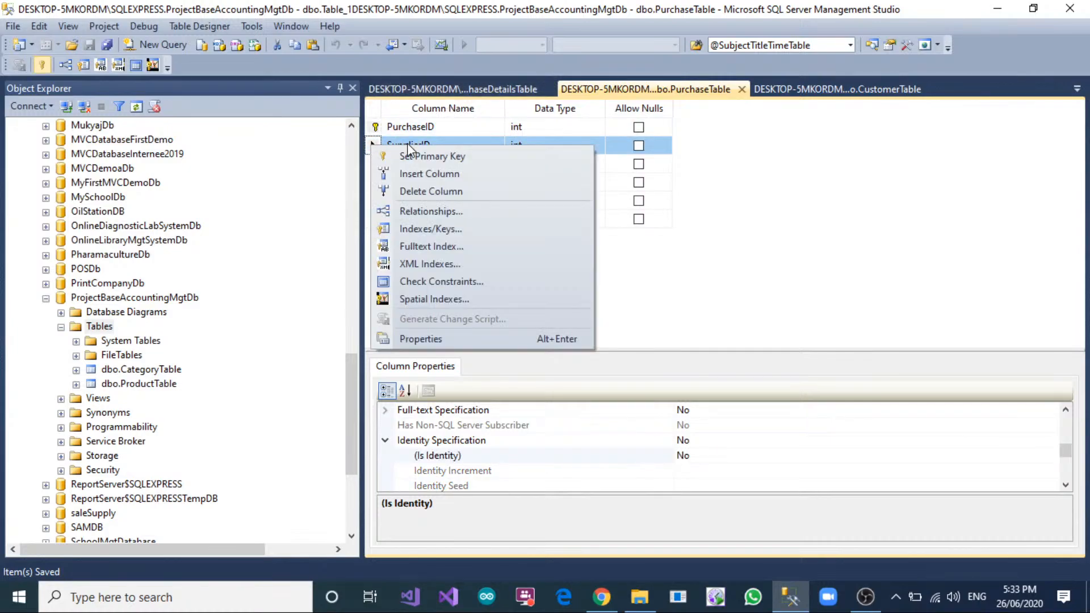
click(435, 211)
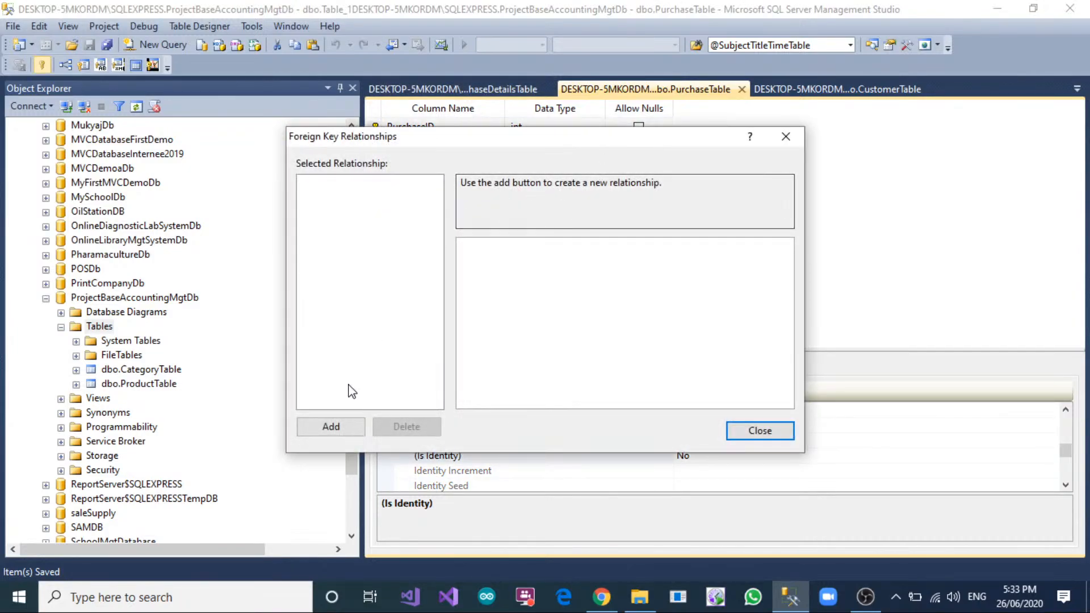
click(330, 427)
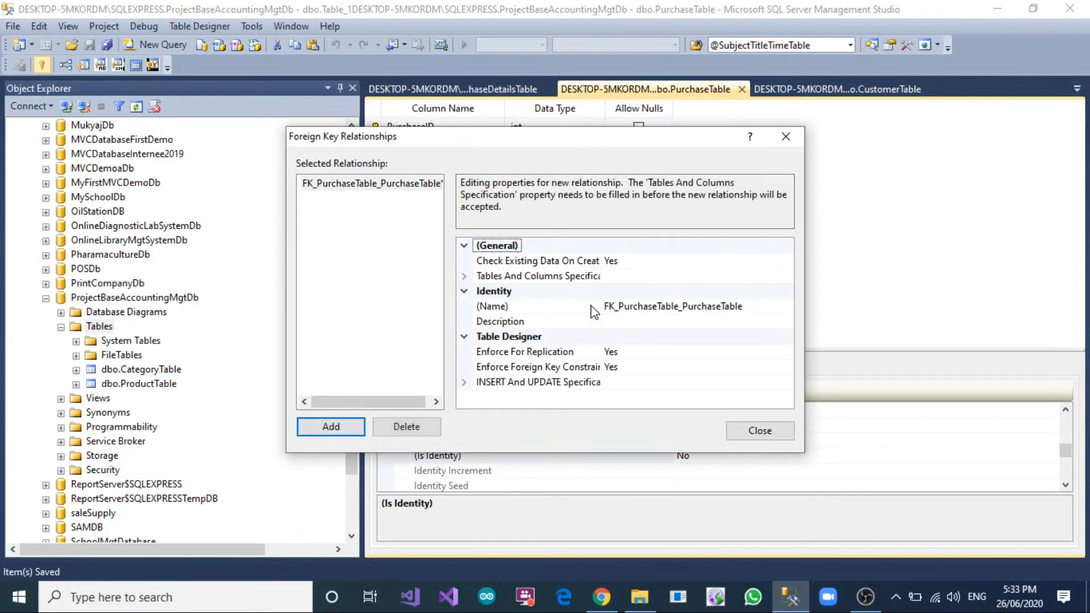
click(763, 278)
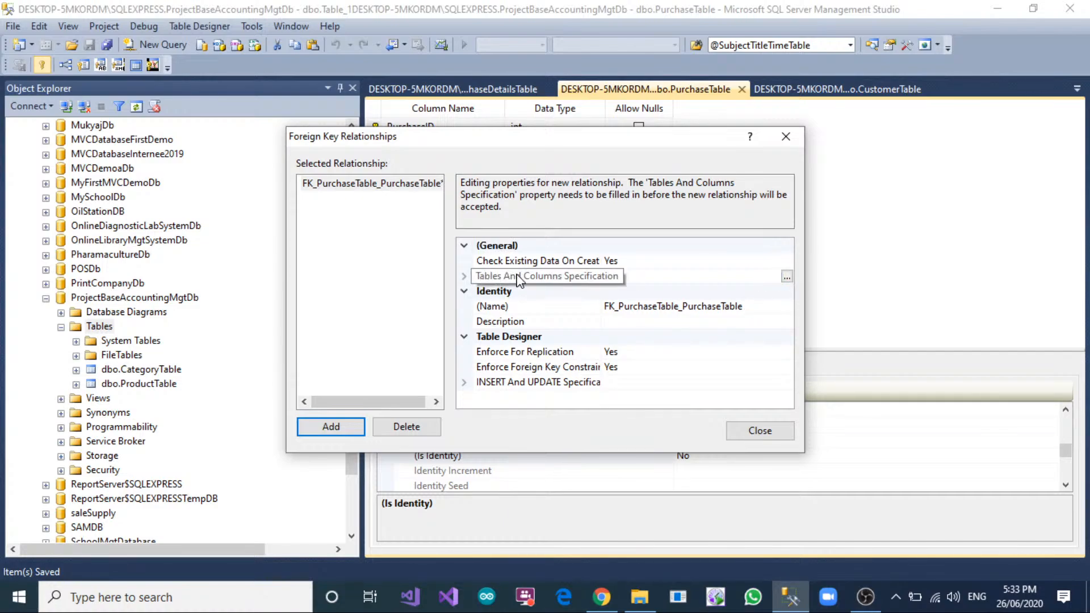
click(787, 275)
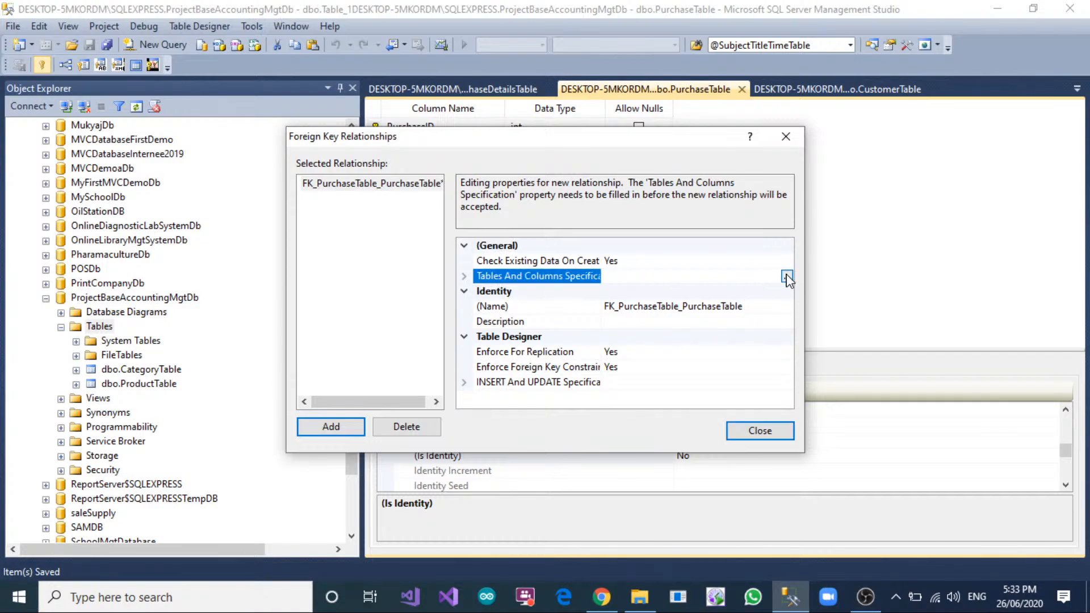
Relate SupplierID of SupplierTable as the primary key to SupplierID of PurchaseTable as the foreign key.
click(421, 236)
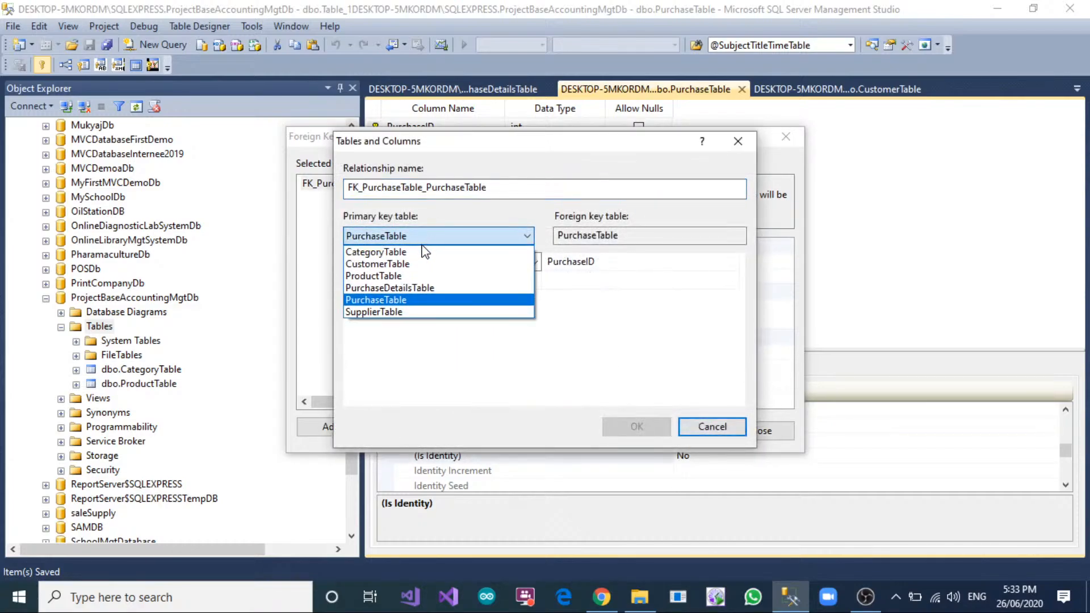
click(398, 312)
click(446, 262)
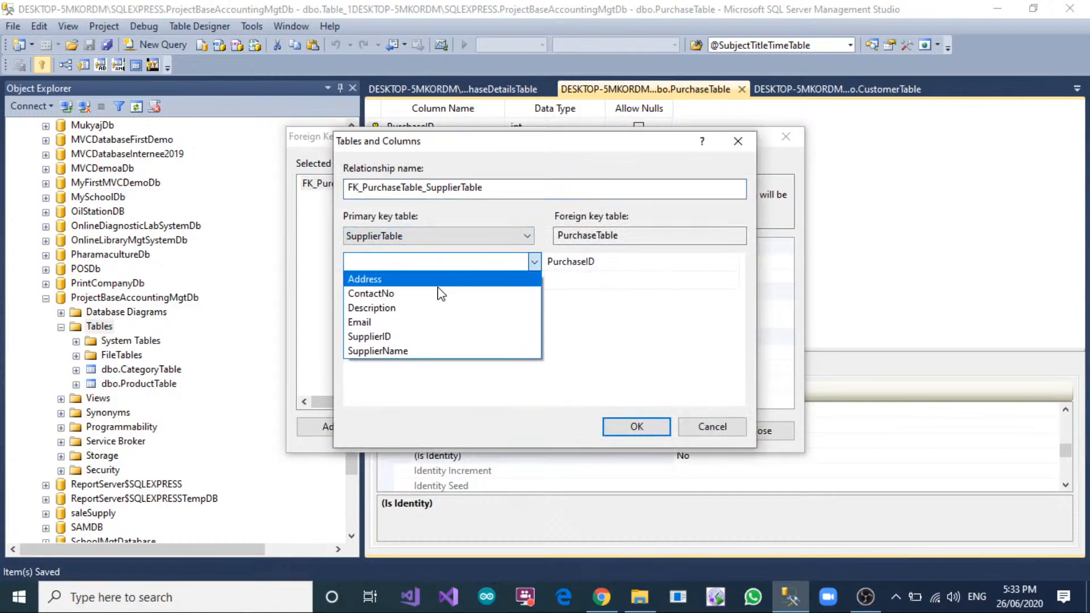
click(434, 336)
click(585, 263)
click(584, 263)
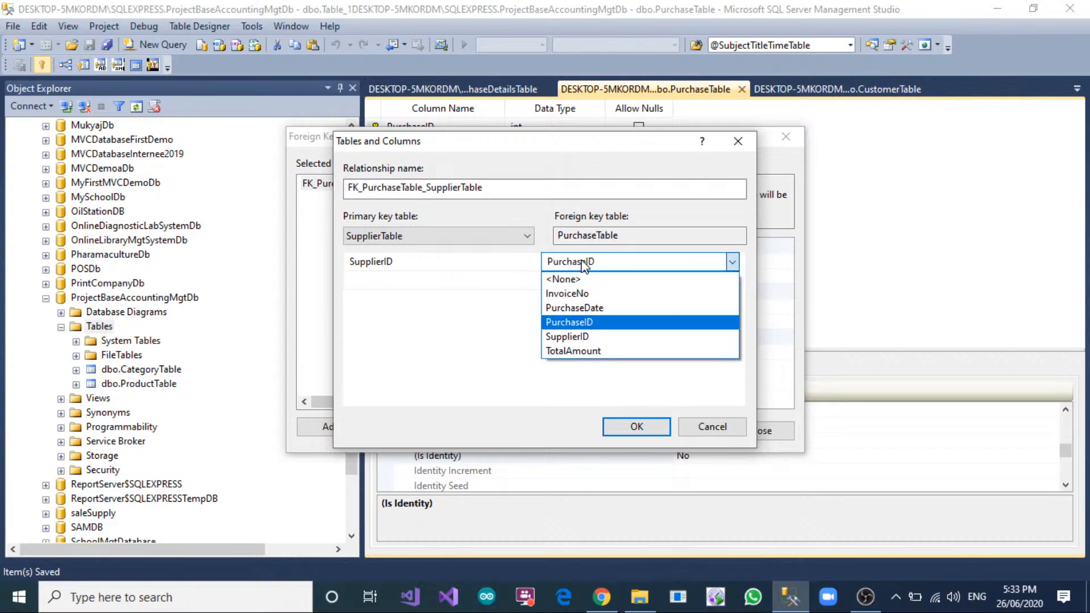
click(585, 336)
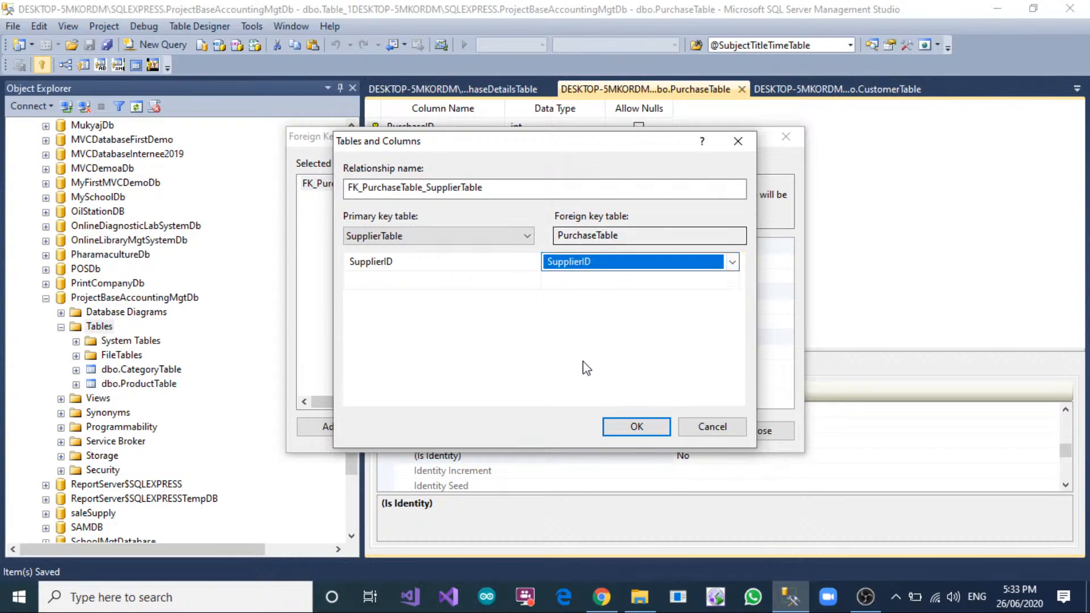
click(644, 427)
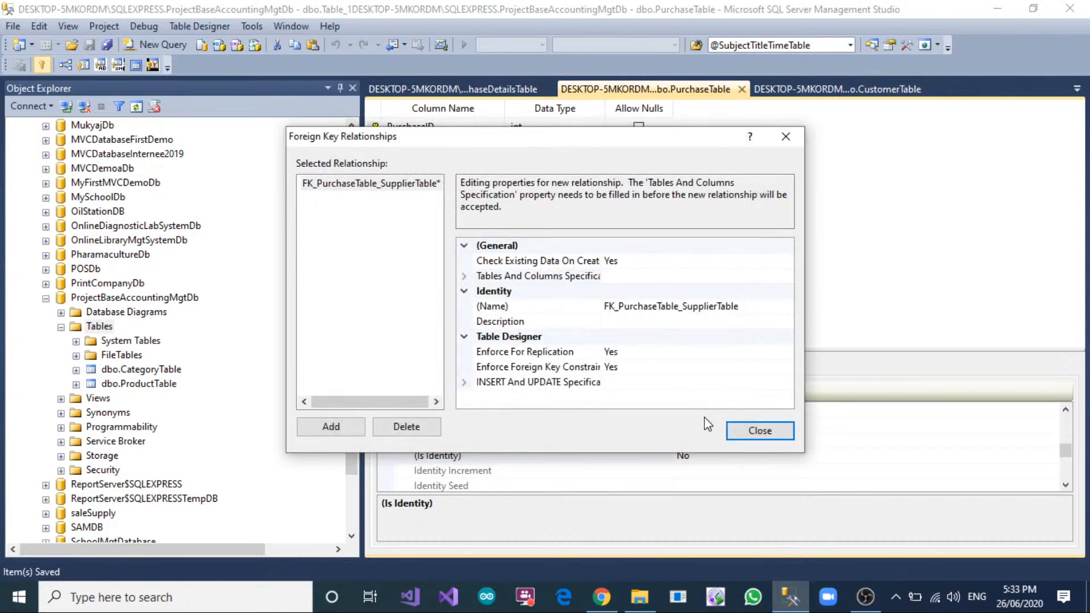
Close the foreign key relationships and save PurchaseTable.
click(758, 430)
right_click(677, 92)
click(685, 95)
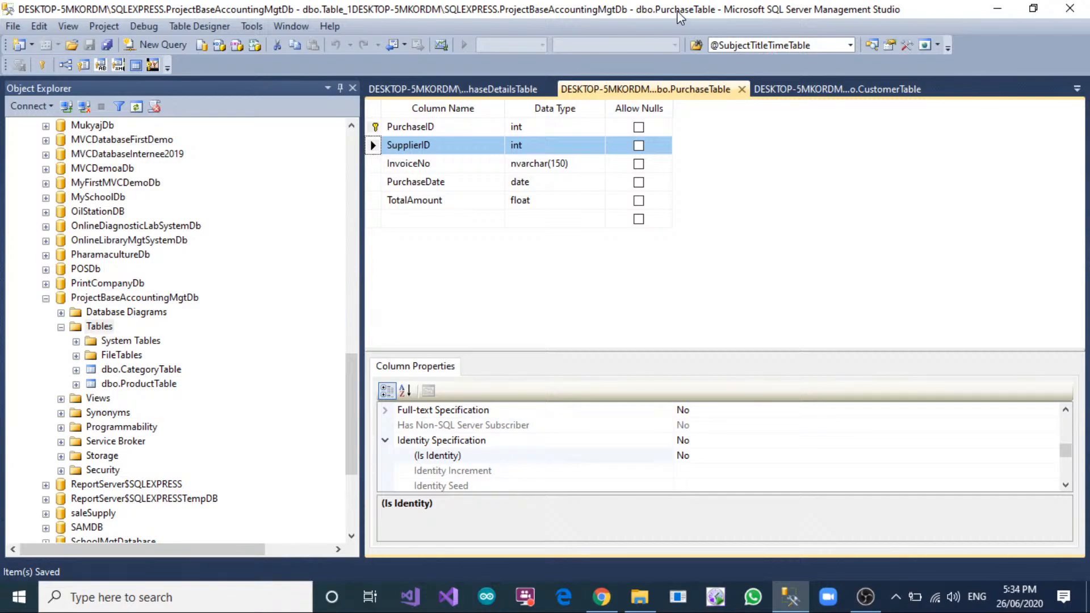
Add a new foreign key relationship to PurchaseDetailsTable and open its Tables And Columns Specification.
click(463, 89)
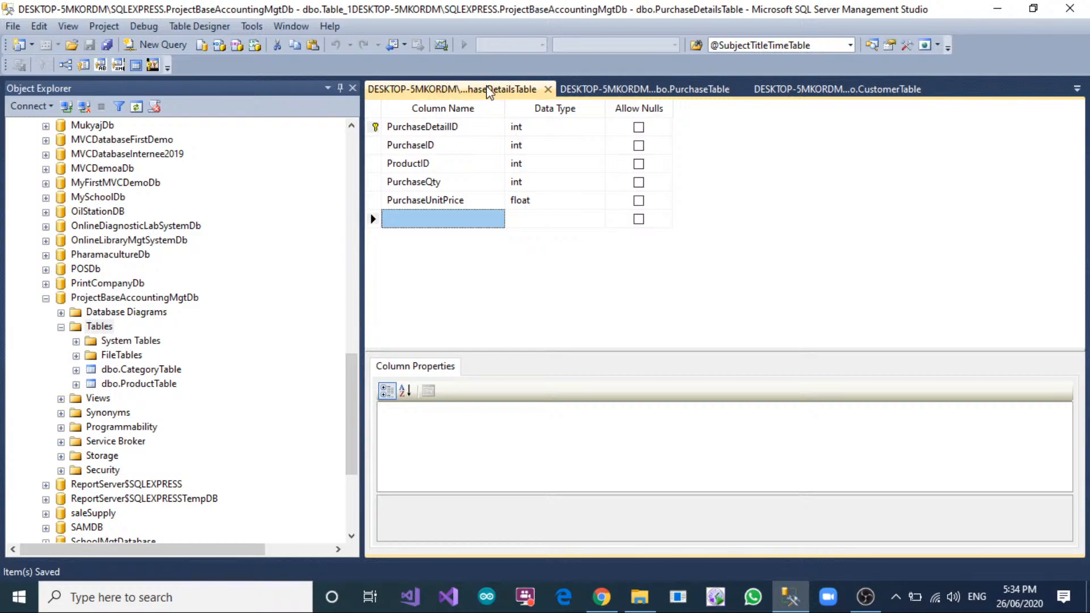
click(374, 147)
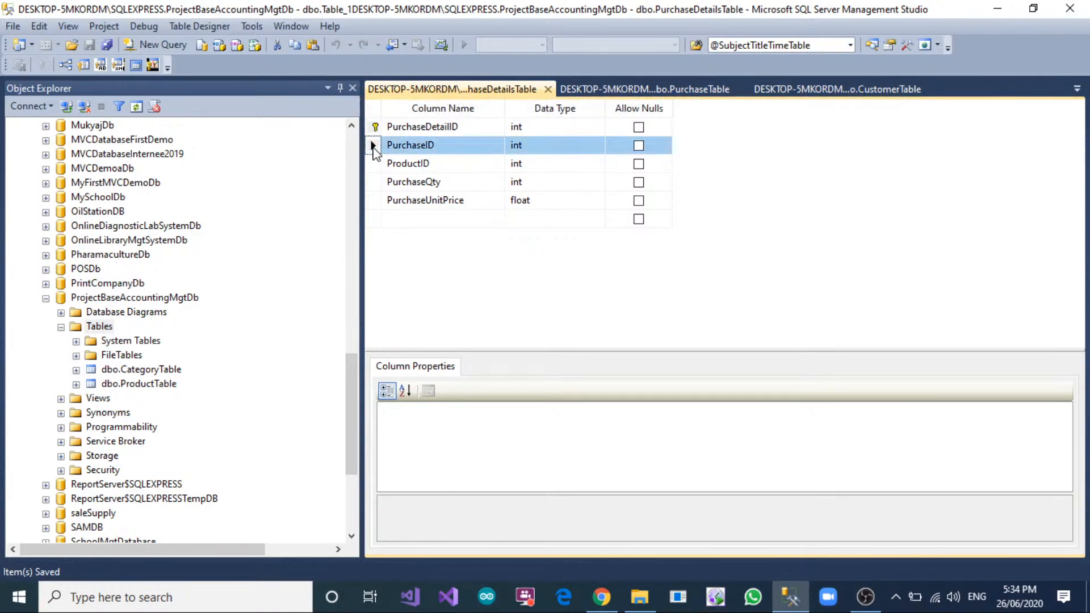
right_click(373, 148)
click(414, 212)
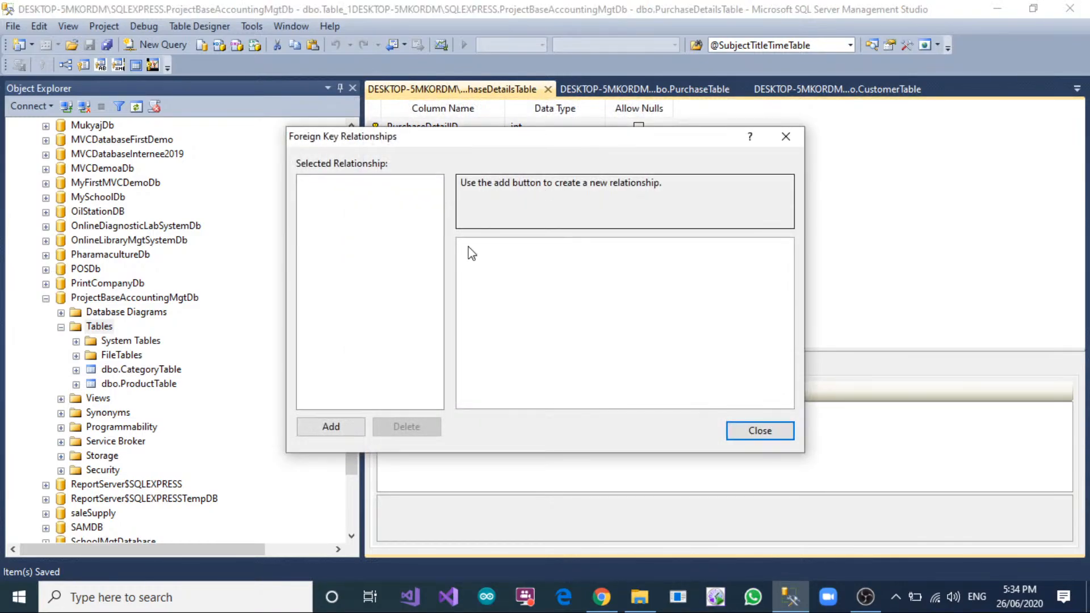
click(343, 426)
click(782, 274)
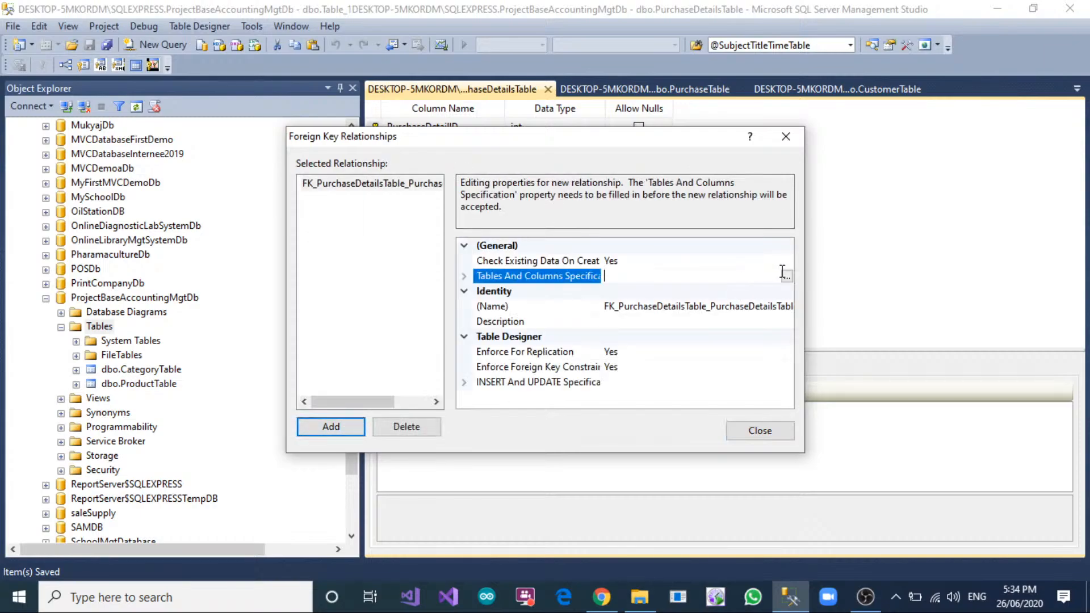
click(786, 275)
Relate PurchaseID of PurchaseTable as the primary key to PurchaseID of PurchaseDetailsTable as the foreign key.
click(457, 238)
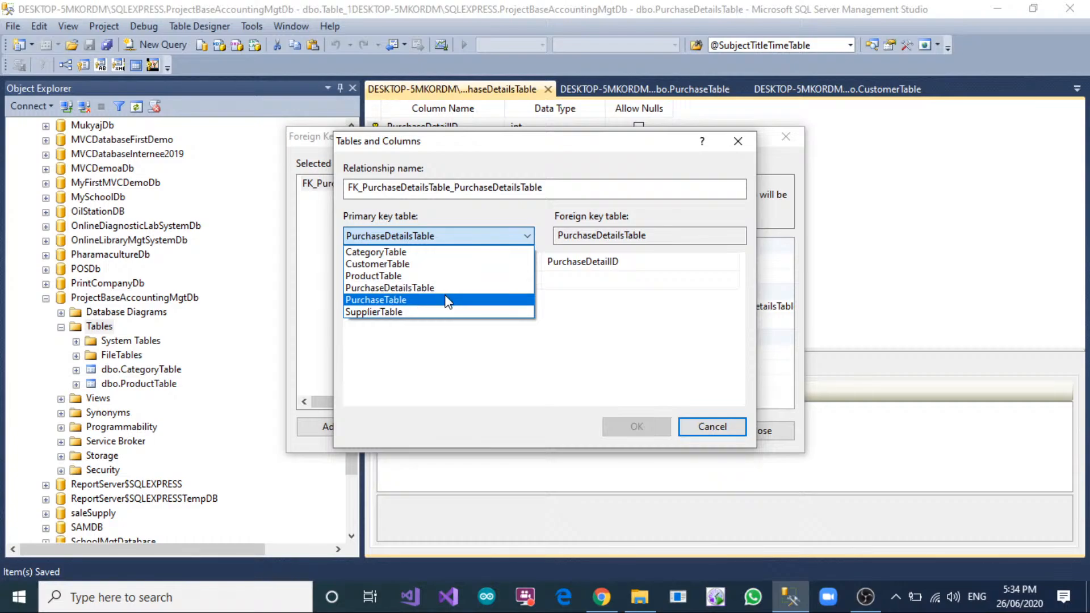
click(446, 299)
click(454, 263)
click(441, 322)
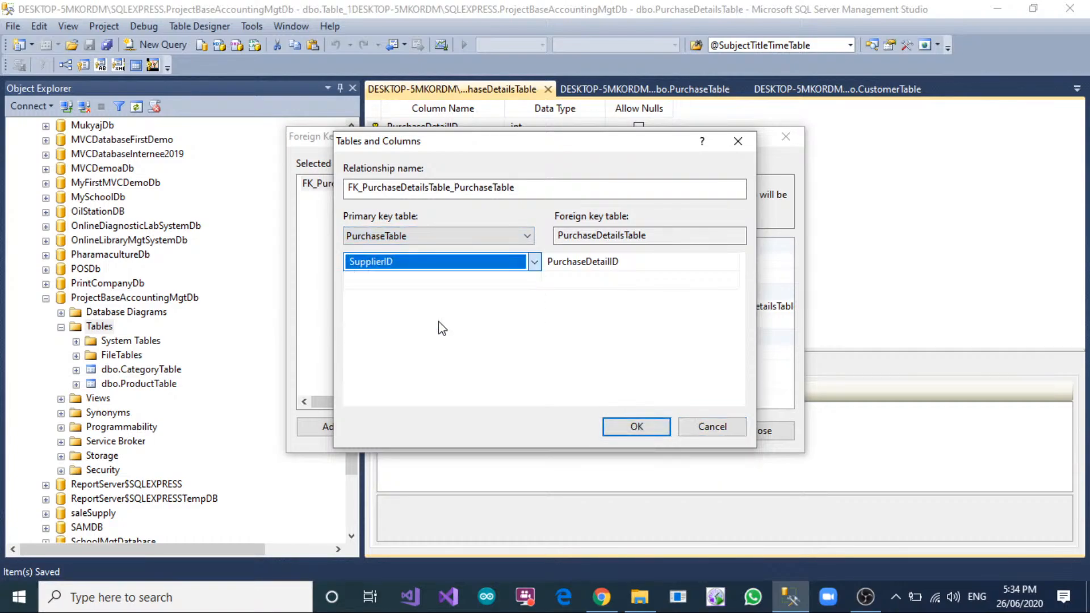
click(457, 262)
click(435, 309)
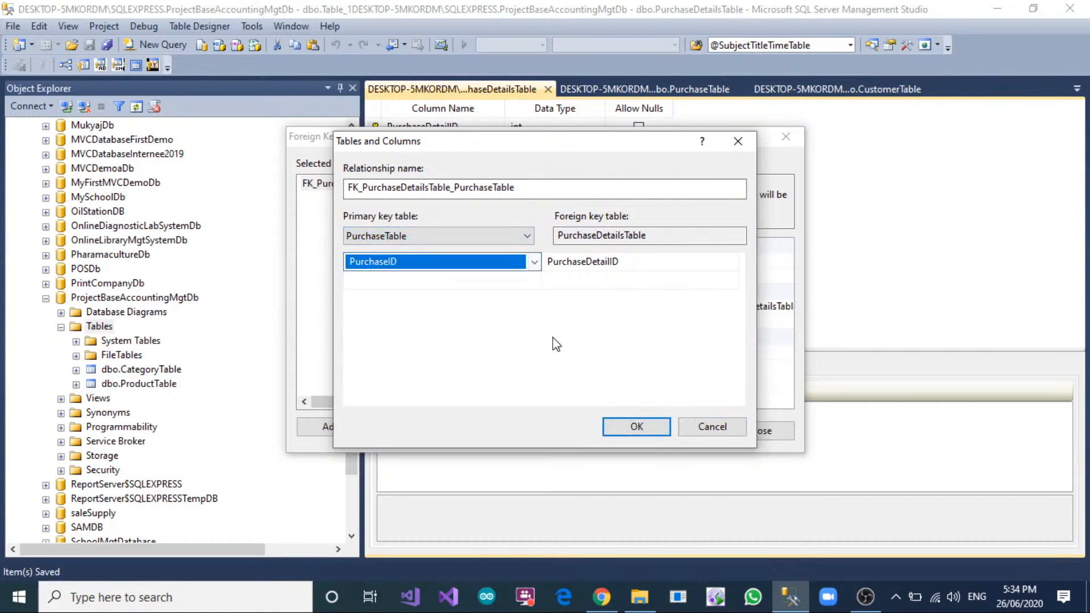
click(634, 264)
click(629, 299)
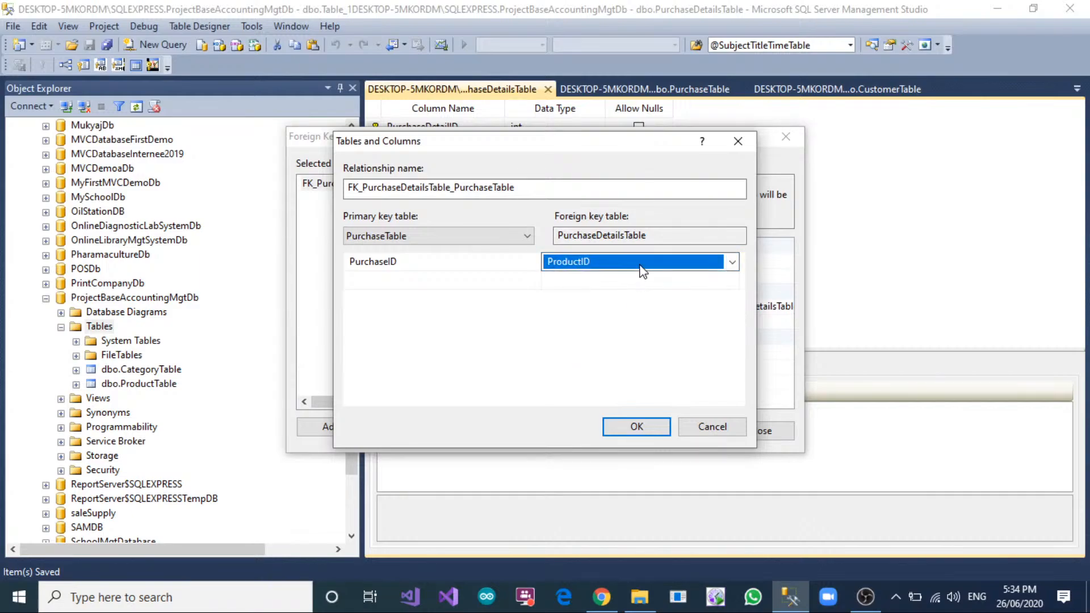
click(643, 266)
click(642, 322)
click(649, 426)
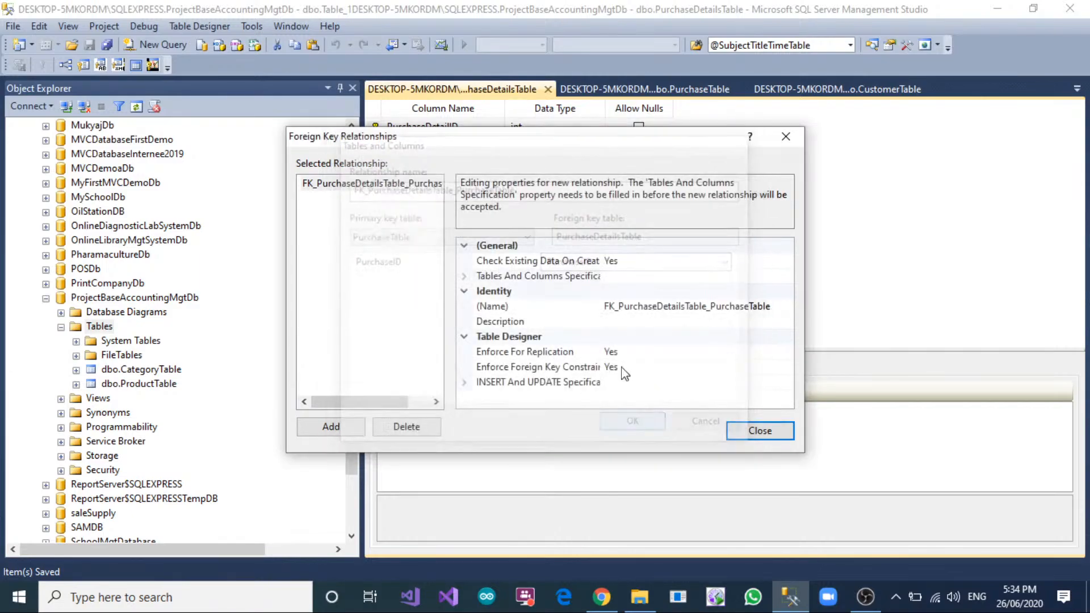
Add a second relationship linking ProductID of ProductTable as the primary key to ProductID of PurchaseDetailsTable as the foreign key.
click(335, 430)
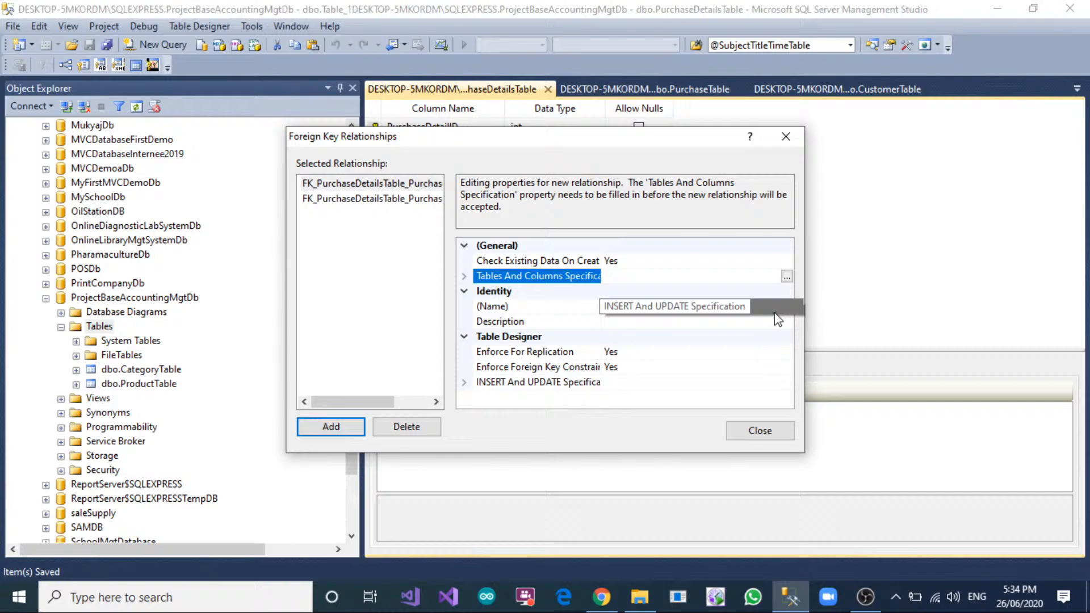
click(787, 277)
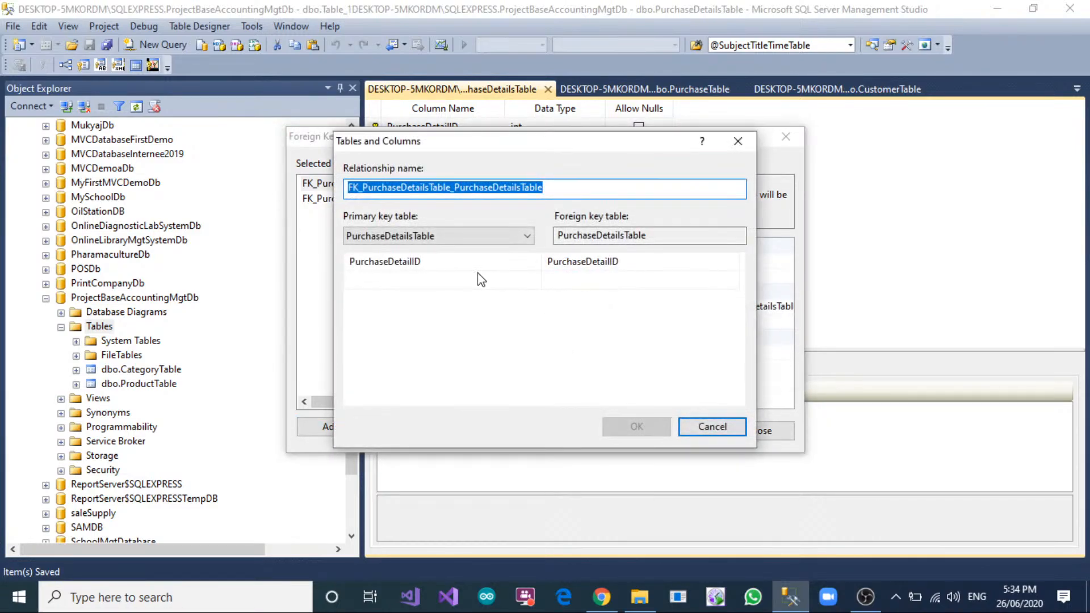
click(463, 238)
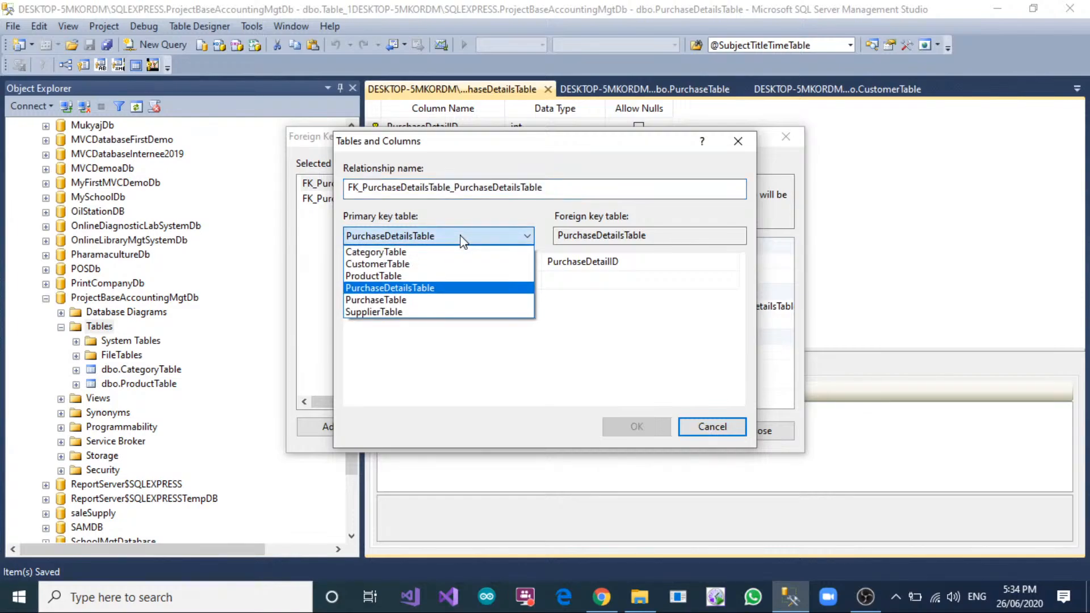
click(404, 276)
click(413, 267)
click(416, 271)
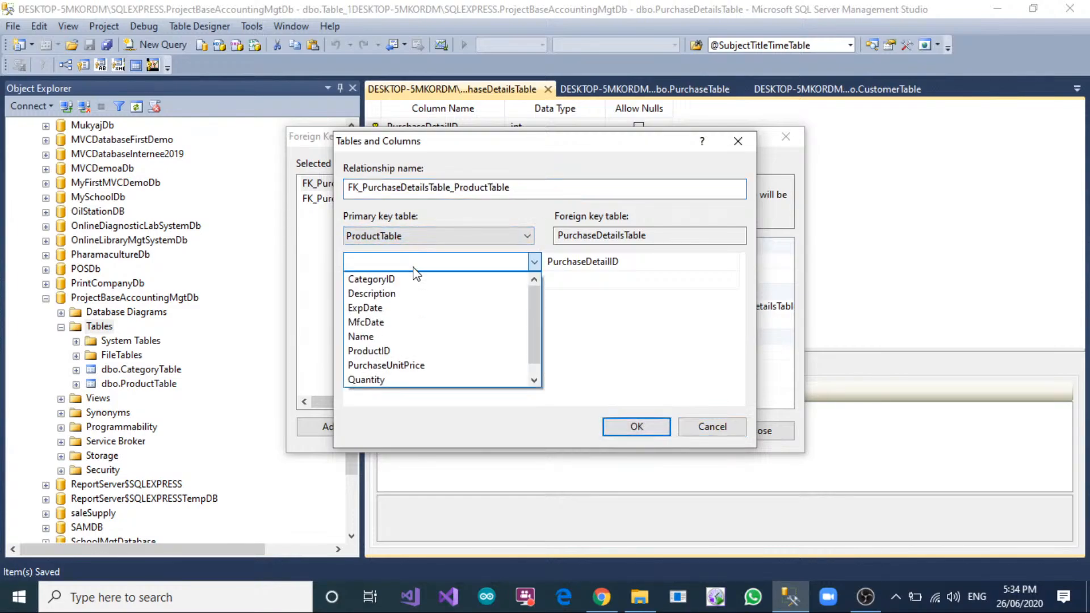
click(416, 352)
click(633, 265)
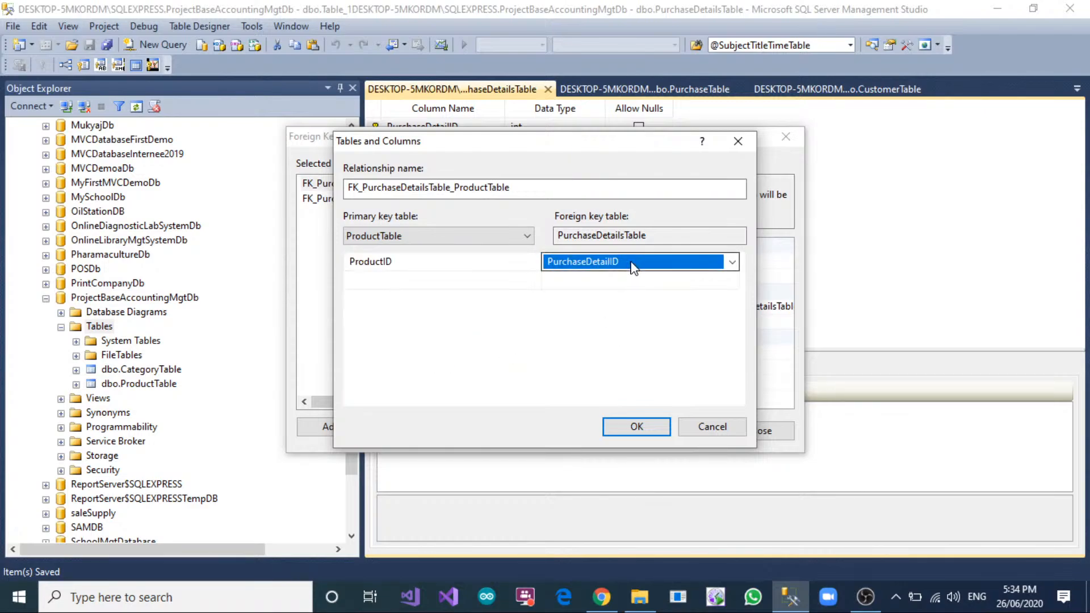
click(634, 266)
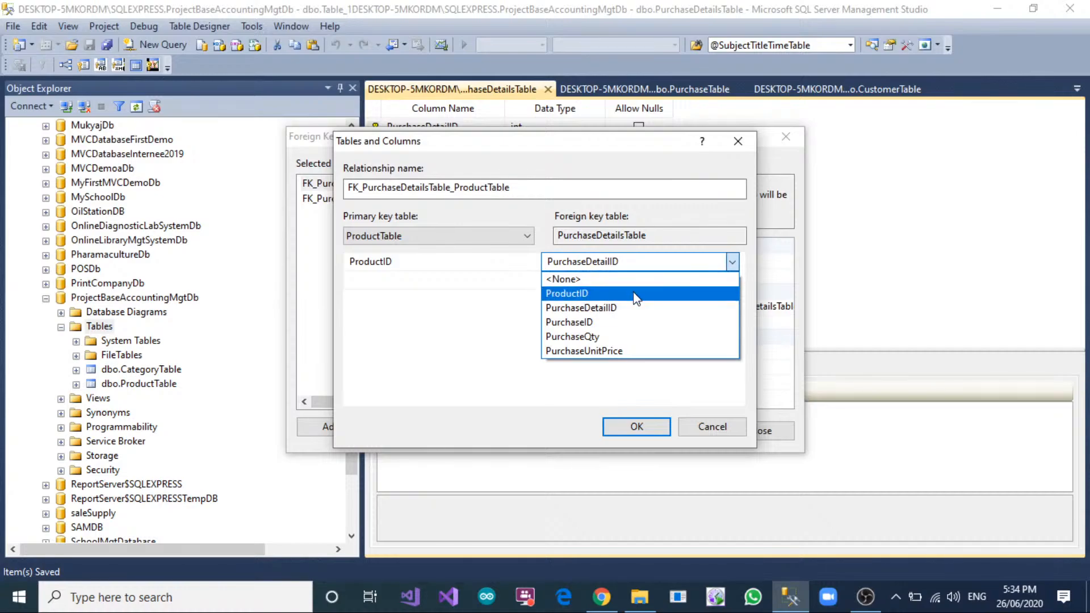
click(634, 294)
click(636, 426)
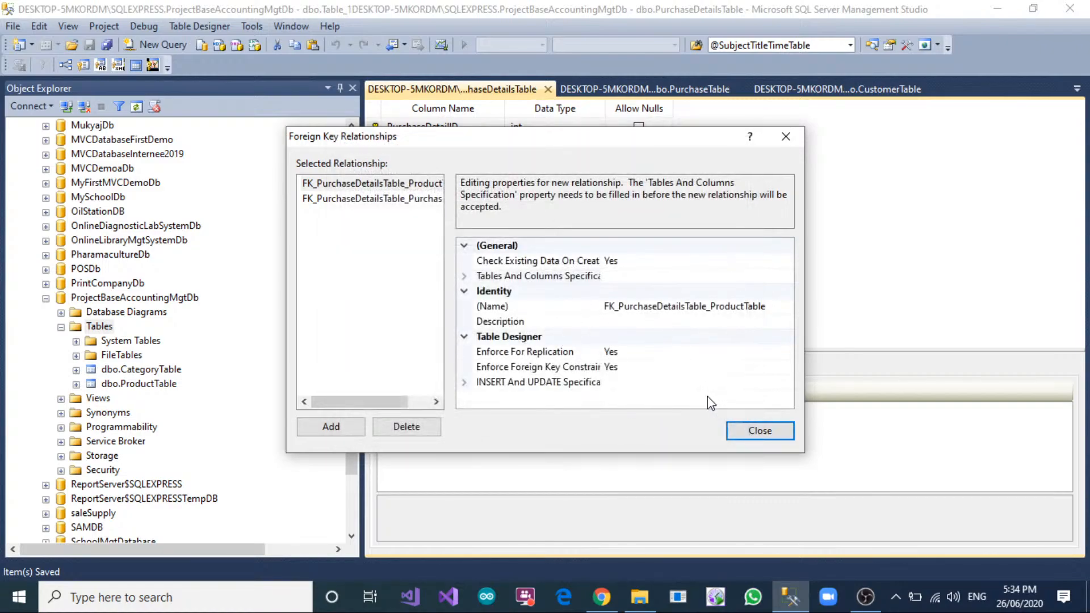
Close the foreign key relationships and save PurchaseDetailsTable.
click(738, 430)
right_click(501, 90)
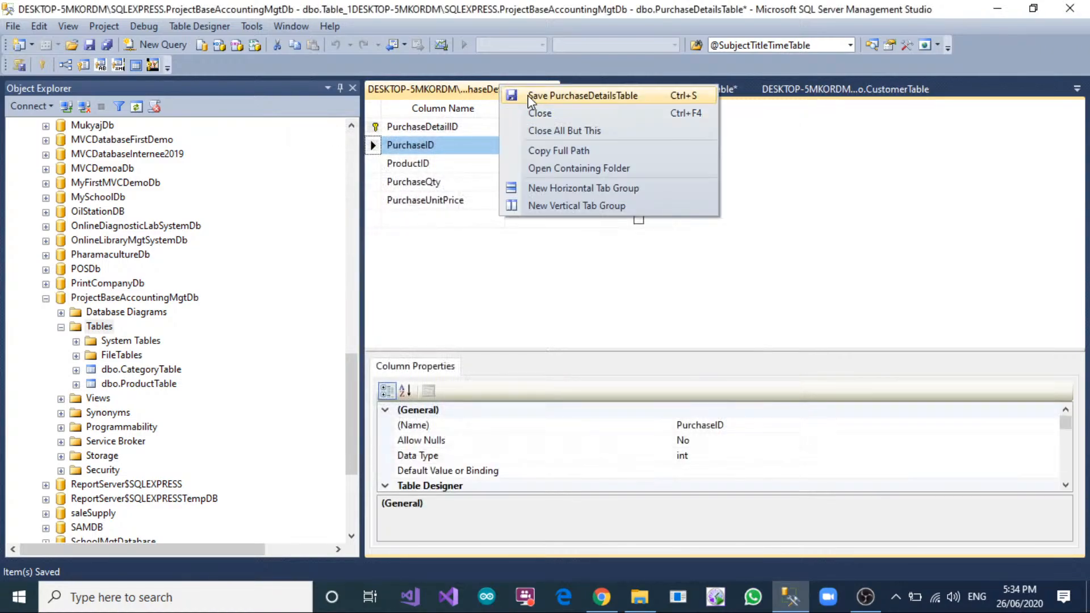
click(530, 97)
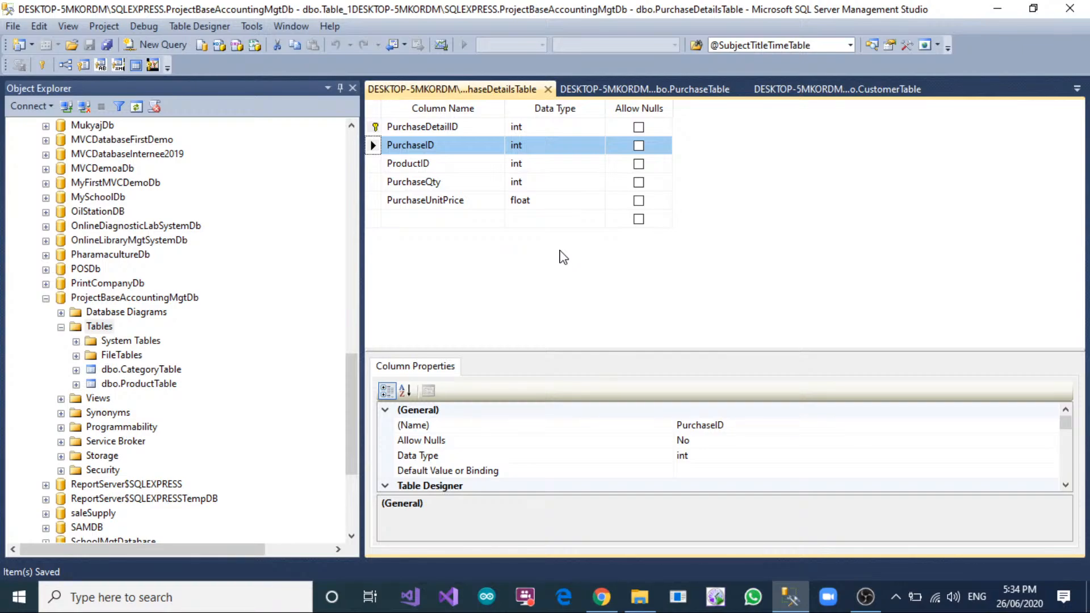
Create a new table in ProjectBaseAccountingMgtDb and add a non-null int column named SaleID.
right_click(101, 328)
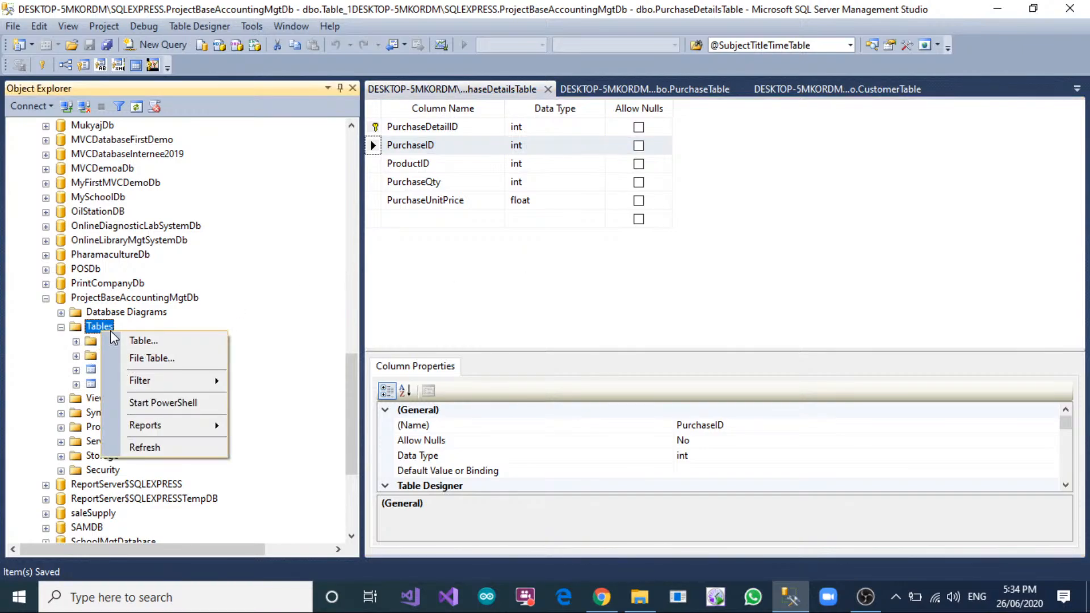
click(170, 340)
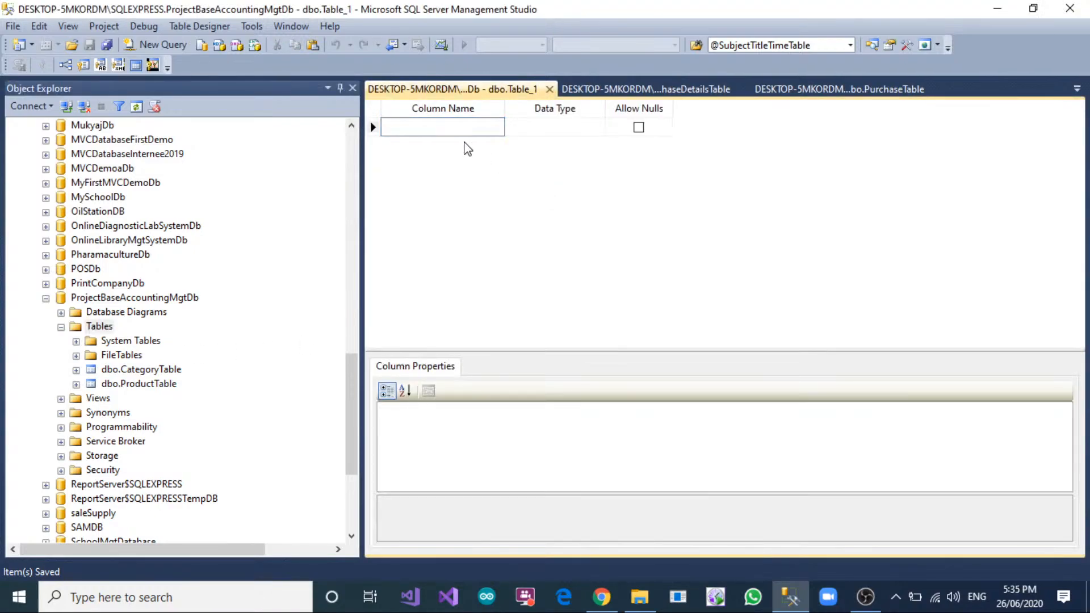
text(SaleID)
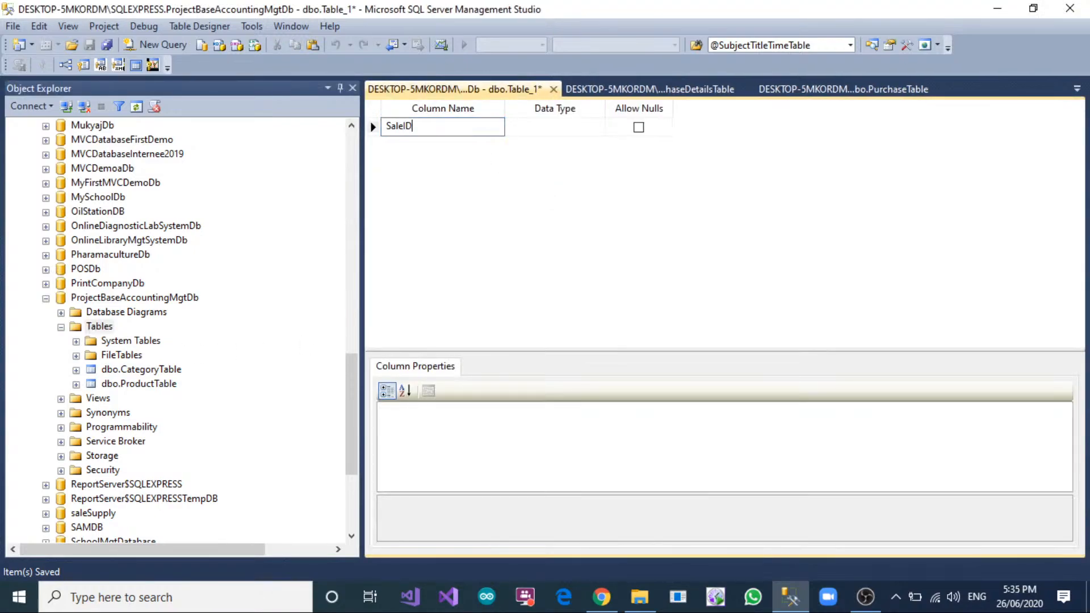
key(Tab)
Add a CustomerID column of type int that does not allow nulls.
click(466, 142)
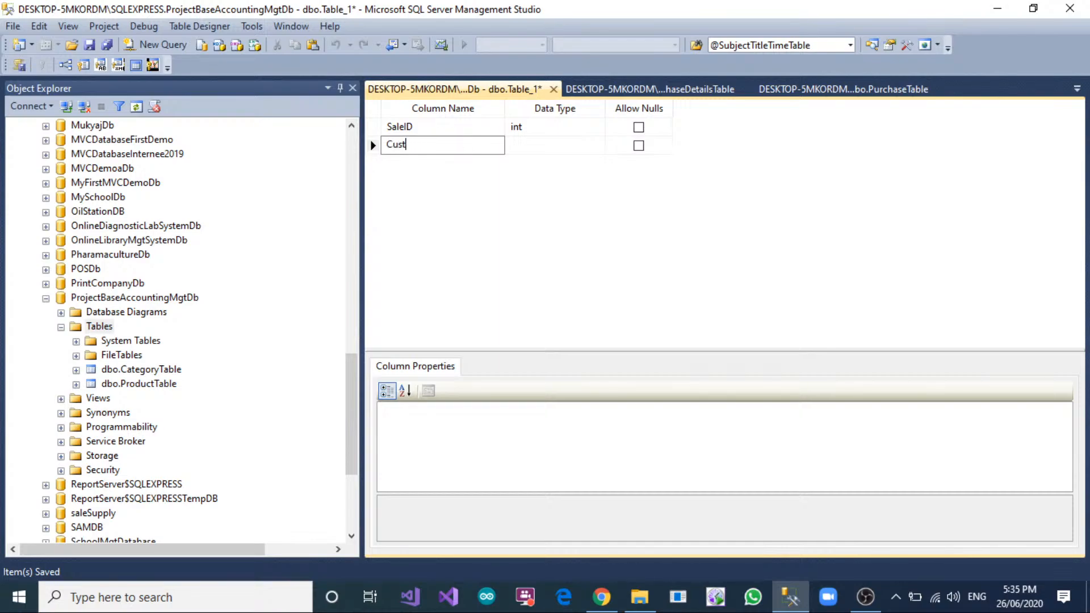
key(Tab)
text(int)
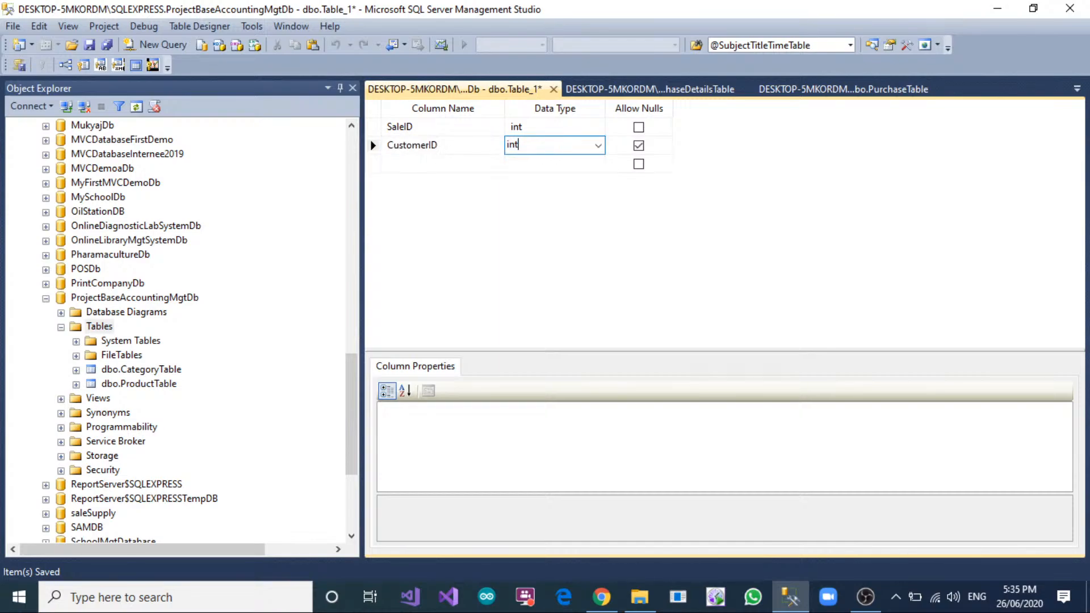
key(Tab)
key(space)
key(Tab)
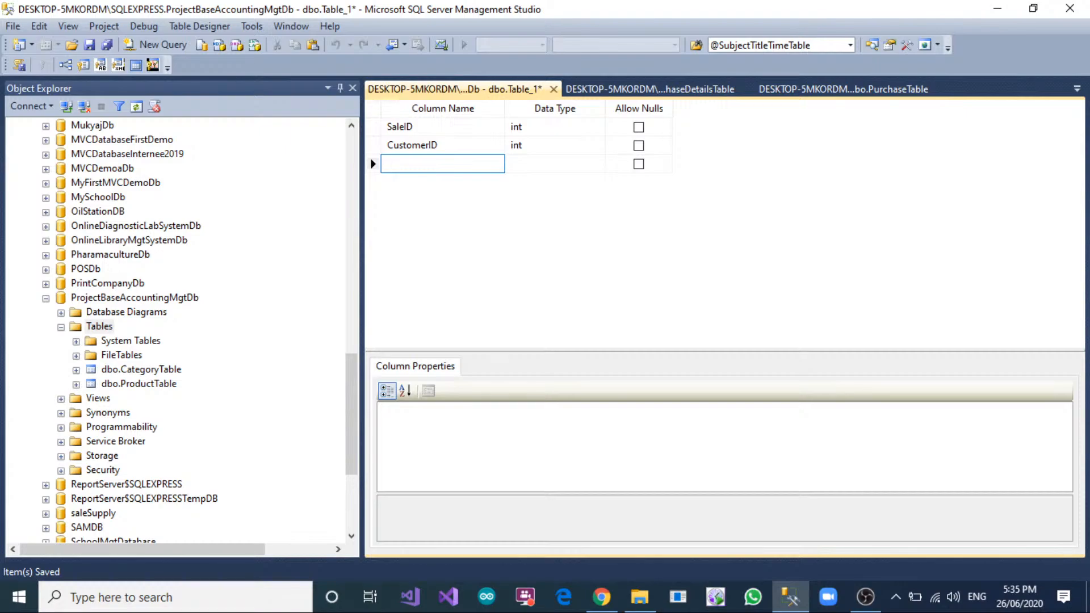
Following the PurchaseTable design, add an InvoiceNo column of type nvarchar(150) that does not allow nulls to the new table.
click(799, 89)
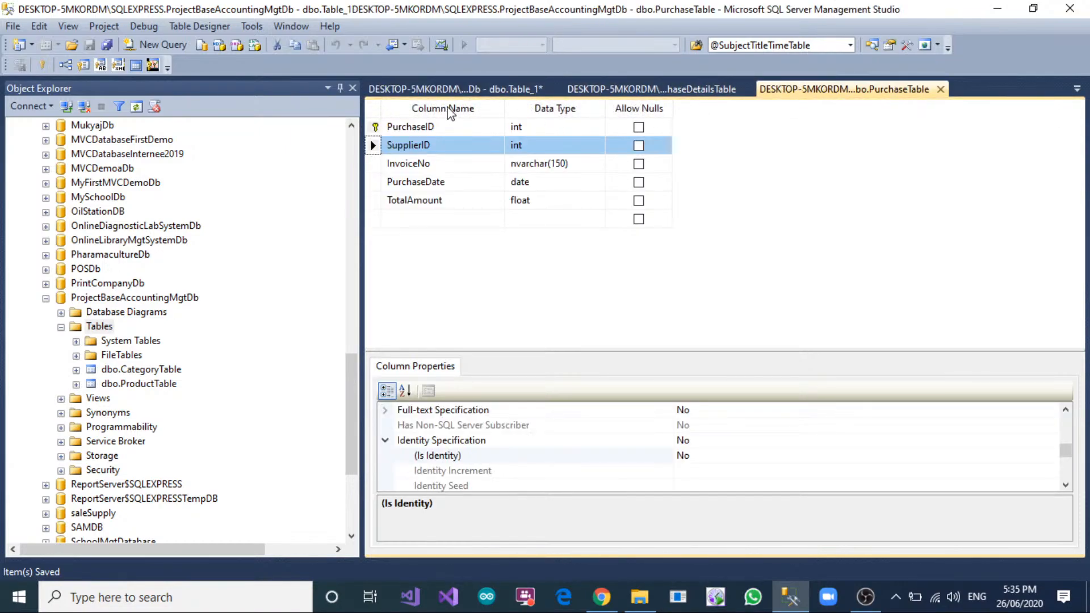
click(443, 90)
text(Invoic)
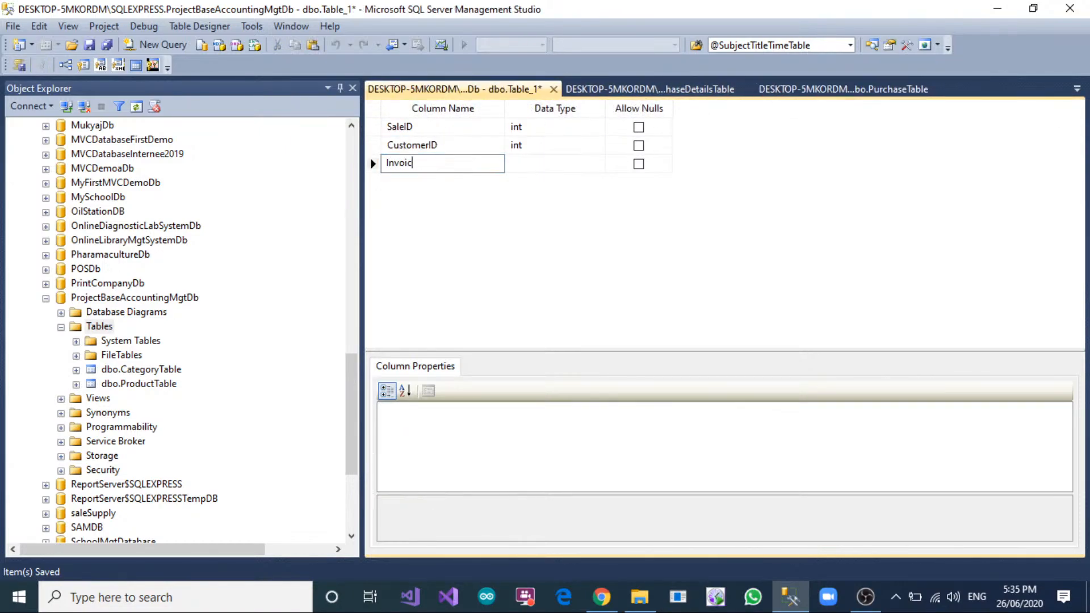
text(eNo)
key(Tab)
text(nvarchar)
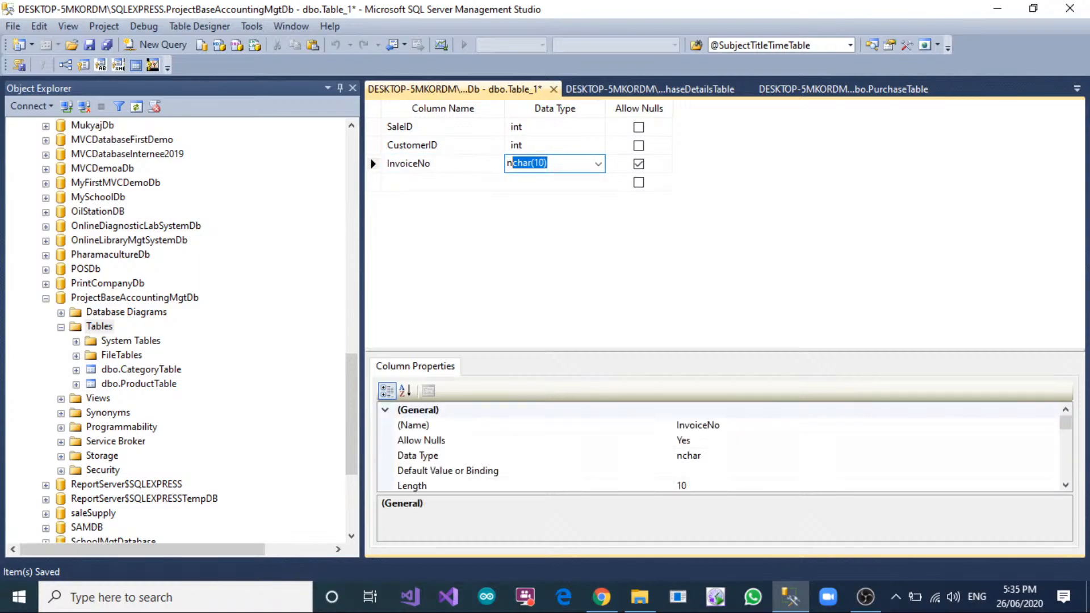
key(Left)
key(Left)
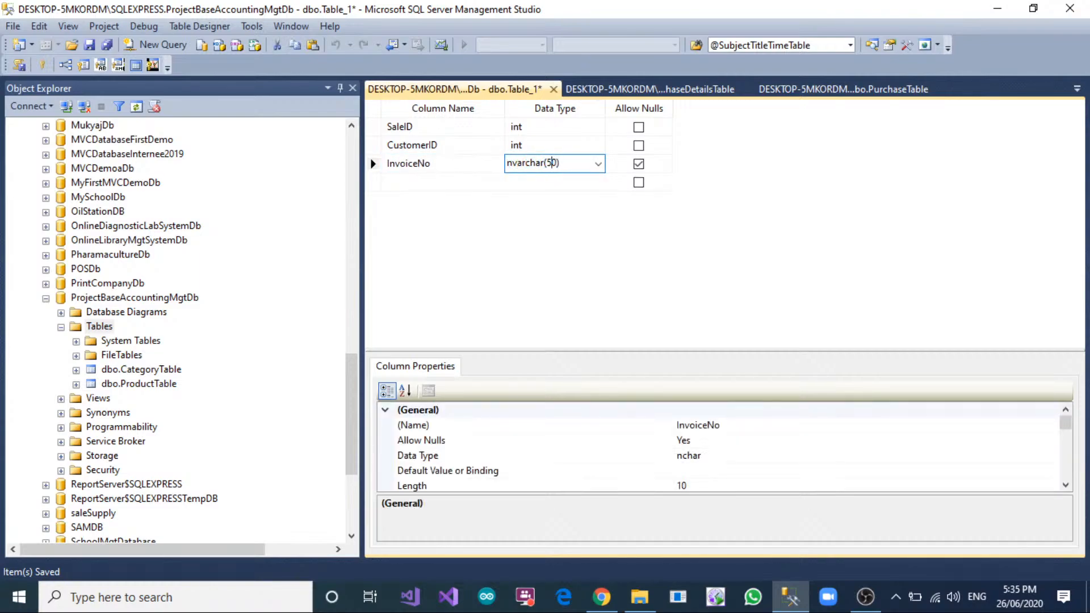
text(1)
key(Tab)
key(space)
key(Tab)
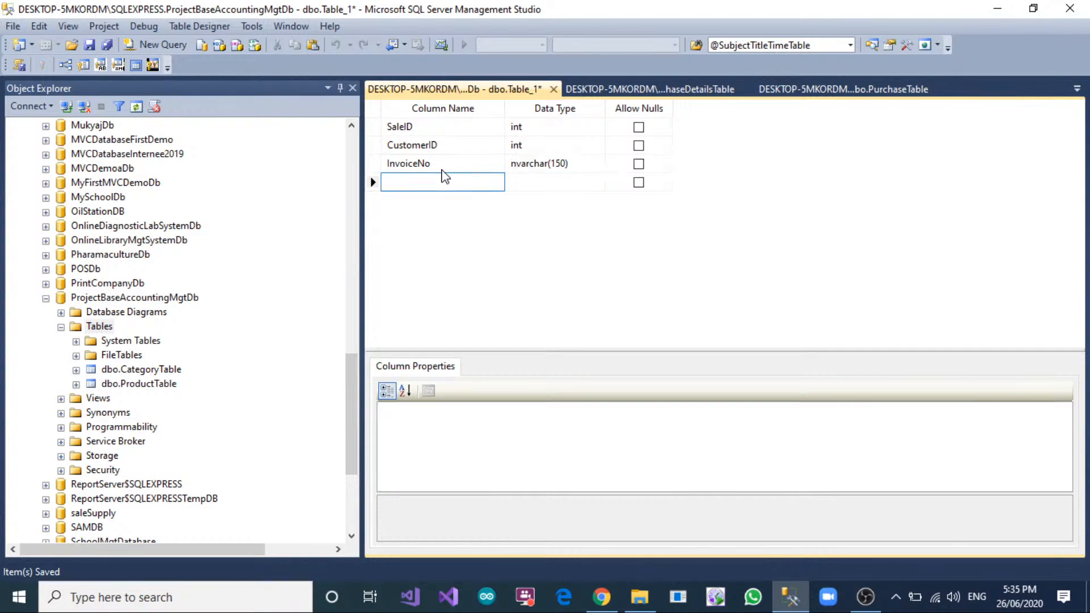
Add a SaleDate column of type date that does not allow nulls.
text(SaleDate)
key(Tab)
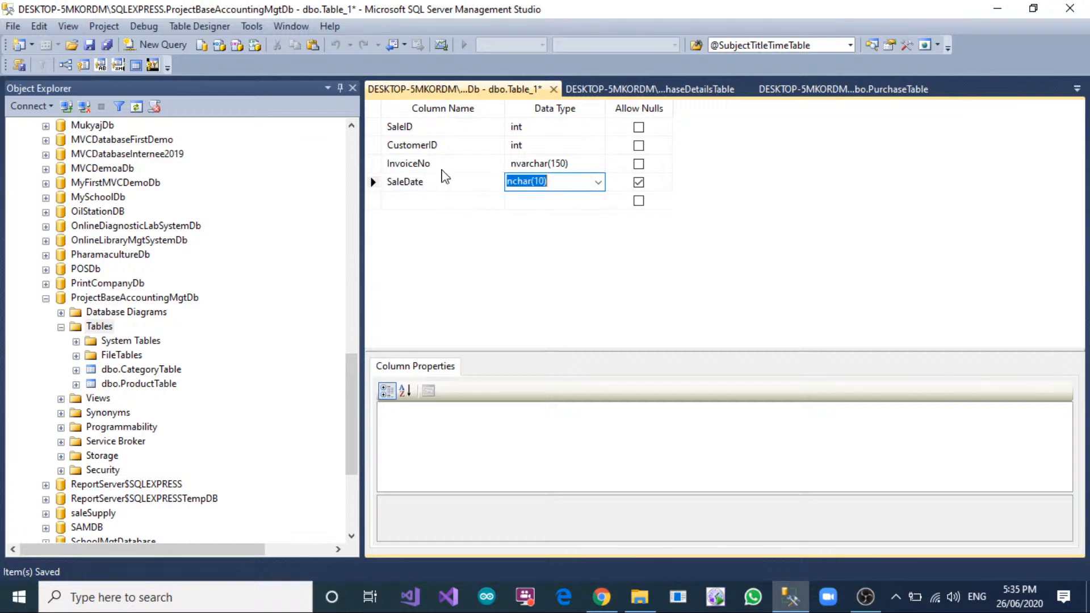
text(date)
key(Tab)
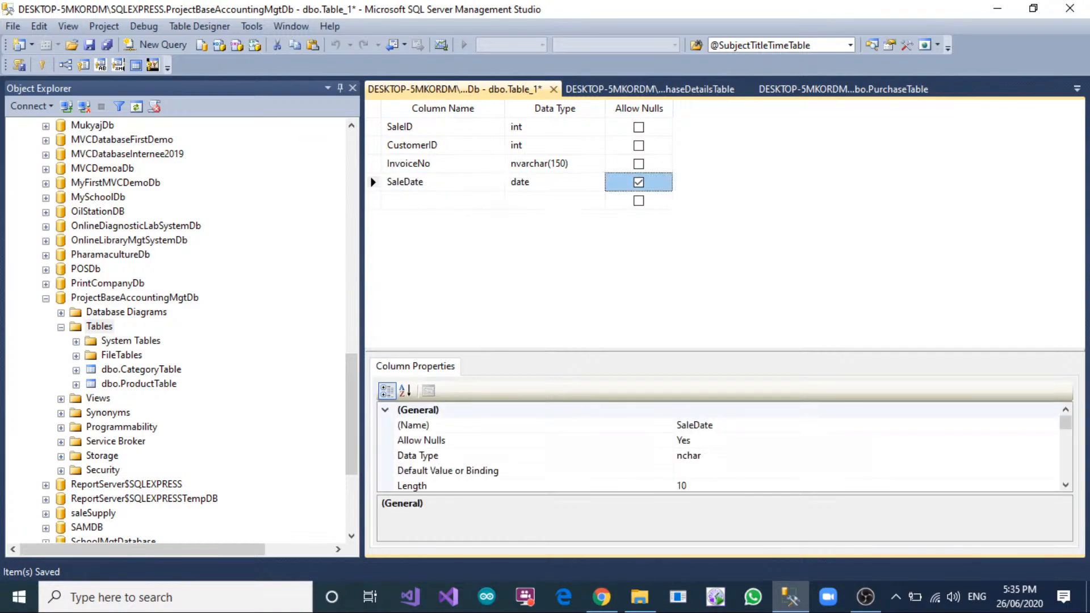
key(space)
key(Tab)
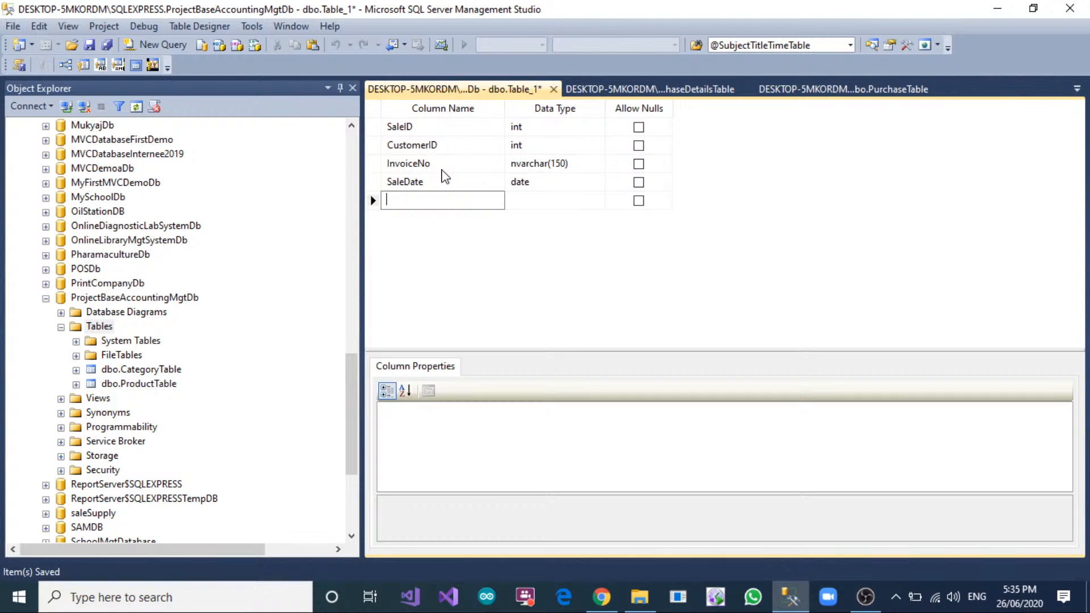
Add a TotalAmount column of type float that does not allow nulls.
text(TotalAmoutn)
key(Tab)
key(Tab)
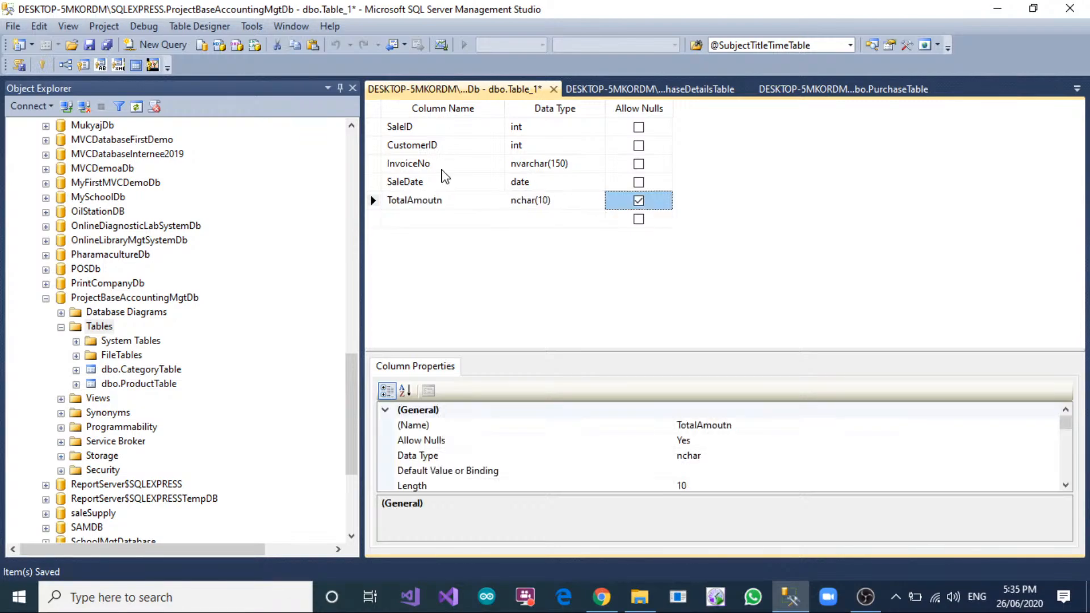
key(Tab)
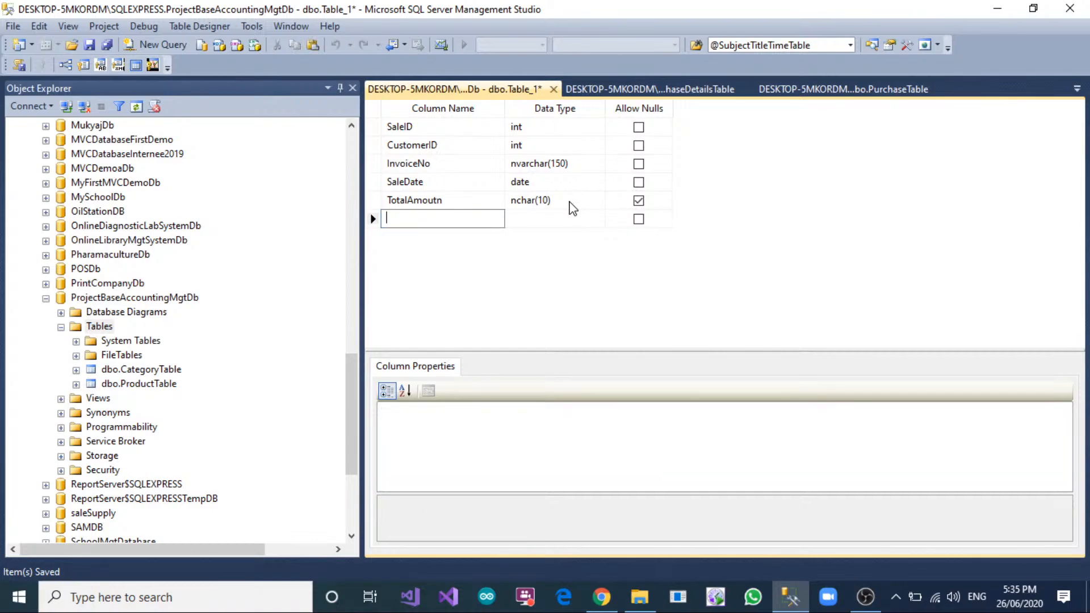
click(571, 202)
text(float)
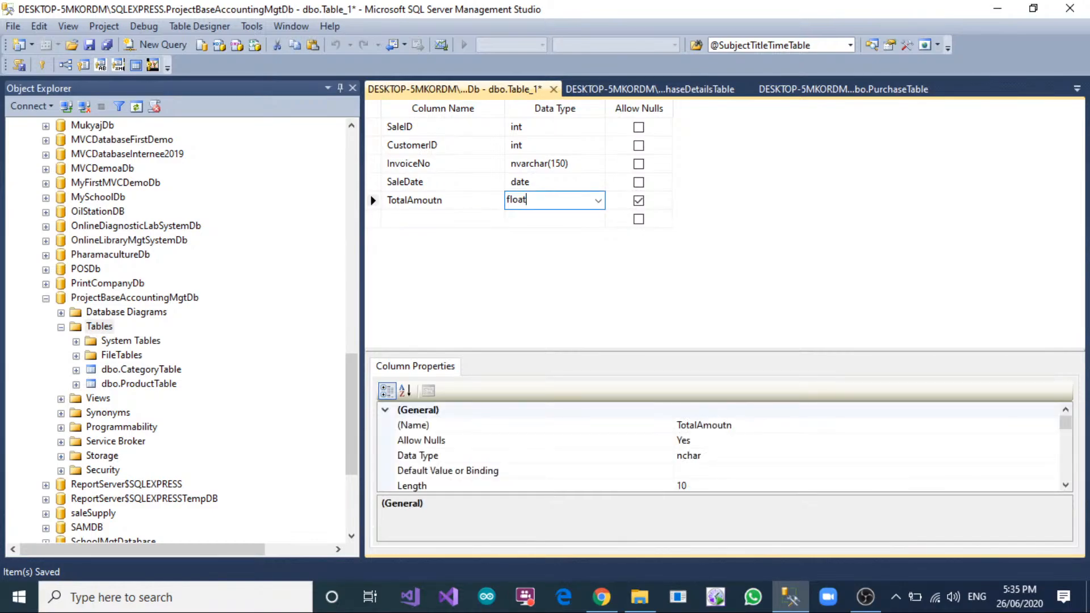
click(639, 200)
click(459, 199)
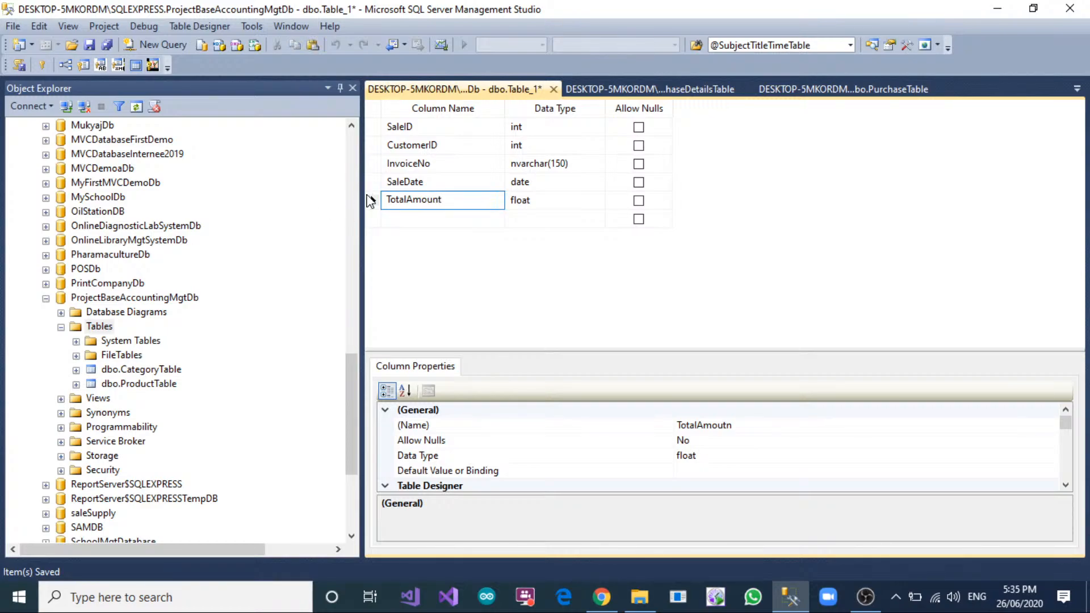
Set the default value of the TotalAmount column to 0.
click(373, 200)
click(725, 471)
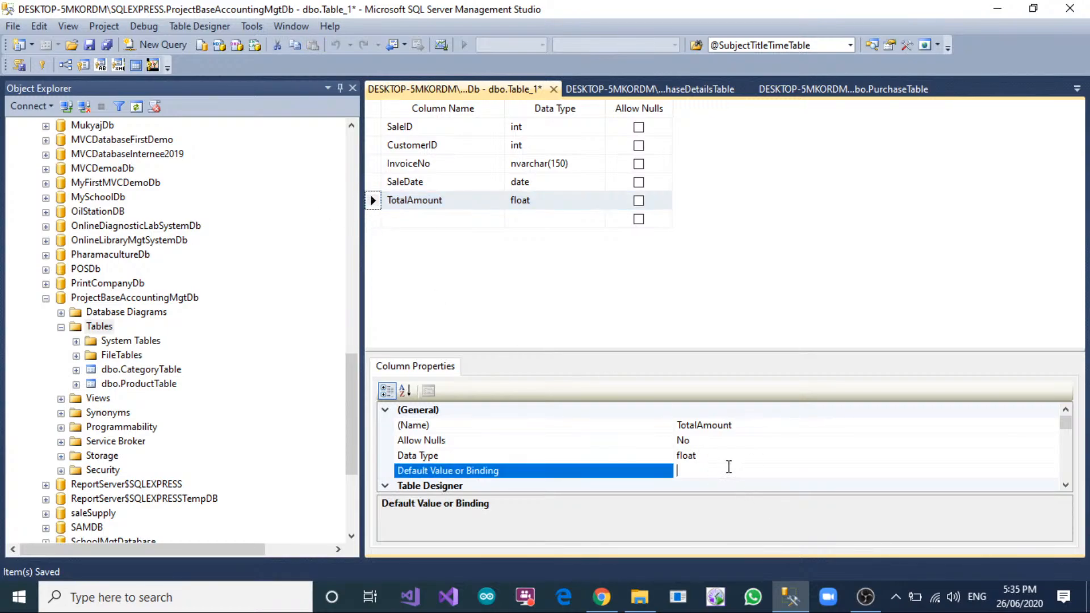
text(0)
click(499, 314)
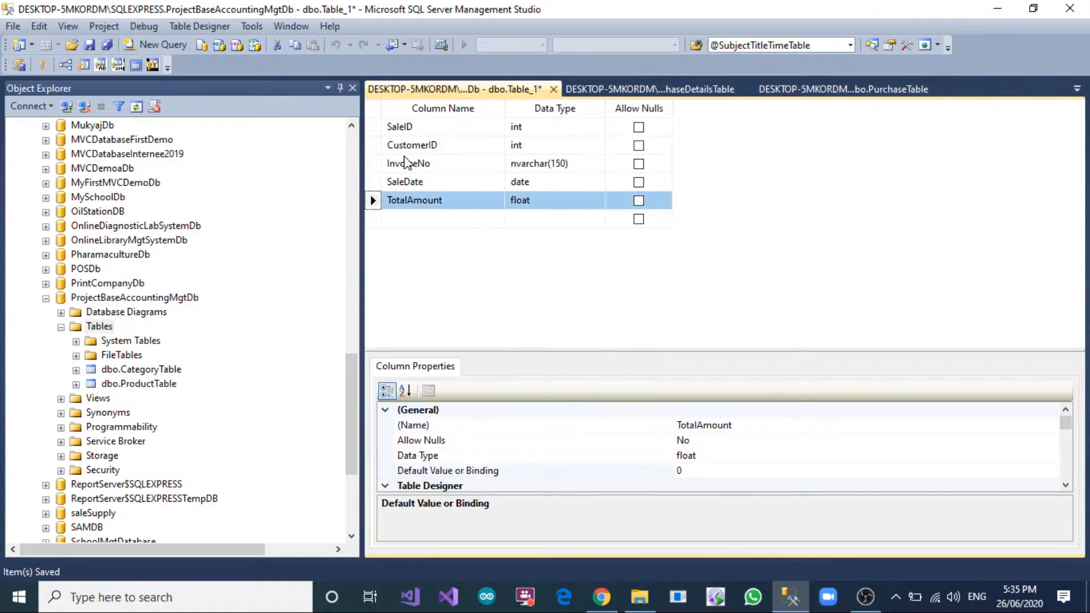
Make SaleID the primary key and turn on its identity specification.
click(373, 126)
click(46, 67)
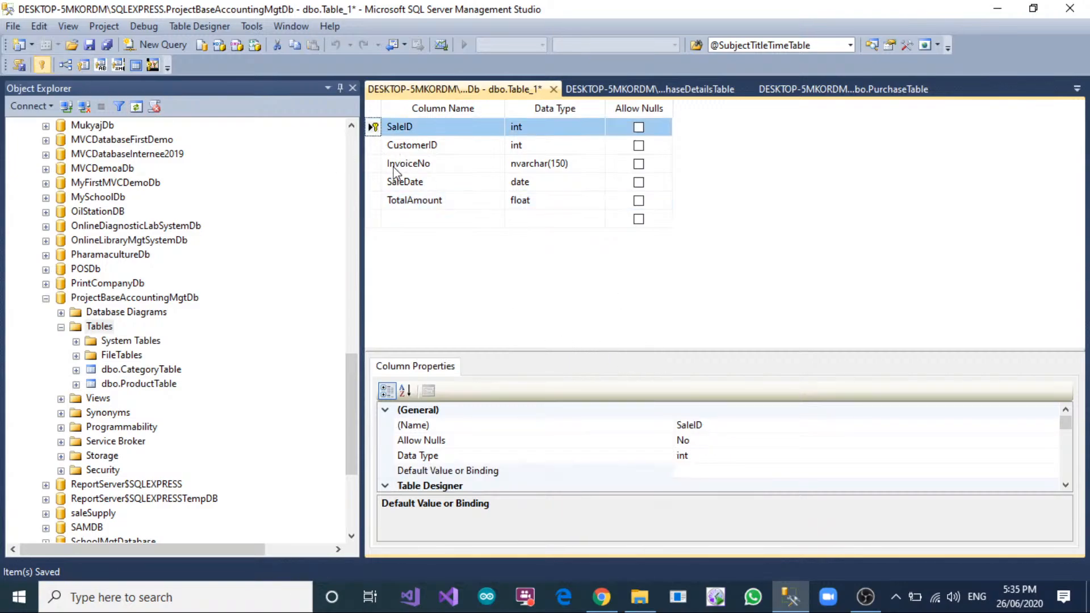
scroll(487, 445, down, 4)
click(385, 441)
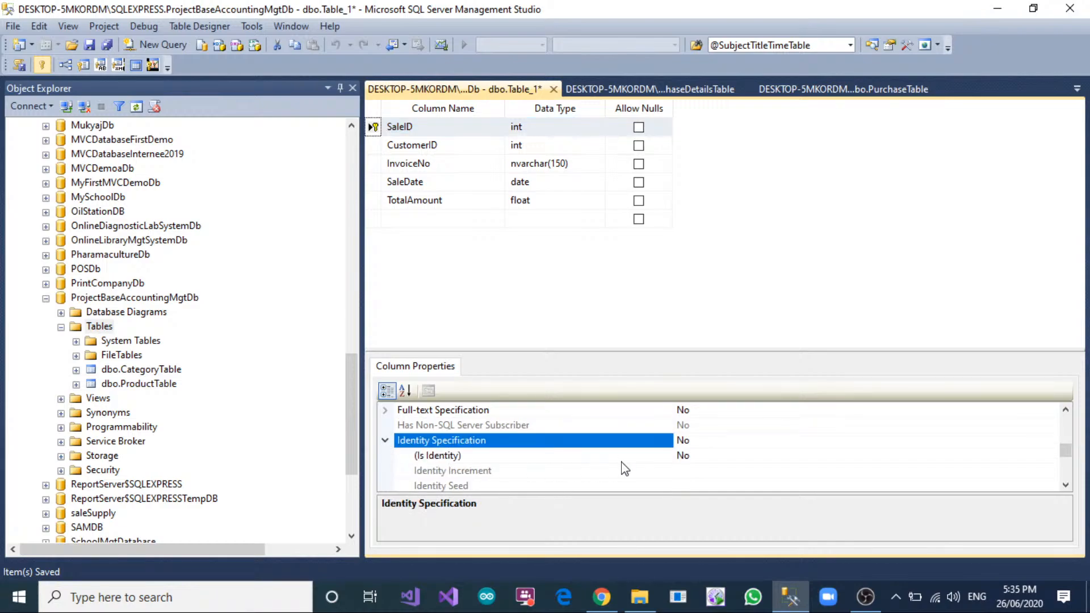
double_click(684, 456)
Add a new foreign key relationship to the sale table and open its Tables And Columns Specification.
click(384, 145)
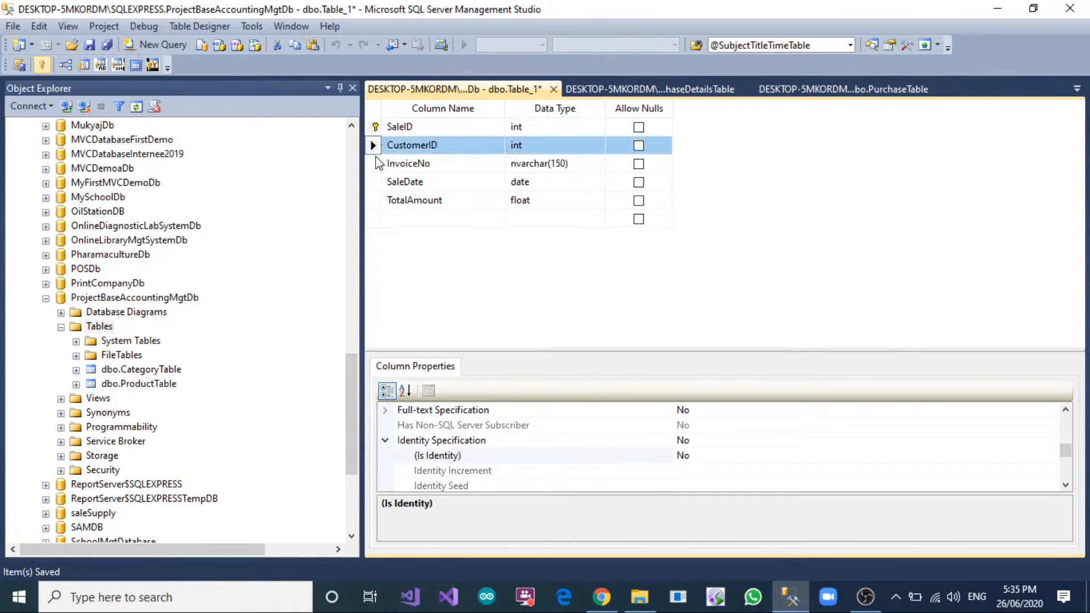
right_click(421, 145)
click(449, 213)
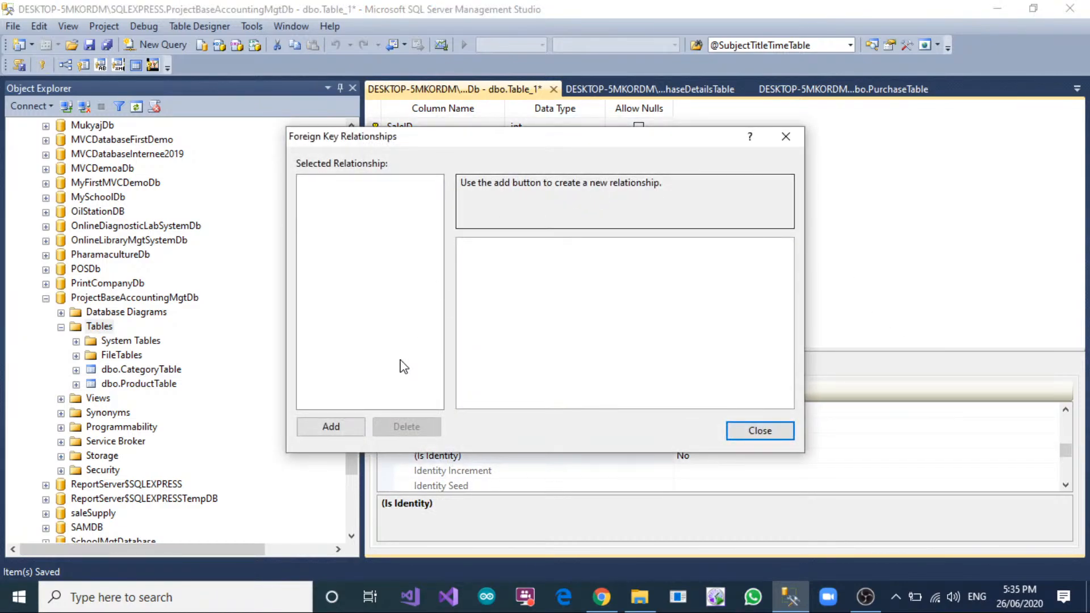
click(352, 424)
click(760, 277)
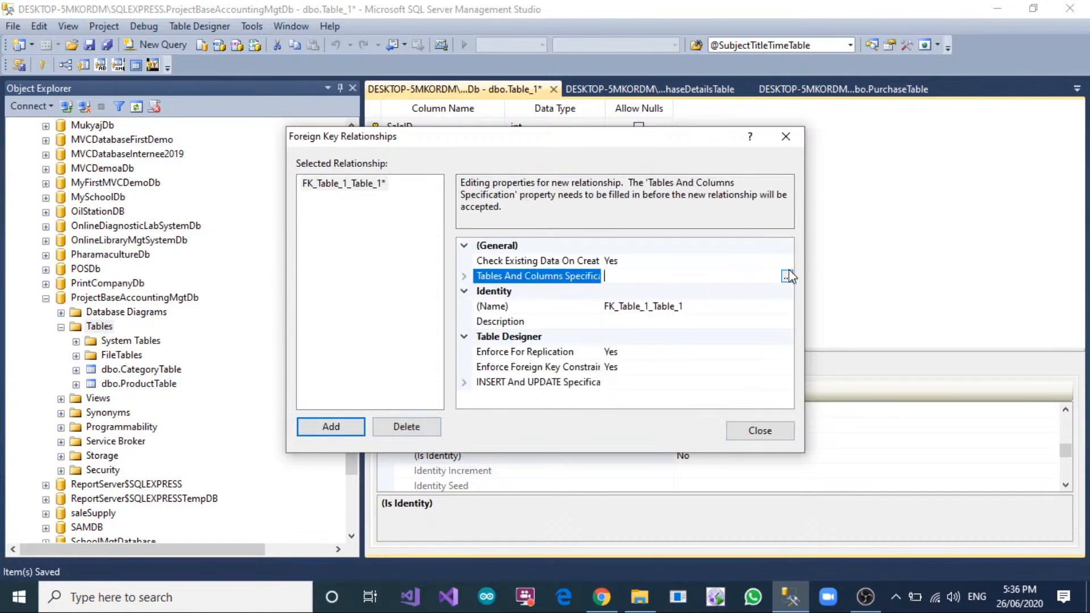
click(786, 276)
Relate CustomerID of CustomerTable as the primary key to CustomerID of the new table as the foreign key.
click(432, 236)
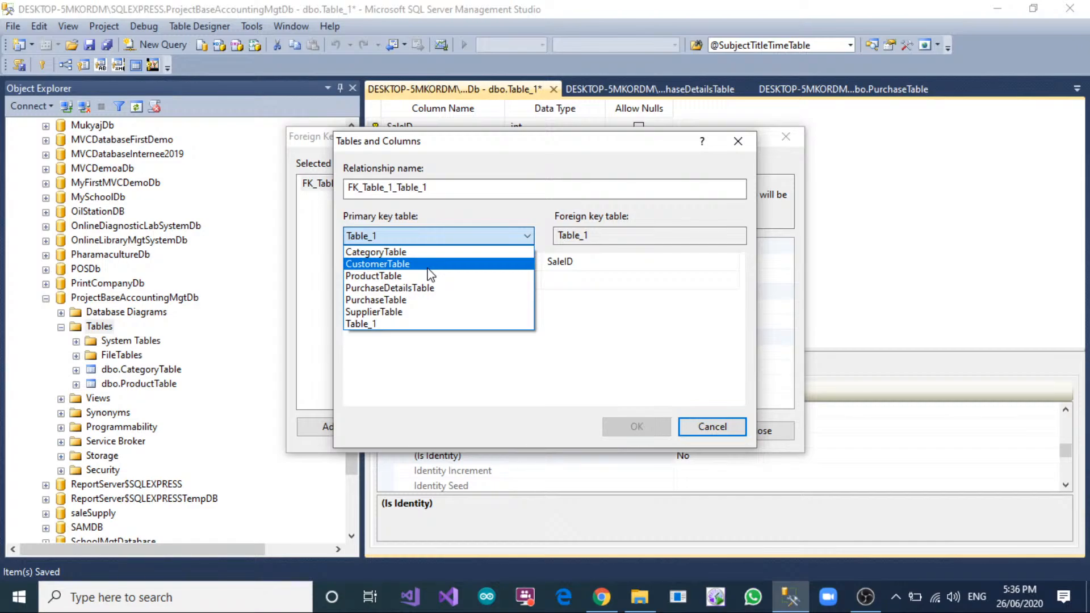
click(429, 265)
click(428, 262)
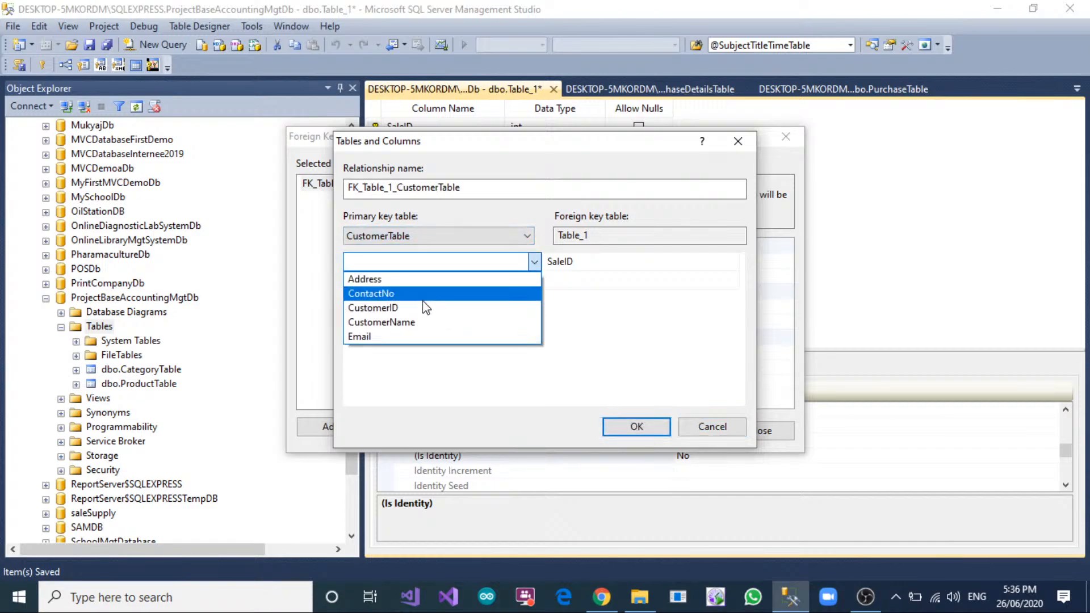
click(437, 306)
click(596, 263)
click(598, 263)
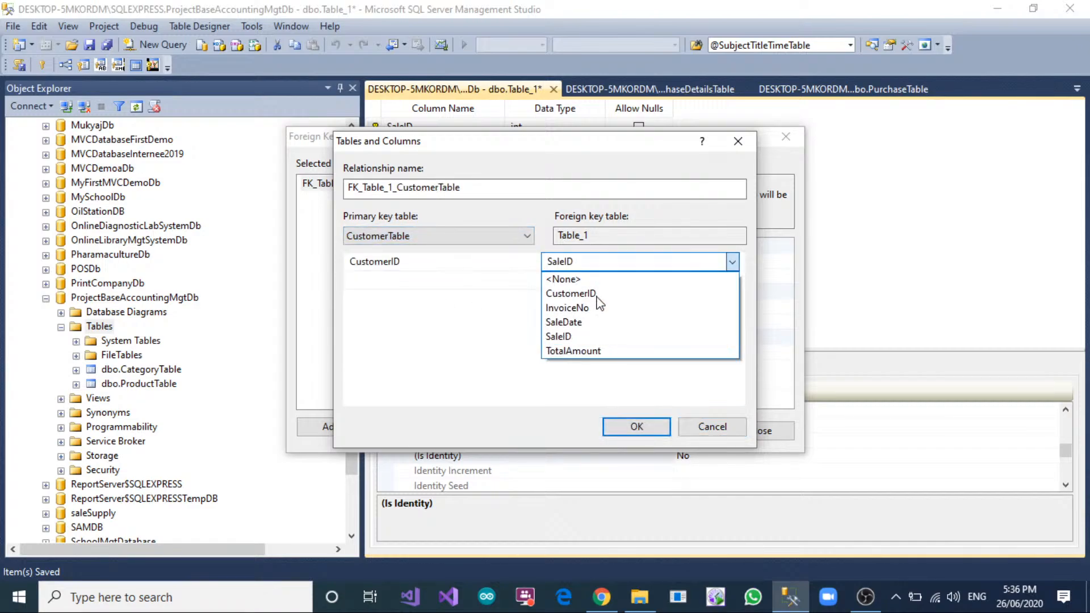
click(599, 294)
click(636, 426)
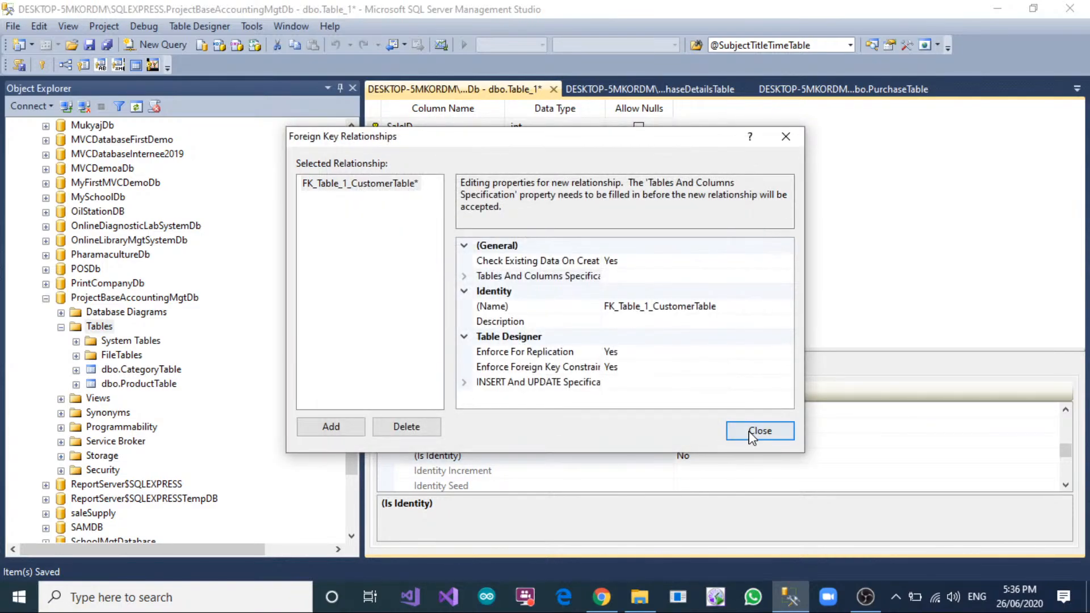
Close the foreign key relationships and save the table as SaleTable.
click(766, 430)
right_click(463, 89)
click(483, 98)
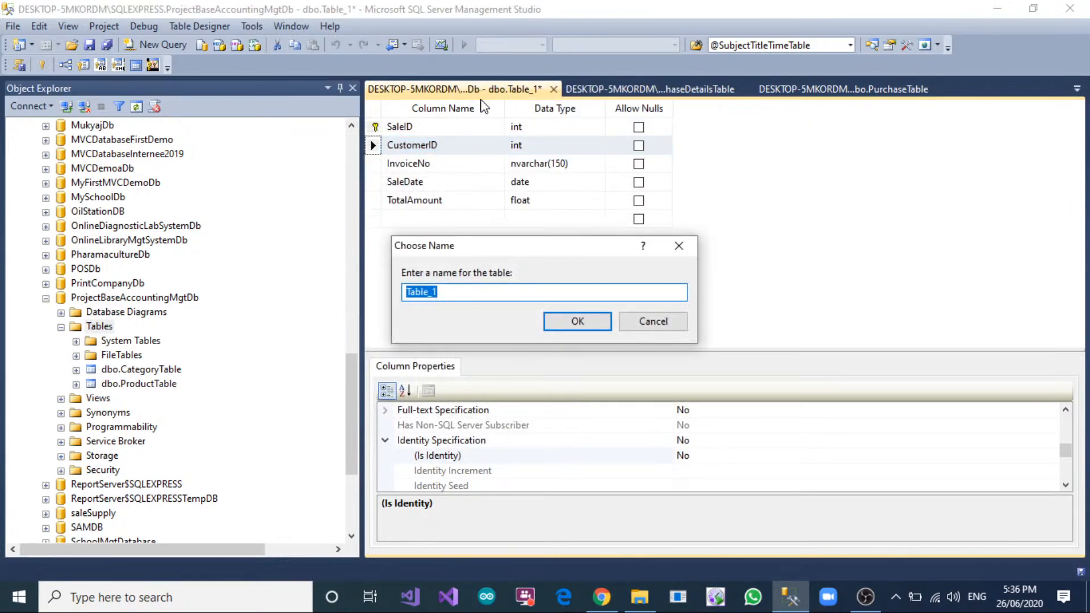
text(SaleTable)
click(591, 317)
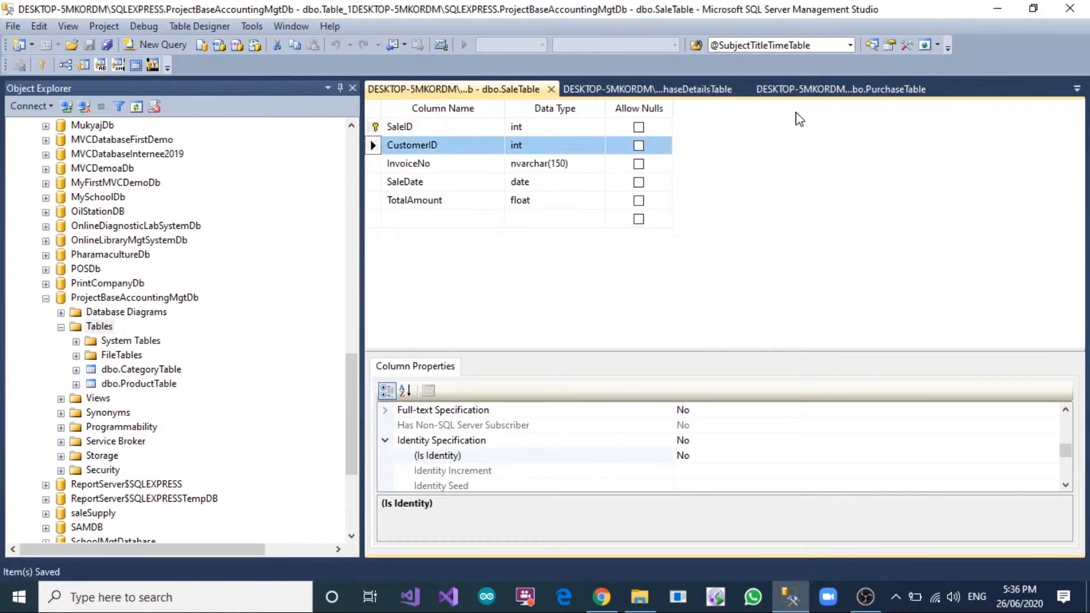
Start a new table in ProjectBaseAccountingMgtDb, checking the purchase and sale table designs for reference.
click(807, 93)
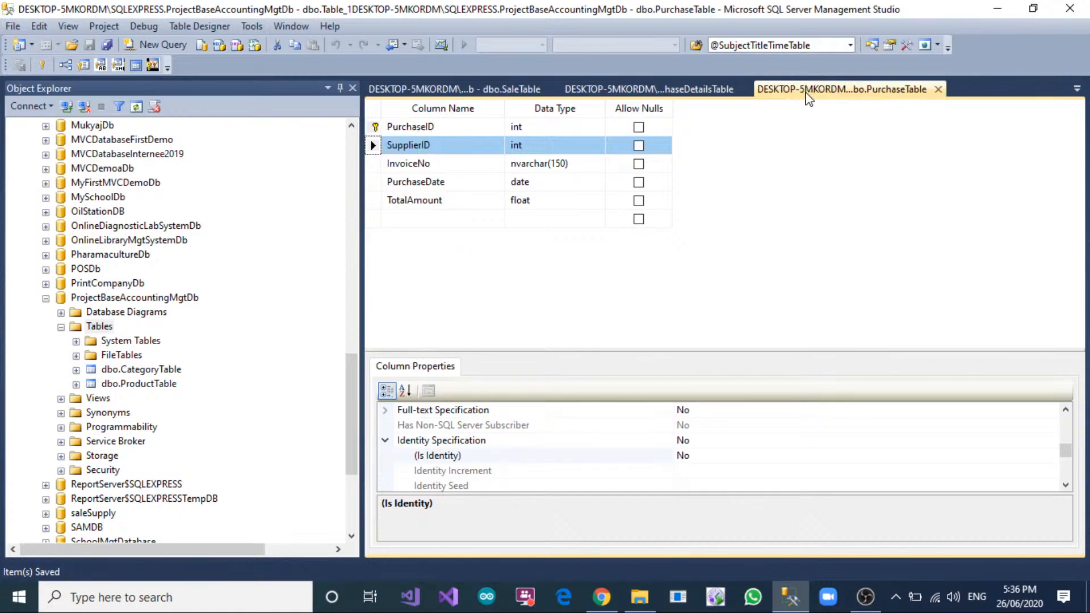
click(501, 86)
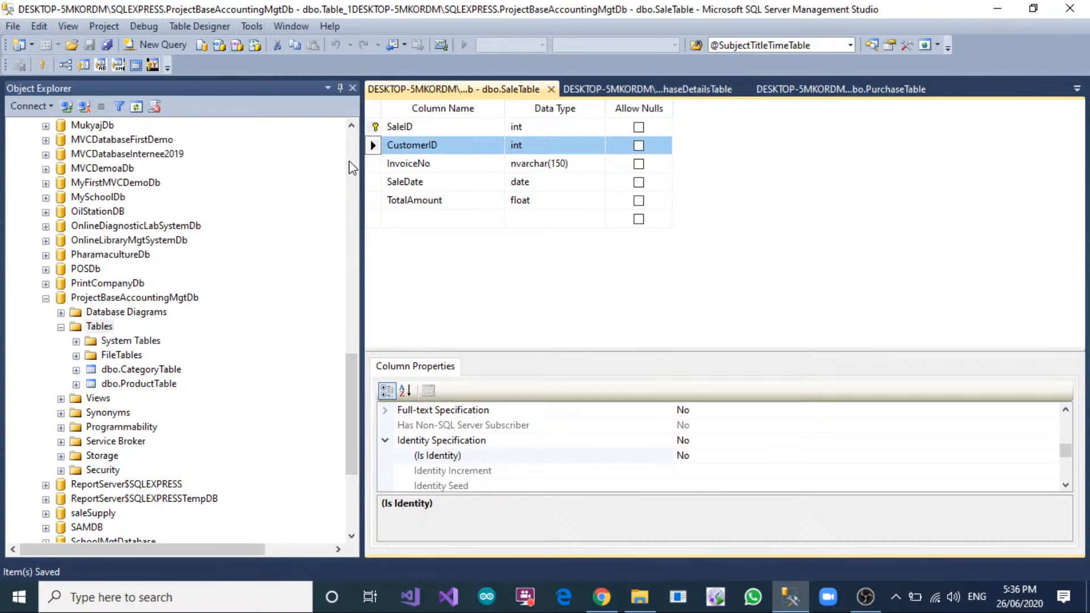
right_click(97, 327)
click(105, 337)
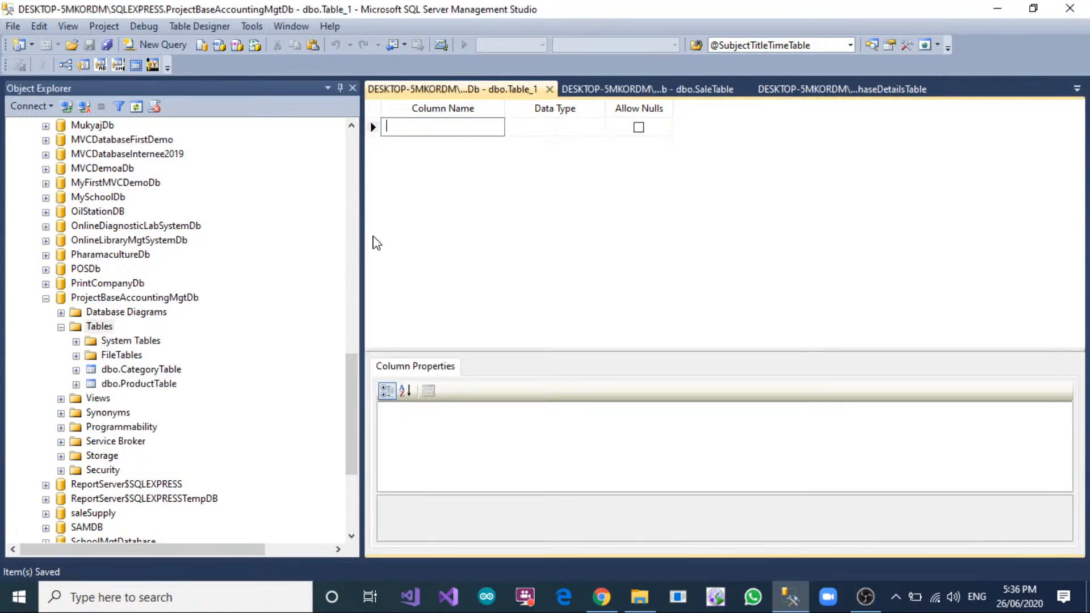
click(625, 89)
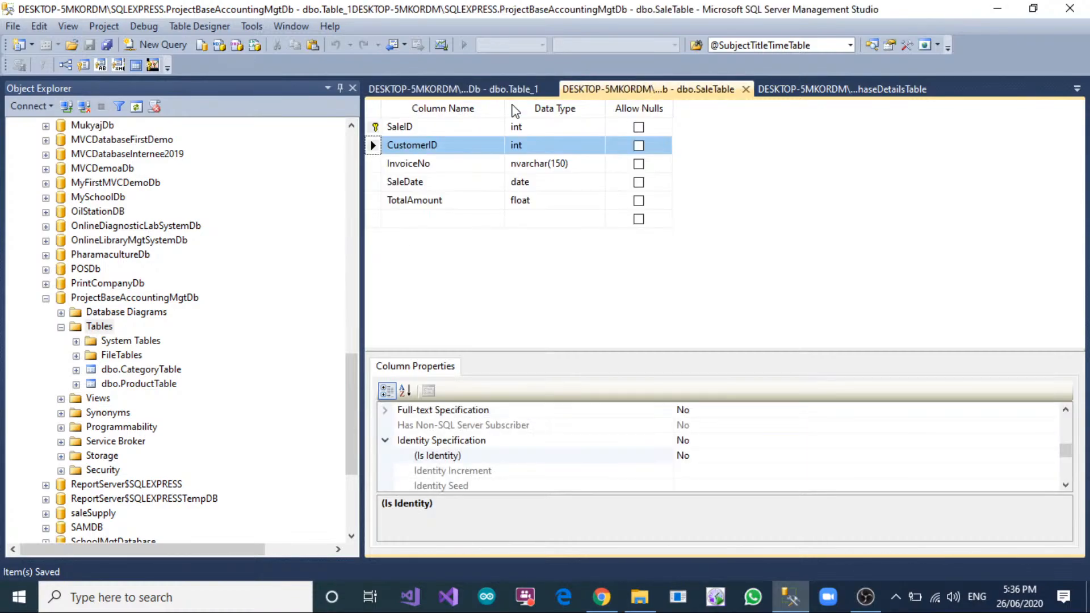
click(523, 89)
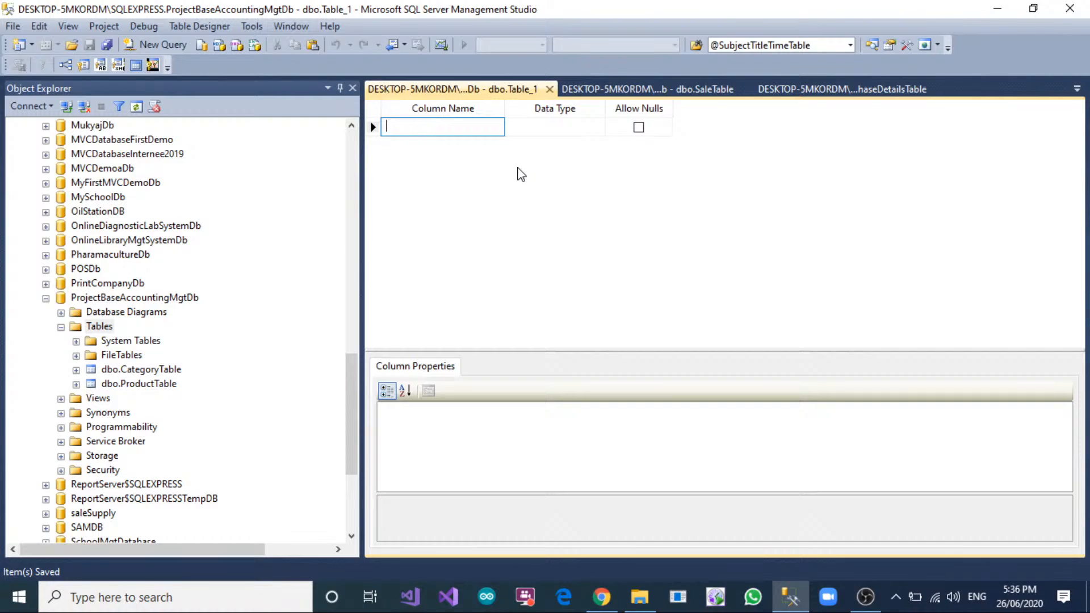
Add a SaleDetailID column of type int that does not allow nulls as the new table's first column.
text(SaleDetailID)
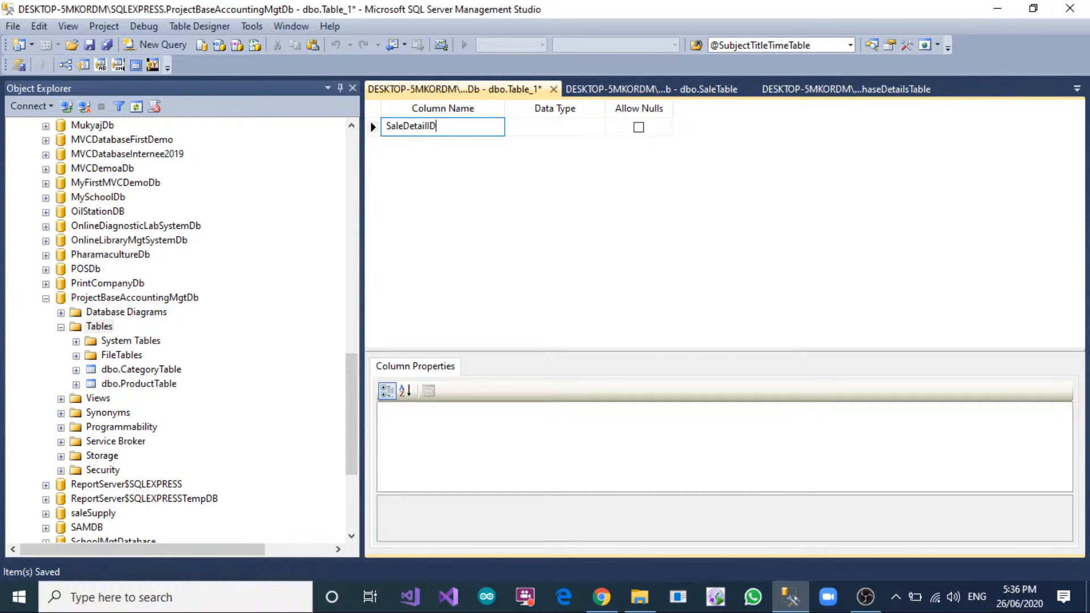
key(Tab)
text(int)
key(Tab)
key(Tab)
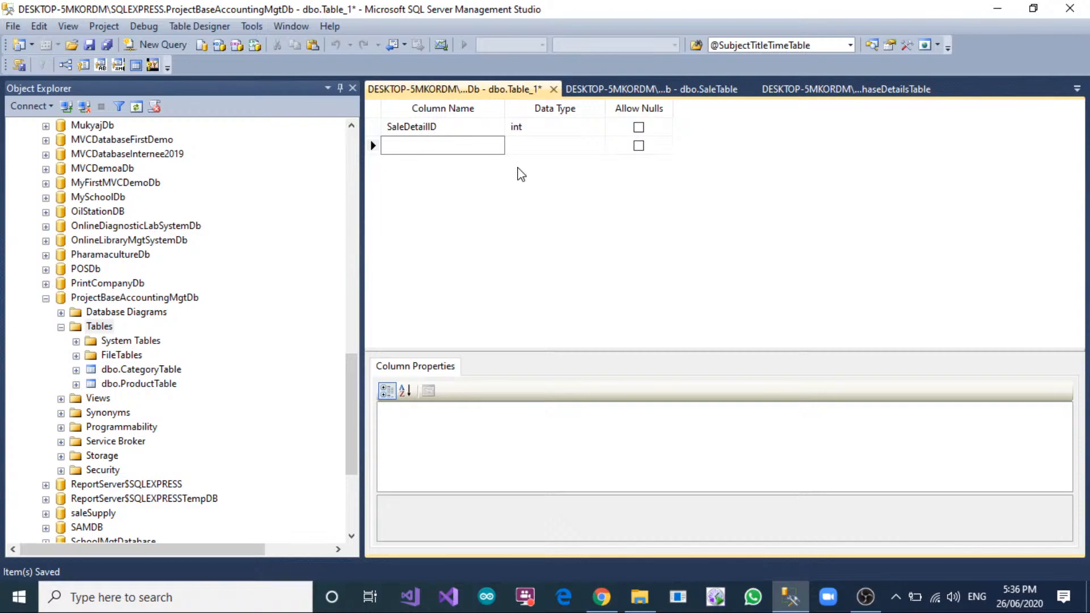
Add a SaleID column of type int that does not allow nulls.
text(SaleID)
key(Tab)
text(it)
key(Tab)
key(space)
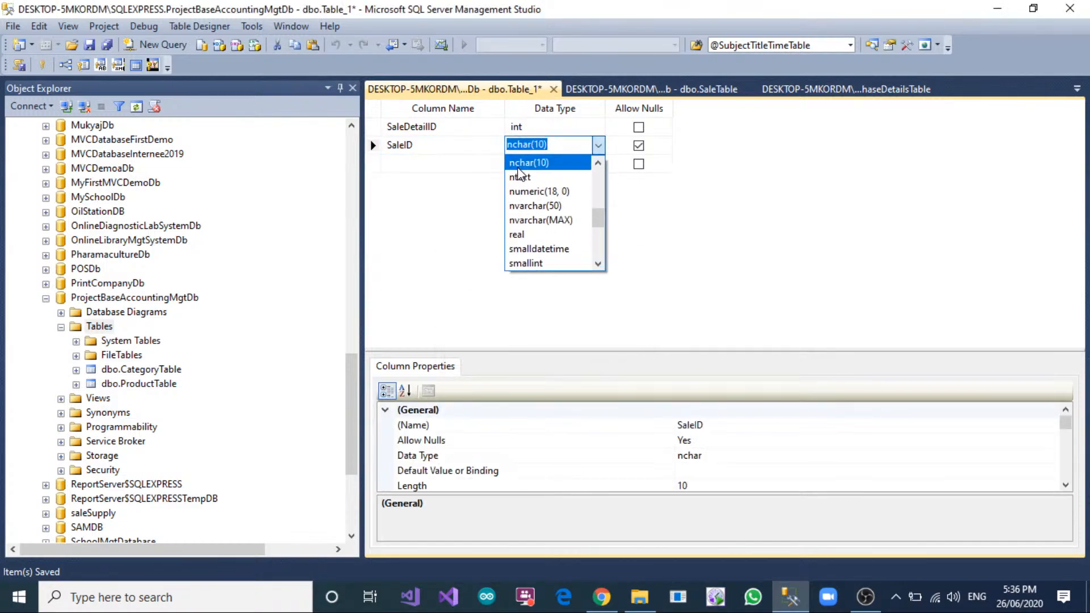
text(int)
key(Tab)
key(space)
key(Tab)
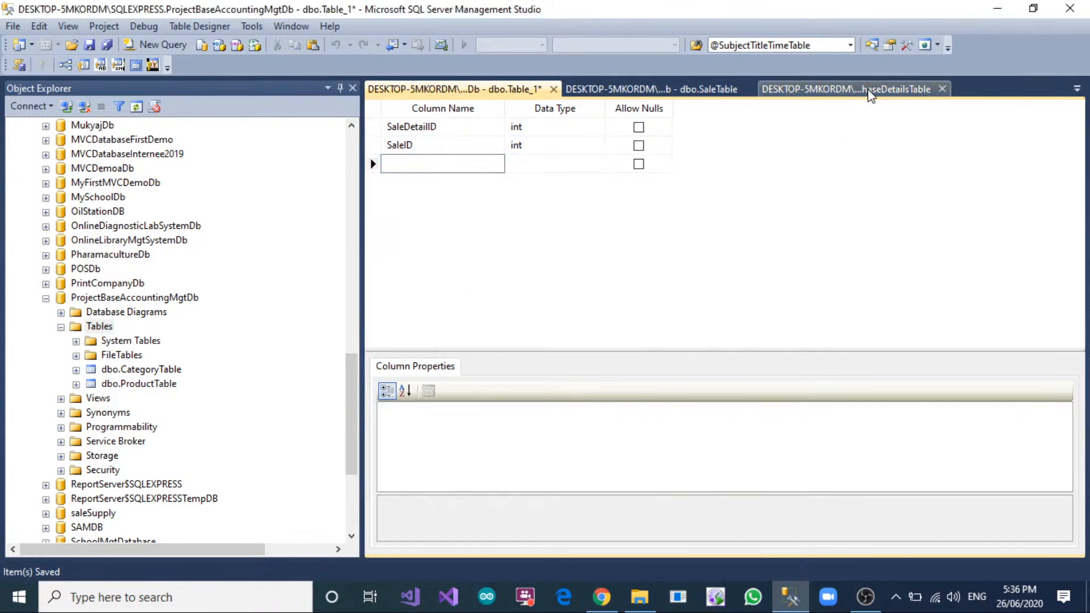
Copy the ProductID column name from PurchaseDetailsTable into the new table as an int column without nulls.
click(869, 90)
click(446, 166)
key(ctrl+c)
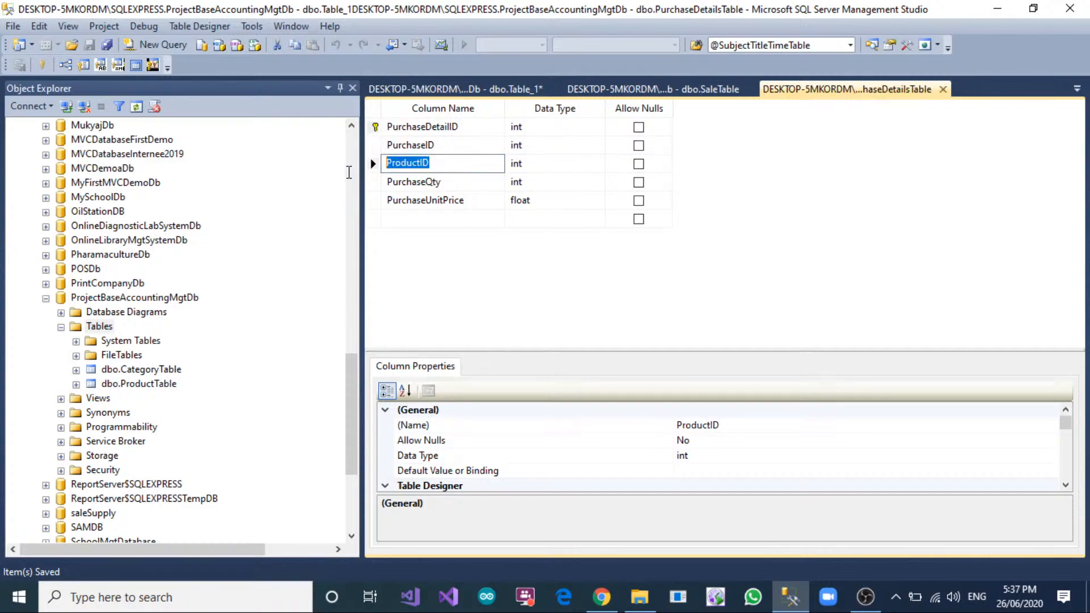
key(ctrl+Tab)
key(ctrl+v)
key(Tab)
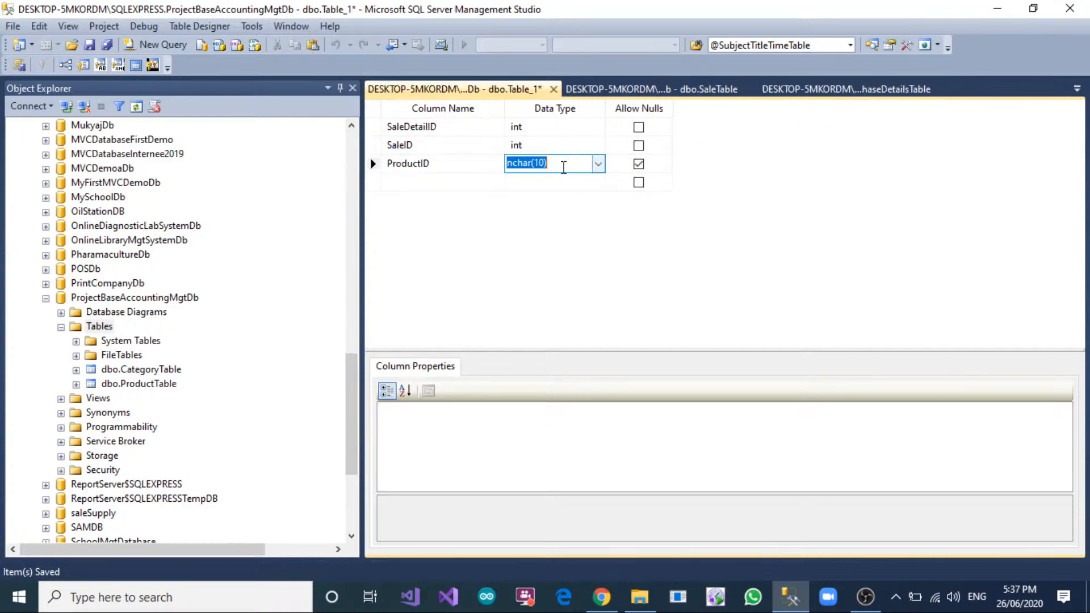
text(int)
key(Tab)
key(space)
key(Tab)
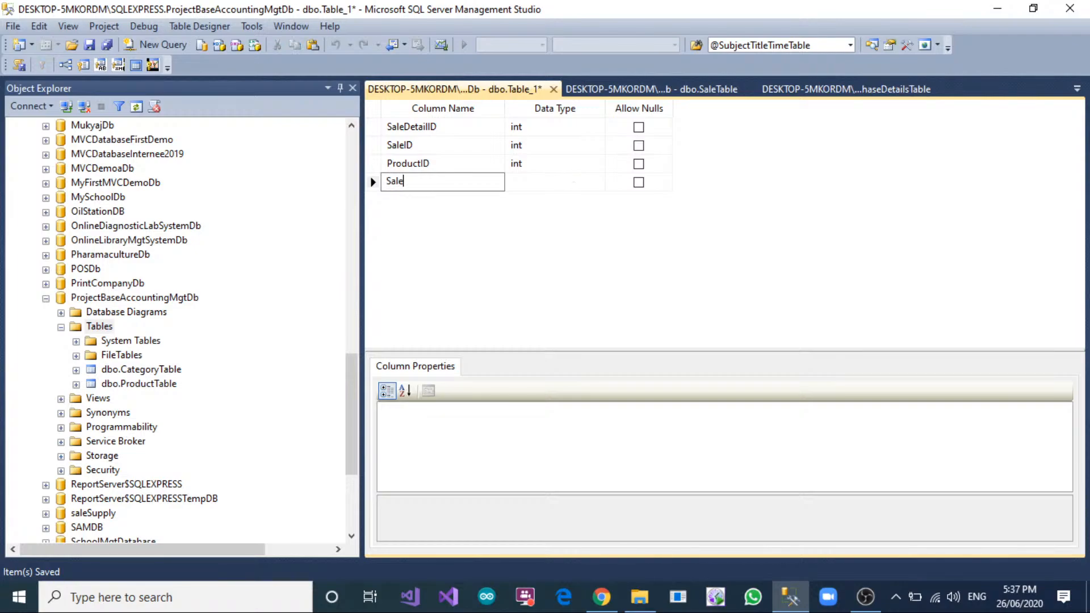
Add a SaleUnitPrice column of type float that does not allow nulls.
text(SaleUnitPrice)
key(Tab)
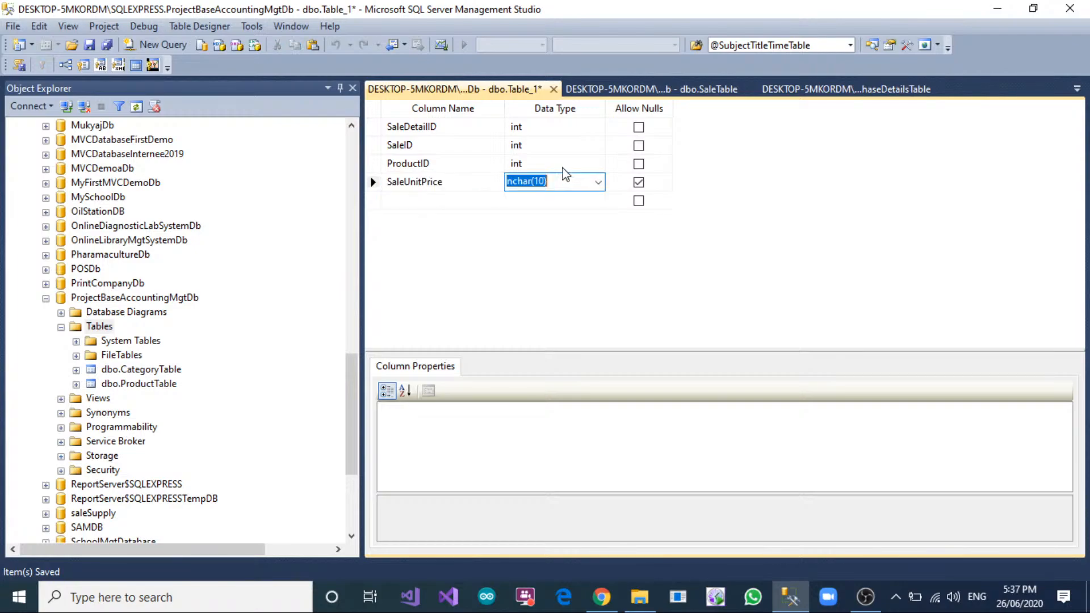
text(fl)
text(at)
key(Tab)
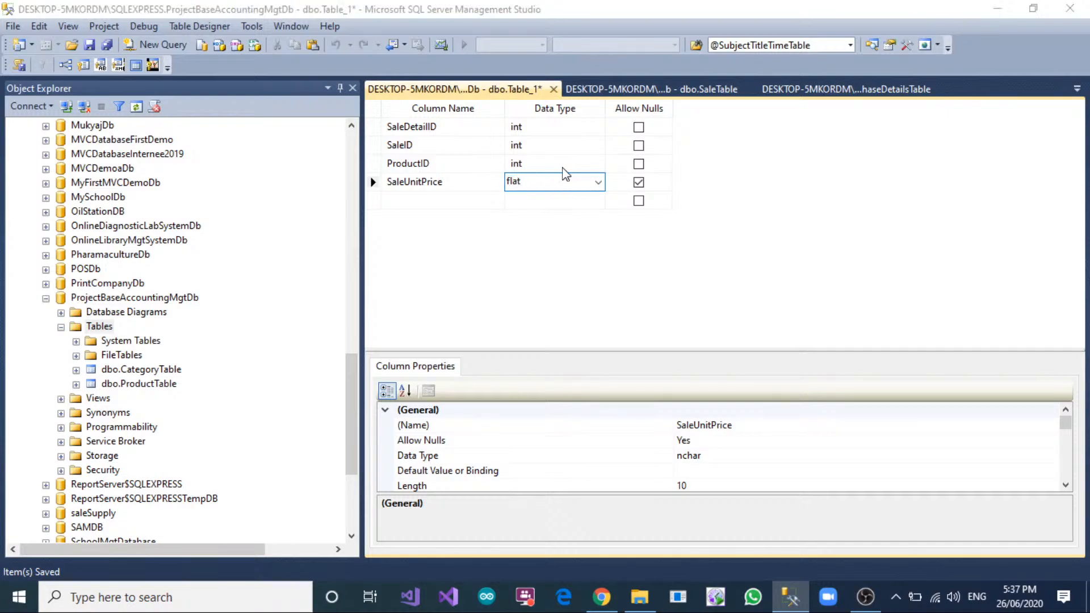
key(Return)
text(float)
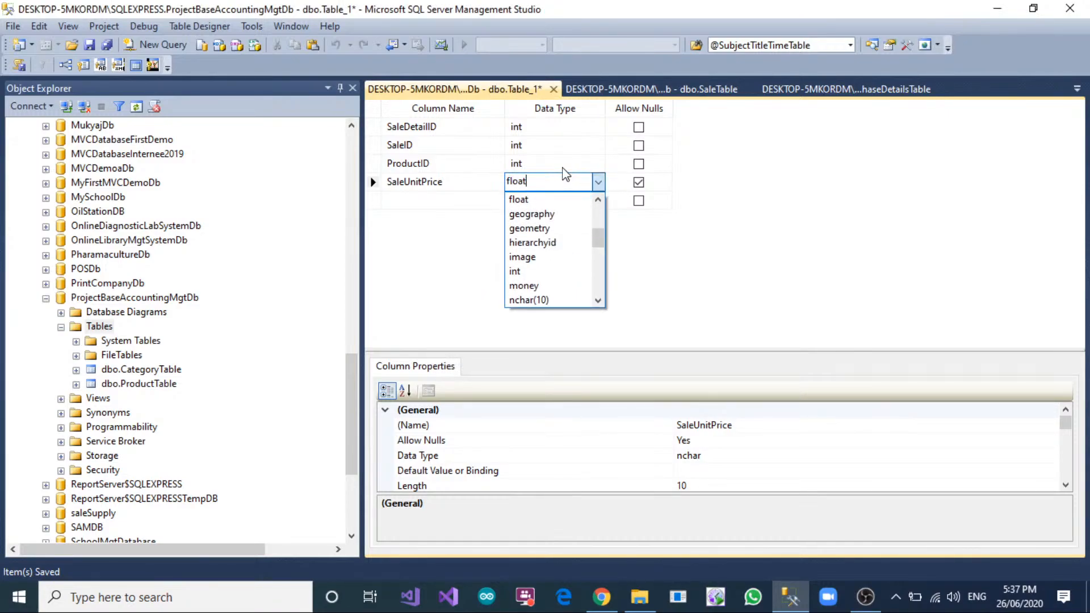
key(Tab)
key(space)
key(Tab)
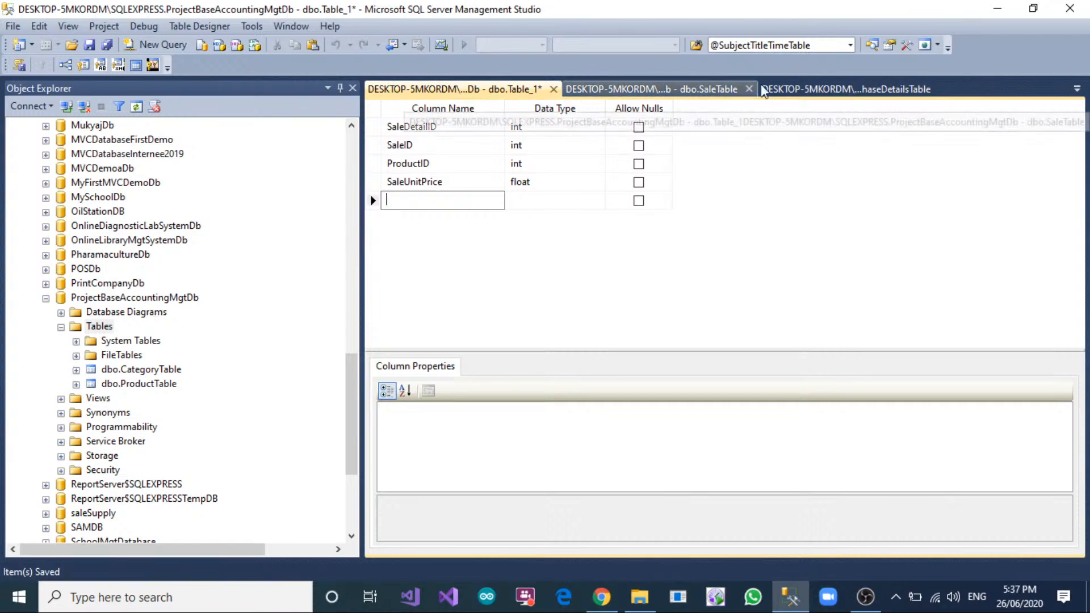
Check the remaining columns of PurchaseDetailsTable and add a SaleQty column of type int to the new table.
click(844, 91)
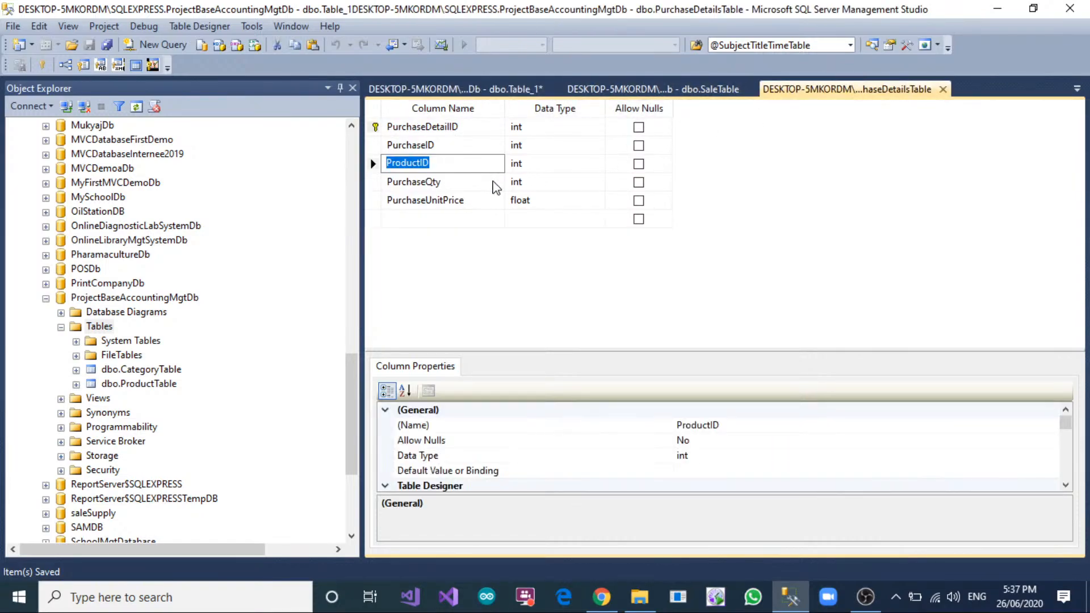
click(461, 202)
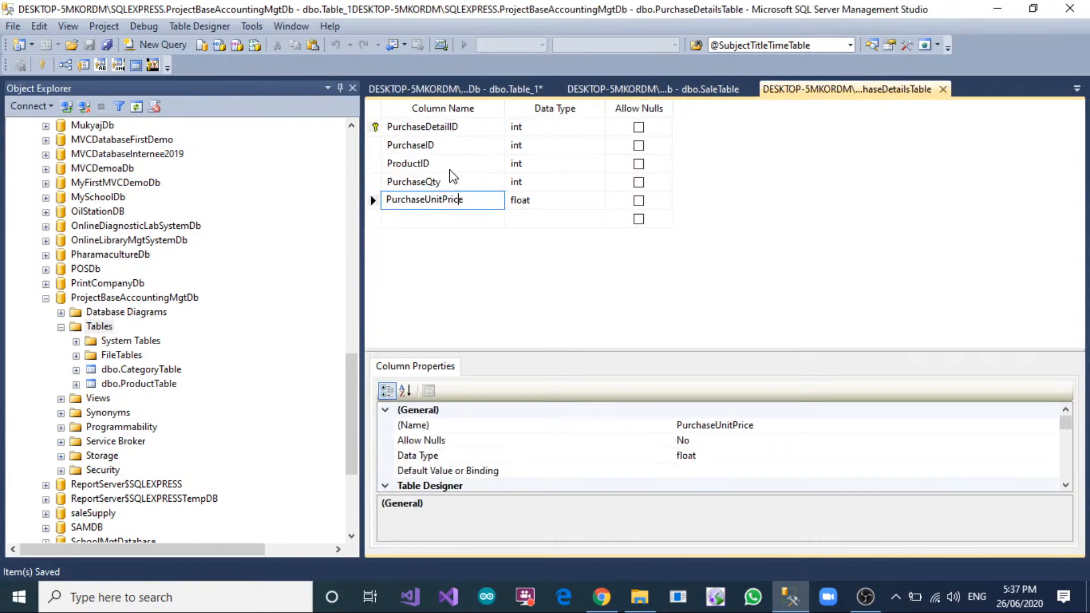
click(520, 89)
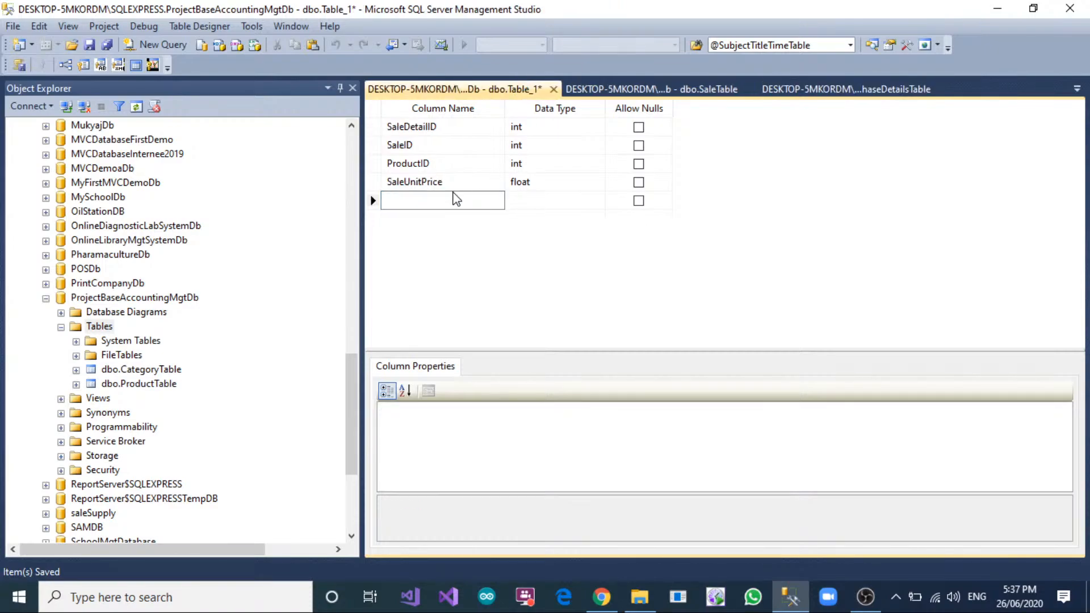
text(SaleQry)
key(Tab)
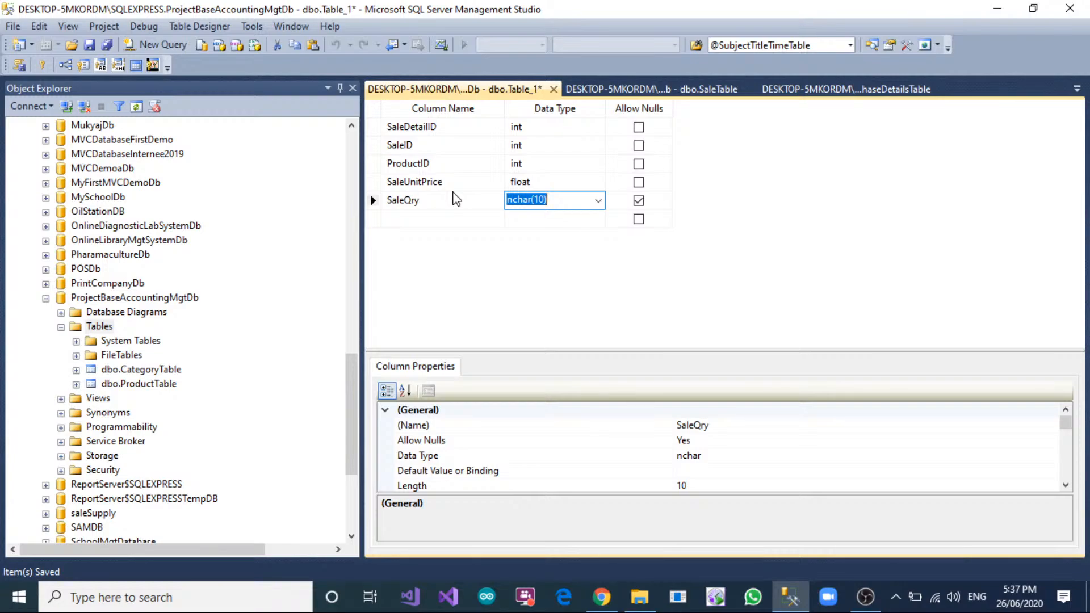
click(453, 200)
click(452, 199)
key(BackSpace)
key(BackSpace)
text(ty)
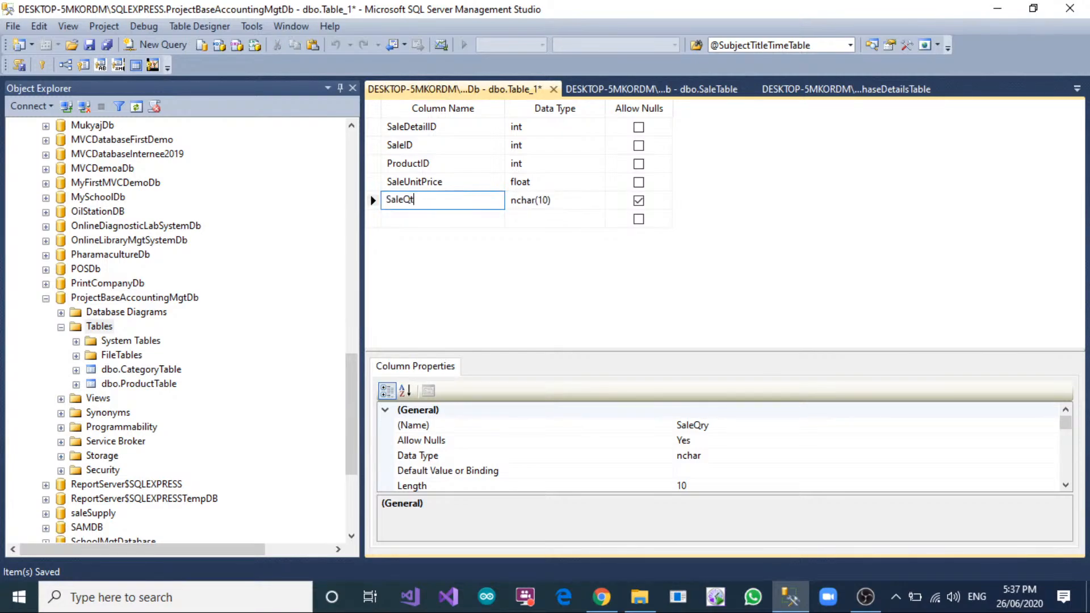
key(Tab)
text(int)
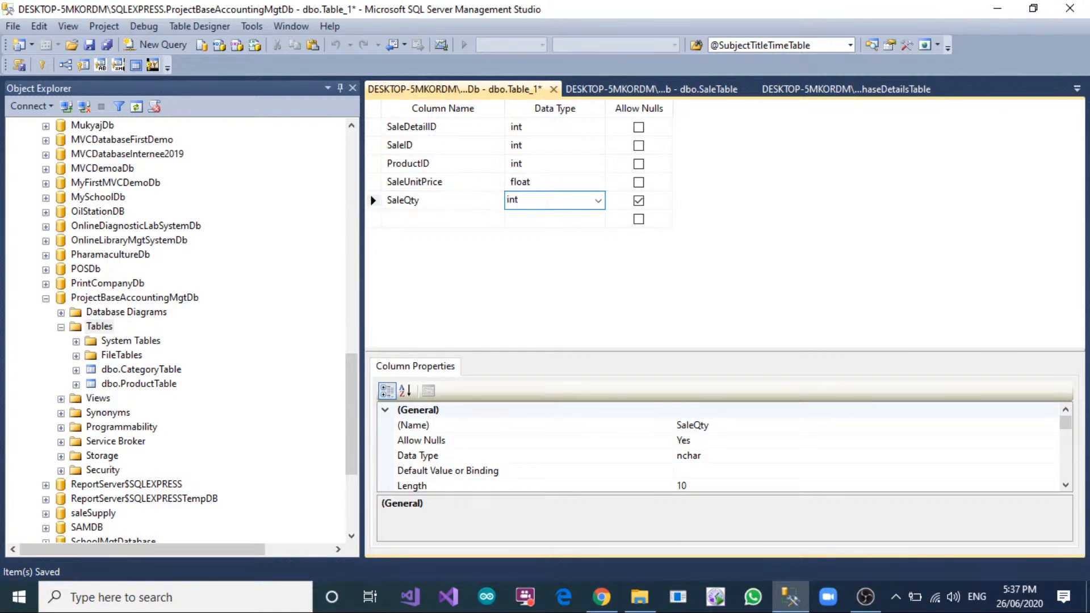
Move the SaleQty column above SaleUnitPrice and disallow nulls for it.
click(376, 193)
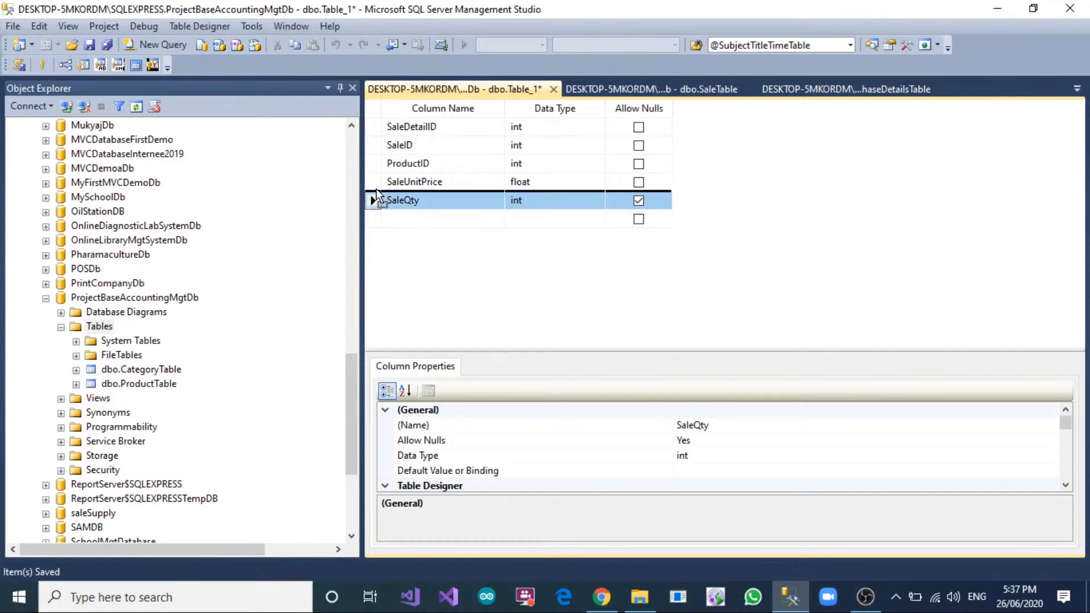
drag(376, 189, 375, 182)
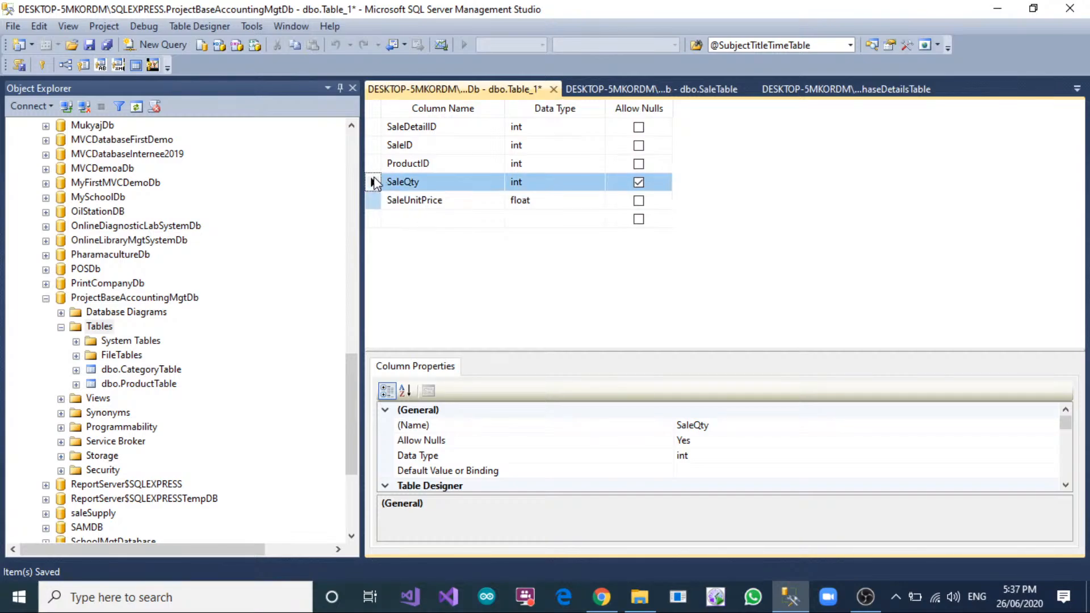
click(638, 182)
Make SaleDetailID the primary key and turn on its identity specification.
click(376, 127)
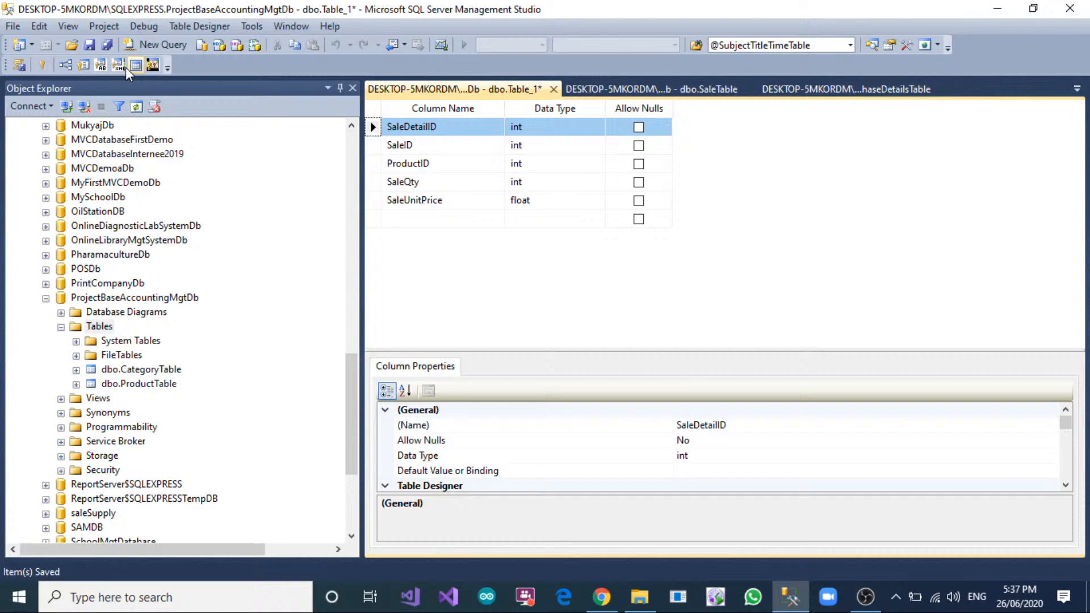
click(41, 65)
scroll(565, 431, down, 5)
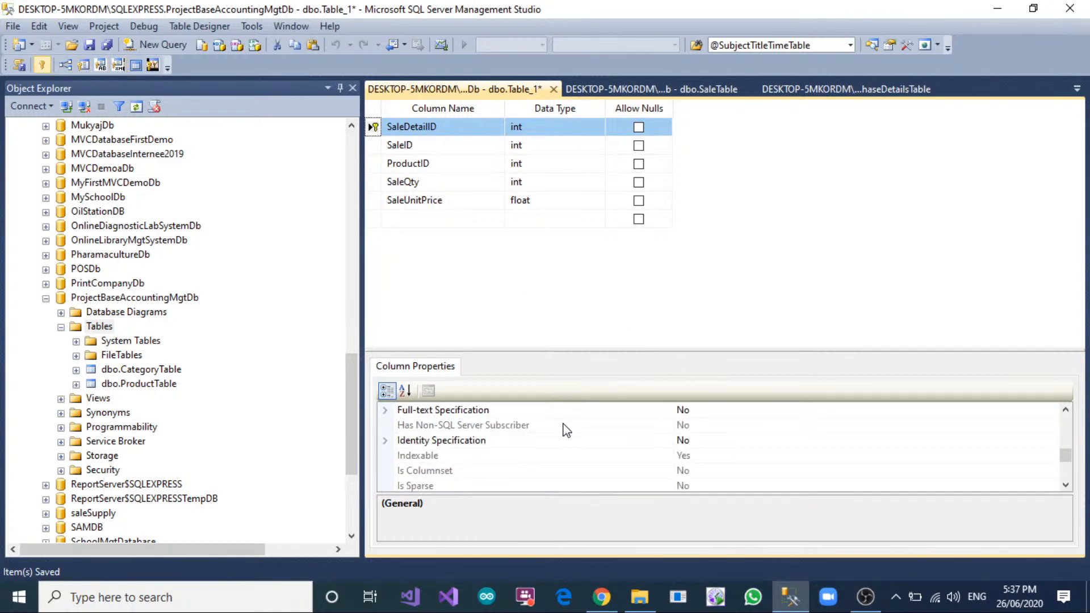
scroll(566, 430, down, 3)
scroll(399, 463, up, 3)
click(385, 441)
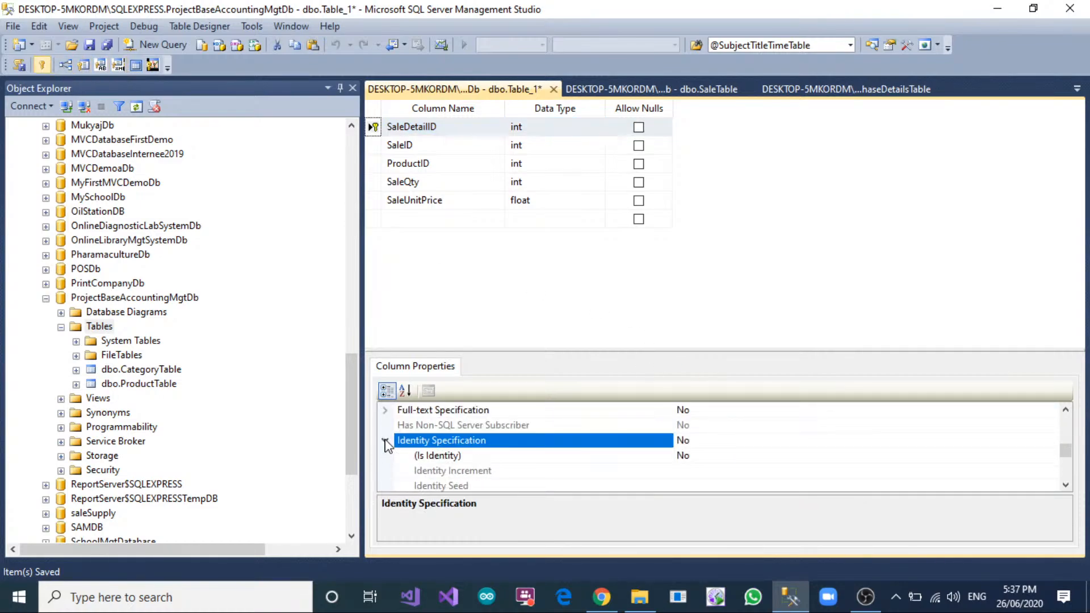
double_click(696, 456)
Add a new foreign key relationship to the sale details table and open its Tables And Columns Specification.
click(379, 145)
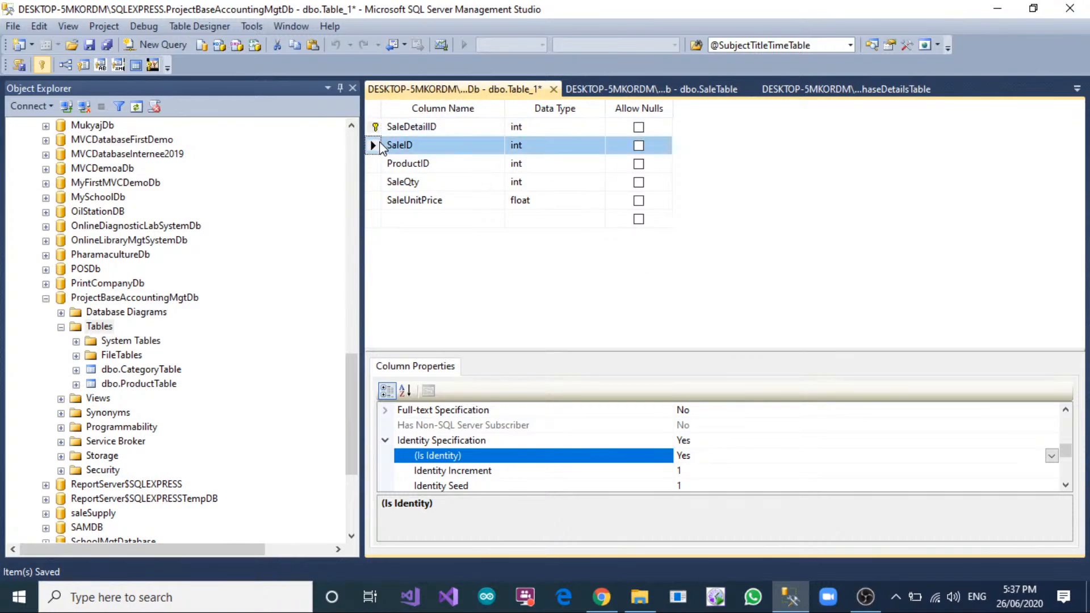
right_click(381, 146)
click(420, 209)
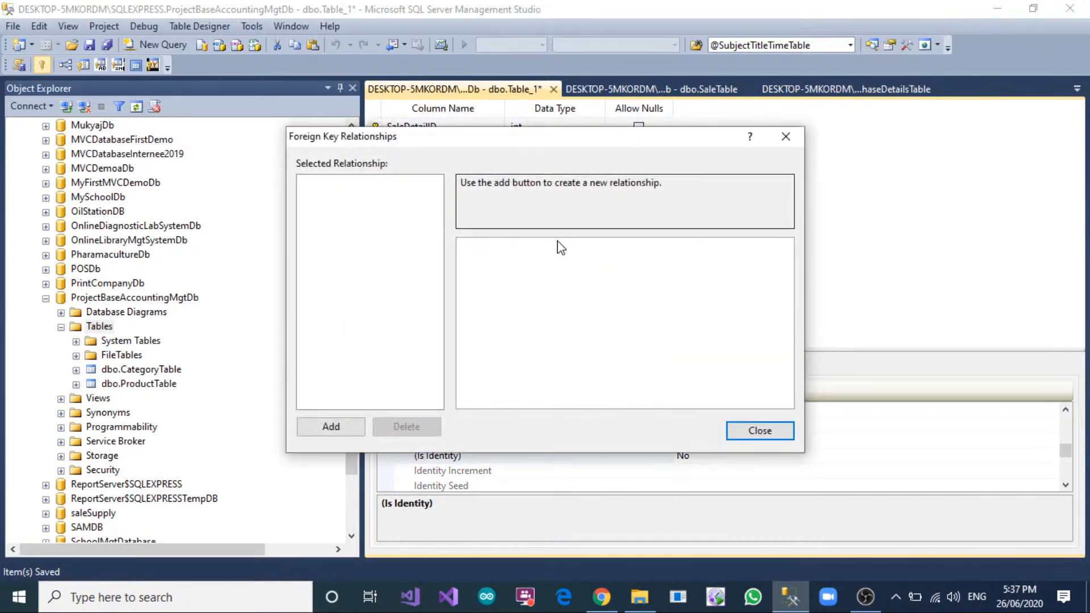
click(327, 427)
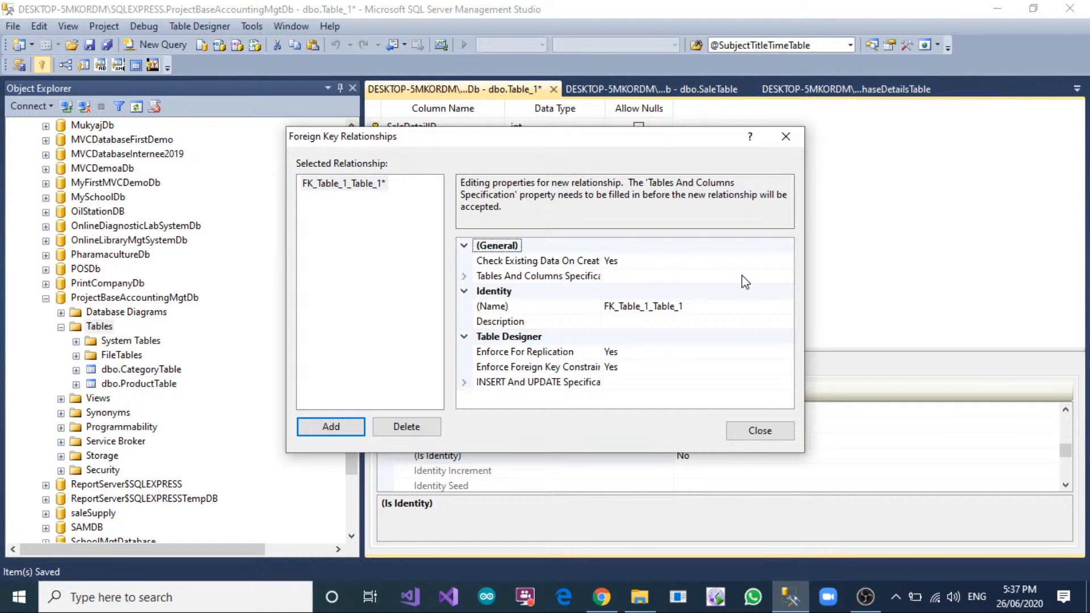
click(747, 277)
click(790, 276)
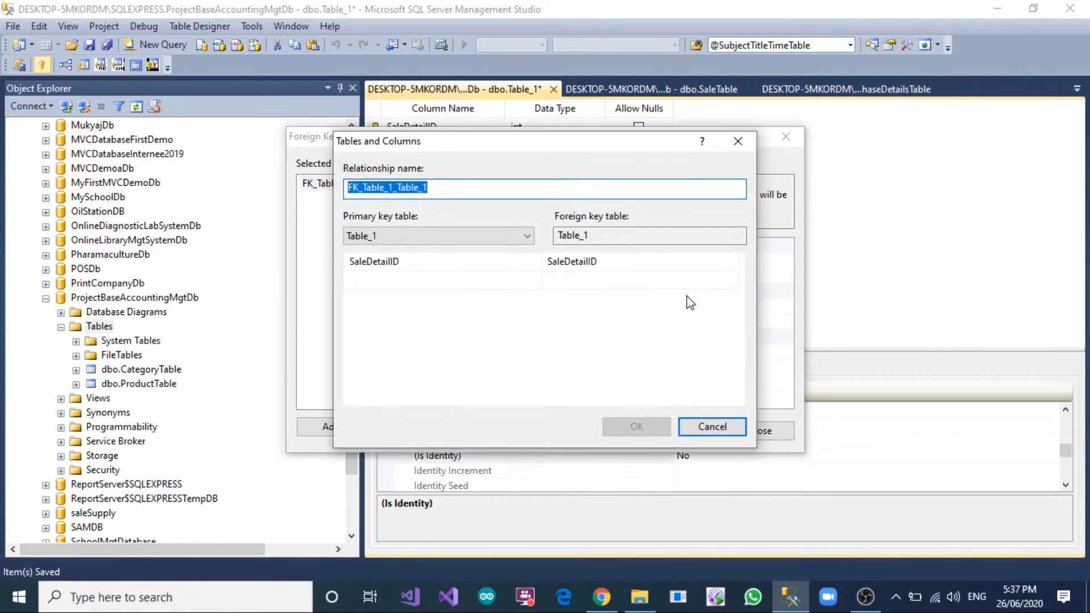
Relate SaleID of SaleTable as the primary key to the SaleID column of the new sale details table.
click(528, 235)
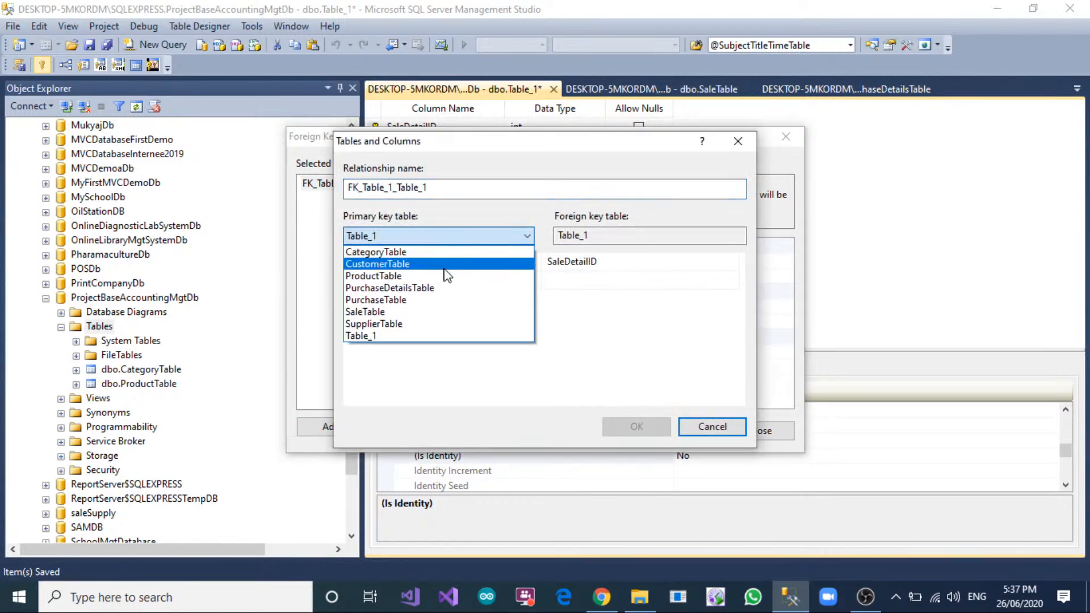
click(438, 321)
click(414, 262)
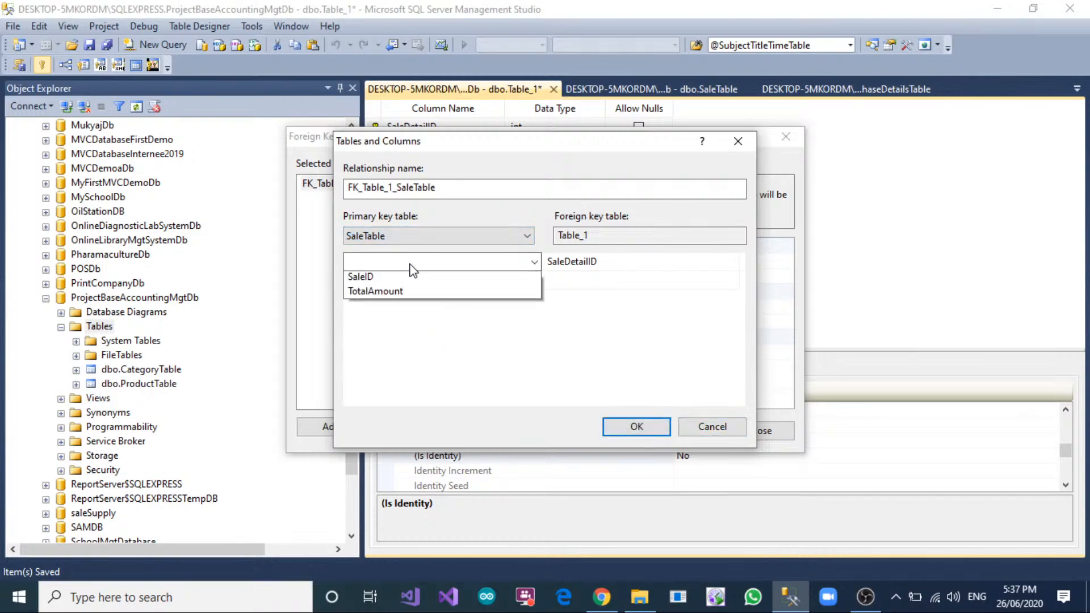
click(407, 322)
click(584, 262)
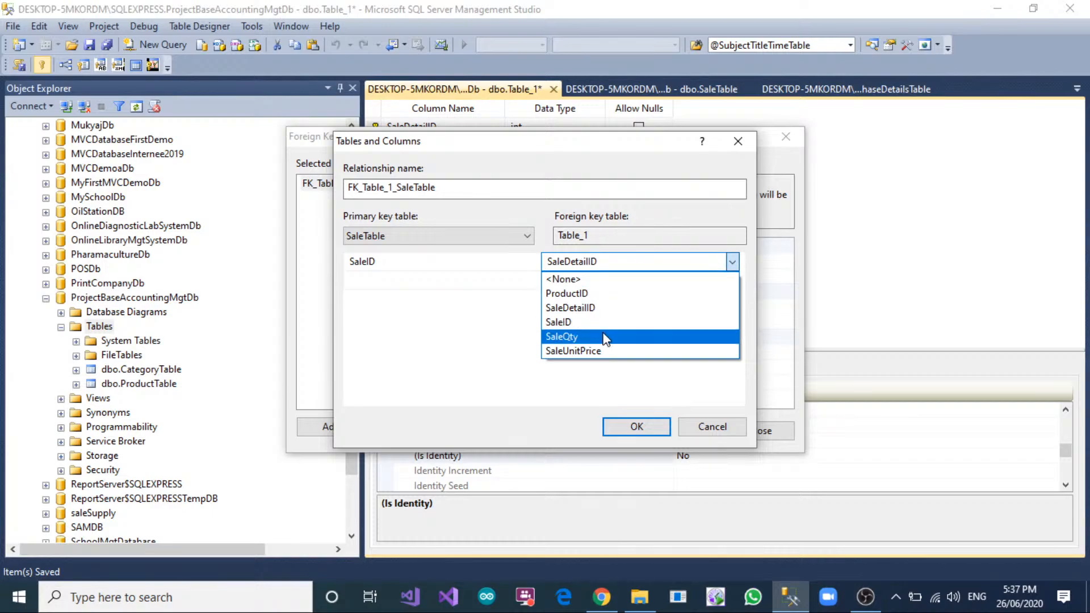
click(582, 322)
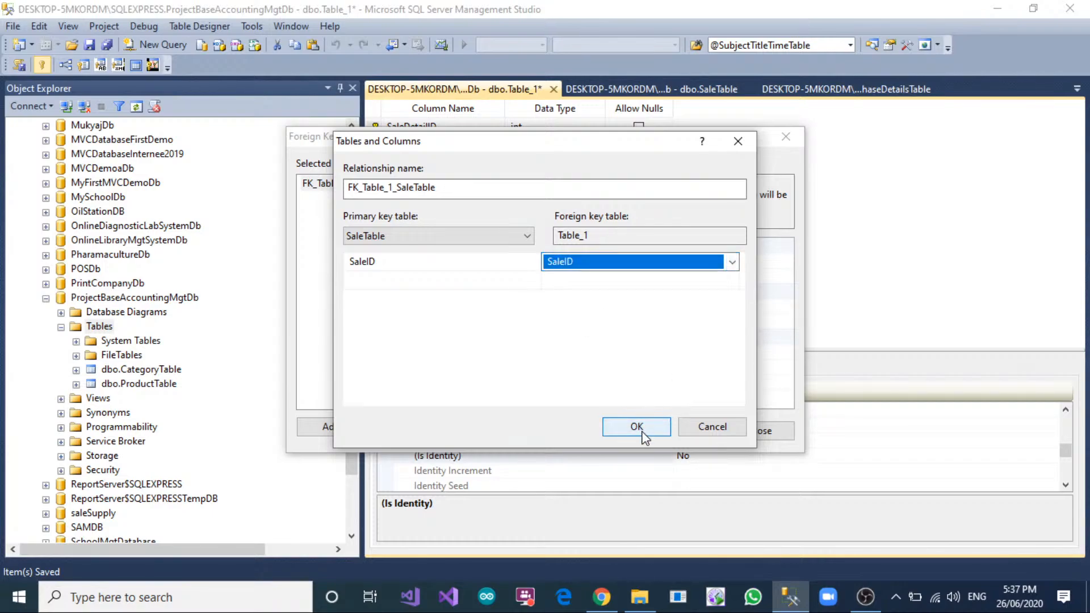
click(636, 427)
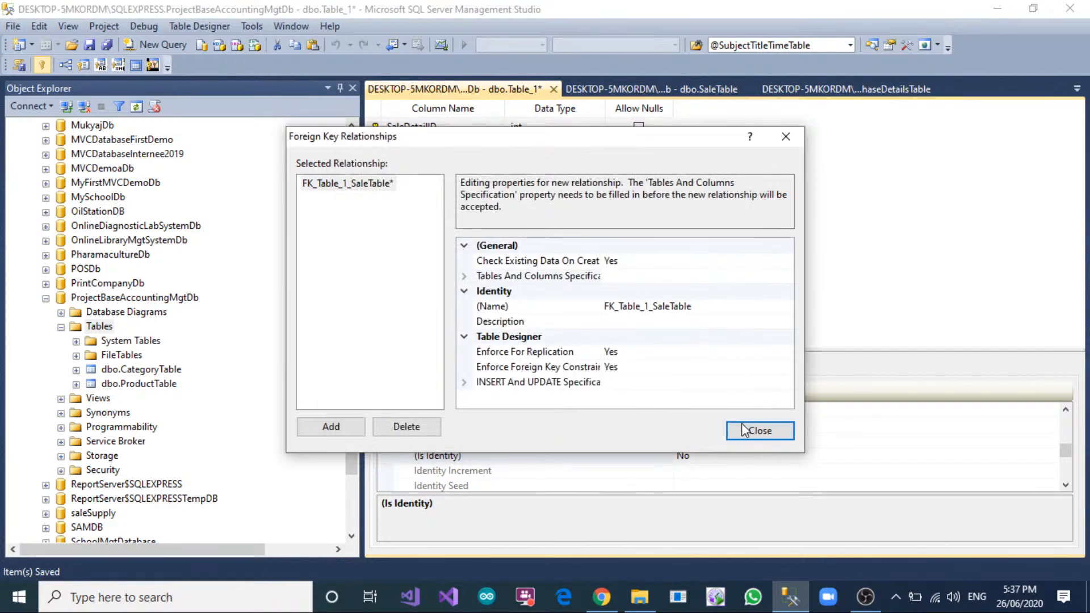
Add a second foreign key relationship linking ProductID of ProductTable to the sale details table's ProductID, and finish editing relationships.
click(346, 429)
click(787, 277)
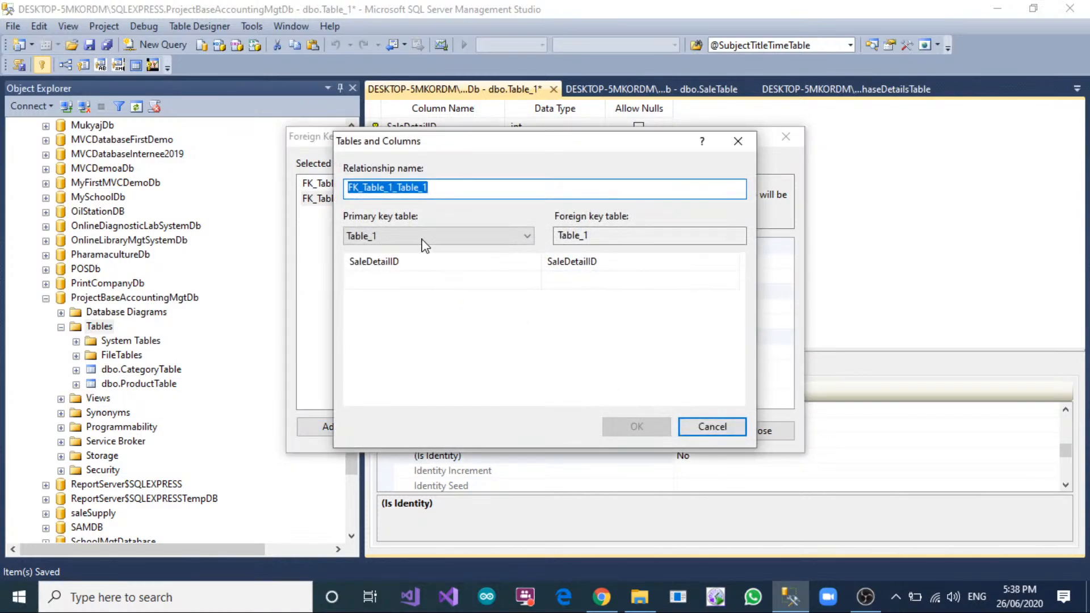
click(420, 236)
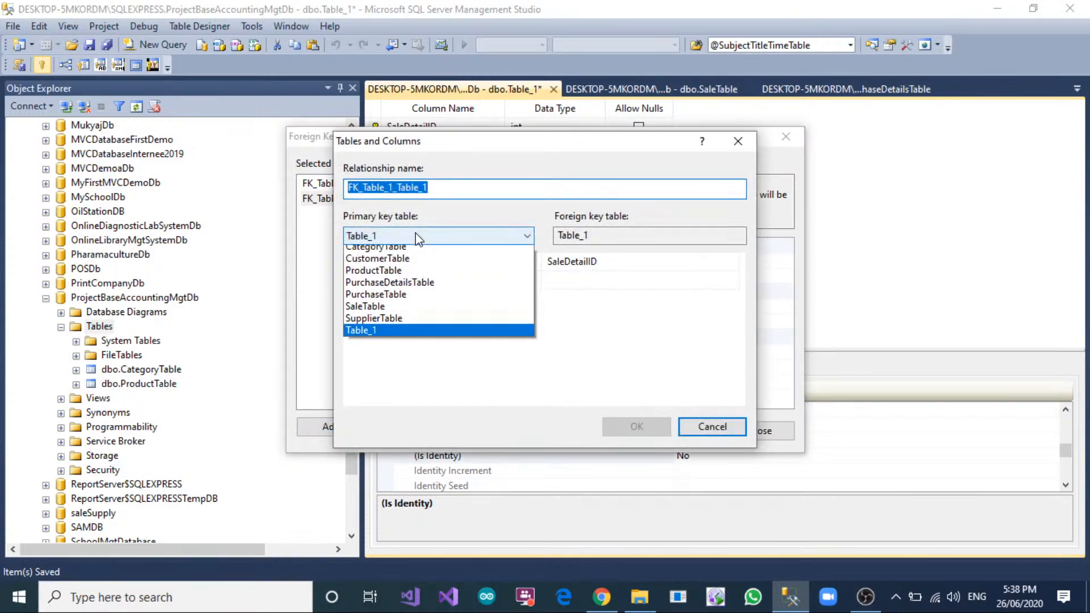
click(390, 275)
click(430, 279)
click(430, 279)
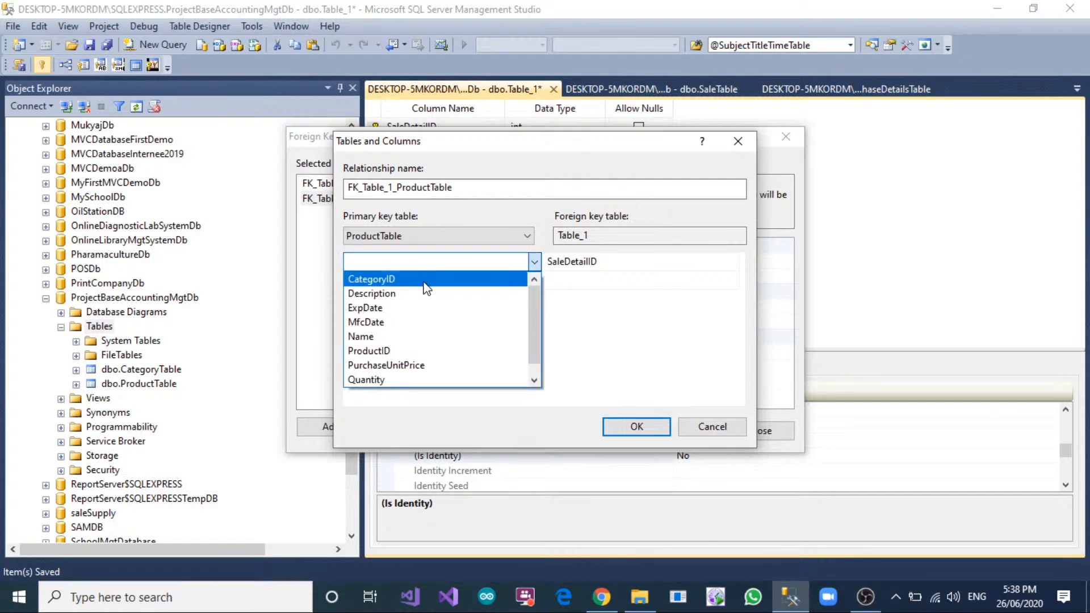
click(428, 348)
click(628, 263)
click(628, 263)
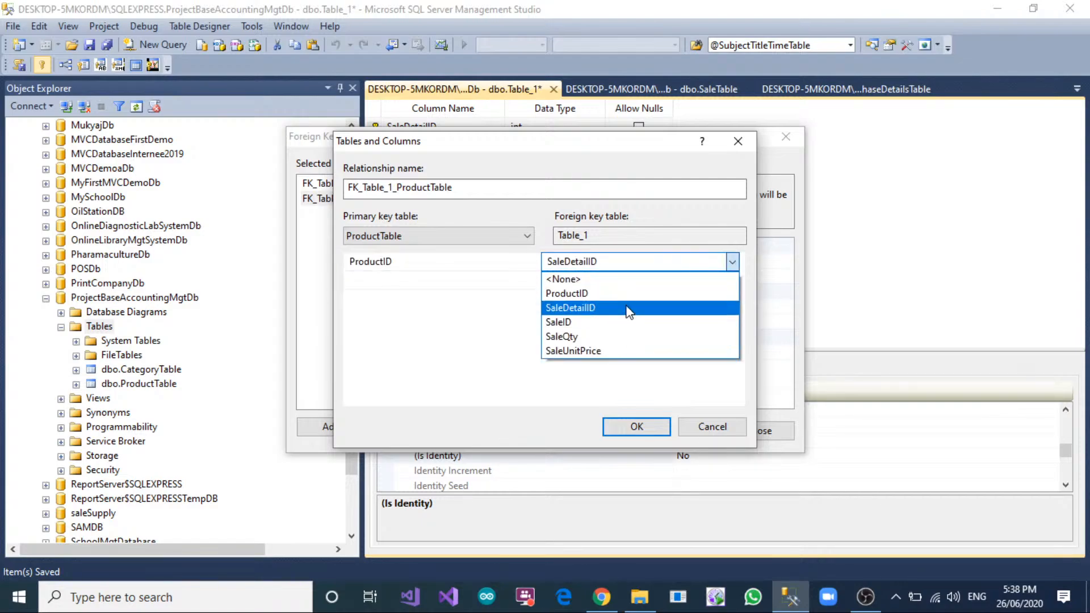
click(628, 293)
click(637, 427)
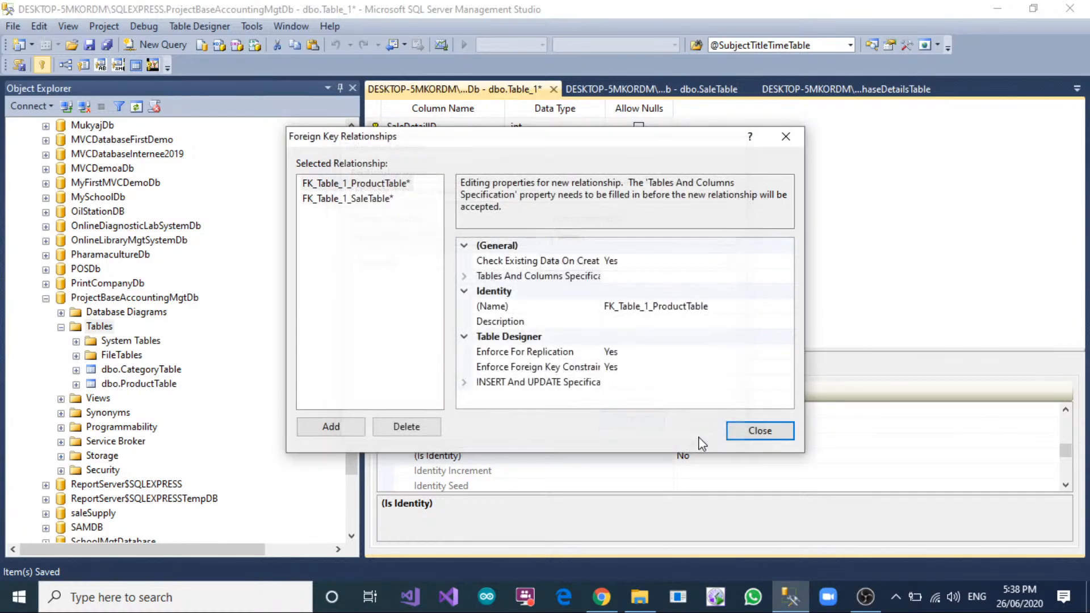
click(733, 431)
Save the sale details table under the name SaleDetailTable.
right_click(518, 96)
click(542, 101)
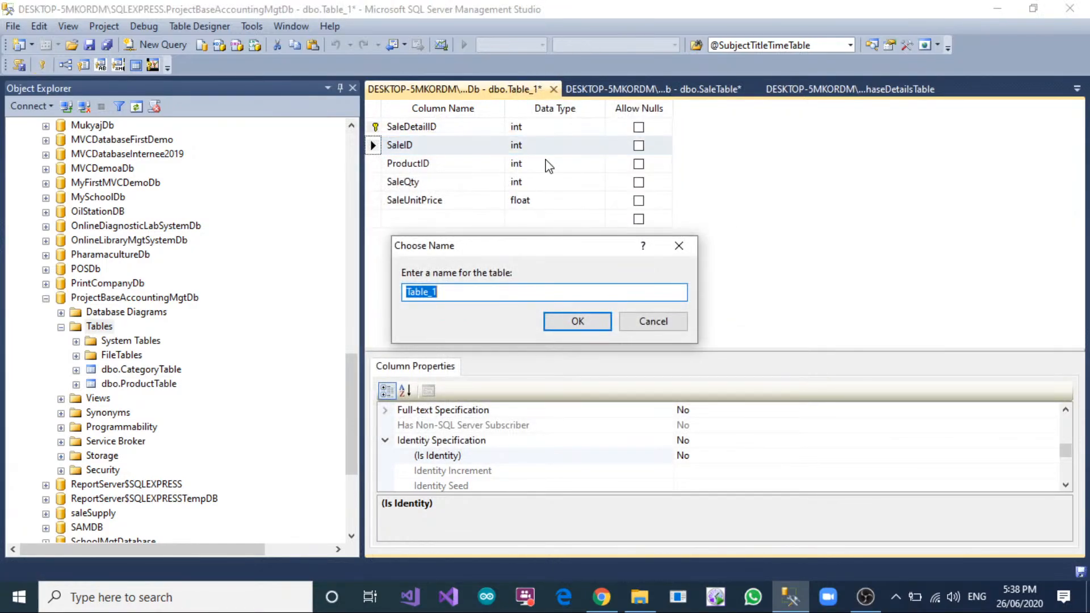
text(SaleDetailTable)
click(566, 314)
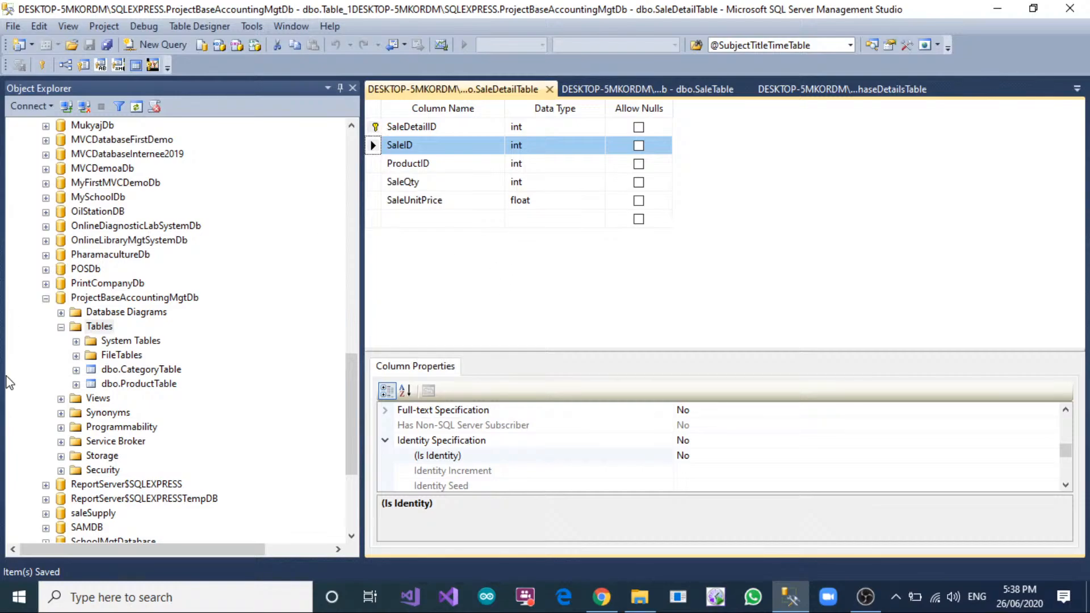
Create a new table in ProjectBaseAccountingMgtDb with a non-null ExpCategoryID column of type int.
right_click(98, 327)
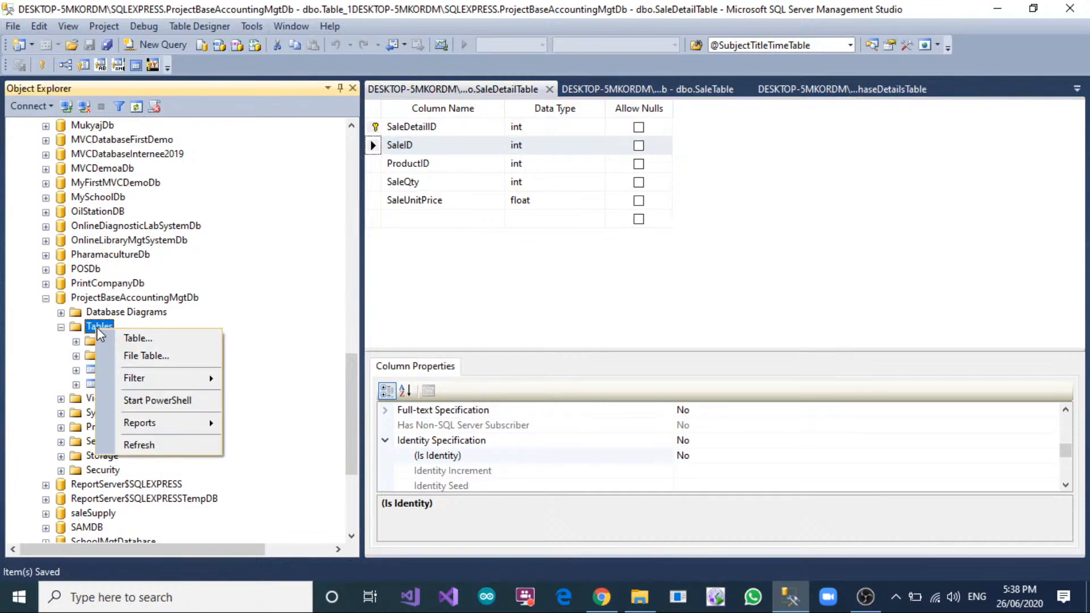
click(128, 340)
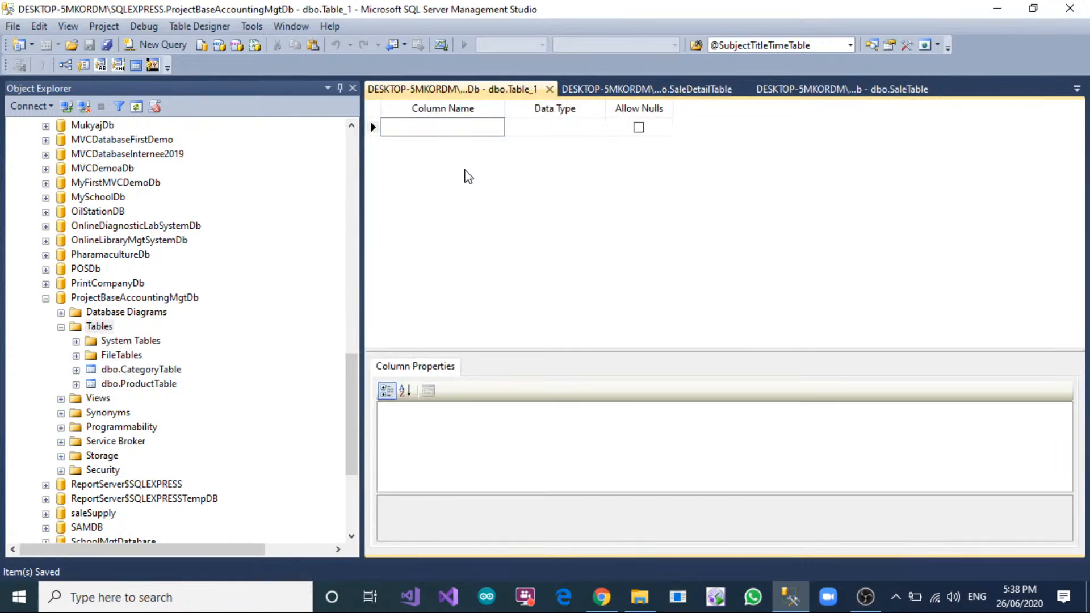
text(ExpCatego)
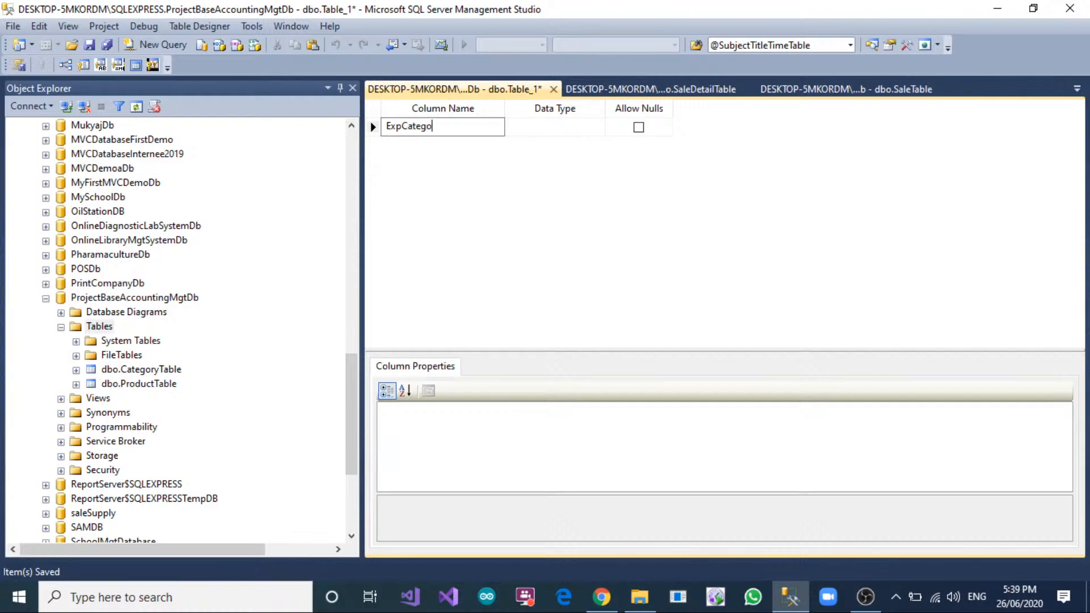
text(ryID)
key(Tab)
key(Tab)
key(space)
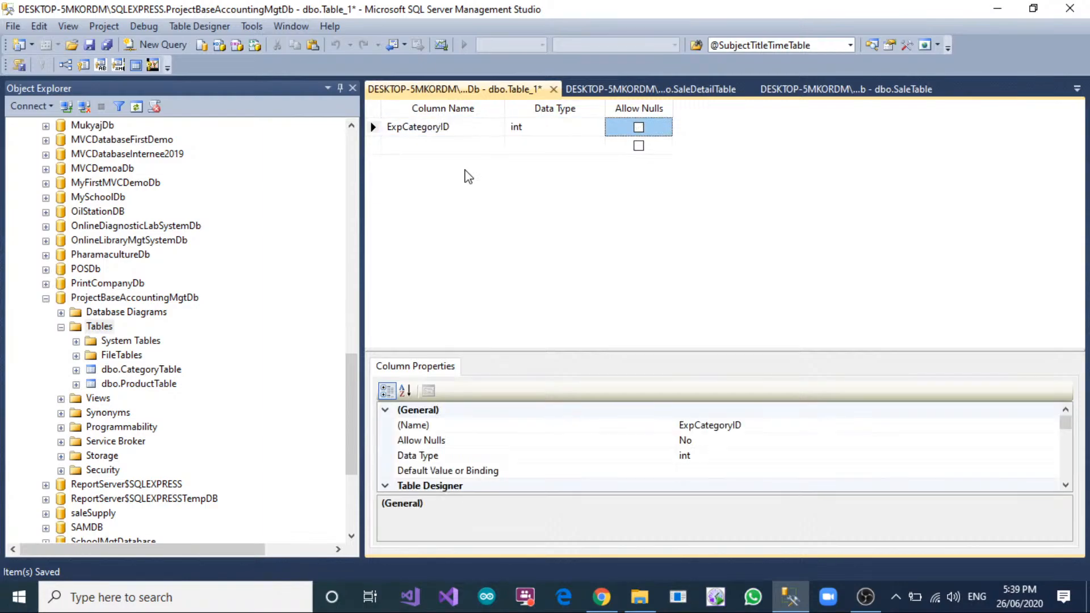
key(Tab)
Add an ExpCategoryName column of type nvarchar(100) and disallow nulls for both columns.
text(E)
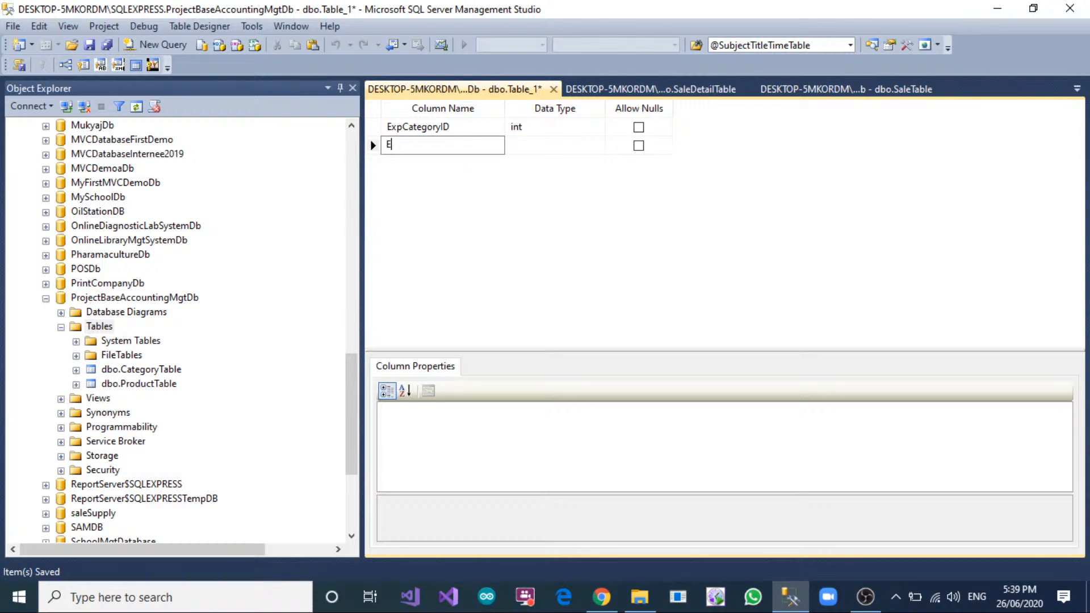
text(xpCategoyrName)
key(Tab)
text(nvarchar)
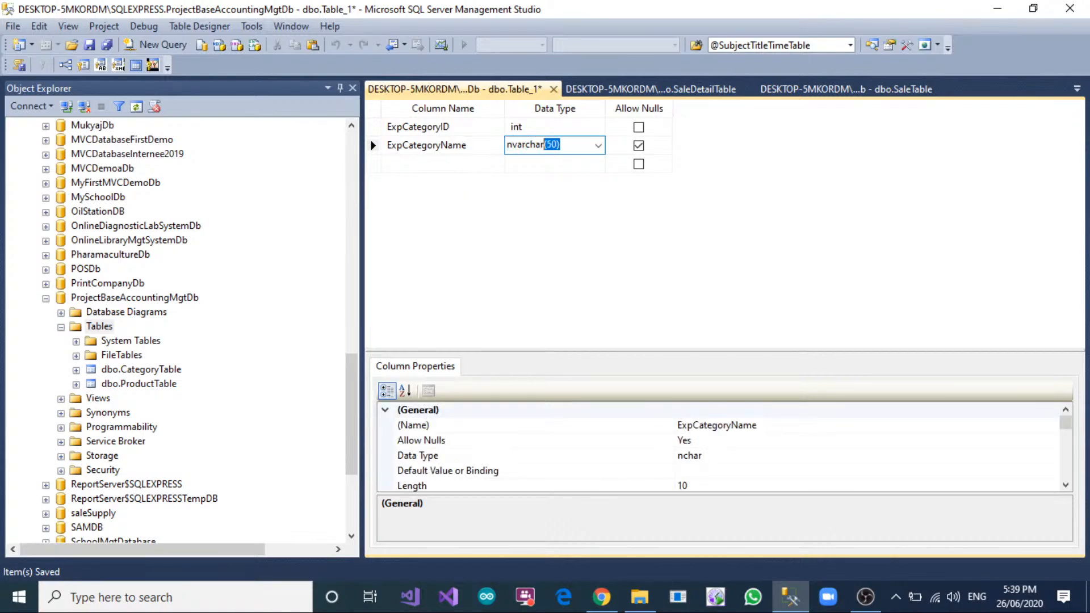
click(550, 145)
key(BackSpace)
text(10)
key(Return)
click(639, 134)
click(640, 149)
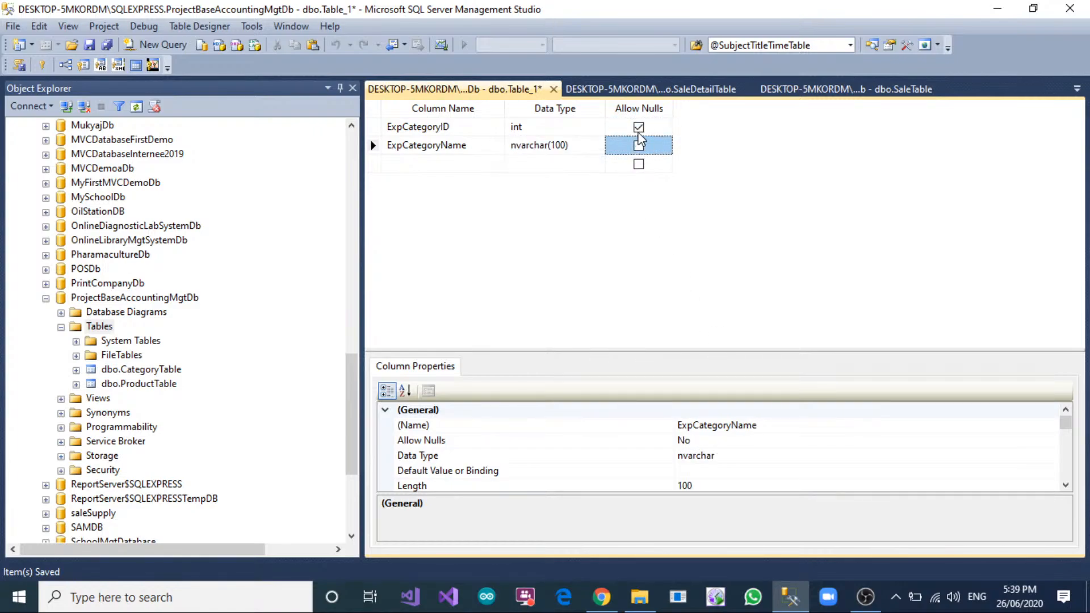
click(637, 132)
Make ExpCategoryID the primary key and set its Is Identity property to Yes.
click(379, 126)
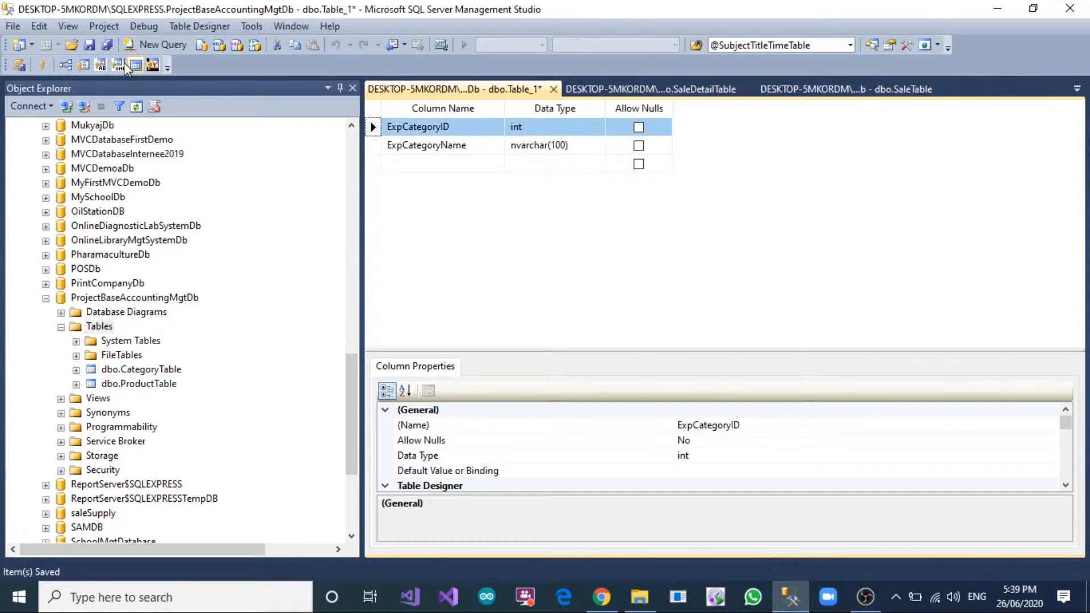
click(41, 65)
scroll(397, 475, down, 5)
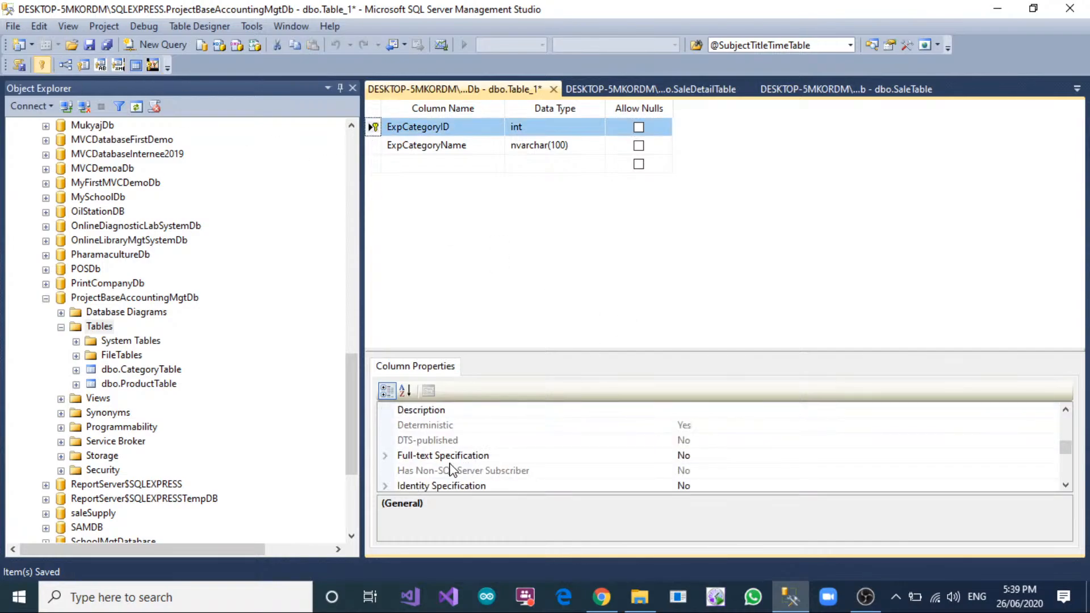
click(394, 450)
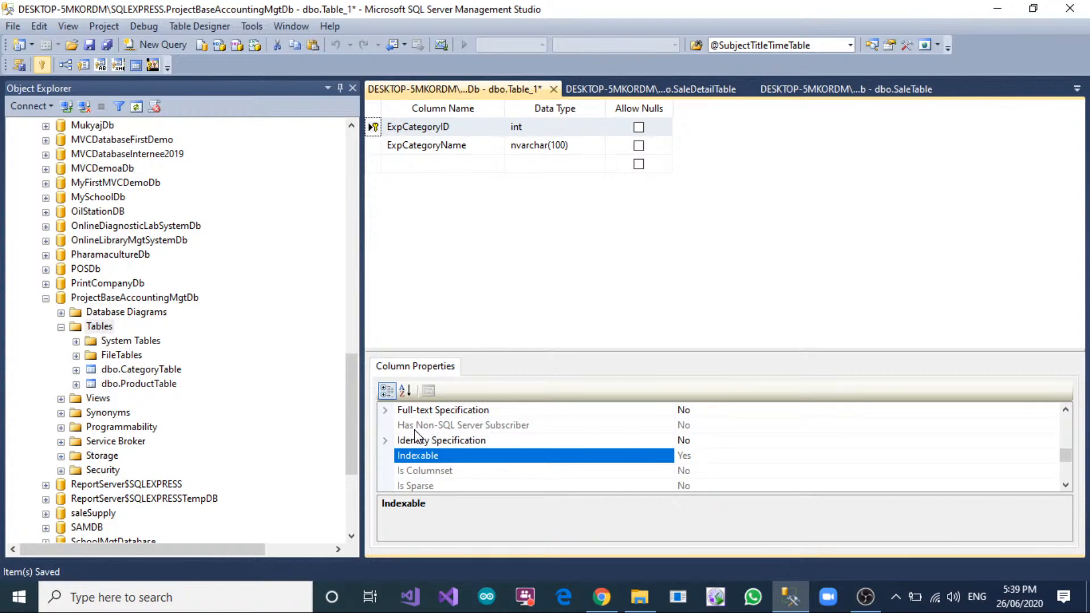
click(384, 431)
click(386, 441)
double_click(714, 456)
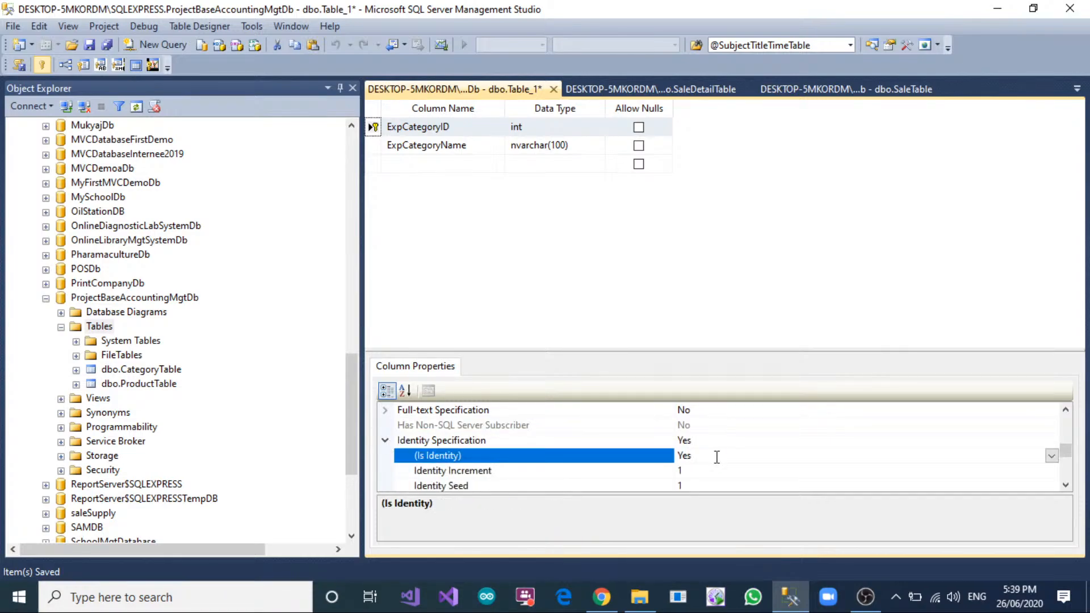
Save the expense category table under the name ExpCategoryTable.
right_click(500, 89)
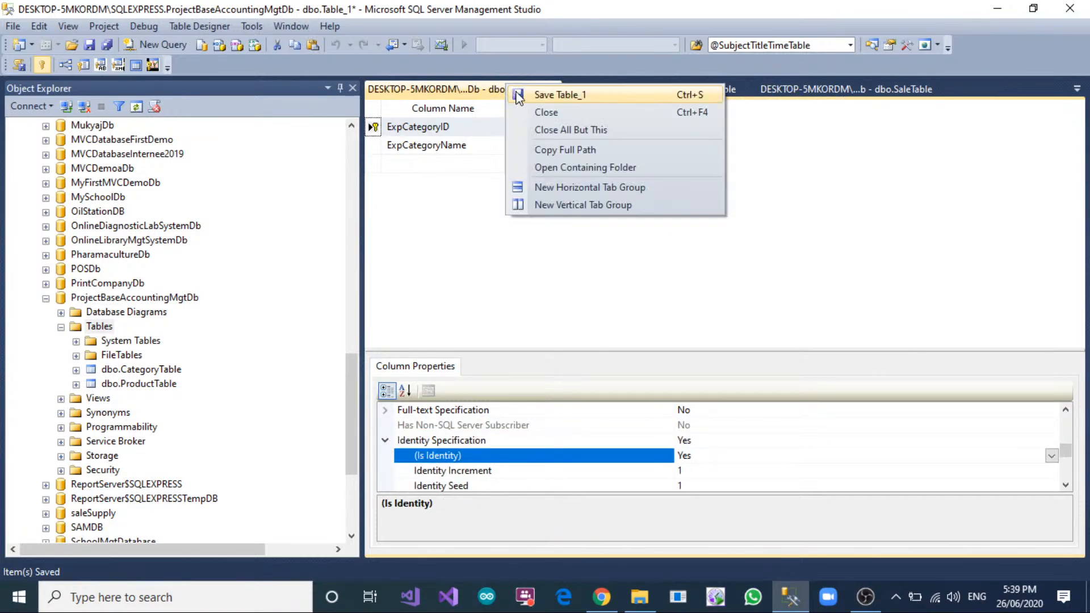
click(560, 92)
text(E)
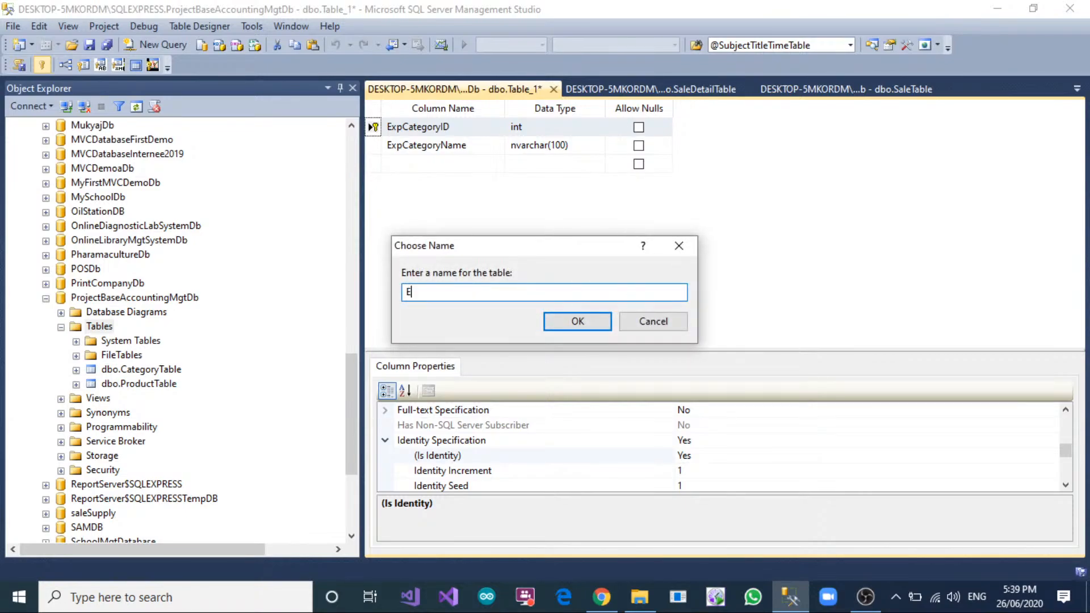
text(xpCategoyry)
key(BackSpace)
key(BackSpace)
key(BackSpace)
text(ryTable)
key(Return)
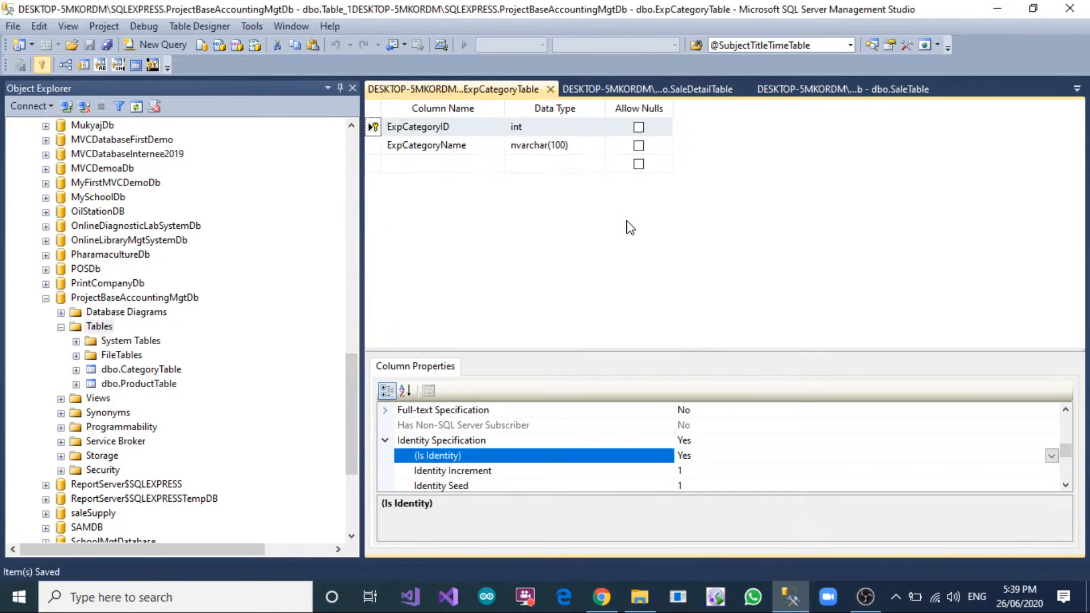
Create another new table in ProjectBaseAccountingMgtDb with a non-null ExpensesID column of type int.
right_click(112, 327)
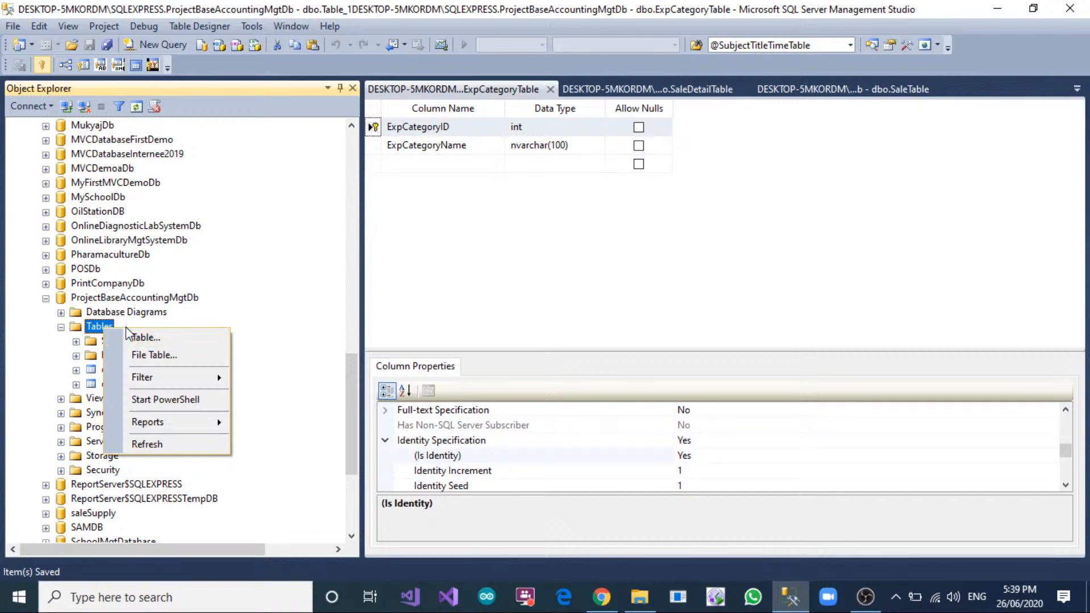
click(136, 339)
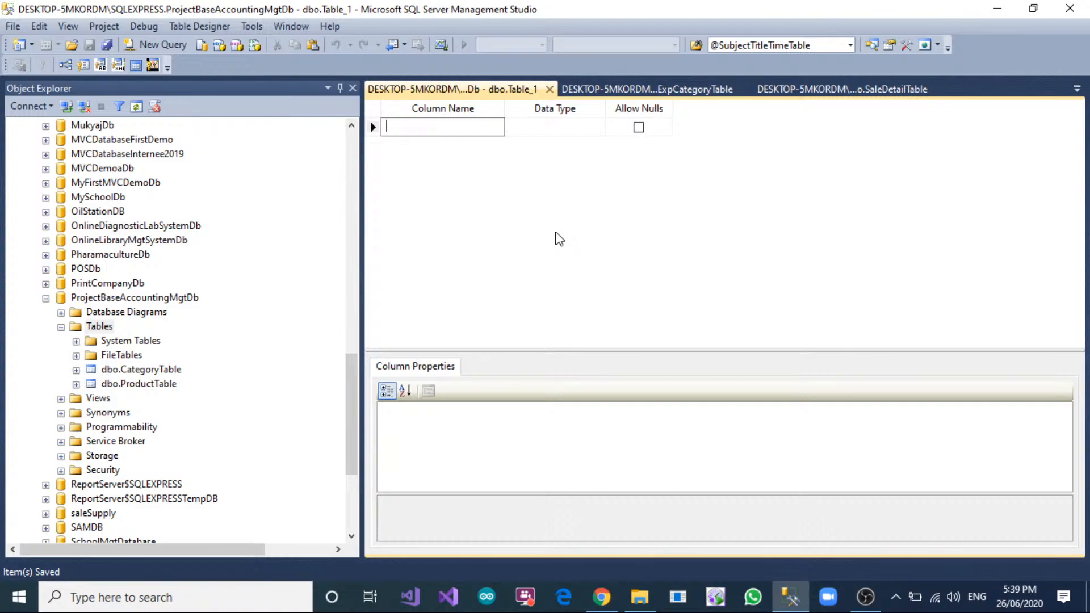
text(Expense)
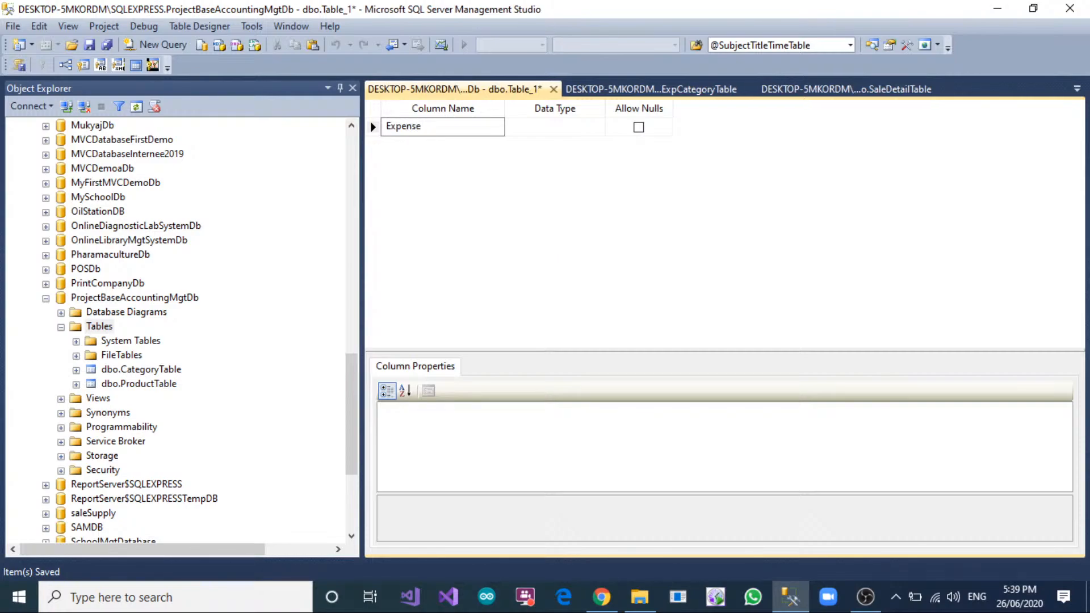
key(Tab)
key(Tab)
key(Tab)
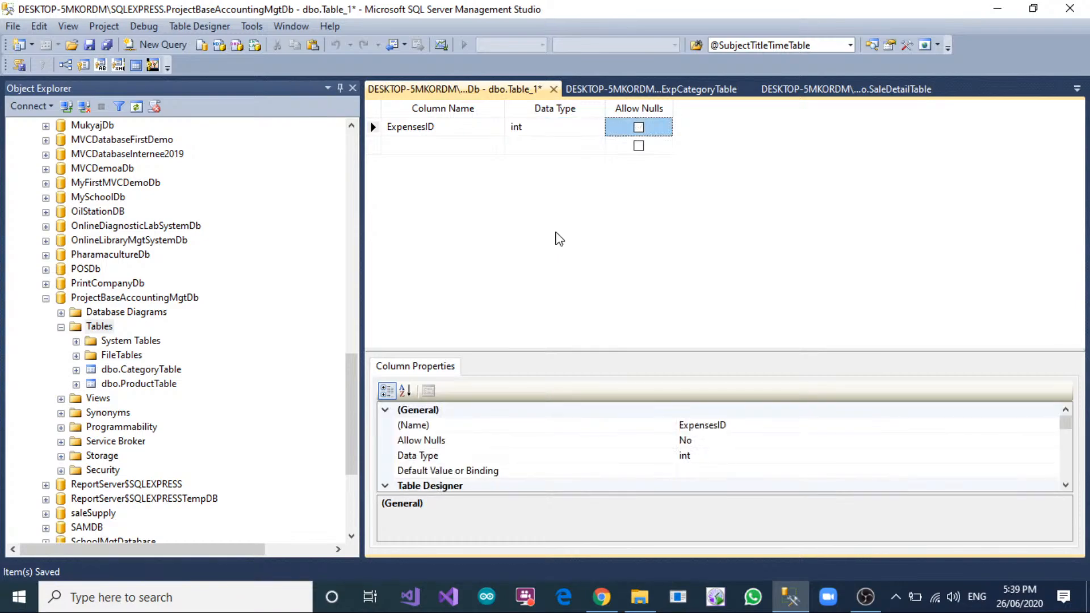
Add a non-null ExpCategoryID column of type int below ExpensesID.
text(ExpCategor)
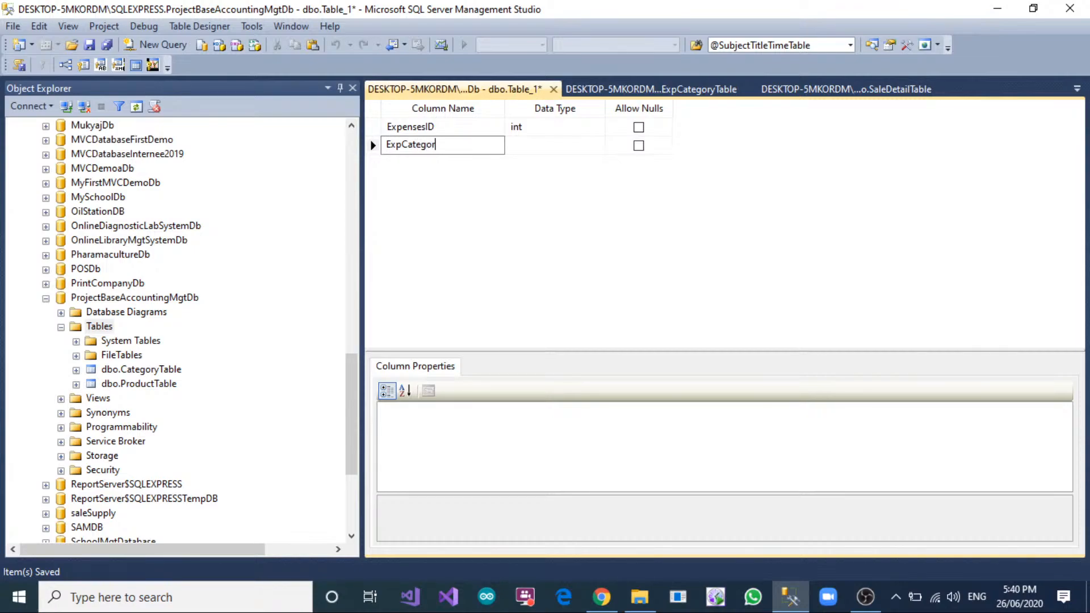
text(yID)
key(Tab)
key(Tab)
key(Tab)
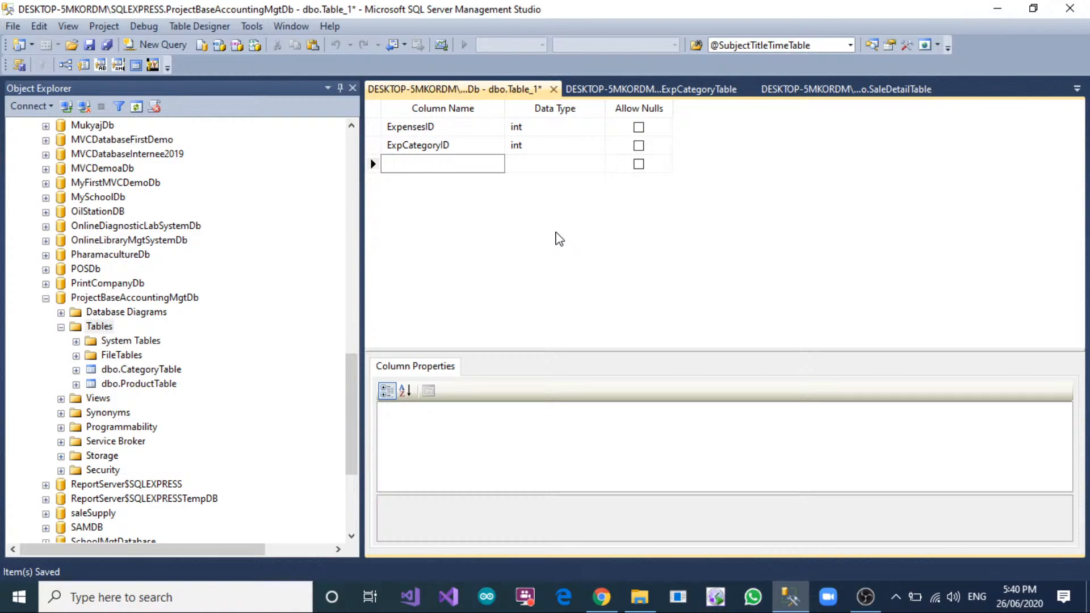
Add an ExpensesTitle column of type int and disallow nulls for it.
text(Ex)
text(pensesTitle)
key(Tab)
key(alt+Down)
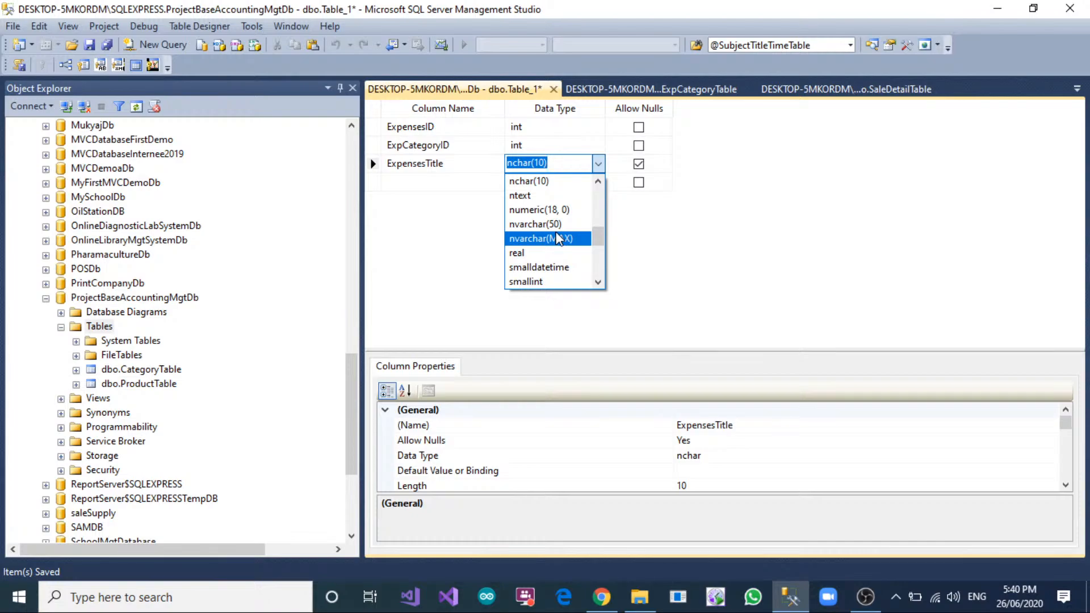
text(int)
key(Tab)
key(space)
Add a column named ExpensesReason below ExpensesTitle.
key(Tab)
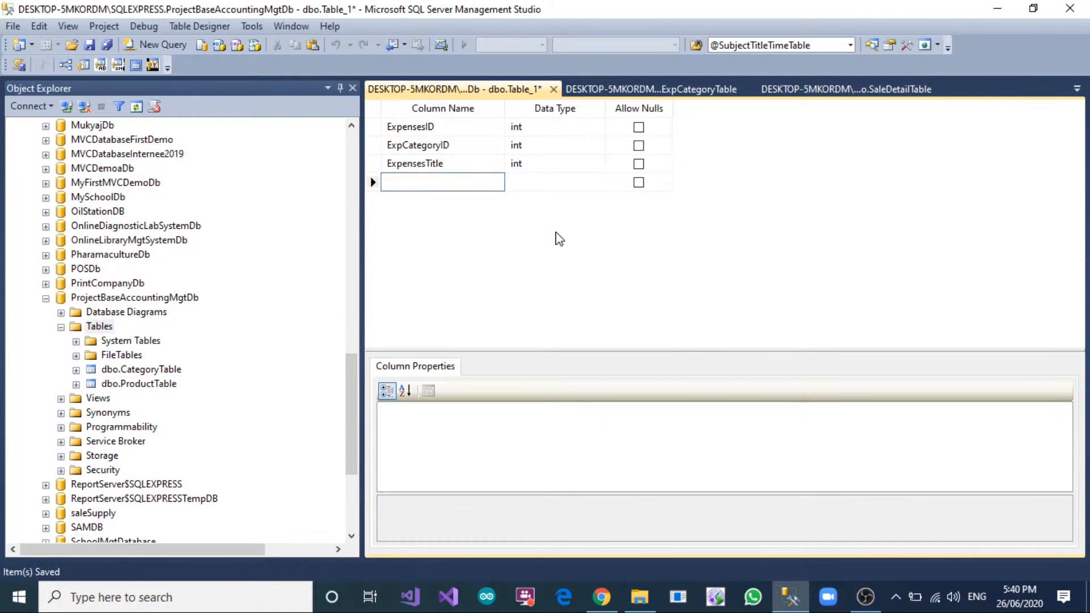
text(ExpensesReasion)
key(Tab)
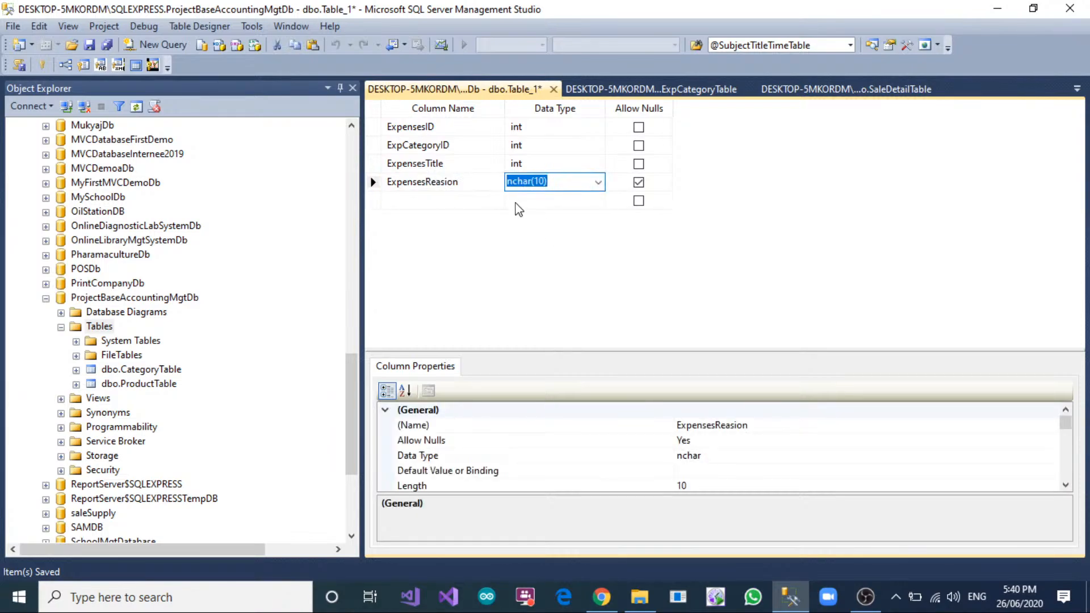
click(457, 181)
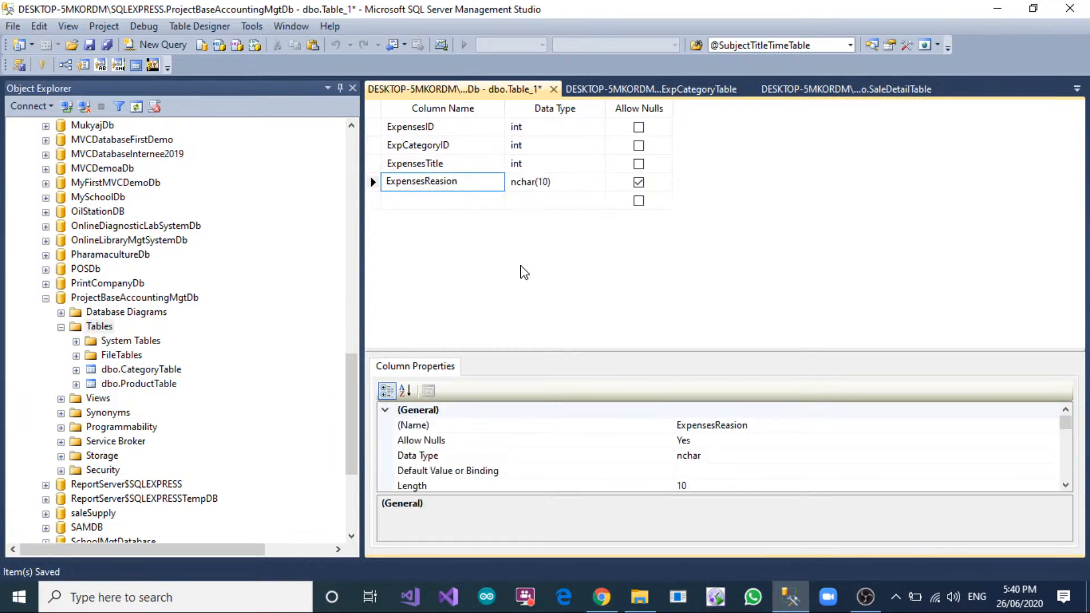
key(BackSpace)
key(BackSpace)
text(o)
key(Tab)
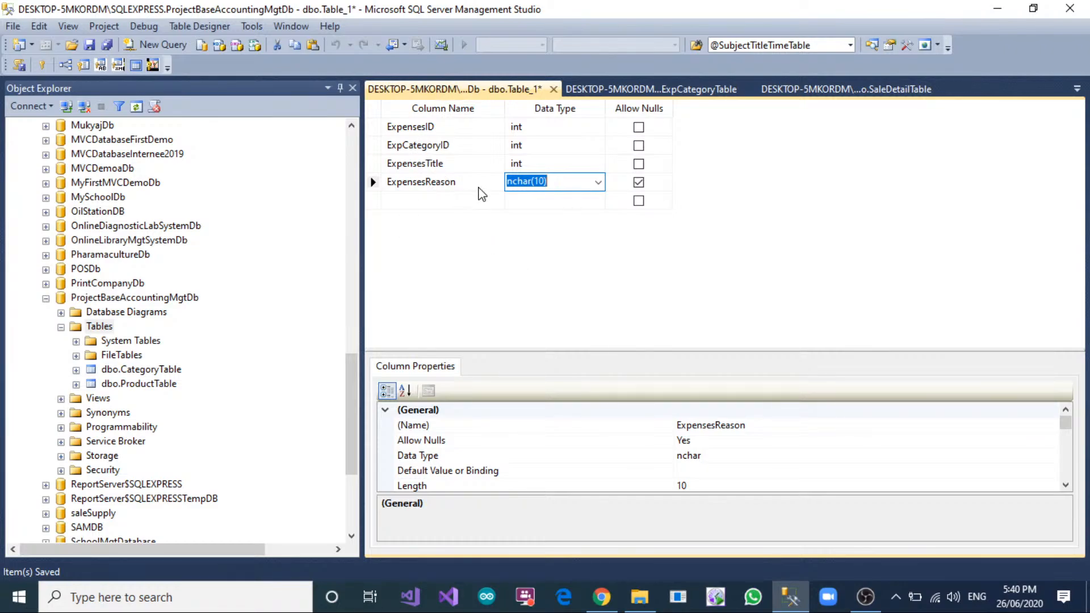
Set the ExpensesReason column's data type to nvarchar(300) and disallow nulls for it.
click(558, 186)
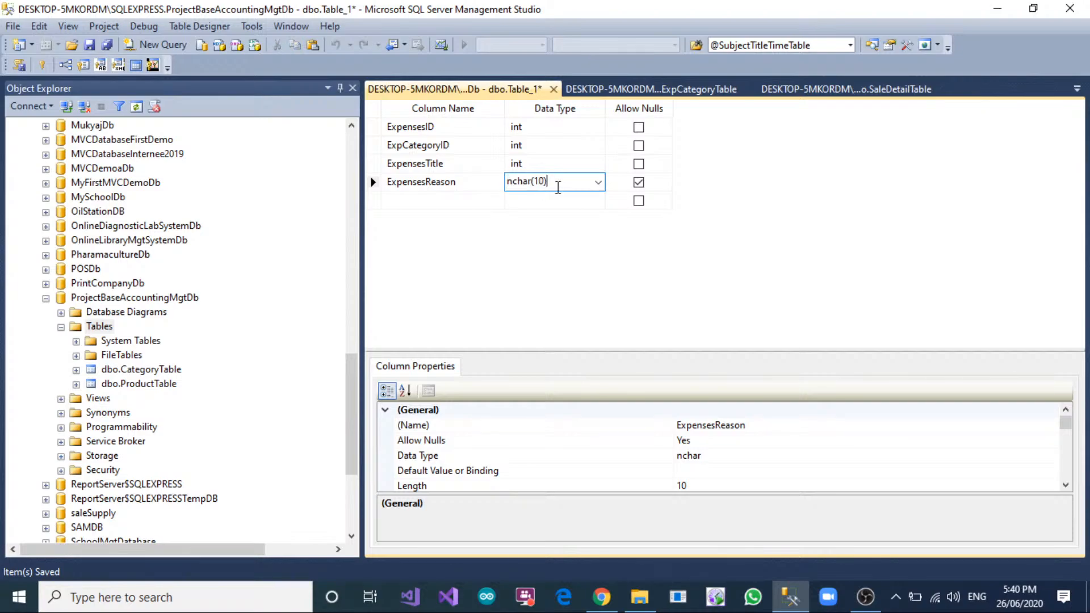
key(BackSpace)
key(BackSpace)
key(BackSpace)
key(BackSpace)
key(BackSpace)
key(BackSpace)
key(BackSpace)
key(BackSpace)
text(nvarchar(50)0)
key(Tab)
key(space)
key(Tab)
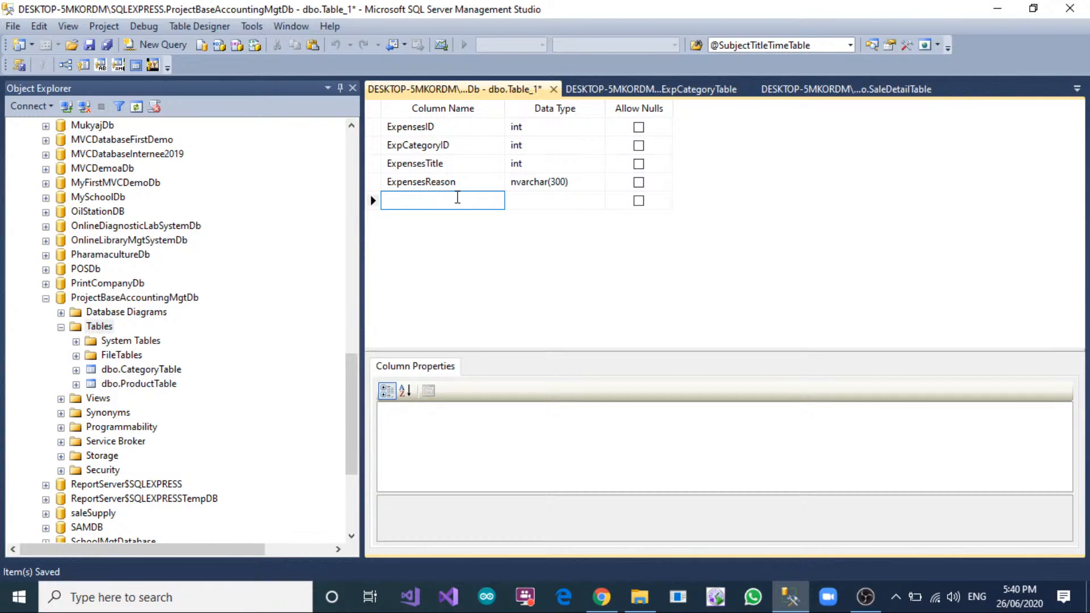
Add a TotalAmount column of type float below ExpensesReason and disallow nulls for it.
text(TotalAmoutn)
key(Tab)
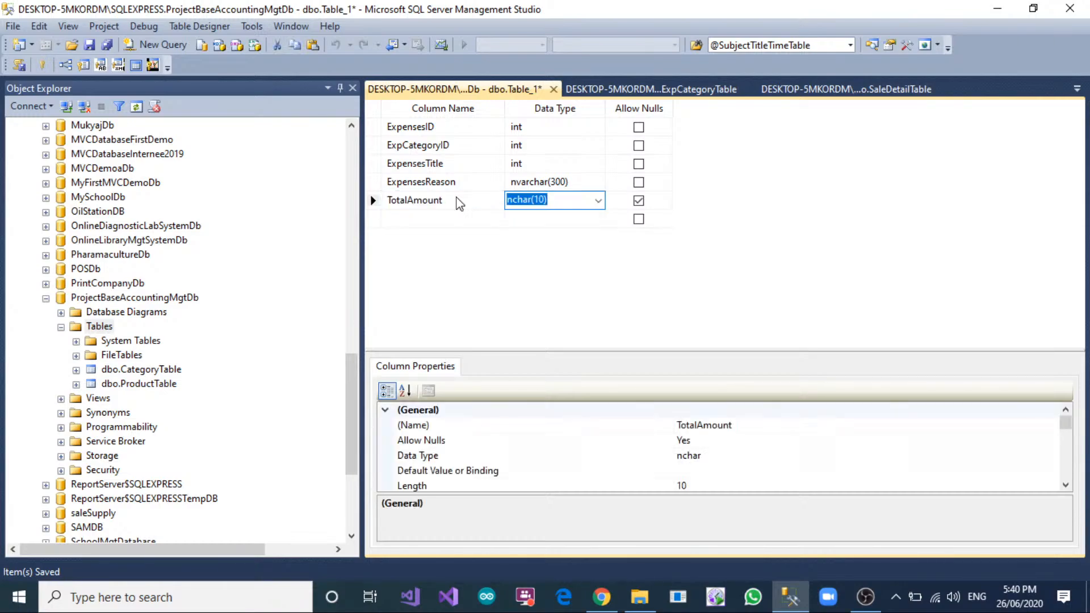
text(nv)
key(BackSpace)
key(BackSpace)
key(BackSpace)
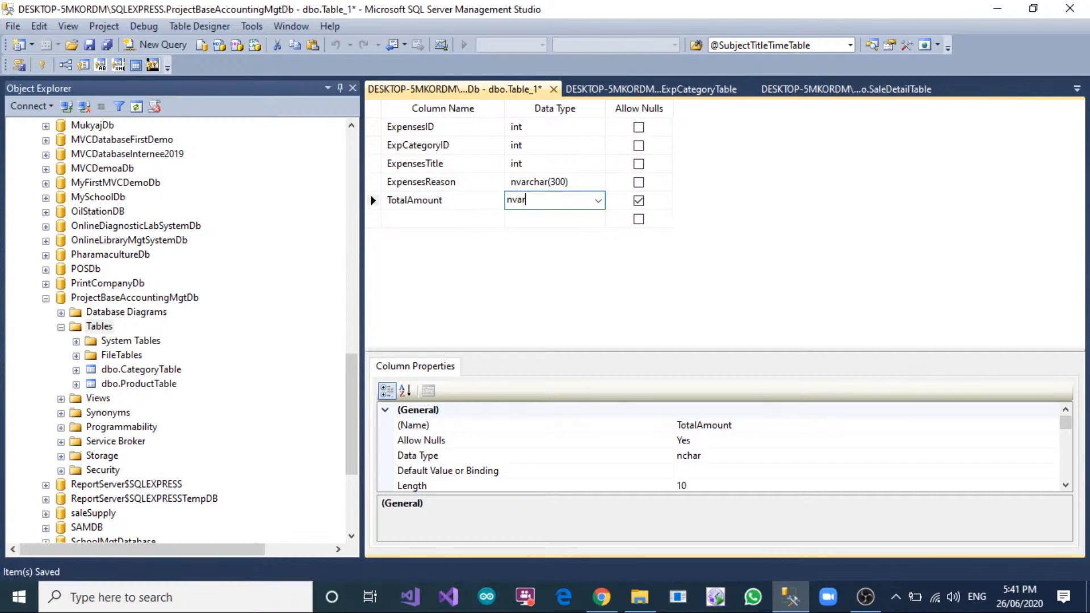
text(float)
key(Tab)
key(space)
Add a non-null InvoiceNo column of type nvarchar(150) and place it directly below ExpCategoryID.
key(Tab)
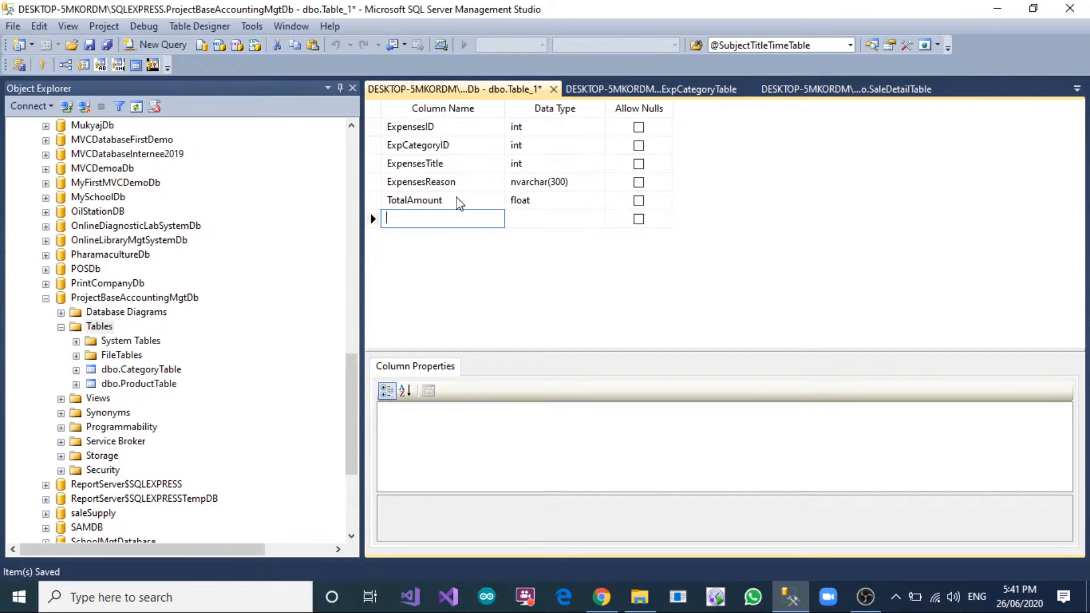
text(InvociceNo)
key(Tab)
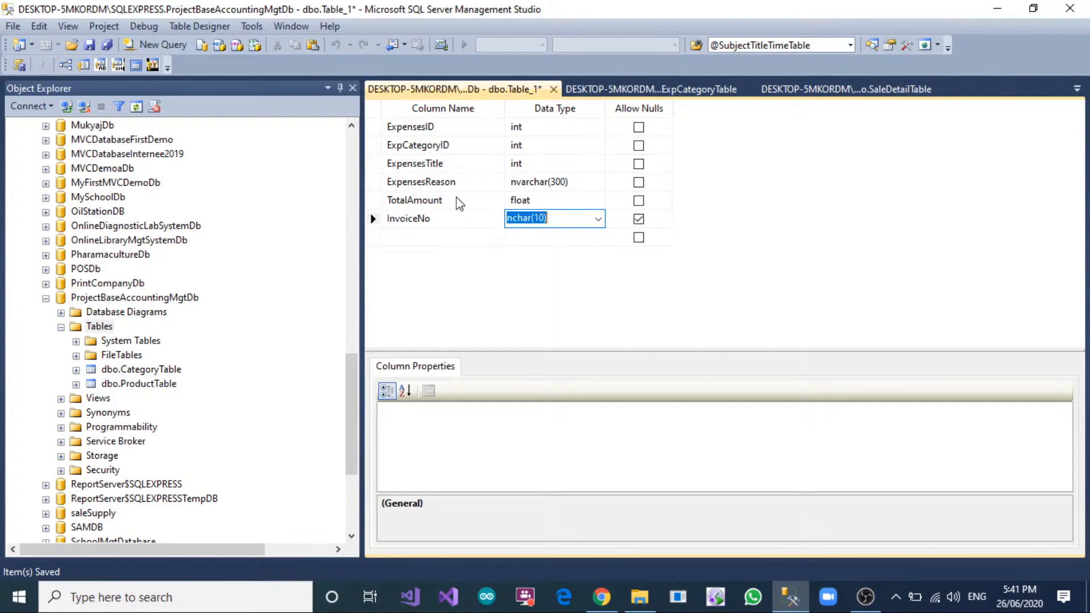
text(nvarchar(50))
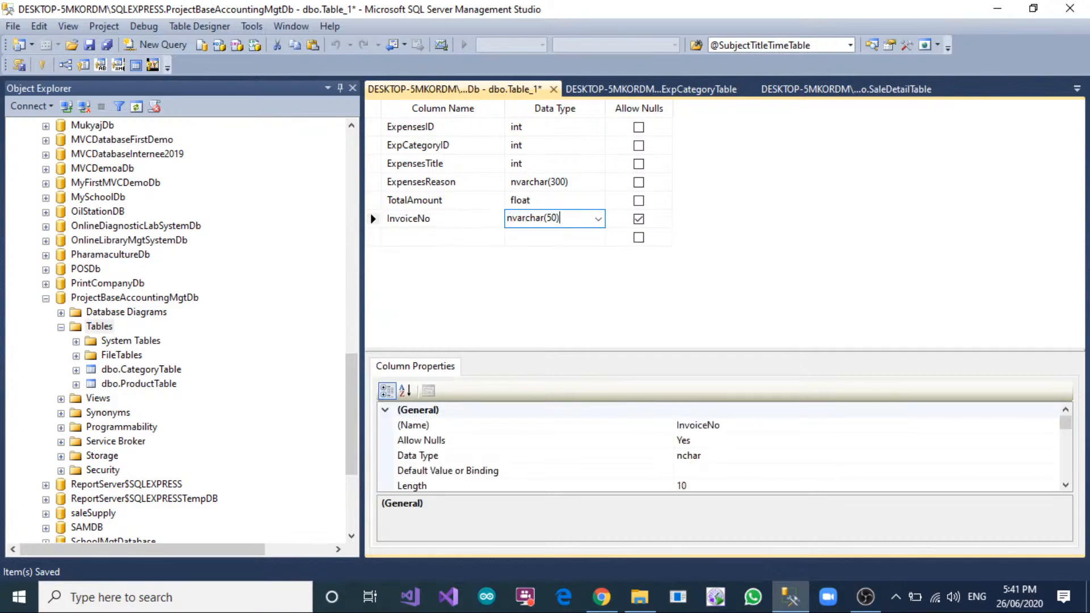
text(1)
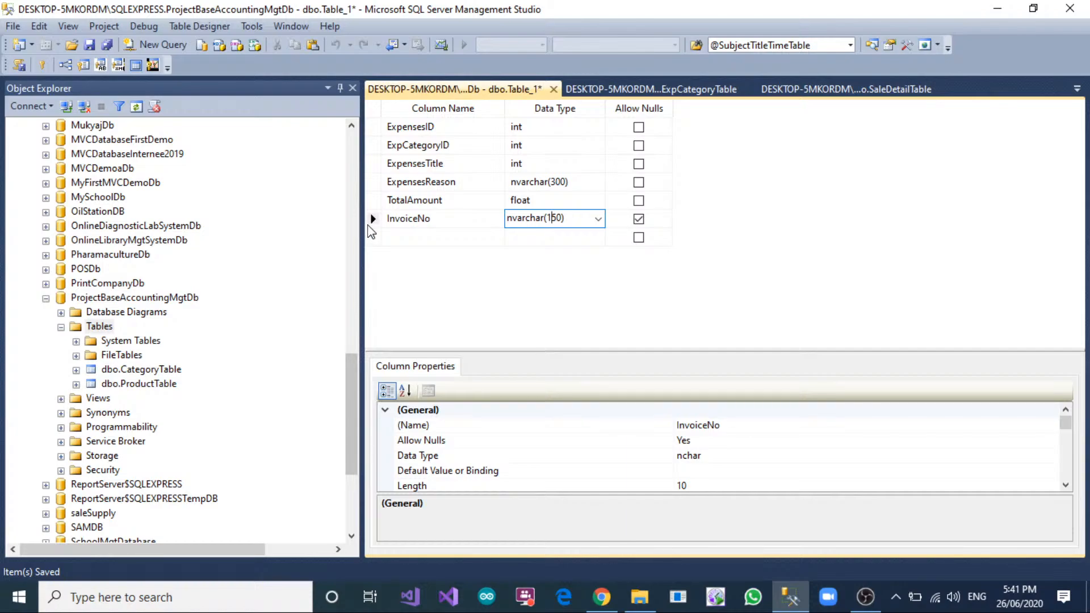
drag(373, 218, 368, 164)
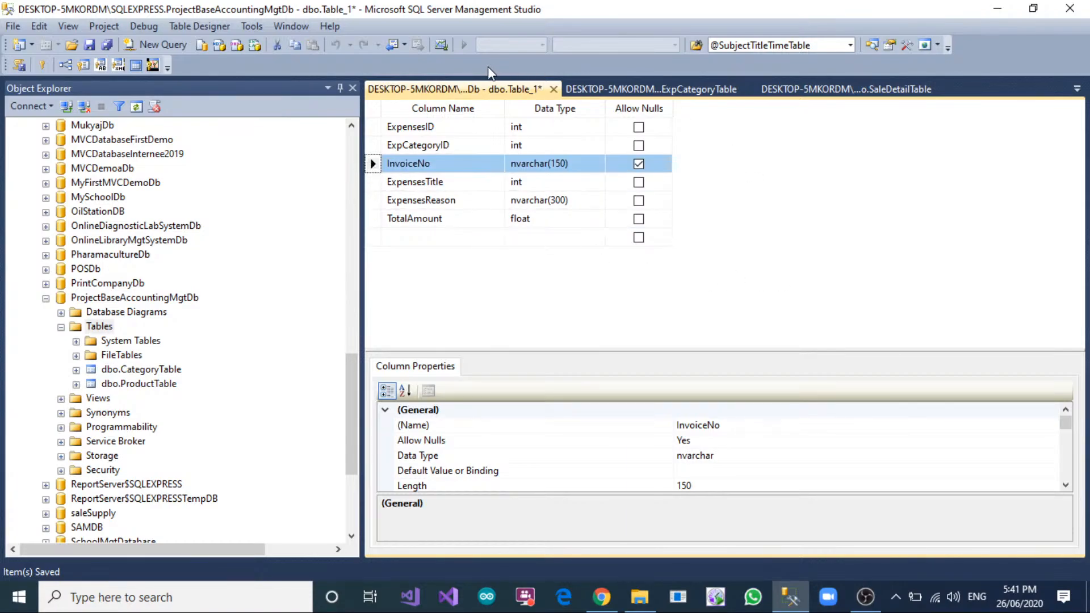
click(638, 164)
Make ExpensesID the primary key and turn on its identity specification.
click(372, 127)
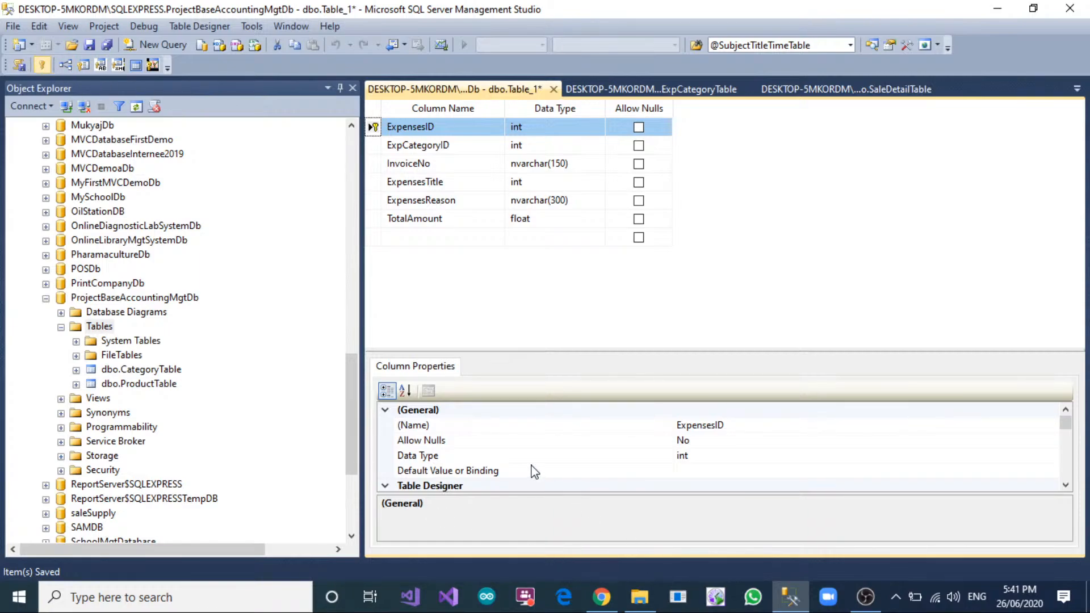
scroll(530, 469, down, 4)
click(393, 443)
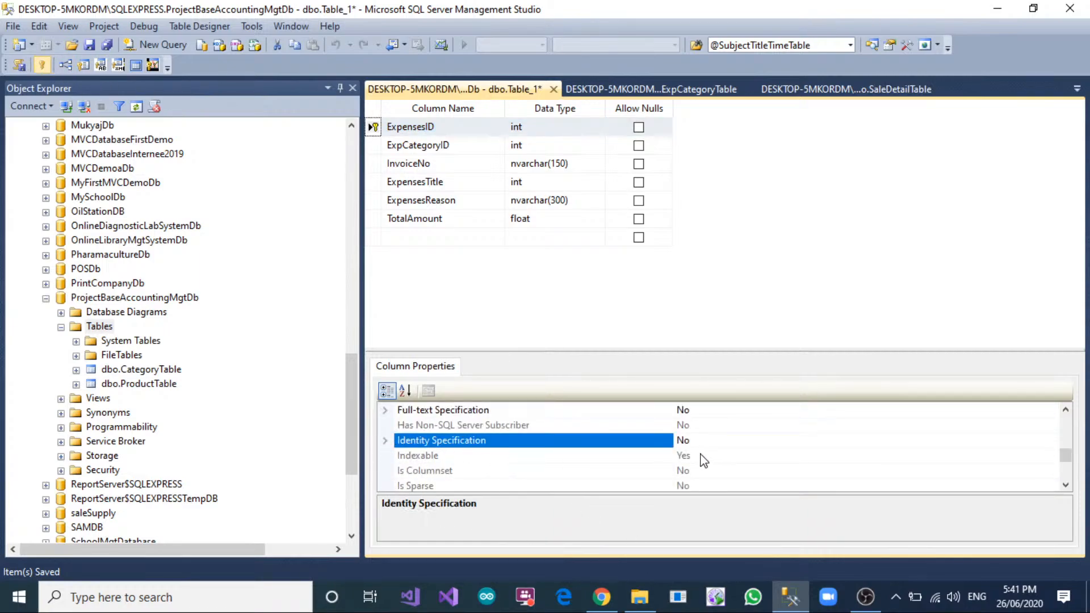
click(385, 440)
click(709, 455)
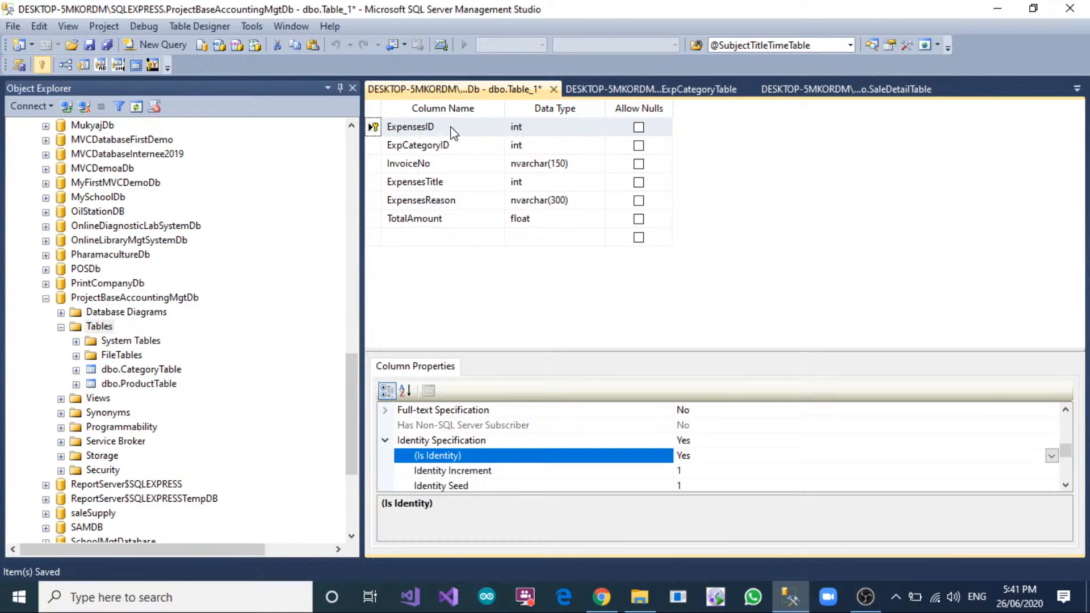
Add a new foreign key relationship to the expenses table and open its tables and columns specification.
click(373, 147)
right_click(373, 147)
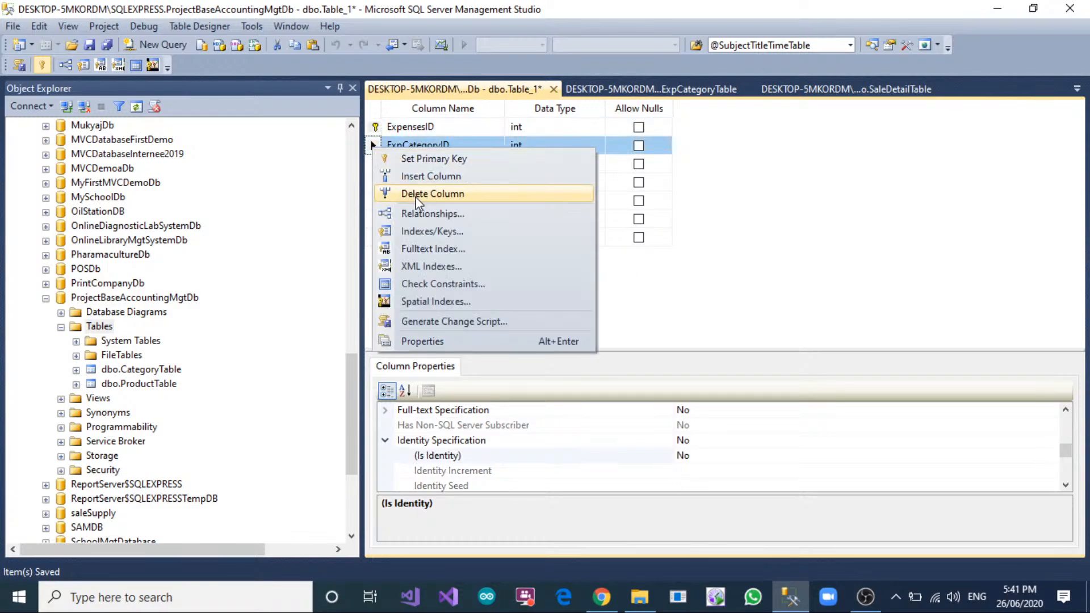
click(425, 212)
click(341, 426)
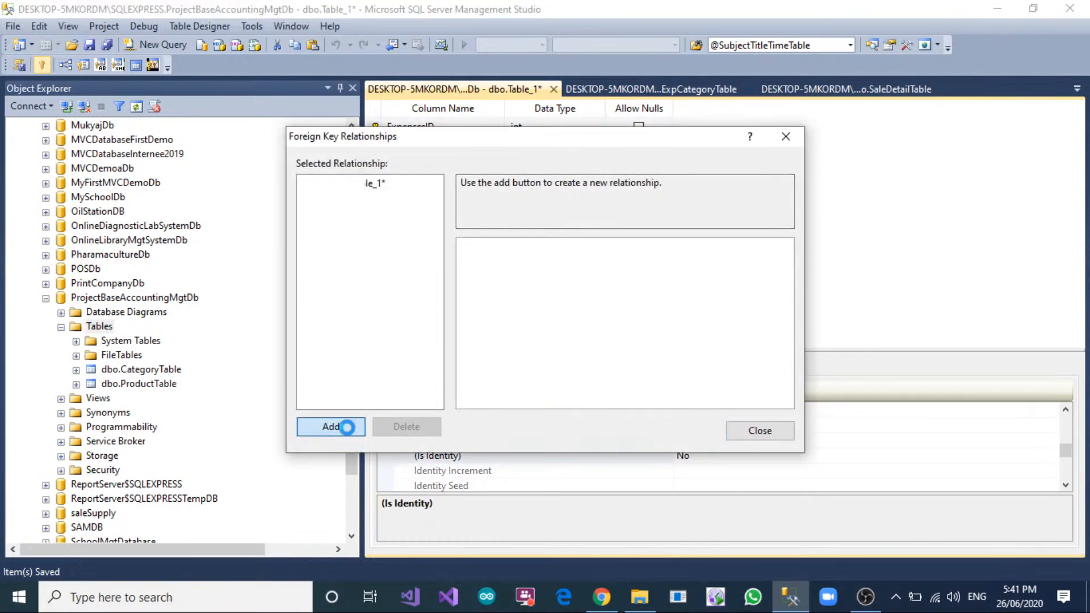
click(791, 277)
click(786, 277)
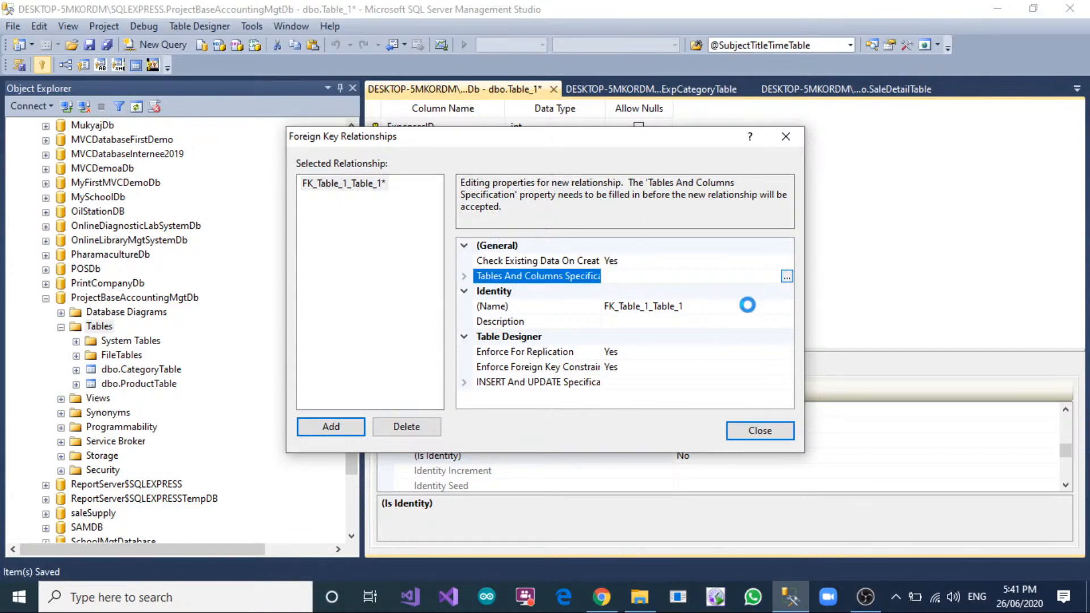
Map the relationship from primary key ExpCategoryID in ExpCategoryTable to the expenses table's ExpCategoryID and accept it.
click(460, 236)
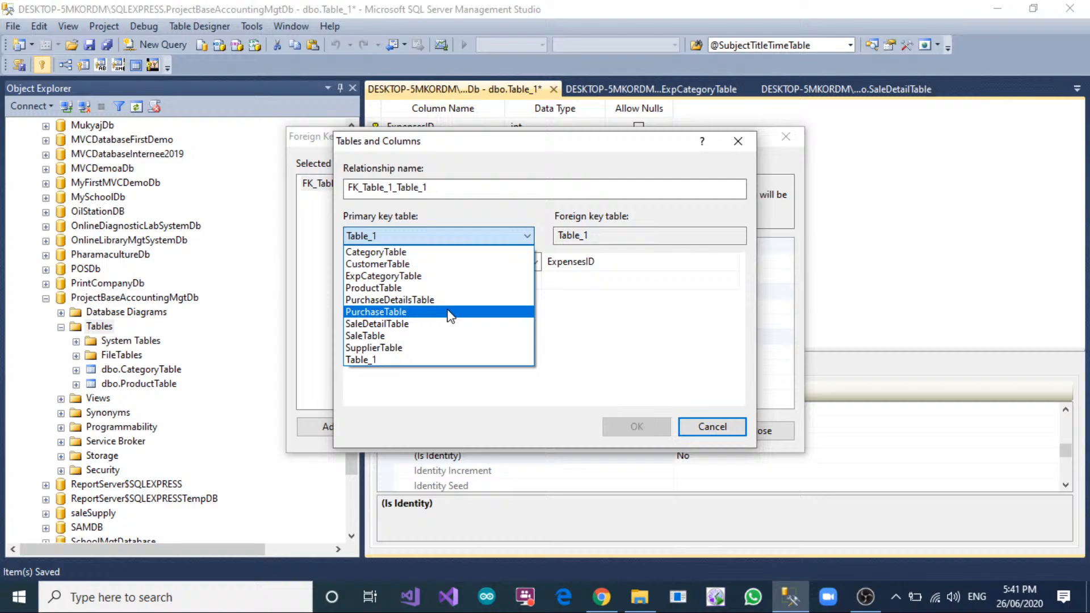
click(448, 276)
click(442, 268)
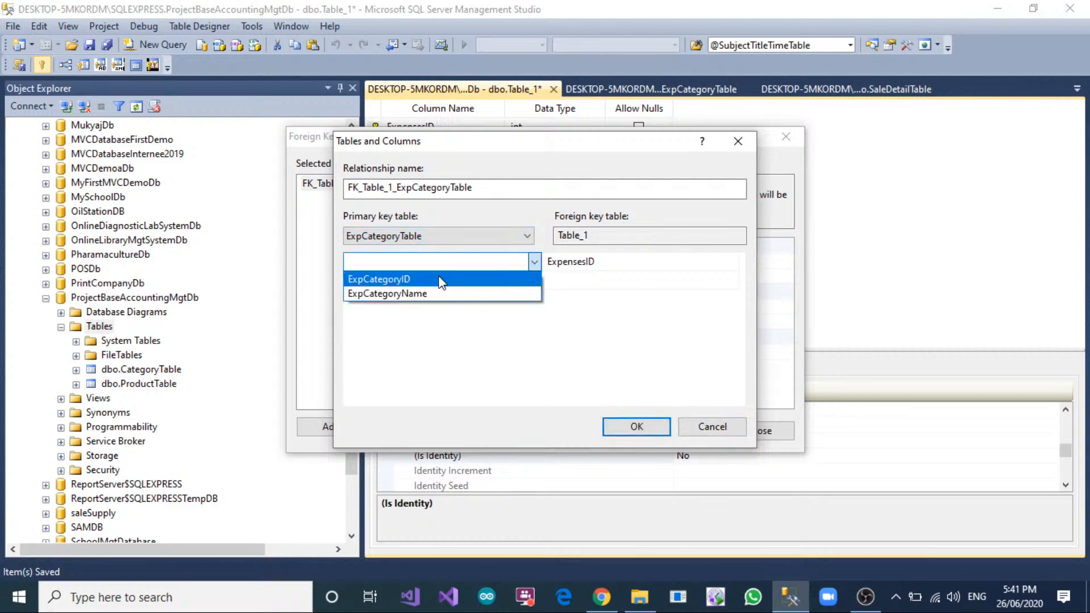
click(440, 279)
click(625, 262)
click(601, 295)
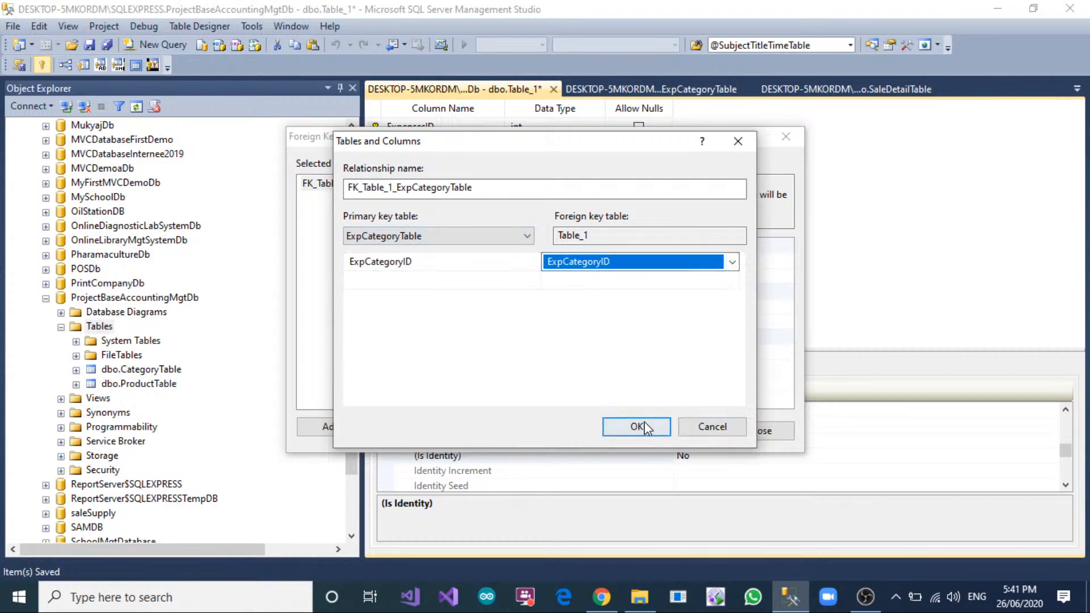
click(636, 427)
click(751, 435)
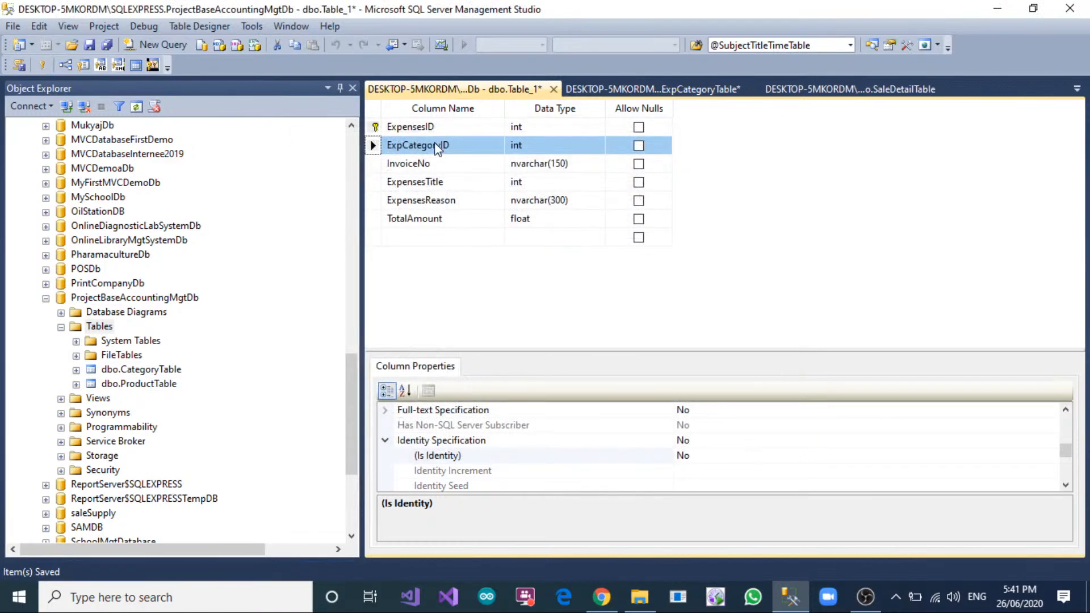
Save the expenses table under the name ExpensesTable.
right_click(443, 91)
click(480, 100)
text(Exp)
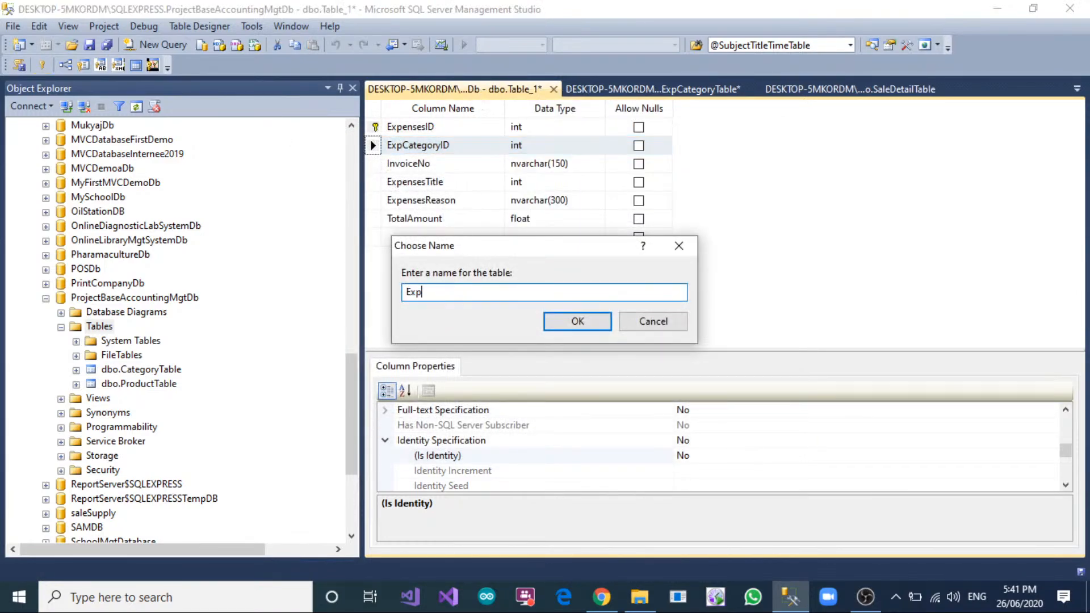
text(ensesTable)
click(578, 322)
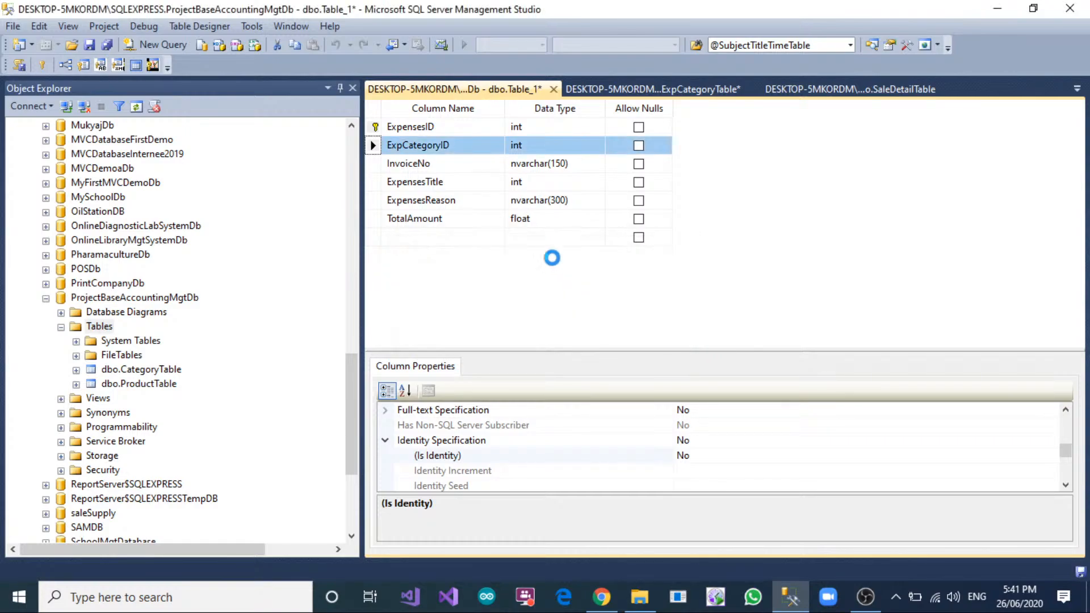
Create another new table in ProjectBaseAccountingMgtDb with a non-null ExpDetailID column of type int.
right_click(111, 326)
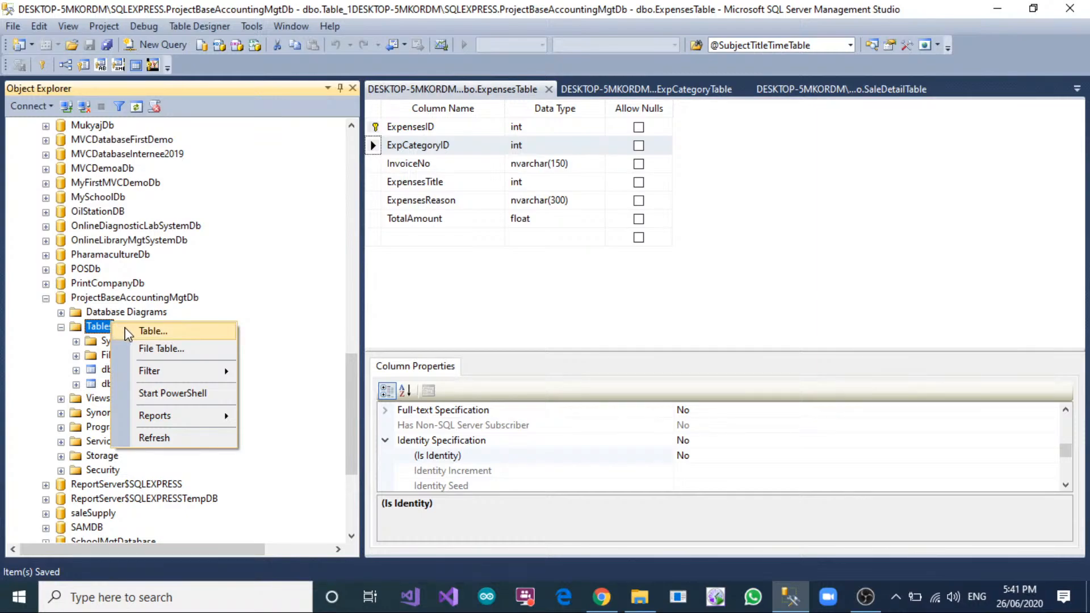
click(127, 334)
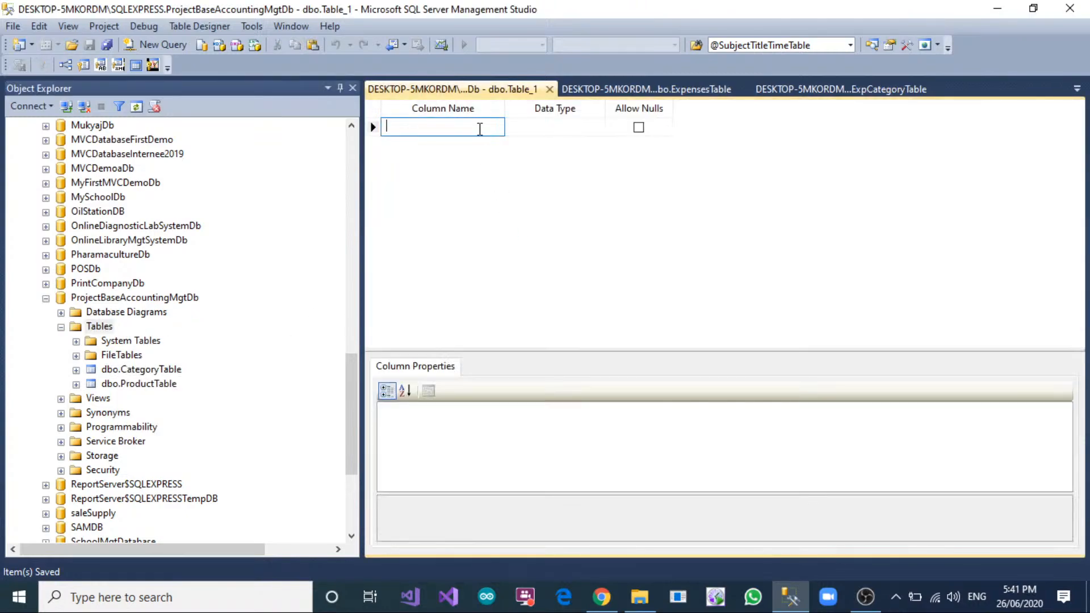
text(Exp)
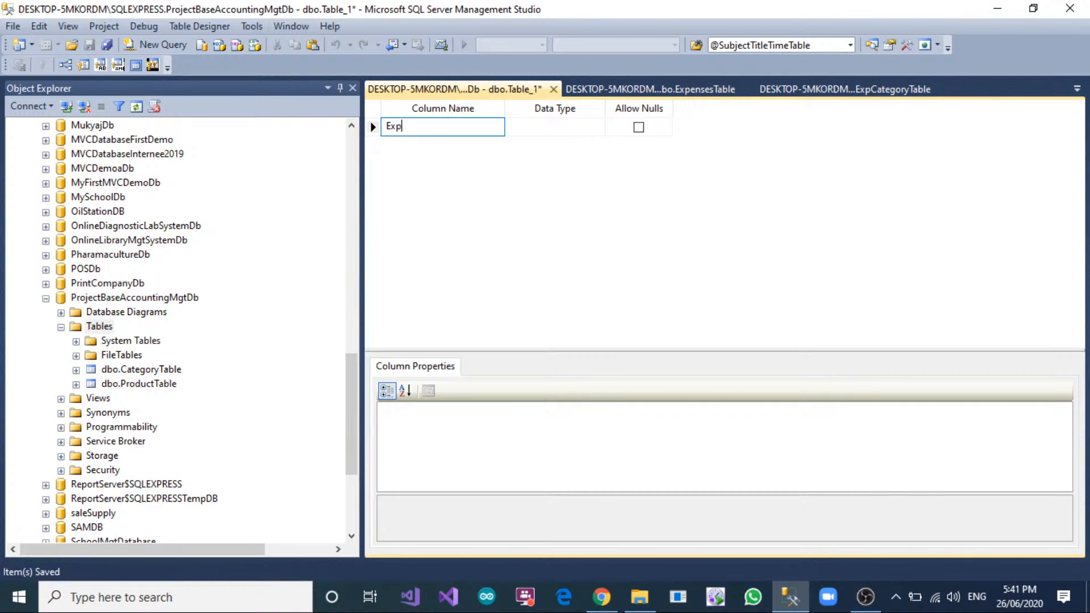
text(DetailID)
key(Tab)
text(int)
key(Tab)
key(Tab)
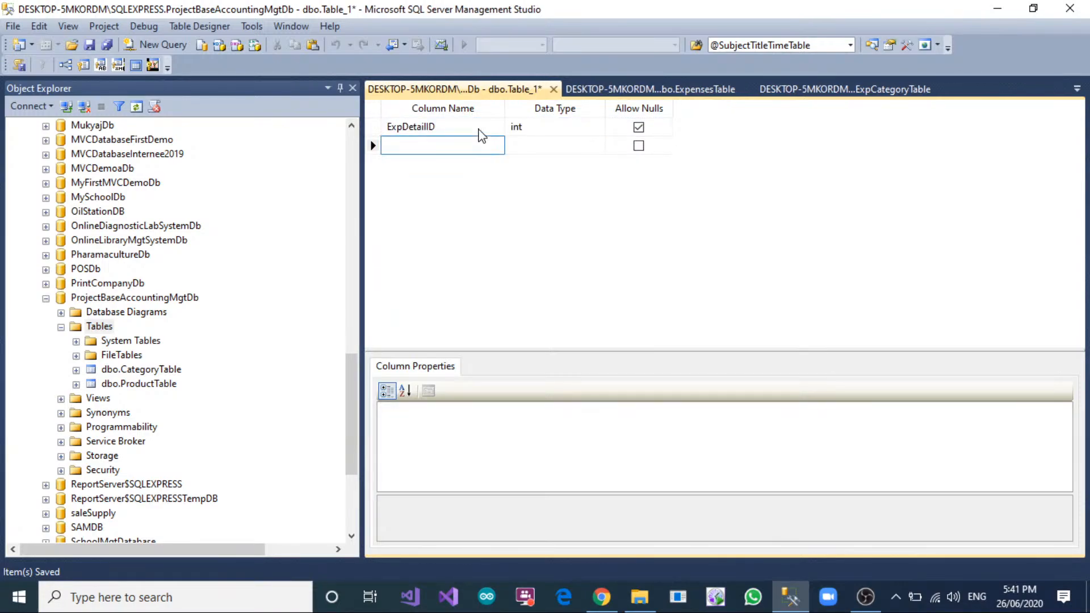
click(639, 127)
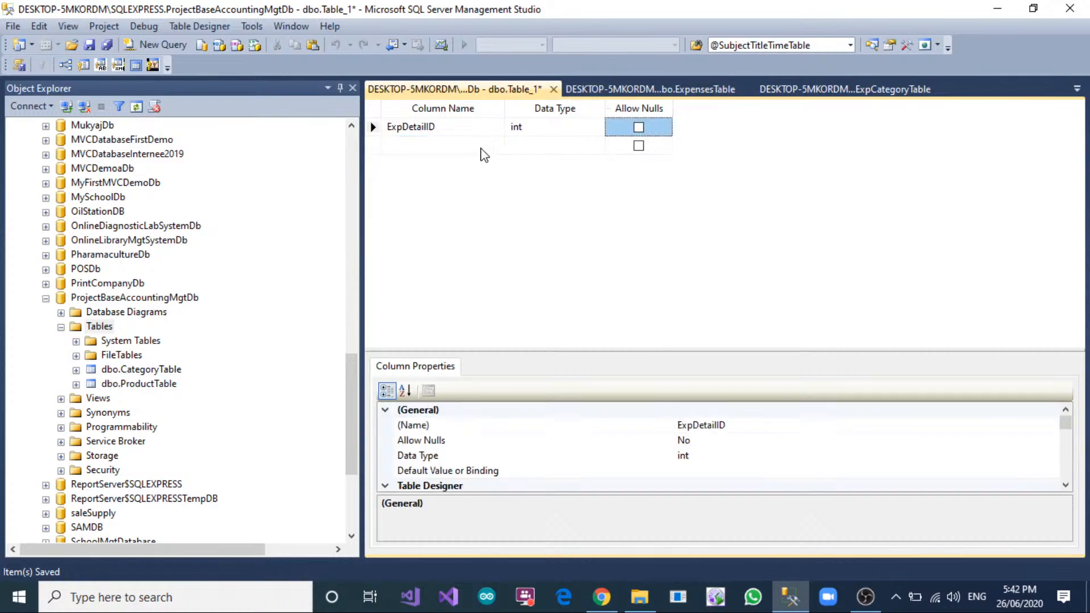
Add an ItemName column of type int below ExpDetailID and disallow nulls for it.
click(482, 147)
text(Item)
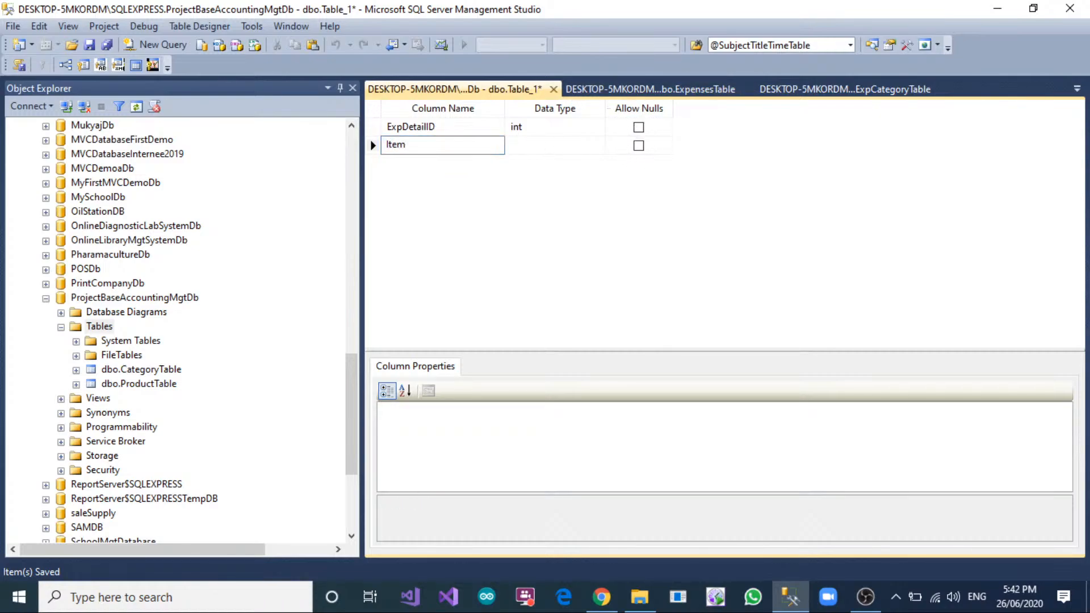
text(Name)
key(Tab)
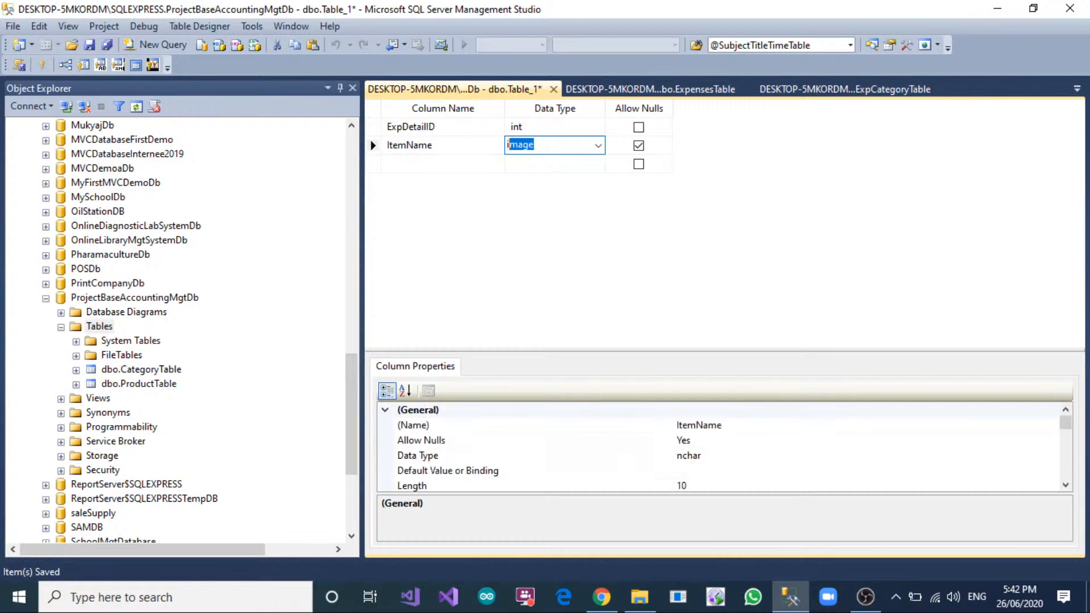
text(int)
key(Tab)
key(Tab)
click(525, 147)
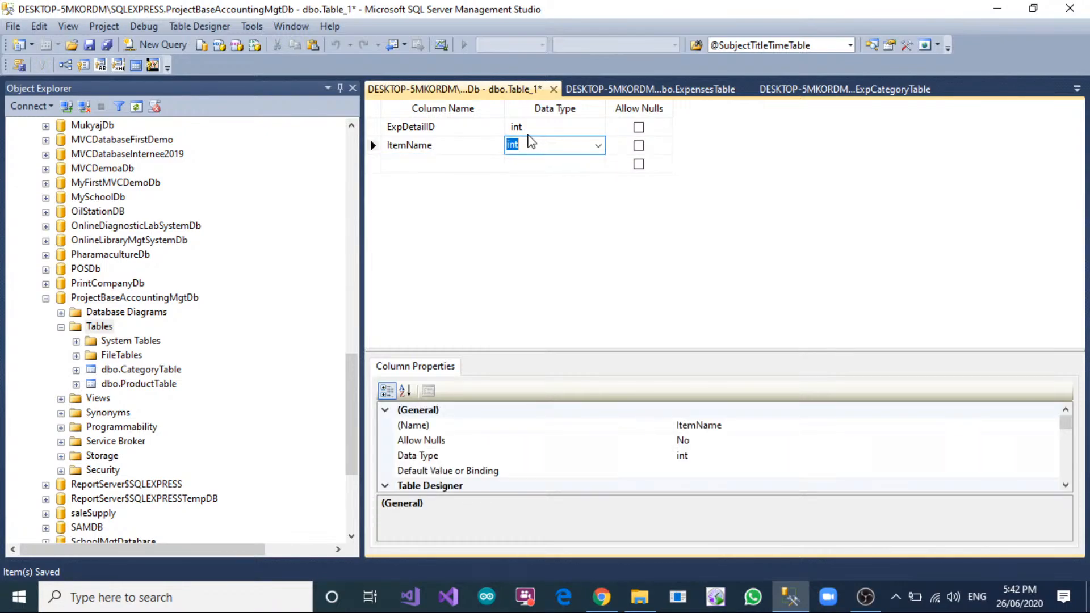
Delete the ExpCategoryID column from ExpensesTable together with its relationship to ExpCategoryTable.
click(442, 130)
click(573, 90)
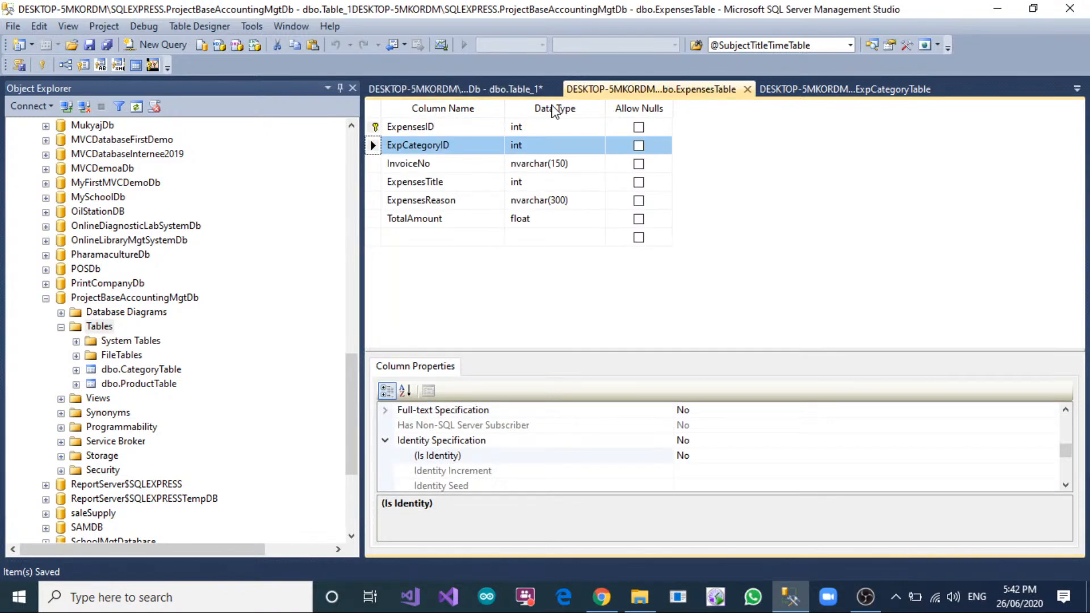
click(466, 126)
click(519, 89)
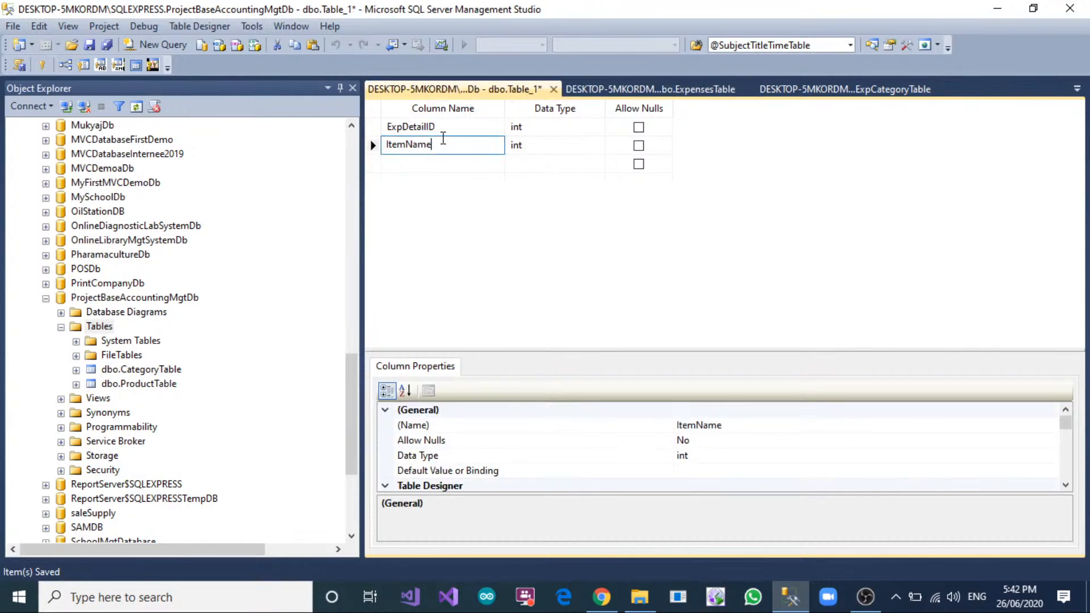
click(450, 129)
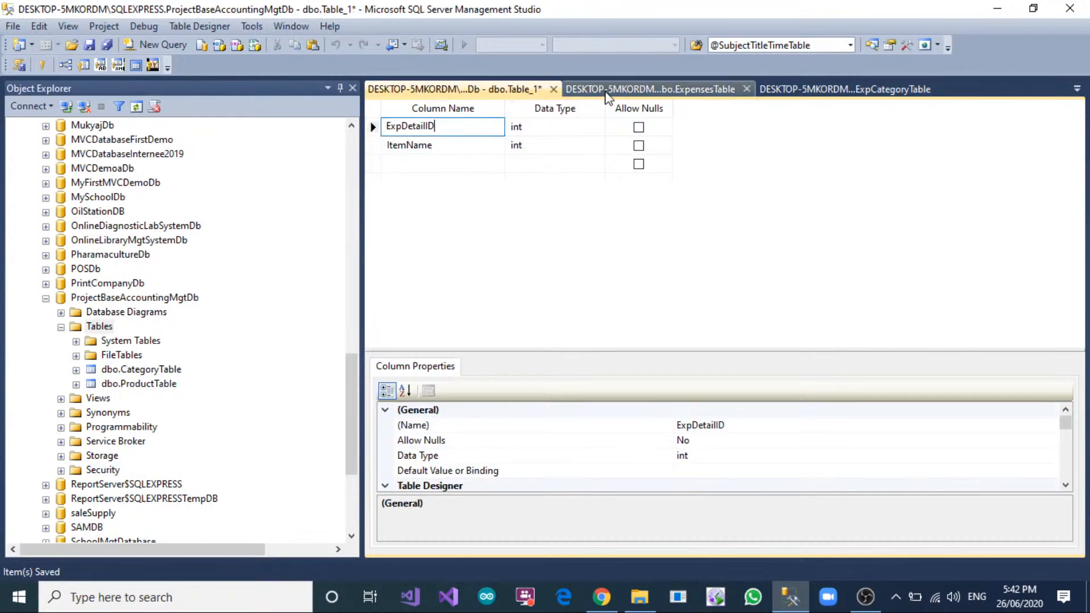
click(574, 89)
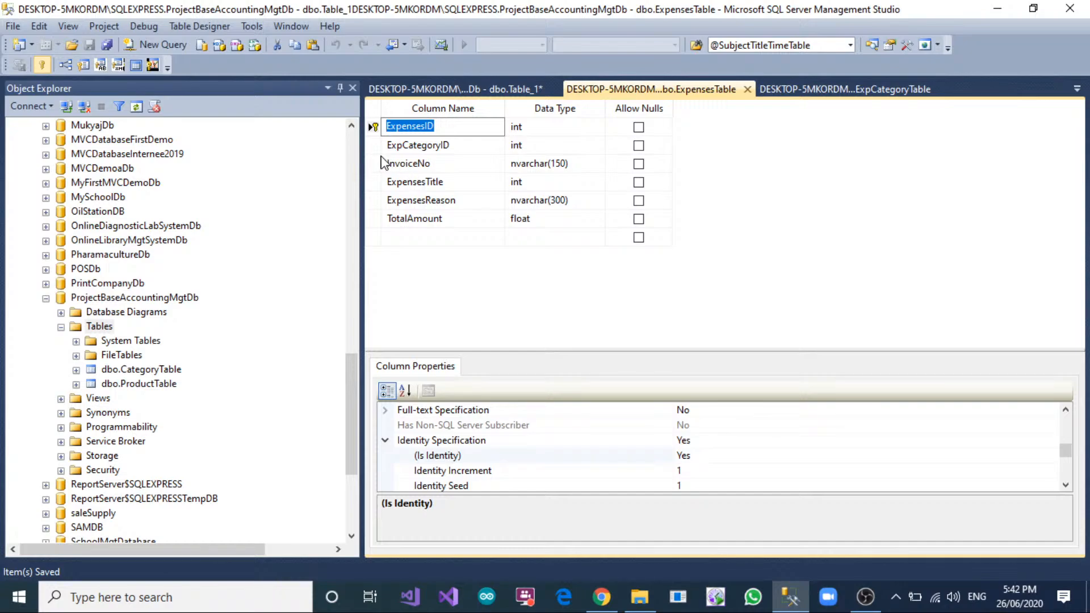
click(372, 146)
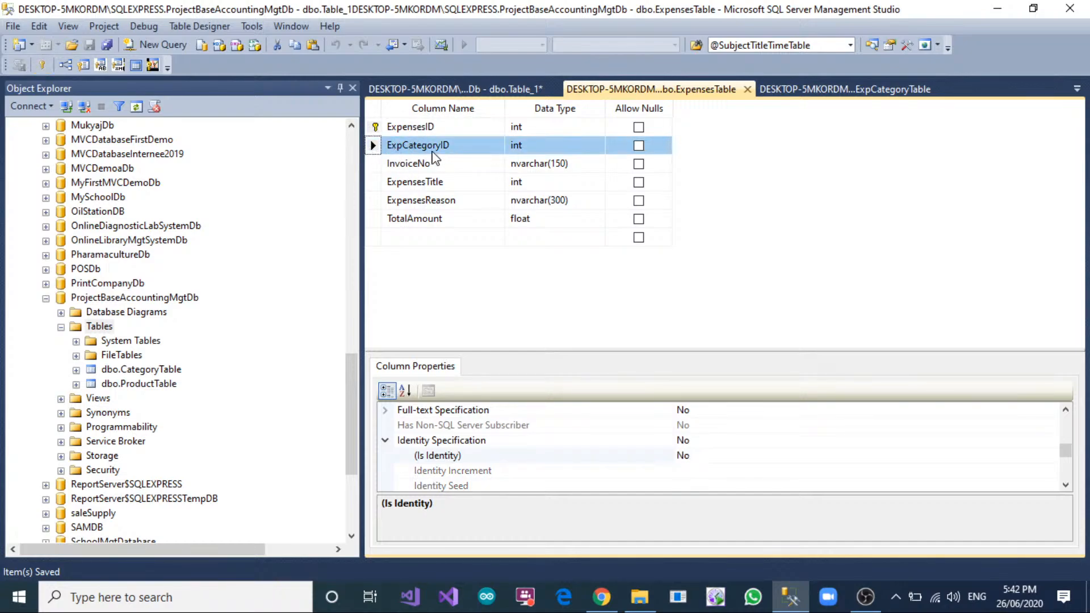
right_click(374, 148)
click(429, 195)
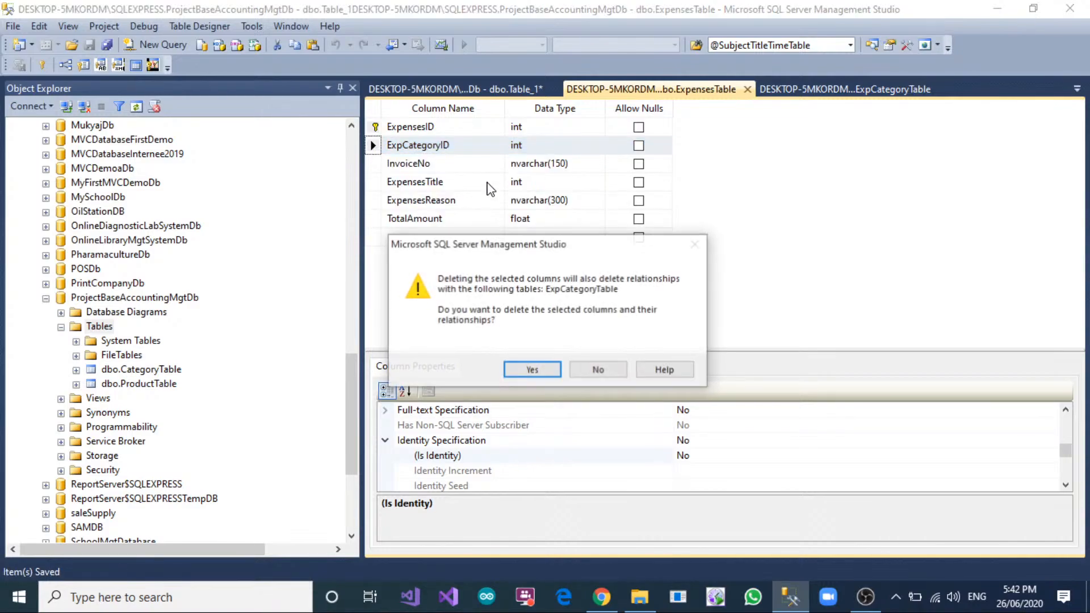
click(531, 368)
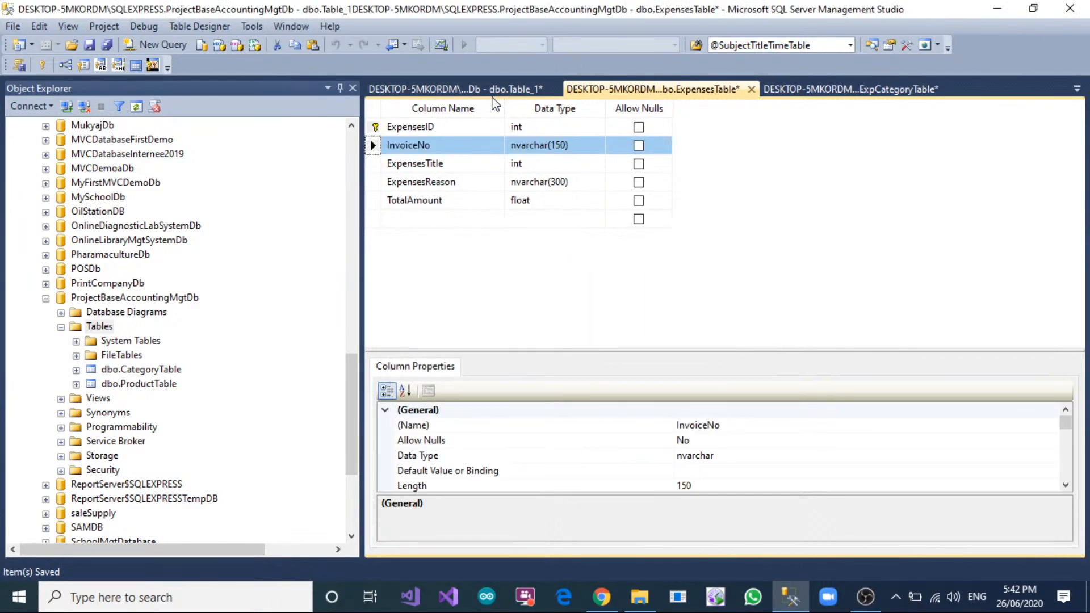
Rename the ItemName column of the new unsaved table to ExpCategoryID with data type int.
click(454, 89)
click(417, 145)
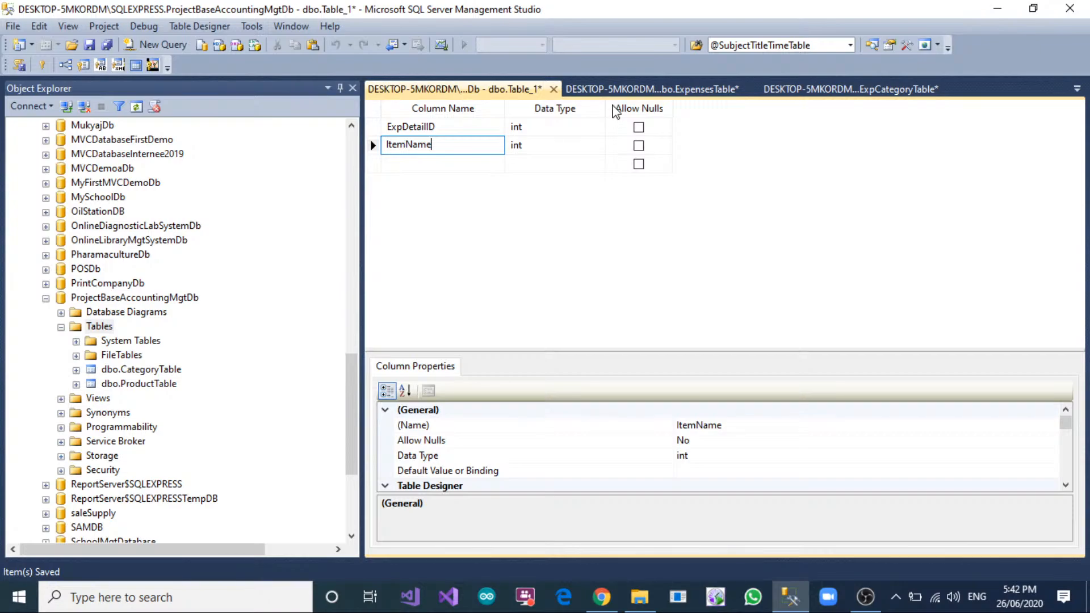
key(BackSpace)
key(BackSpace)
key(BackSpace)
key(BackSpace)
key(BackSpace)
key(BackSpace)
key(BackSpace)
key(BackSpace)
text(E)
text(xpCatego)
text(ryOD)
key(BackSpace)
key(BackSpace)
text(ID)
key(Tab)
text(int)
key(Tab)
key(Tab)
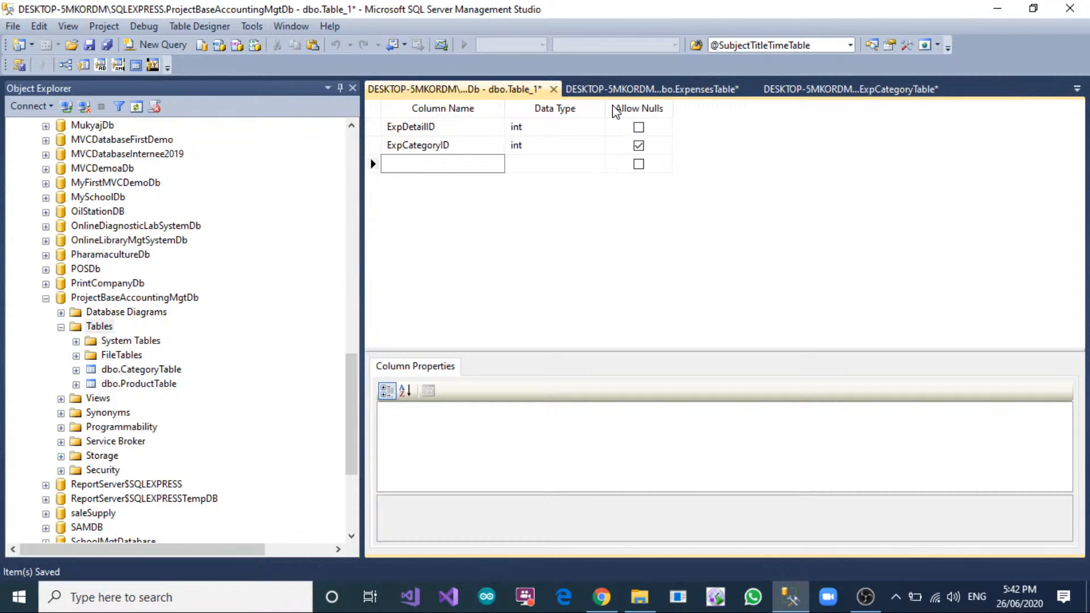
Add a non-null ItemName column of type nvarchar(150) below ExpCategoryID, and disallow nulls for ExpCategoryID too.
text(ItemName)
key(Tab)
text(nvarchar)
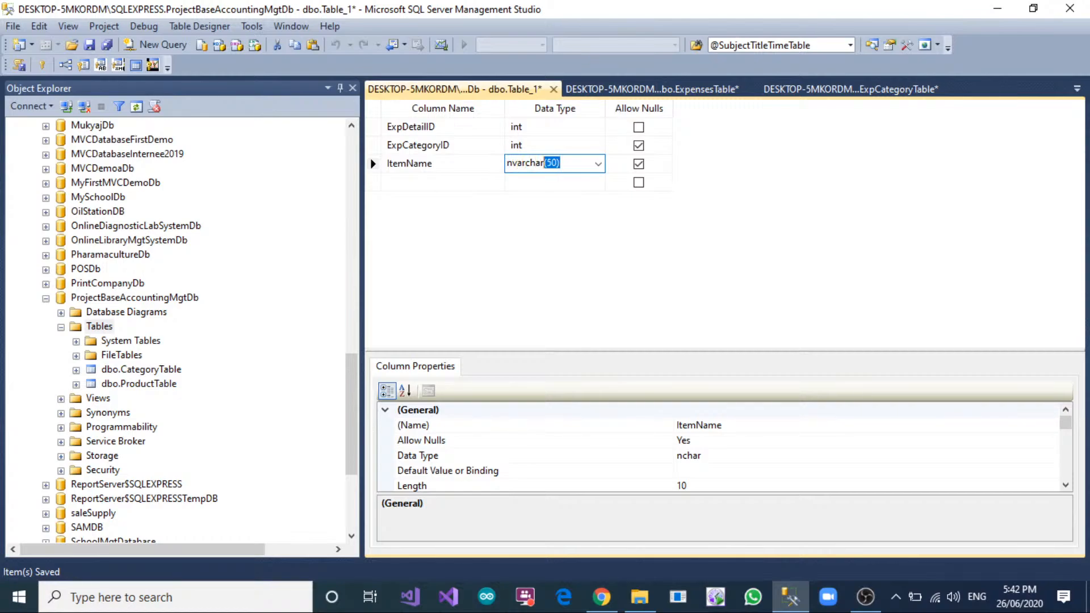
text((50)
text(1)
key(Tab)
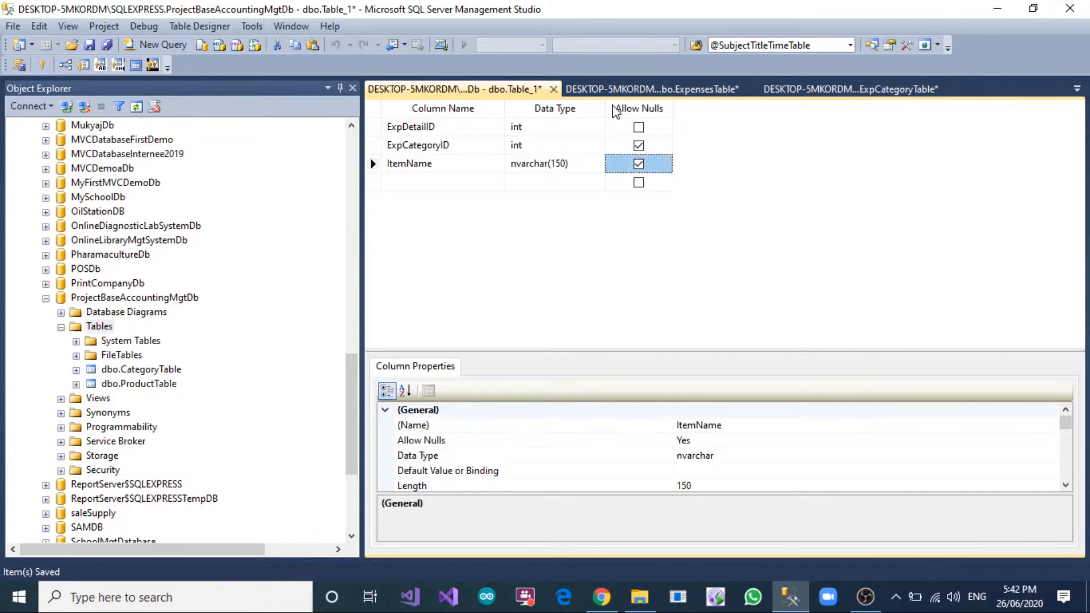
key(space)
key(Tab)
click(639, 146)
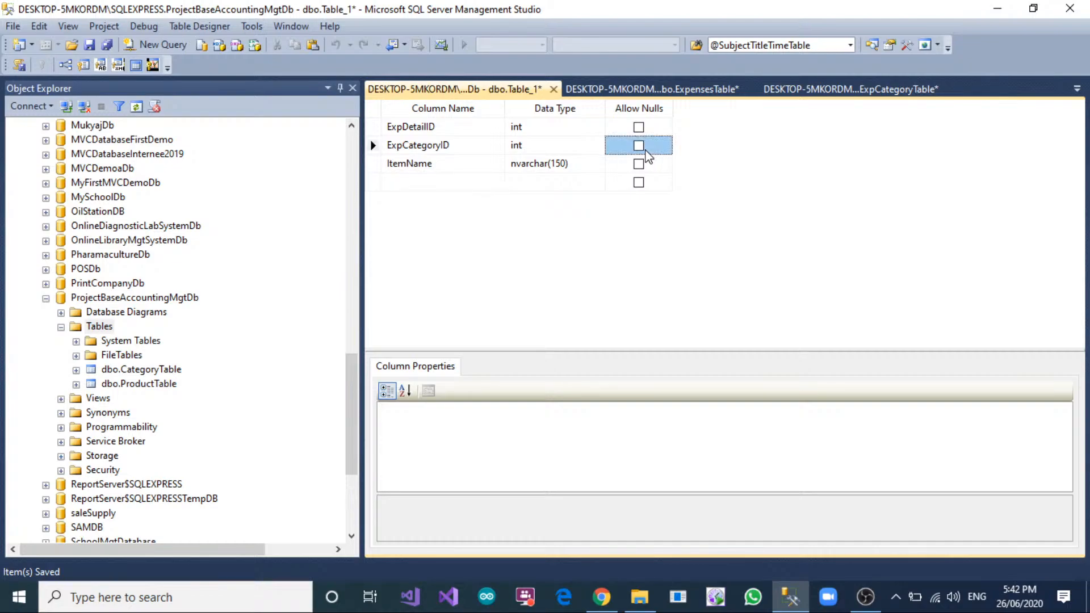
Add a non-null ItemCost column of type float below ItemName.
click(640, 322)
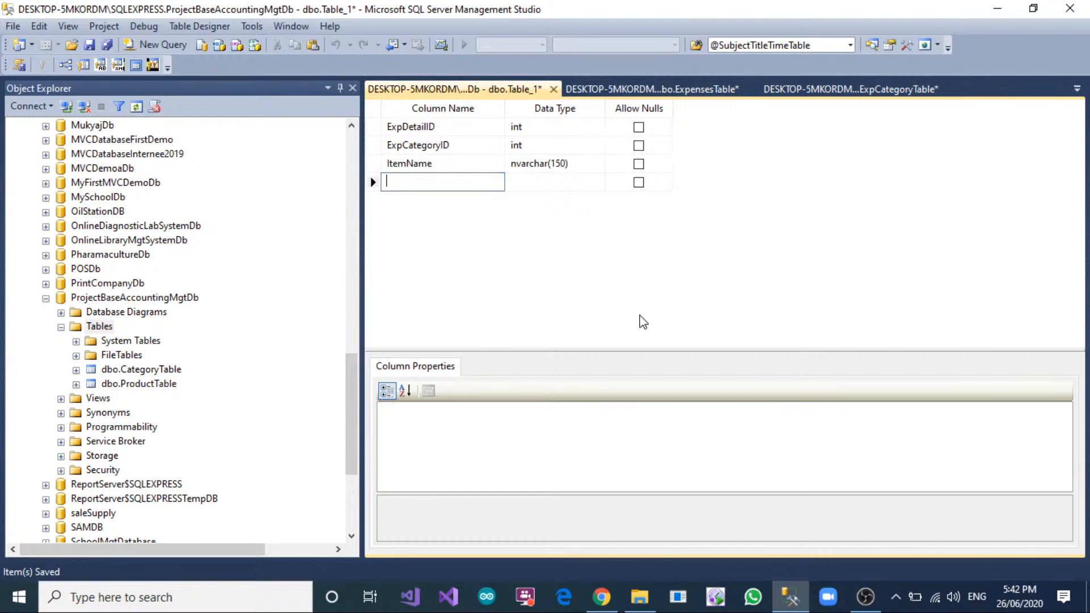
text(ItemCost)
key(Tab)
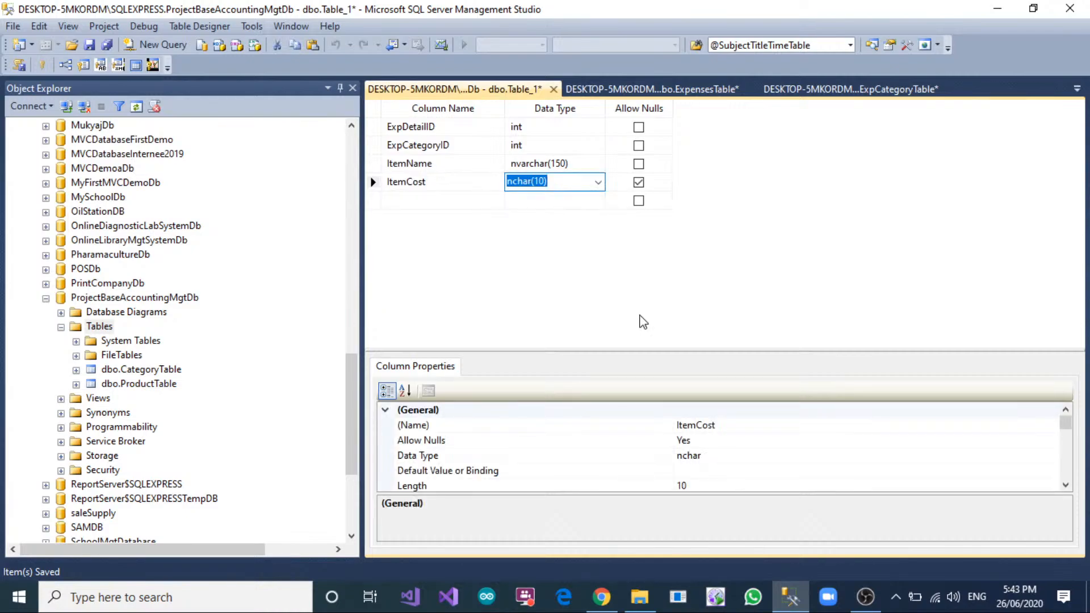
text(float)
key(Tab)
key(space)
key(Tab)
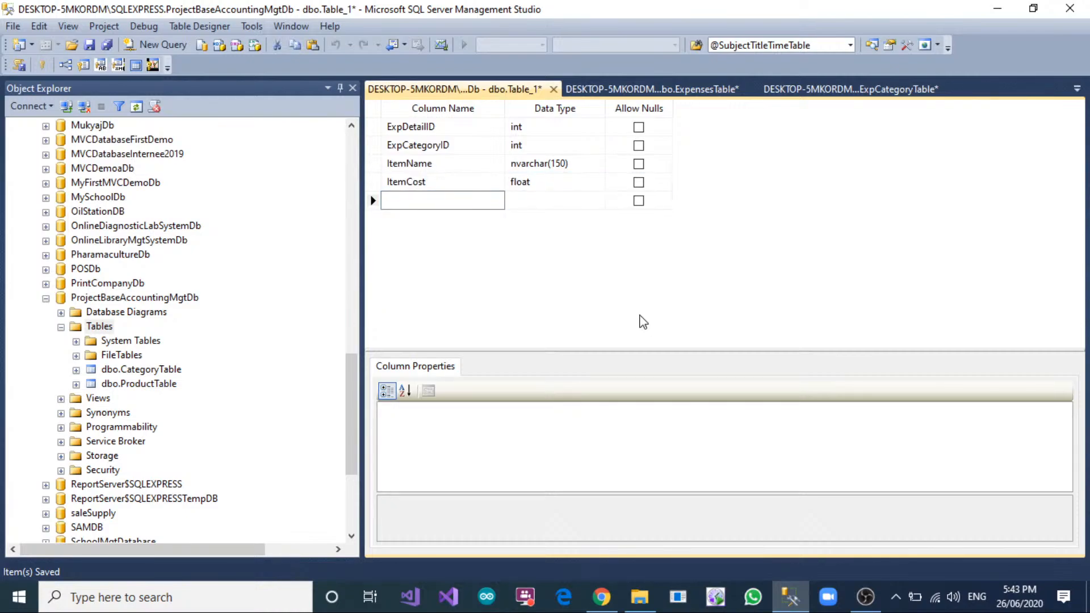
Add a non-null ExpensesDate column of type date to ExpensesTable.
click(679, 89)
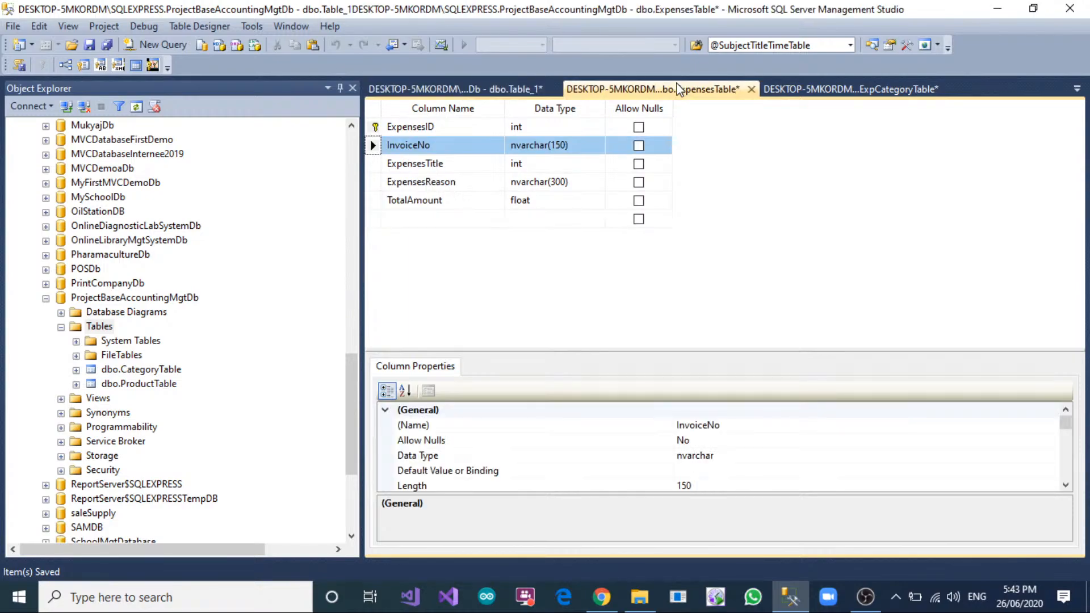
click(438, 224)
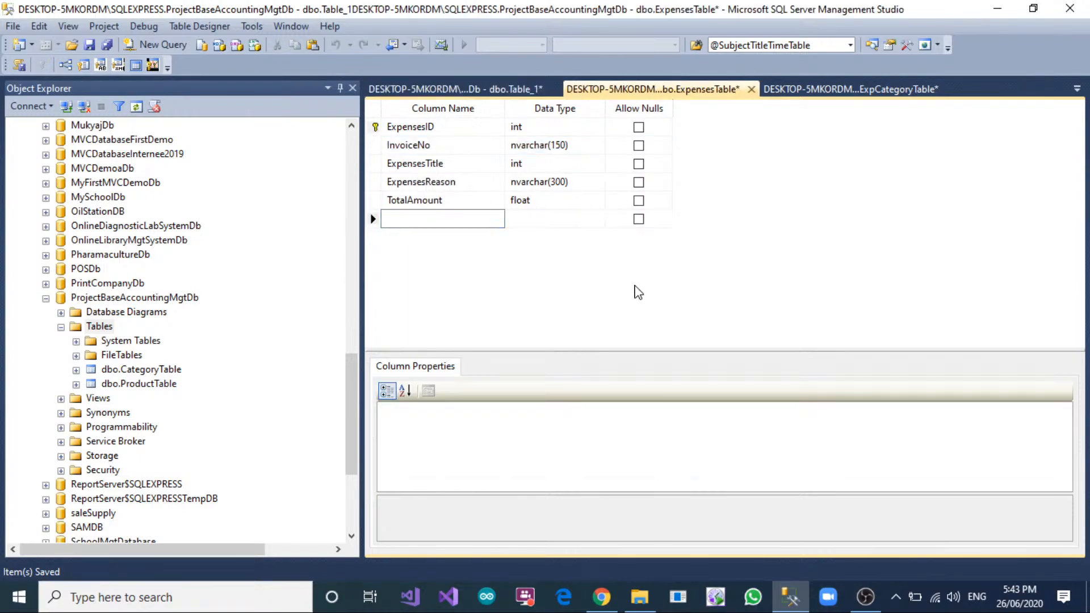
text(ExpensesDate)
key(Tab)
text(date)
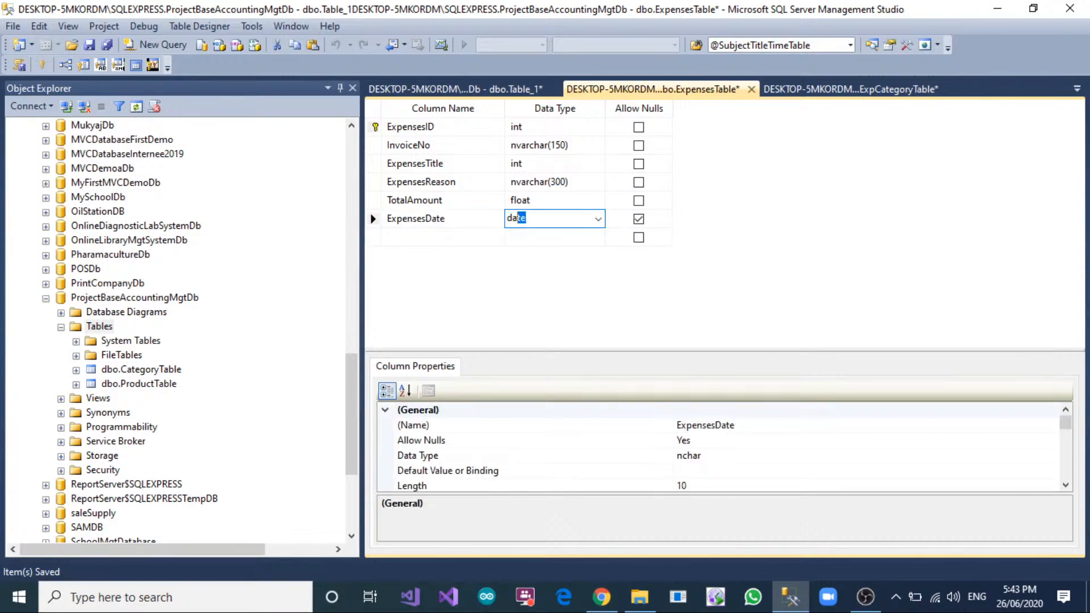
click(639, 219)
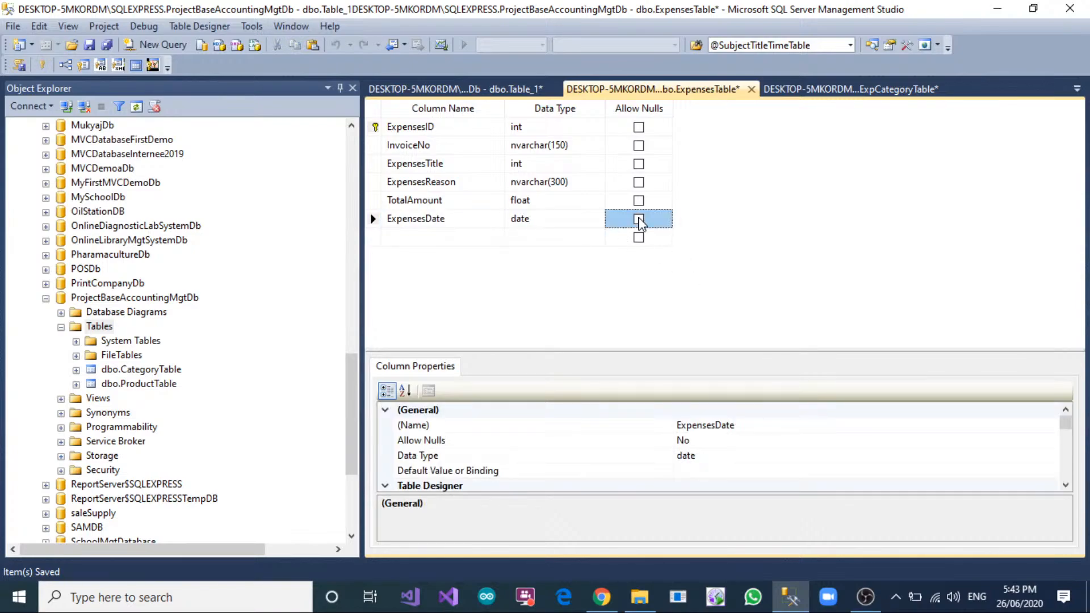
Move the ExpensesDate column to directly below ExpensesTitle and save ExpensesTable.
drag(370, 220, 372, 179)
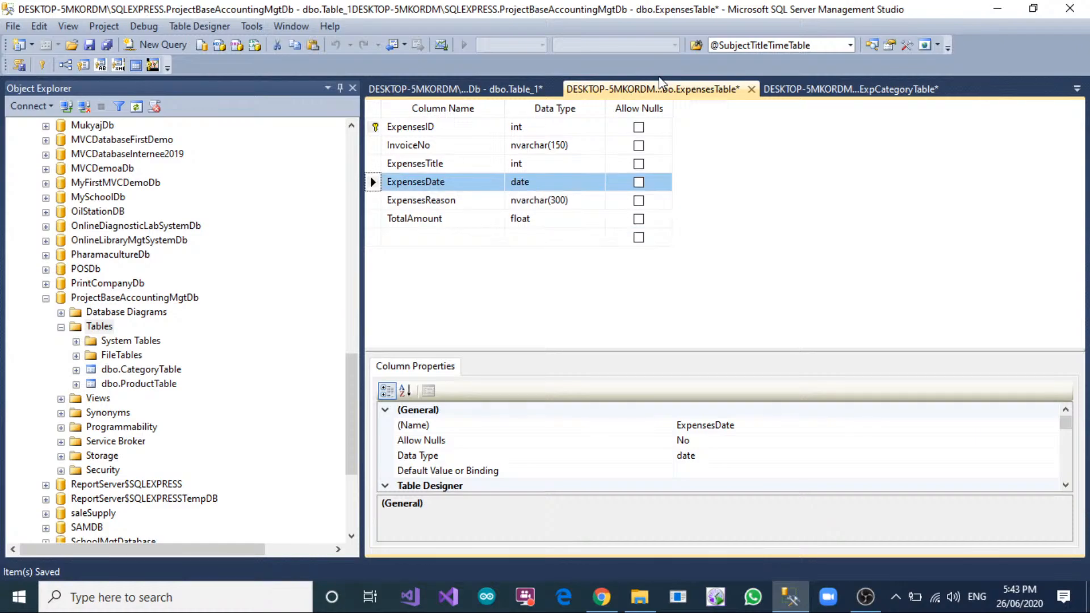
right_click(659, 88)
click(675, 94)
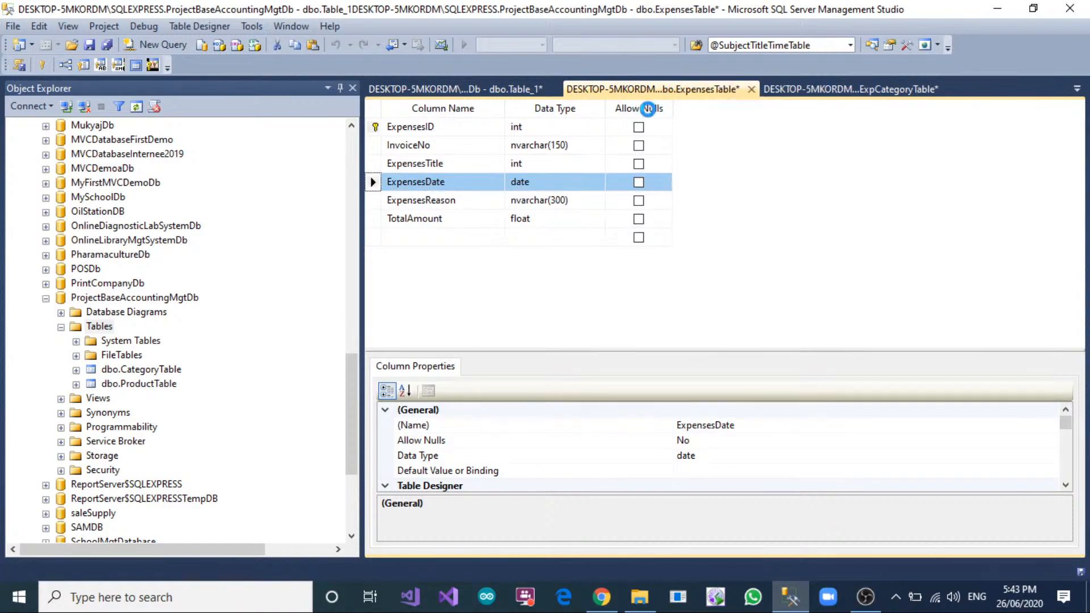
Make ExpDetailID in the unsaved expense detail table the primary key and turn on its identity specification.
click(478, 91)
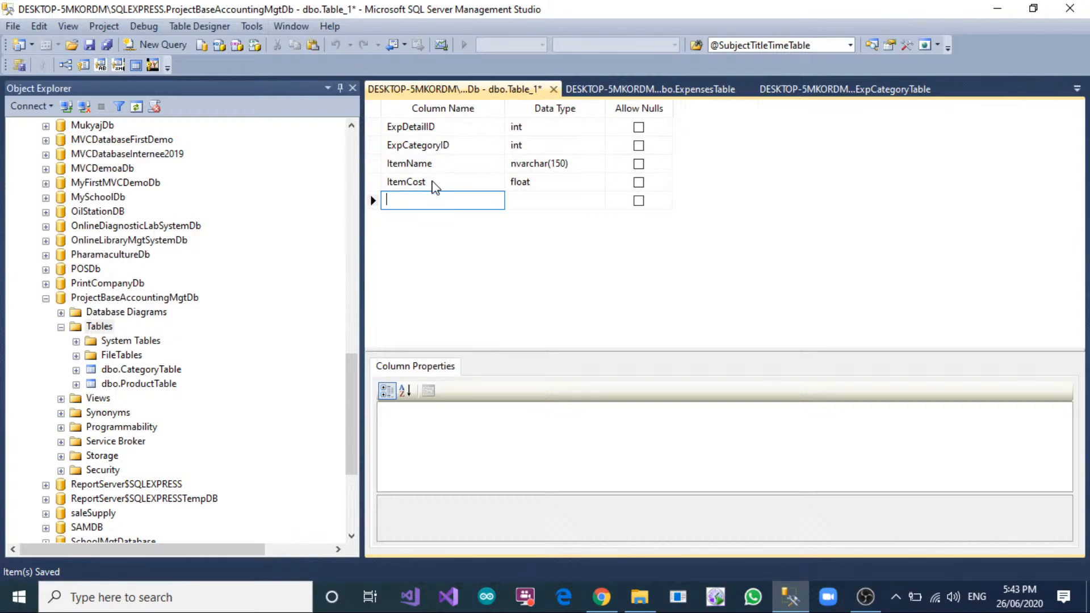
right_click(518, 91)
click(374, 131)
click(375, 132)
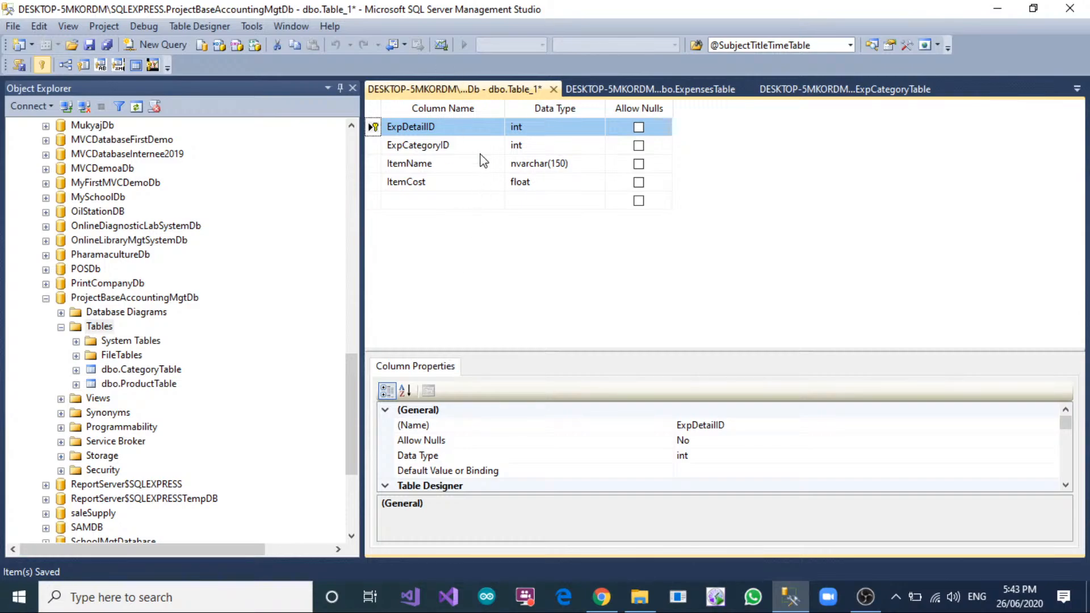
scroll(446, 456, down, 3)
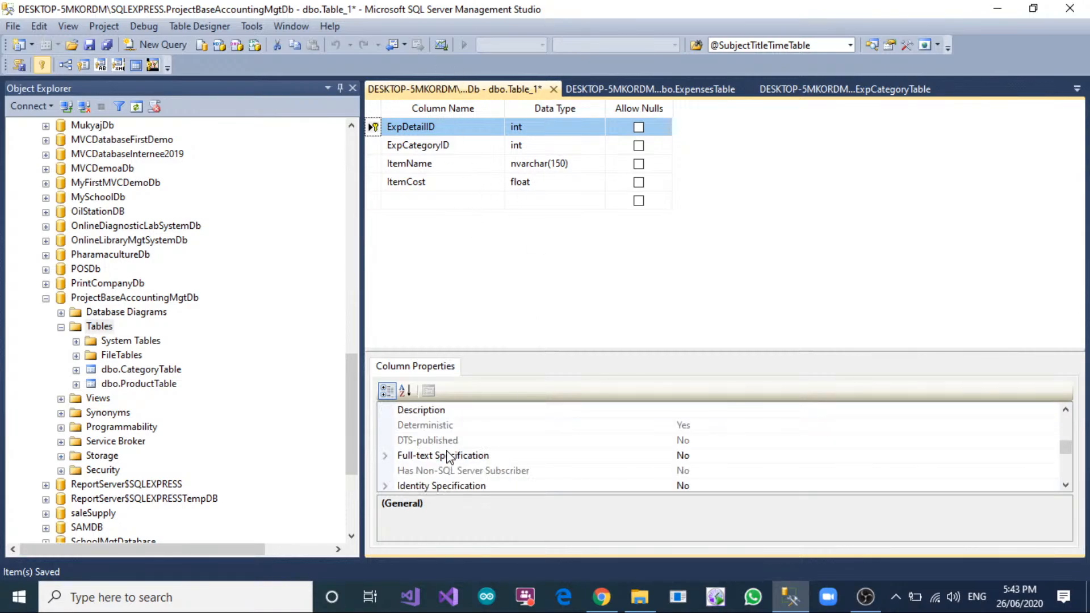
scroll(448, 456, down, 1)
click(396, 441)
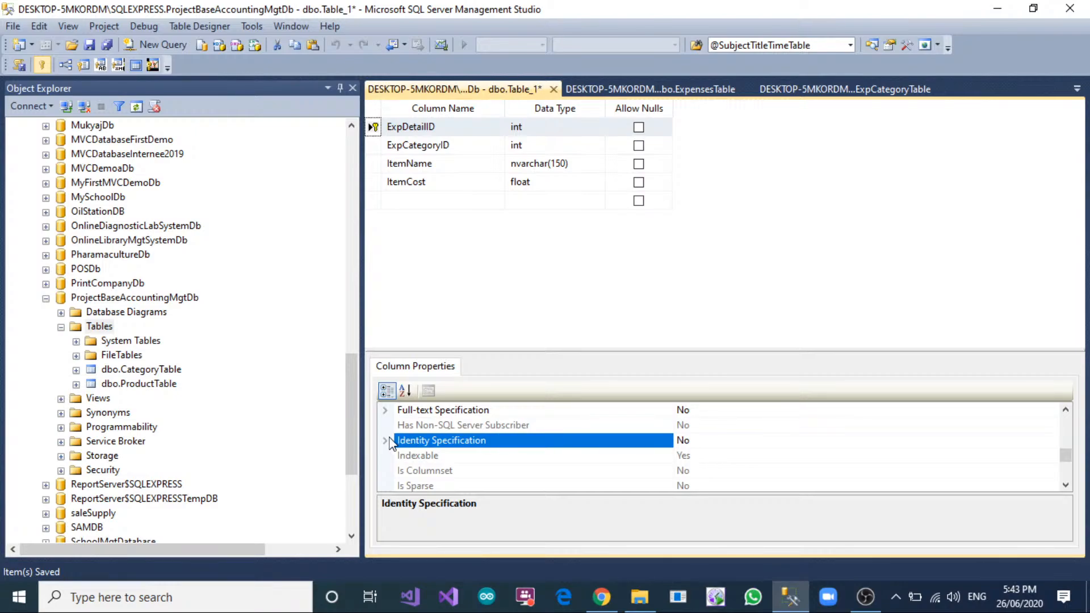
click(385, 441)
double_click(731, 455)
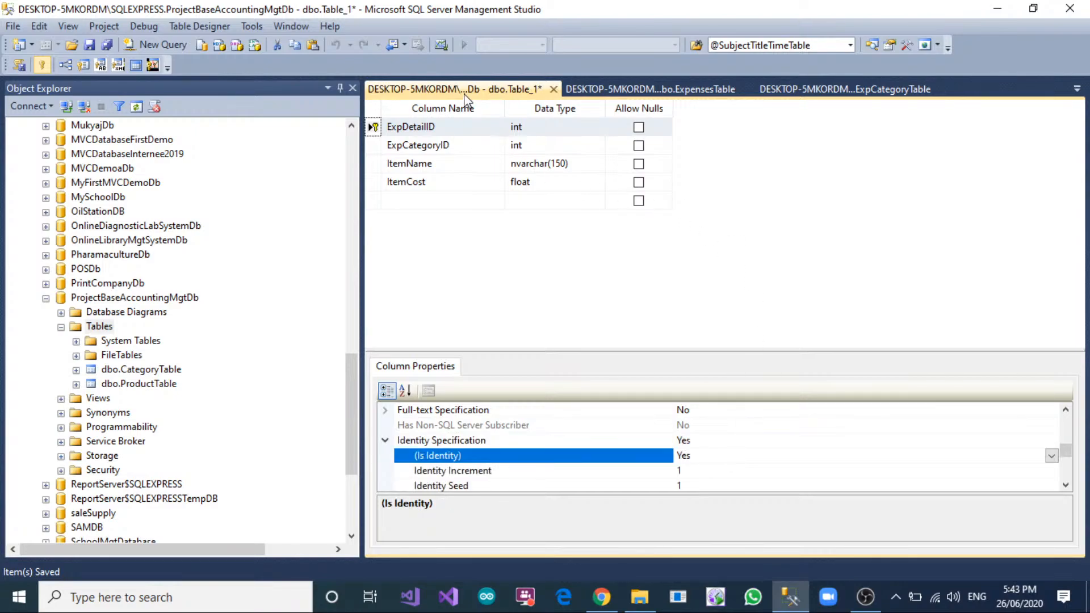
Add a new foreign key relationship to the expense detail table and open its tables and columns specification.
click(373, 146)
right_click(373, 146)
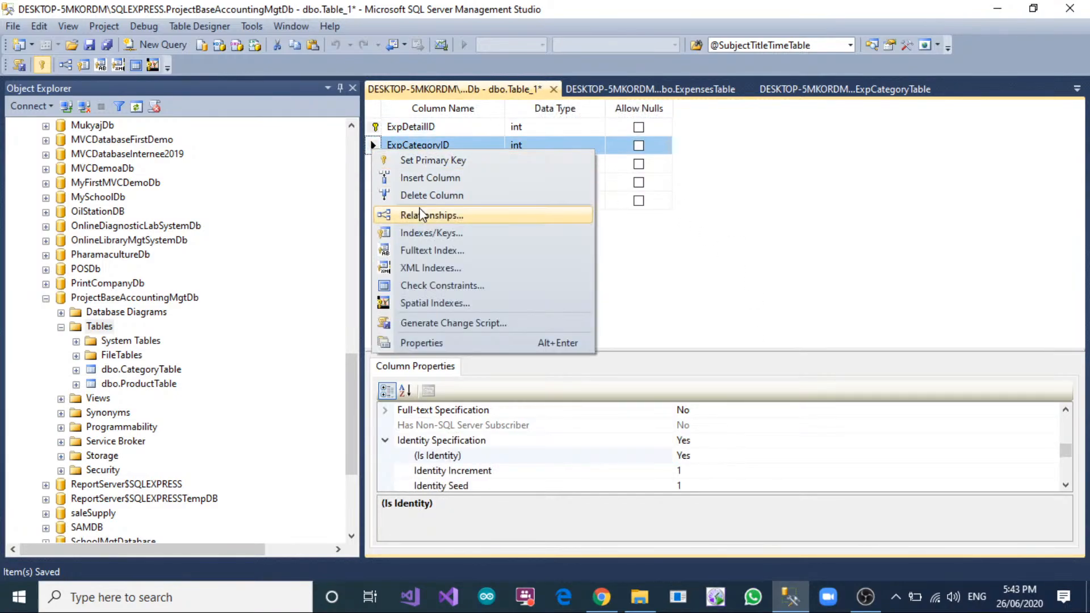
click(421, 215)
click(358, 427)
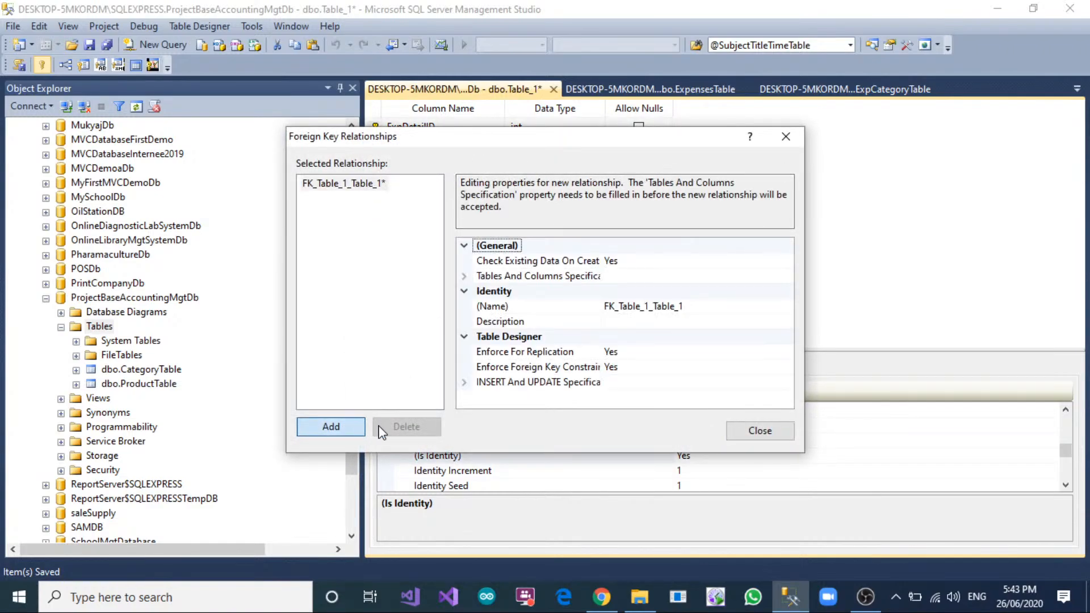
click(738, 277)
click(787, 277)
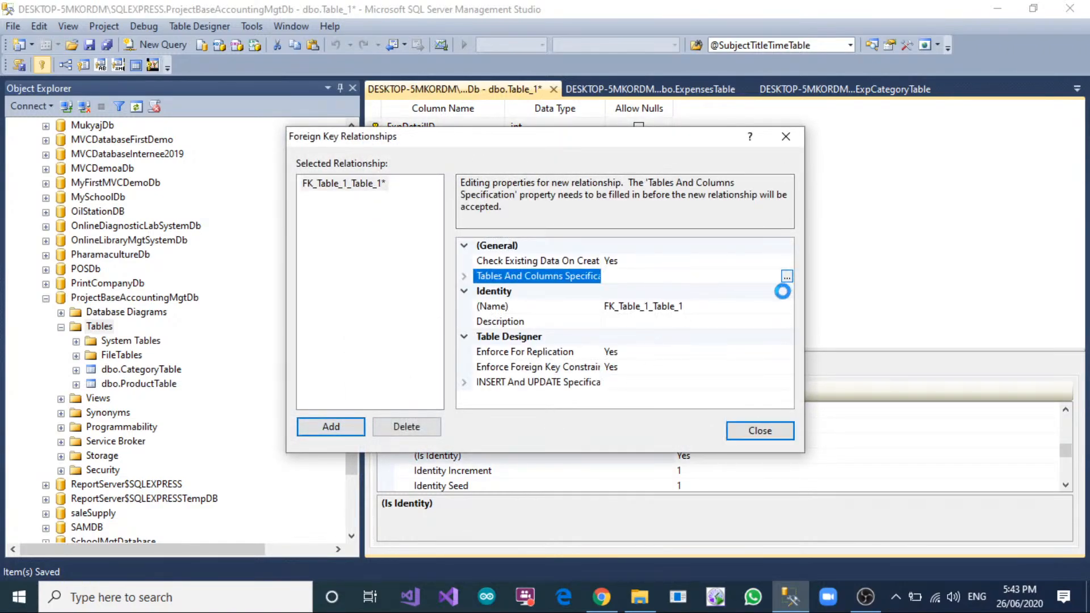
Map the relationship from primary key ExpCategoryID in ExpCategoryTable to the detail table's ExpCategoryID and accept it.
click(525, 235)
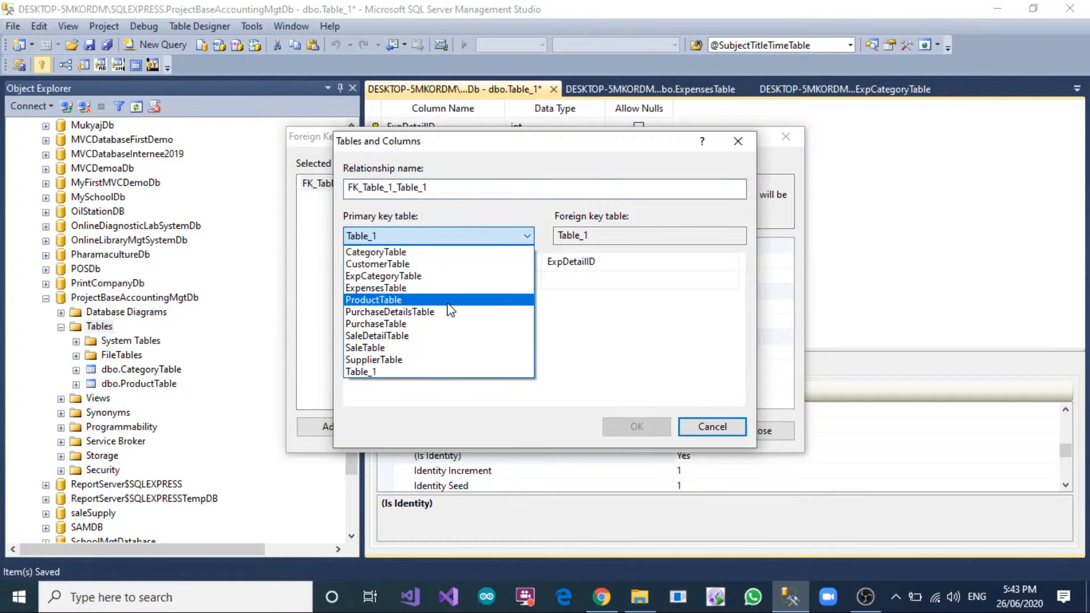
click(437, 277)
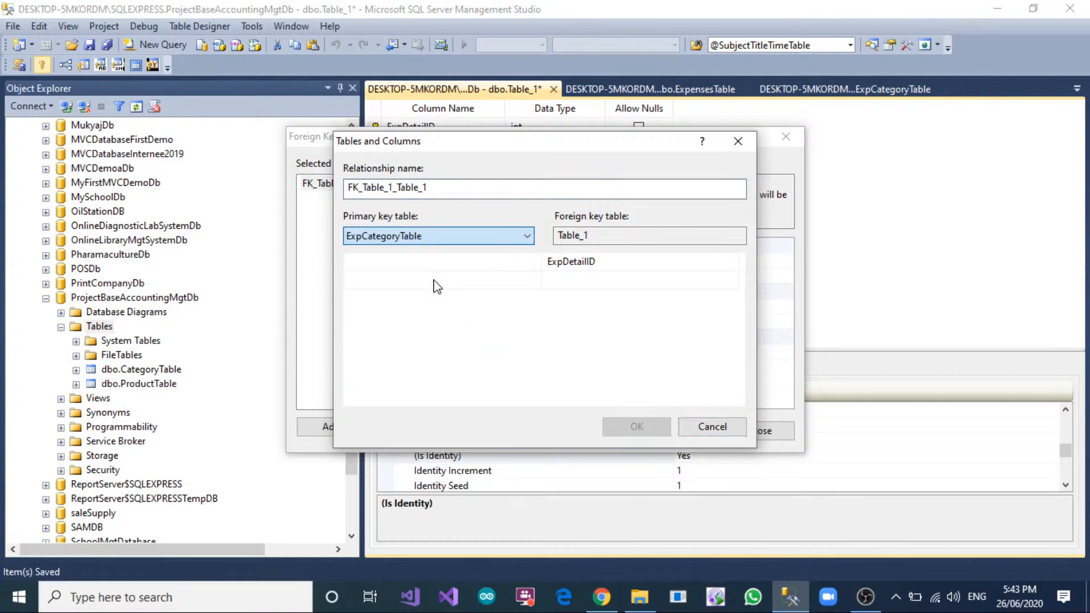
click(435, 278)
click(433, 265)
click(433, 265)
click(427, 278)
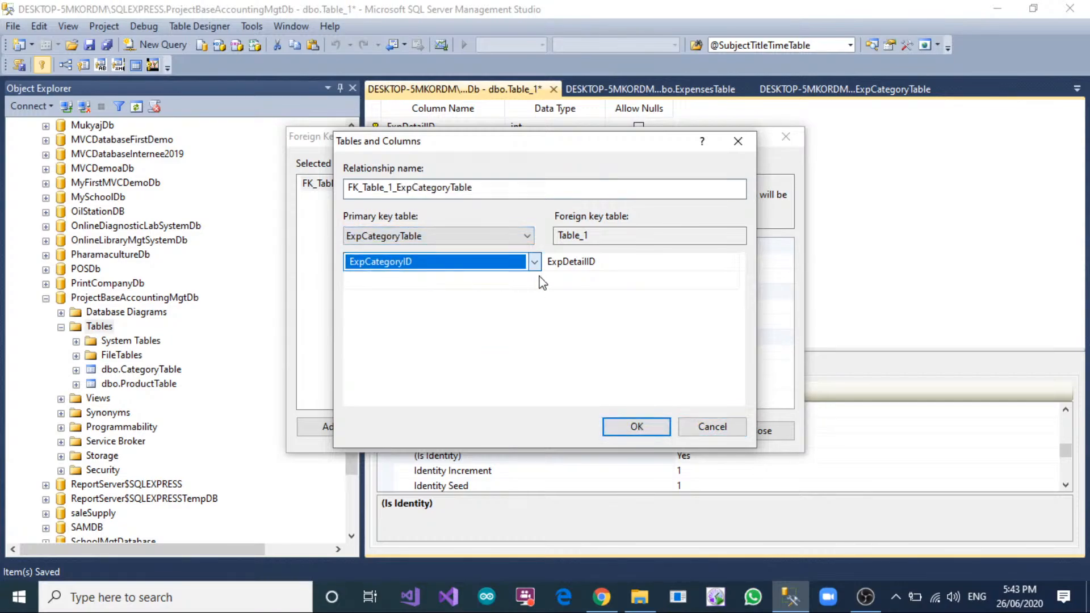
click(614, 262)
click(613, 262)
click(614, 295)
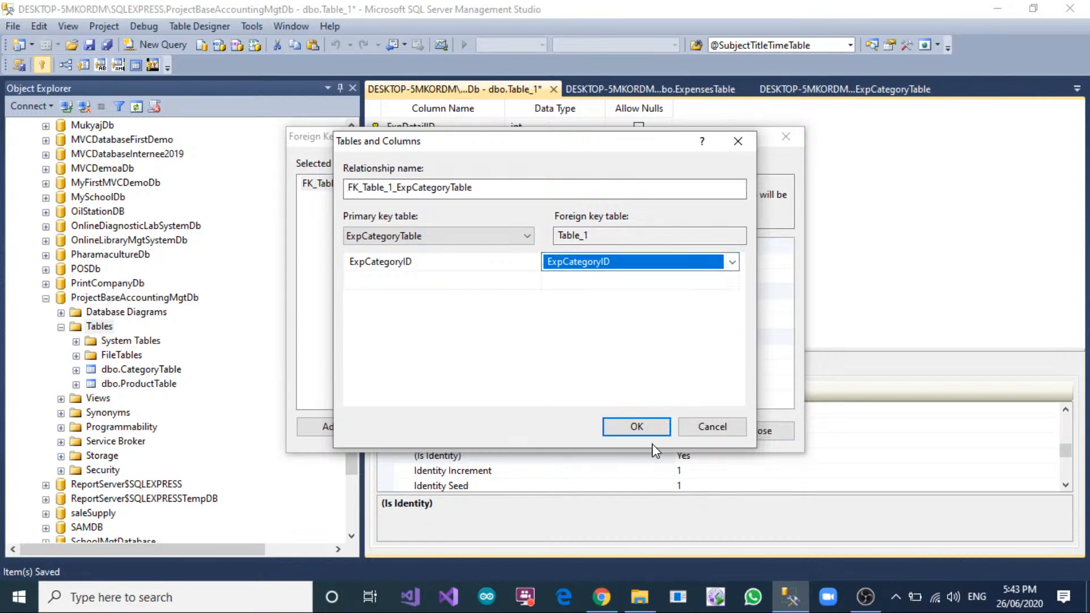
click(635, 427)
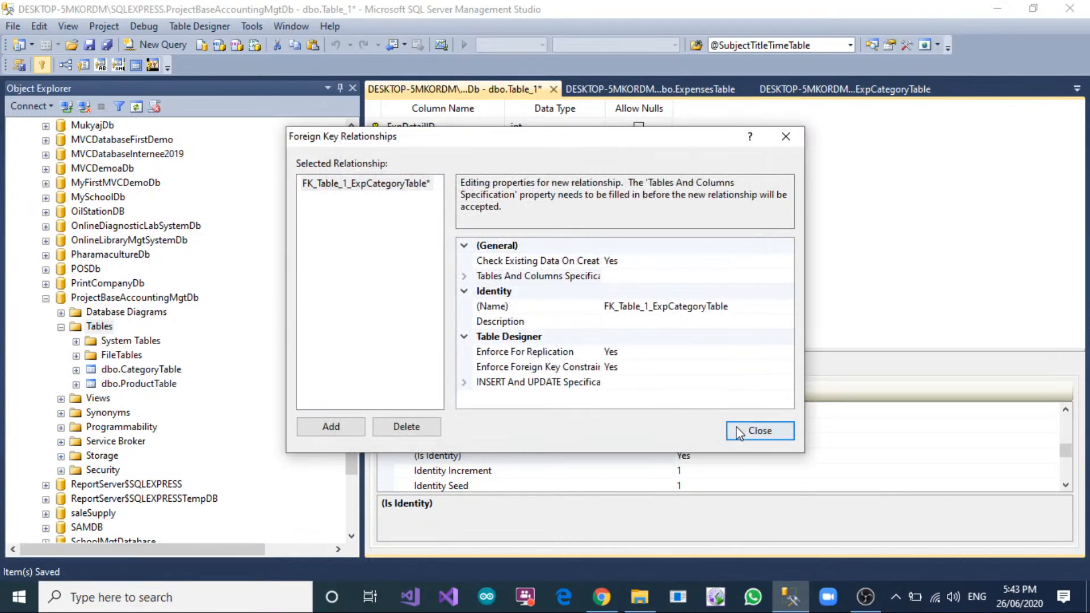
click(739, 432)
Save the expense detail table under the name ExpensesDetailTable.
right_click(489, 91)
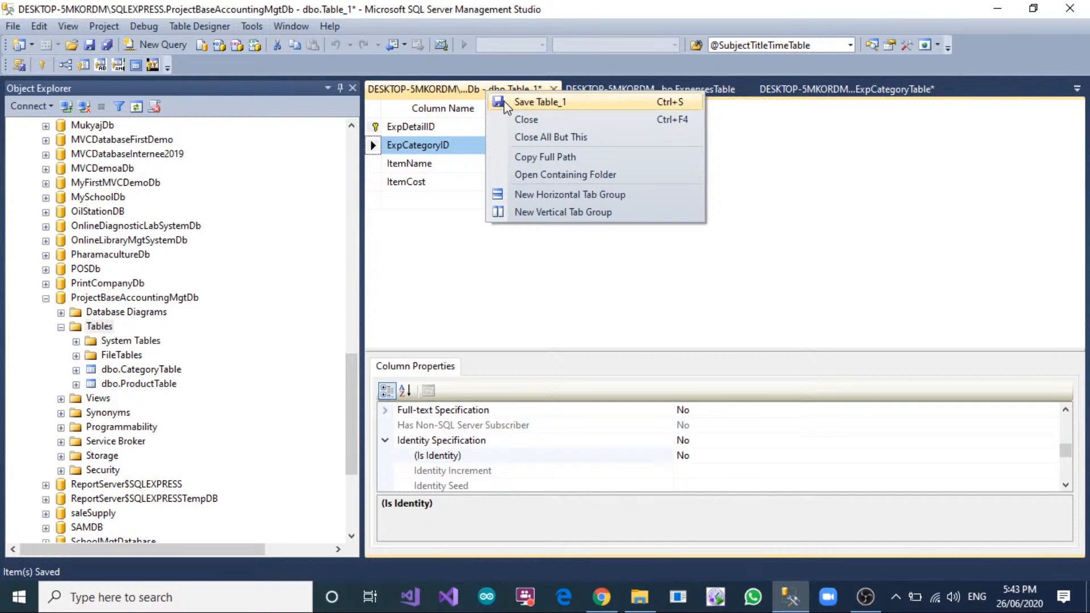
click(505, 102)
text(Ex)
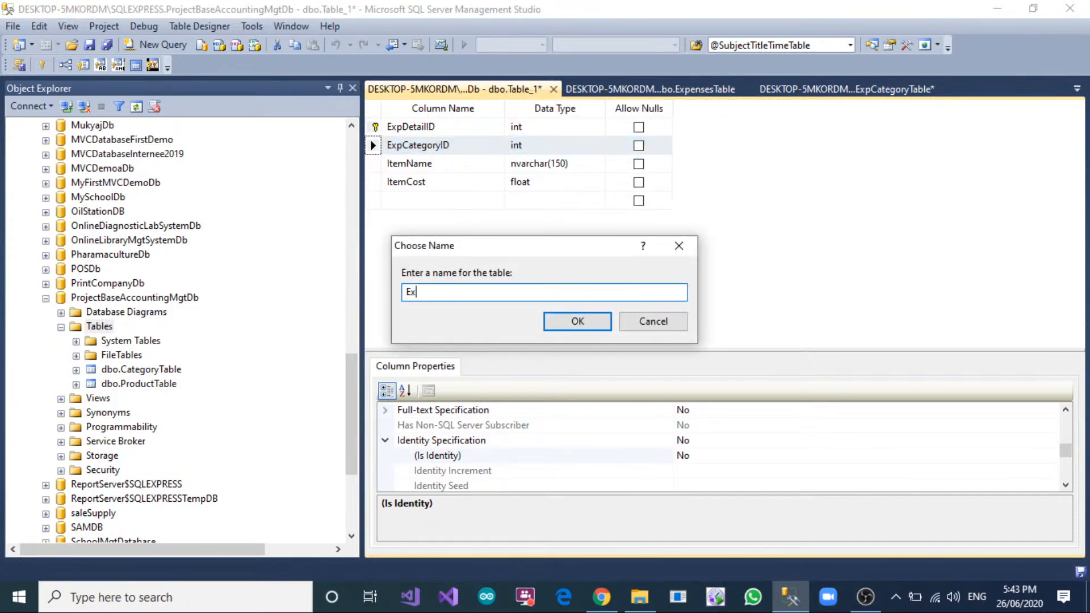
text(pensesDetailTable)
key(Return)
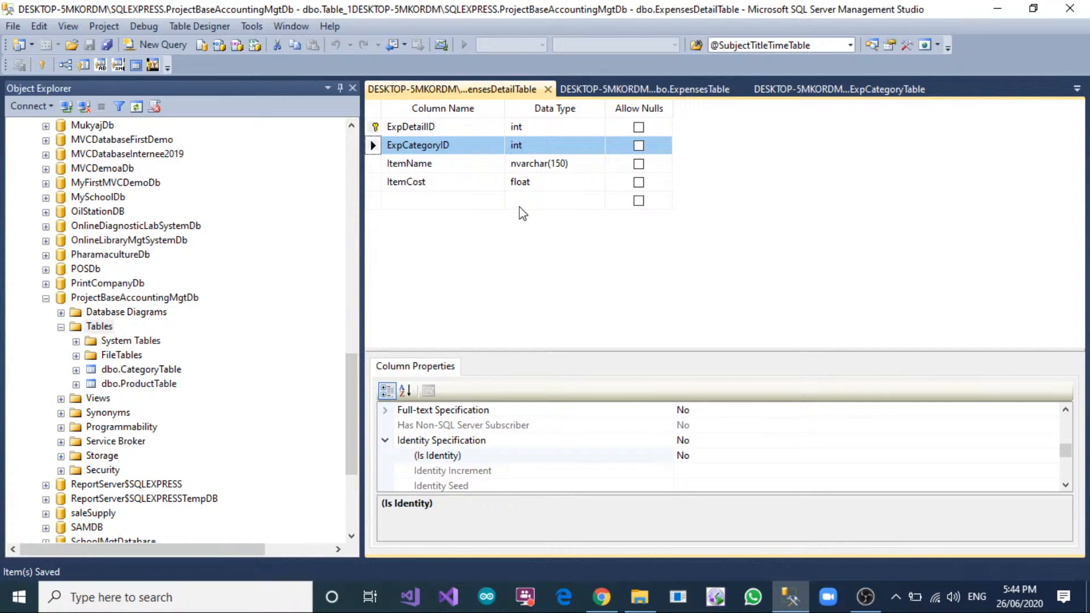
Set the default value of the ItemCost column to 0 and save ExpensesDetailTable.
click(381, 182)
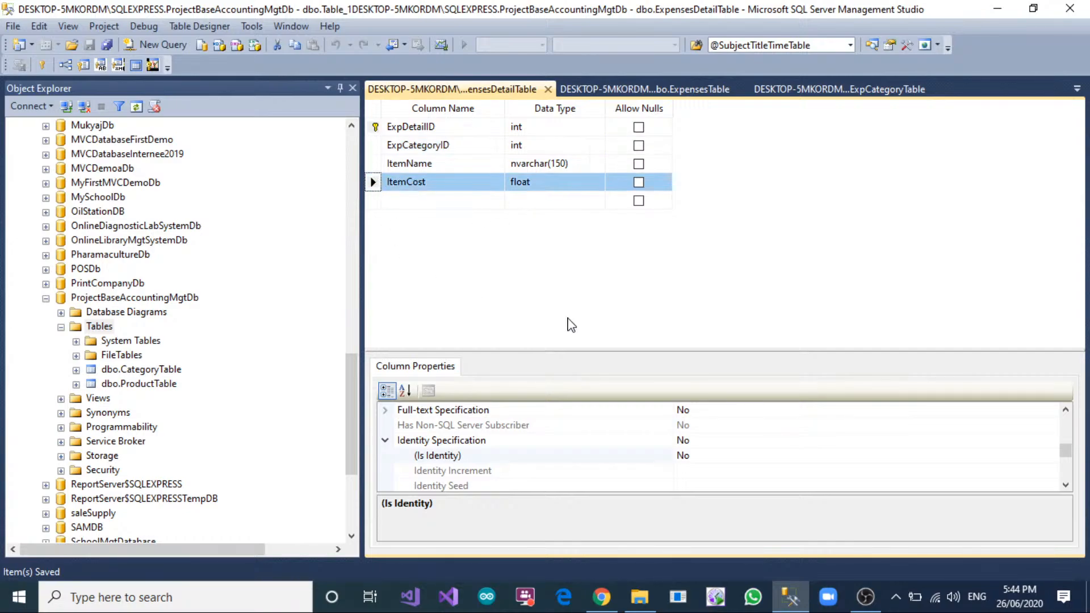
scroll(638, 433, up, 4)
click(642, 431)
click(705, 465)
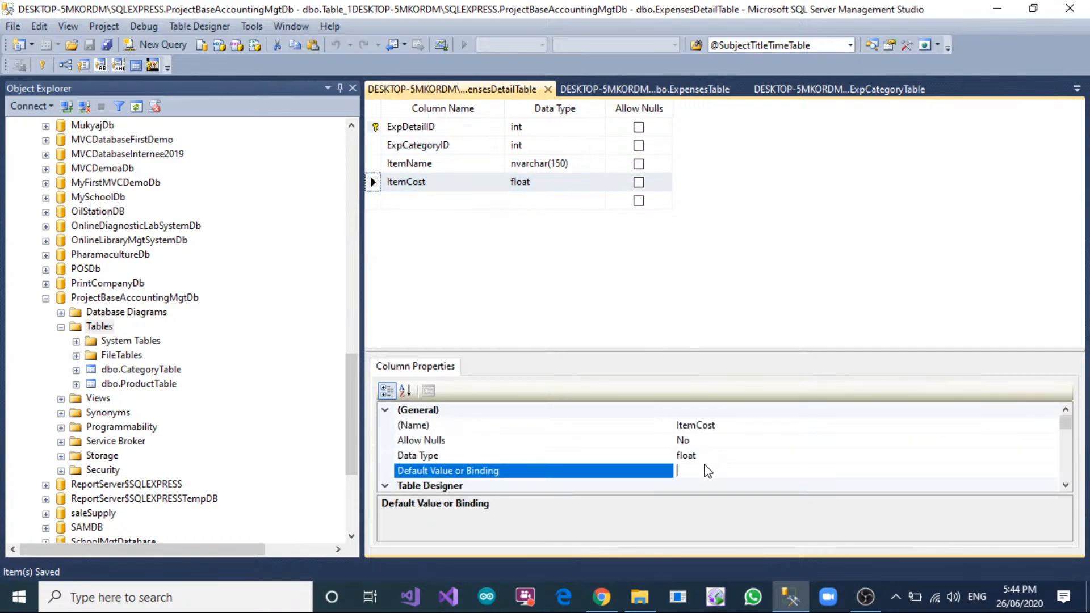
text(0)
right_click(457, 89)
click(484, 102)
scroll(159, 314, down, 1)
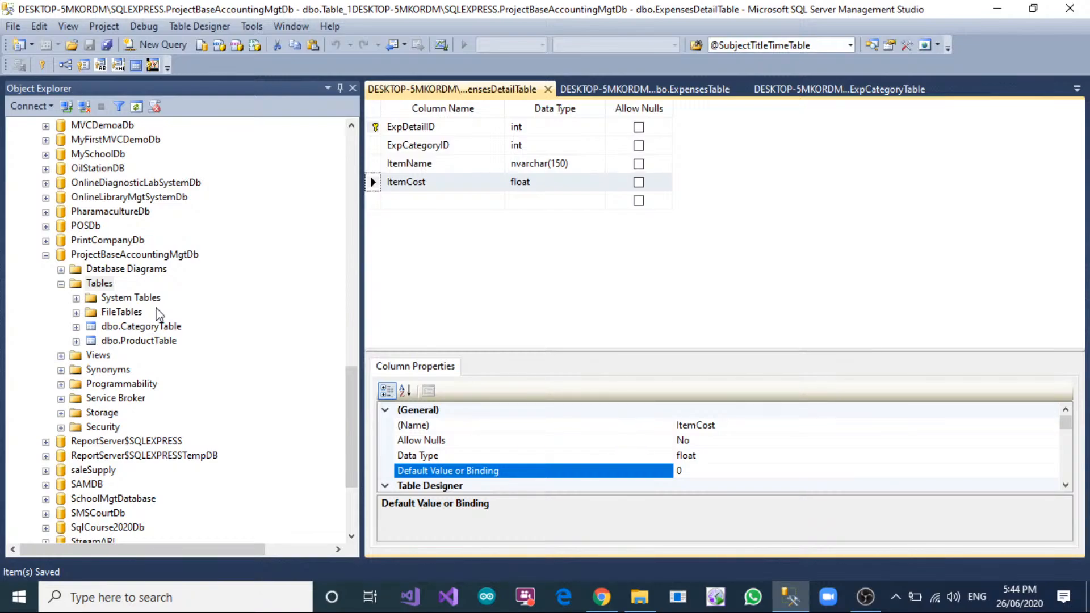
Close all open table designs, from ExpensesDetailTable through CategoryTable.
click(548, 89)
click(549, 89)
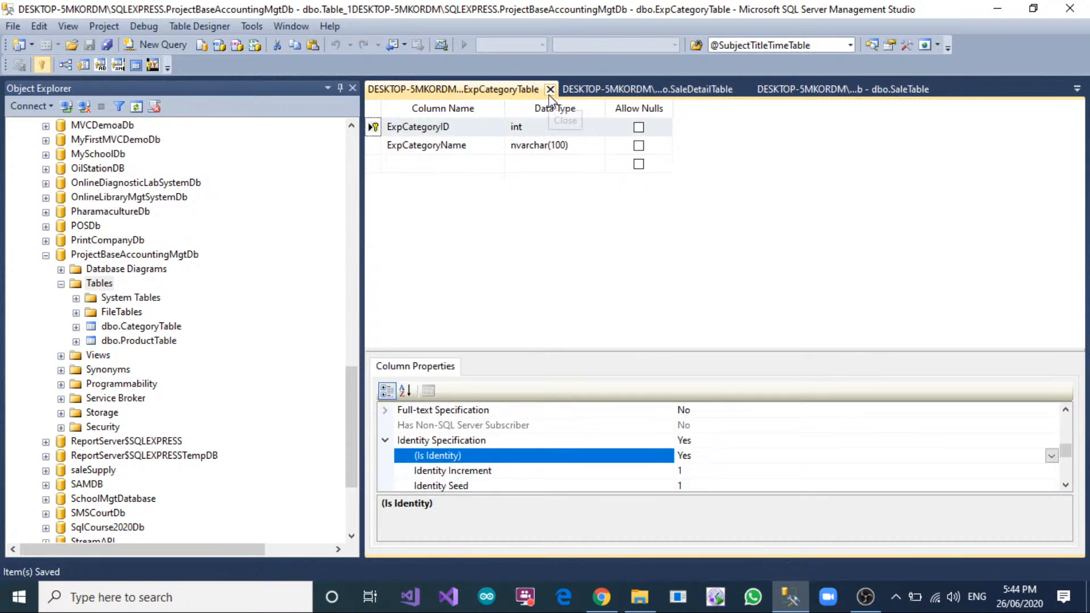
click(549, 90)
click(548, 90)
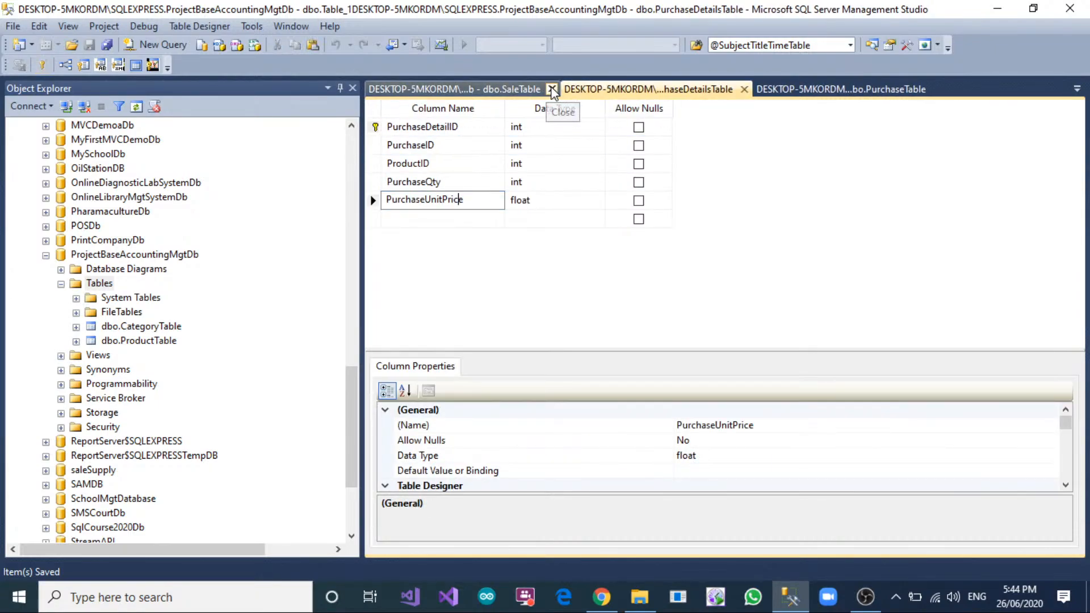
click(548, 89)
click(549, 89)
click(549, 89)
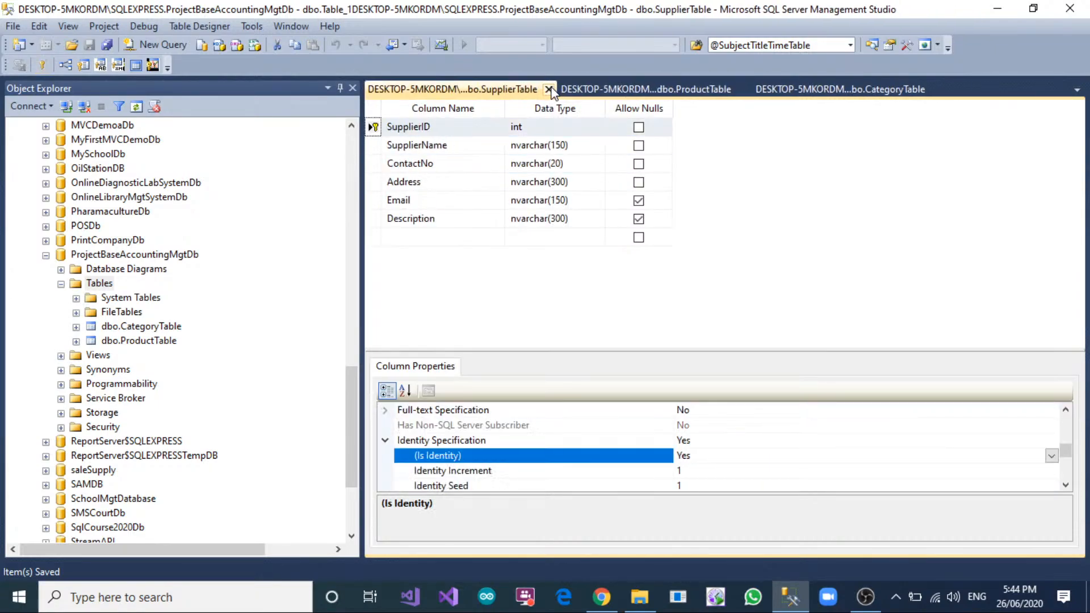
click(550, 89)
click(549, 89)
click(550, 89)
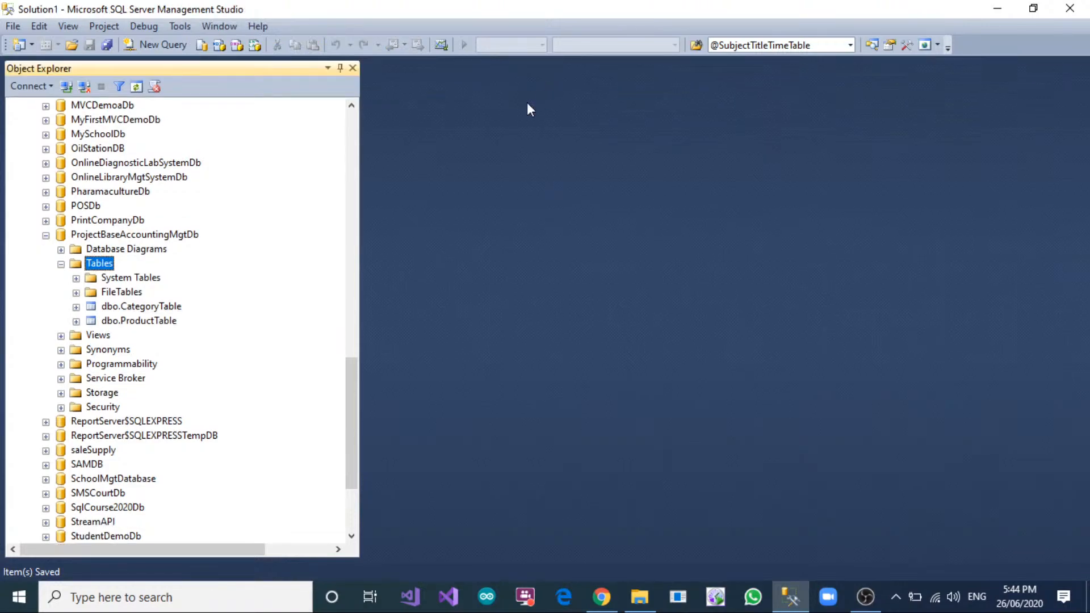
Refresh the Tables folder of ProjectBaseAccountingMgtDb to list the saved tables.
right_click(97, 263)
click(140, 376)
scroll(202, 329, down, 1)
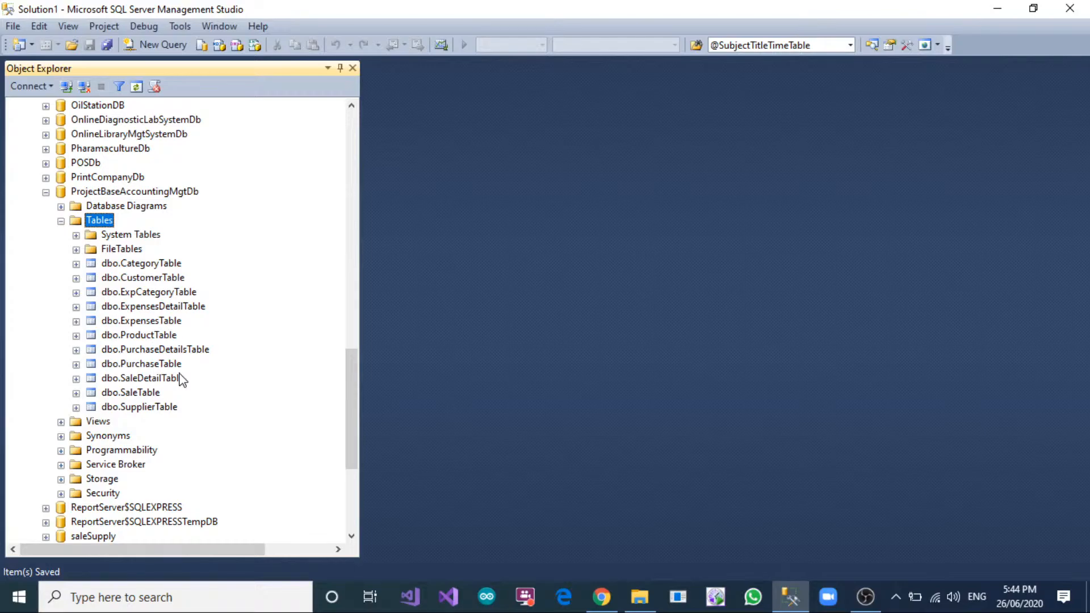
Create a new table in ProjectBaseAccountingMgtDb with a first column AccountHeadID of type int that disallows nulls.
right_click(99, 221)
click(136, 233)
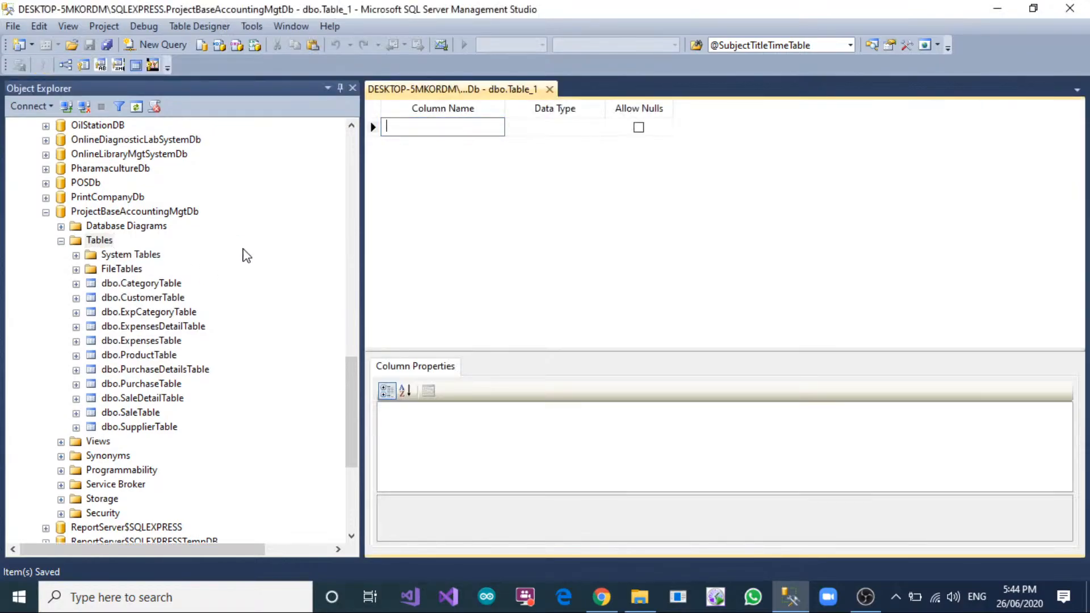
text(AccountHead)
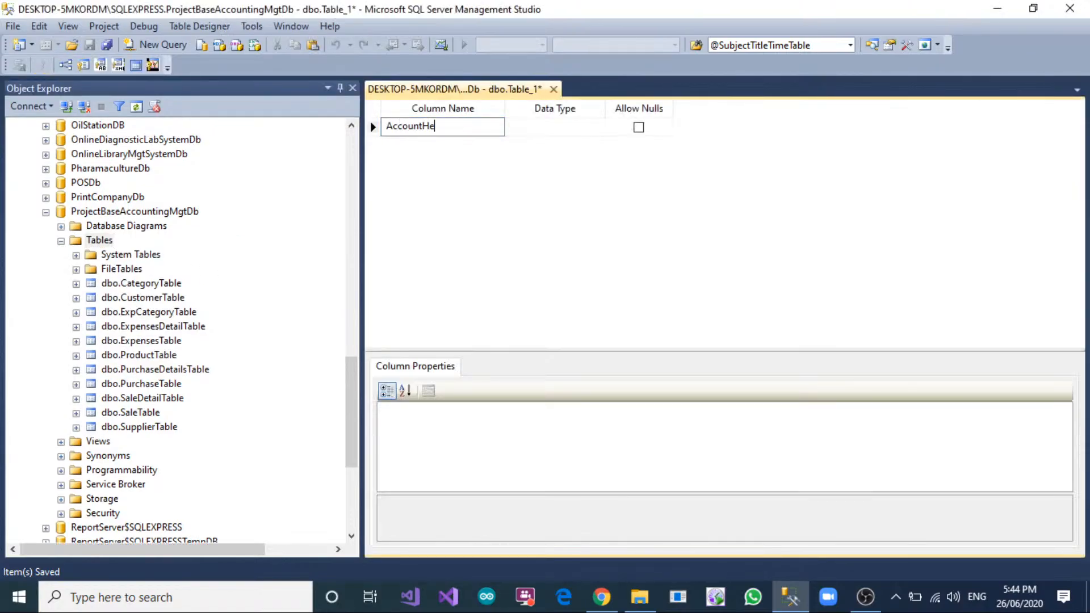
key(Tab)
text(int)
key(Tab)
key(space)
key(Tab)
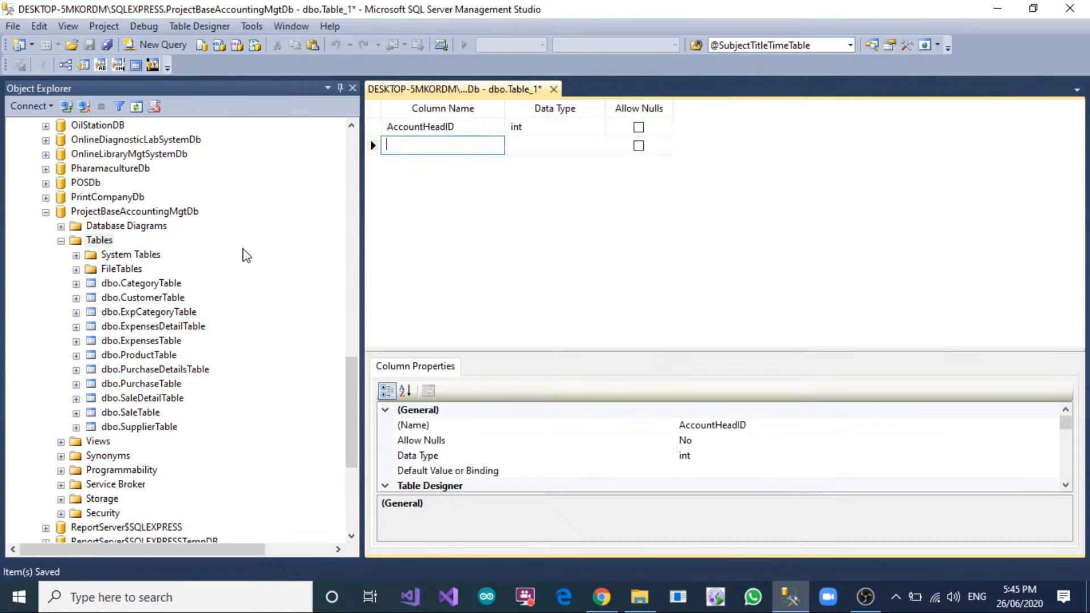
Add a second column named HeadTitle with data type int.
text(Account)
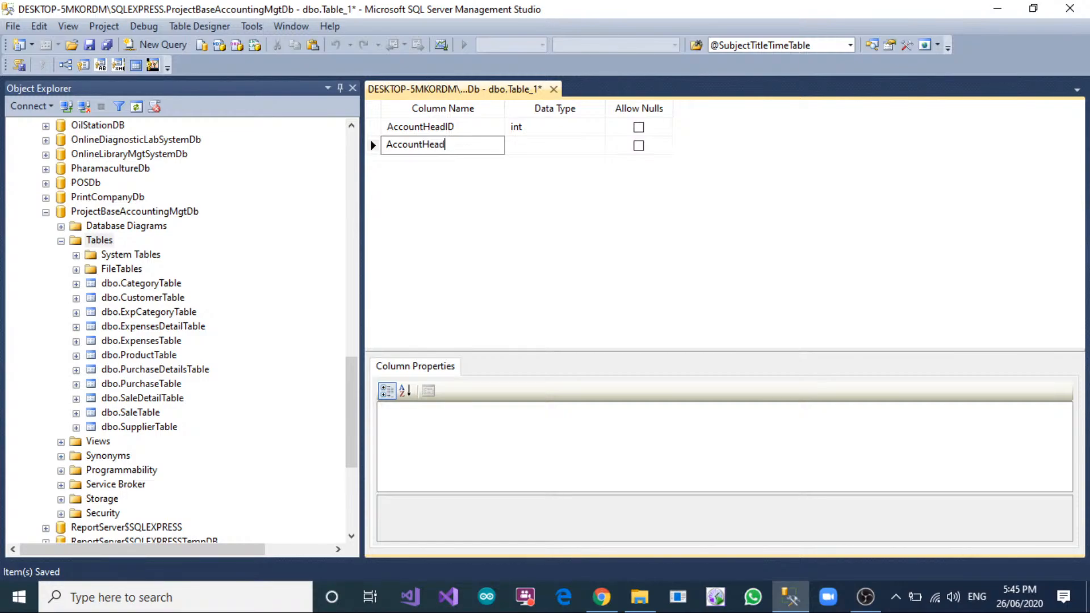
text(Hea)
key(BackSpace)
key(BackSpace)
key(BackSpace)
key(BackSpace)
key(BackSpace)
key(BackSpace)
key(BackSpace)
key(BackSpace)
key(BackSpace)
key(BackSpace)
key(BackSpace)
key(BackSpace)
text(HeadTitle)
key(Tab)
text(int)
key(Tab)
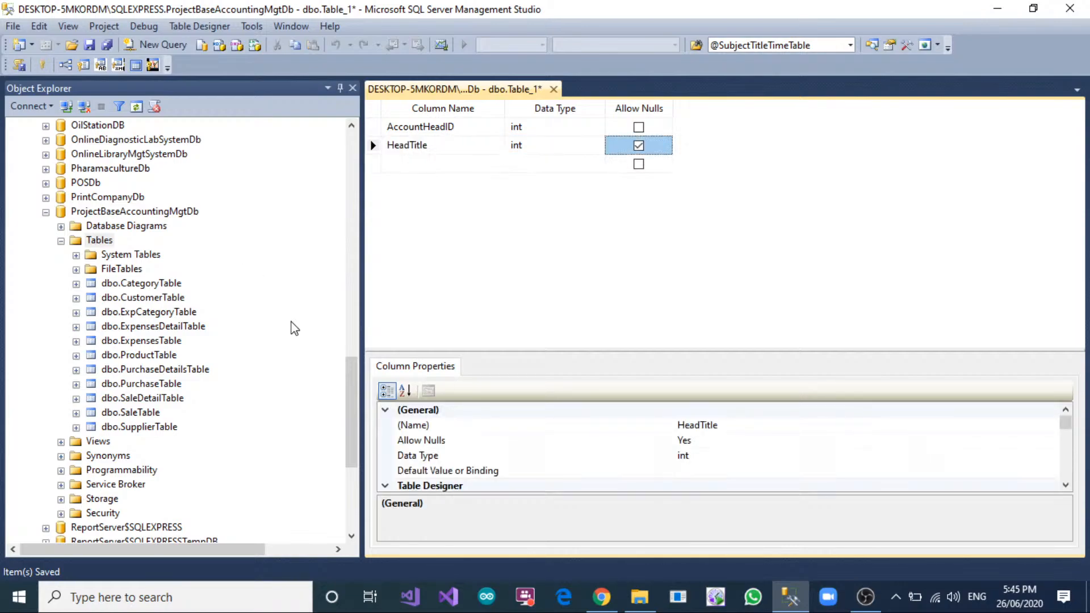
Change the HeadTitle column's data type to varchar(150) and disallow nulls.
click(547, 146)
text(varc)
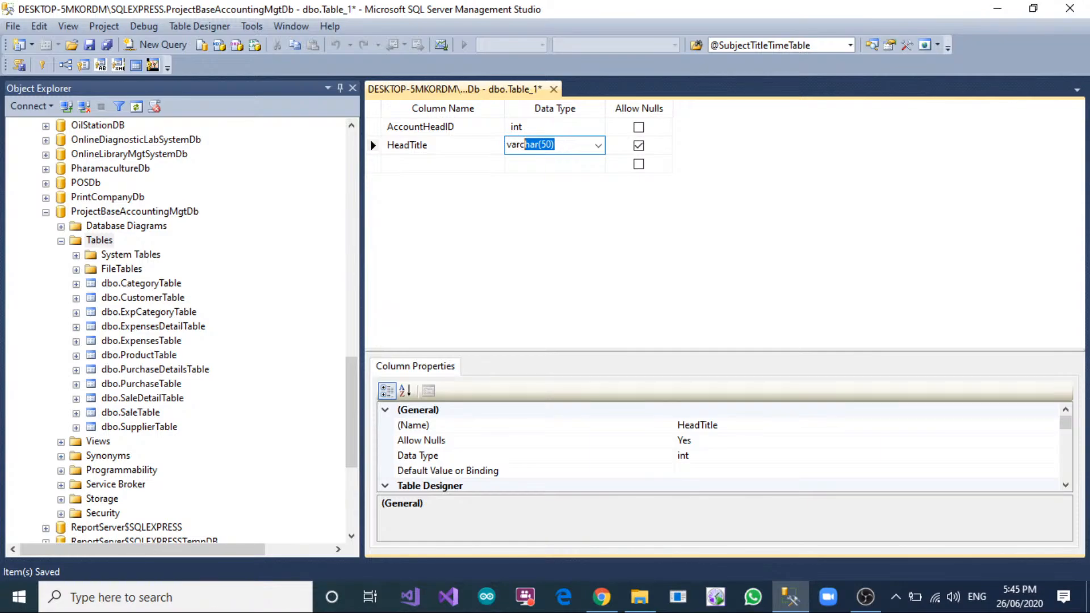
text(har(50))
click(542, 144)
text(1)
click(639, 145)
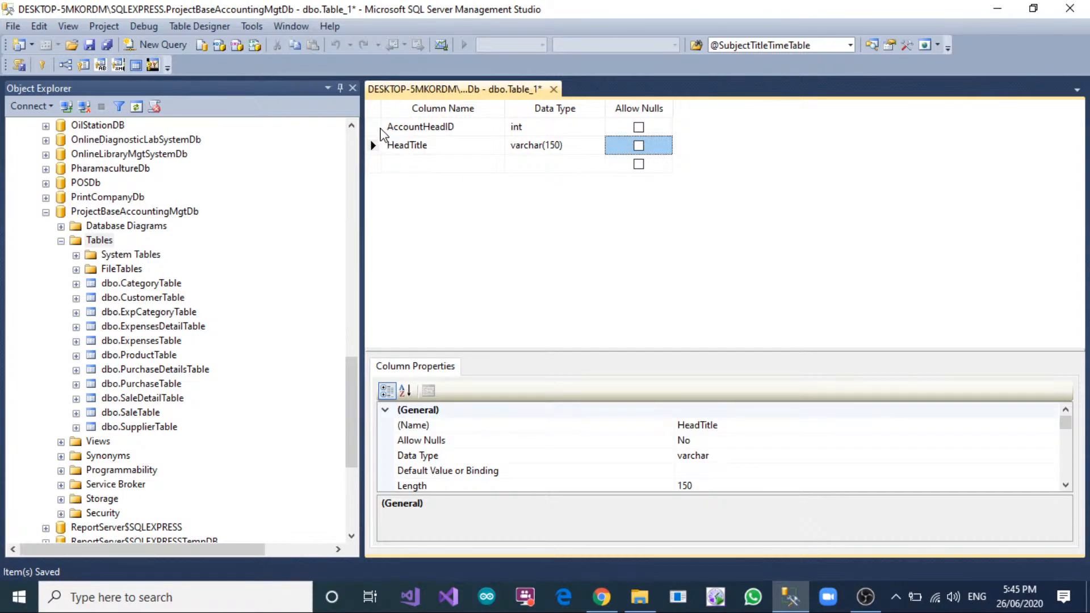
Rename the AccountHeadID column to HeadID and save the table as AccountHeadTable.
click(422, 126)
key(BackSpace)
key(BackSpace)
key(BackSpace)
key(BackSpace)
key(BackSpace)
key(BackSpace)
key(BackSpace)
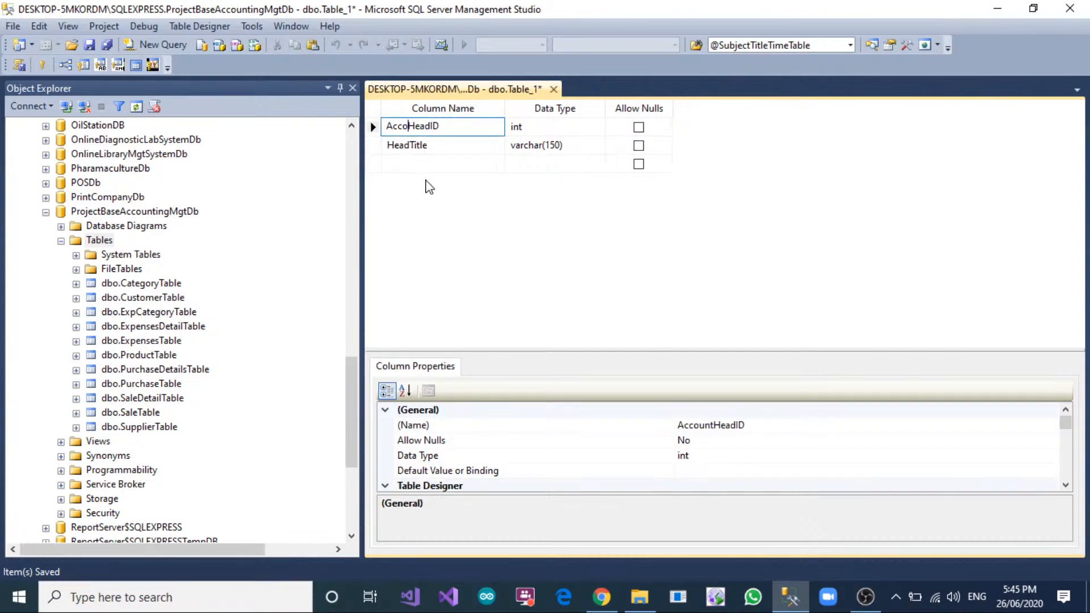
right_click(448, 91)
click(466, 98)
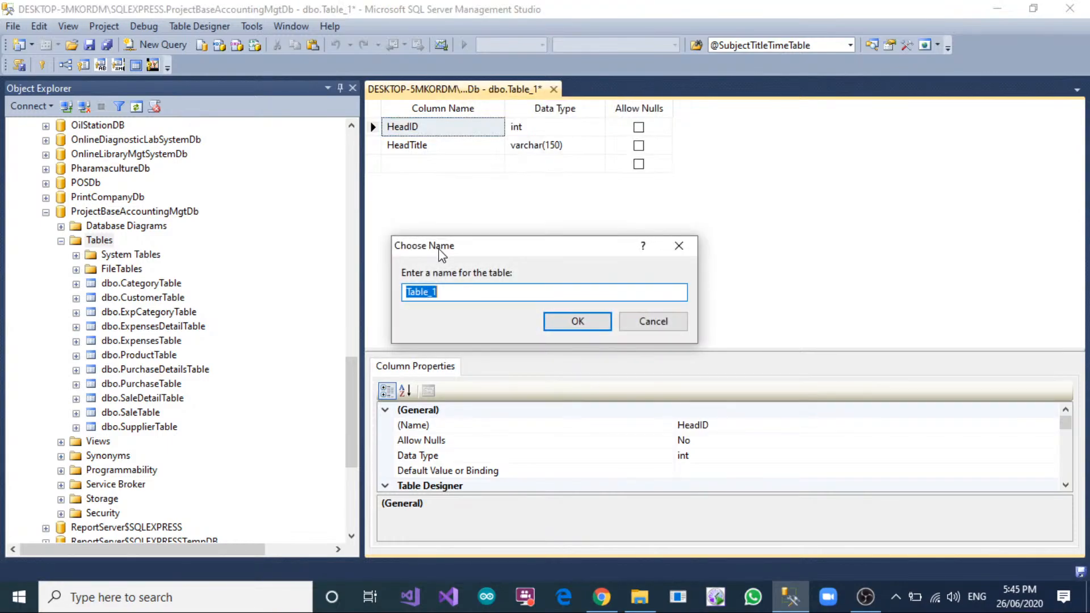
text(AccountHeadTable)
click(560, 319)
Make HeadID the primary key with identity enabled and save AccountHeadTable.
click(373, 127)
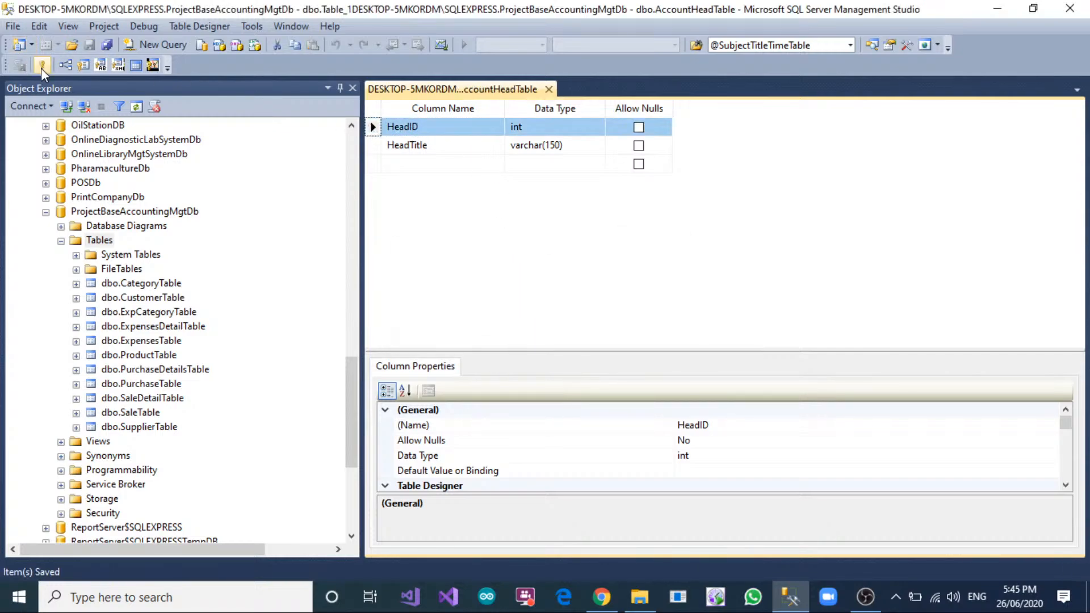
click(42, 66)
scroll(437, 449, down, 5)
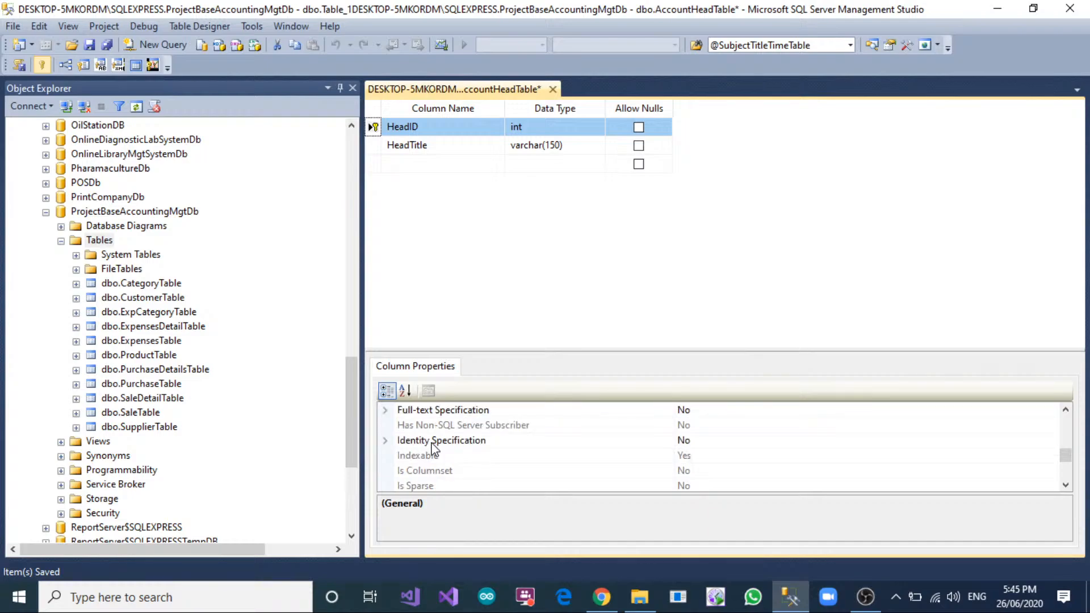
click(386, 442)
double_click(674, 460)
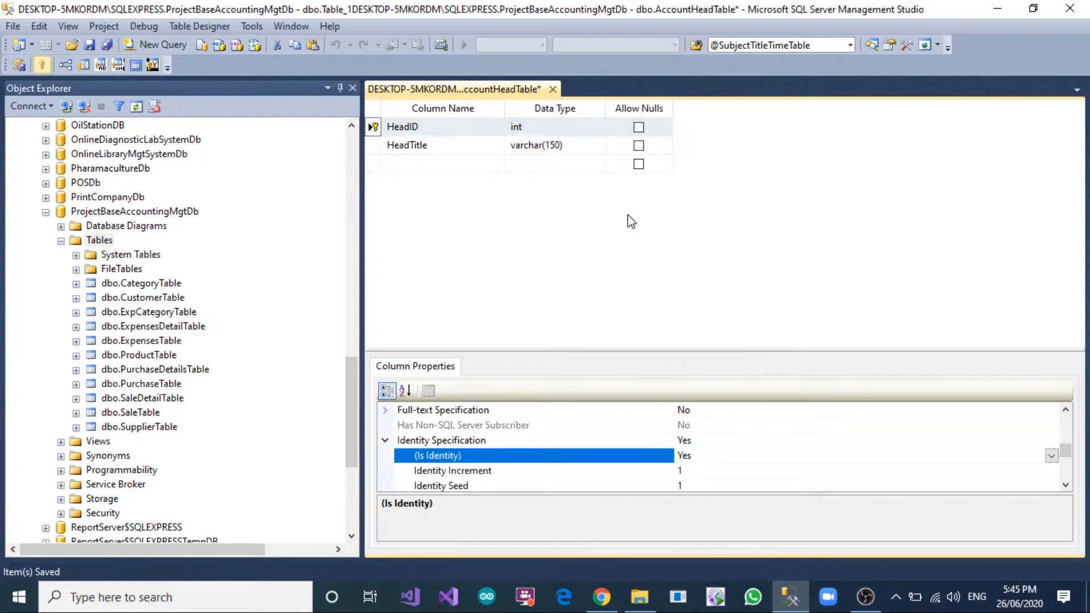
right_click(492, 93)
click(506, 104)
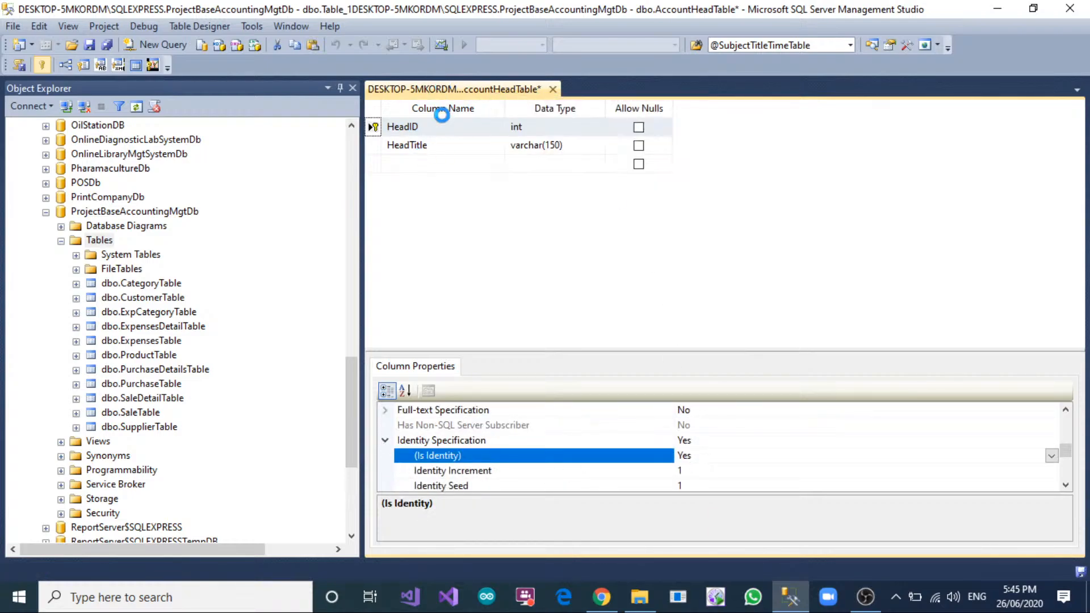
Create another new table with a first column HeadControlID of type int that disallows nulls.
right_click(97, 241)
click(356, 228)
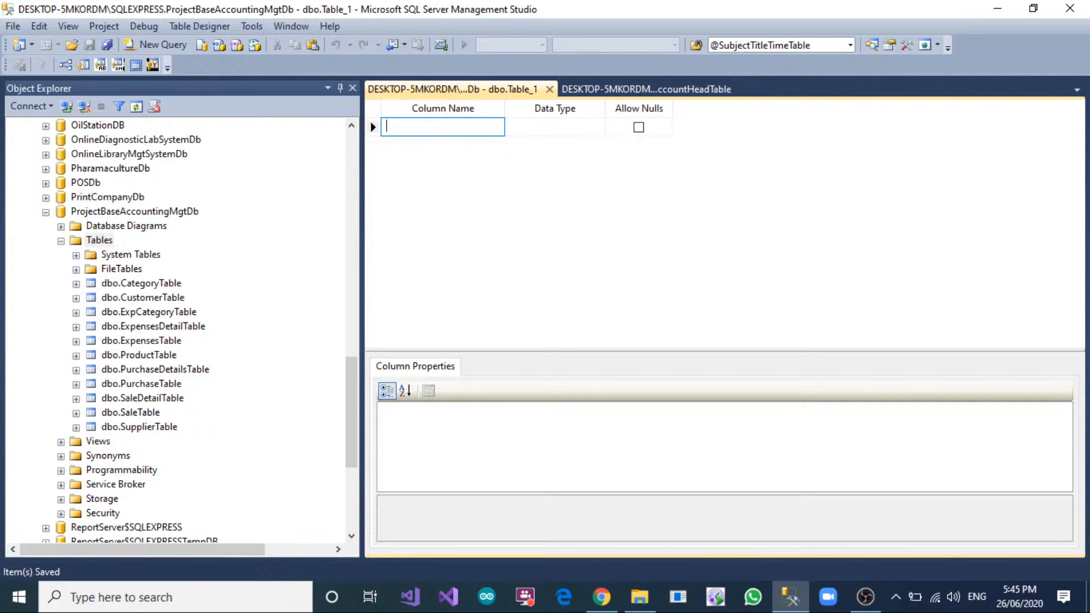
text(Had)
key(BackSpace)
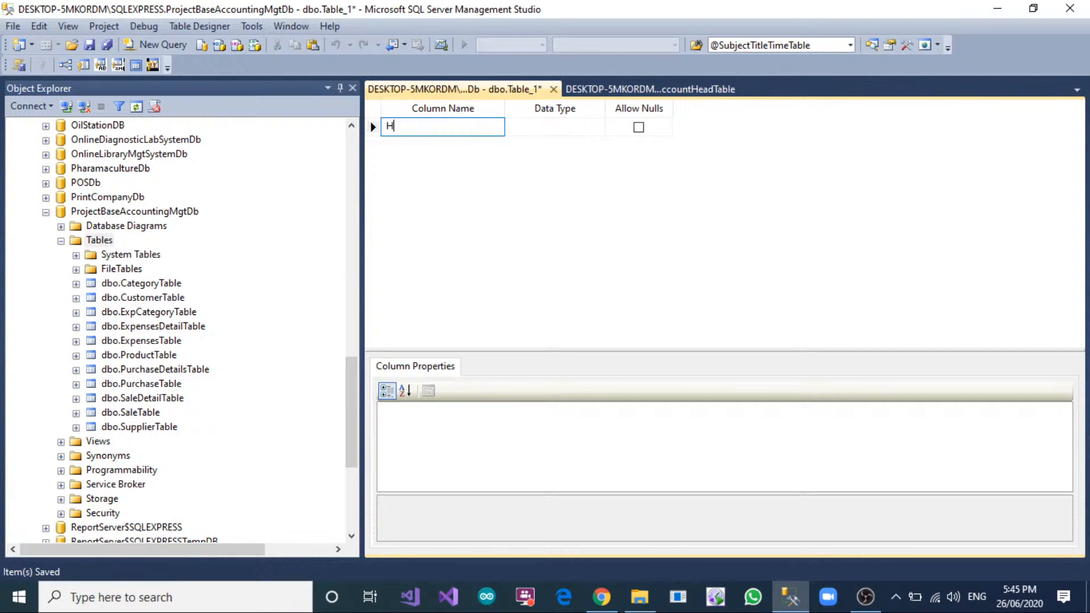
text(ead)
key(Tab)
text(int)
key(Tab)
key(Tab)
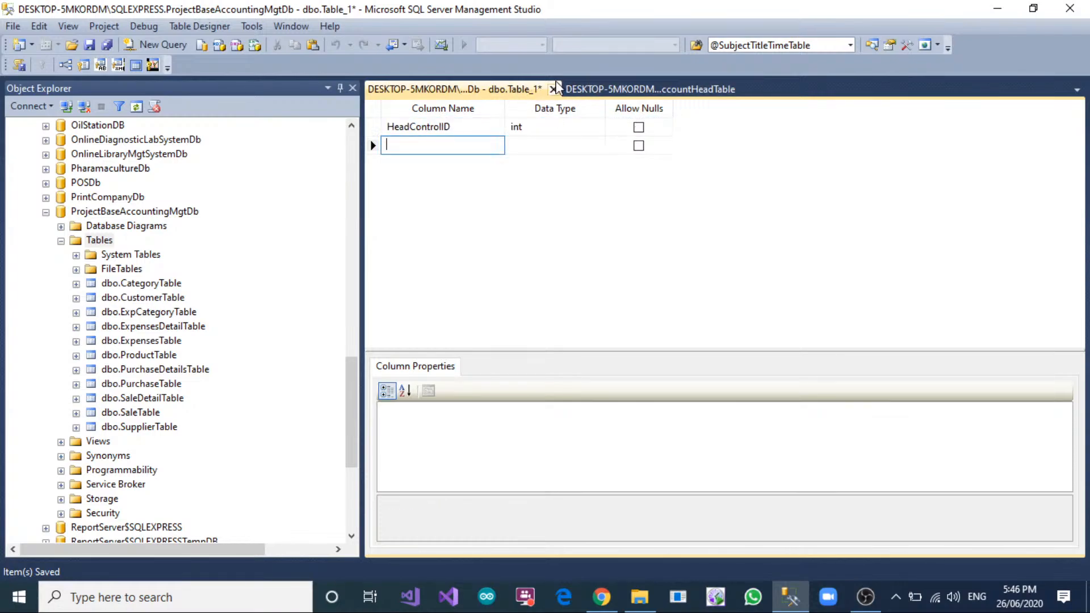
Check AccountHeadTable's columns and add a matching HeadID column of type int without nulls to the new table.
click(602, 100)
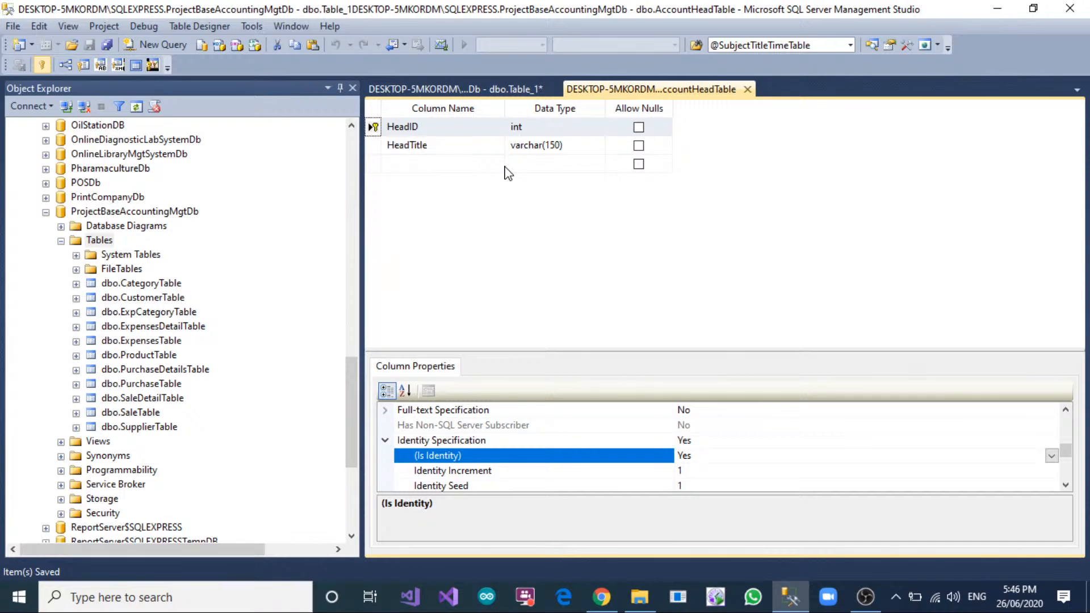
click(510, 97)
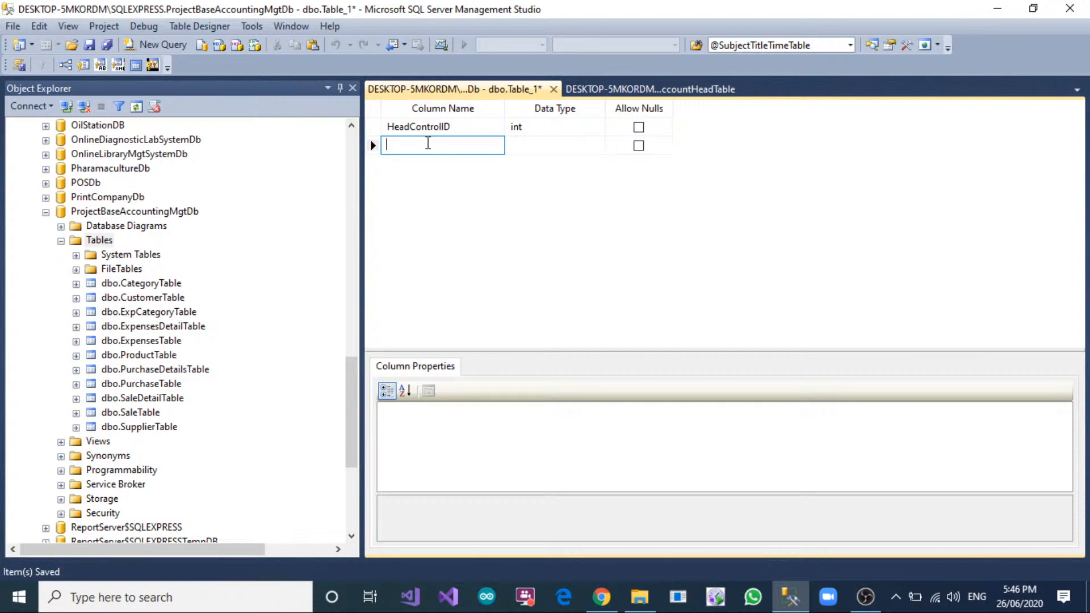
text(HeadID)
key(Tab)
text(int)
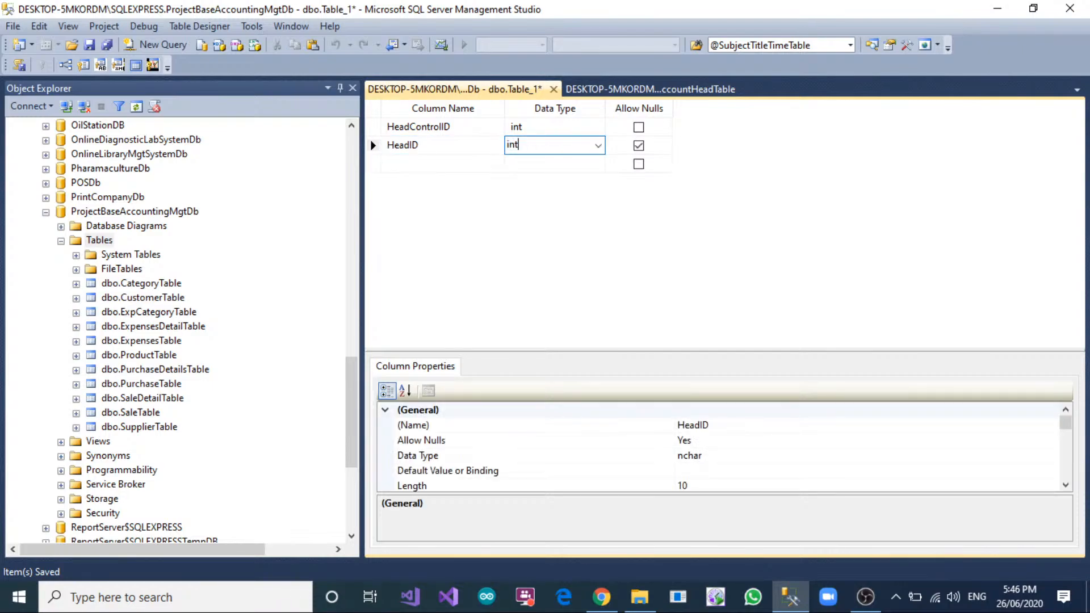
key(Tab)
key(space)
key(Tab)
click(428, 145)
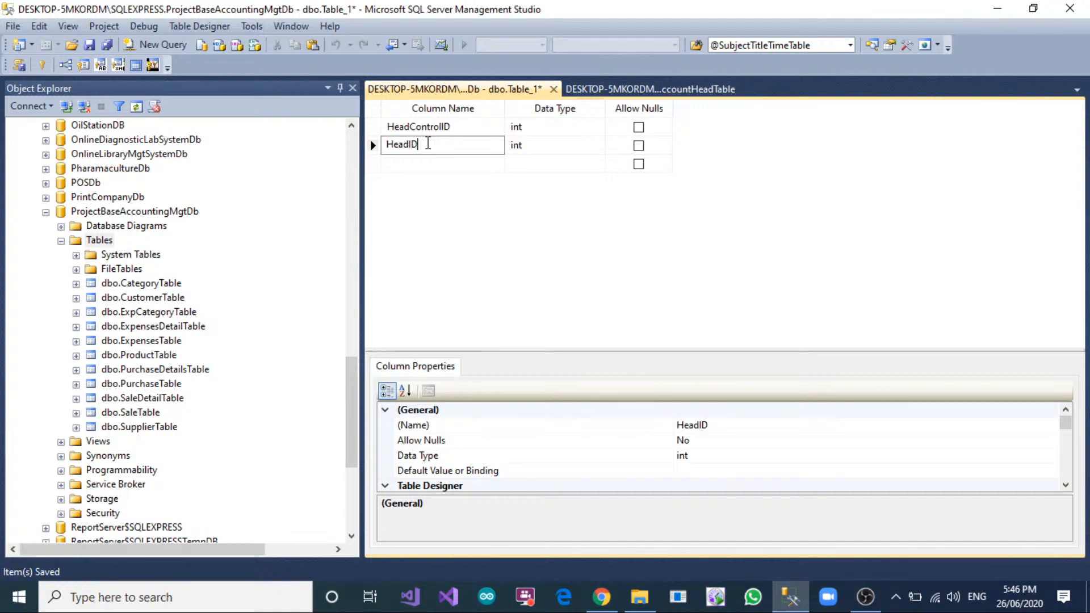
click(438, 164)
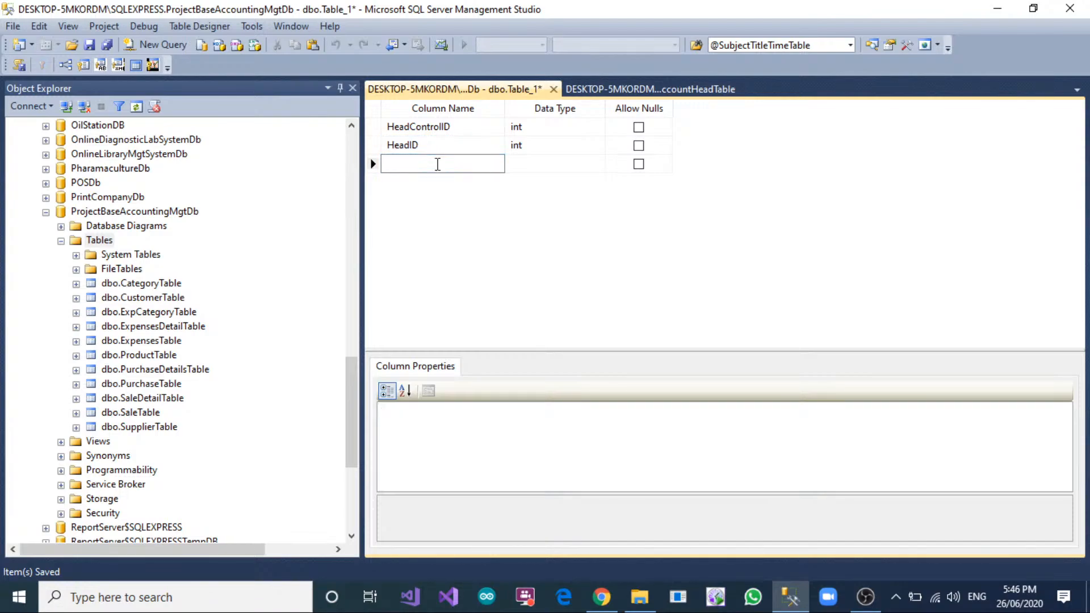
text(ControlAccountTitle)
key(BackSpace)
key(BackSpace)
key(BackSpace)
key(BackSpace)
key(BackSpace)
key(BackSpace)
text(Title)
key(BackSpace)
key(BackSpace)
key(BackSpace)
key(BackSpace)
key(BackSpace)
click(721, 91)
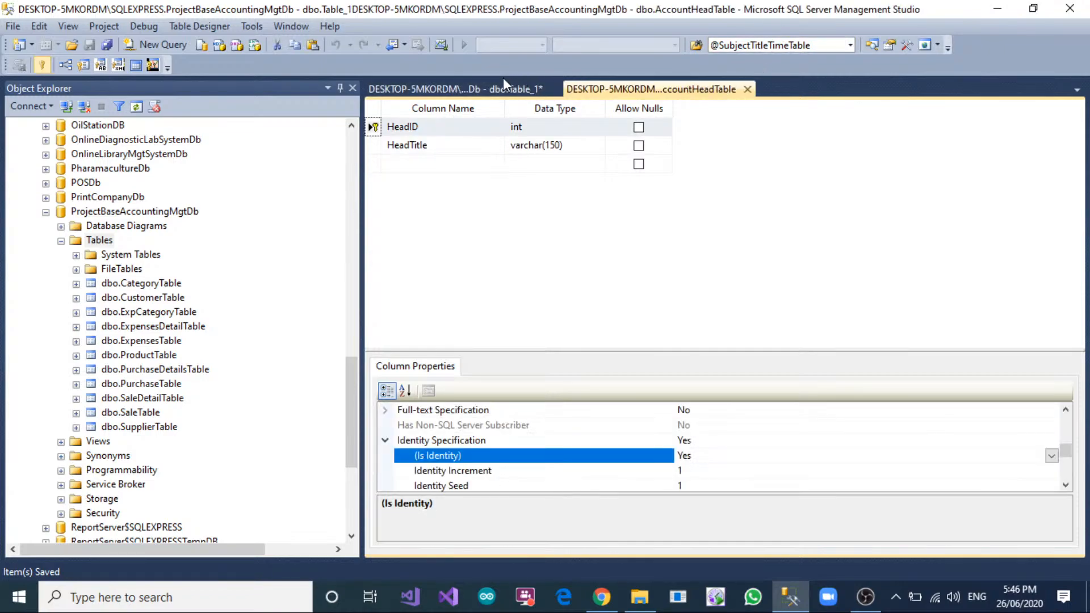
click(457, 89)
Add a third column named ControlTitle with data type nvarchar(150) to the new table.
text(Co)
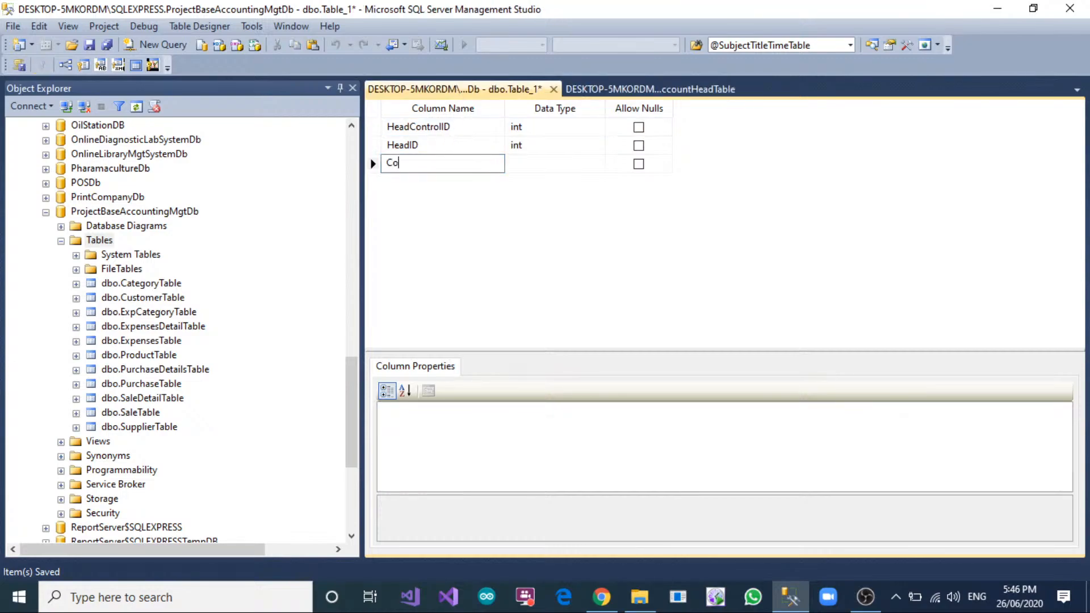
text(ntrolTitle)
key(Tab)
text(nvarchar(50))
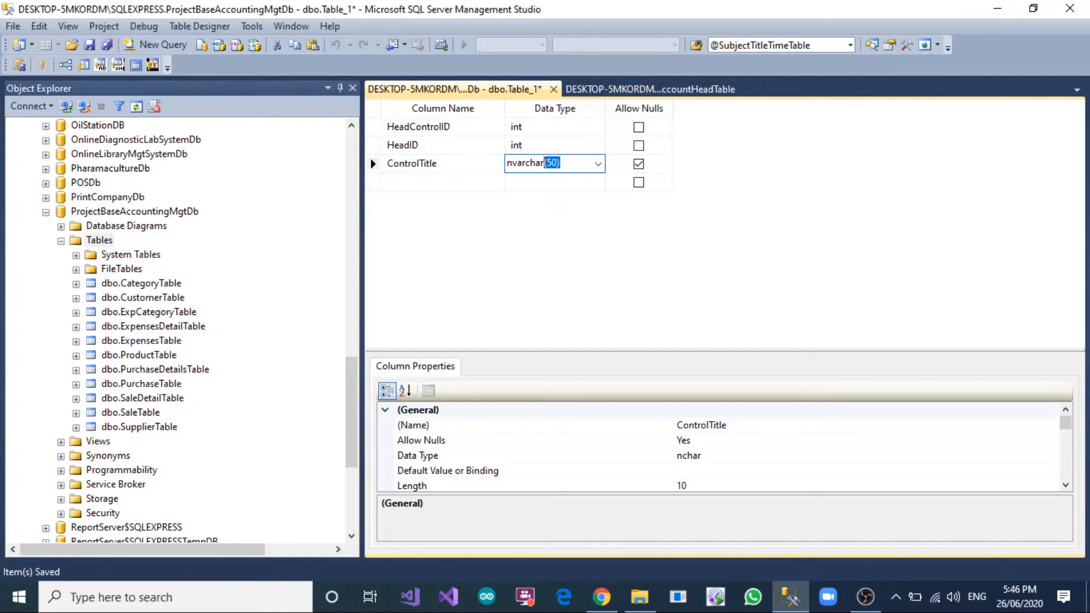
key(Left)
key(Left)
key(Left)
text(1)
key(Tab)
key(shift+Tab)
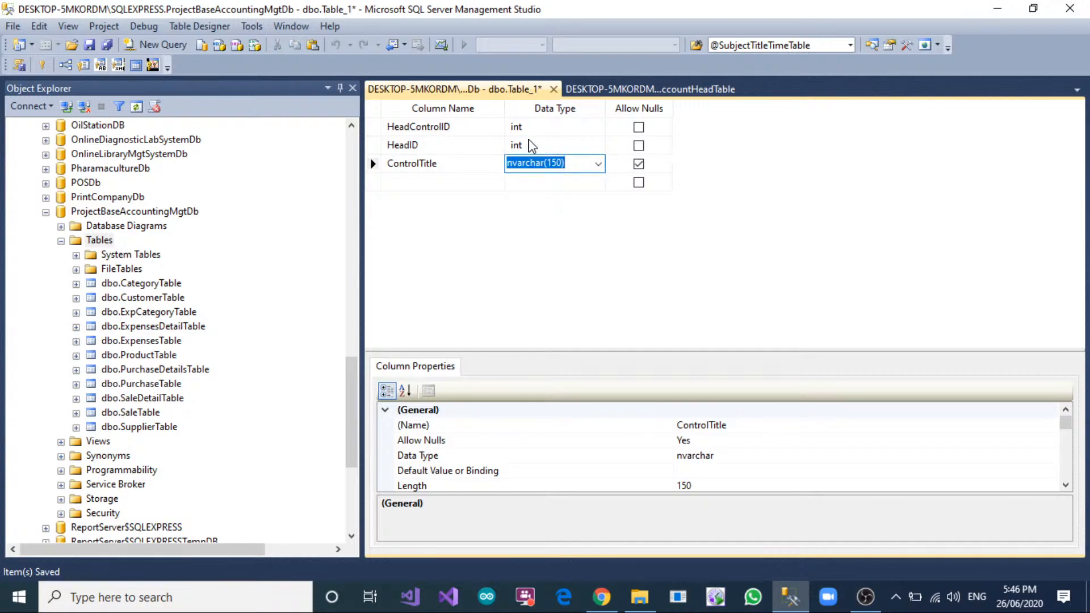
Change the ControlTitle column's data type to nvarchar(250) and disallow nulls.
click(549, 166)
key(BackSpace)
text(2)
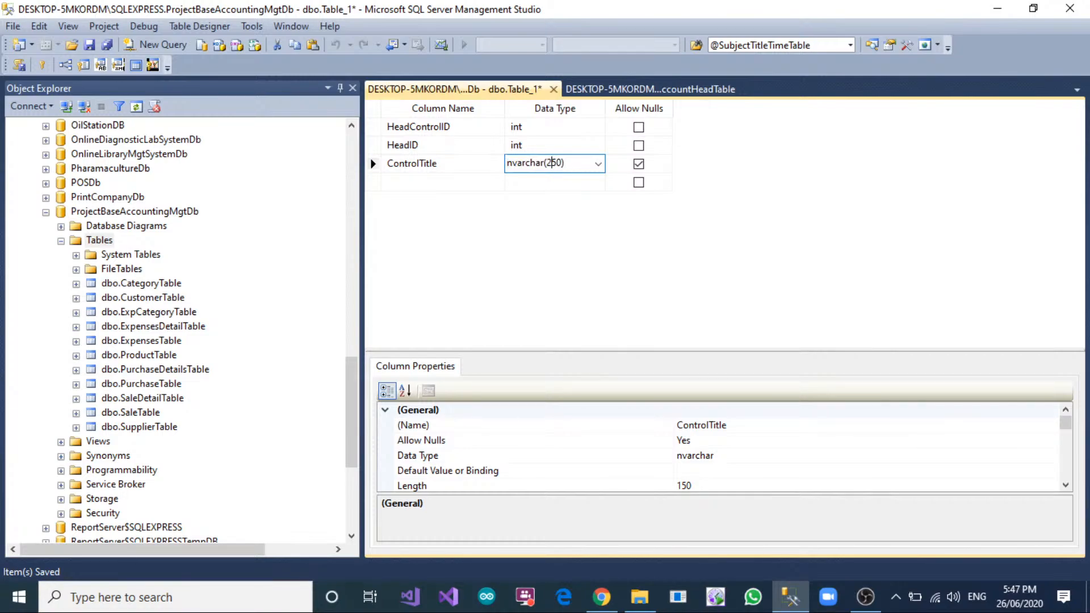
key(Tab)
key(space)
key(Tab)
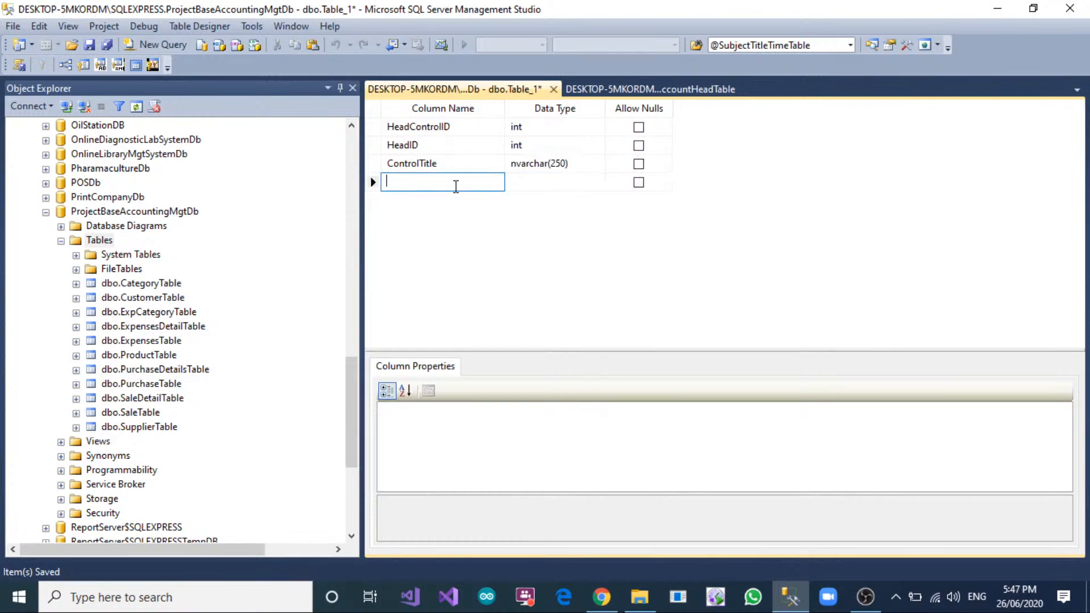
key(Up)
key(Up)
key(Up)
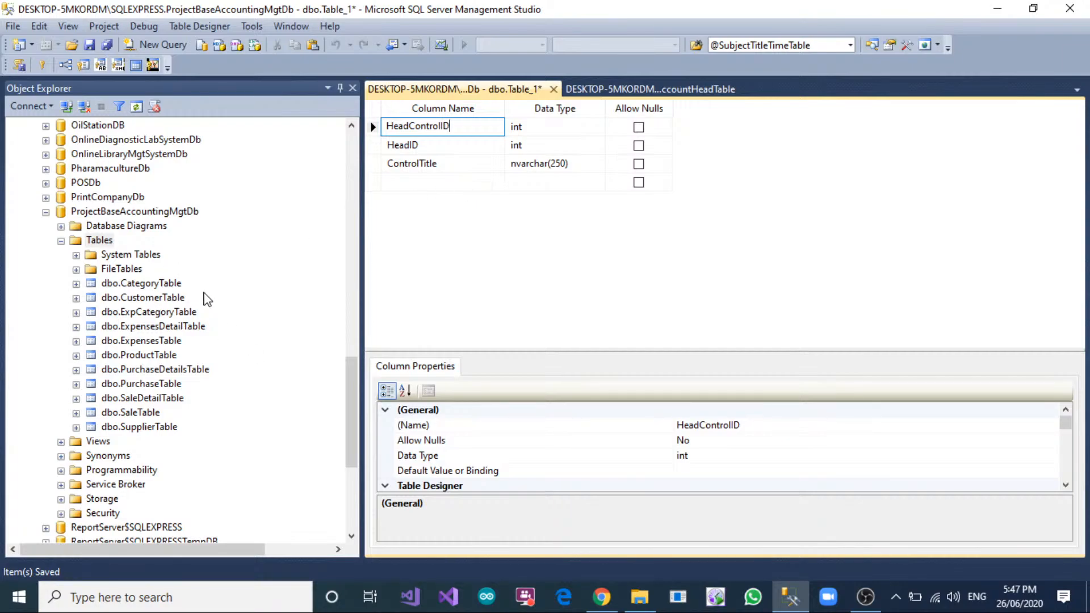
scroll(197, 295, down, 3)
scroll(197, 295, down, 3)
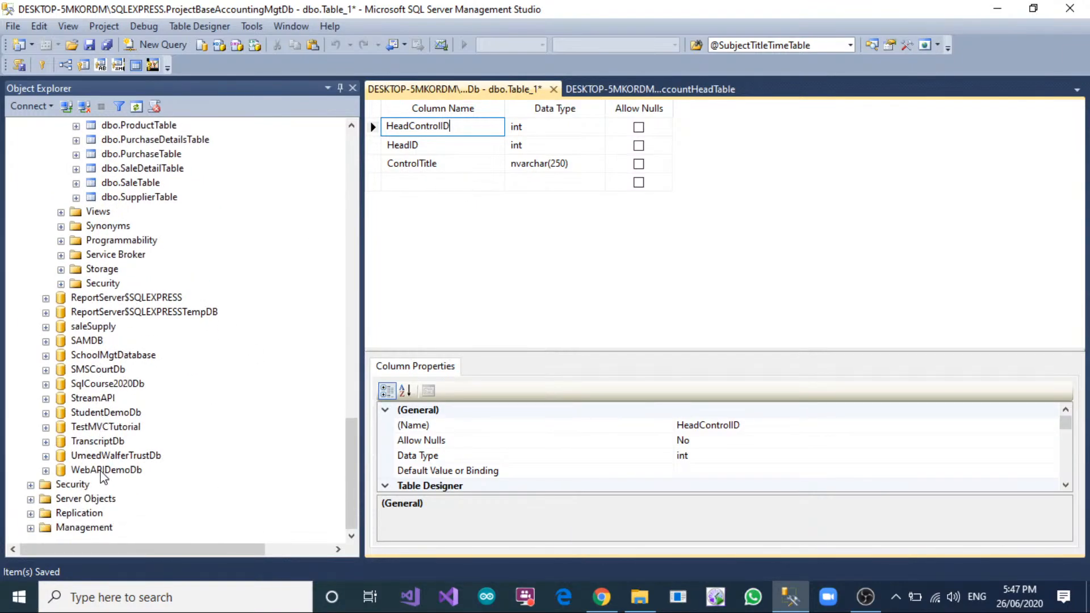
Open the CloudErpV1 database in the object tree and look through its list of tables.
scroll(112, 389, up, 12)
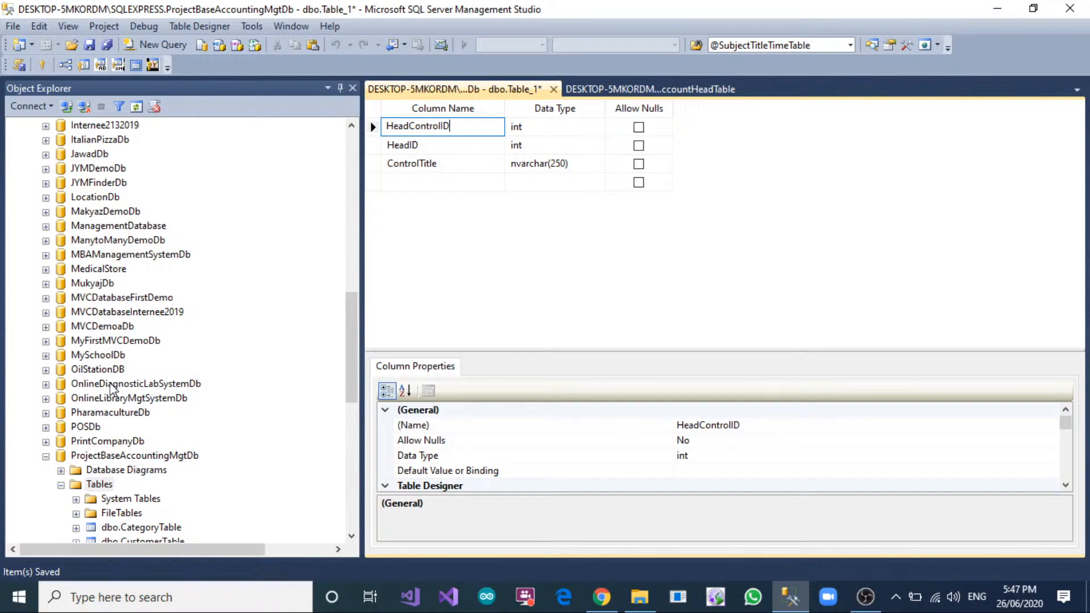
scroll(111, 390, up, 4)
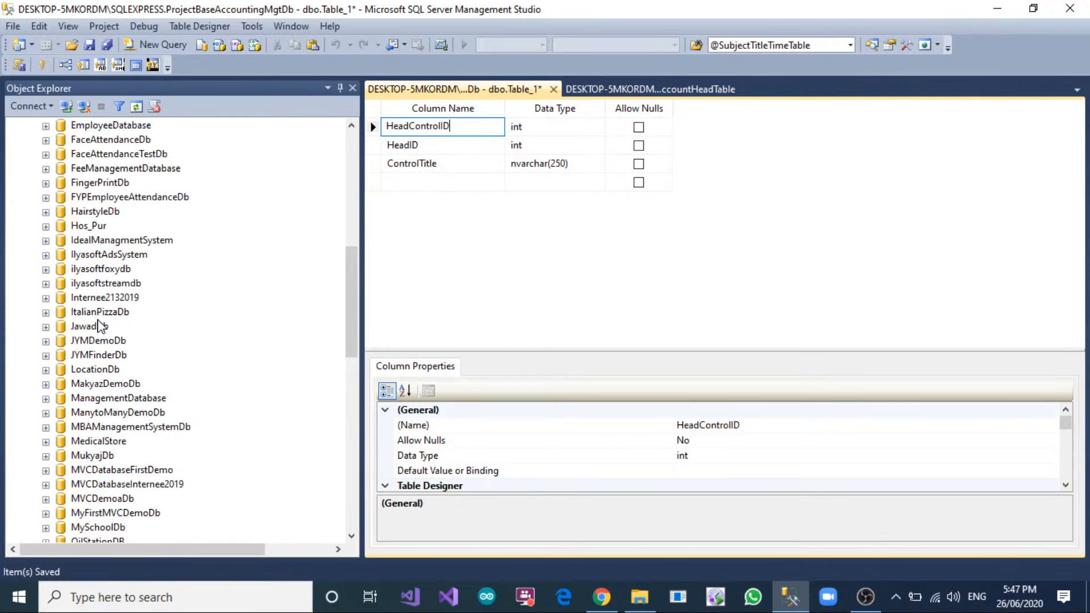
scroll(99, 325, up, 10)
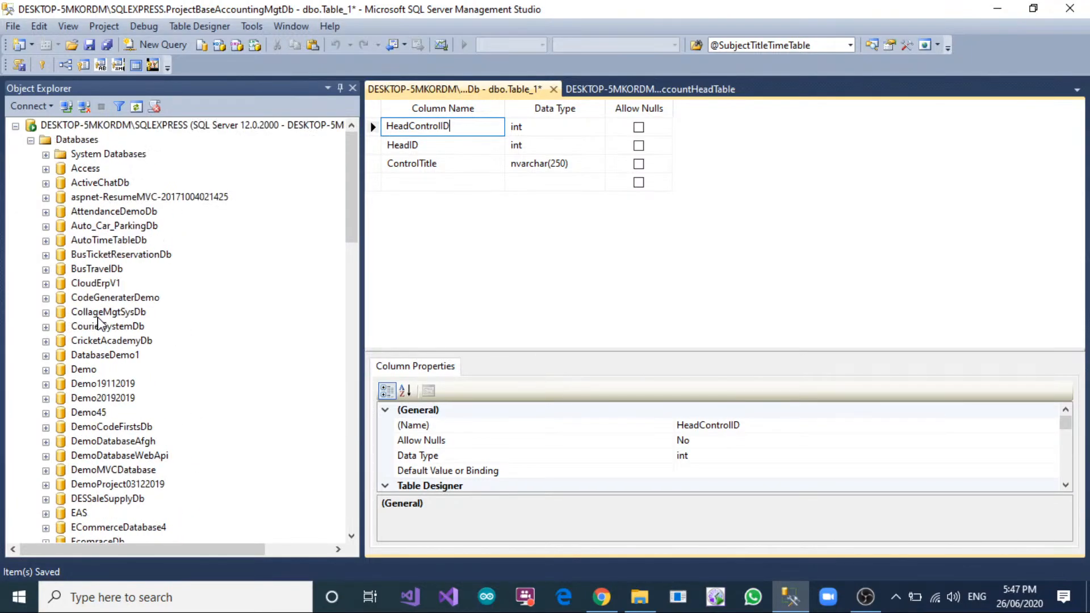
click(96, 283)
click(46, 284)
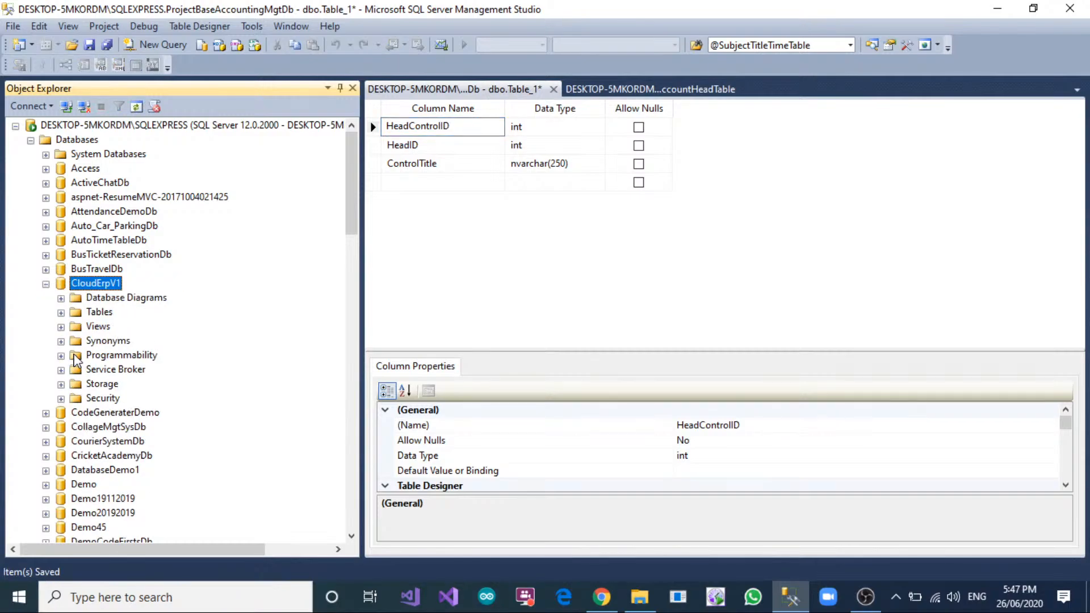
click(61, 312)
scroll(189, 326, down, 4)
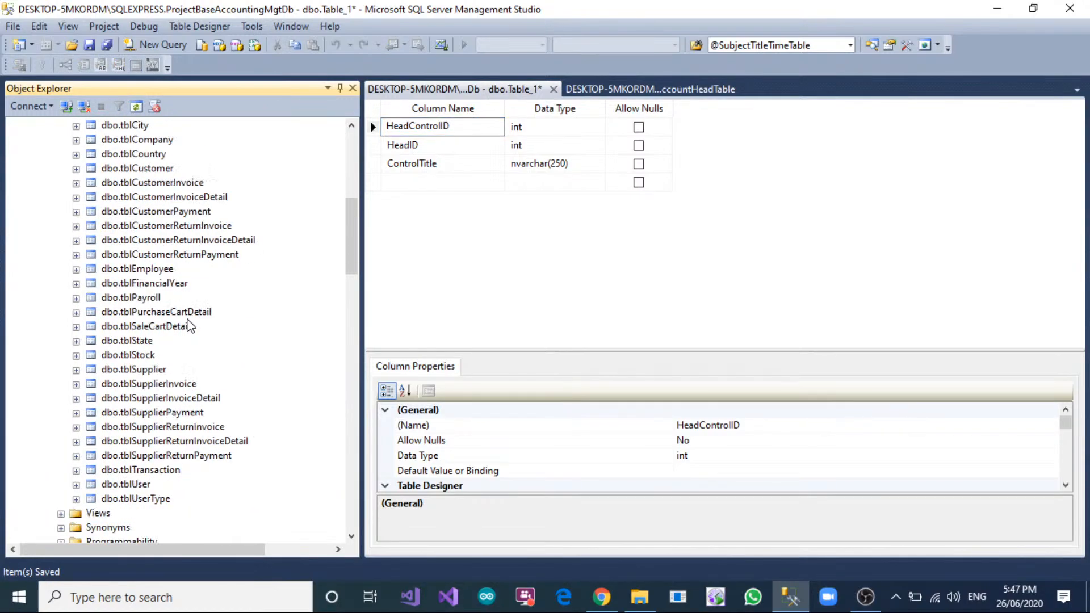
scroll(189, 326, down, 2)
scroll(165, 361, up, 5)
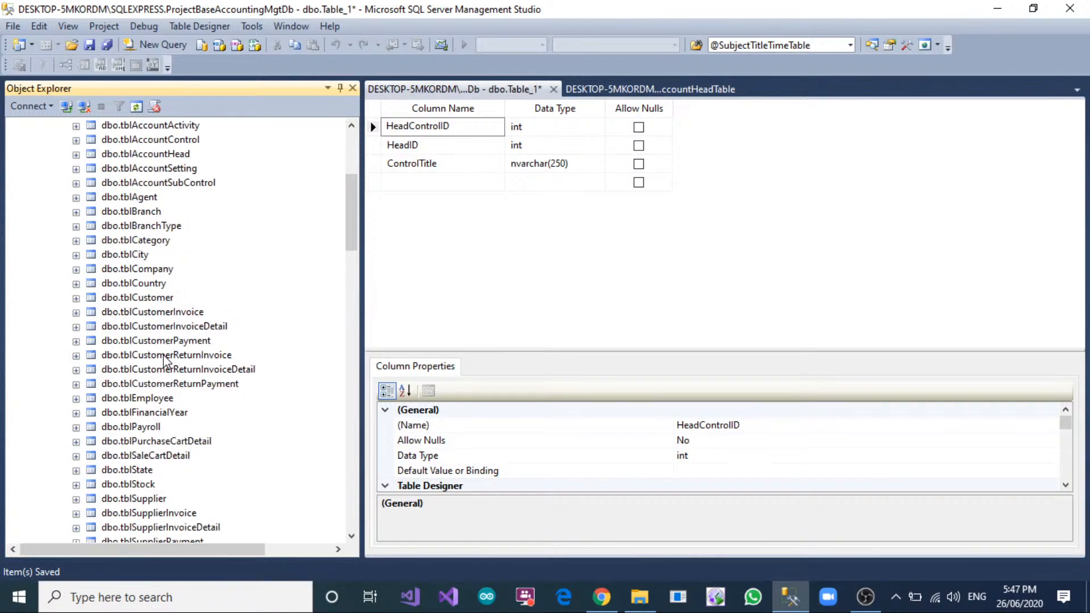
scroll(165, 361, up, 1)
Examine the columns of tblAccountHead and tblAccountSubControl in the CloudErpV1 database.
click(168, 198)
click(76, 198)
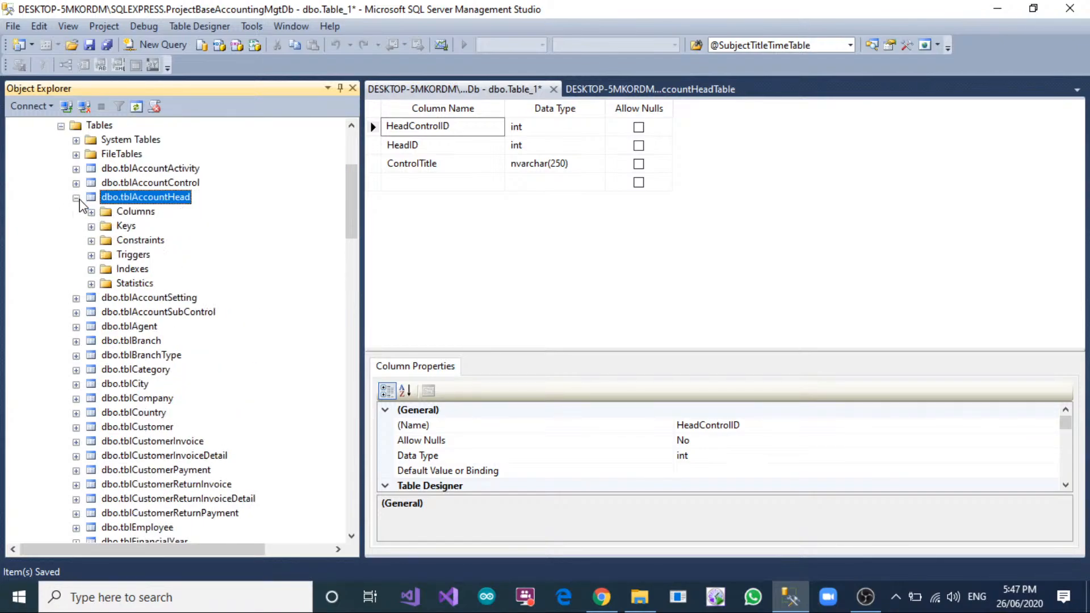
click(91, 212)
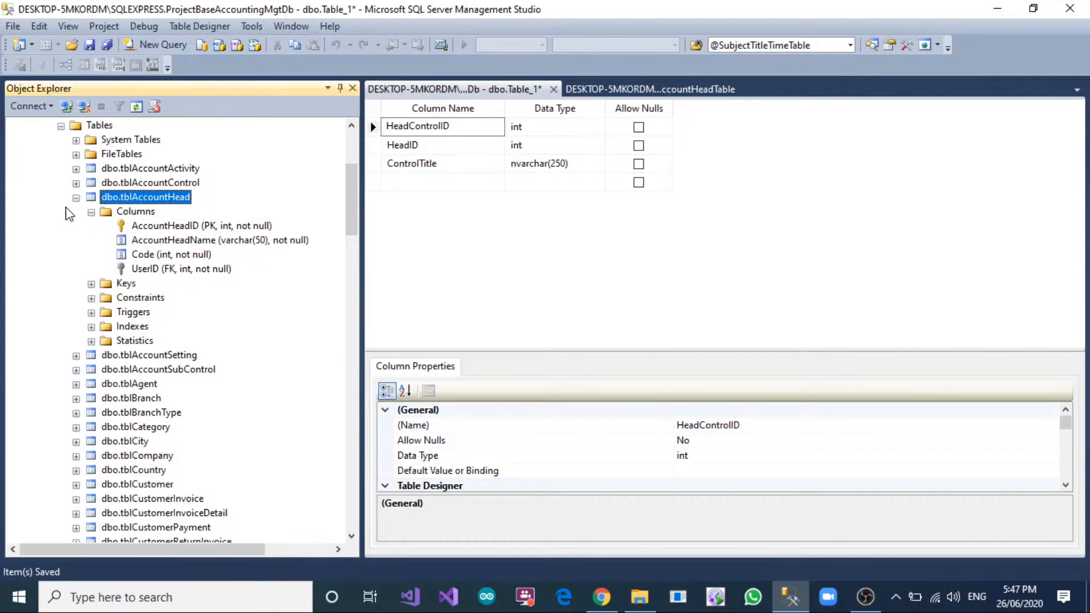
click(75, 198)
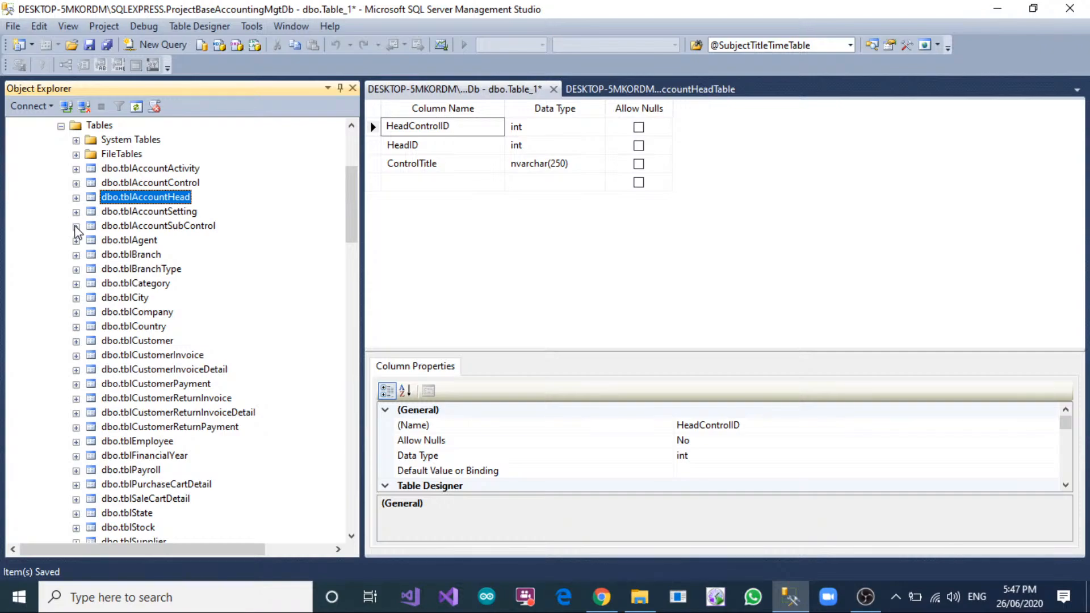
click(76, 226)
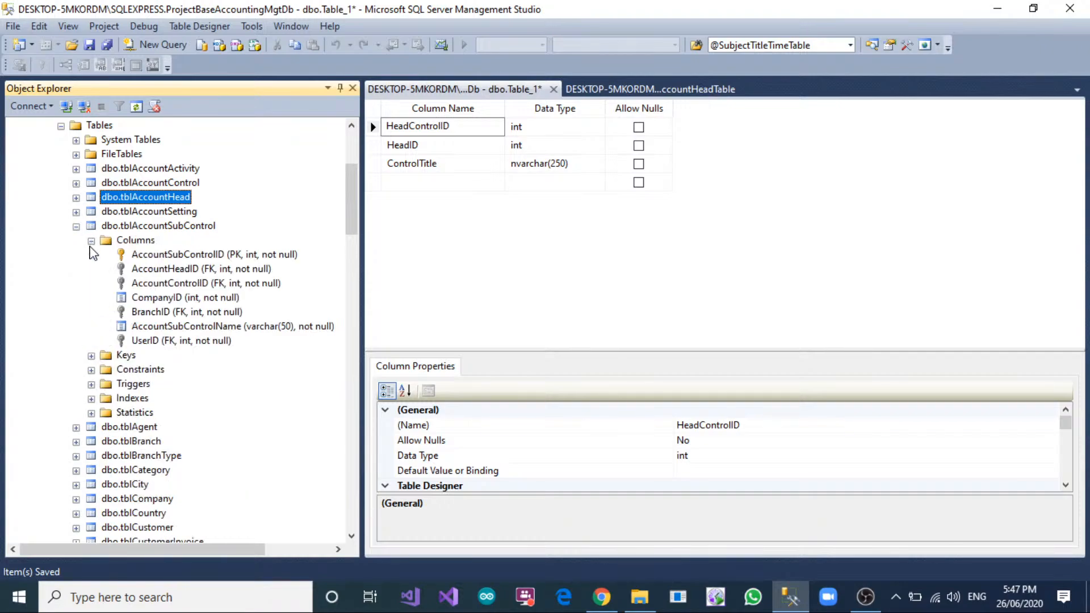
click(91, 241)
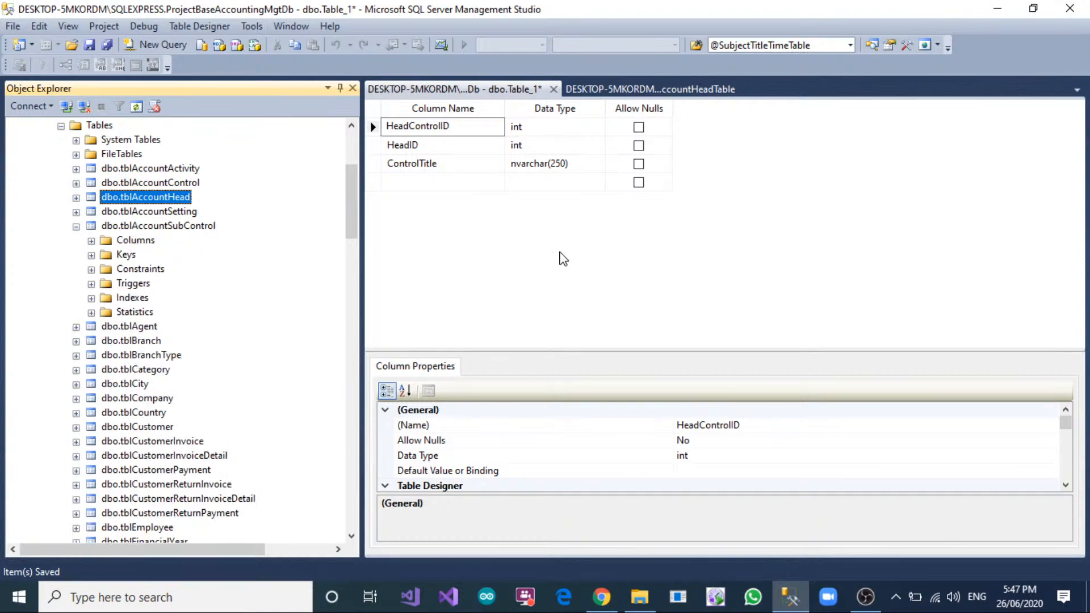
click(76, 226)
Save the new table with the HeadControlID, HeadID and ControlTitle columns under the name HeadControlTable.
click(560, 216)
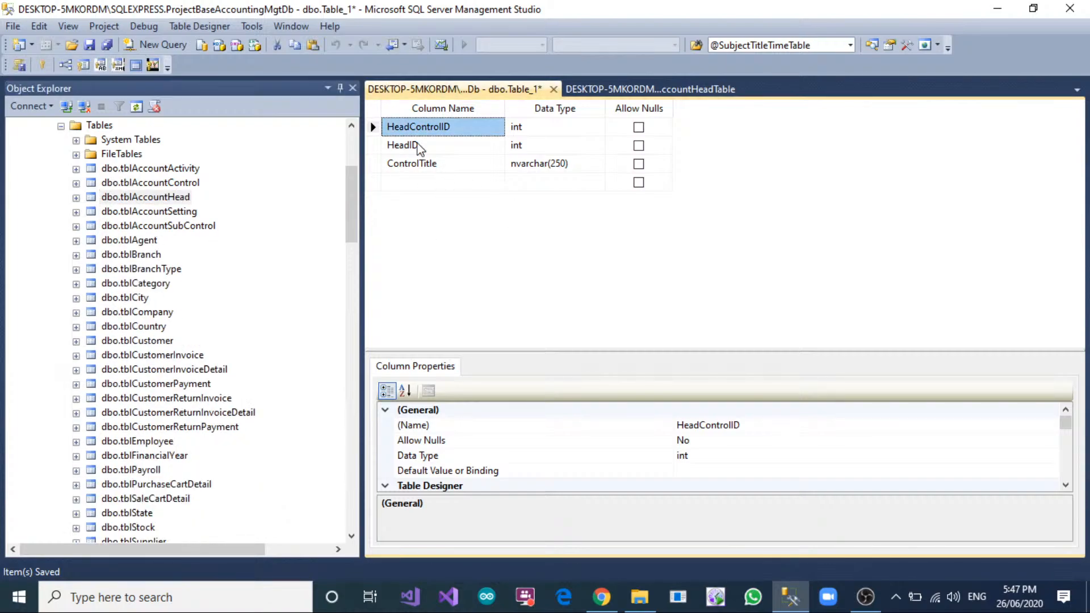
click(423, 163)
click(427, 145)
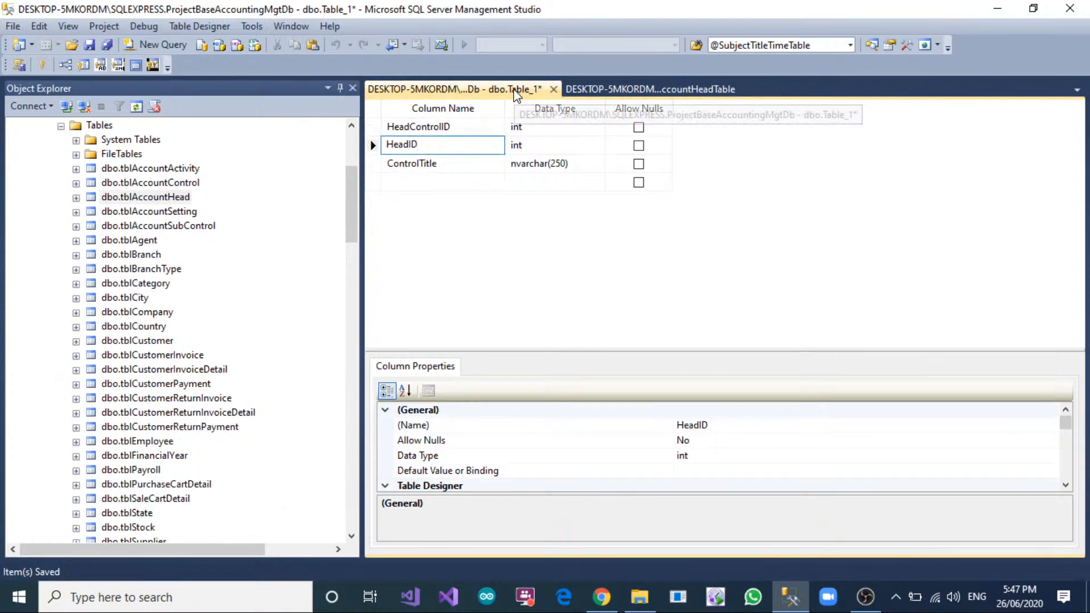
right_click(516, 90)
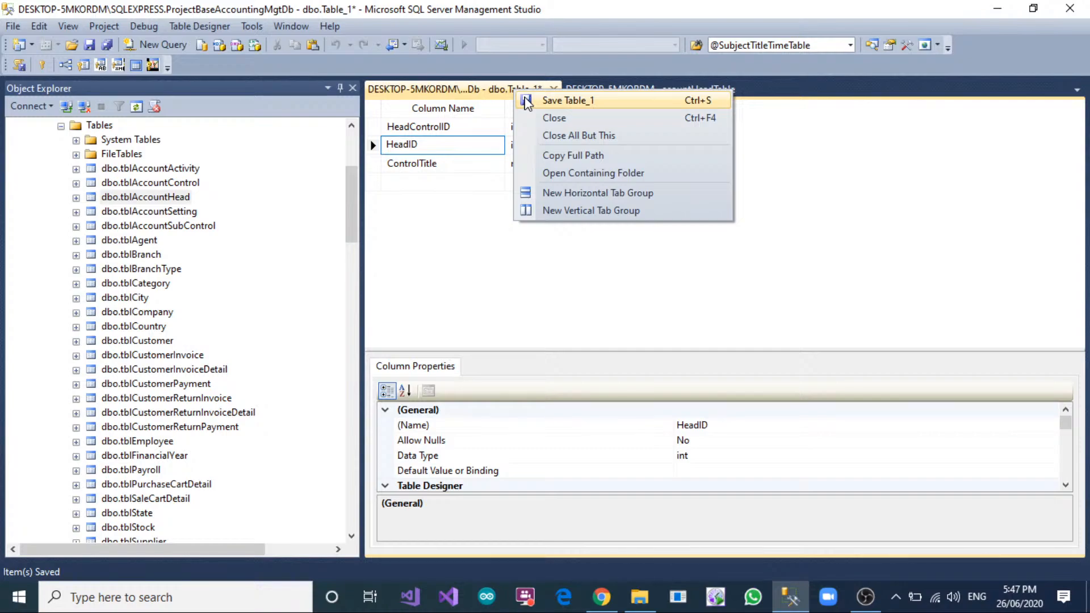
click(562, 100)
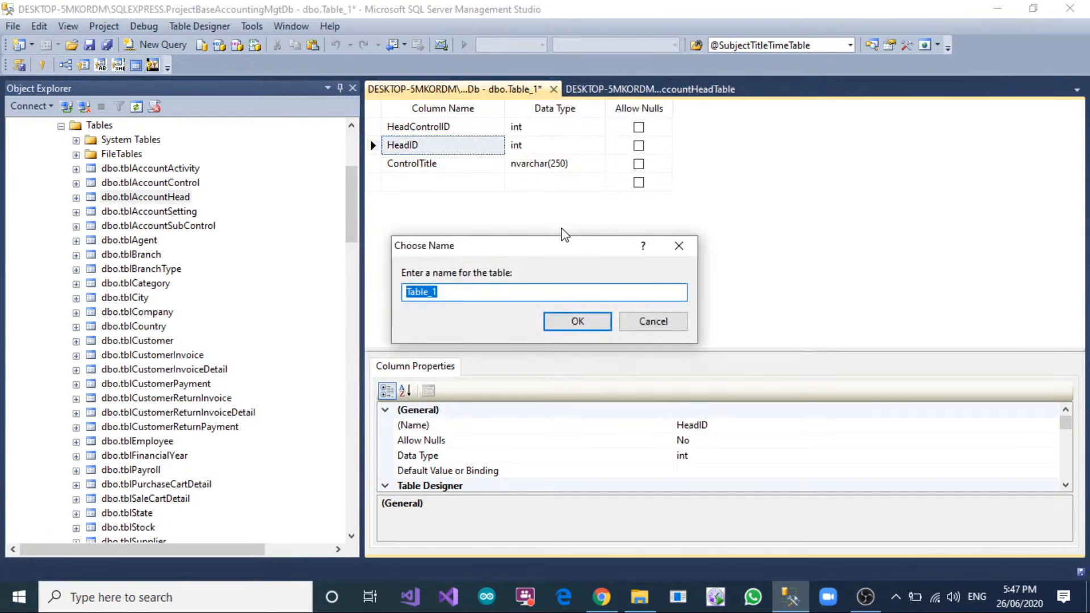
text(A)
key(BackSpace)
text(Cont)
key(BackSpace)
key(BackSpace)
key(BackSpace)
key(BackSpace)
text(ControlAccon)
key(BackSpace)
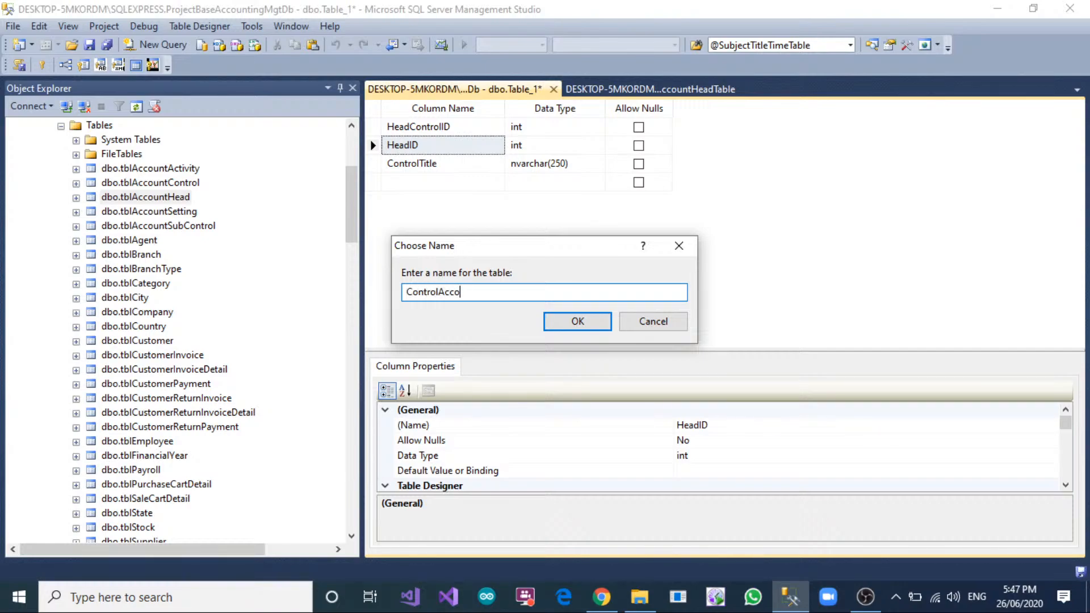
text(untTable)
drag(439, 291, 363, 304)
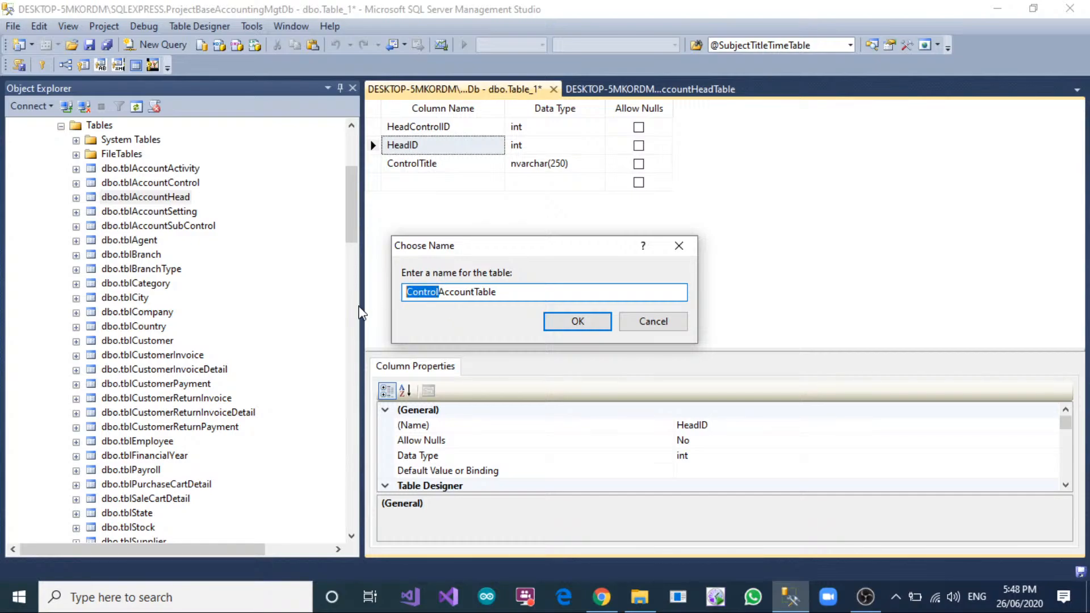
text(Head)
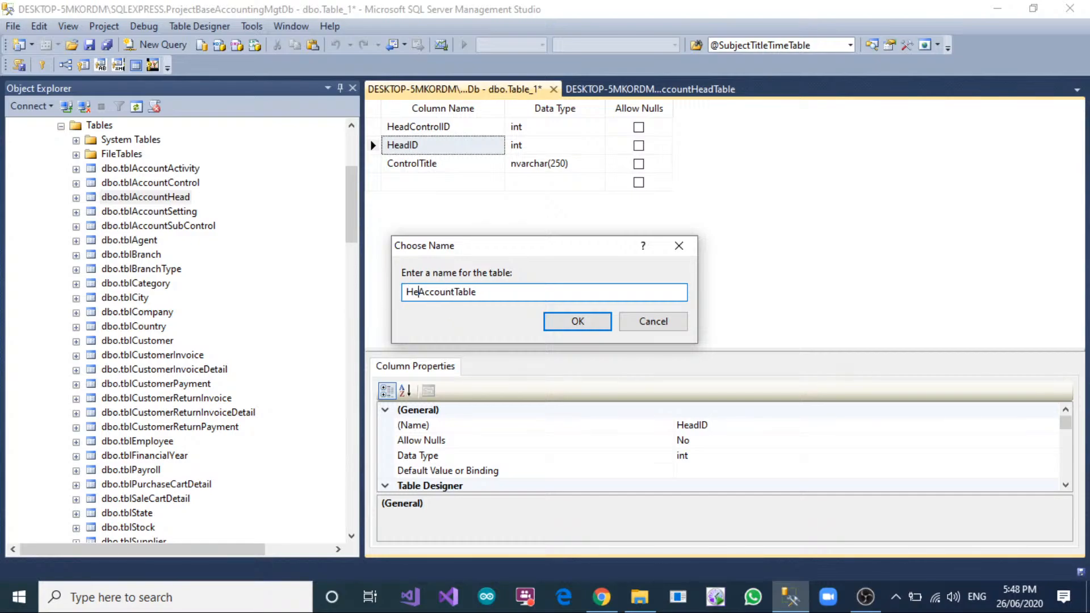
key(Delete)
key(Delete)
key(Delete)
key(Delete)
key(Delete)
key(Delete)
key(Delete)
text(Control)
click(565, 334)
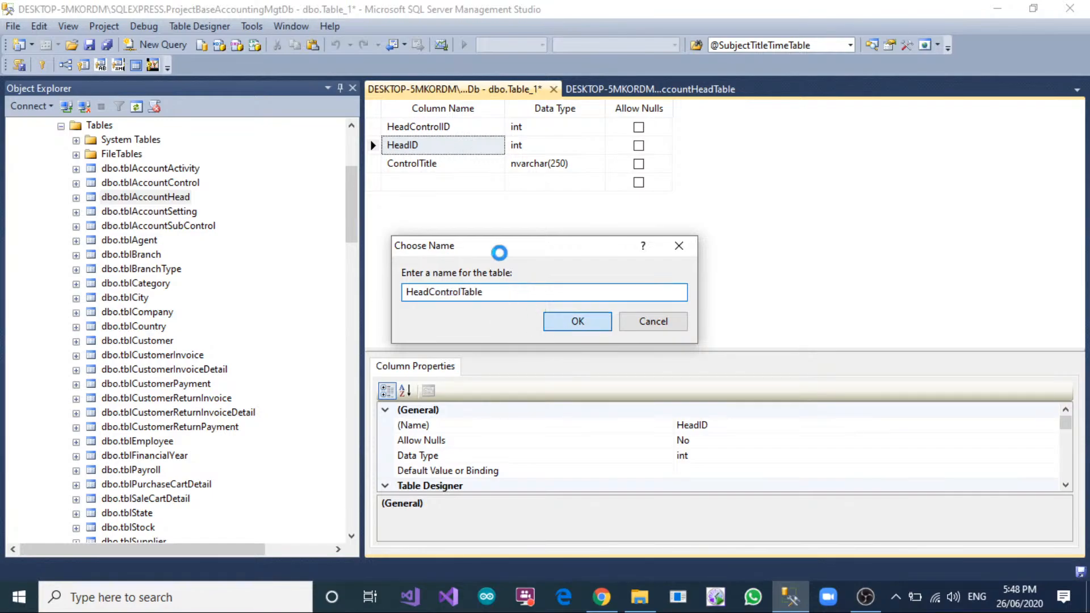
Make HeadControlID the primary key of HeadControlTable and set it as an identity column.
click(42, 65)
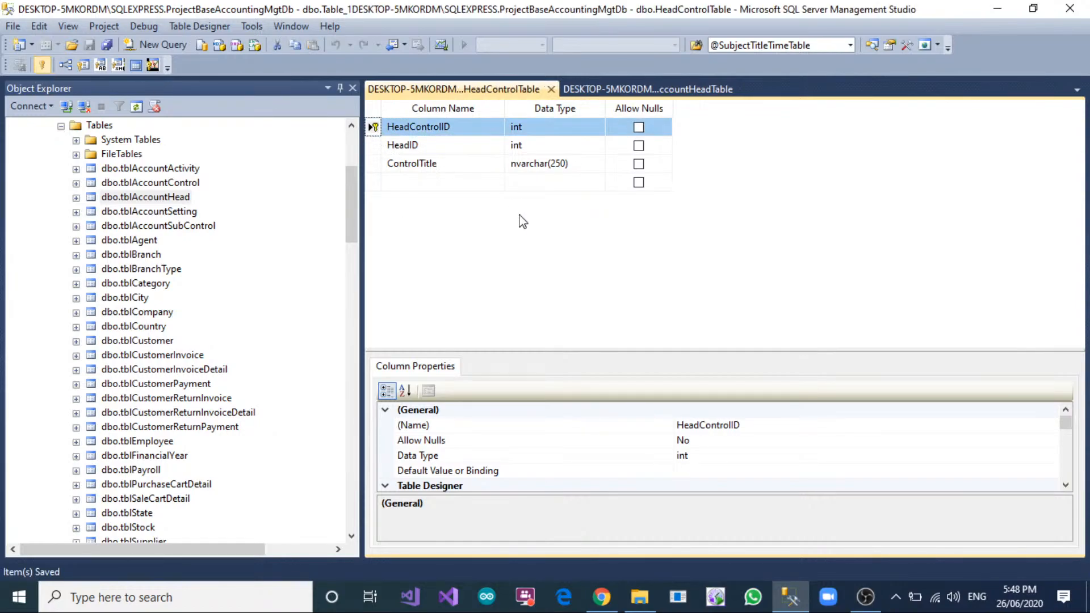
scroll(558, 454, down, 4)
click(385, 441)
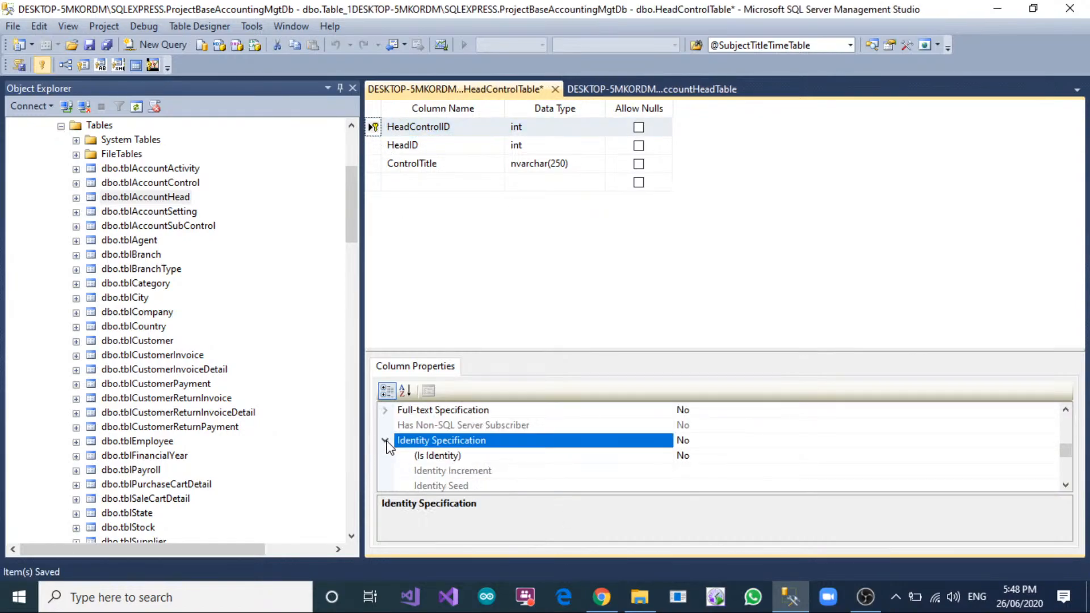
double_click(705, 456)
Collapse the CloudErpV1 database and return to the tables of ProjectBaseAccountingMgtDb in the object tree.
scroll(148, 272, up, 2)
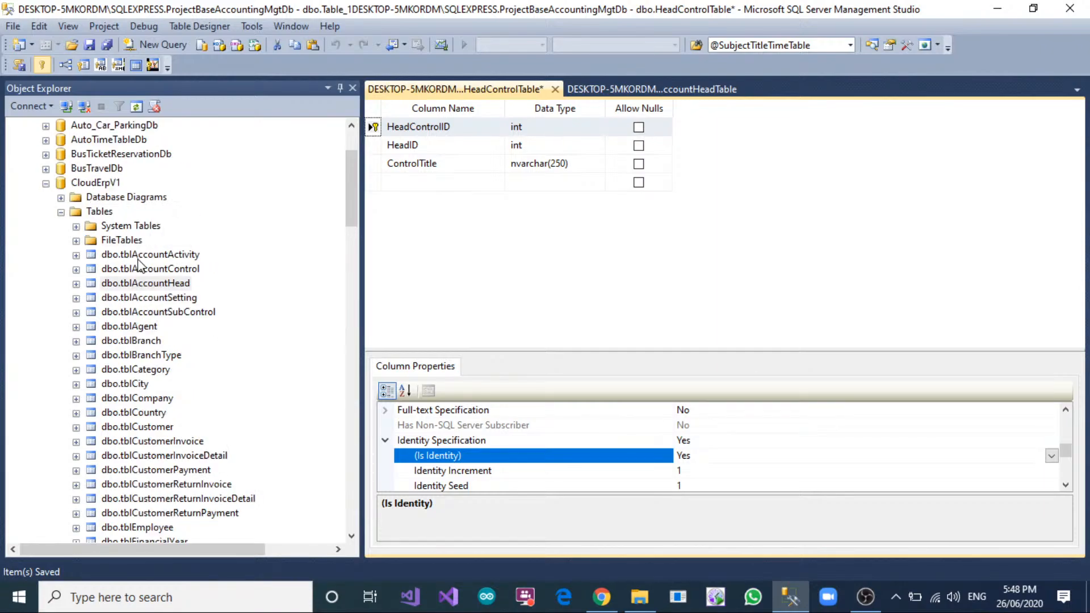
click(46, 183)
scroll(108, 341, down, 18)
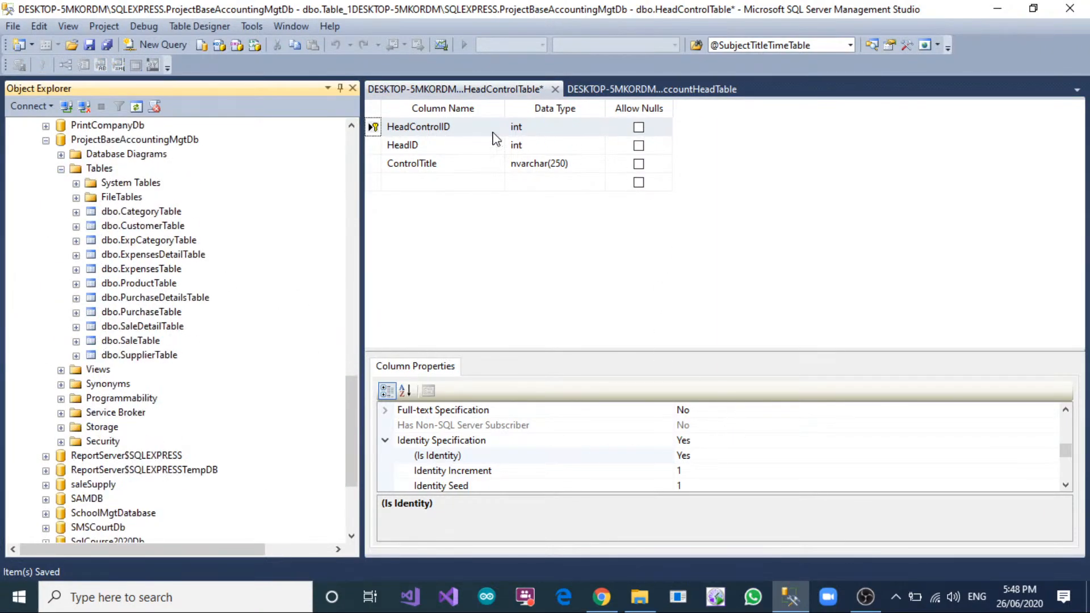
Add a foreign key relationship to HeadControlTable with AccountHeadTable as the primary key table.
right_click(374, 146)
click(435, 212)
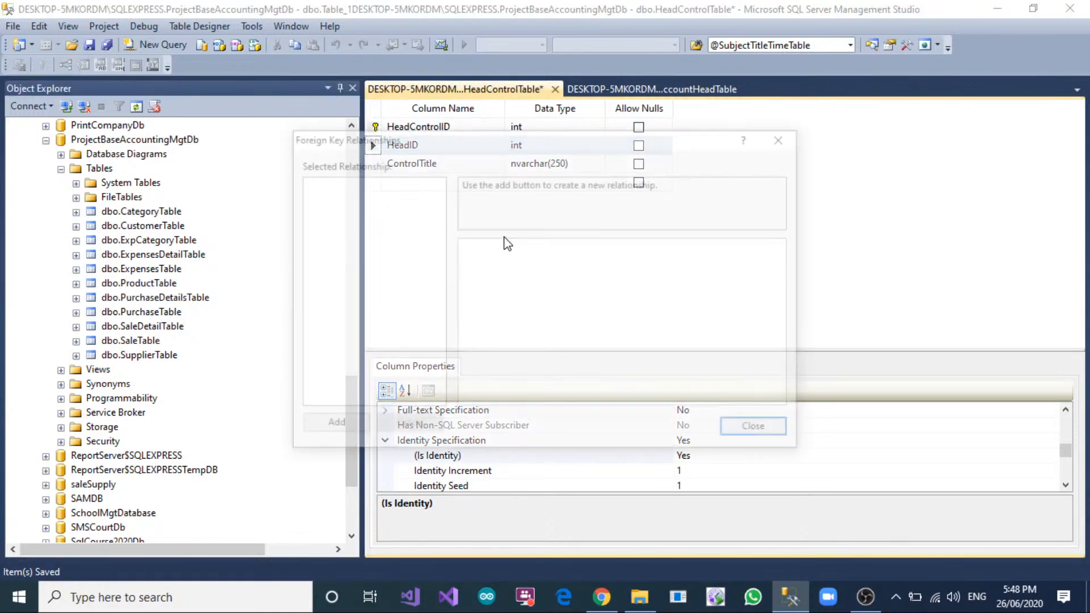
click(329, 426)
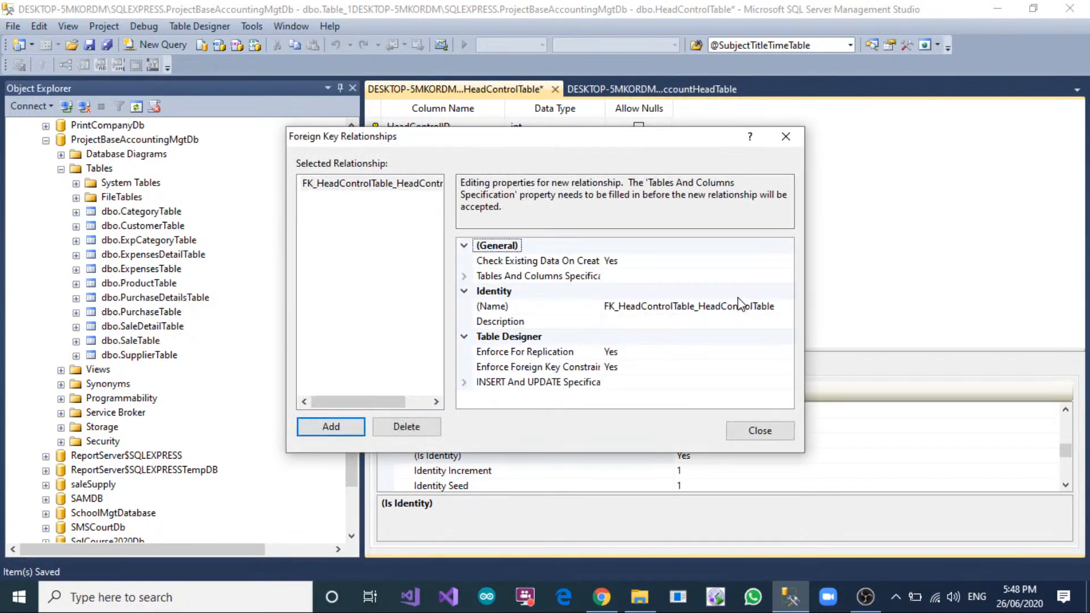
click(782, 277)
click(787, 277)
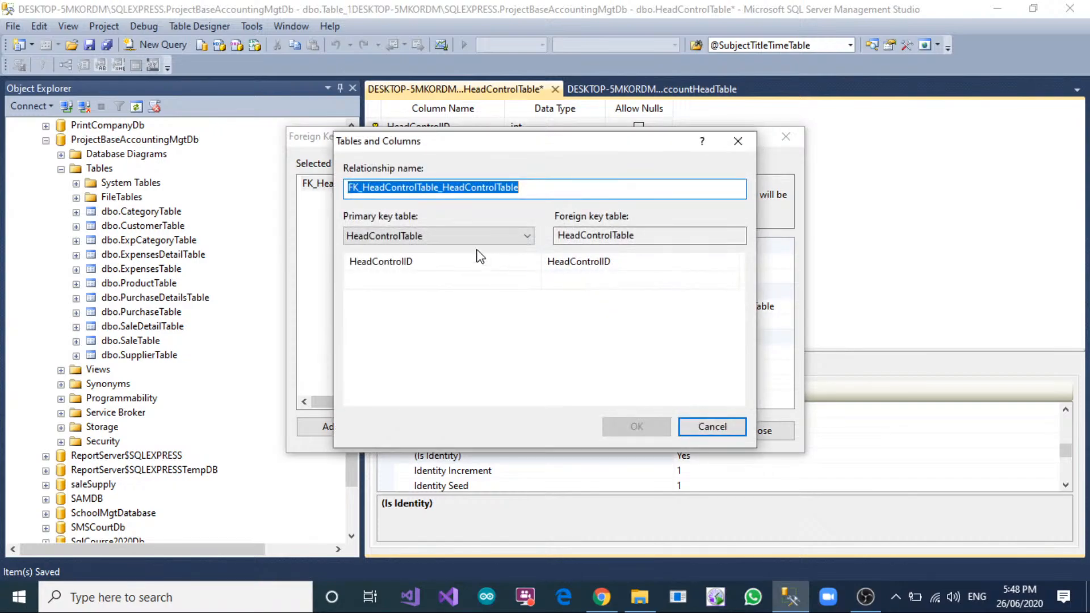
click(421, 230)
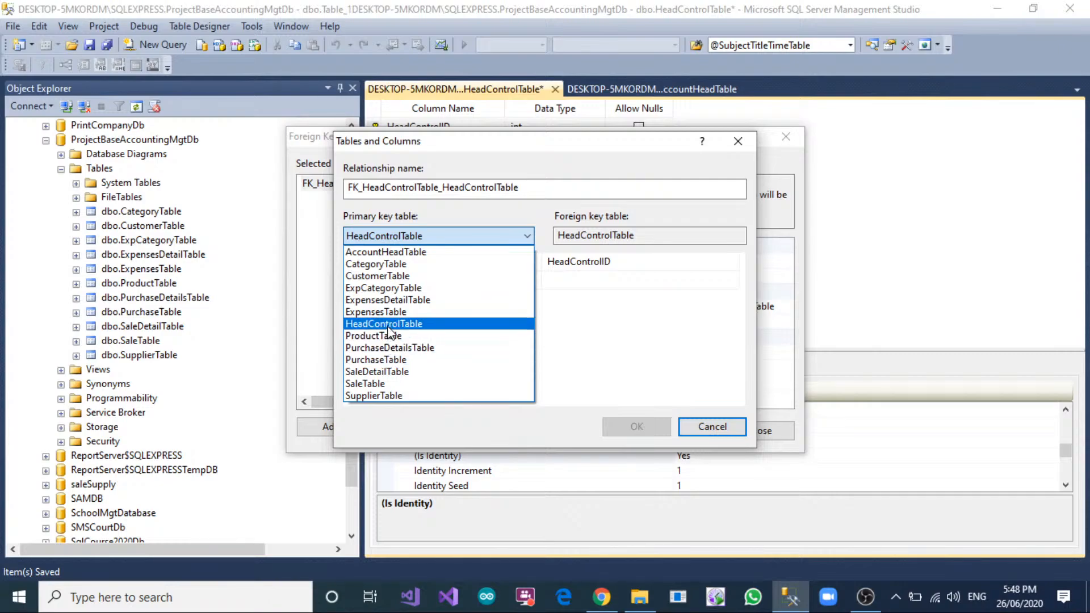
click(413, 253)
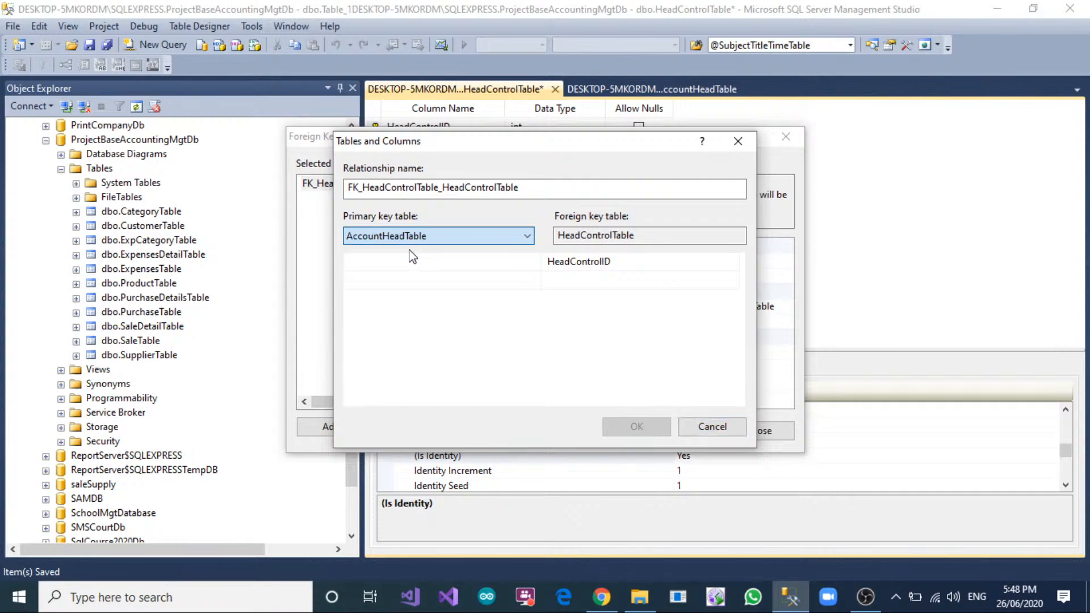
Map AccountHeadTable's HeadID to HeadID in HeadControlTable for the foreign key and save HeadControlTable.
click(491, 263)
click(490, 263)
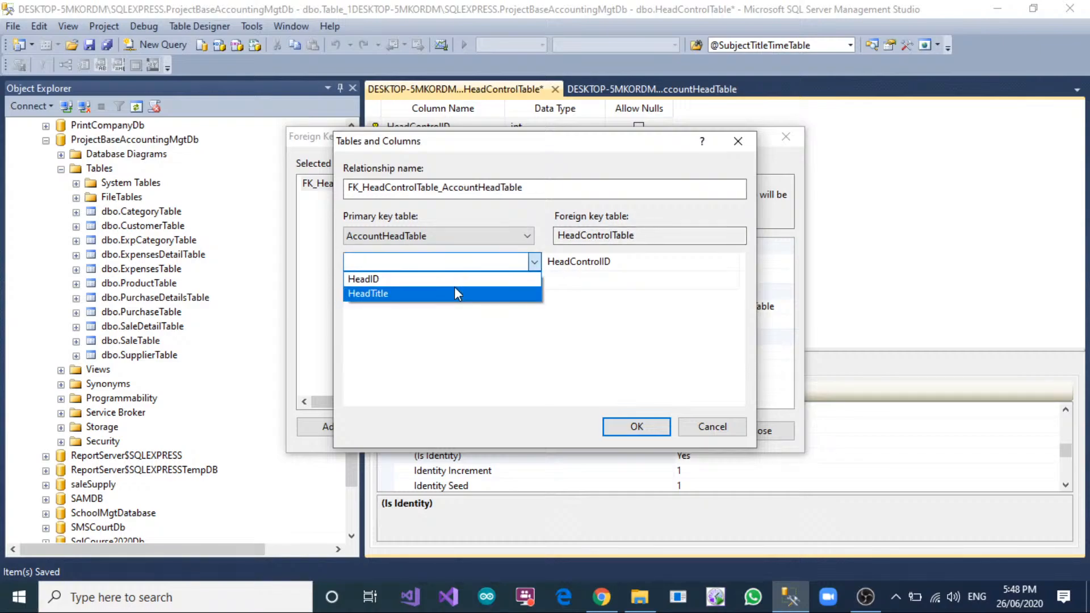
click(454, 292)
click(471, 266)
click(423, 279)
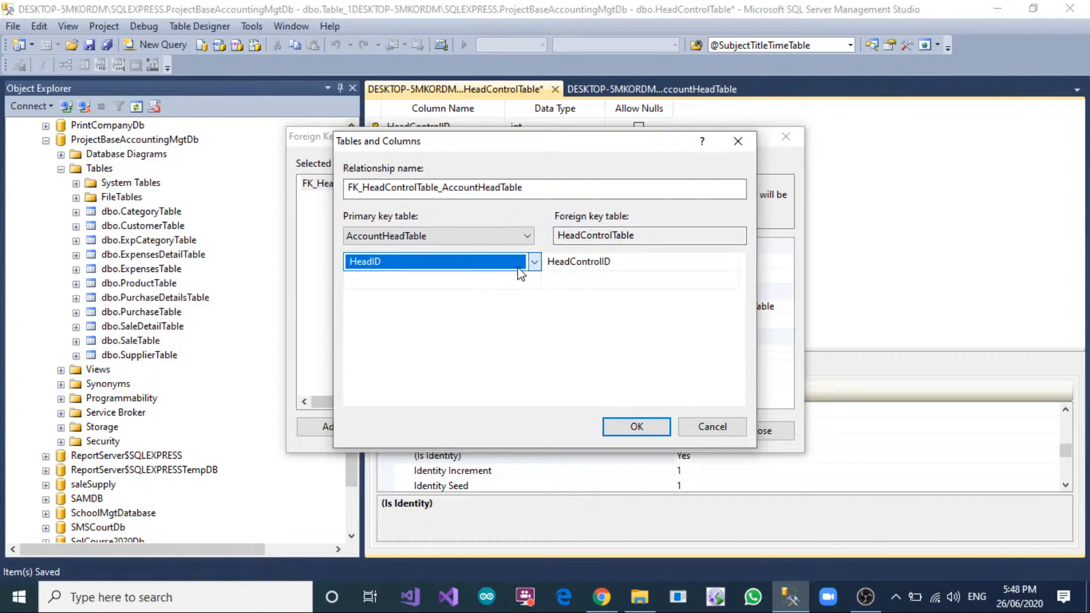
click(562, 261)
click(565, 260)
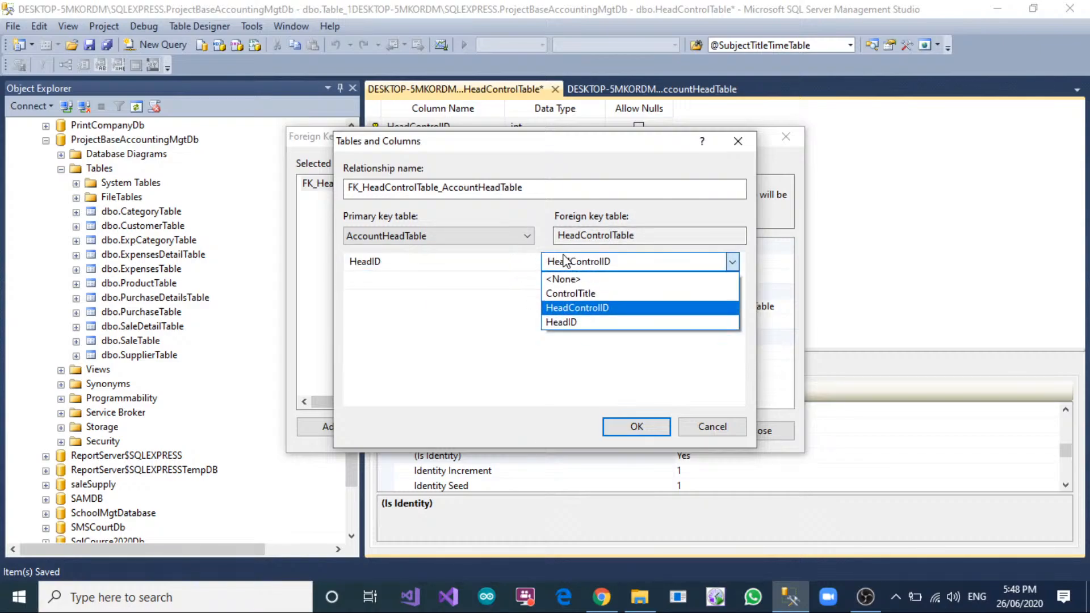
click(583, 294)
click(616, 263)
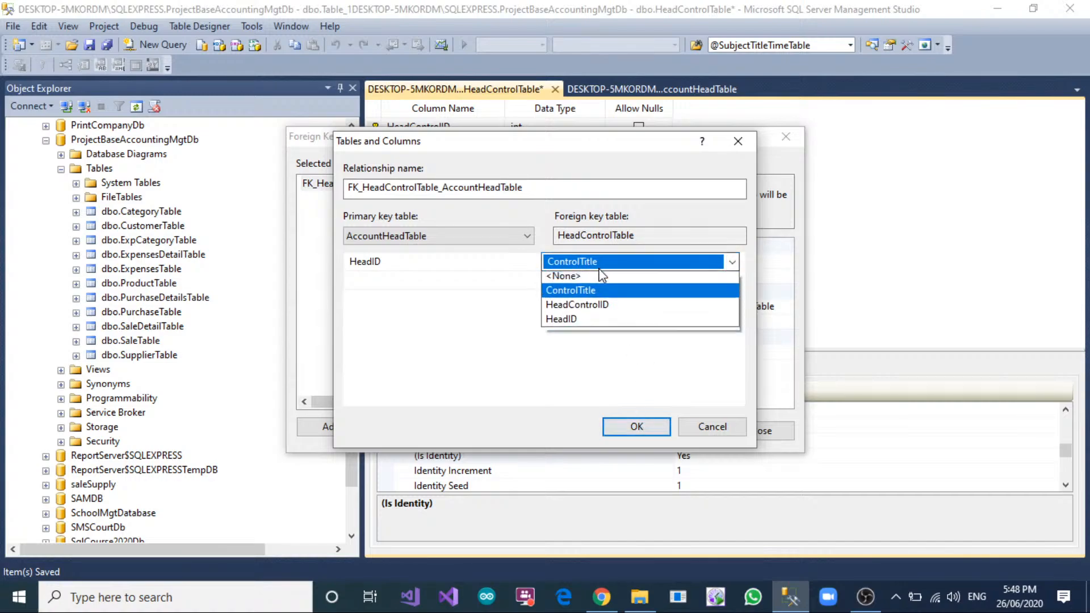
click(590, 322)
click(637, 427)
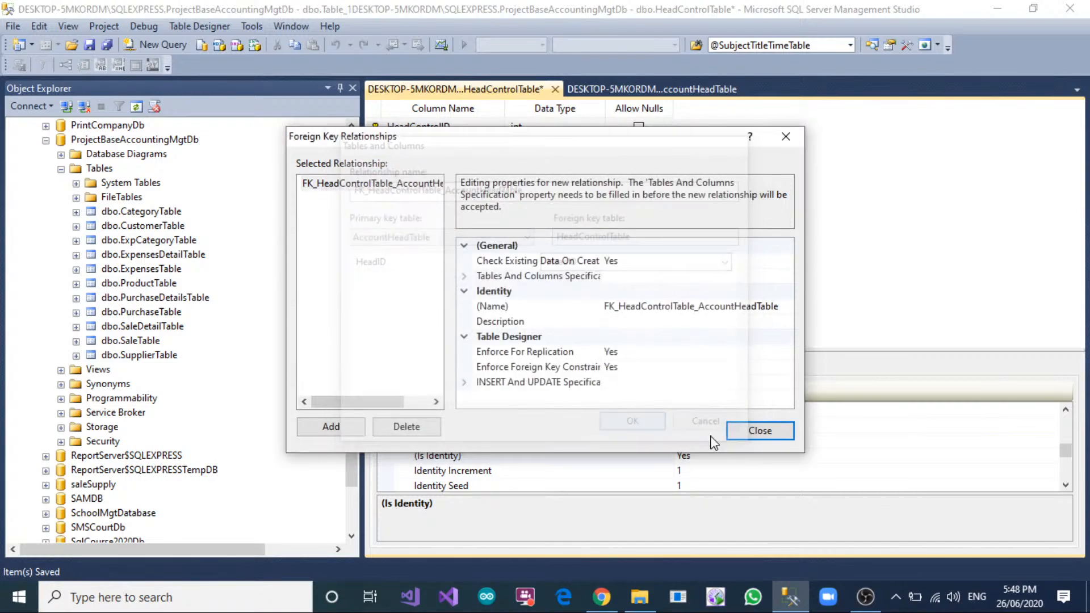
click(775, 430)
right_click(513, 88)
click(528, 96)
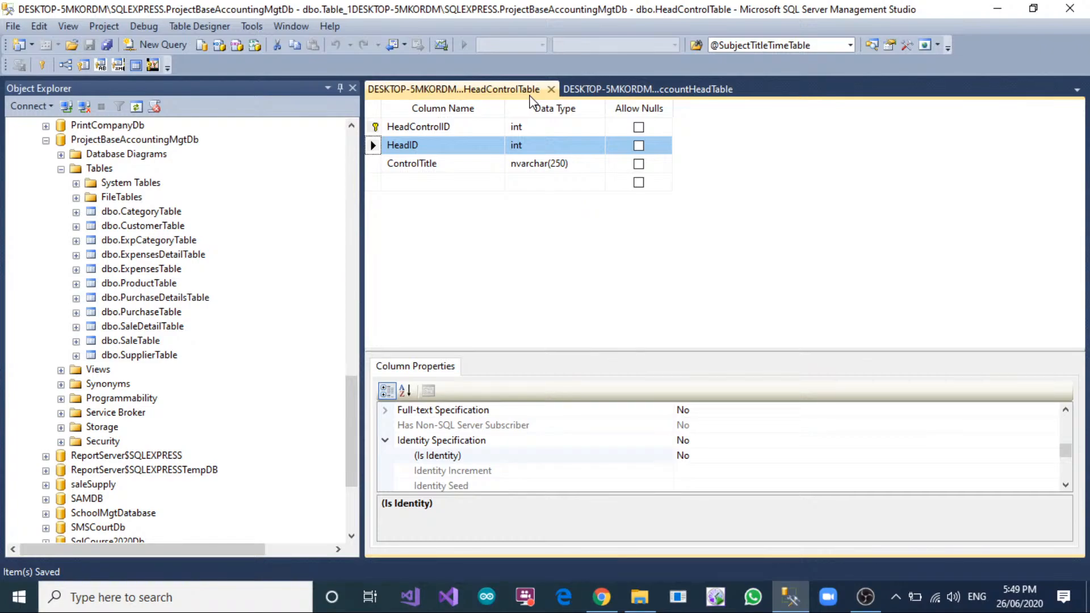
Create a new table in ProjectBaseAccountingMgtDb with a TransactionID column of type int that does not allow nulls.
right_click(106, 168)
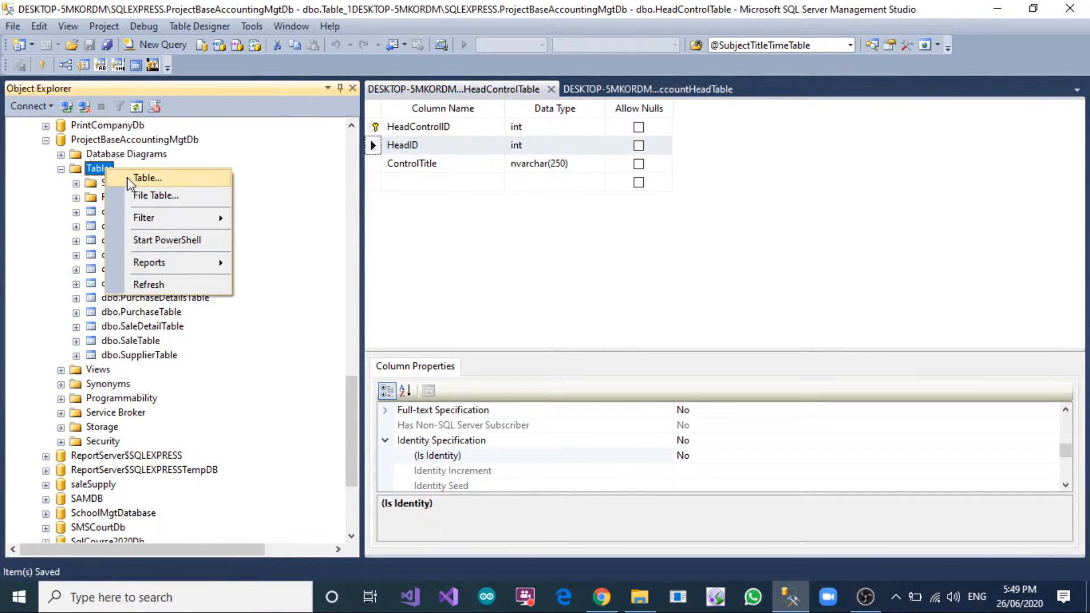
click(147, 178)
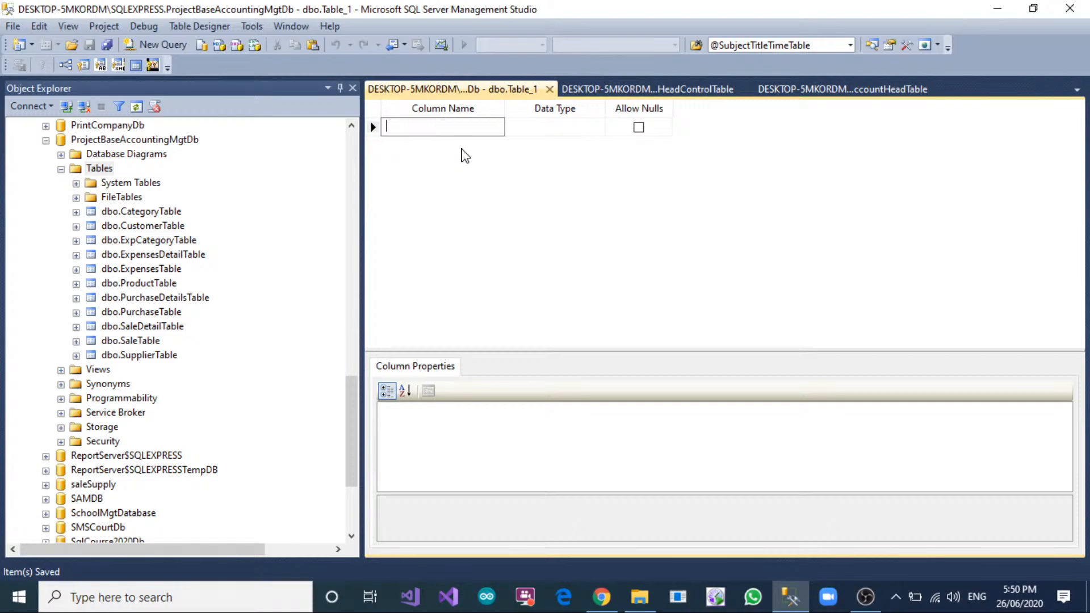
click(458, 126)
text(Tr)
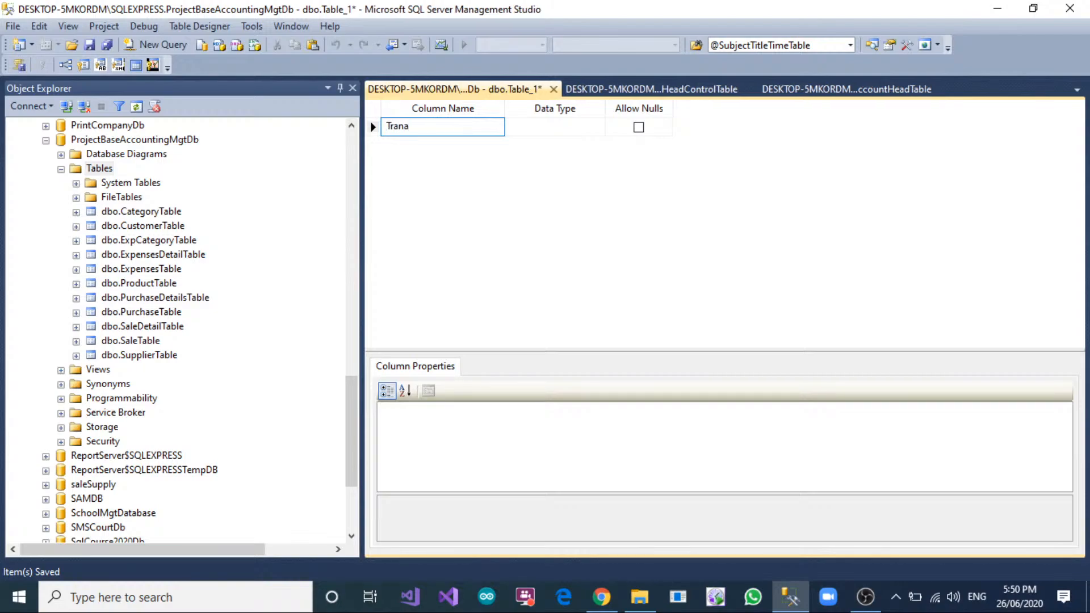
text(ansactionIDq)
key(Tab)
text(in)
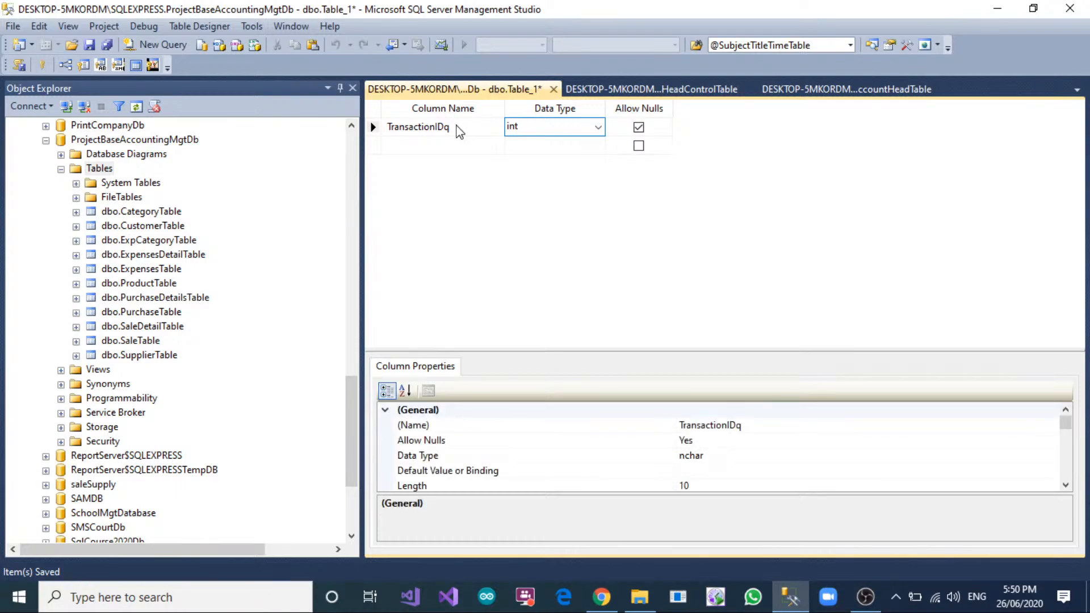
click(458, 126)
key(BackSpace)
key(Tab)
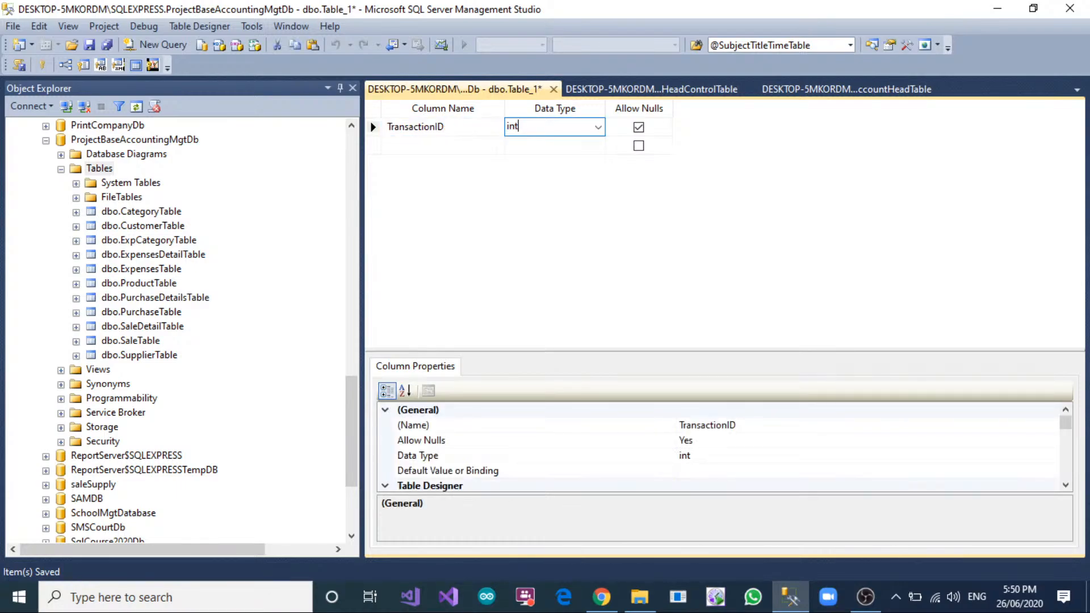
key(Tab)
key(space)
key(Tab)
Add a HeadID column of type int that does not allow nulls to the new transaction table.
text(Head)
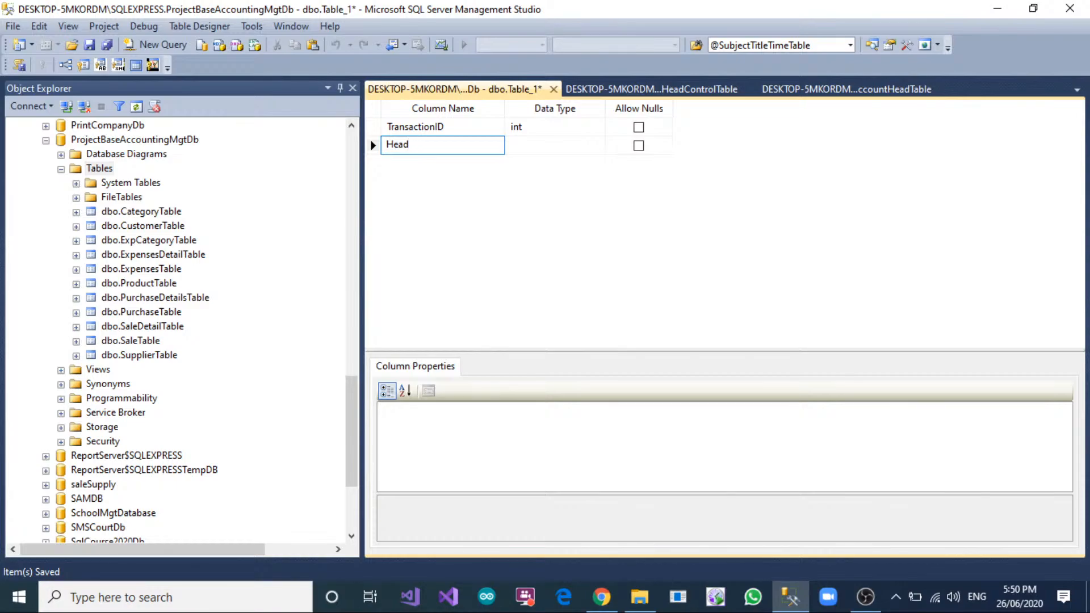
text(ID)
key(Tab)
text(int)
key(Tab)
key(space)
key(Tab)
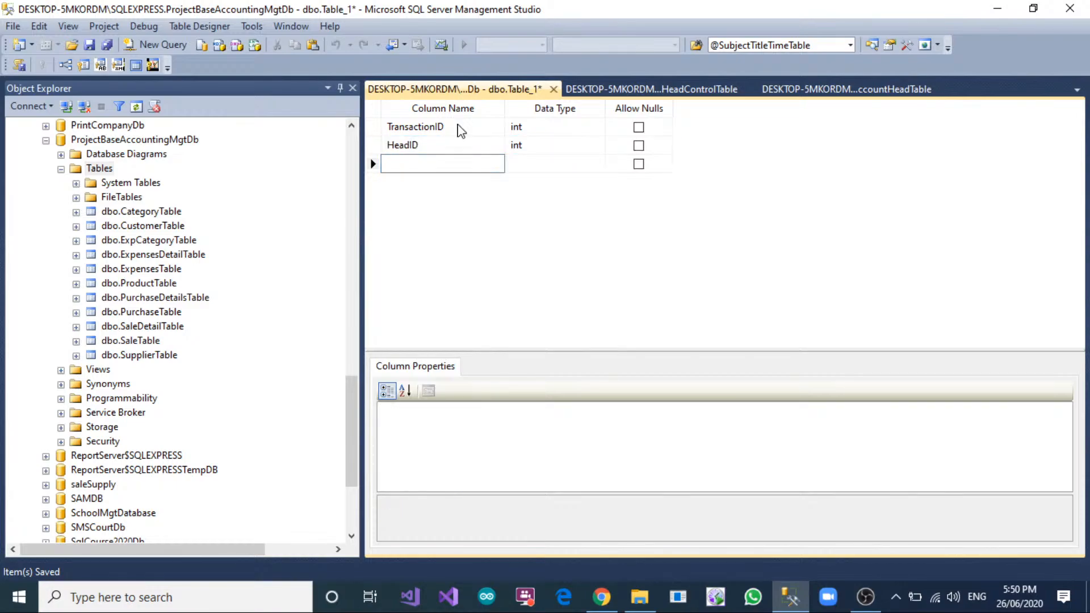
Copy the HeadControlID column name from HeadControlTable into the transaction table as an int column that does not allow nulls.
click(835, 91)
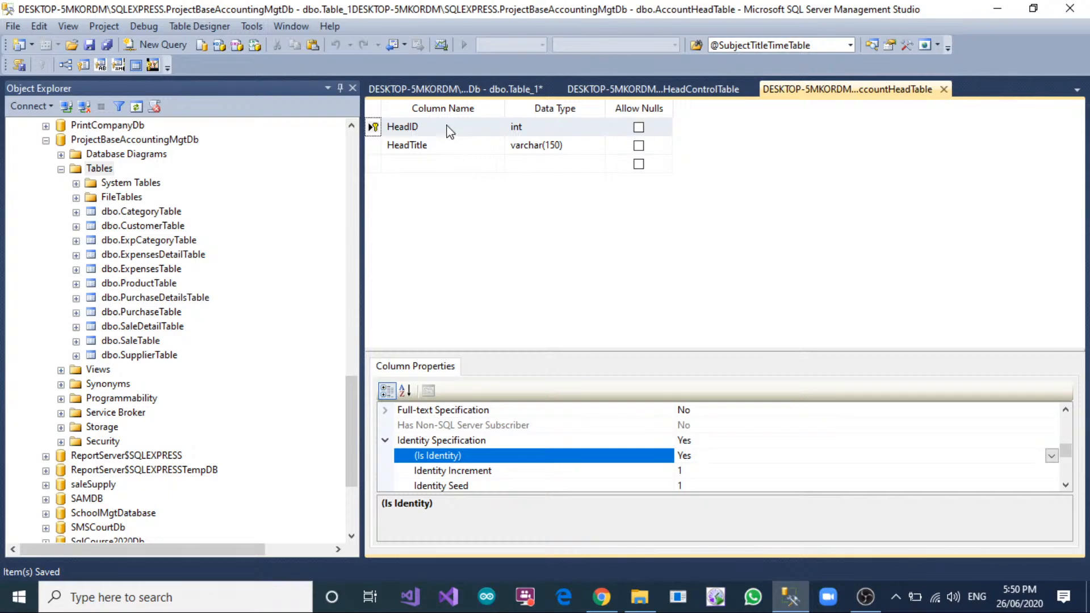
click(649, 91)
click(445, 163)
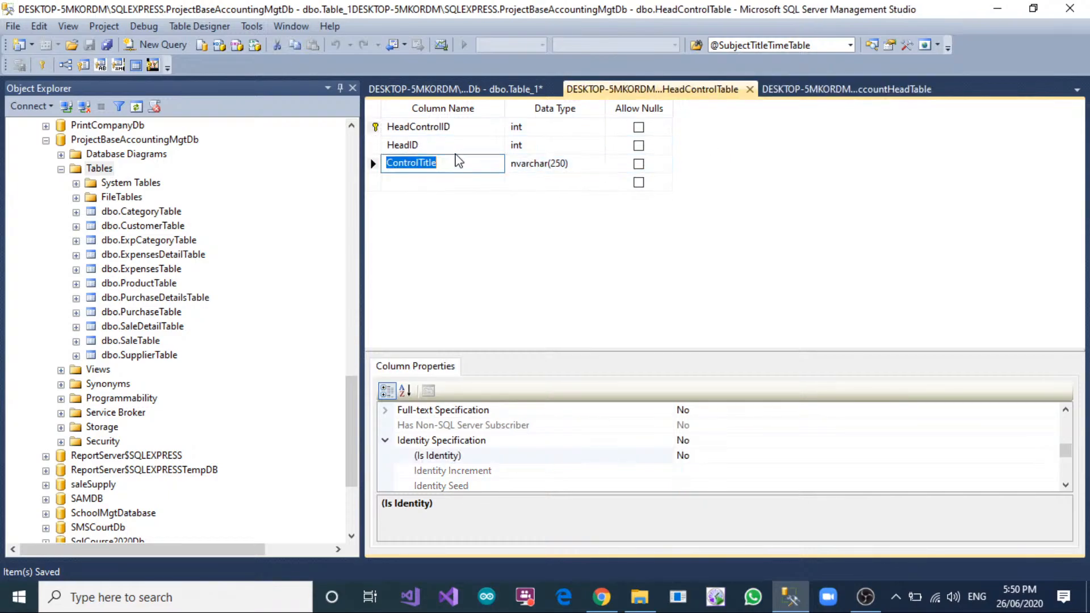
click(466, 125)
key(ctrl+a)
key(ctrl+c)
click(523, 91)
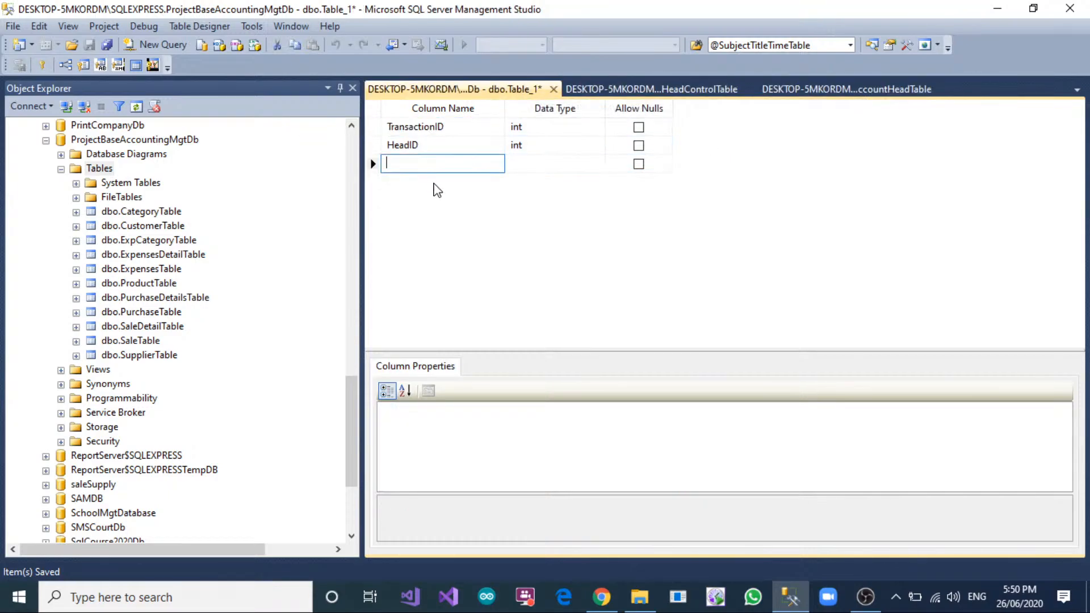
key(ctrl+v)
click(541, 164)
text(int)
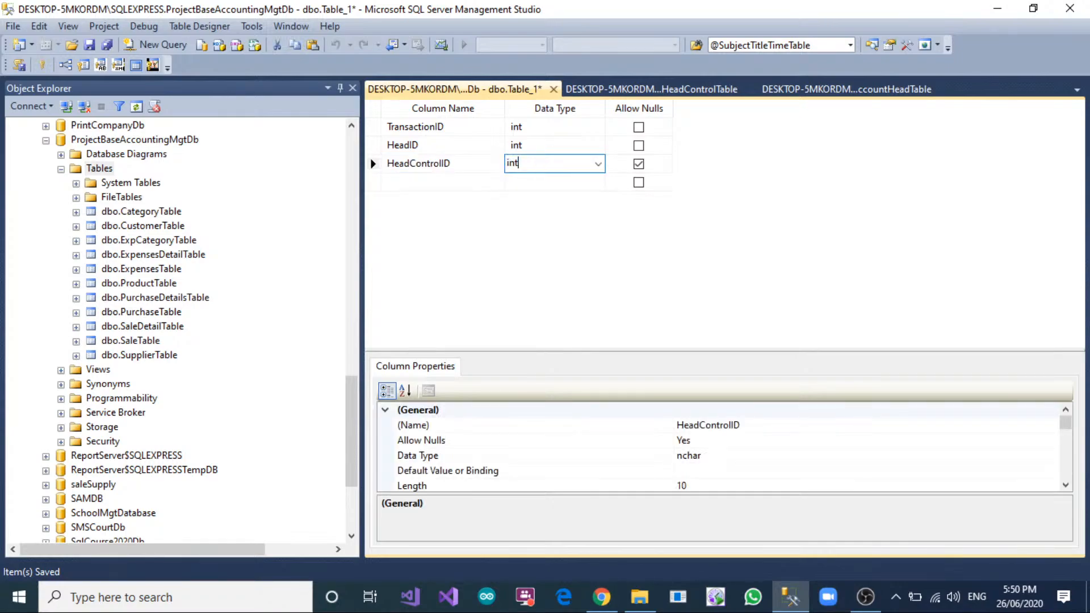
key(Tab)
Add an InvoiceNo column of type nvarchar(150) that does not allow nulls to the transaction table.
key(Tab)
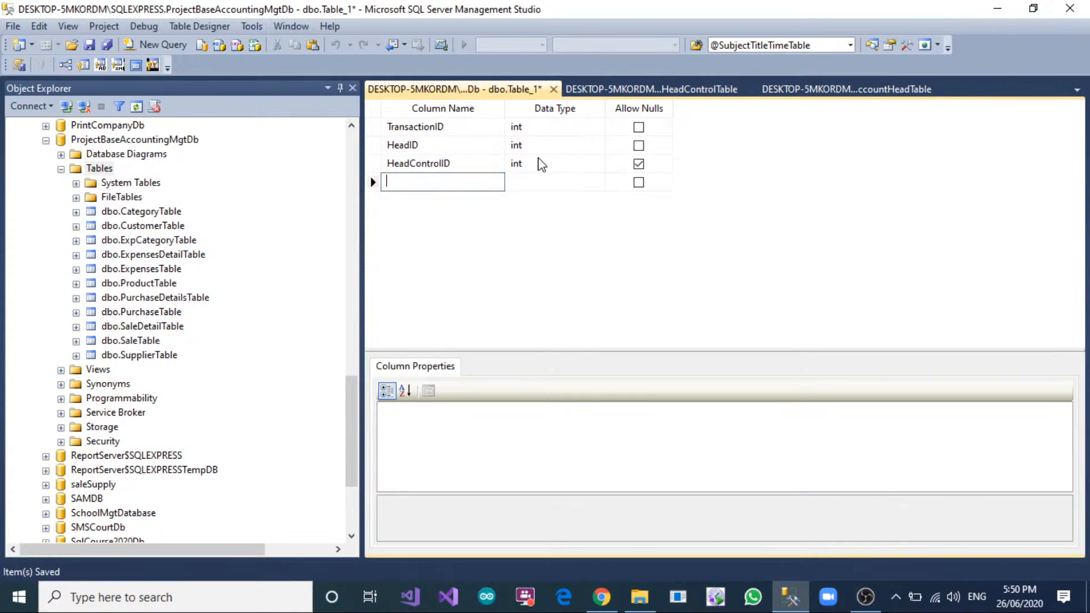
click(639, 165)
click(471, 183)
text(InvoiceNo)
key(Tab)
text(nvarchar(50)
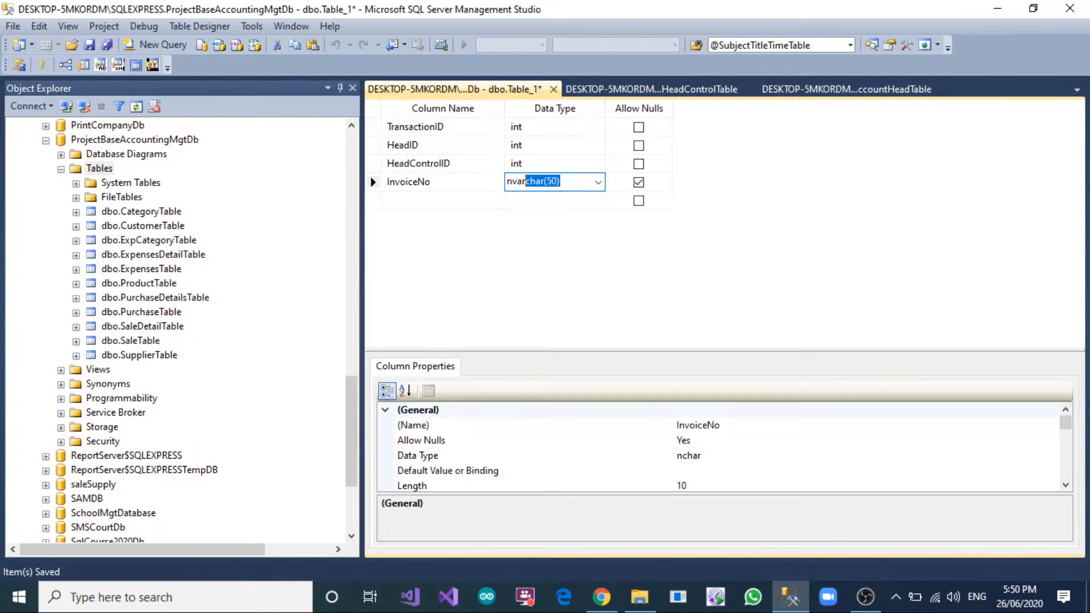
text(1)
key(Tab)
key(space)
key(Tab)
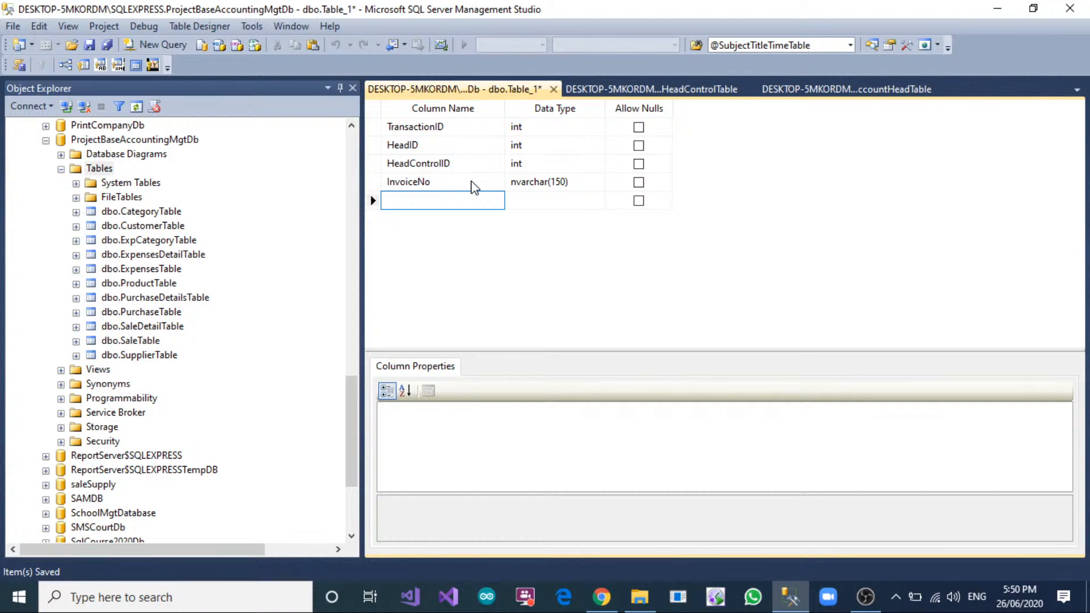
Add Credit and Debit columns of type float, both without nulls, to the transaction table.
text(Credit)
key(Tab)
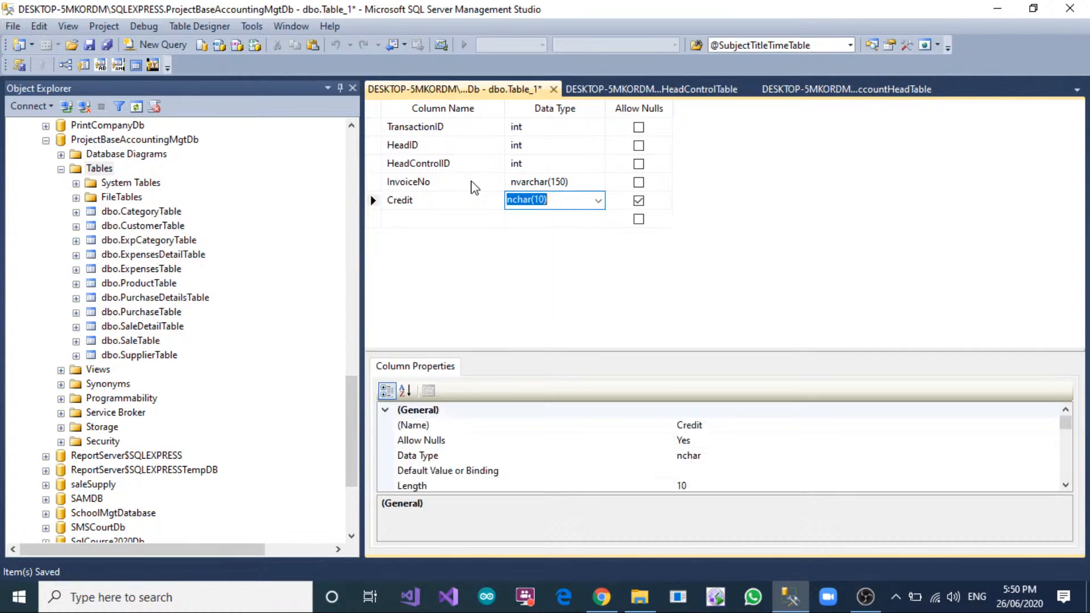
text(float)
key(Tab)
key(Tab)
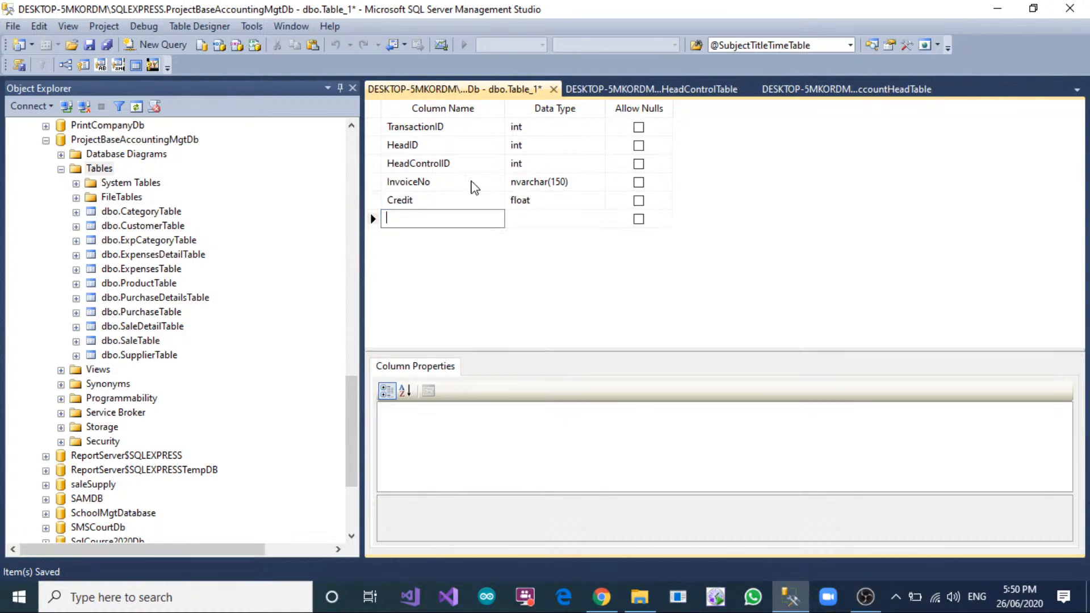
text(de)
text(ebit)
key(Tab)
text(float)
key(Tab)
key(Tab)
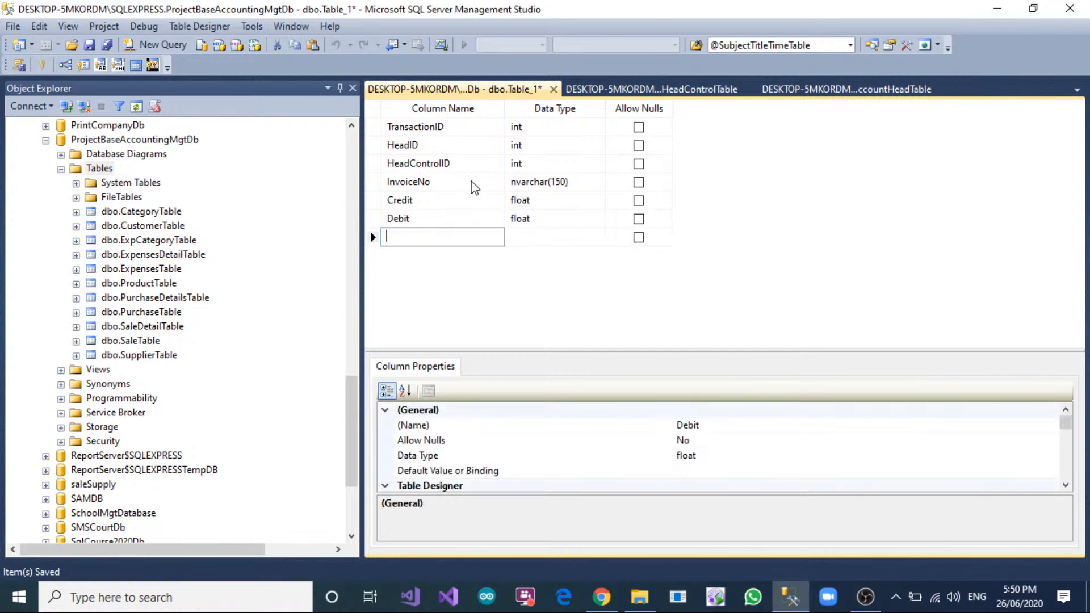
click(446, 145)
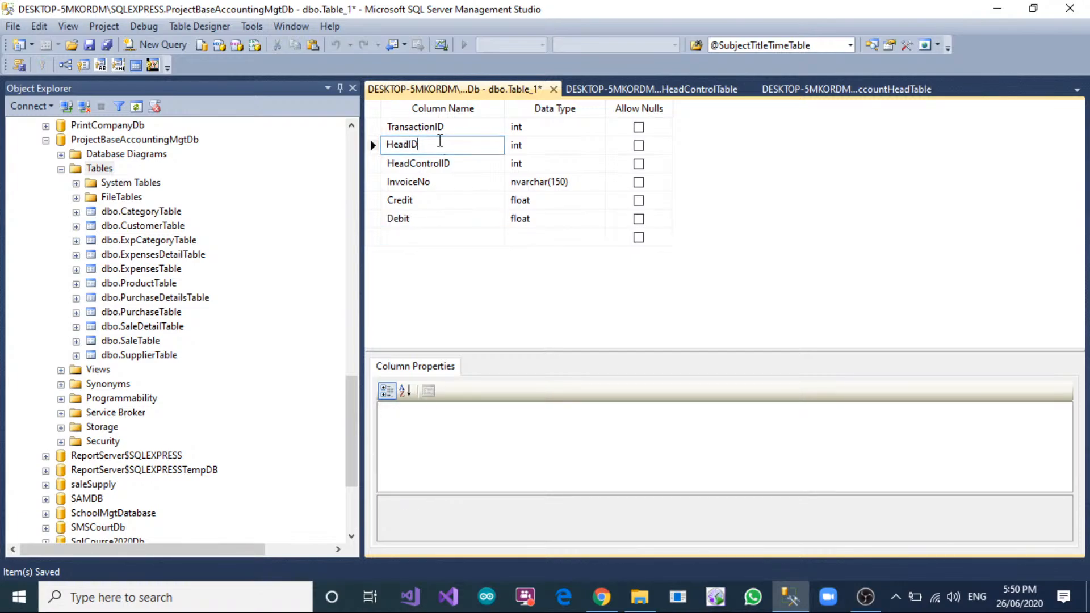
click(463, 162)
click(455, 182)
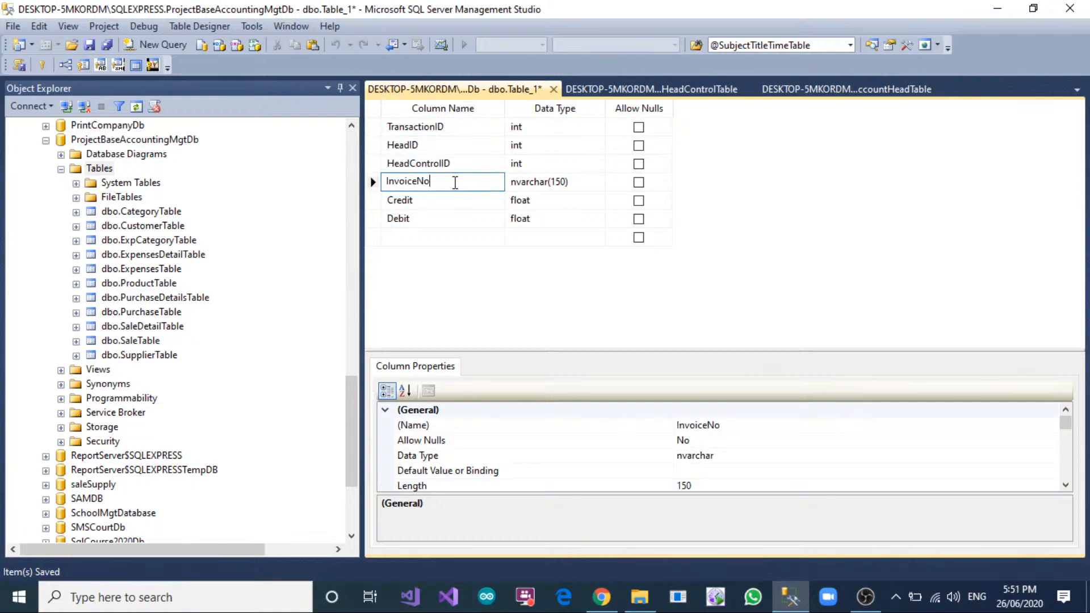
click(431, 200)
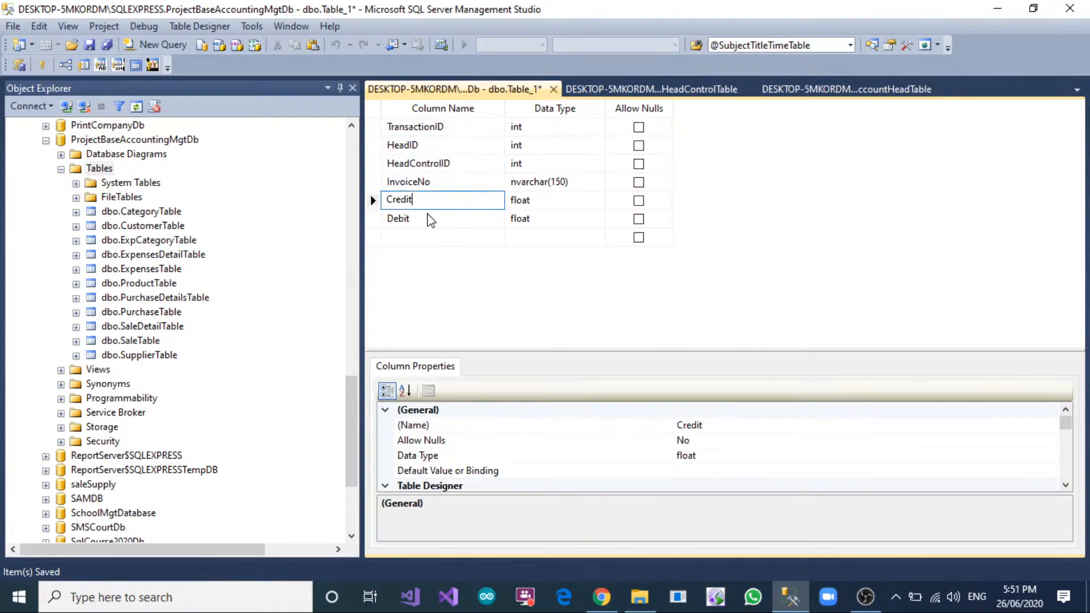
click(431, 219)
Add a TransactionDate column of type datetime that does not allow nulls to the transaction table.
click(450, 234)
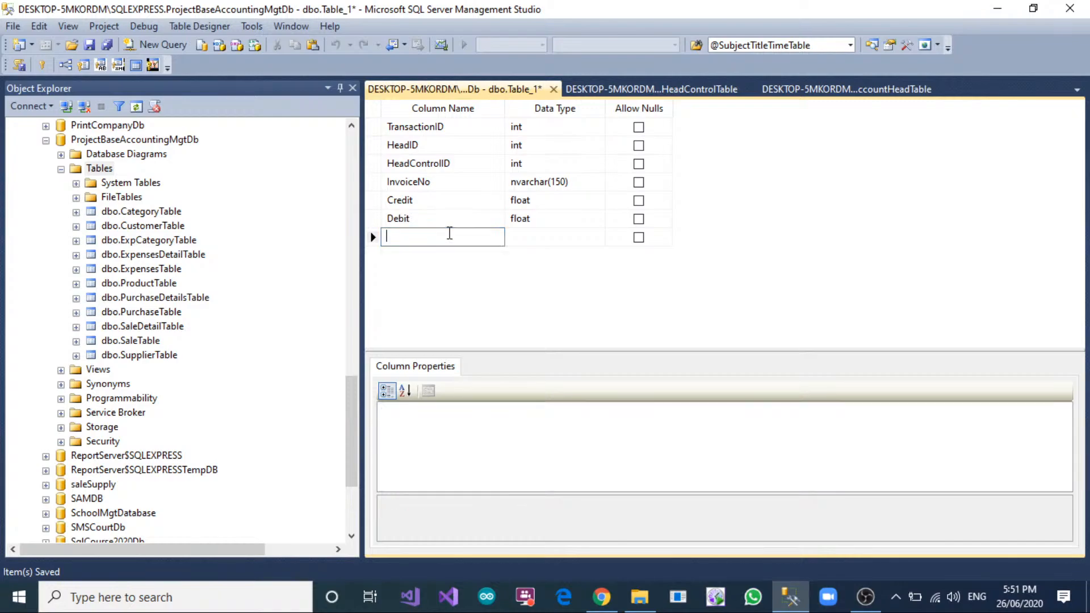
text(GT)
text(r)
key(BackSpace)
key(BackSpace)
key(BackSpace)
text(Gtra)
text(nsectio)
key(BackSpace)
key(BackSpace)
text(tion)
key(Tab)
text(datetime)
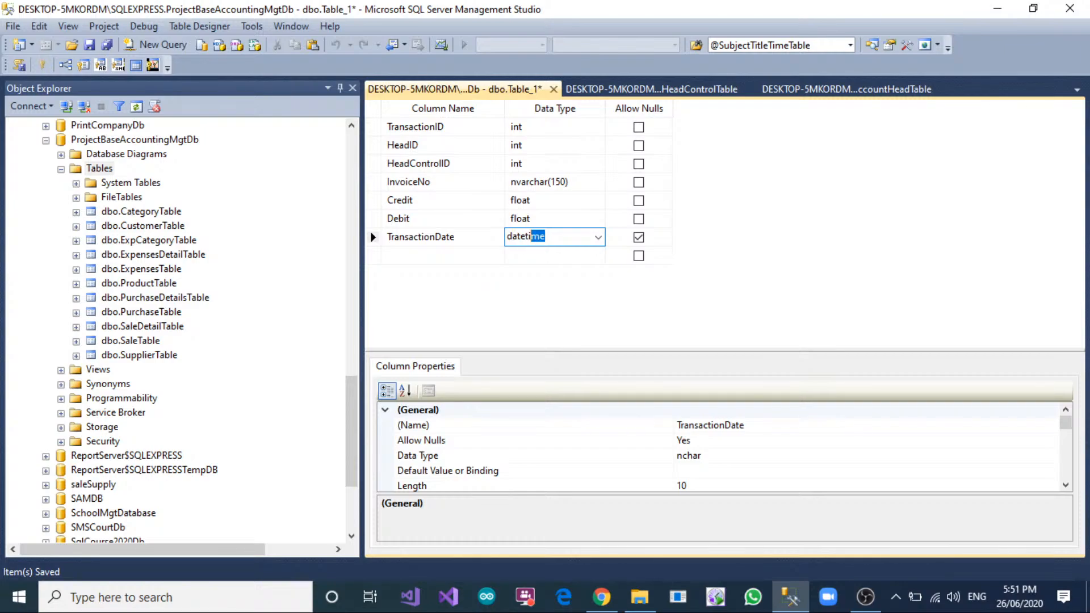
key(Tab)
key(space)
key(Tab)
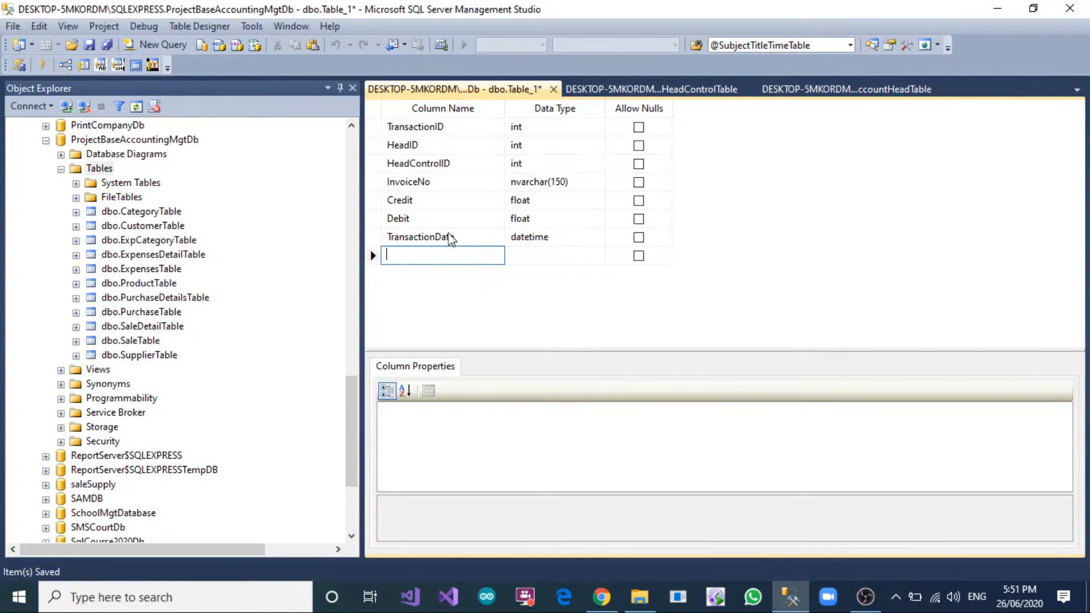
Examine the columns of tblTransaction in the CloudErpV1 database as a reference for the transaction table.
scroll(201, 315, up, 18)
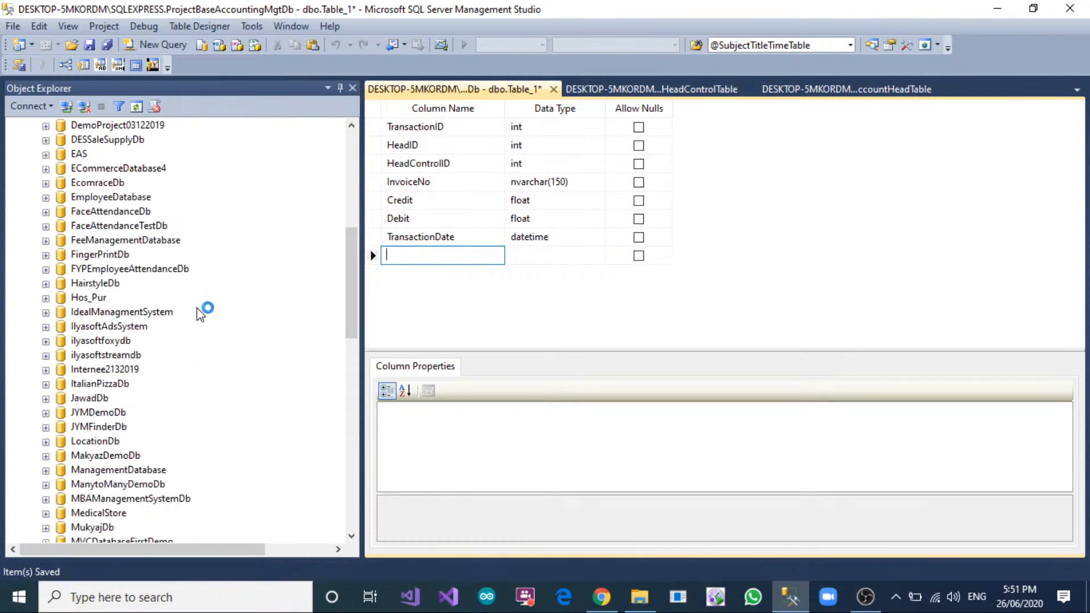
scroll(207, 307, up, 4)
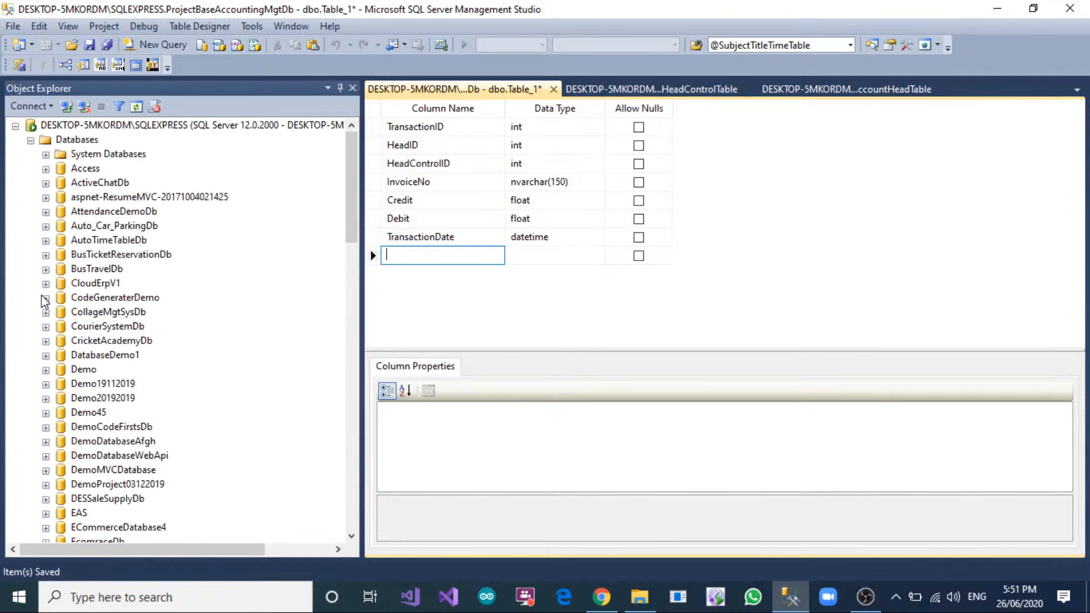
click(46, 283)
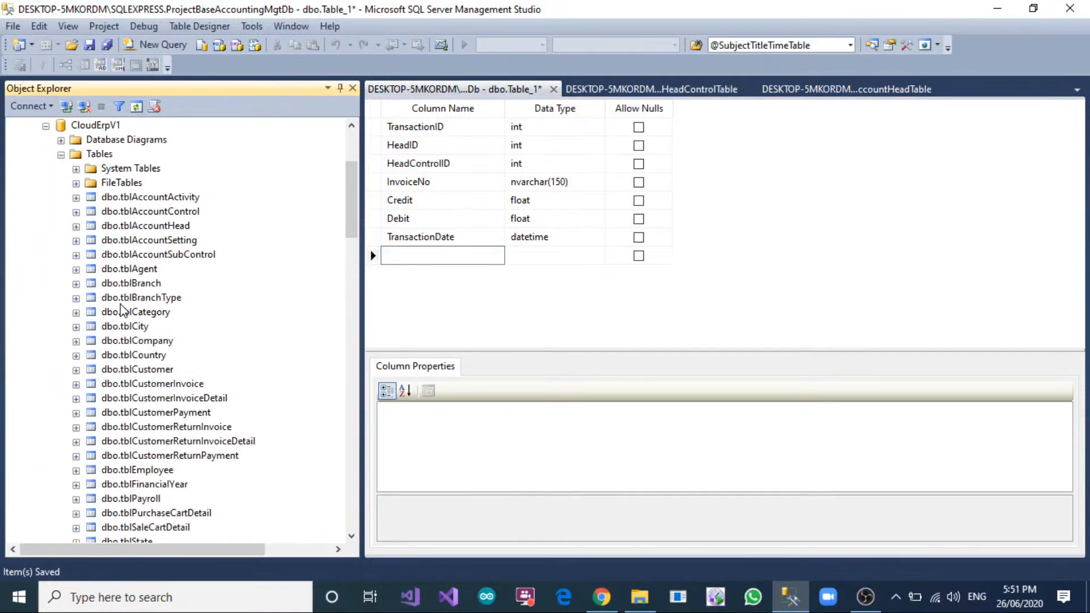
scroll(120, 311, down, 3)
scroll(119, 312, down, 2)
click(156, 456)
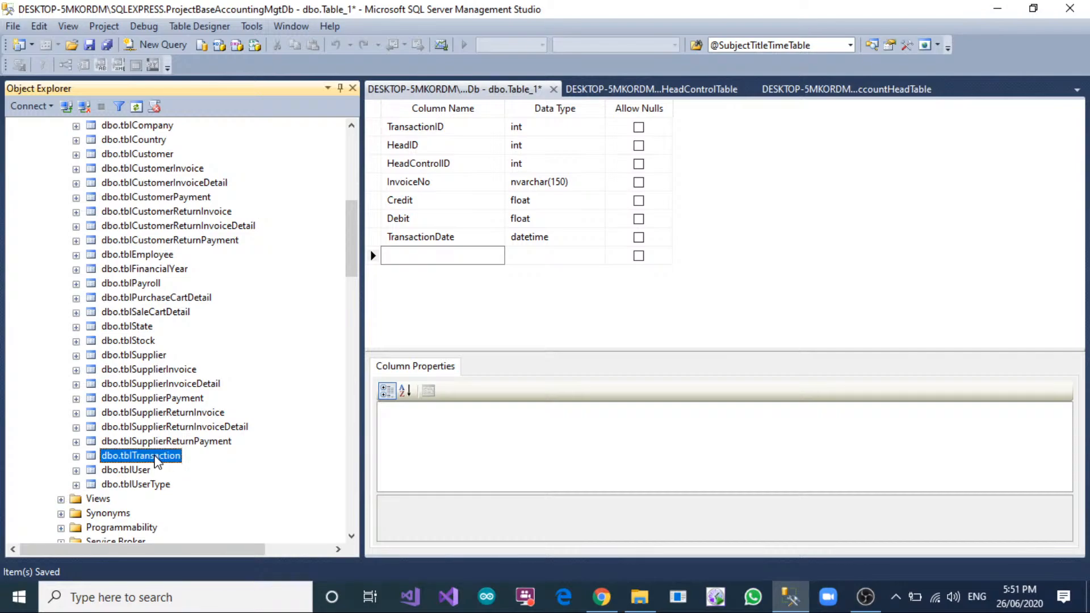
click(76, 456)
click(91, 454)
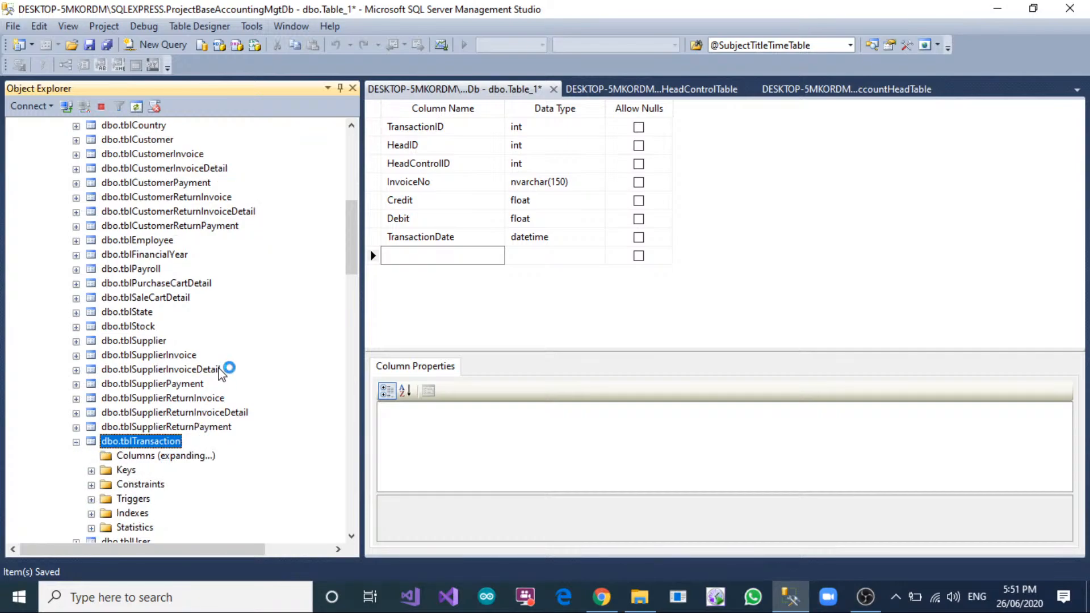
scroll(223, 372, down, 1)
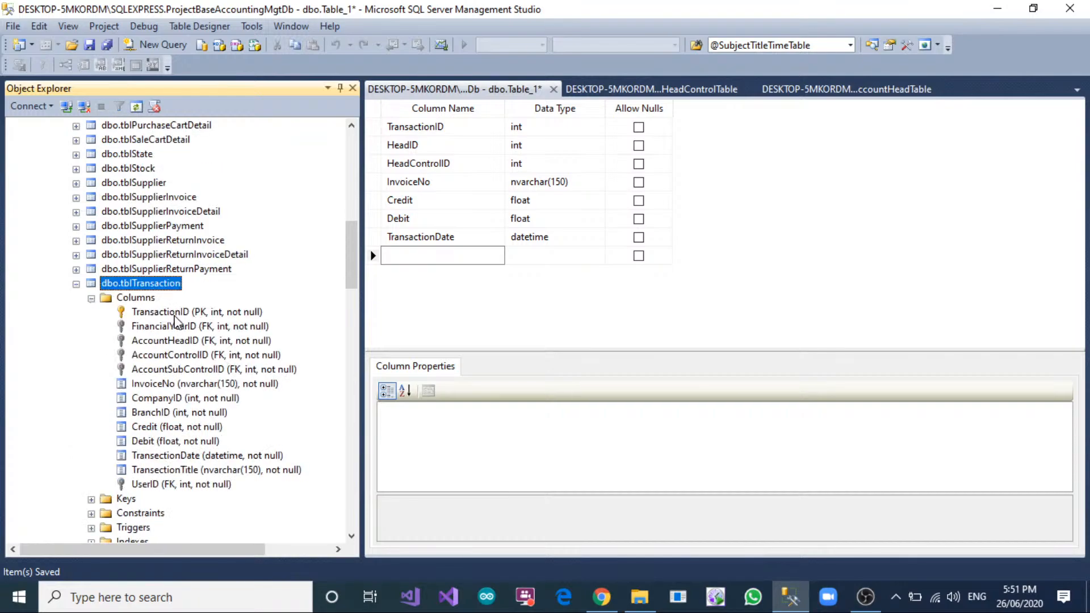
click(171, 327)
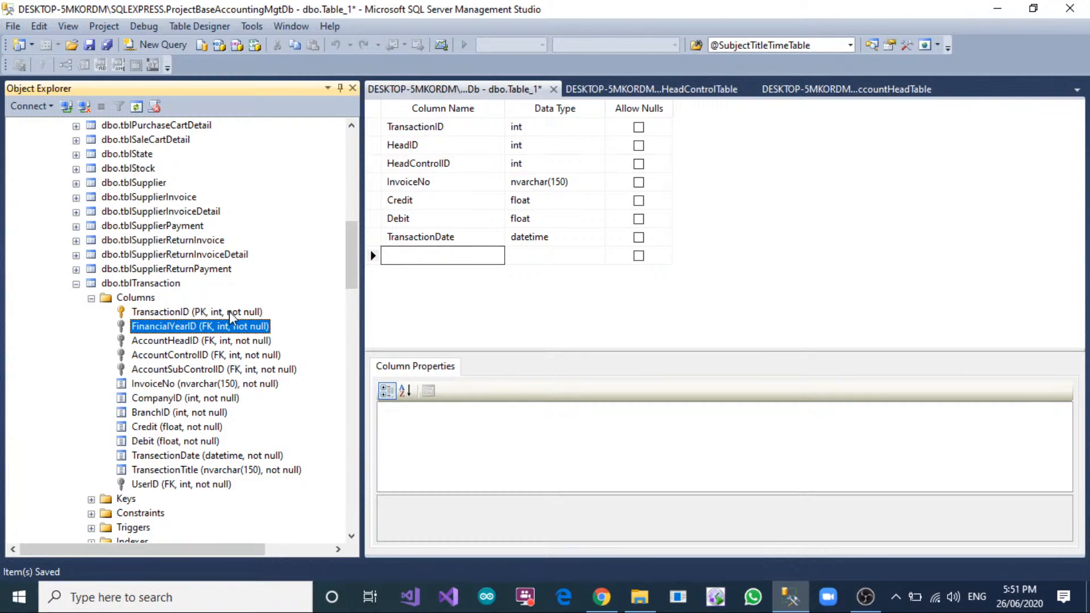
Start designing a new table in the ProjectBaseAccountingMgtDb database.
scroll(205, 316, down, 20)
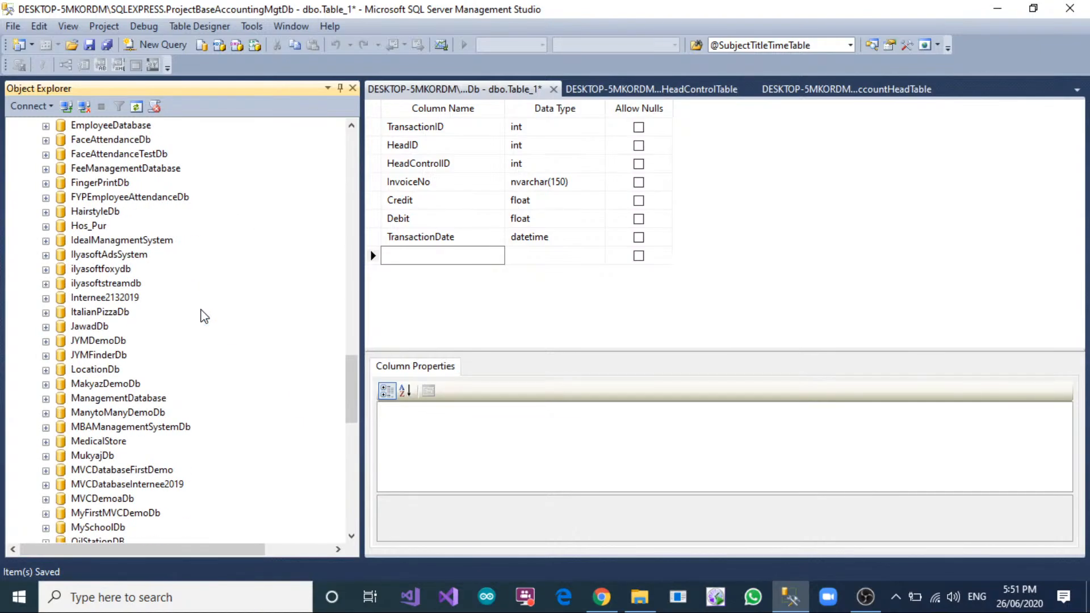
scroll(204, 315, down, 12)
click(528, 314)
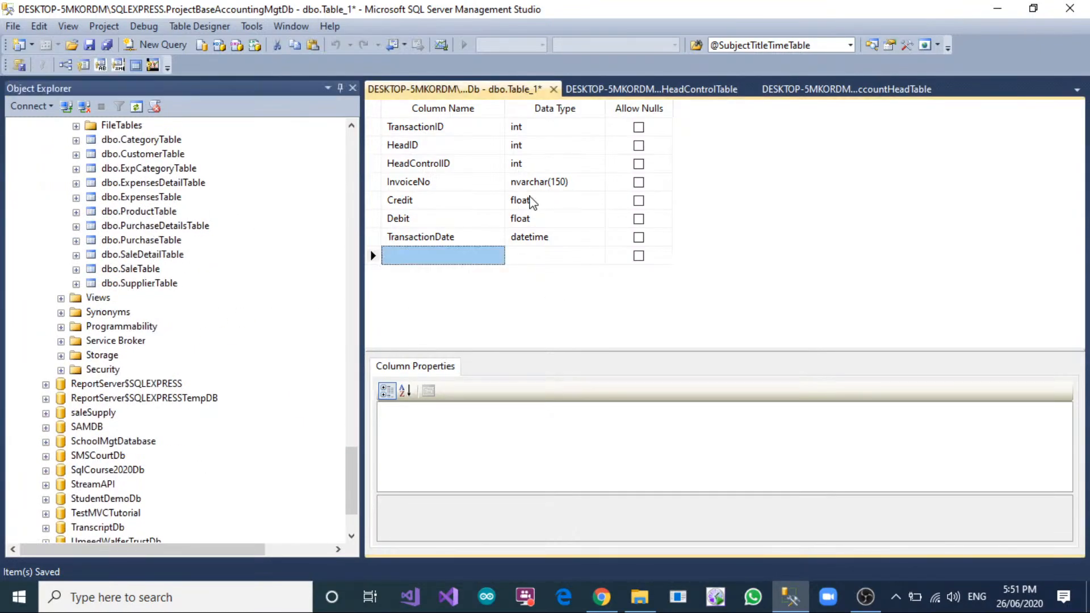
scroll(153, 327, up, 5)
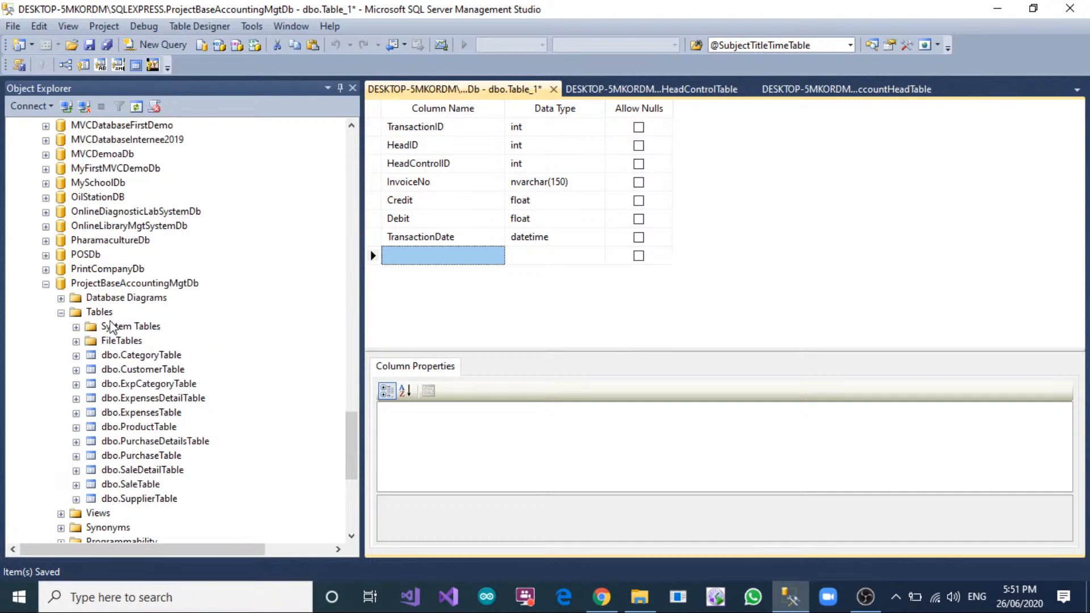
right_click(99, 313)
click(119, 322)
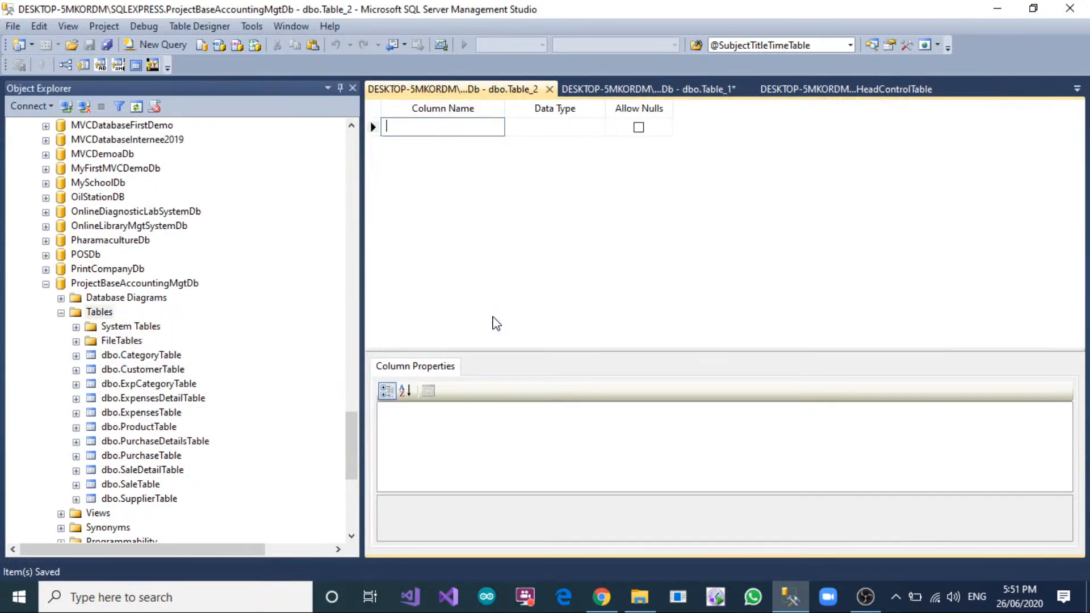
Add a FinanicalYearID column of type int that does not allow nulls to the new table.
text(Finanical)
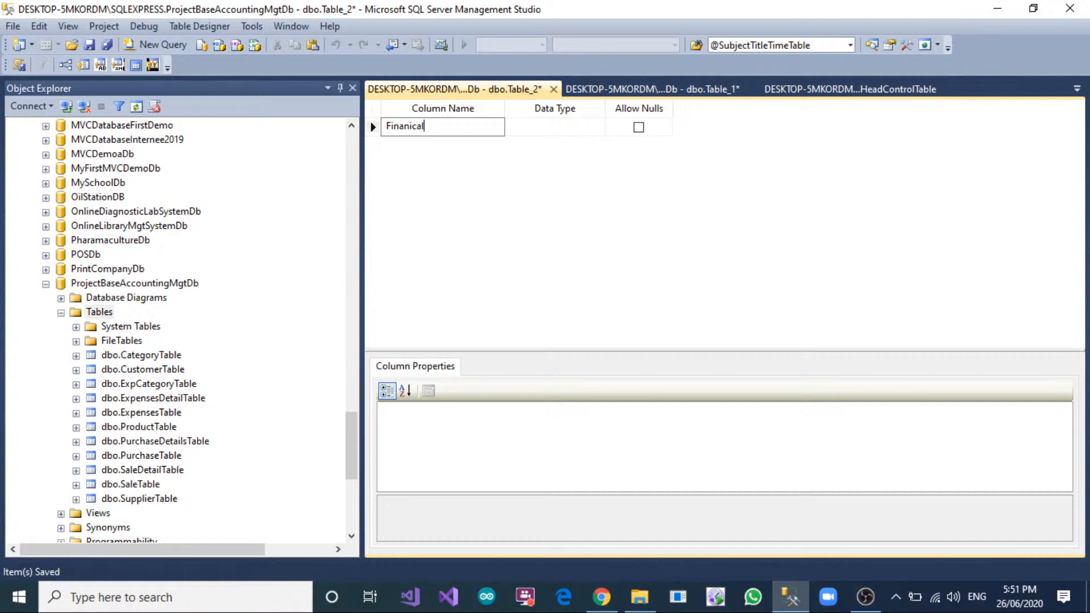
text(Ue)
key(BackSpace)
key(BackSpace)
text(YearID)
key(Tab)
key(Tab)
key(Tab)
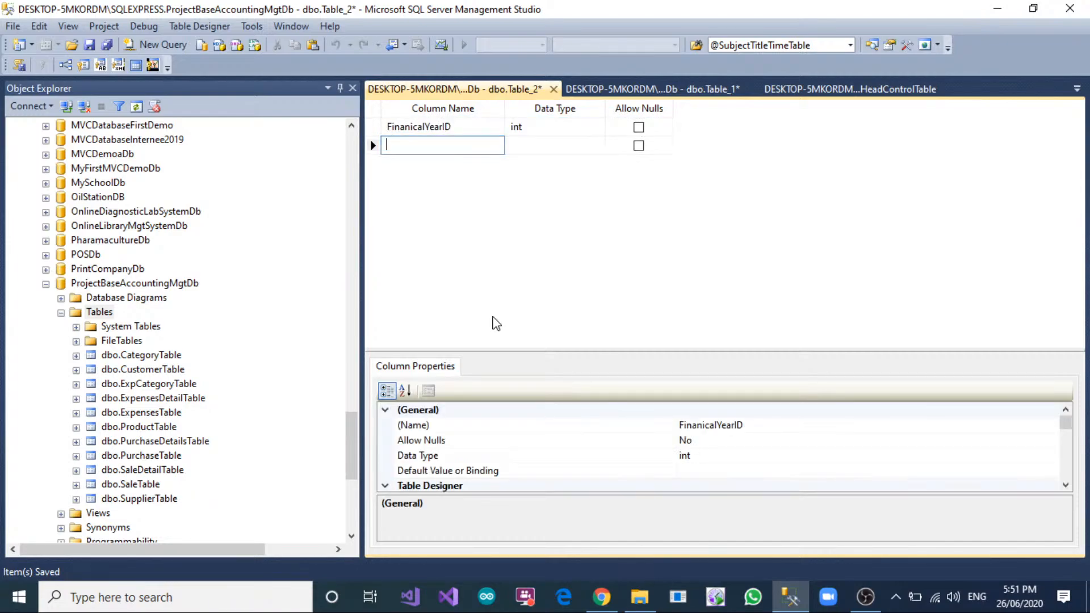
Add a FinanicalYearTitle column of type nvarchar(250) that does not allow nulls to the financial year table.
text(Fin)
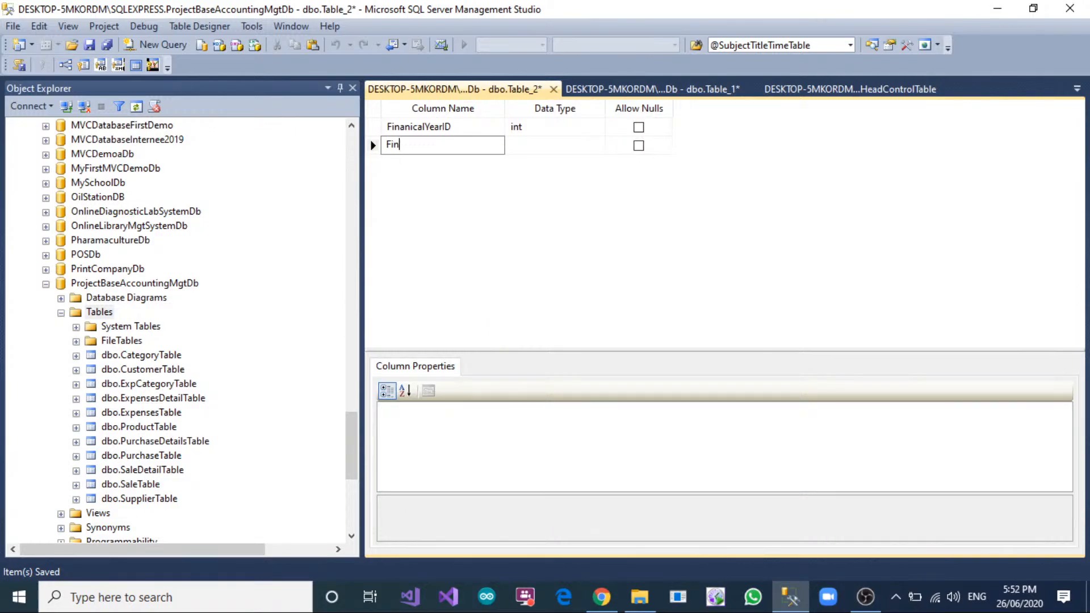
text(anicalYear)
key(Tab)
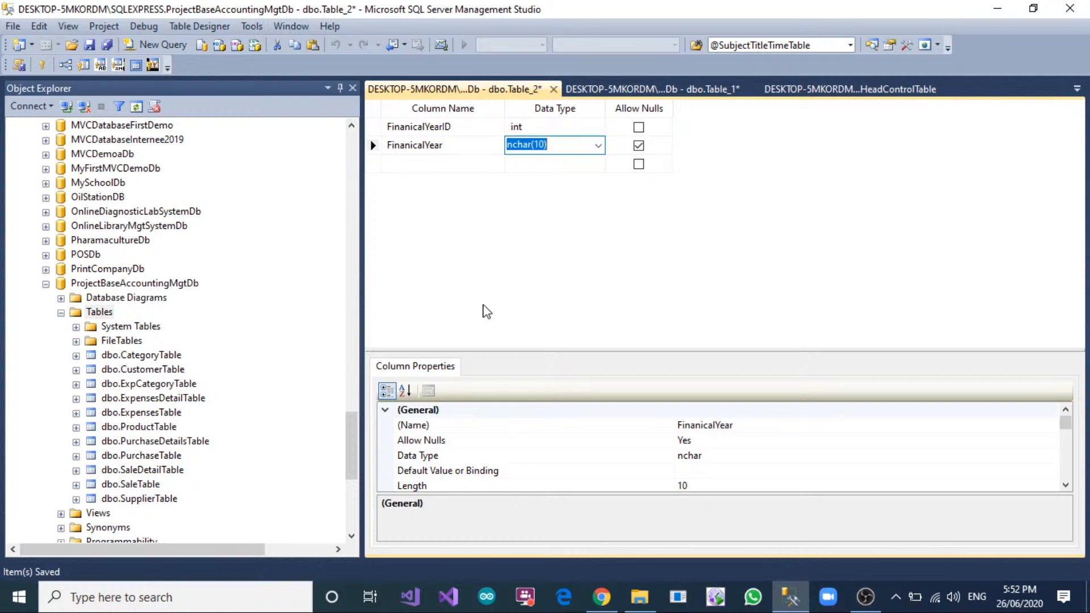
click(463, 145)
text(Title)
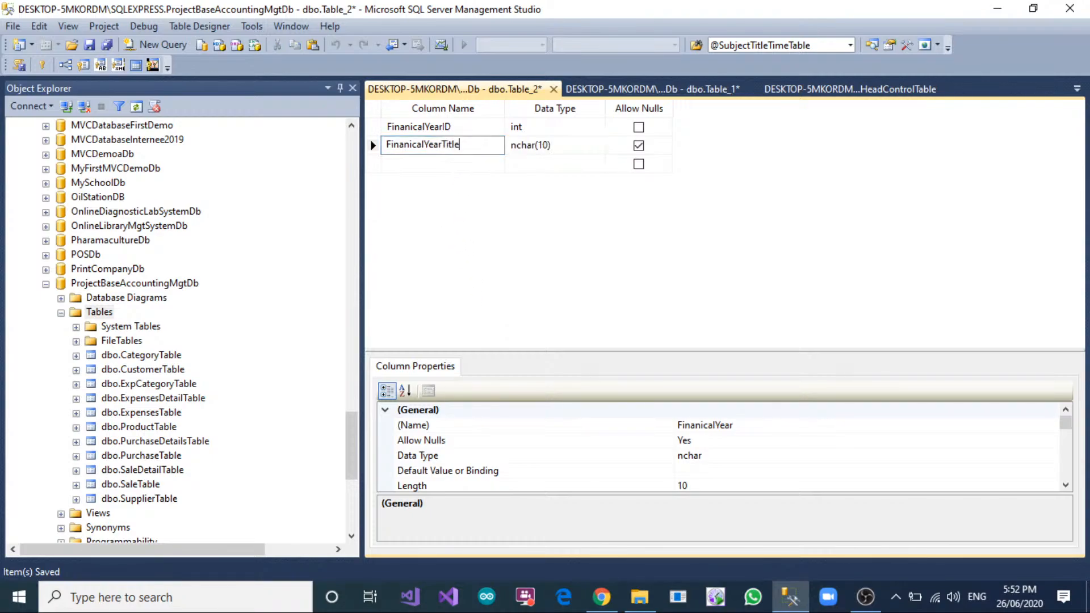
key(Tab)
text(nvarchar)
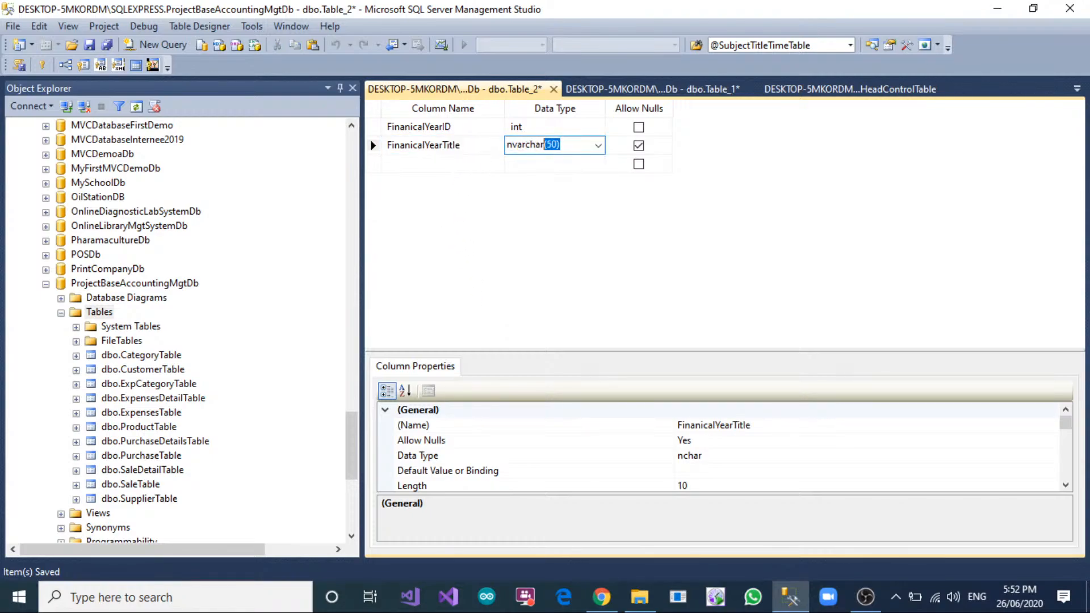
click(555, 132)
click(554, 144)
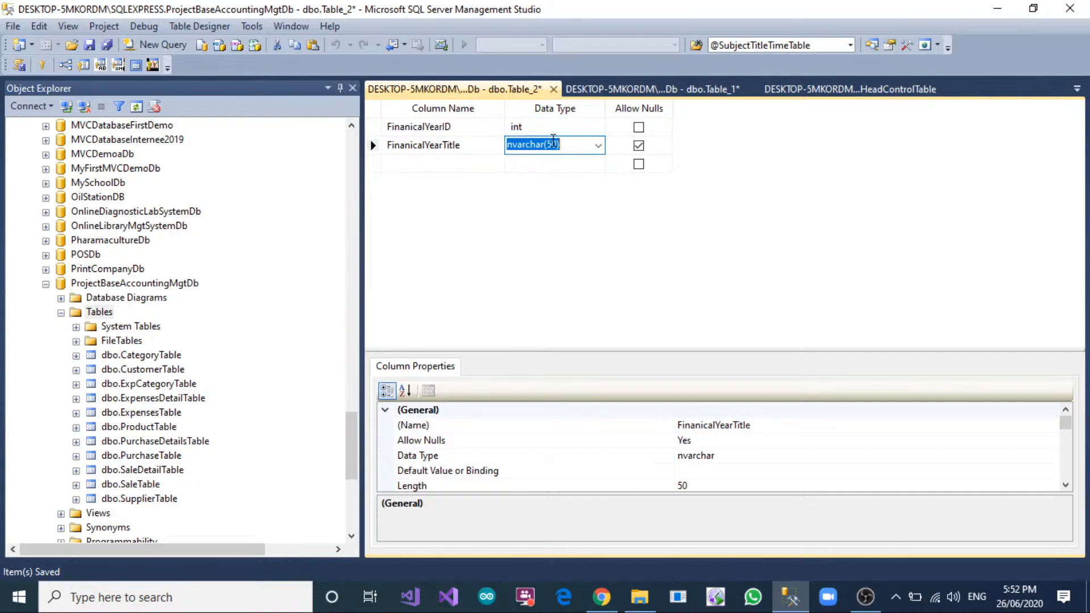
click(552, 145)
key(BackSpace)
text(25)
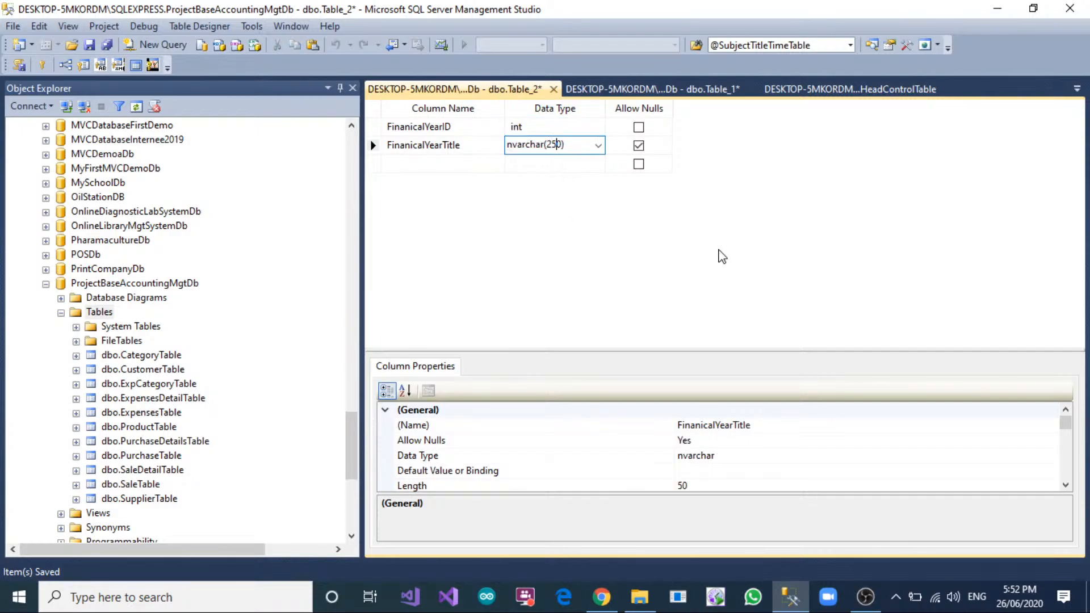
key(Return)
click(639, 146)
click(464, 164)
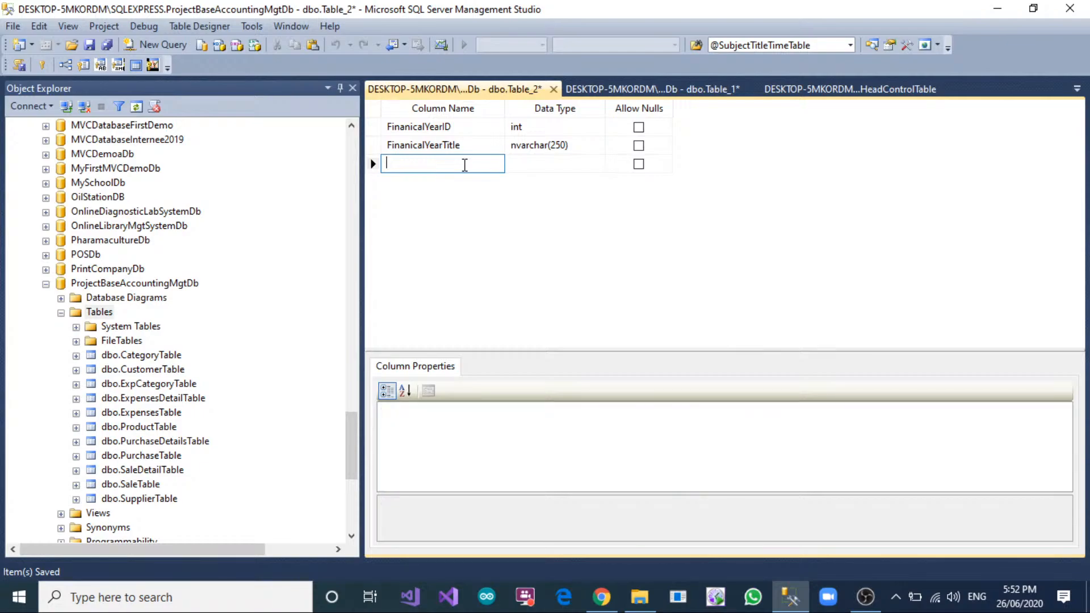
Add a StartDate column of type date that does not allow nulls to the financial year table.
text(StartDate)
key(Tab)
text(fat)
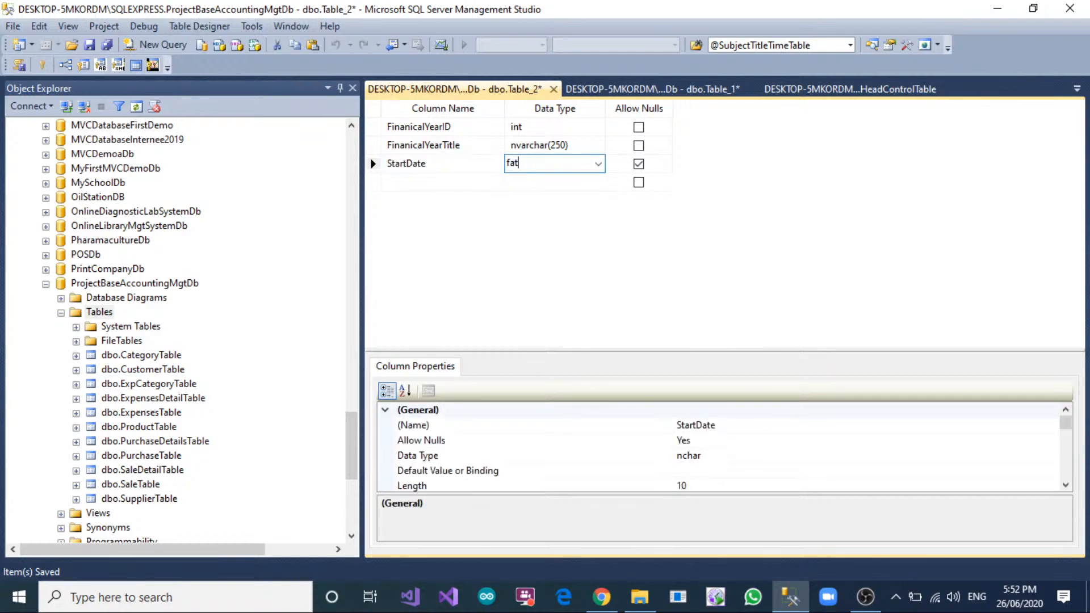
text(date)
key(Tab)
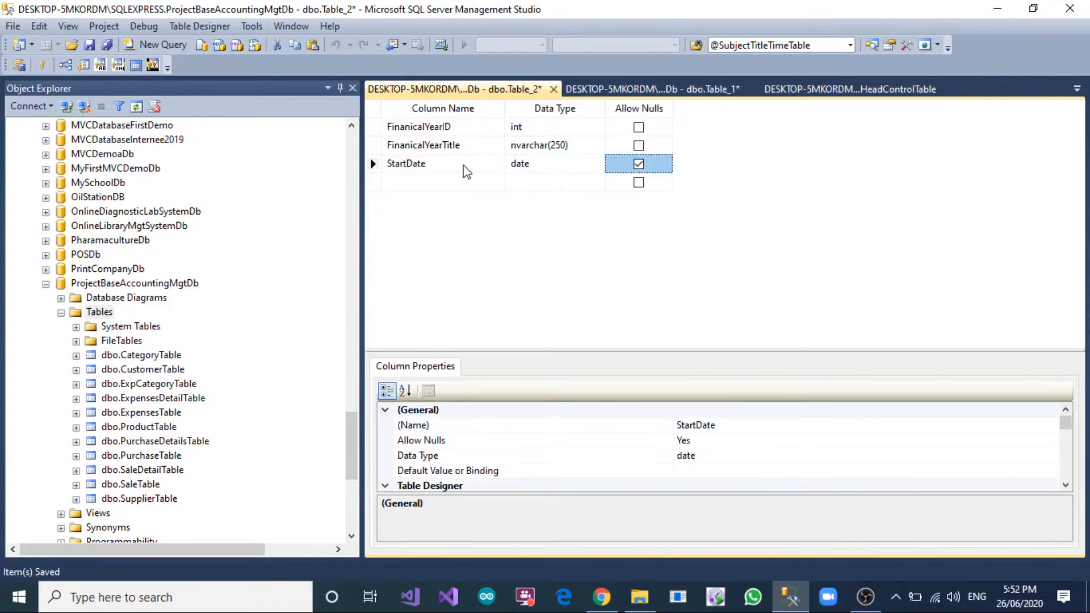
key(space)
key(Tab)
Add an EndDate column of type date that does not allow nulls to the financial year table.
text(EndDate)
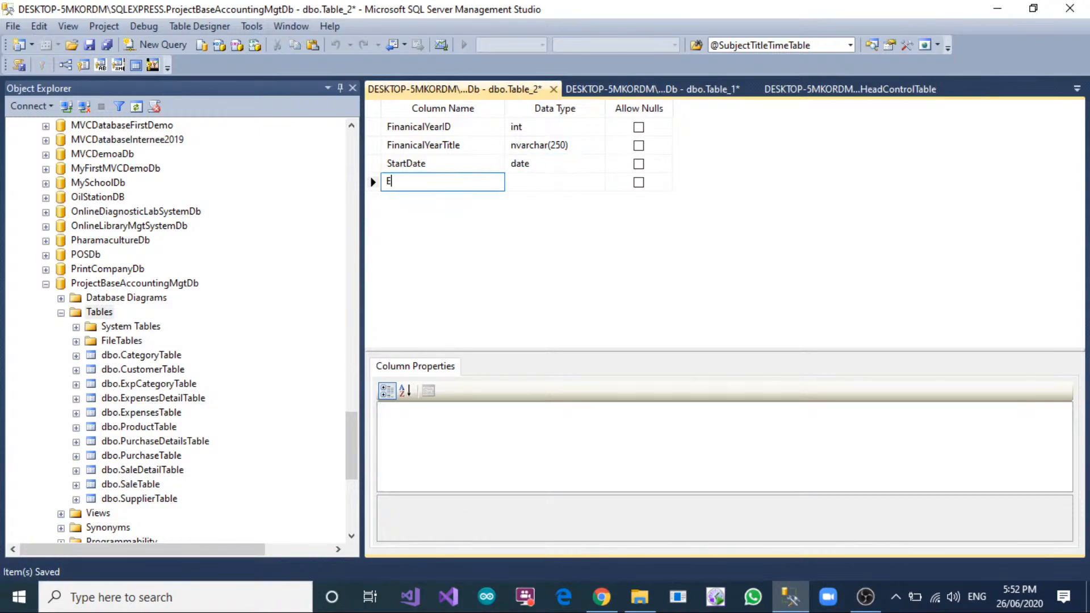
key(Tab)
text(date)
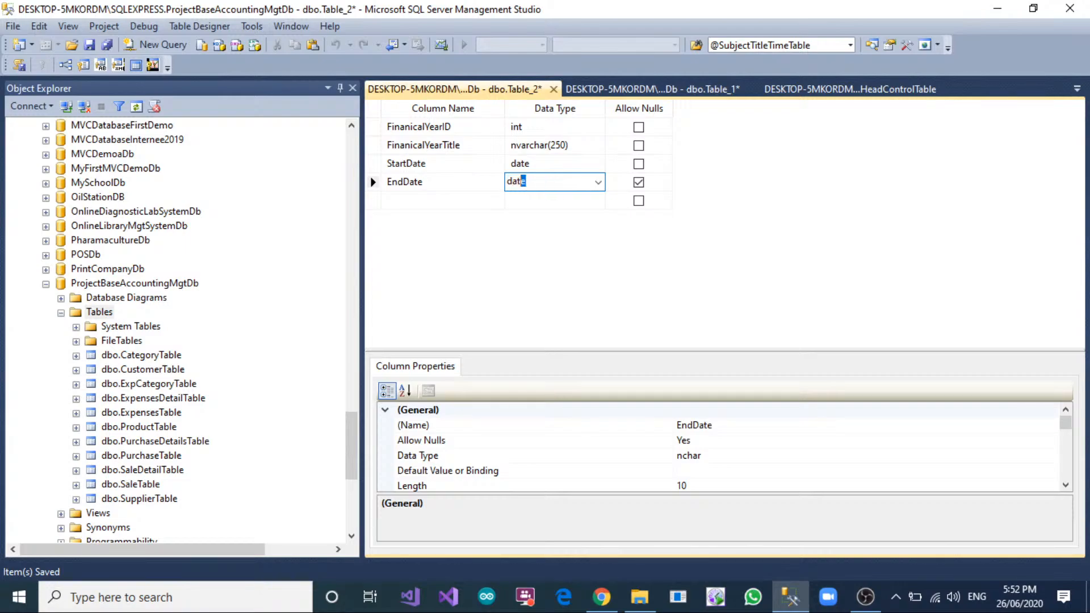
key(Tab)
Add a Status column of type bit that does not allow nulls to the financial year table.
key(Tab)
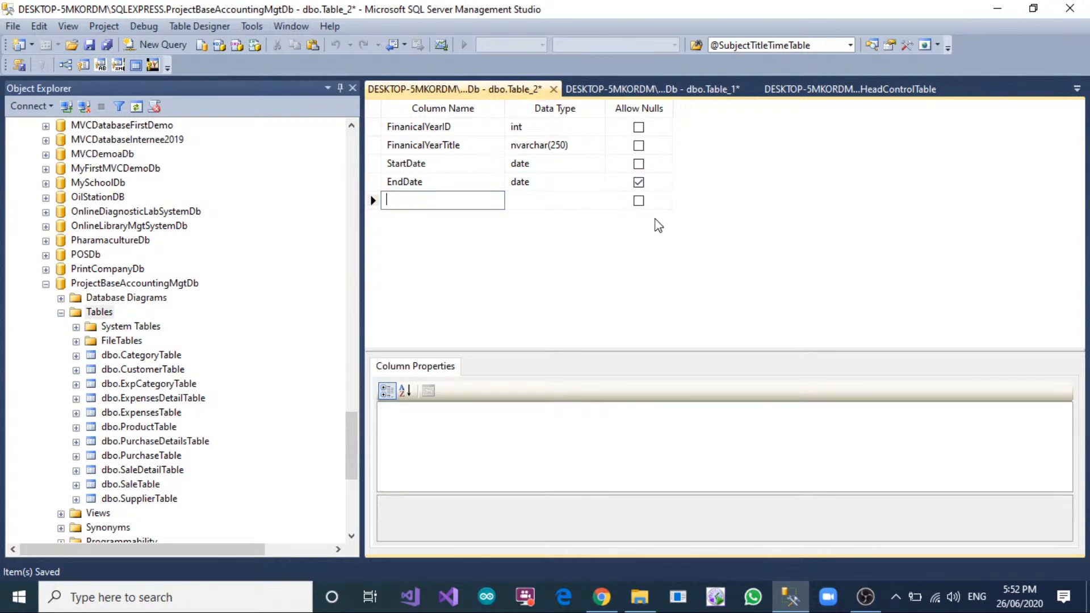
click(639, 182)
click(451, 185)
key(Down)
text(Stat)
key(Tab)
text(bit)
key(Tab)
key(Tab)
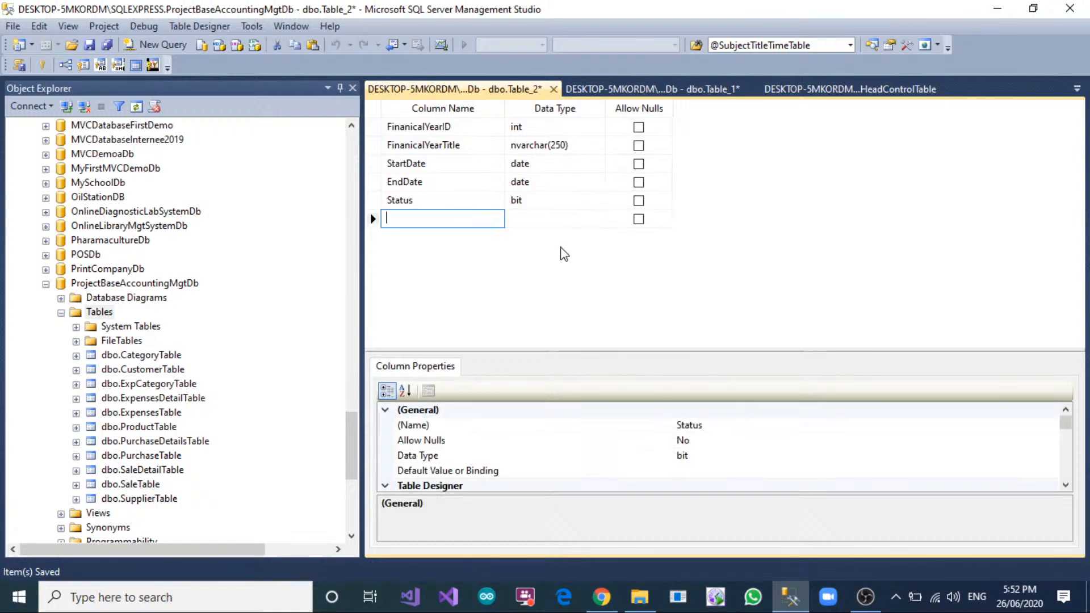
Set the default value of the Status column to 0.
click(375, 200)
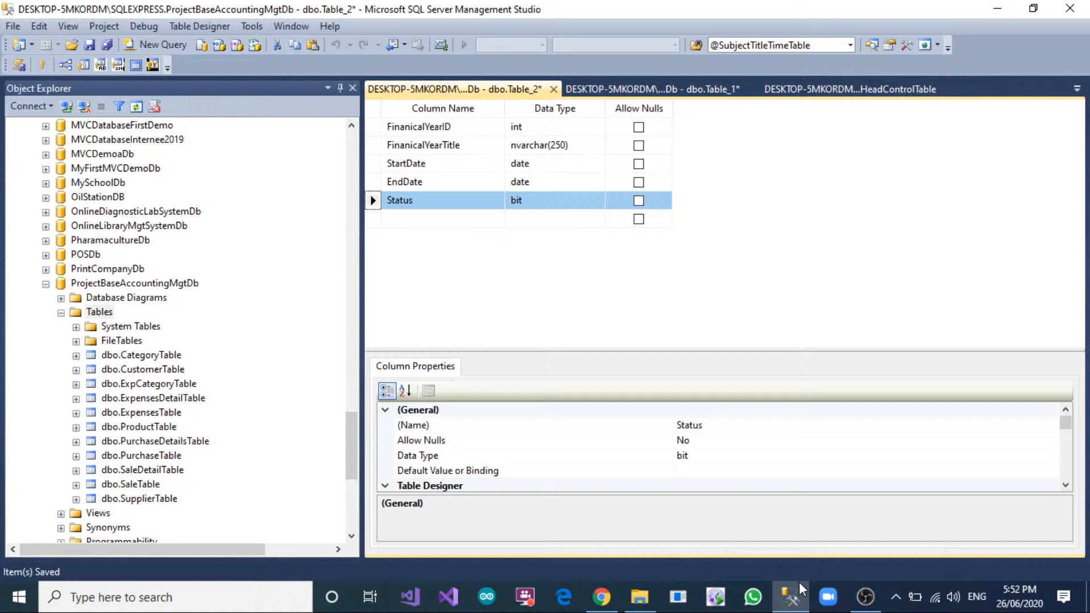
click(720, 472)
text(0)
click(532, 255)
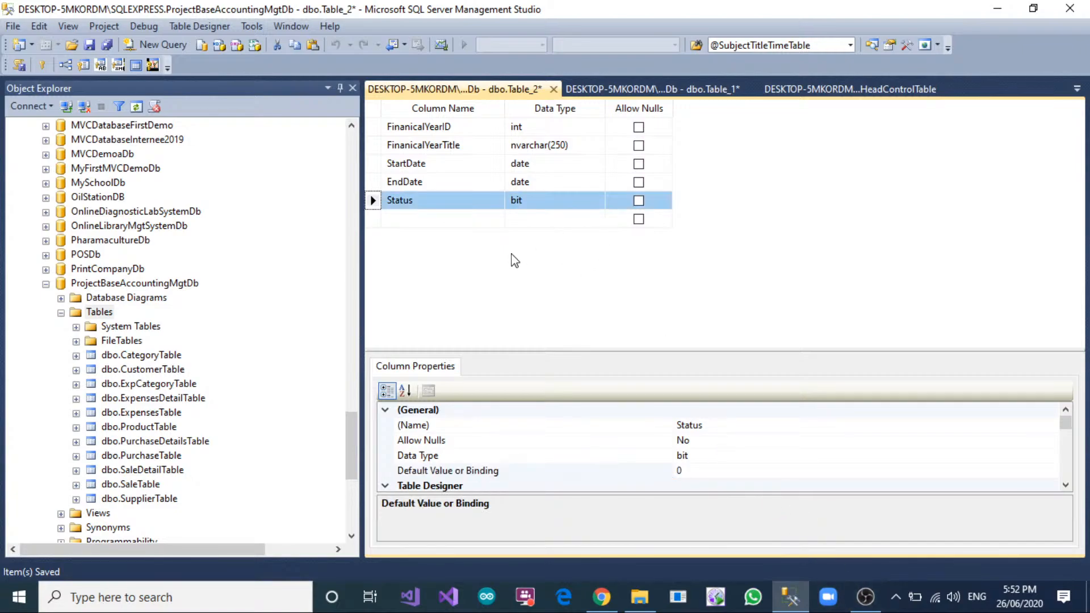
Make FinanicalYearID the primary key of the financial year table and turn on its identity property.
click(373, 128)
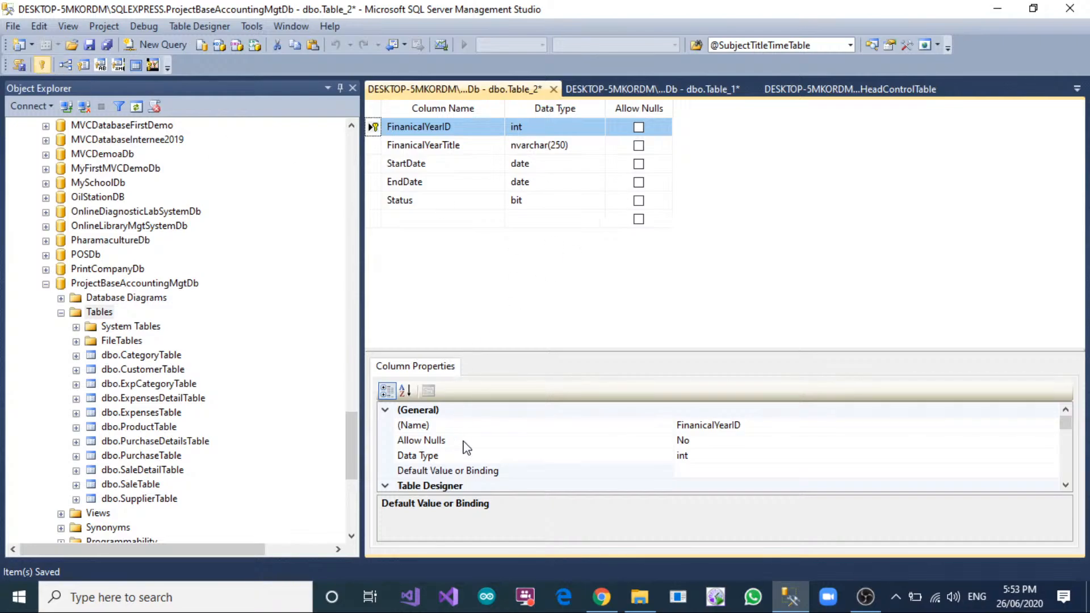
scroll(467, 447, down, 3)
scroll(467, 447, down, 1)
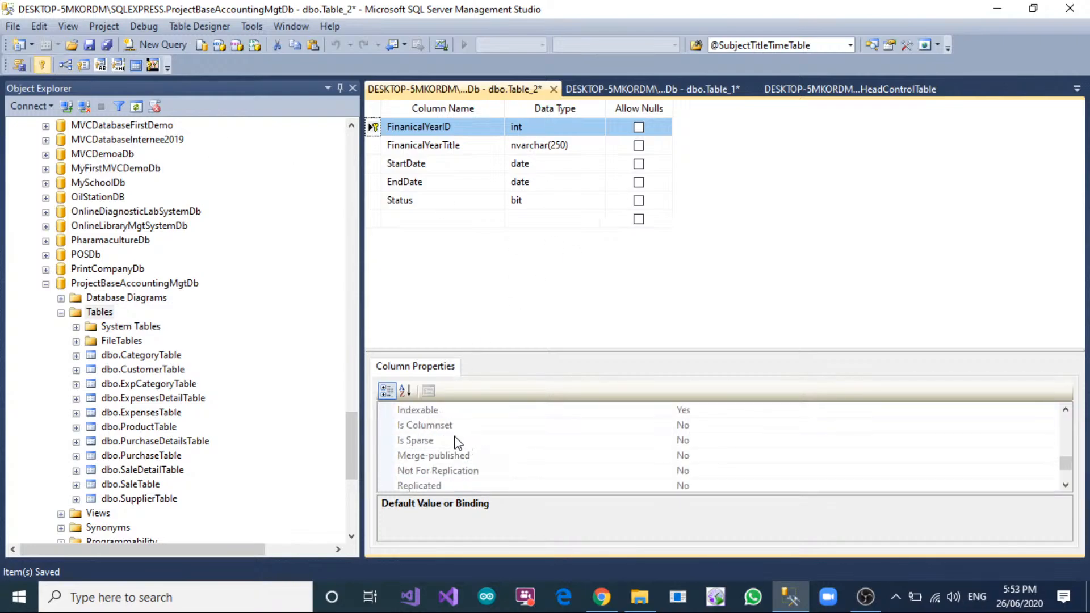
scroll(460, 442, up, 2)
click(385, 486)
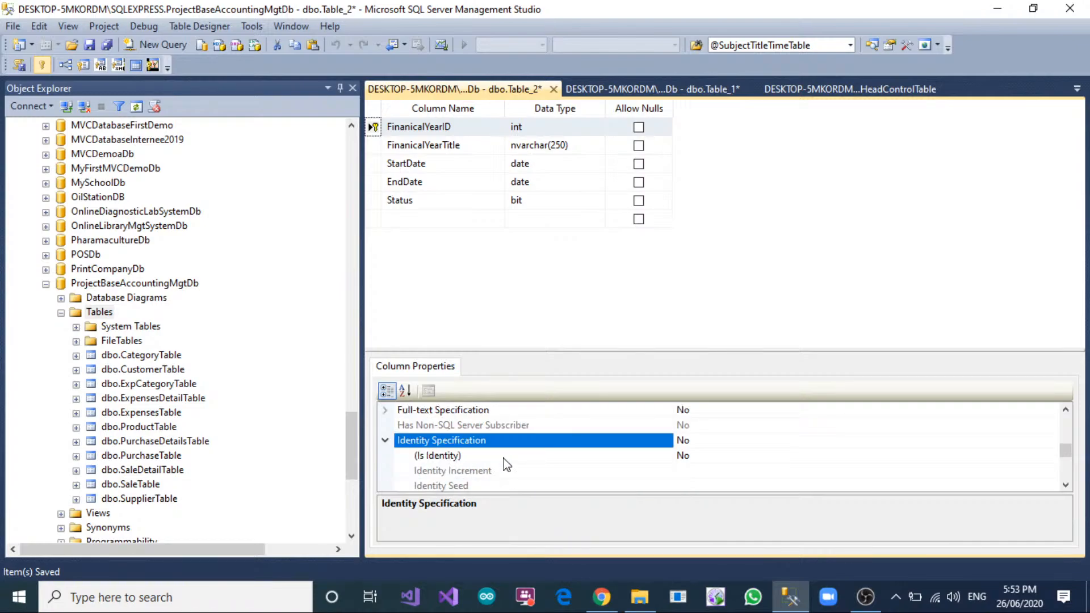
double_click(704, 454)
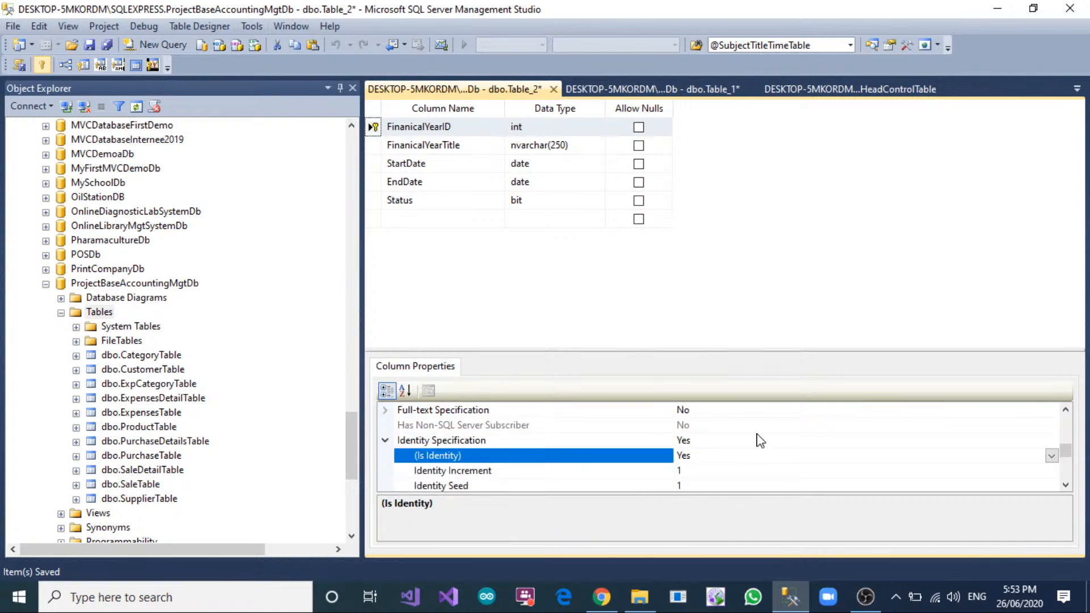
Save the new table as FinancialYearTable.
right_click(478, 89)
click(497, 98)
text(F)
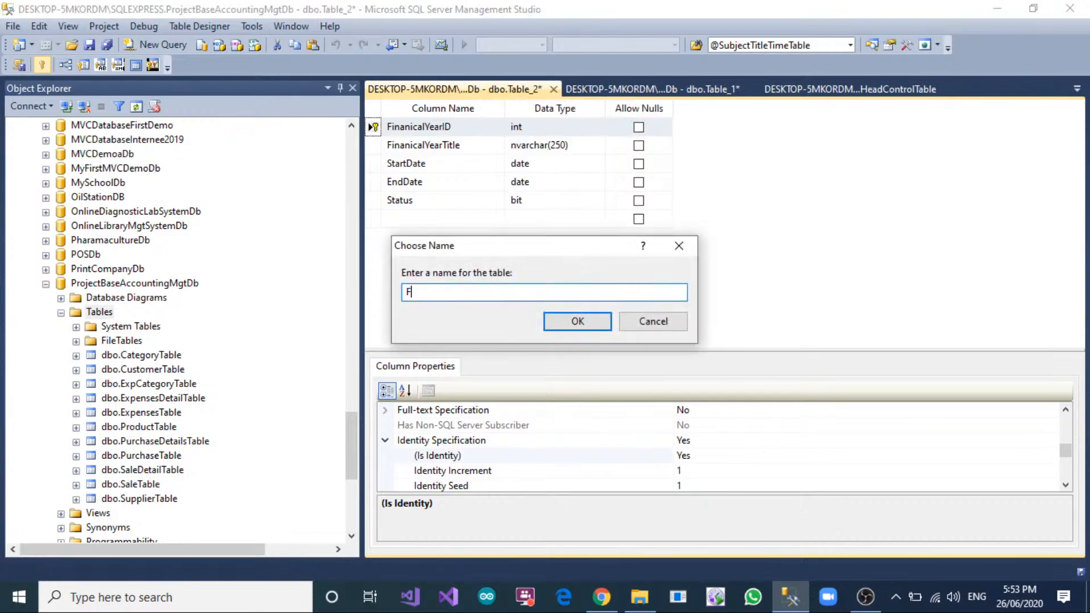
text(inancialYearTable)
click(571, 321)
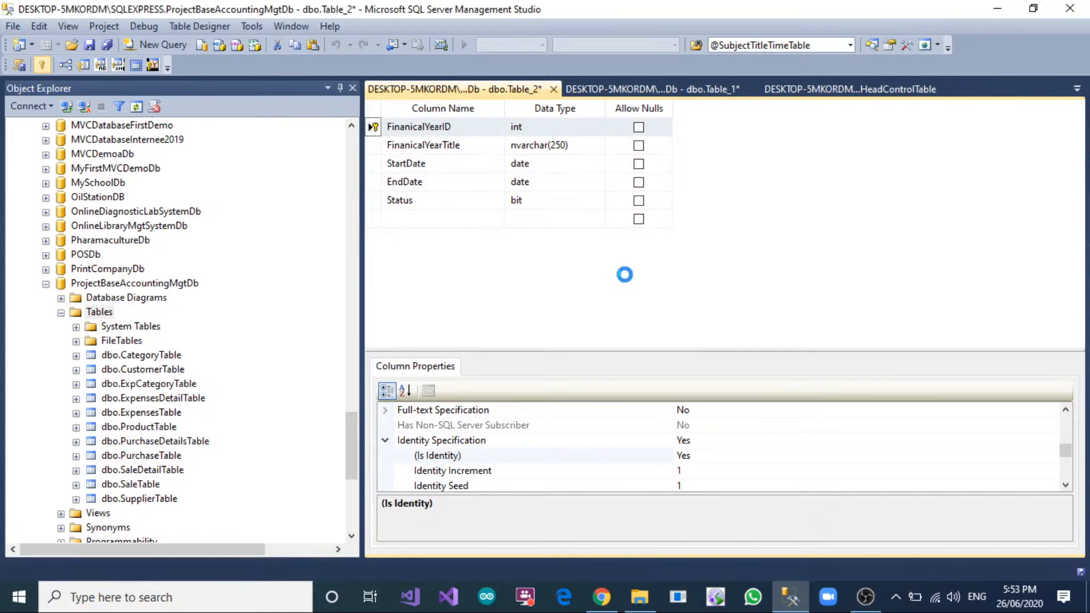
click(692, 89)
double_click(484, 88)
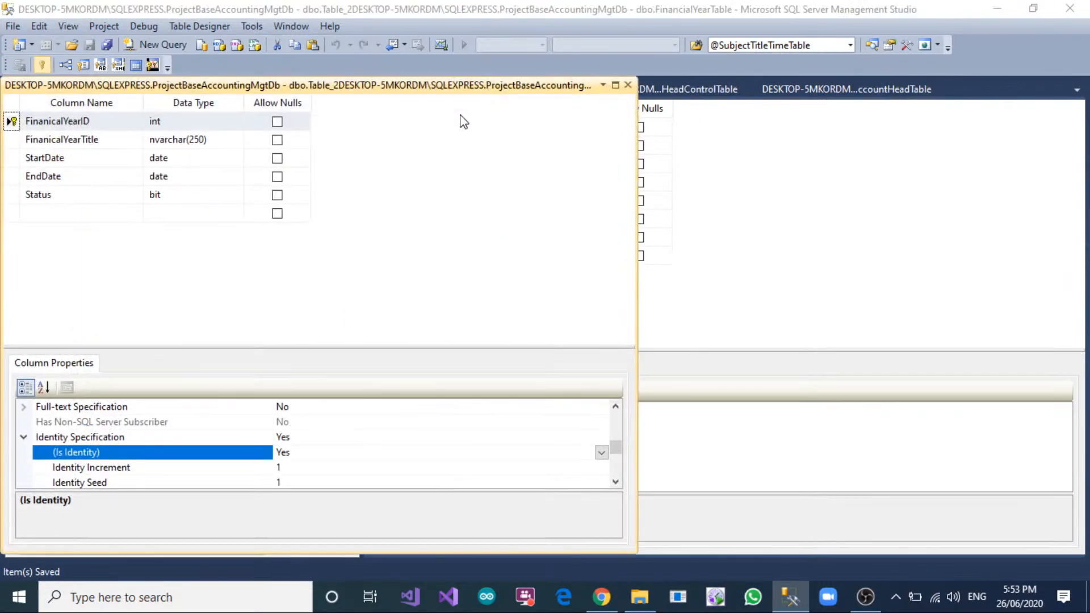
drag(579, 92, 582, 92)
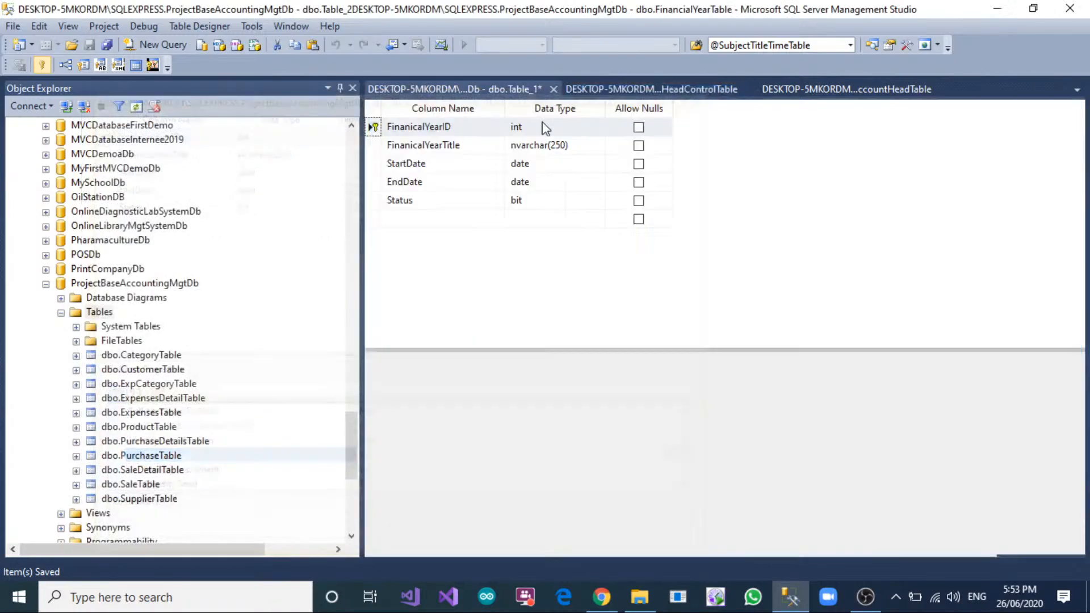
click(511, 89)
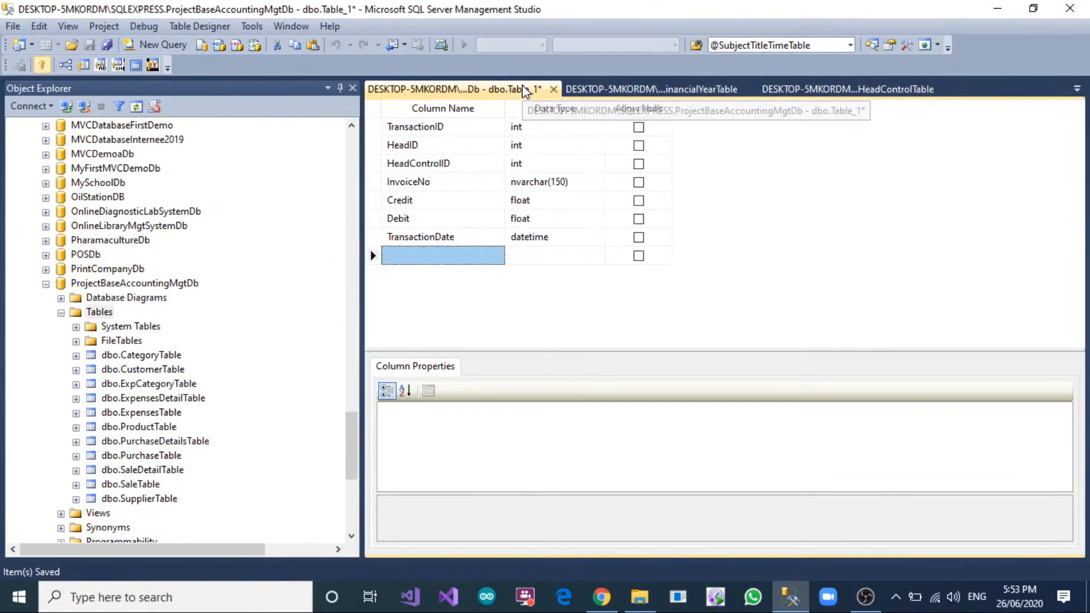
Copy the FinanicalYearID column name into the unsaved transaction table as an int column that does not allow nulls.
click(638, 89)
click(469, 129)
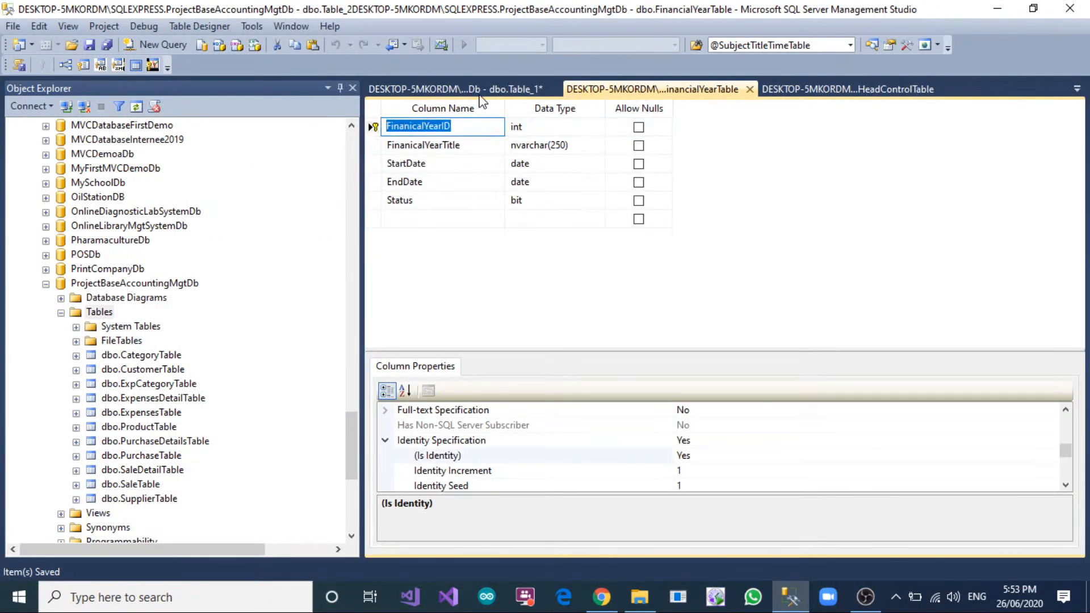
key(ctrl+c)
click(455, 89)
click(426, 254)
key(ctrl+v)
click(523, 258)
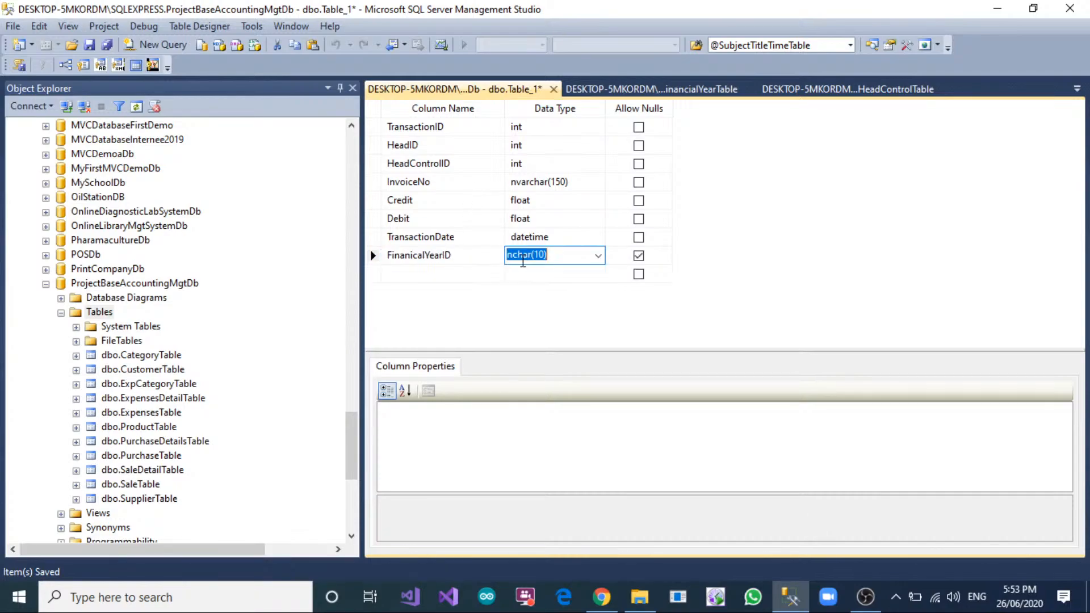
text(int)
key(Tab)
key(space)
key(Tab)
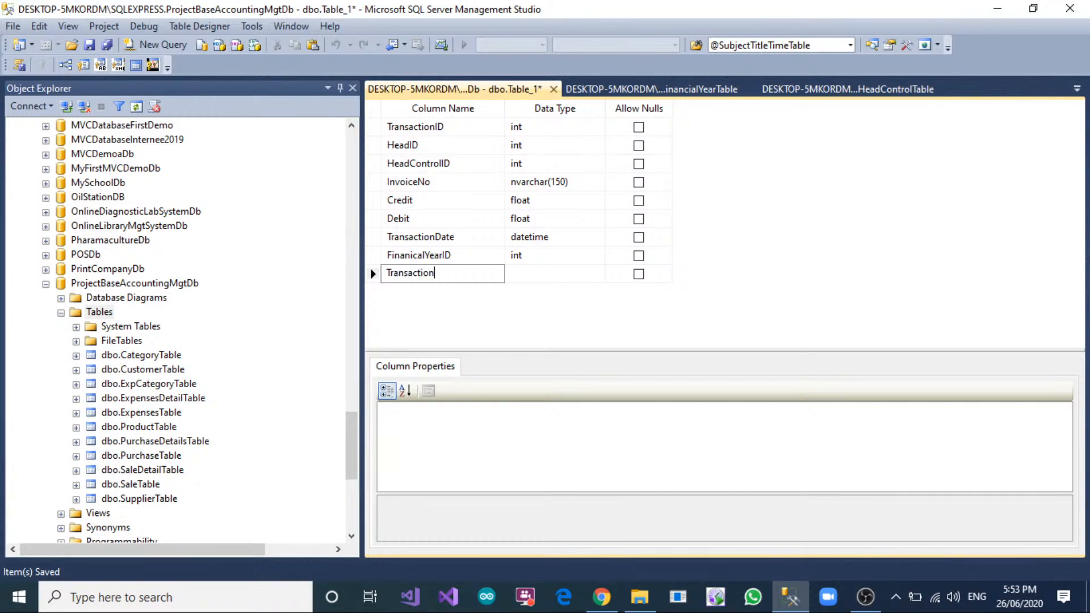
Add a TransactionTitle column of type nvarchar(300) to the transaction table and disallow nulls for it.
key(Tab)
text(nv)
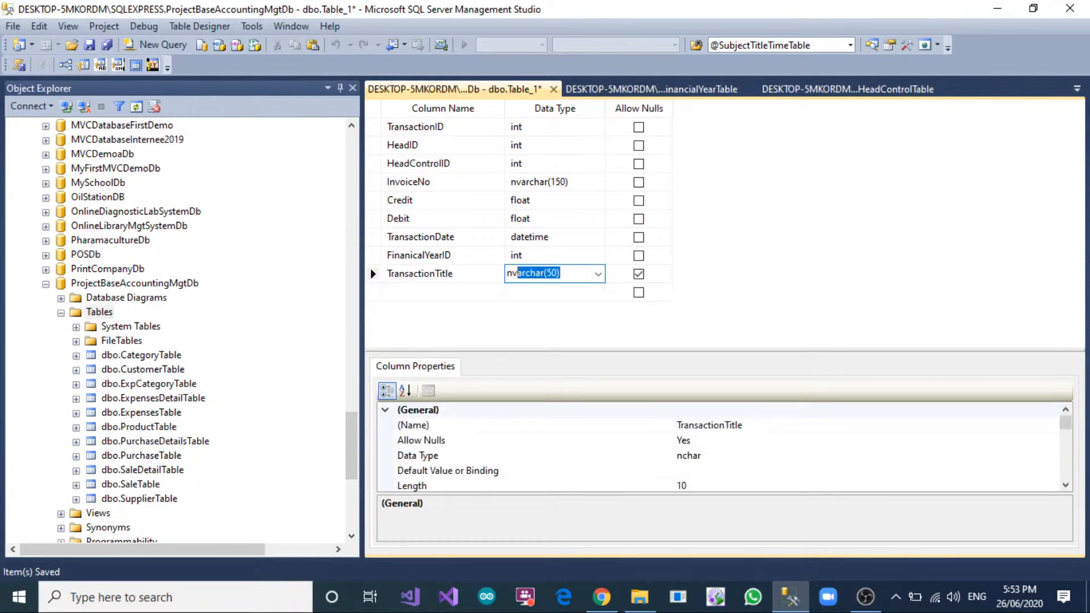
text((50)
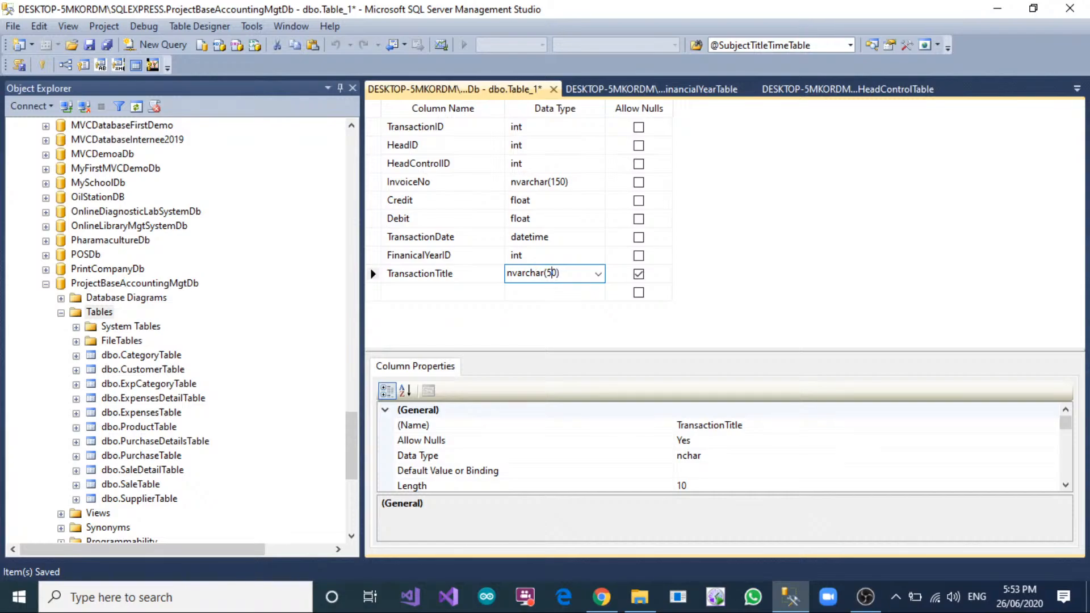
key(Return)
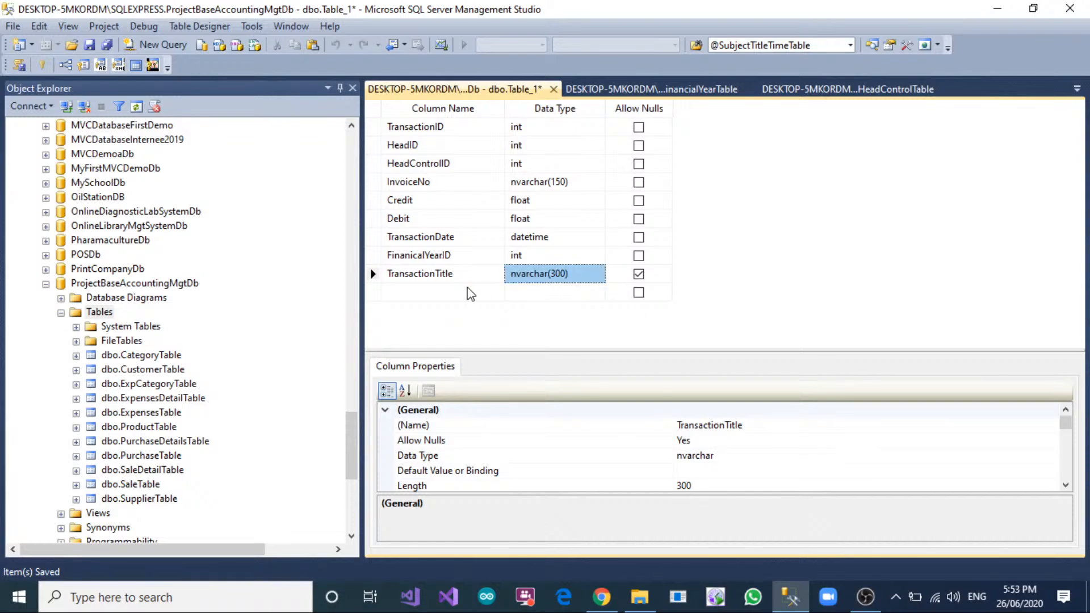
click(374, 275)
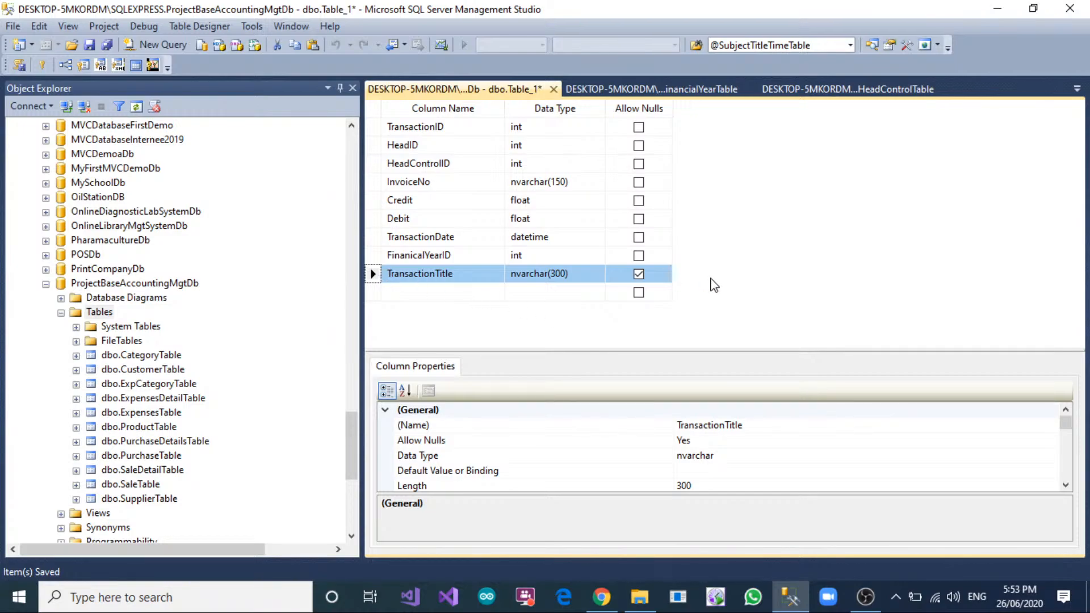
click(639, 274)
Reorder the columns so FinanicalYearID and TransactionTitle come directly after HeadControlID, above InvoiceNo.
drag(373, 274, 373, 181)
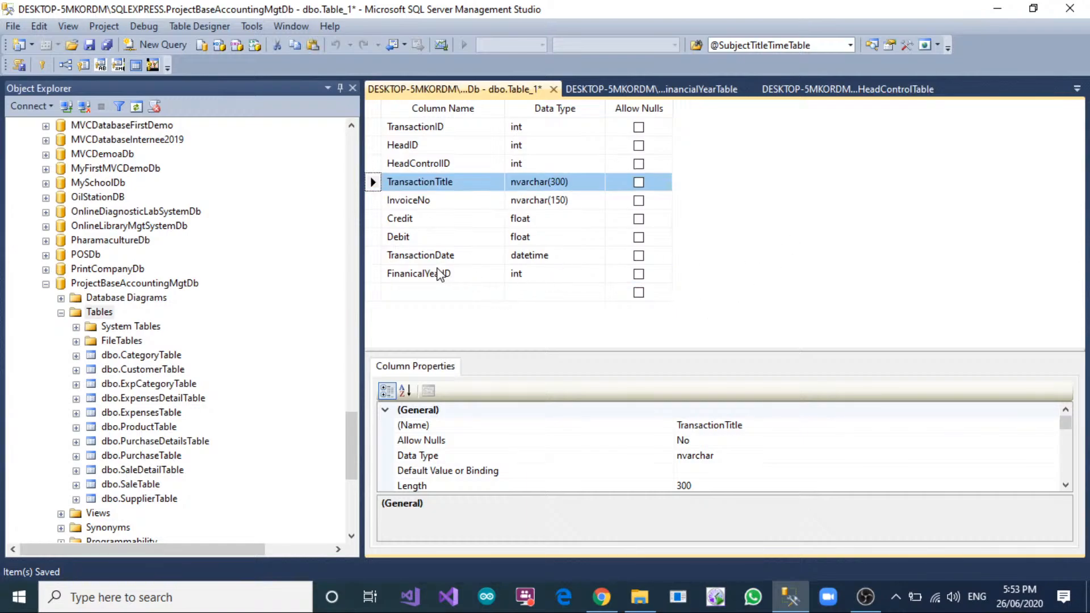
drag(373, 274, 385, 178)
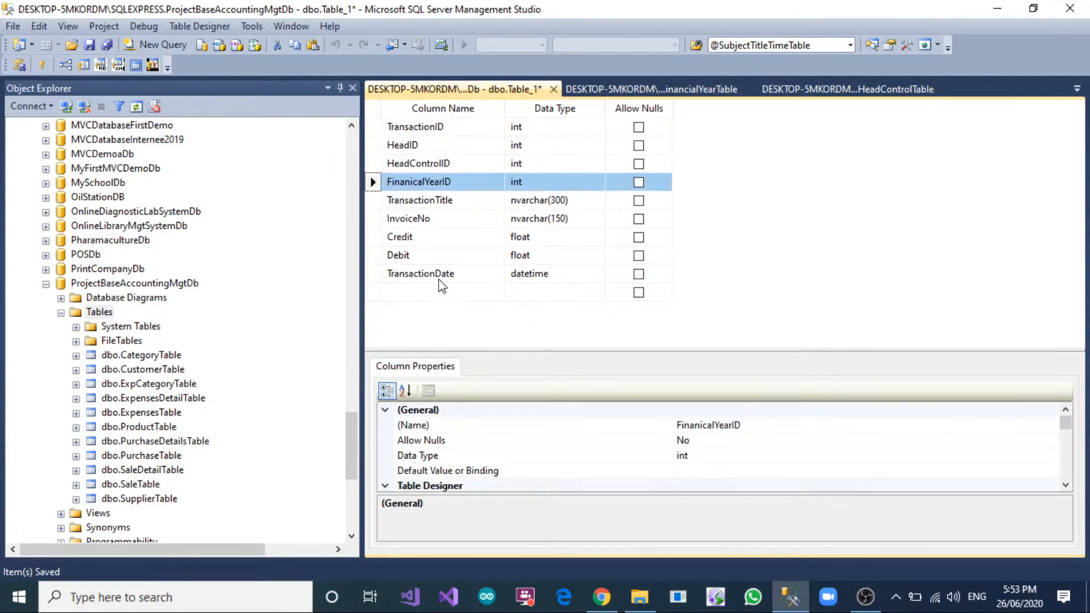
click(423, 221)
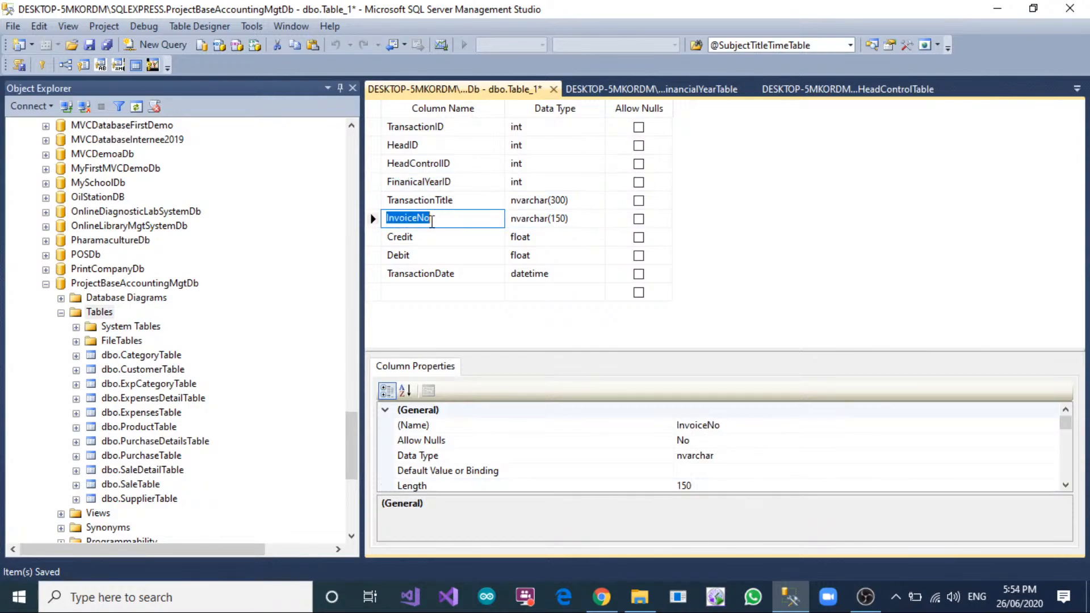
scroll(136, 357, down, 2)
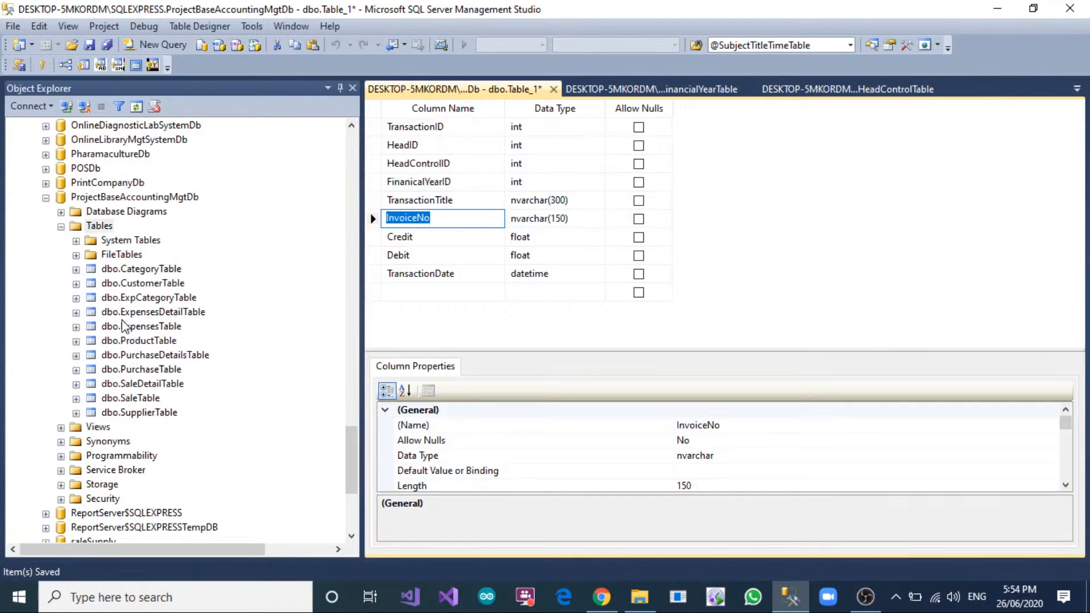
click(410, 217)
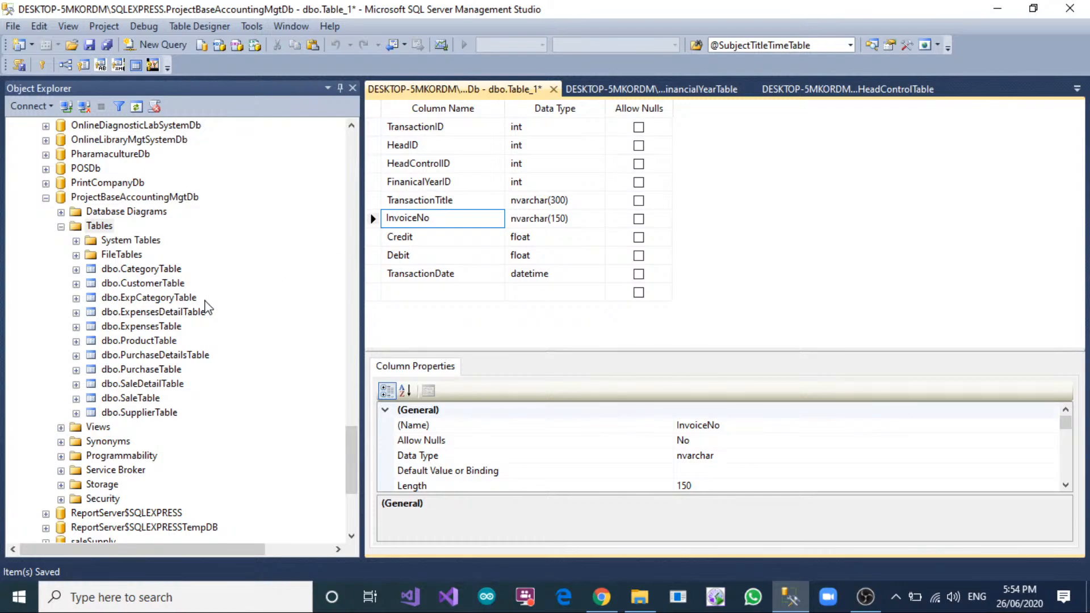
click(448, 256)
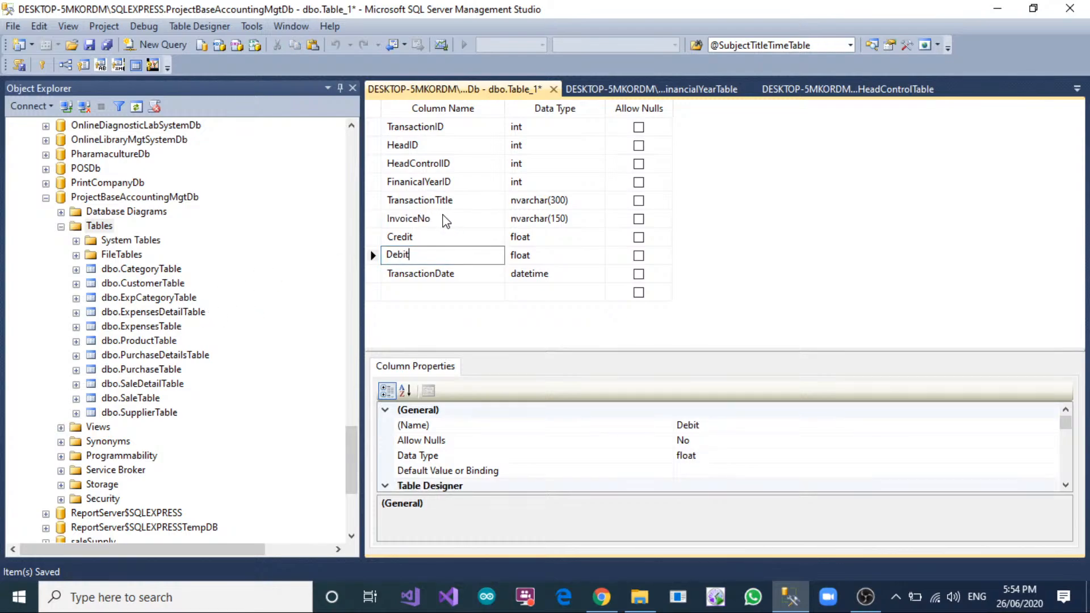
click(446, 221)
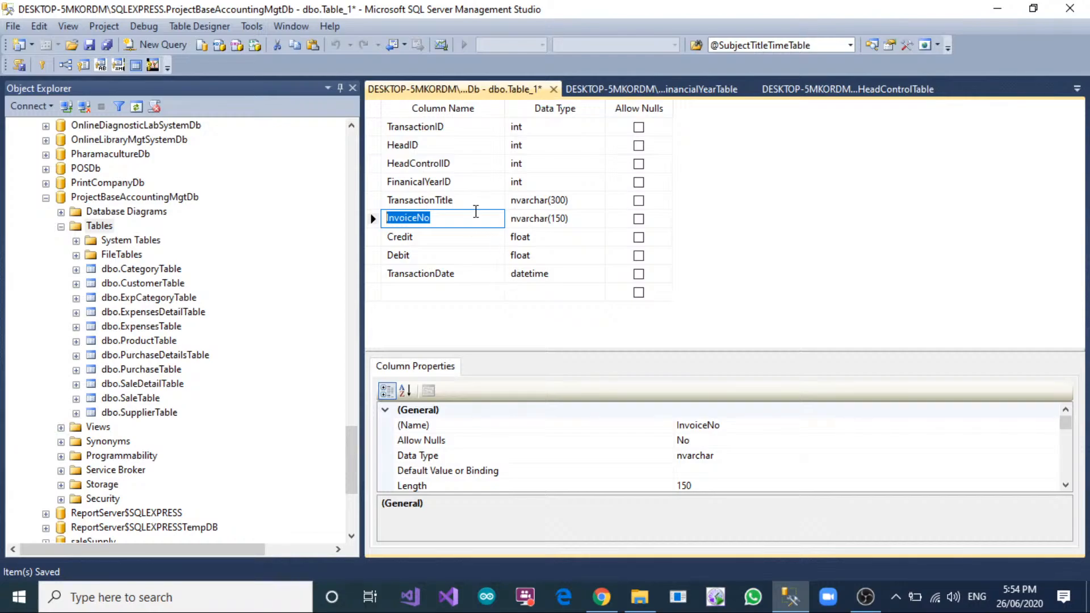
click(448, 291)
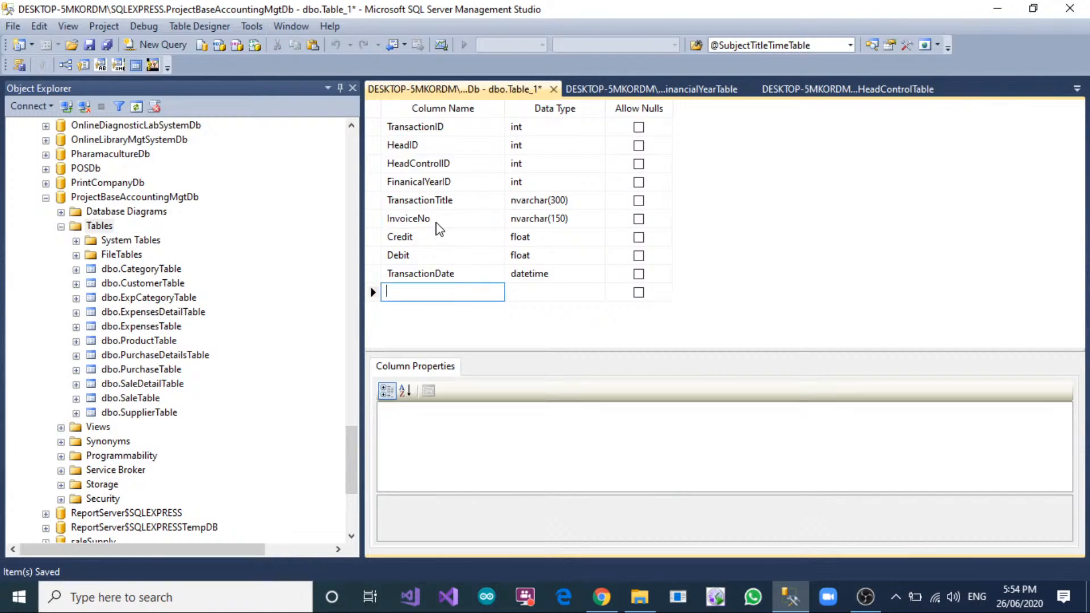
click(440, 224)
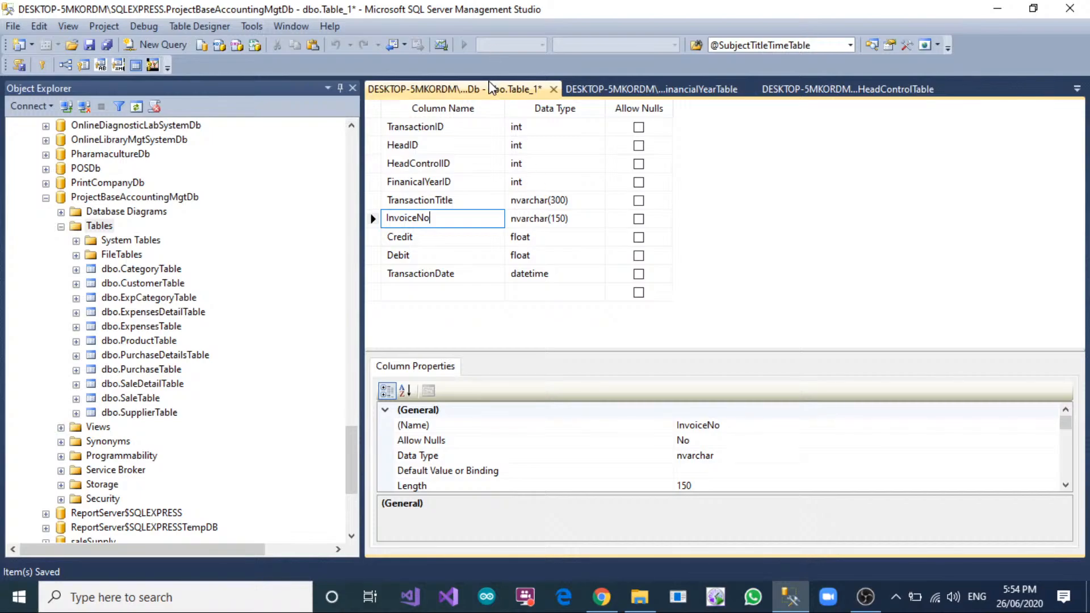
Make TransactionID the primary key of the transaction table and turn on its identity property.
click(377, 128)
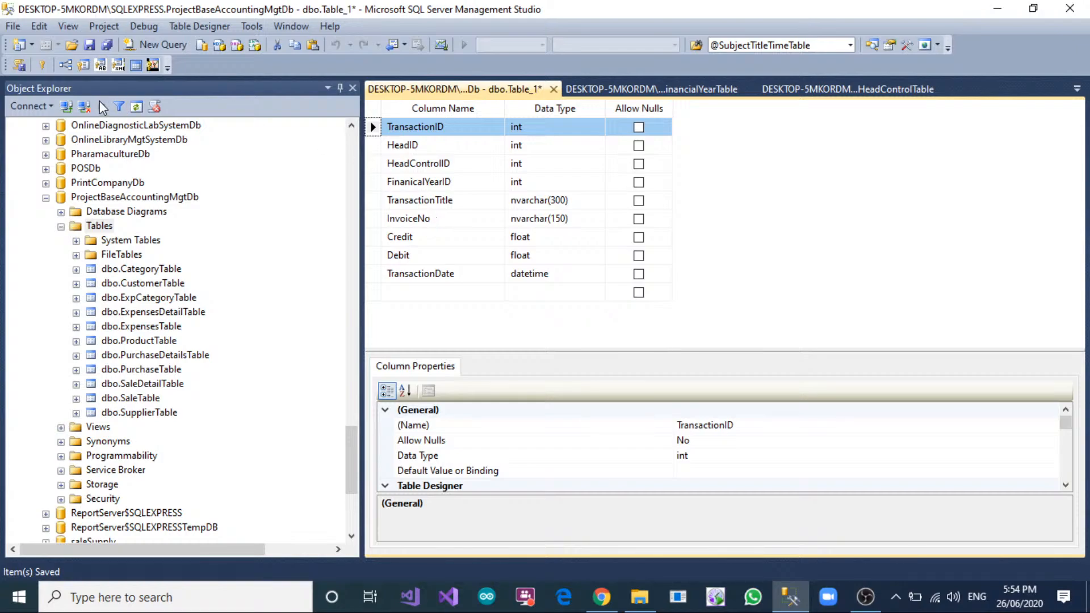
click(42, 71)
scroll(505, 459, down, 3)
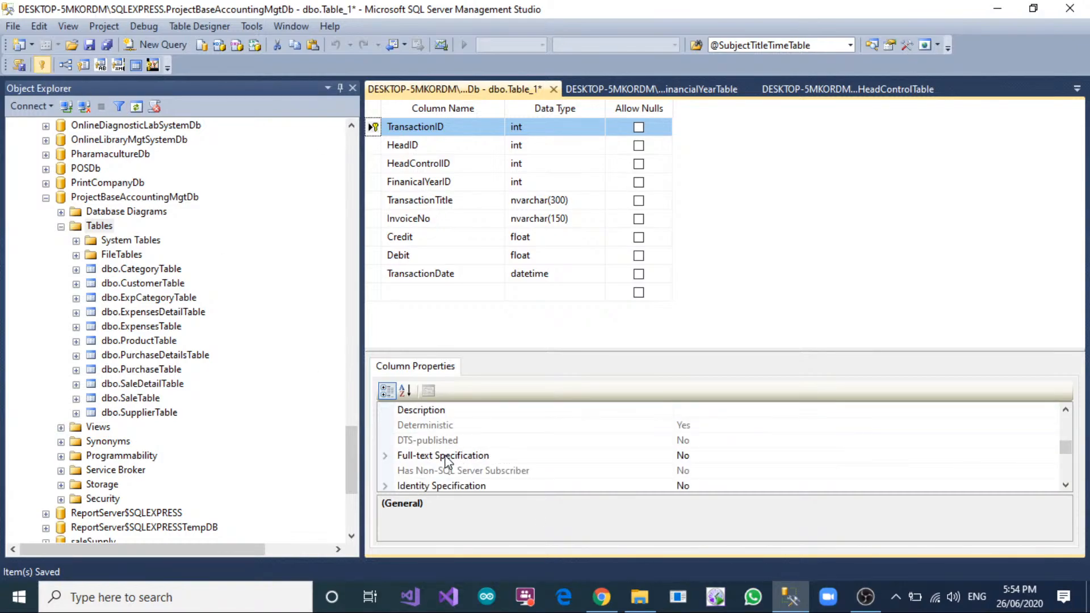
scroll(446, 461, down, 3)
click(386, 440)
double_click(733, 456)
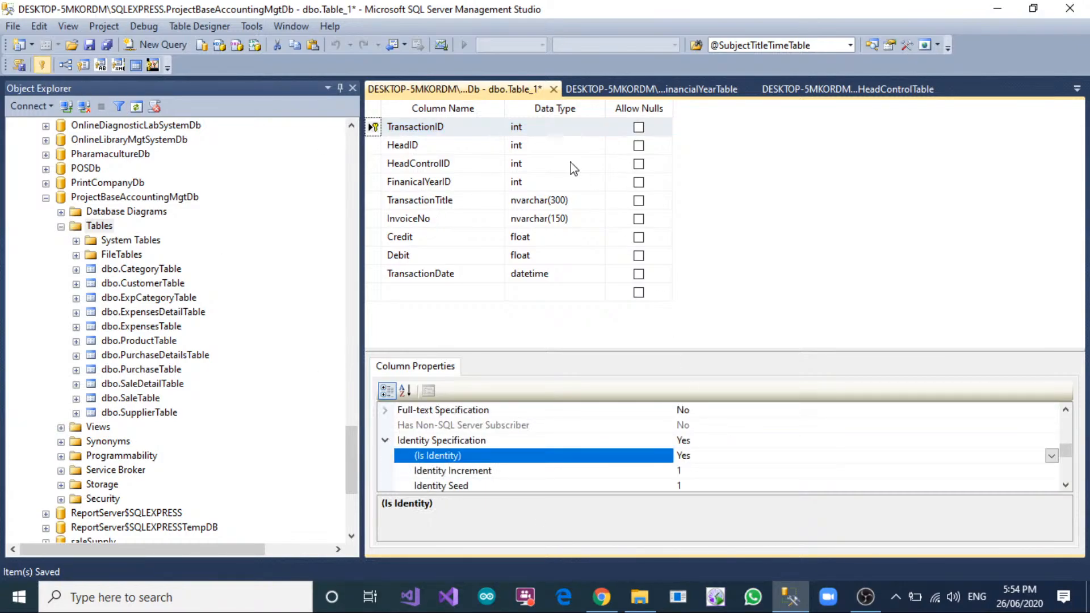
Add a new foreign key relationship to the unsaved transaction table.
right_click(378, 147)
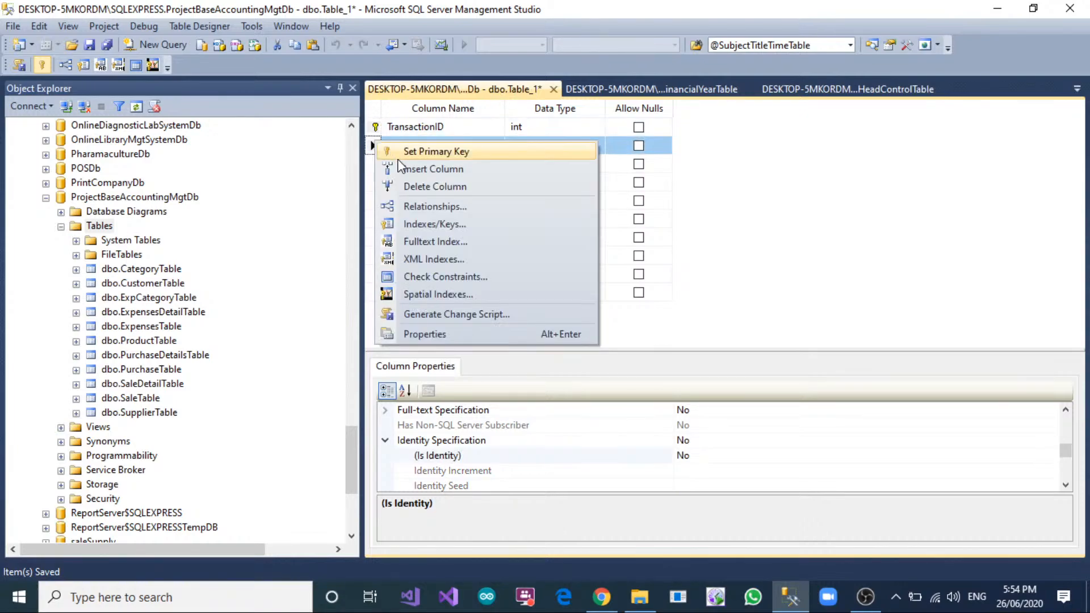
click(417, 207)
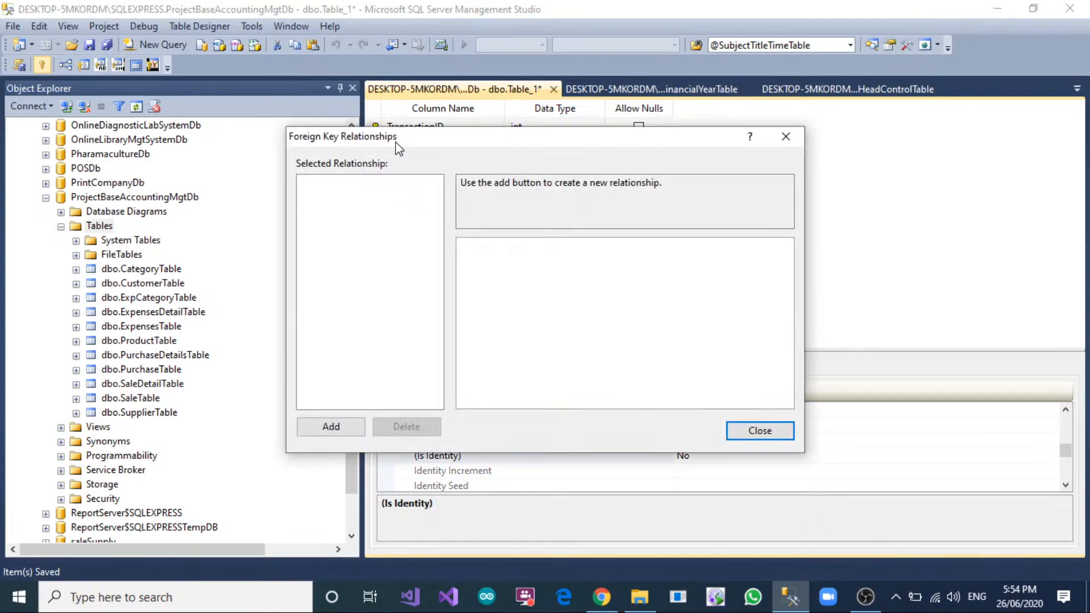
drag(396, 147, 748, 93)
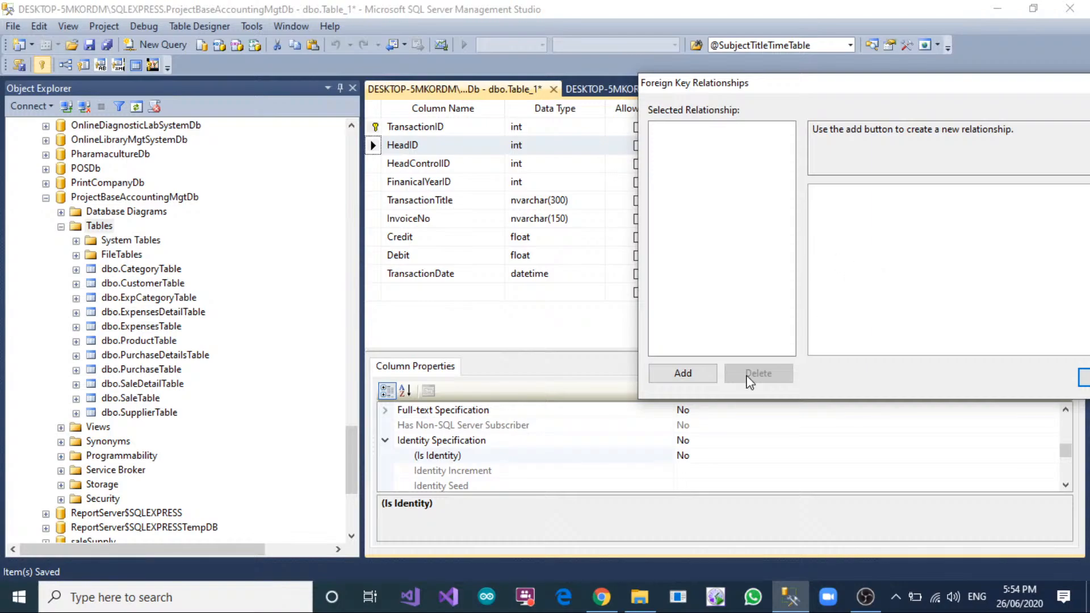
click(703, 378)
drag(992, 89, 638, 235)
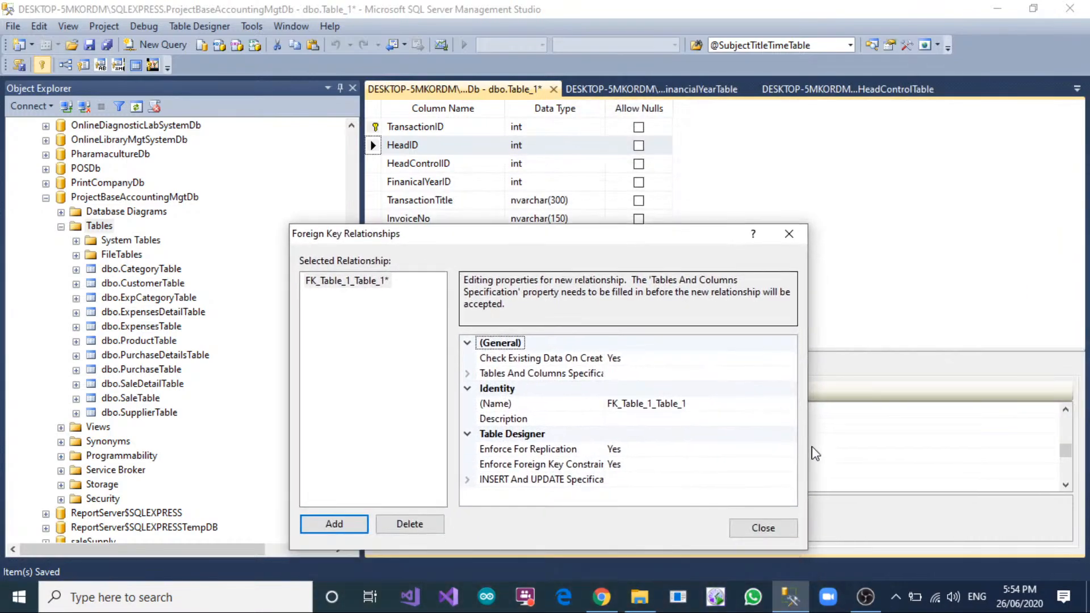
Link the transaction table's HeadID column to HeadID in AccountHeadTable as the primary key table.
click(787, 358)
click(788, 372)
click(789, 372)
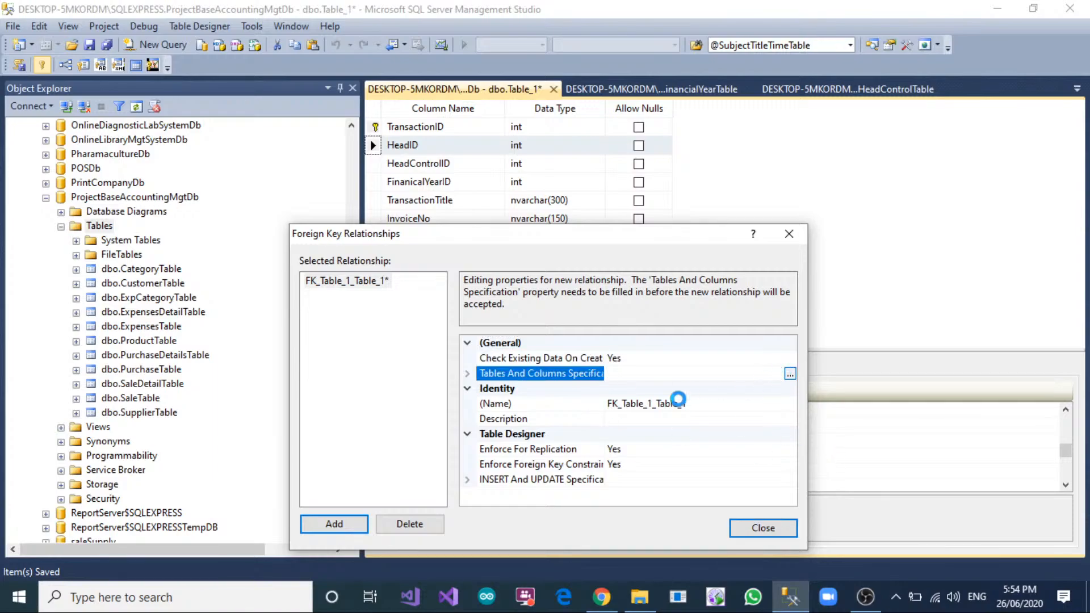
click(528, 333)
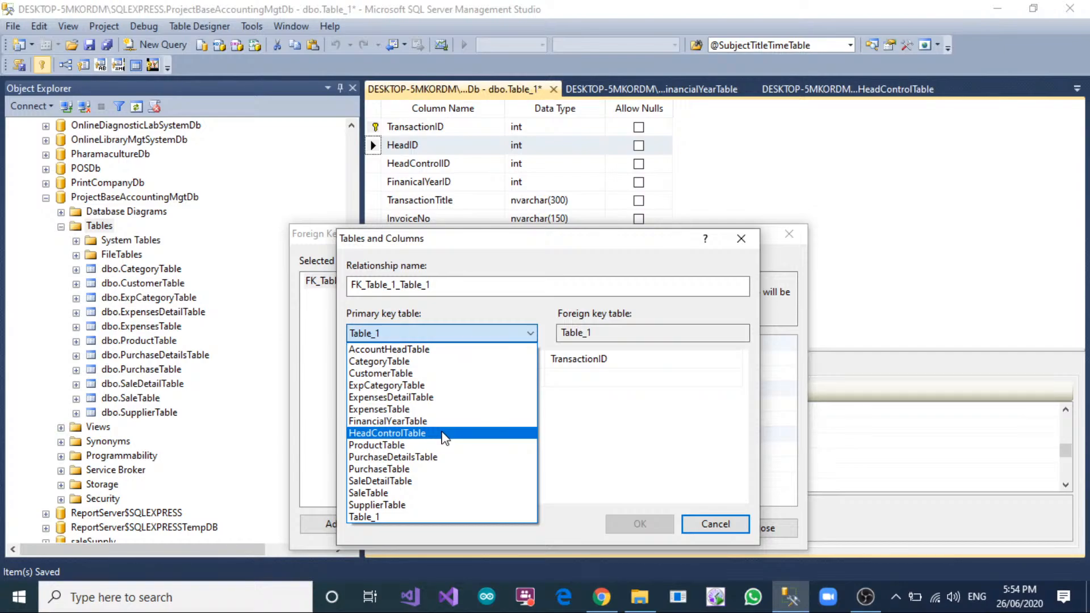
click(443, 349)
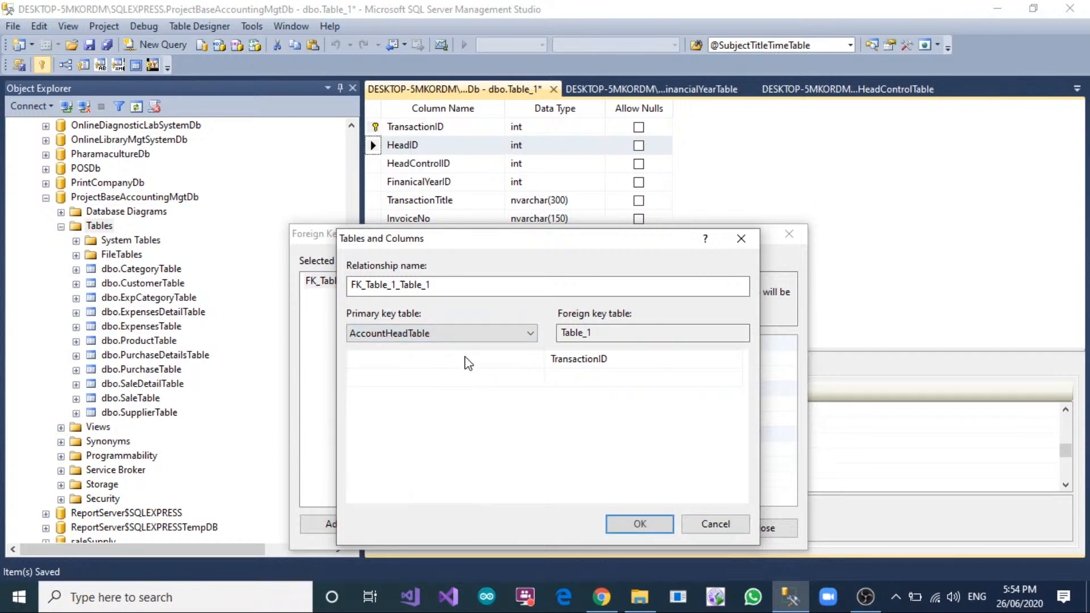
click(454, 359)
click(460, 376)
click(736, 359)
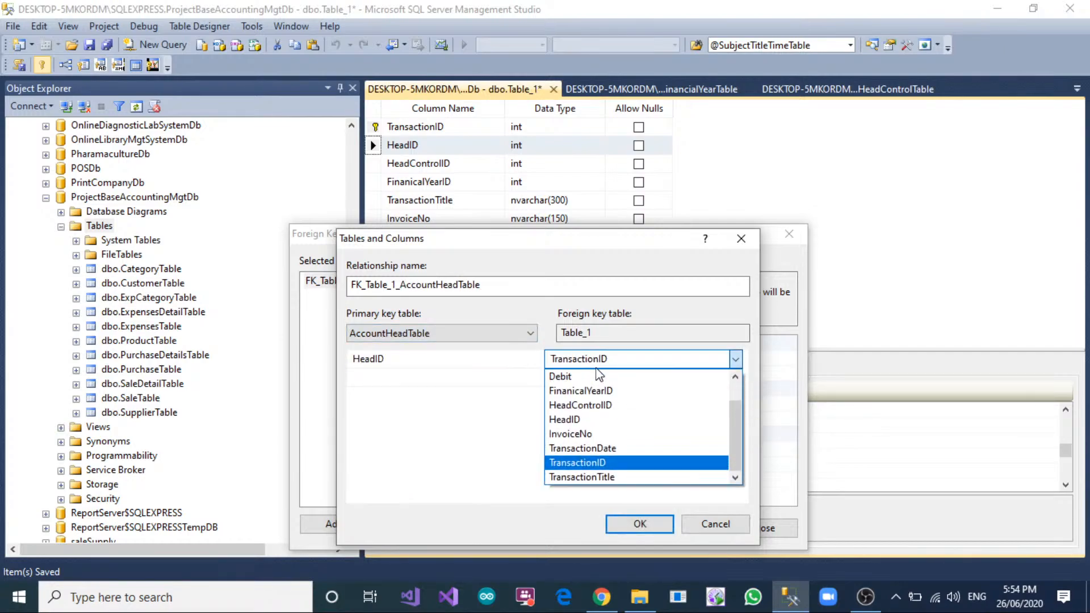
click(601, 419)
click(660, 523)
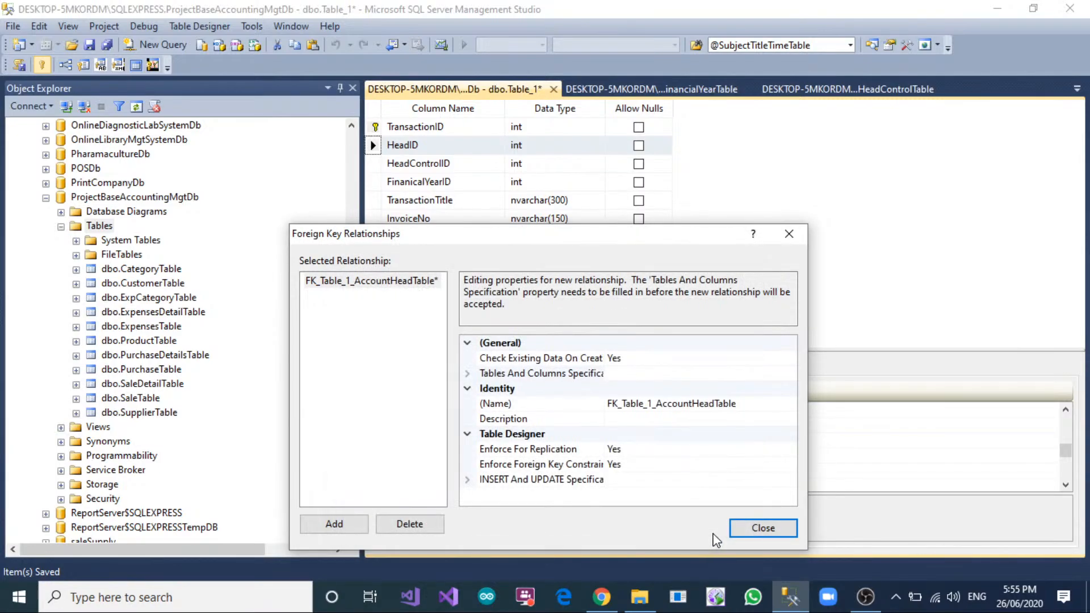
click(754, 531)
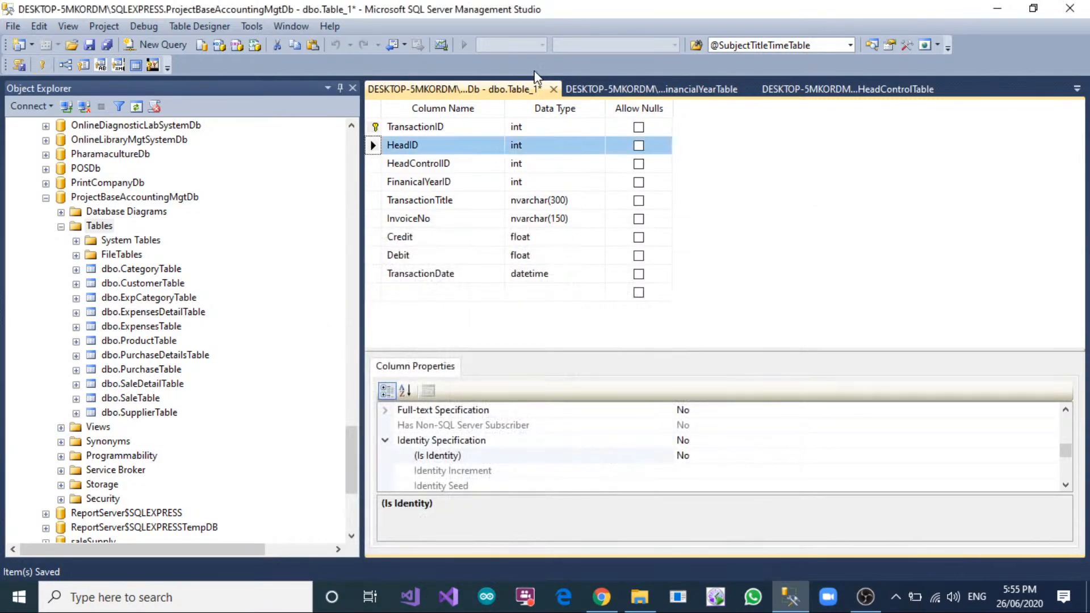
Add a second foreign key relationship linking the transaction table's HeadControlID column to HeadControlID in HeadControlTable.
right_click(378, 165)
click(412, 232)
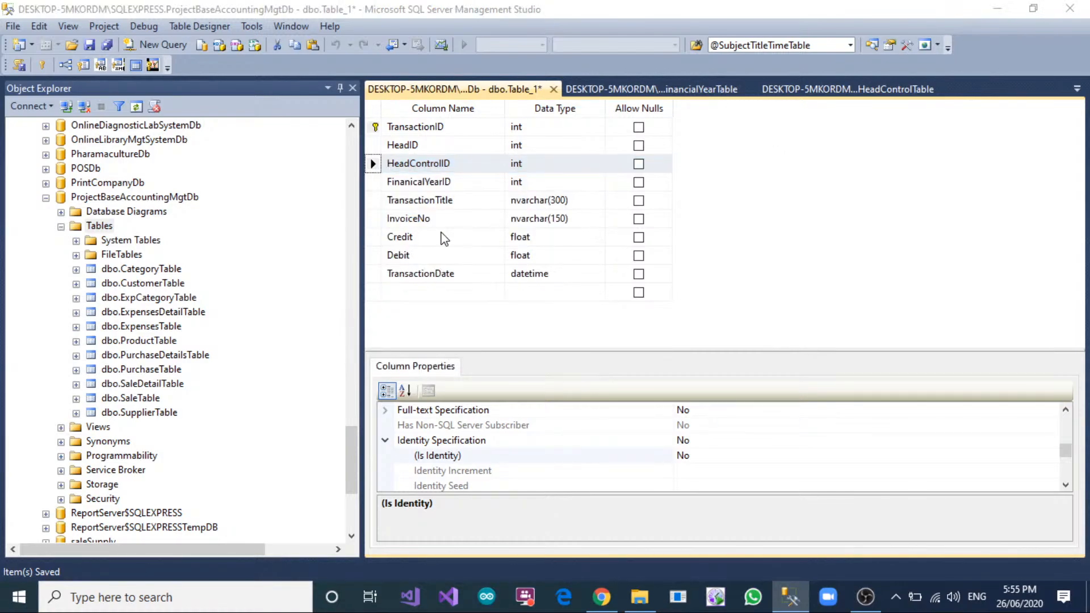
click(335, 427)
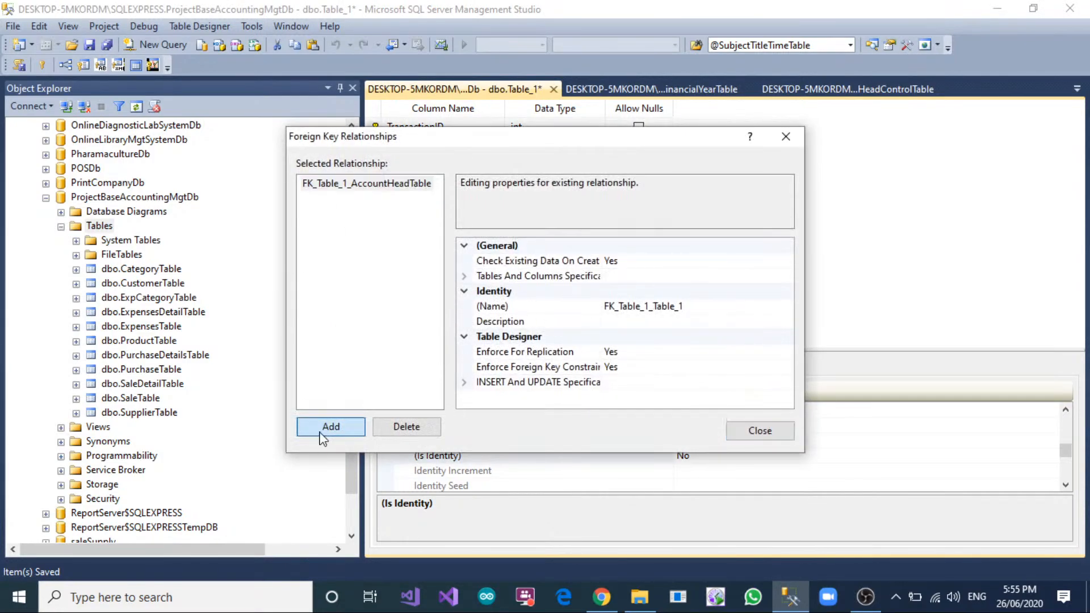
click(769, 276)
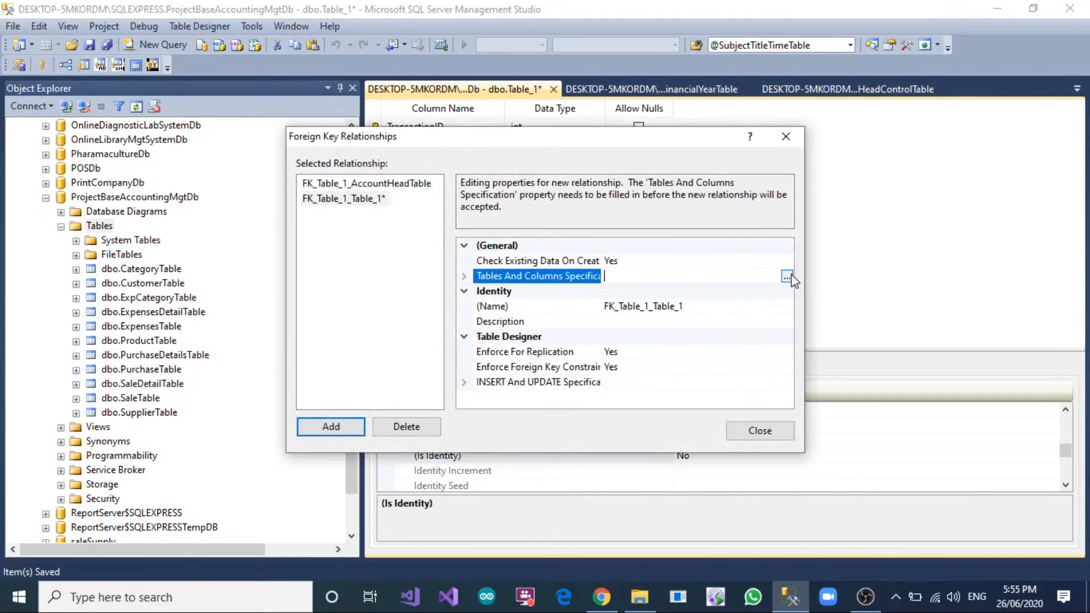
click(786, 275)
click(455, 237)
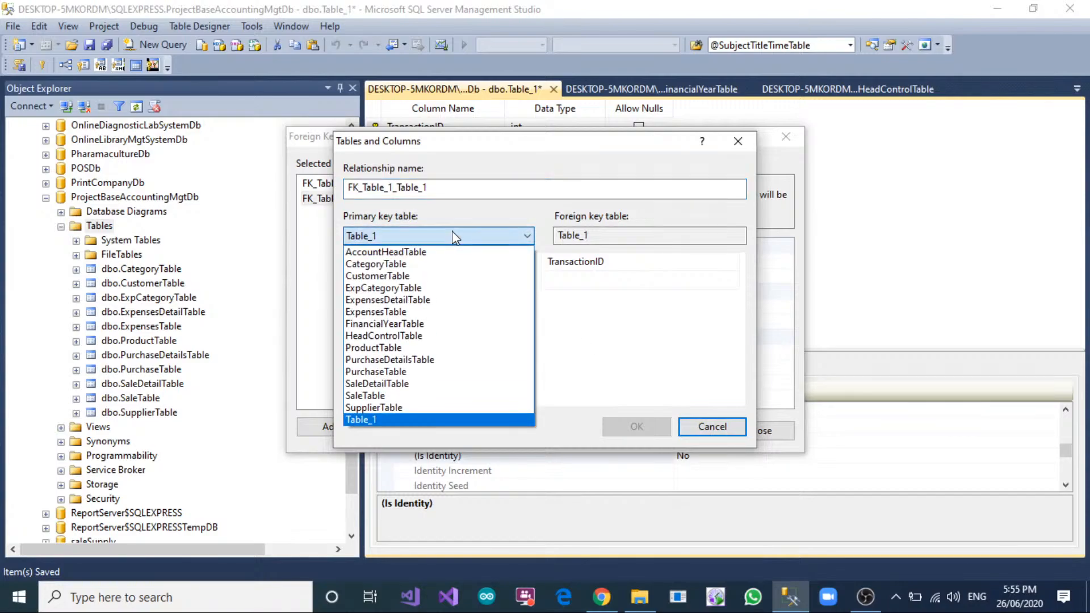
click(427, 336)
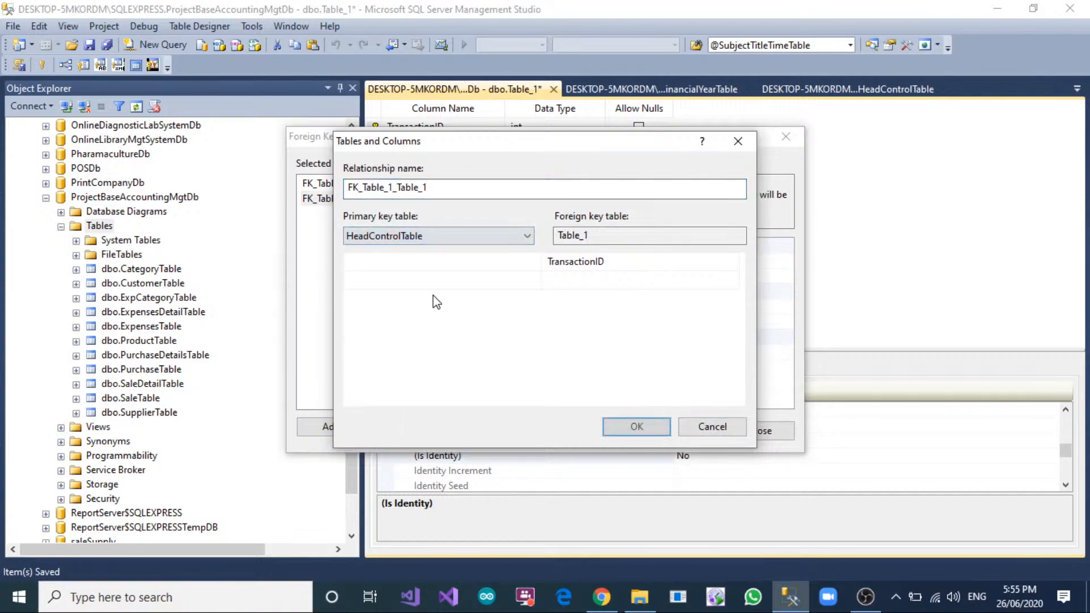
click(504, 262)
click(438, 293)
click(583, 260)
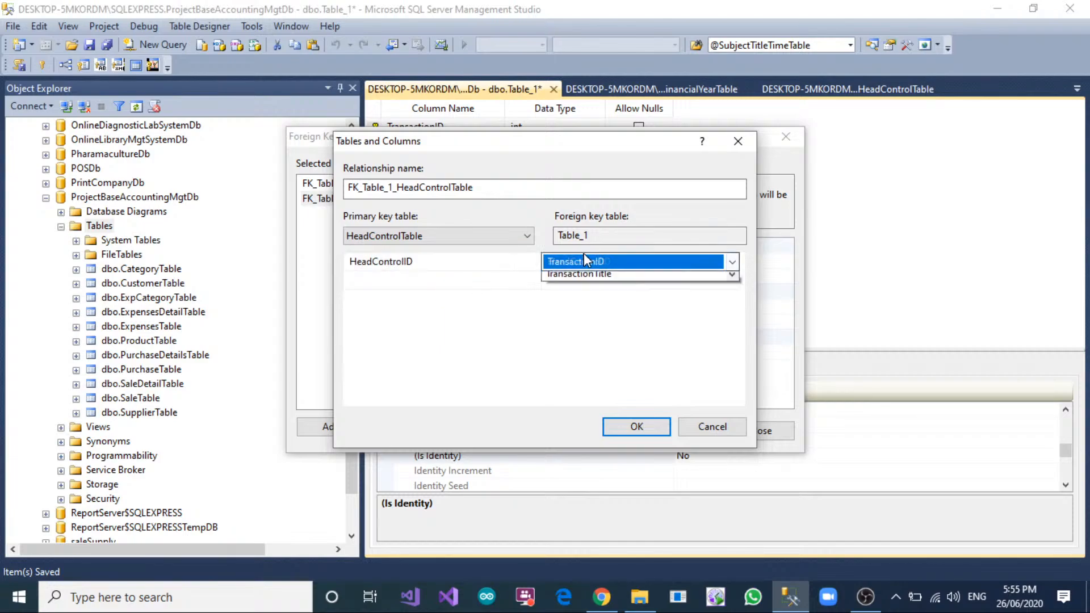
click(602, 308)
click(639, 426)
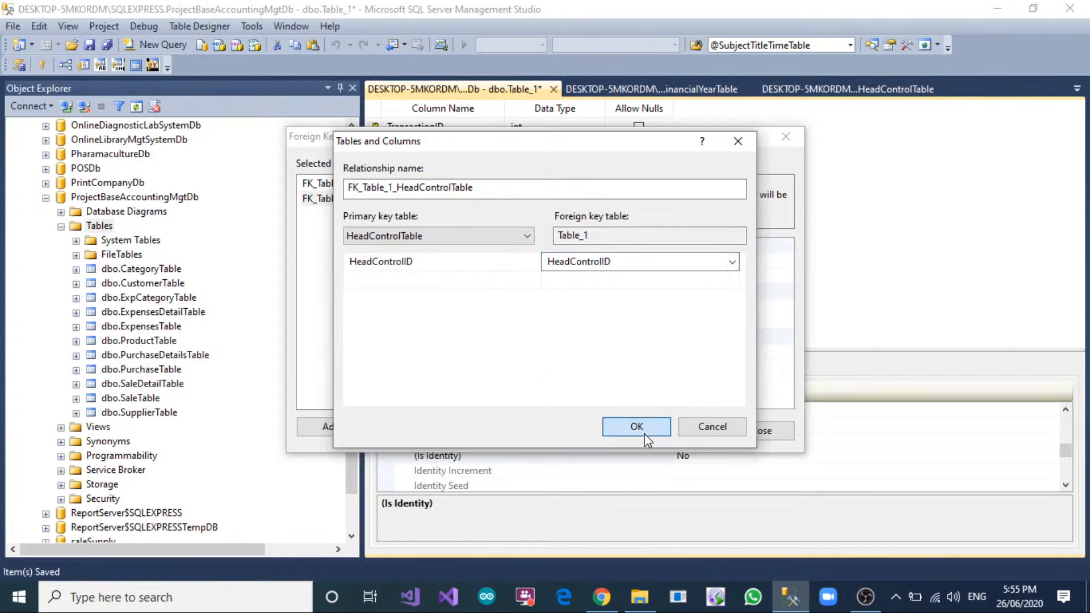
Add a third foreign key relationship linking the transaction table's FinanicalYearID column to FinanicalYearID in FinancialYearTable, and finish editing relationships.
click(331, 426)
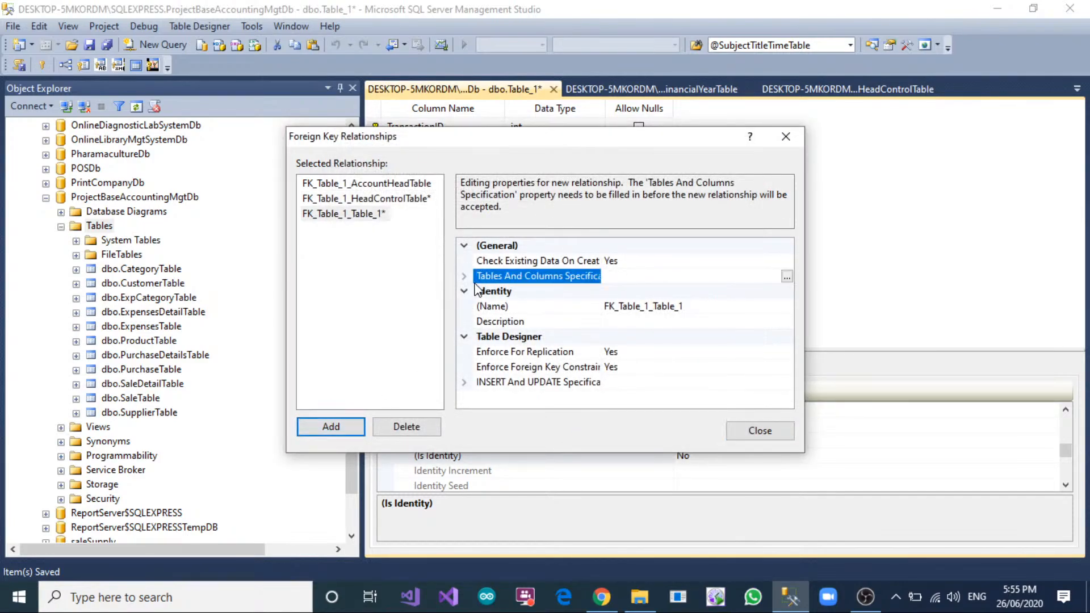
click(787, 276)
click(471, 236)
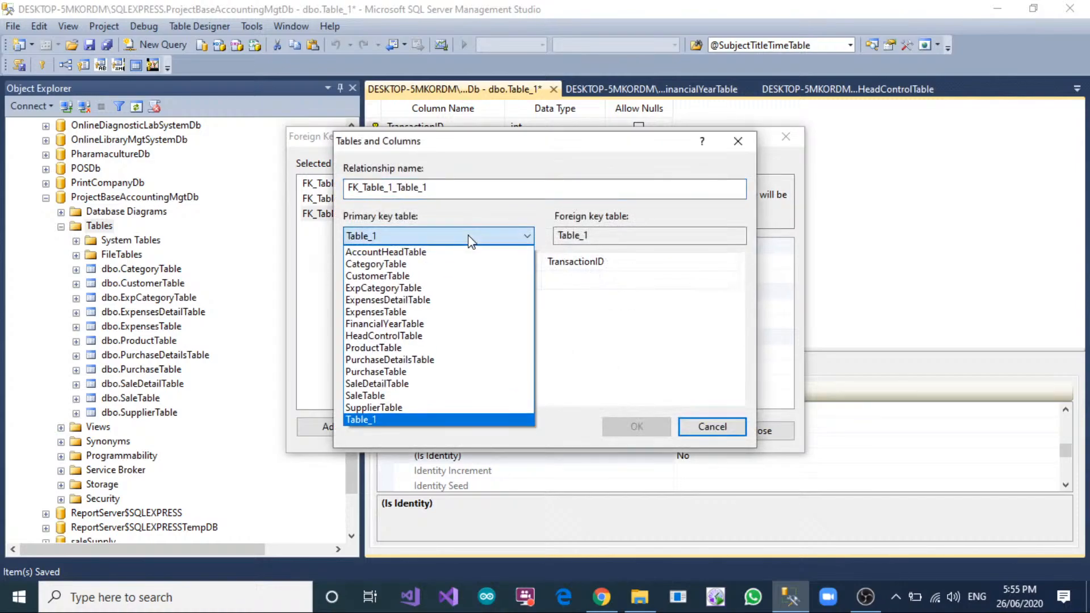
click(445, 323)
click(444, 261)
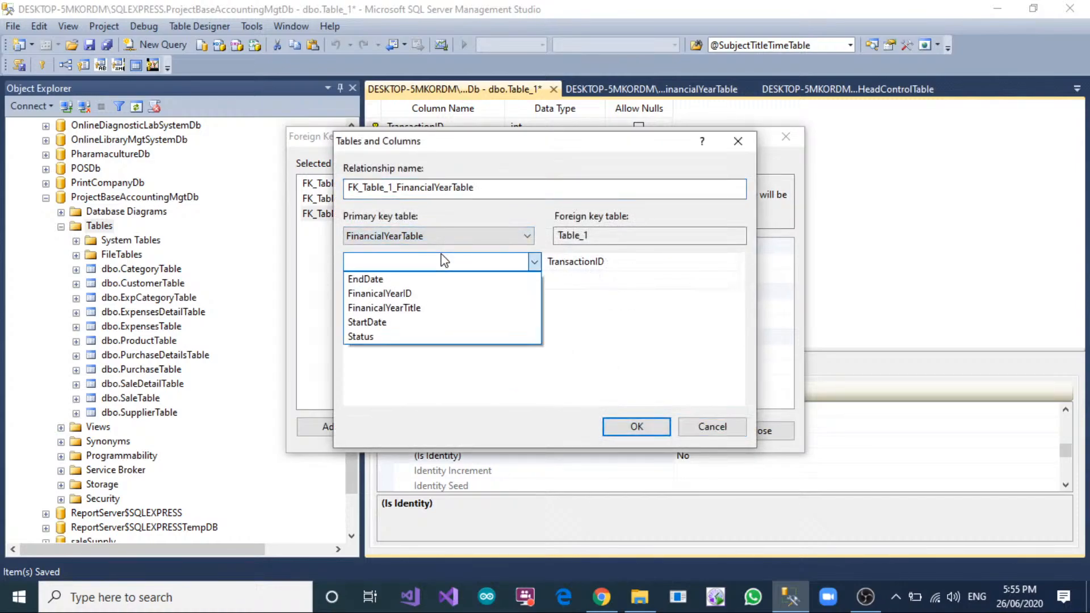
click(445, 294)
click(568, 262)
click(572, 262)
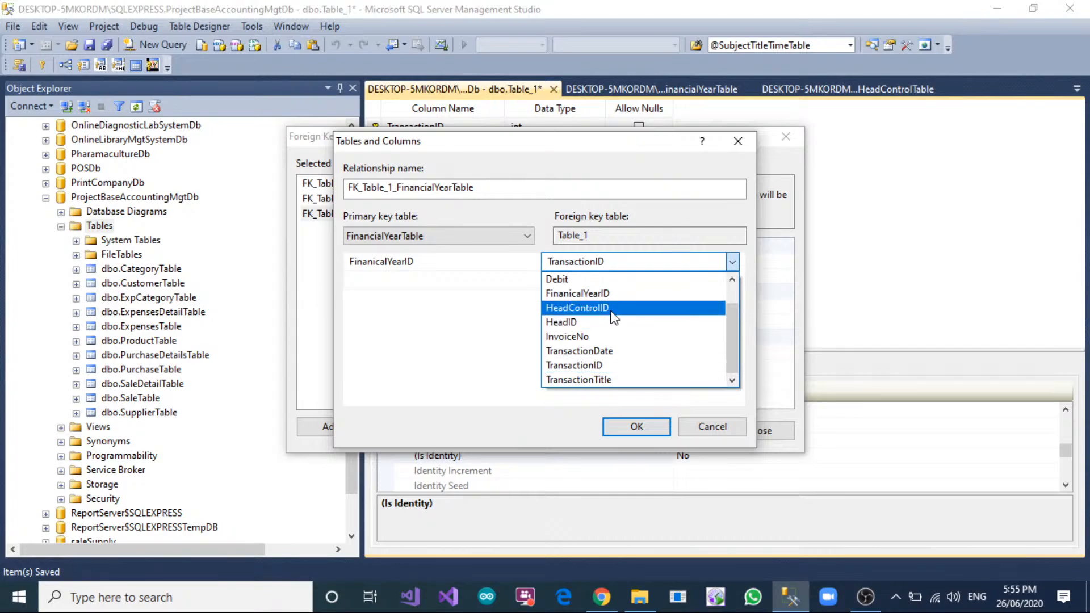
click(578, 293)
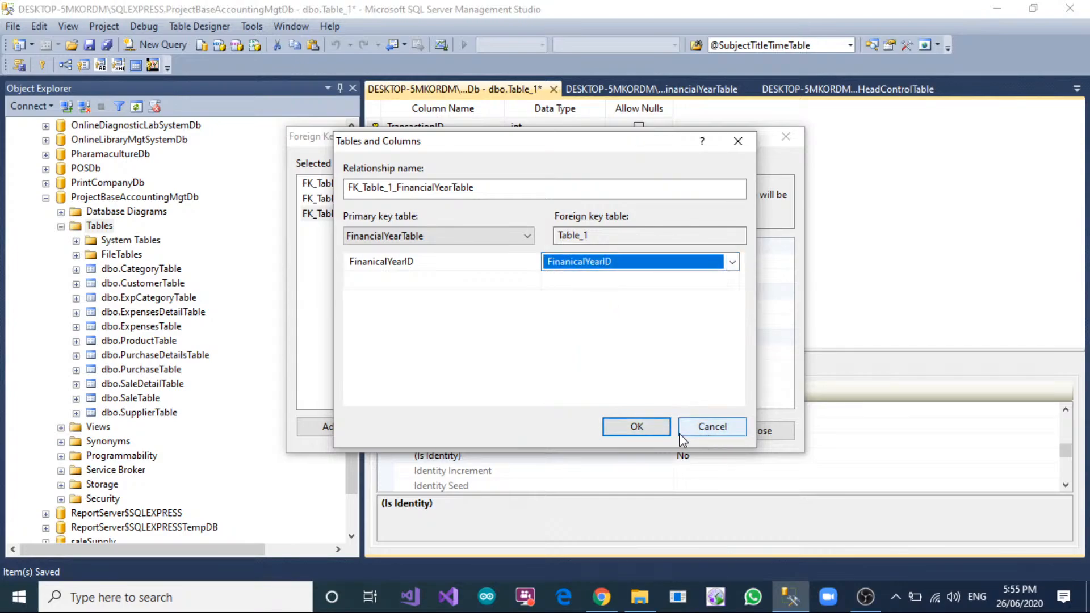
click(707, 431)
click(760, 430)
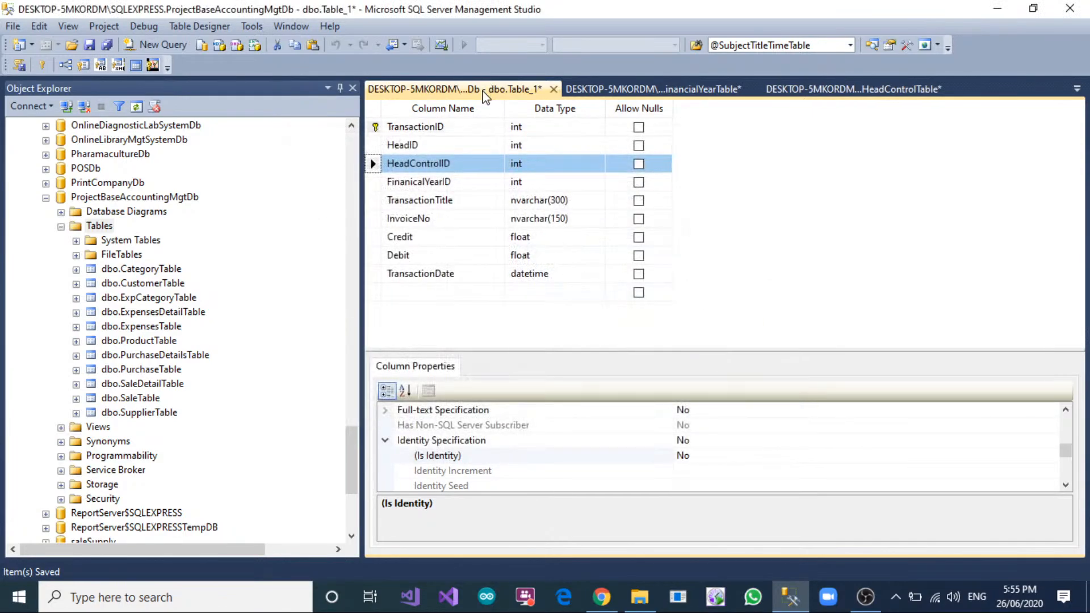
Save the new table as TransactionTable and refresh the table list of ProjectBaseAccountingMgtDb.
right_click(485, 96)
click(507, 101)
text(T)
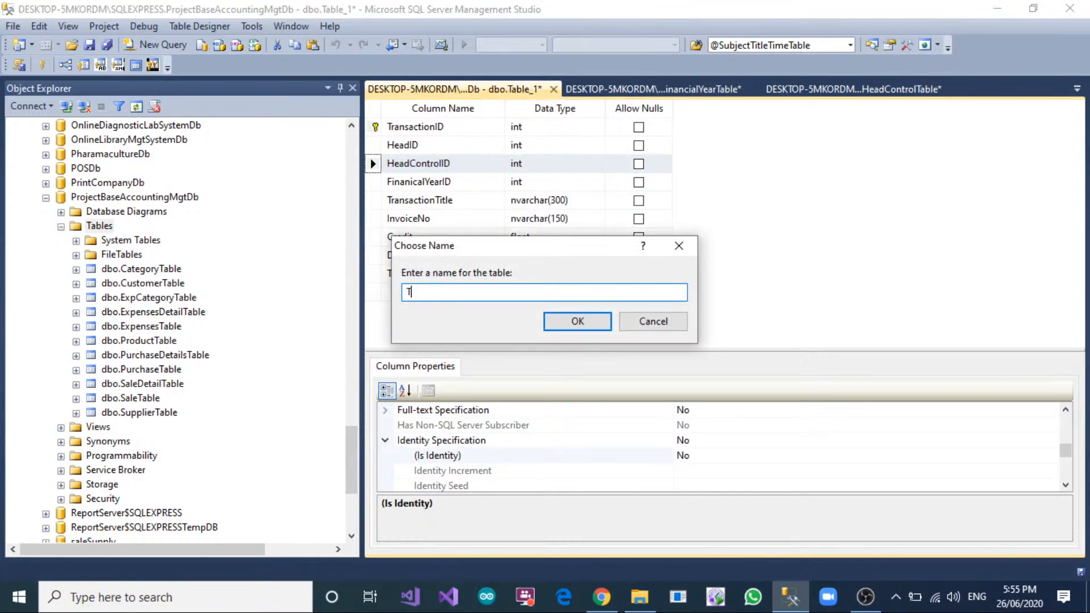
text(ransactionTable)
click(557, 318)
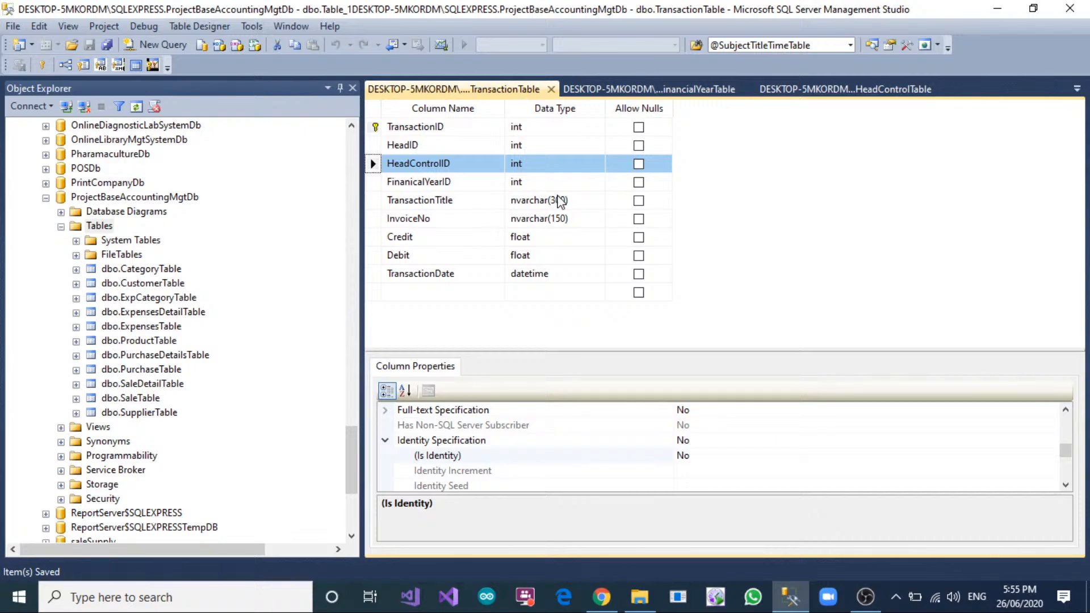
right_click(96, 227)
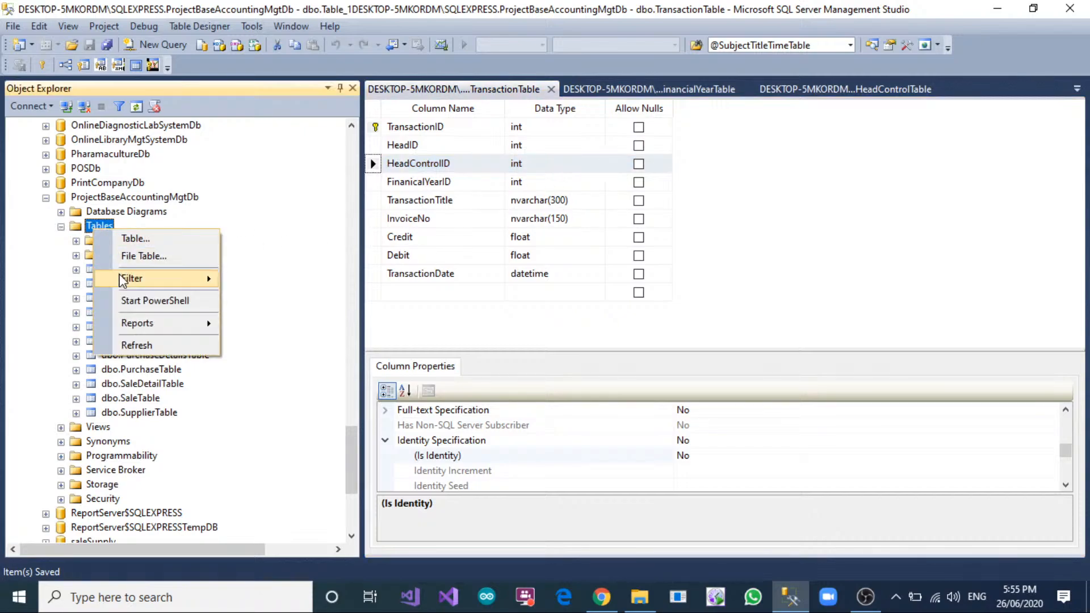
click(136, 343)
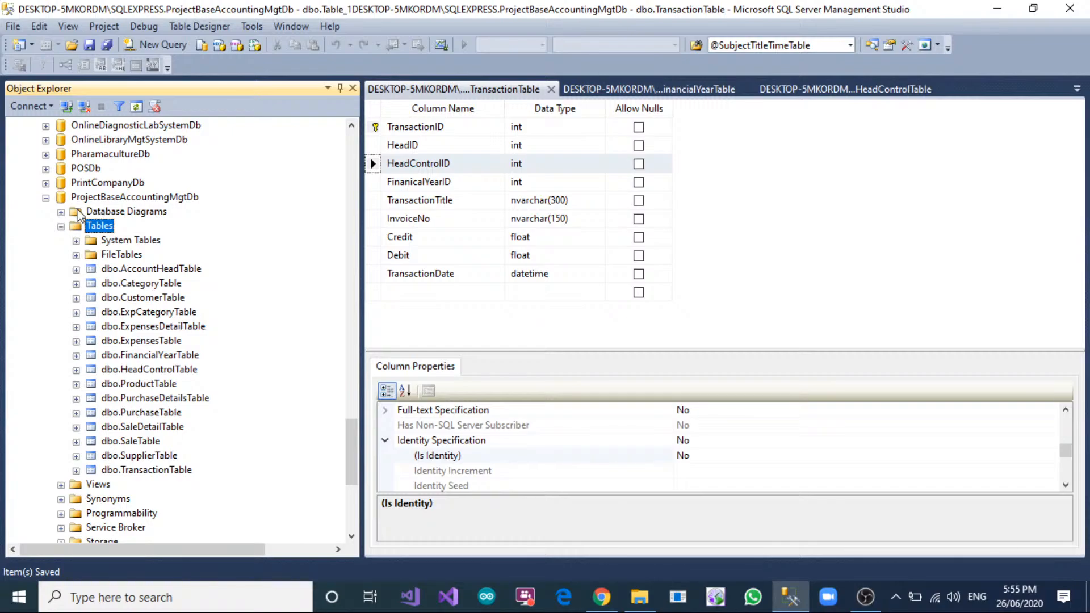
Create a new database diagram for ProjectBaseAccountingMgtDb, including the required support objects, and add all of its tables.
right_click(97, 214)
click(142, 215)
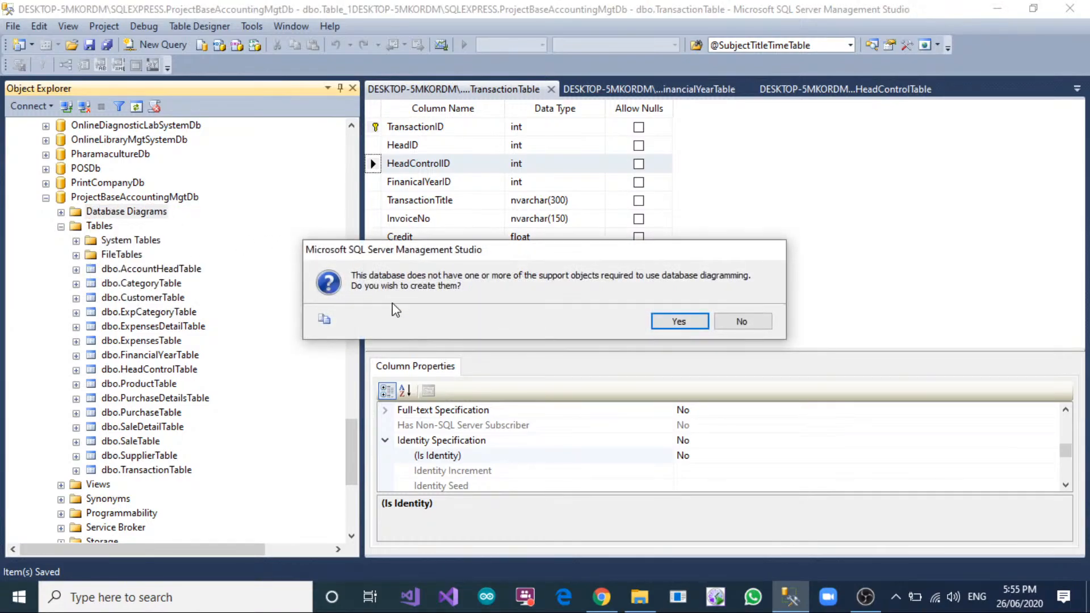
click(676, 321)
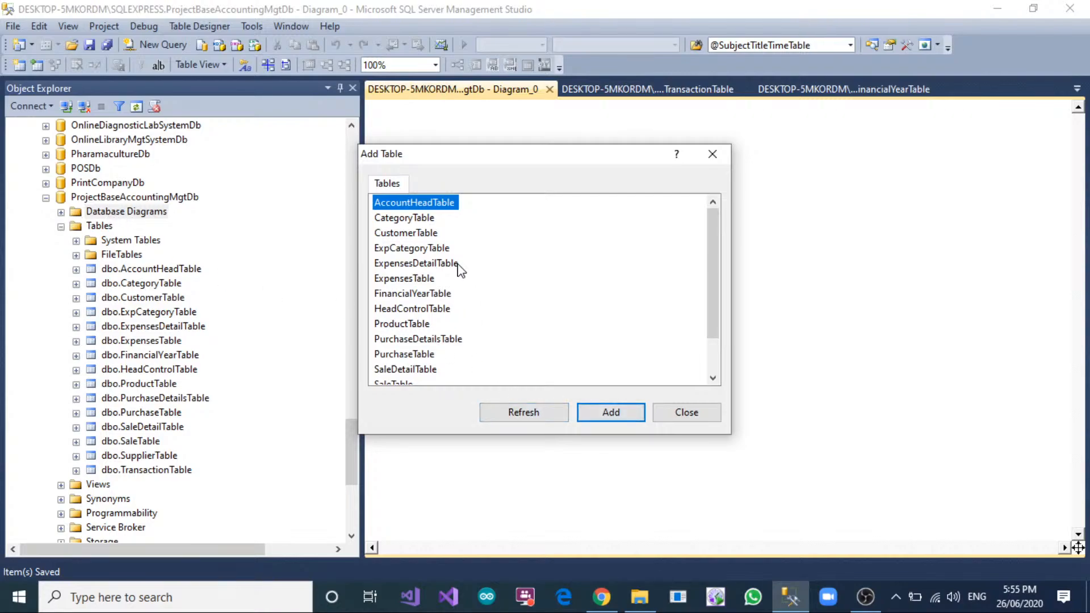
scroll(446, 247, down, 1)
drag(456, 375, 360, 132)
click(606, 419)
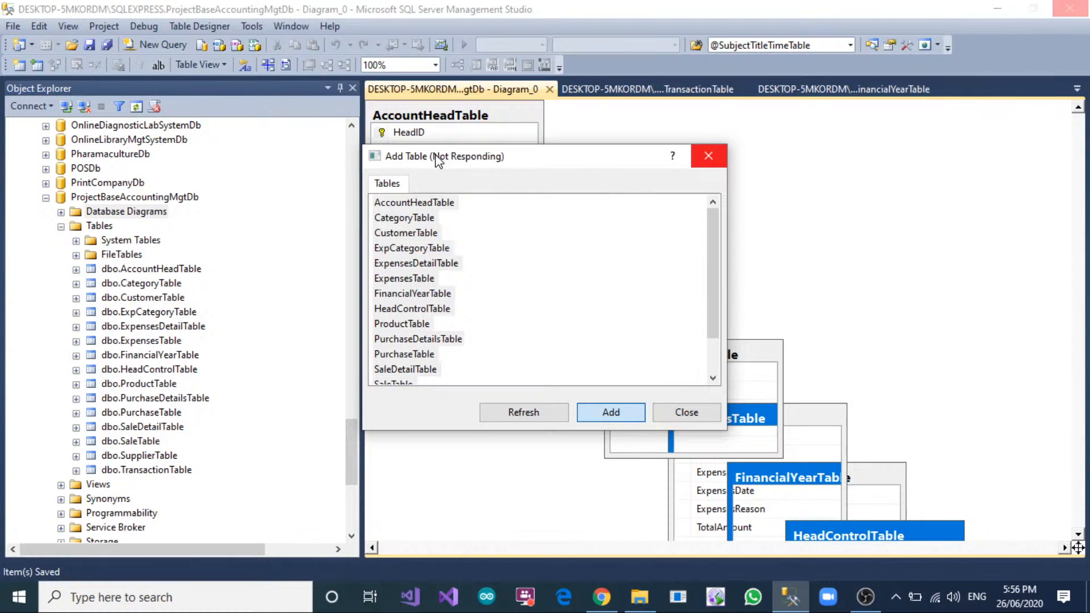
click(705, 416)
Arrange the diagram's tables automatically and move ExpensesTable into the free space above PurchaseTable and PurchaseDetailsTable.
right_click(658, 191)
click(568, 219)
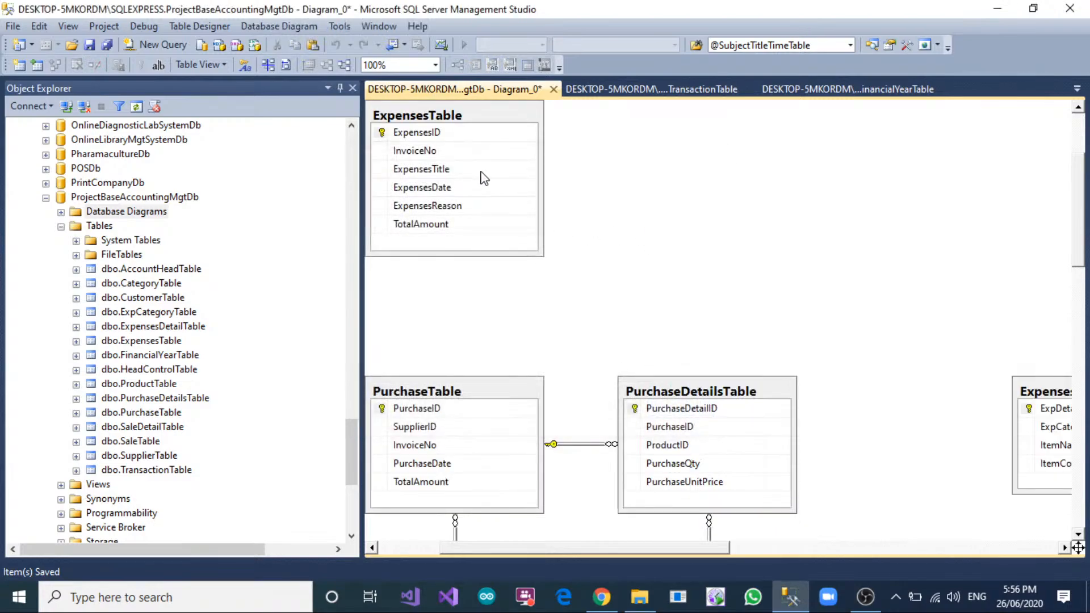
drag(438, 111, 584, 193)
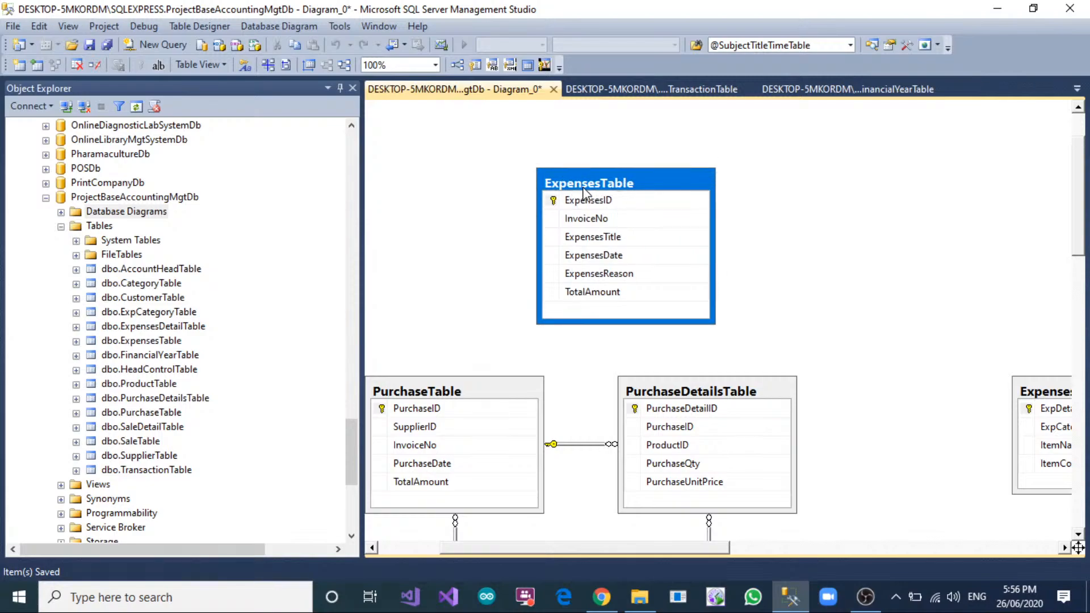
Examine the ExpensesTable columns and the relationship lines between all tables across the diagram.
click(633, 201)
click(585, 239)
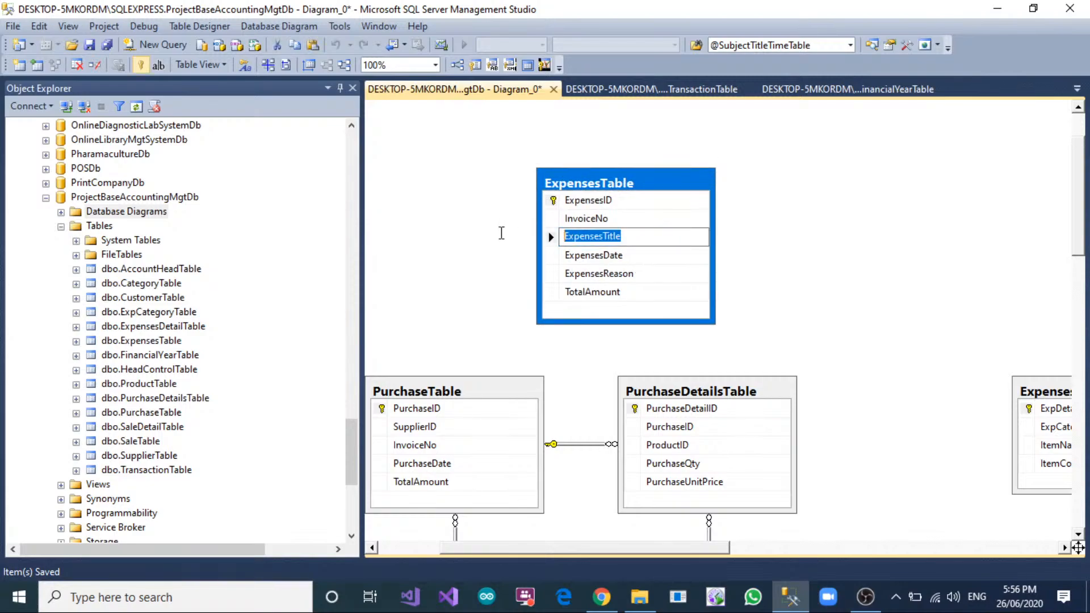
click(639, 275)
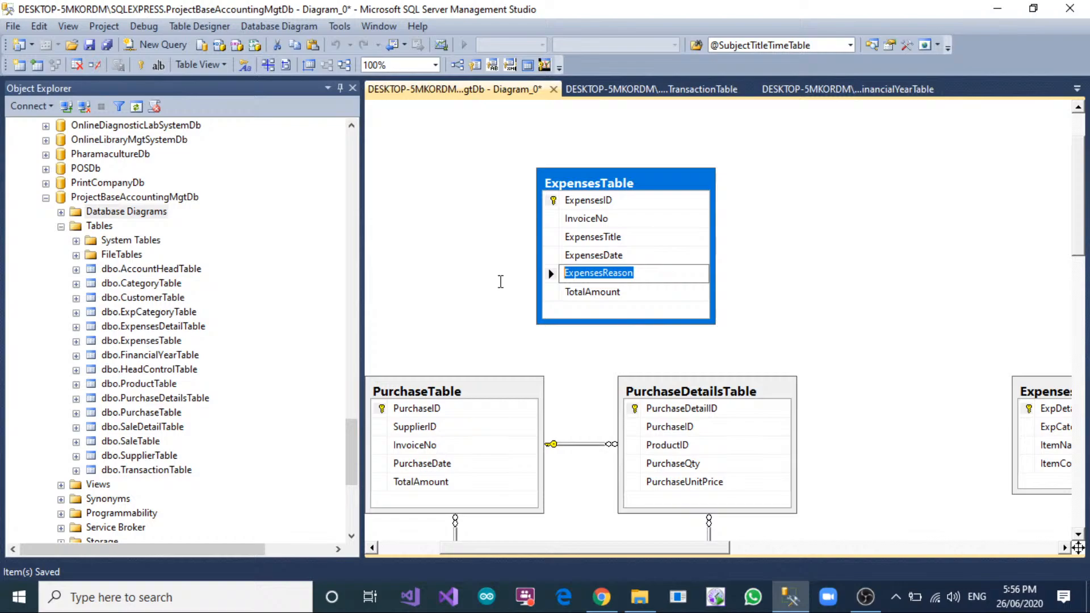
click(629, 258)
click(635, 236)
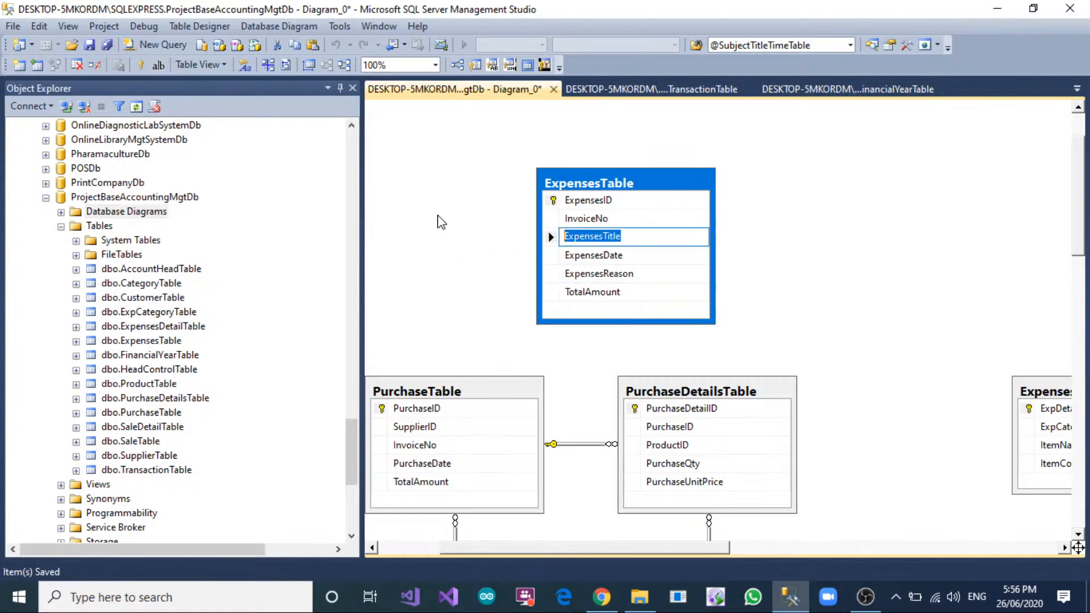
click(441, 221)
click(549, 203)
scroll(836, 293, down, 5)
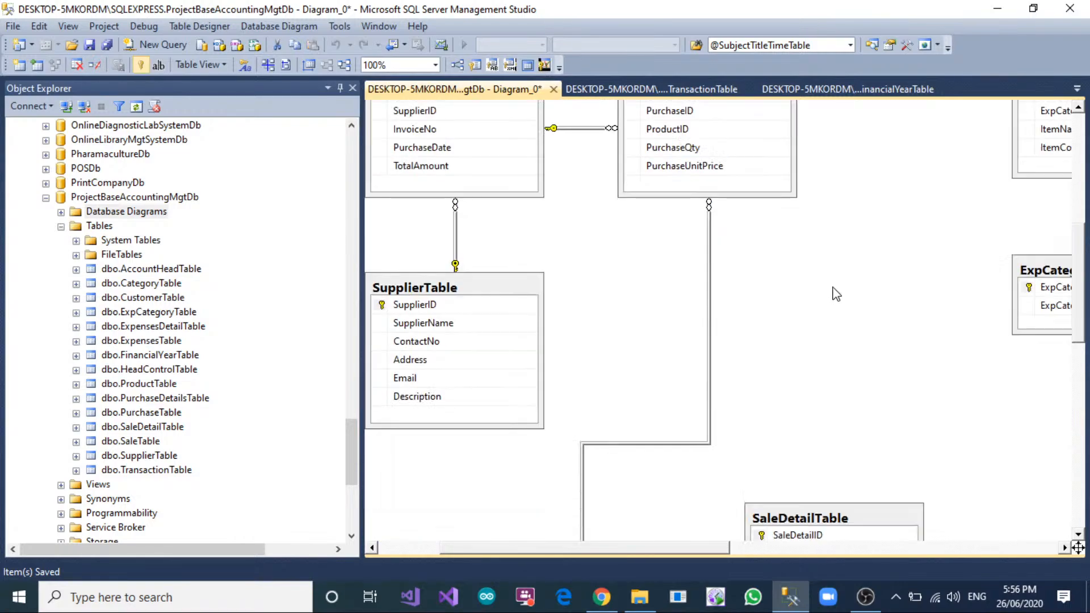
scroll(833, 298, down, 6)
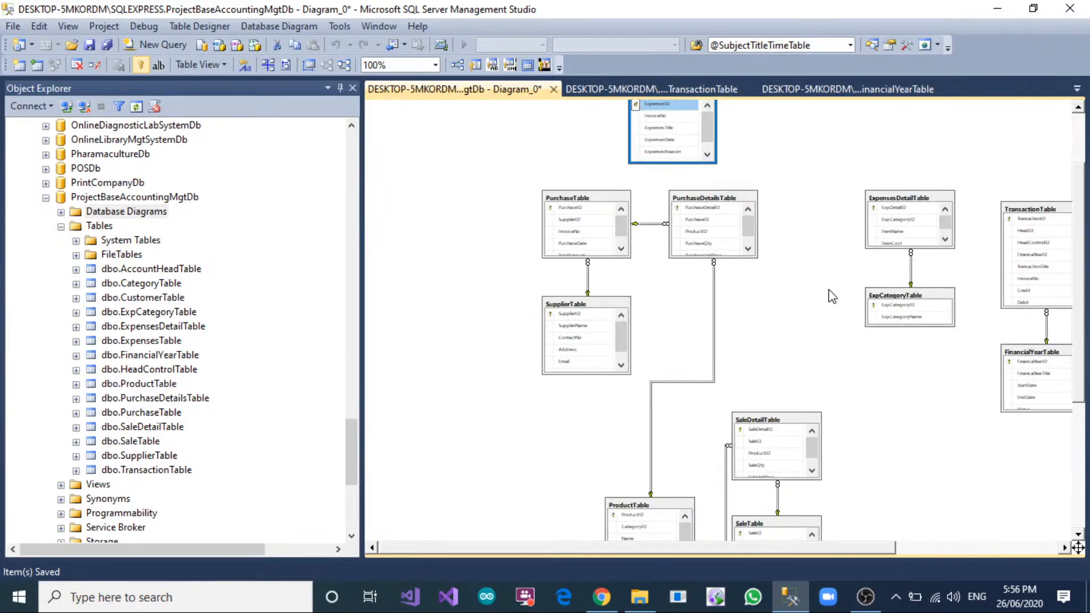
scroll(832, 298, up, 3)
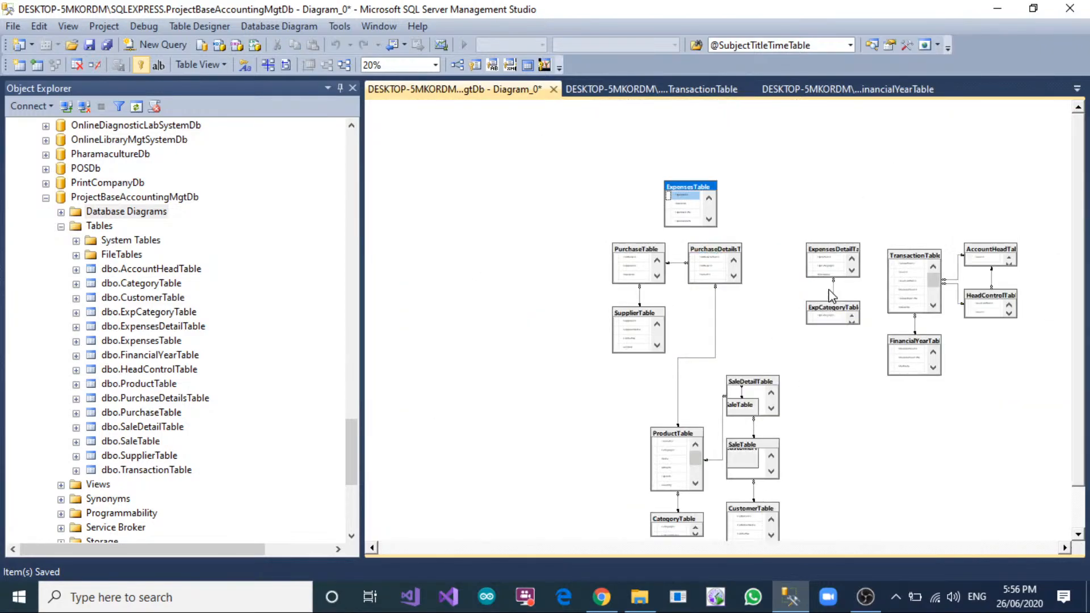
Enlarge the ExpCategoryTable and ExpensesDetailTable boxes downward in the diagram.
click(828, 312)
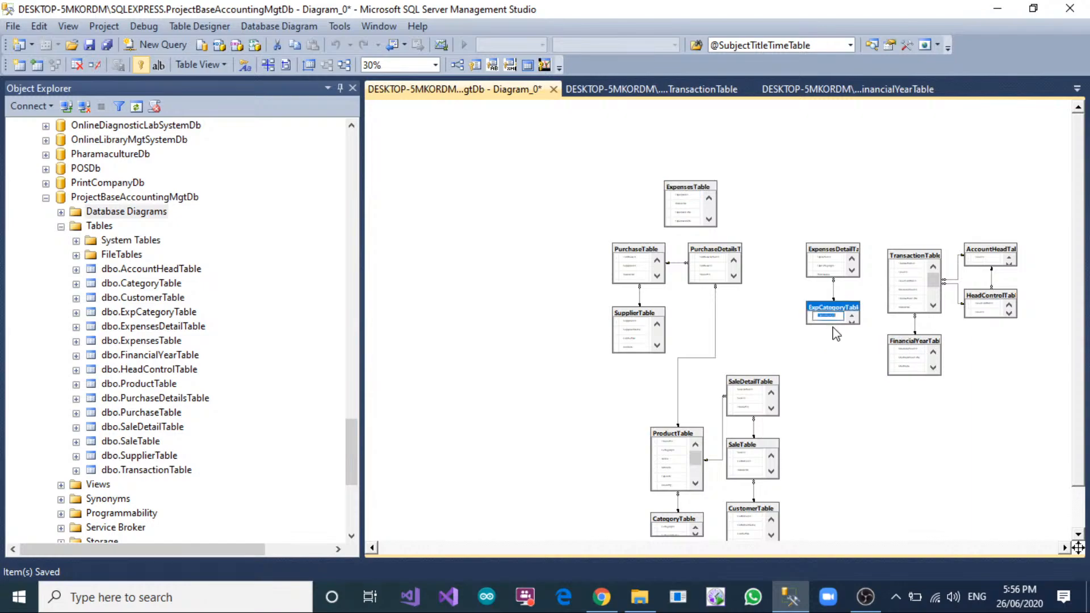
click(837, 326)
drag(837, 325, 844, 375)
scroll(839, 348, up, 2)
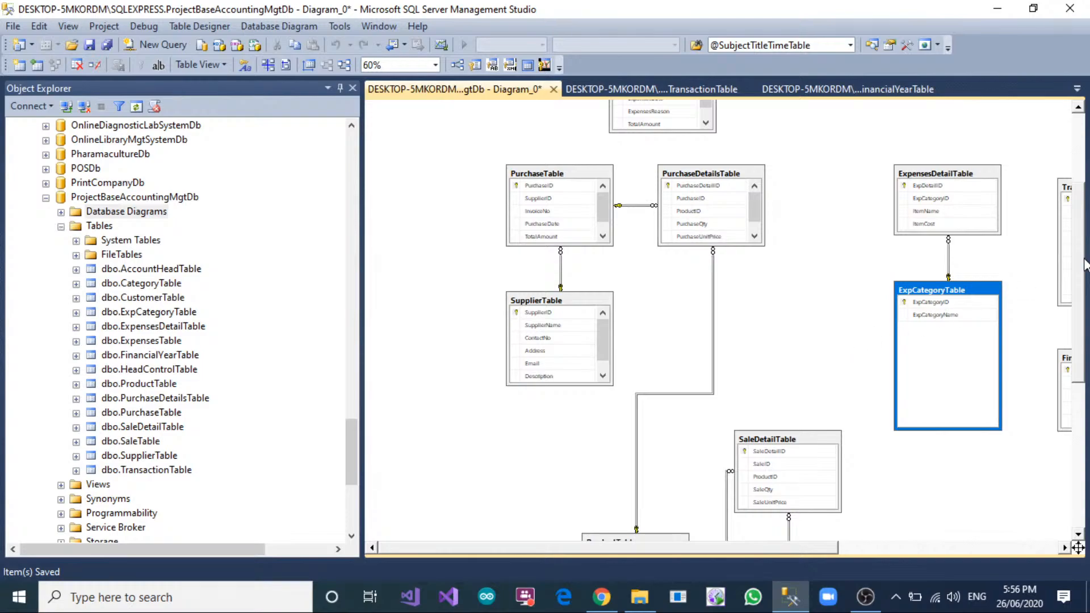
scroll(1081, 250, up, 3)
click(957, 318)
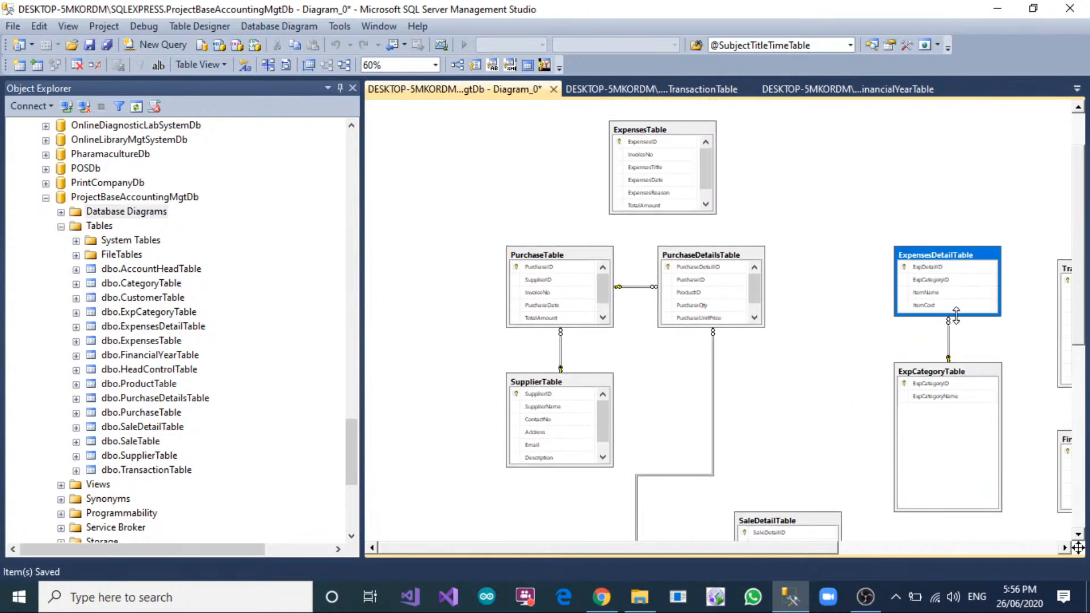
drag(956, 315, 963, 337)
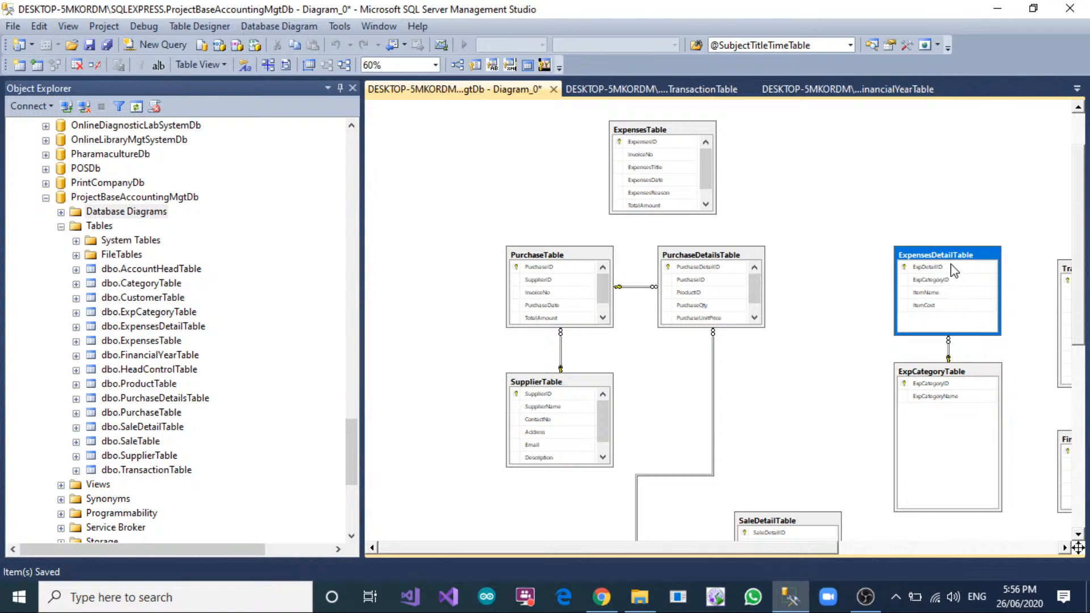
Open the design of ExpensesDetailTable and add an ExpensesID column of type int that does not allow nulls.
click(657, 142)
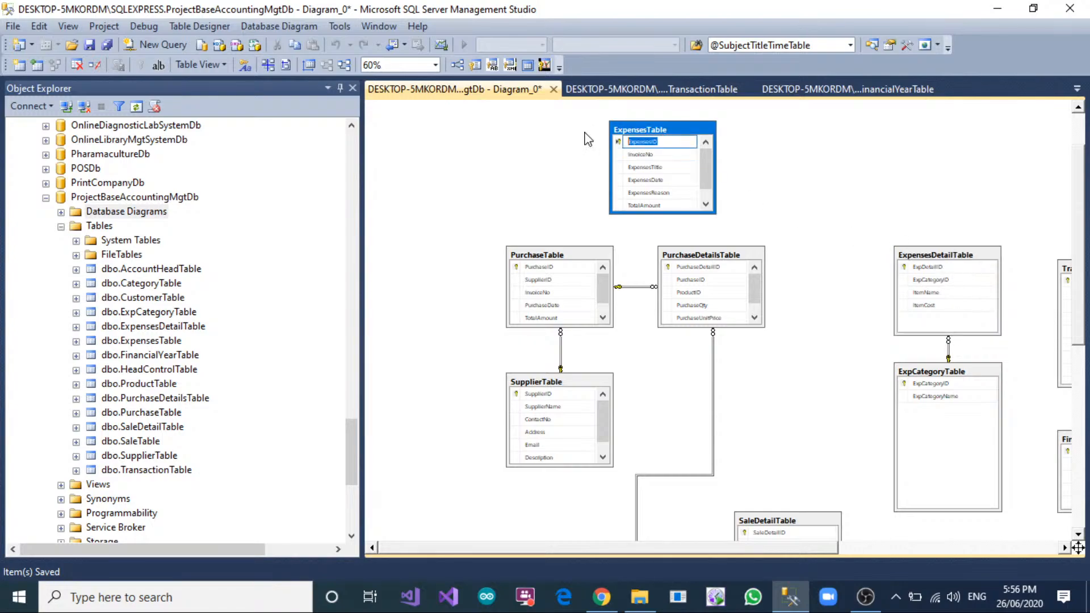
click(561, 177)
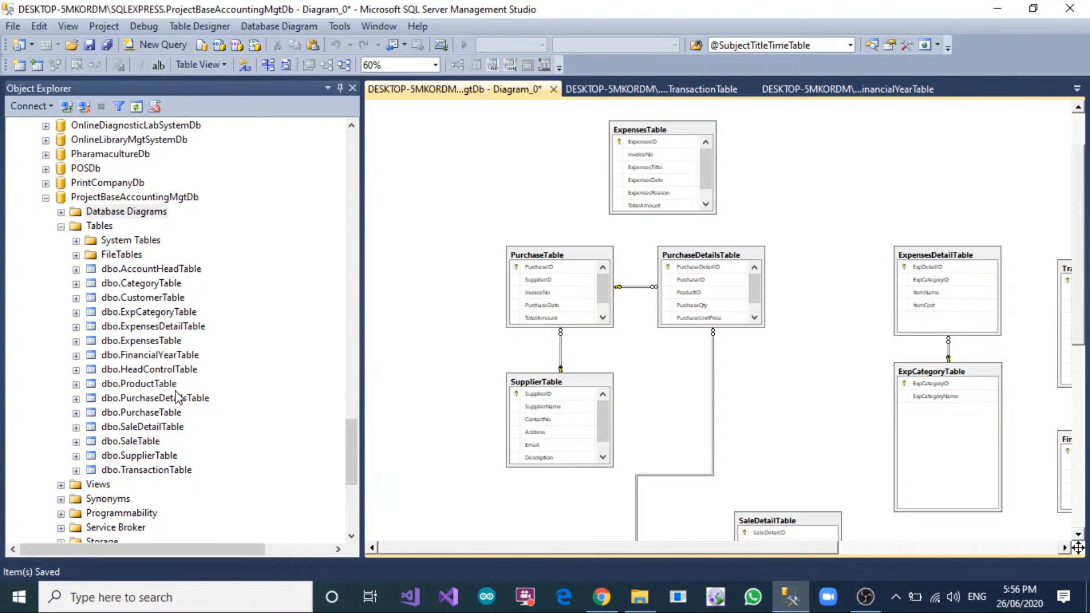
right_click(162, 326)
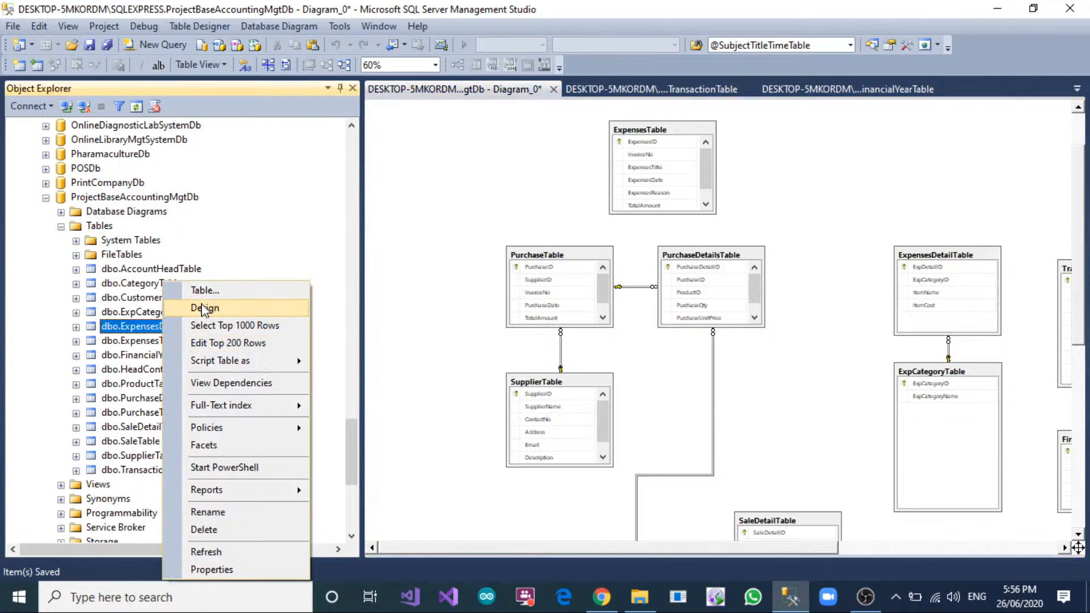
click(204, 310)
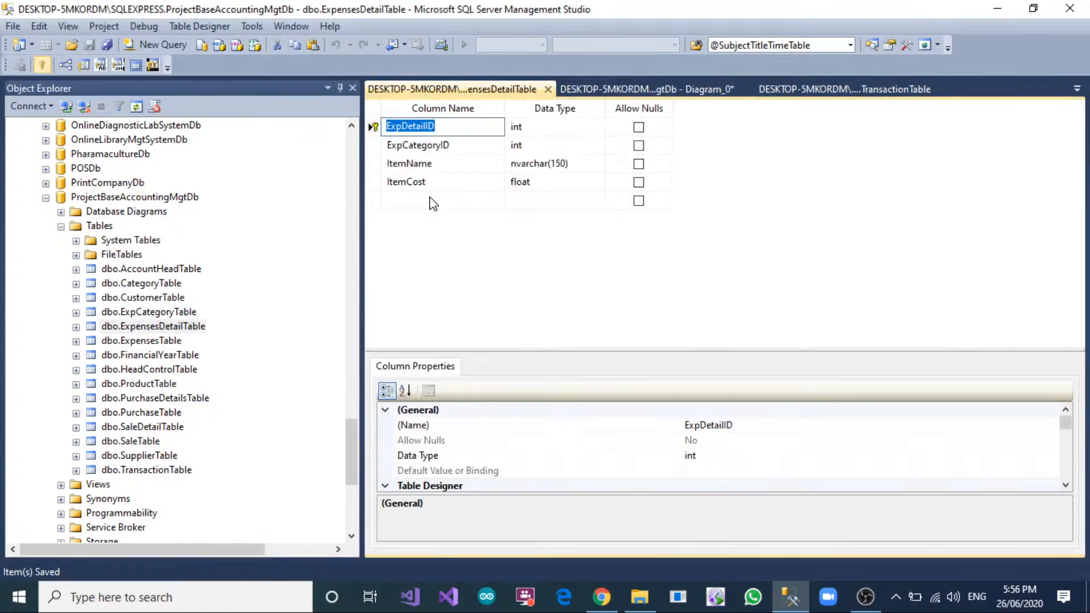
click(433, 204)
text(ExpensesID)
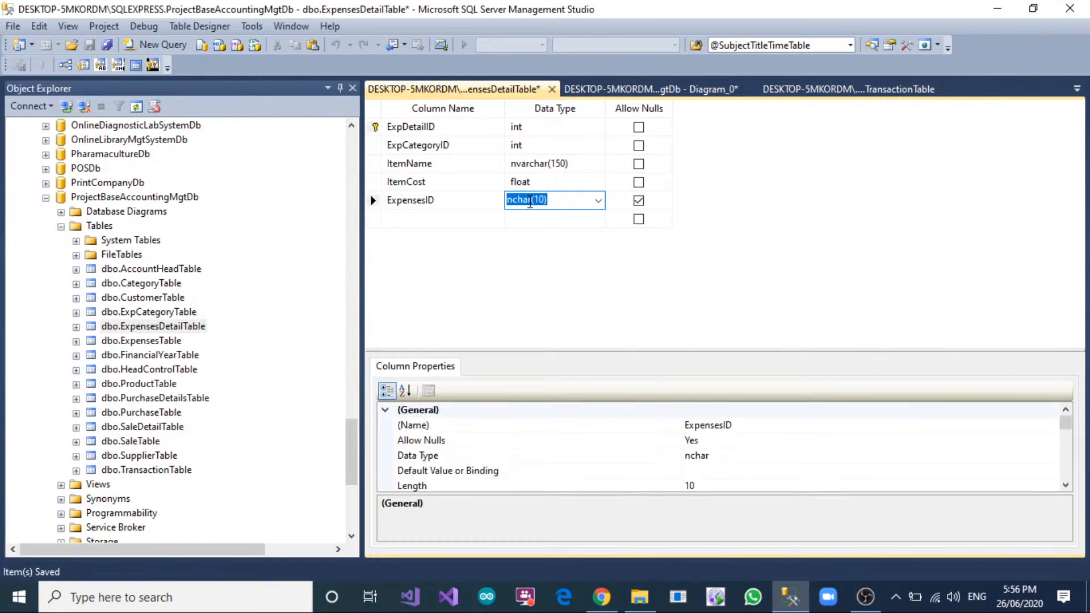
text(itn)
key(Tab)
key(space)
text(int)
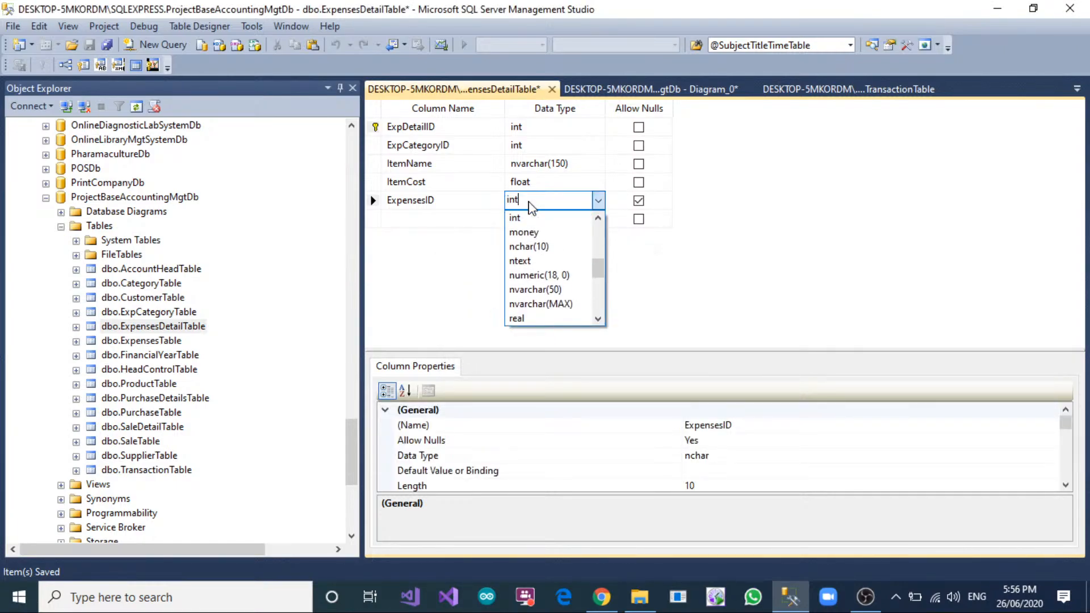
key(Tab)
key(space)
key(Tab)
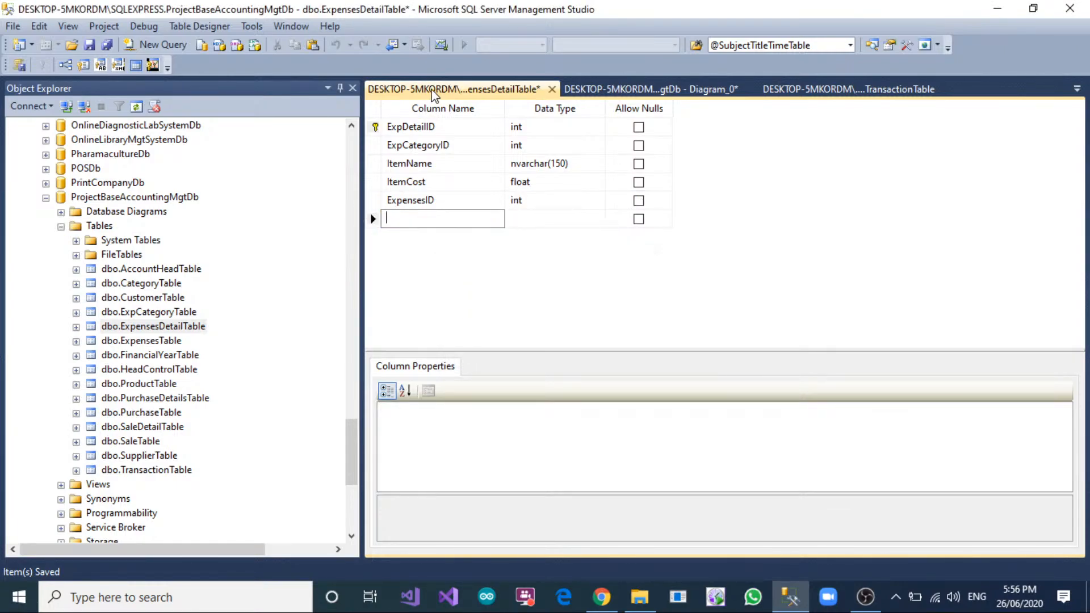
Save the ExpensesDetailTable design and return to the database diagram.
right_click(433, 91)
click(460, 102)
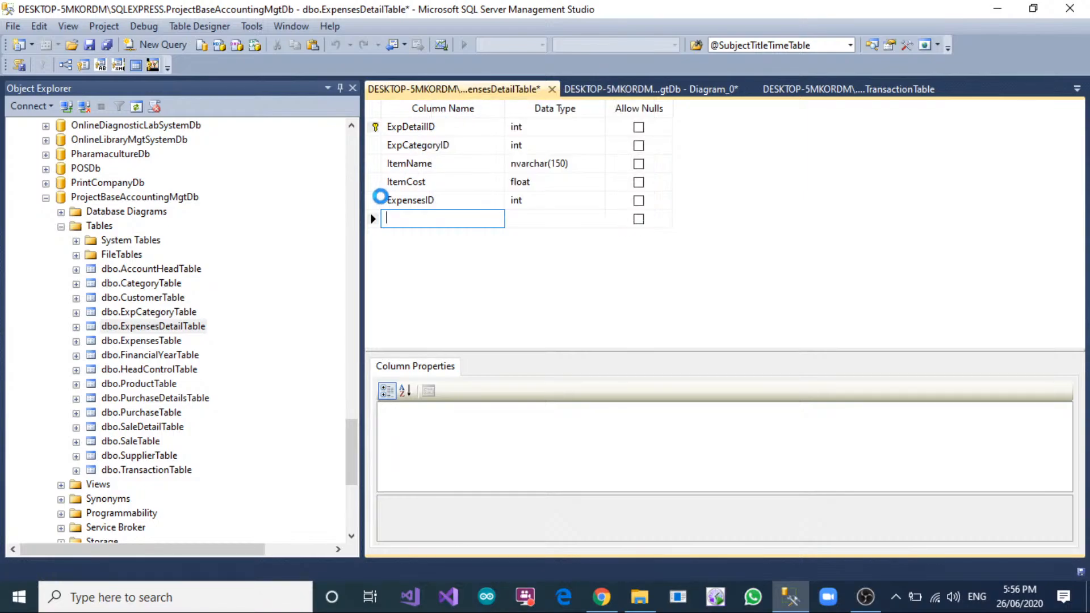
click(714, 91)
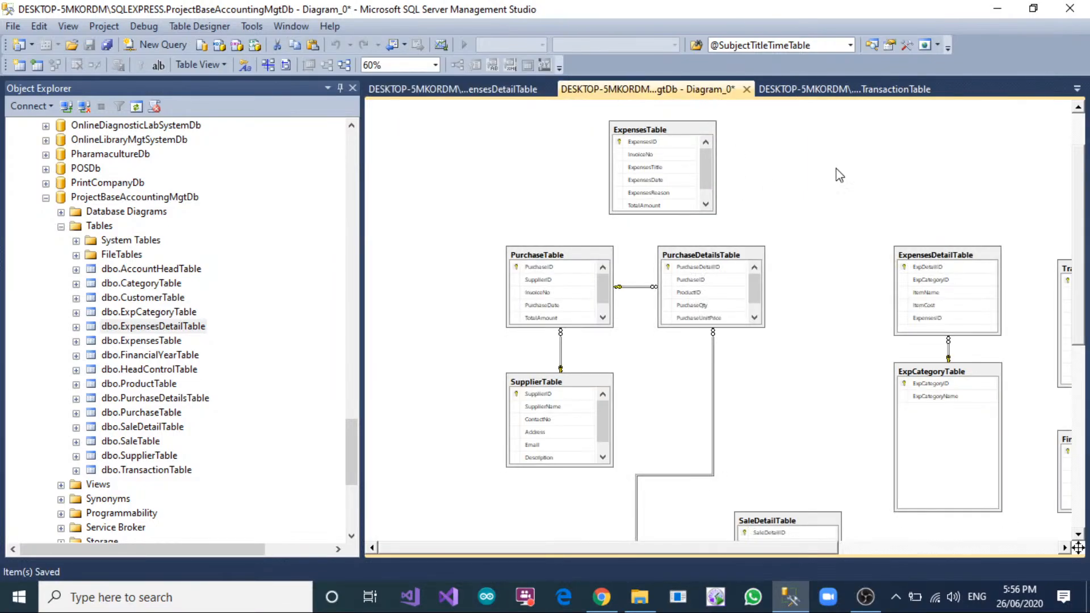
Create a foreign key relationship from ExpensesID in ExpensesTable to ExpensesID in ExpensesDetailTable, accepting the default settings.
click(620, 143)
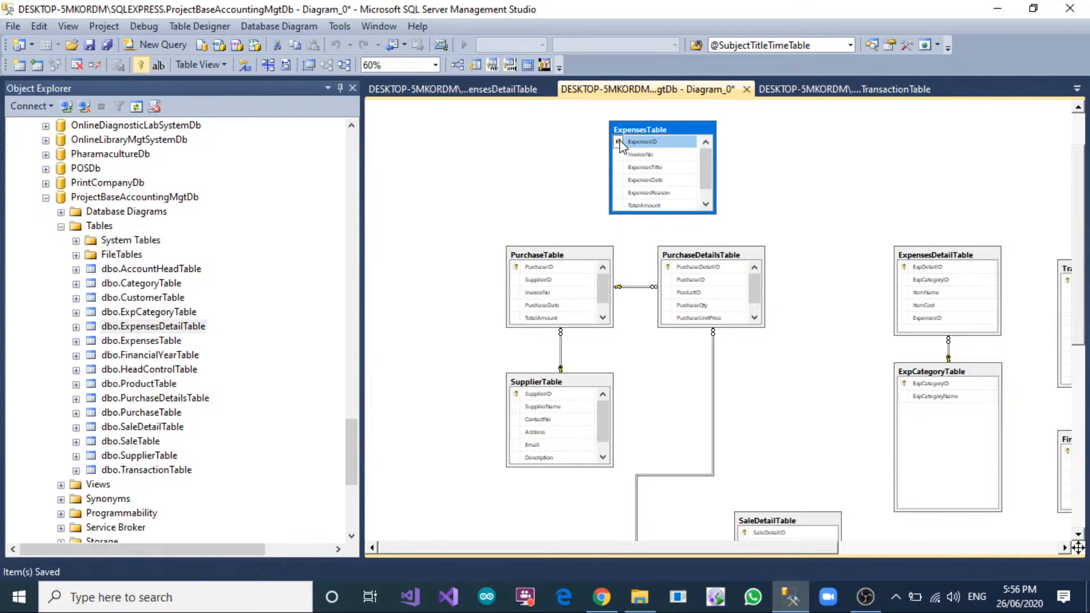
drag(622, 146, 907, 322)
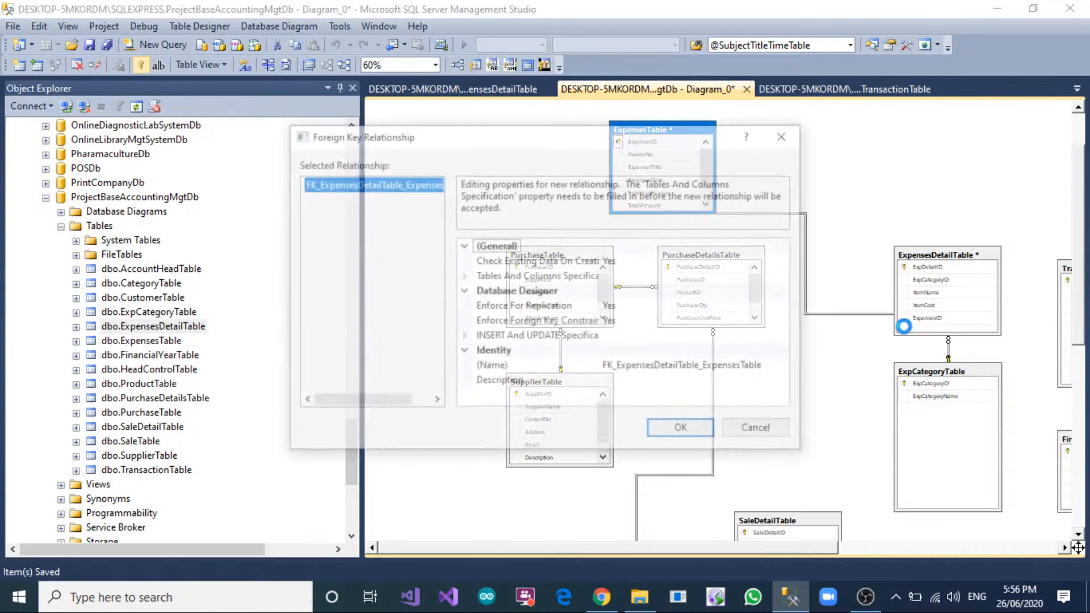
click(637, 426)
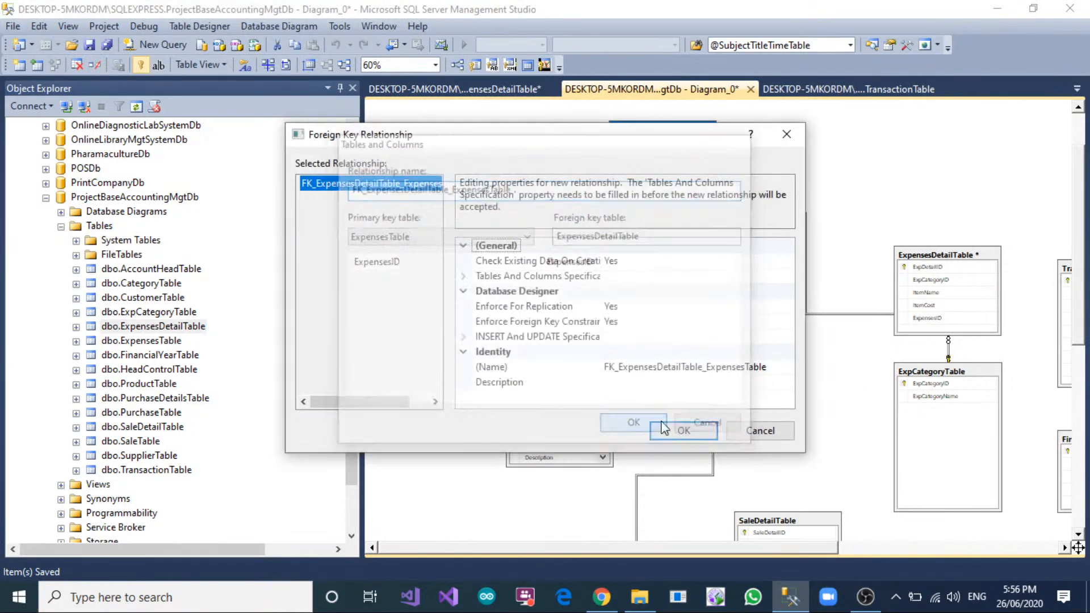
click(690, 430)
Save the database diagram under the name ERD_Diagram.
right_click(627, 90)
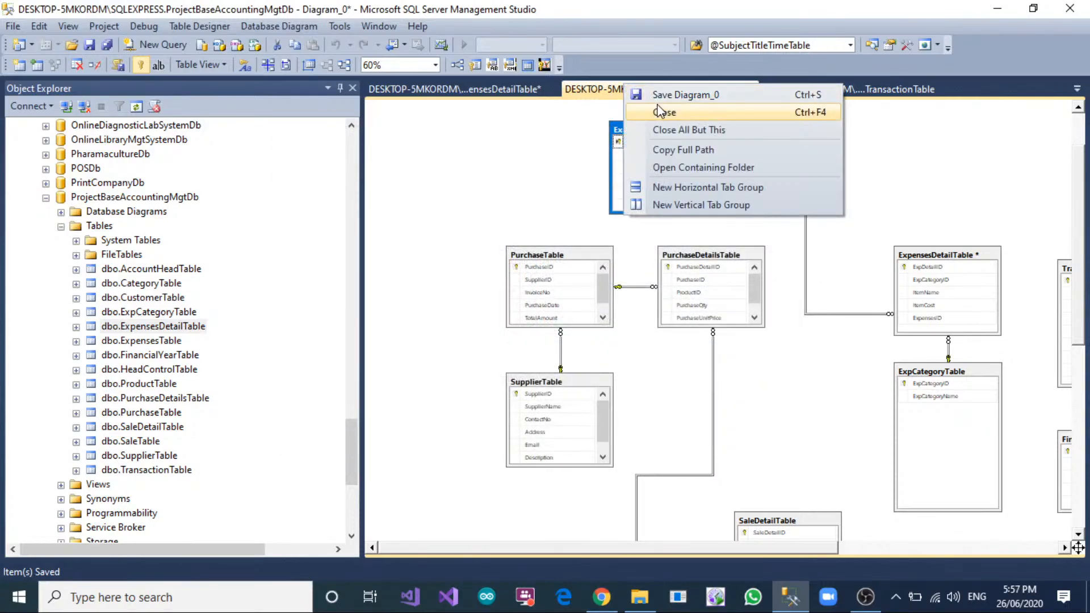
click(664, 110)
click(703, 173)
right_click(692, 95)
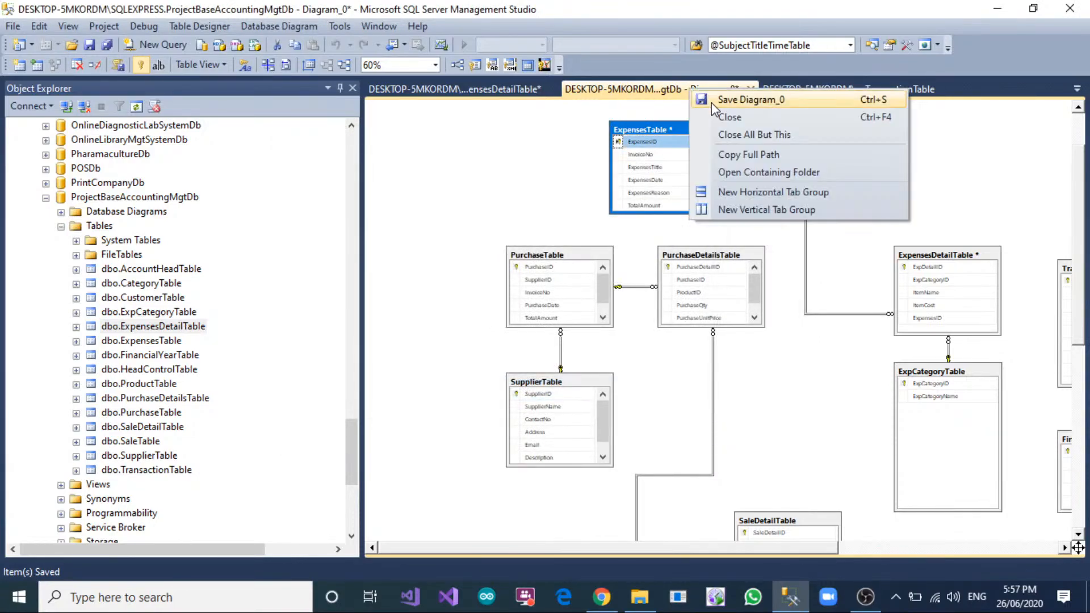
click(712, 102)
text(ERD)
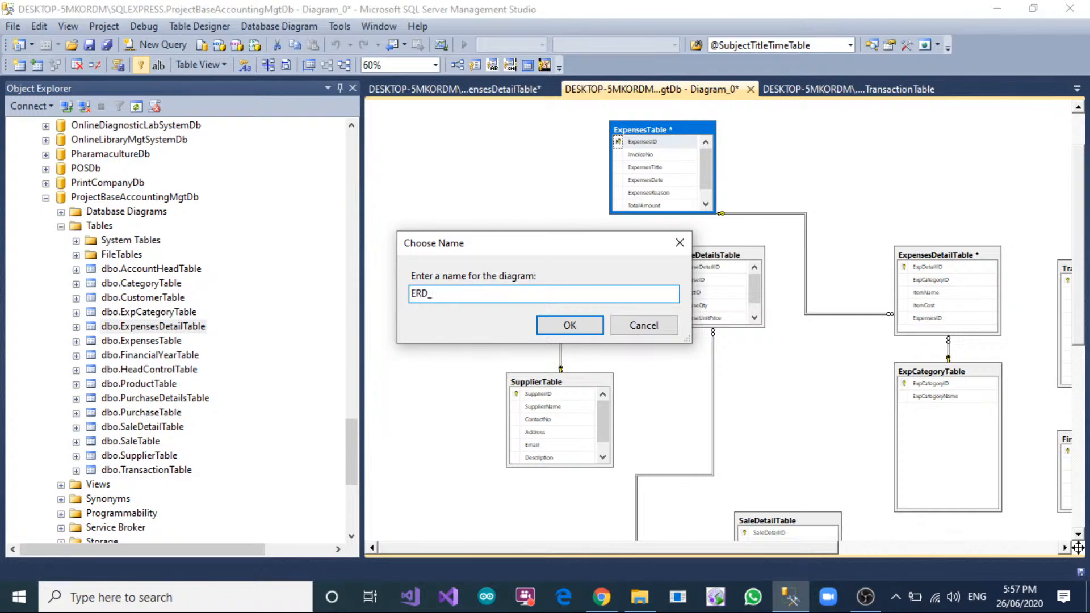
text(_Diagram)
key(Return)
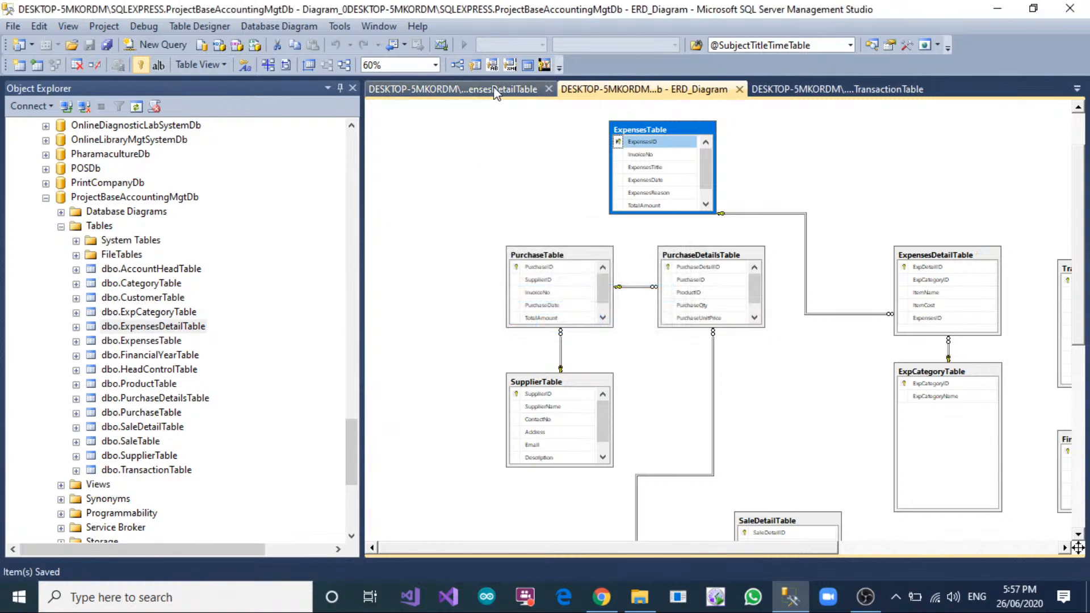
Enlarge the SupplierTable, PurchaseTable and PurchaseDetailsTable boxes downward until all their columns fit.
scroll(720, 231, down, 2)
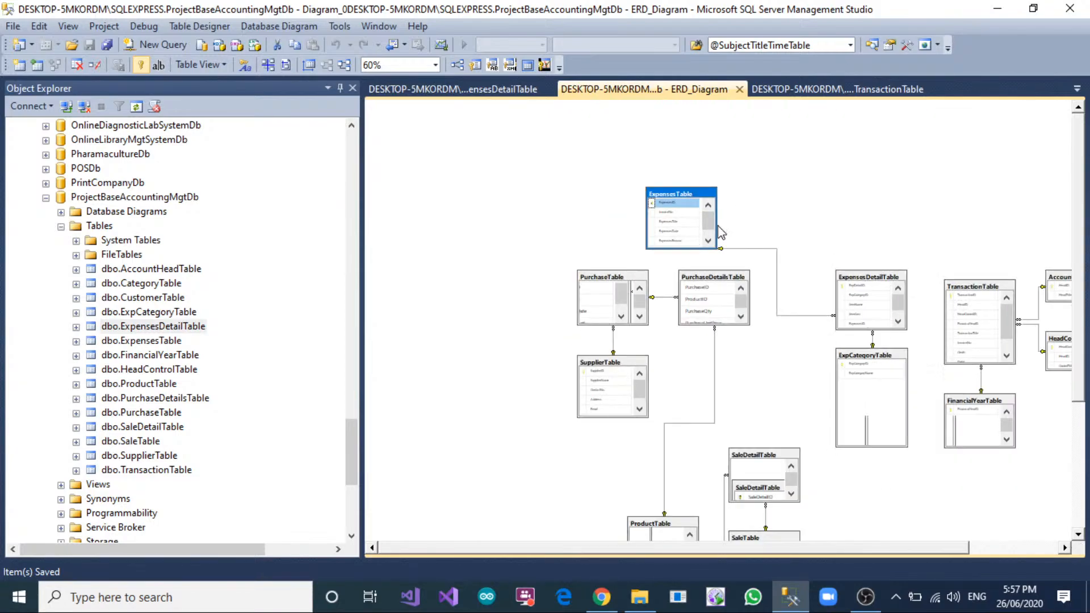
scroll(720, 231, up, 3)
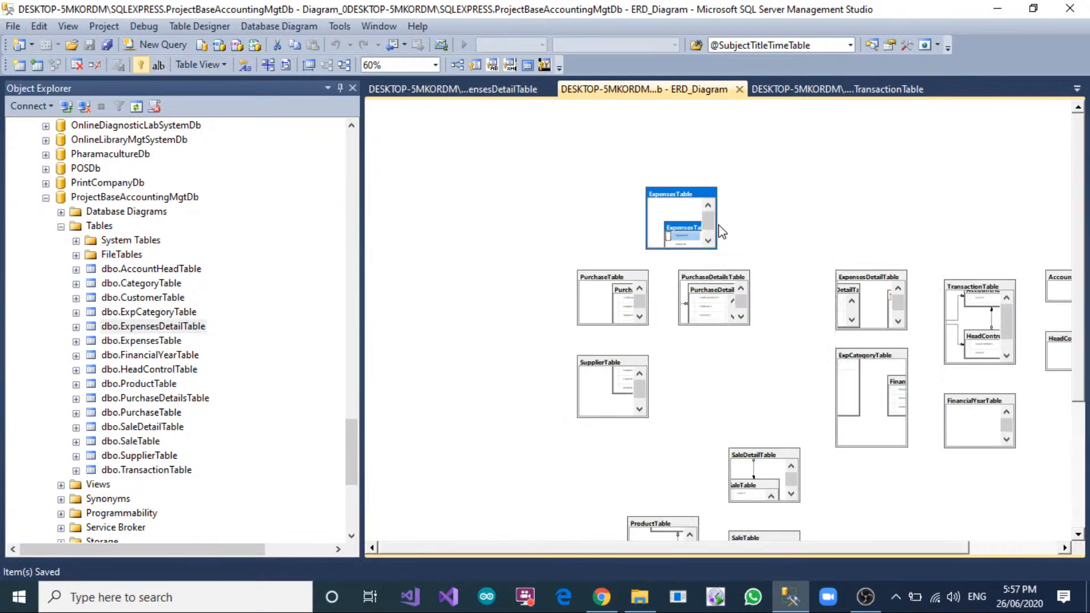
click(728, 263)
scroll(738, 284, down, 2)
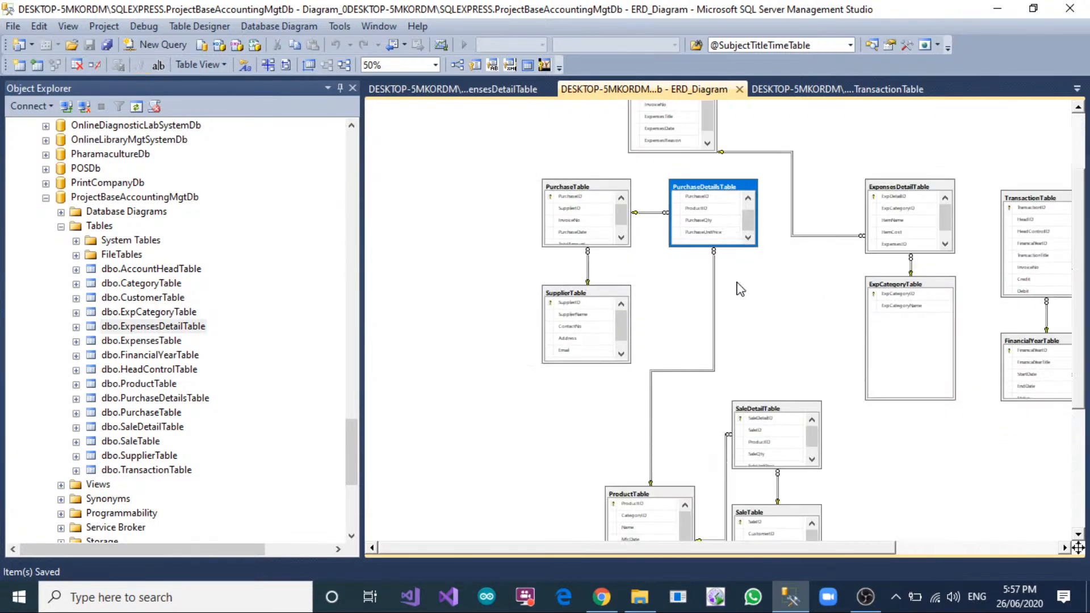
click(618, 293)
drag(595, 362, 594, 384)
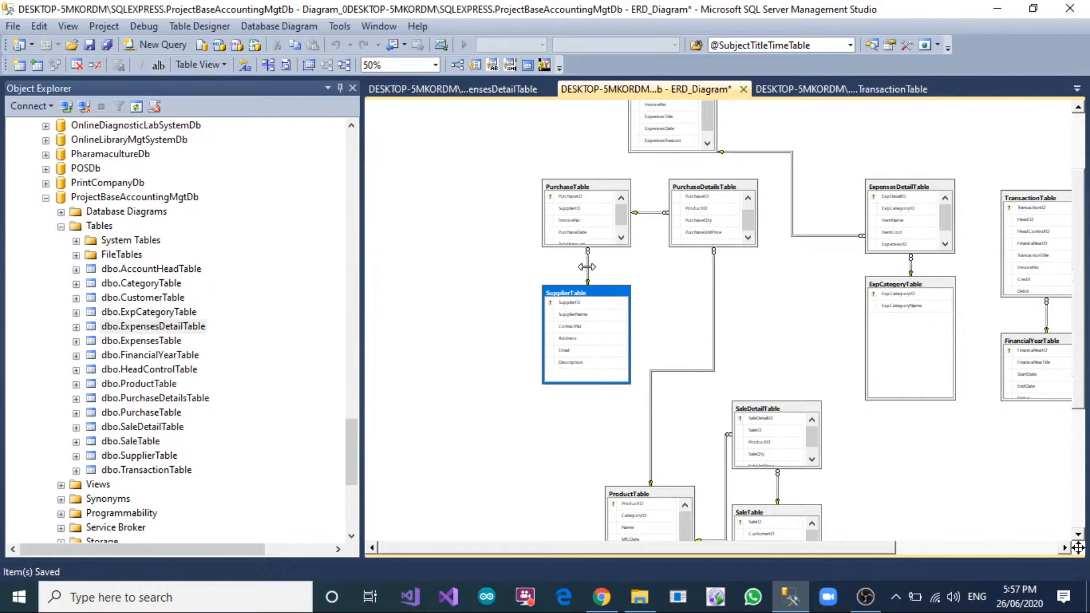
click(579, 190)
drag(598, 247, 599, 260)
click(708, 209)
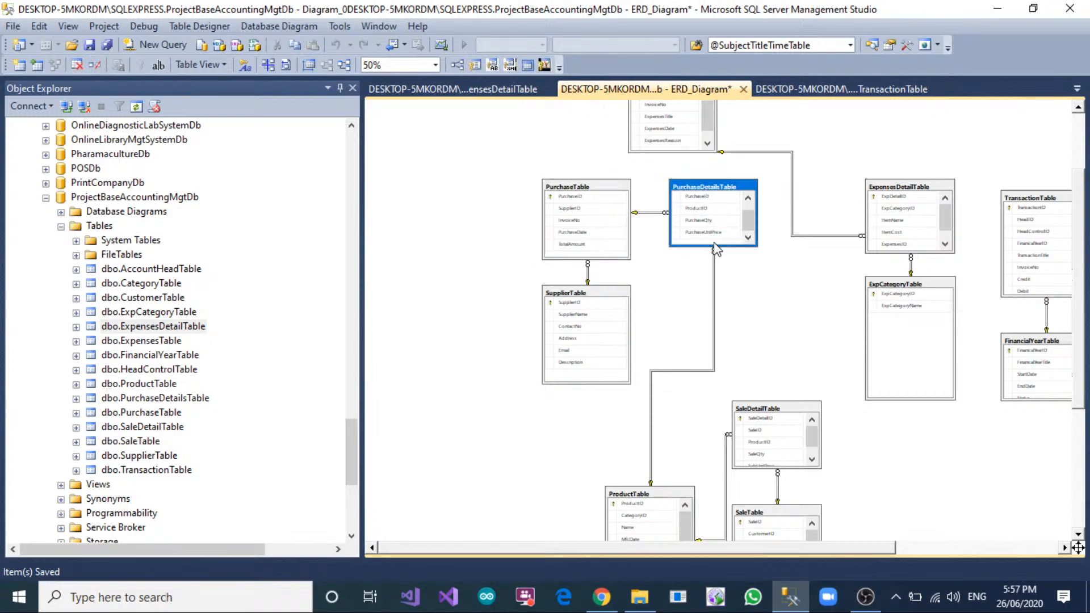
drag(714, 247, 714, 270)
click(807, 323)
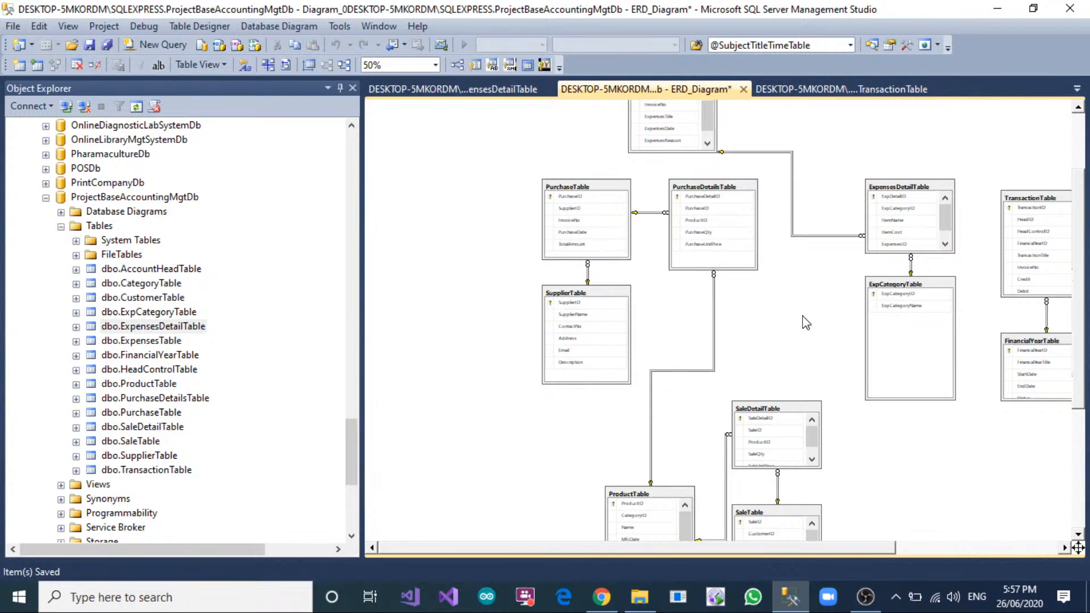
Enlarge the SaleDetailTable box upward and the CustomerTable box downward to fit all their columns.
click(767, 409)
click(767, 399)
drag(768, 402, 769, 379)
scroll(772, 389, down, 3)
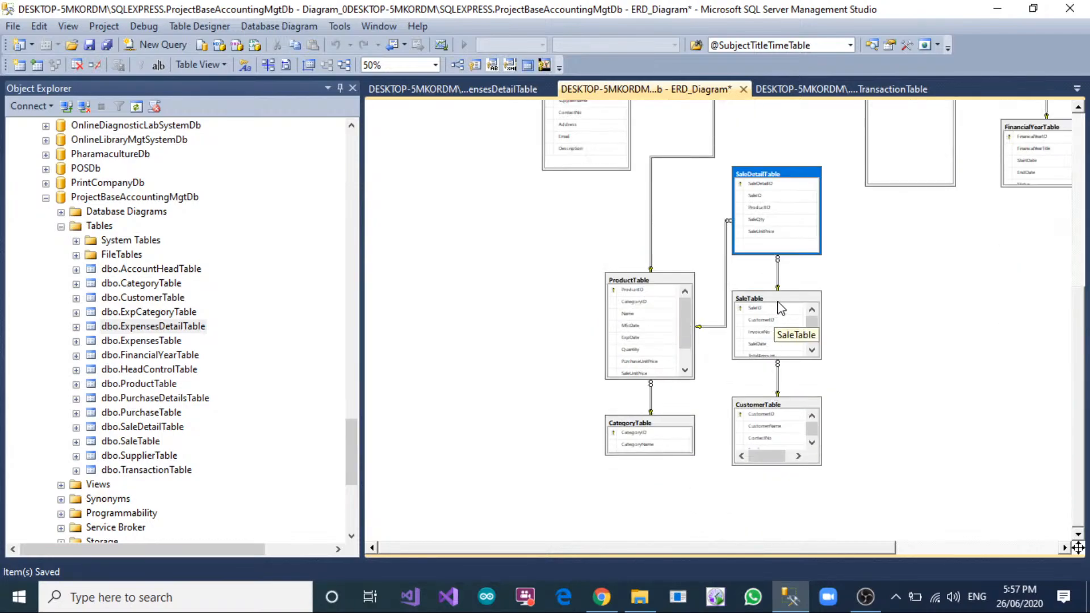
click(804, 407)
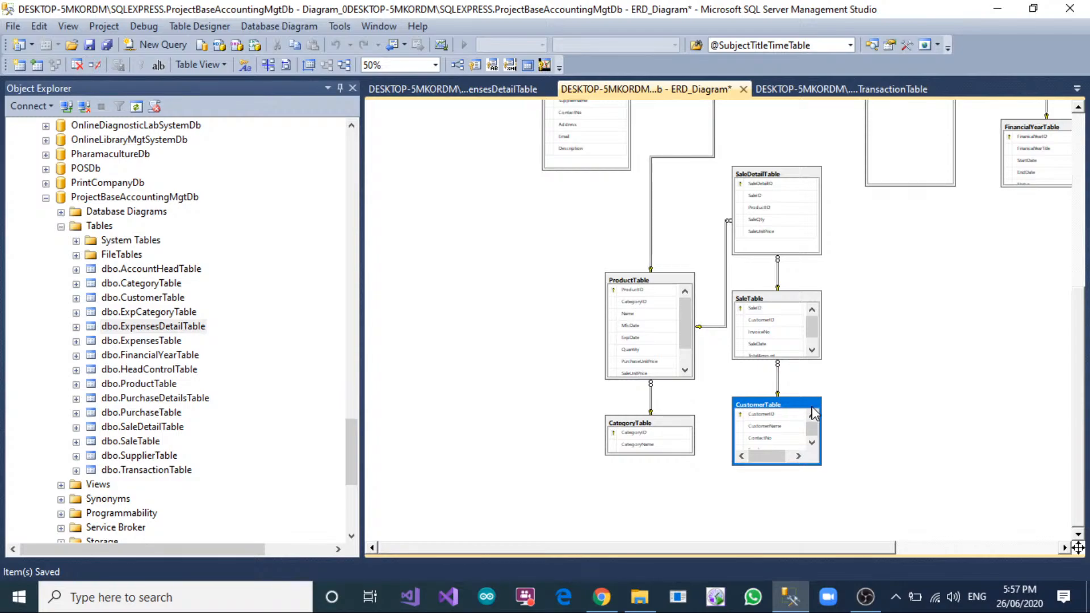
drag(794, 464, 794, 497)
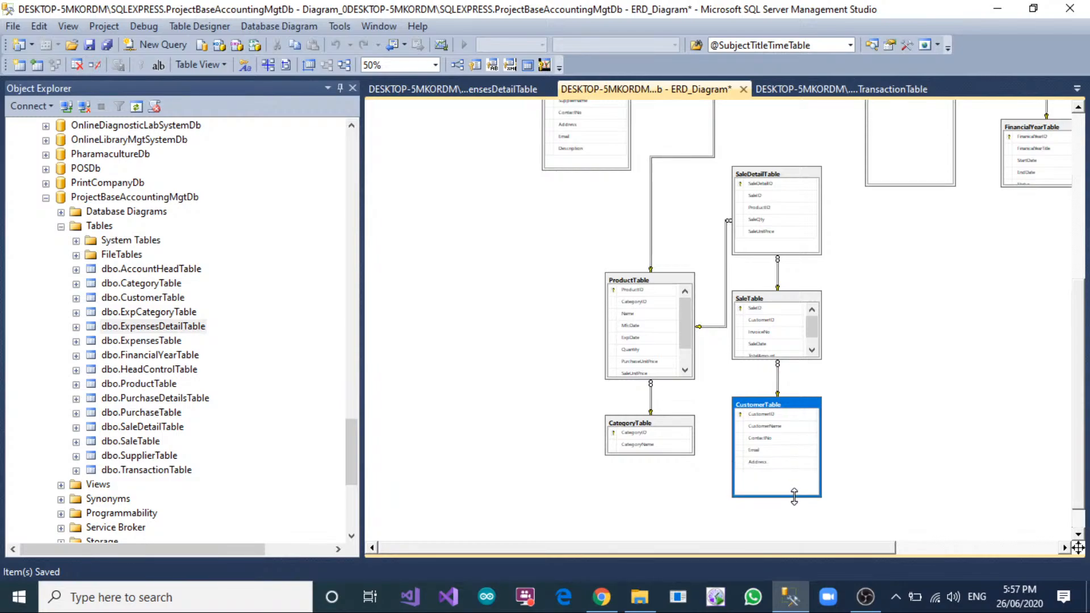
Enlarge the ProductTable and SaleTable boxes upward to fit all their columns.
click(674, 426)
click(653, 282)
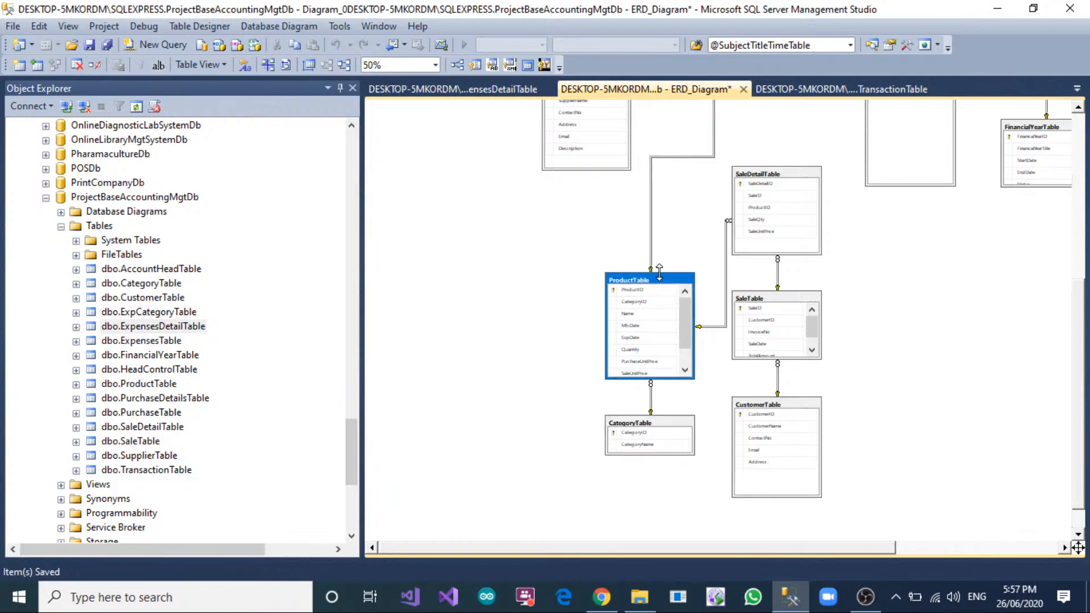
drag(655, 273, 656, 232)
click(903, 288)
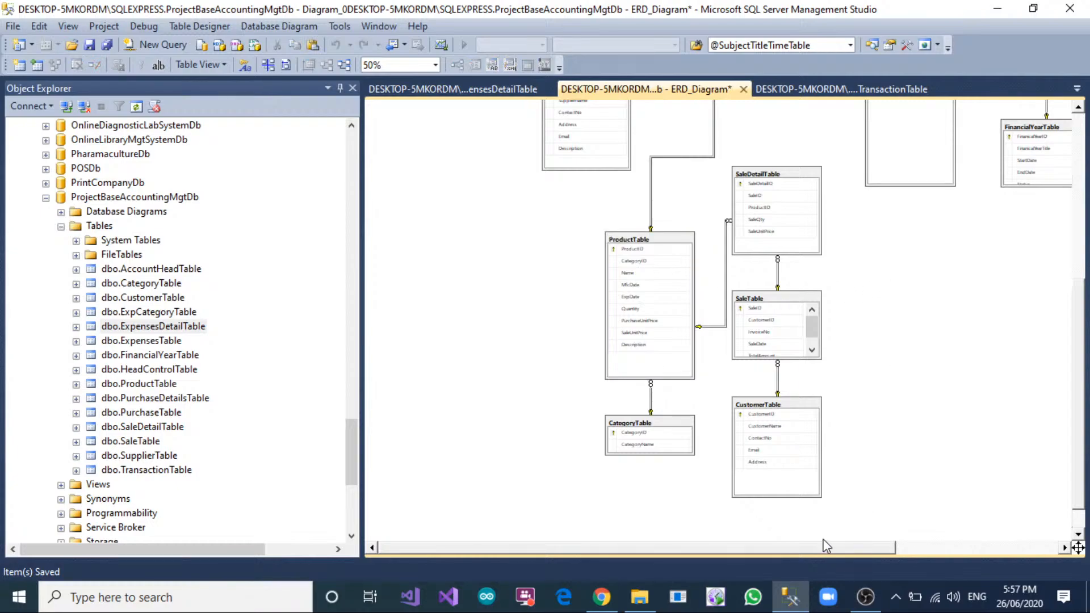
drag(829, 547, 922, 536)
click(679, 306)
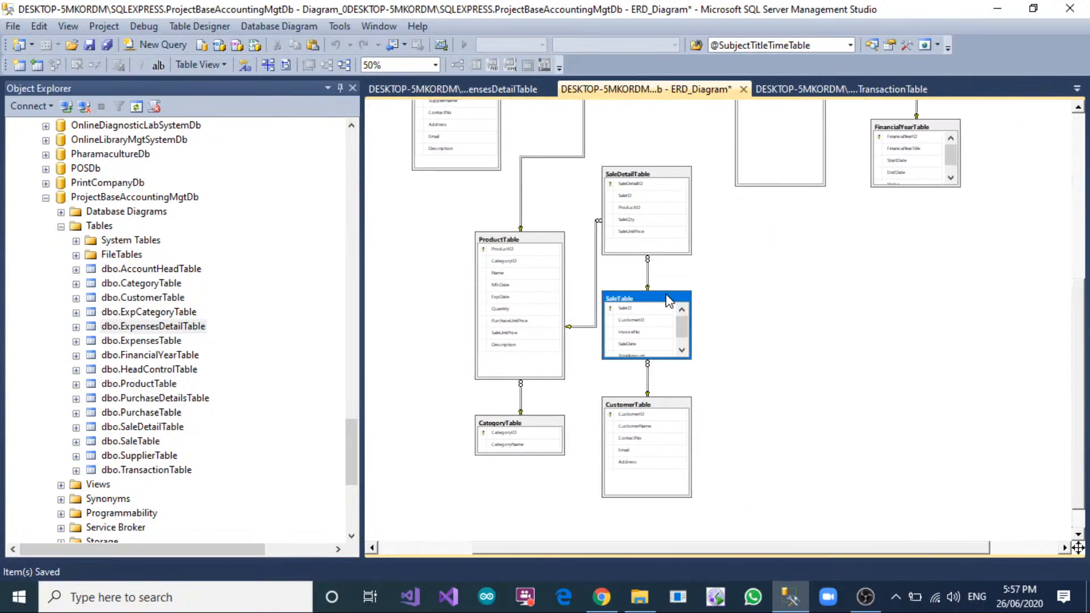
drag(647, 291, 647, 272)
click(787, 285)
Enlarge the FinancialYearTable box upward to fit all its columns and extend the TransactionTable box slightly upward.
scroll(818, 281, up, 3)
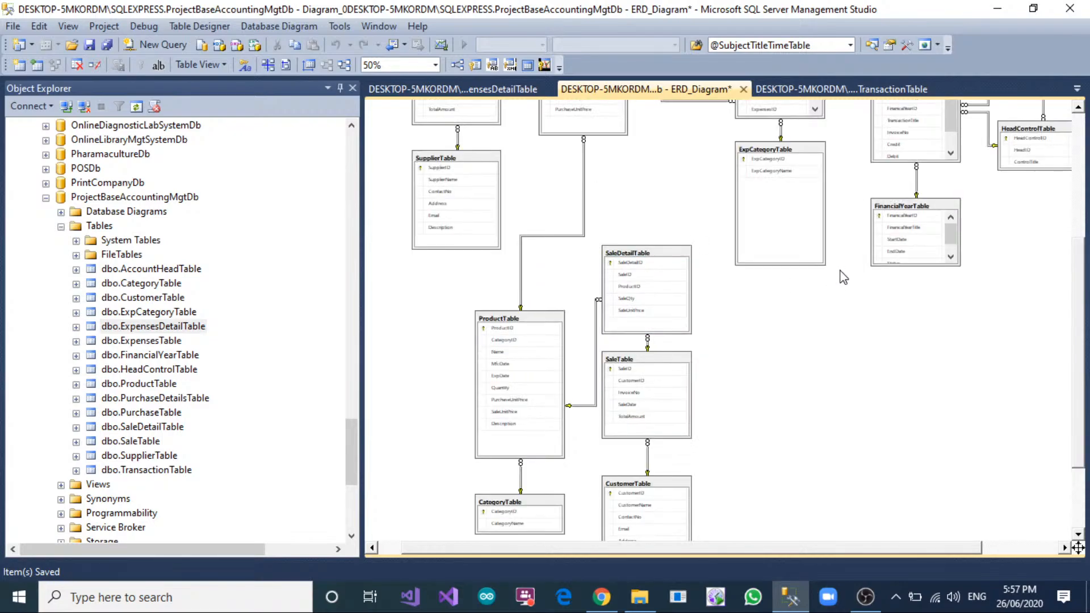
click(903, 207)
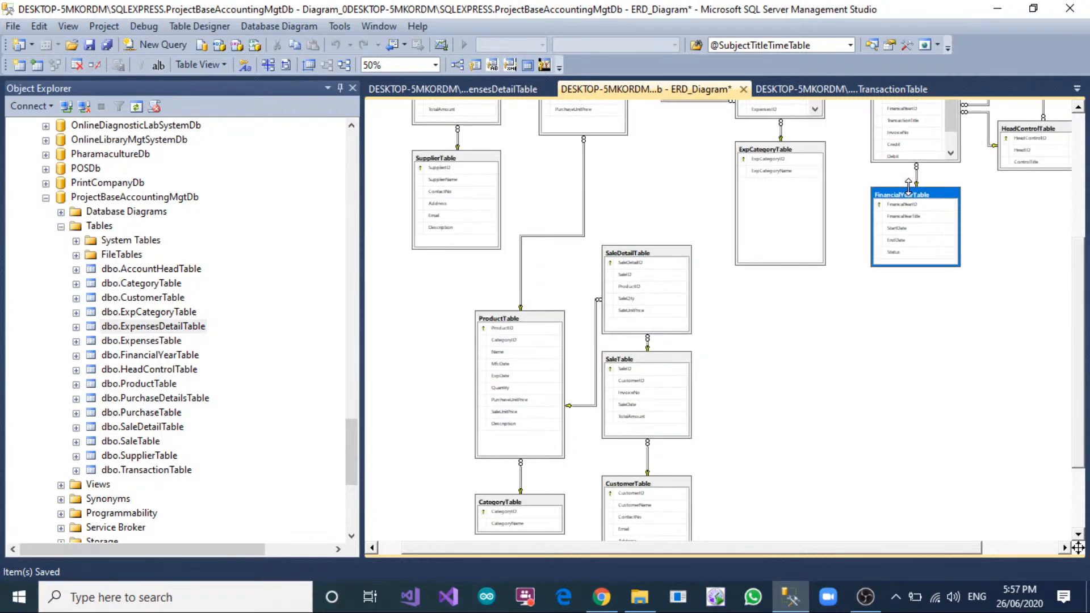
scroll(905, 196, up, 3)
click(900, 146)
drag(899, 146, 898, 132)
Enlarge the ExpensesDetailTable box upward and extend the TransactionTable box further upward to fit all their columns.
click(786, 136)
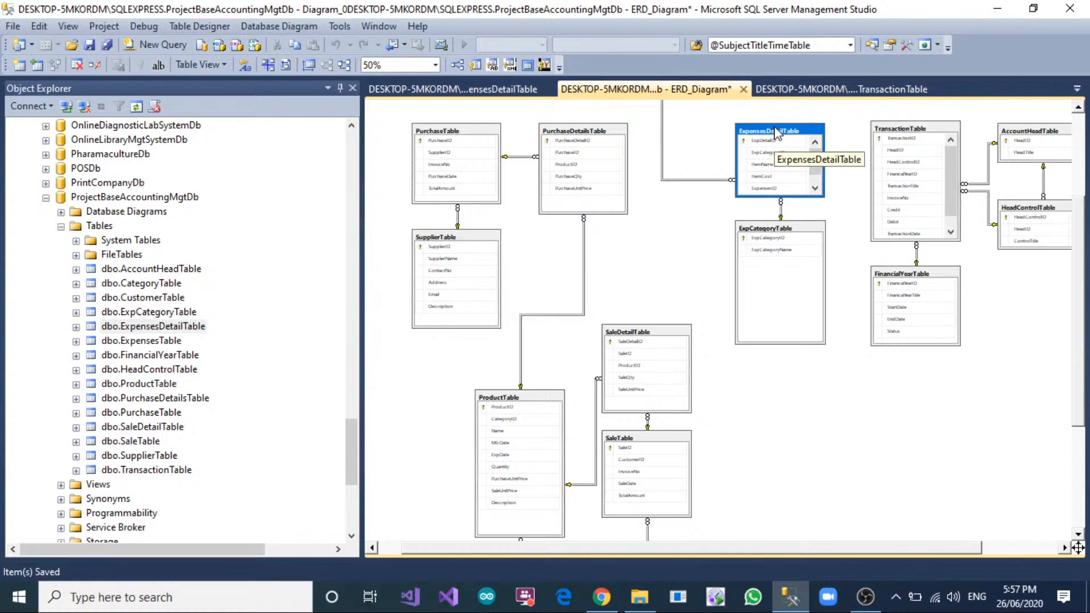
drag(774, 124, 773, 104)
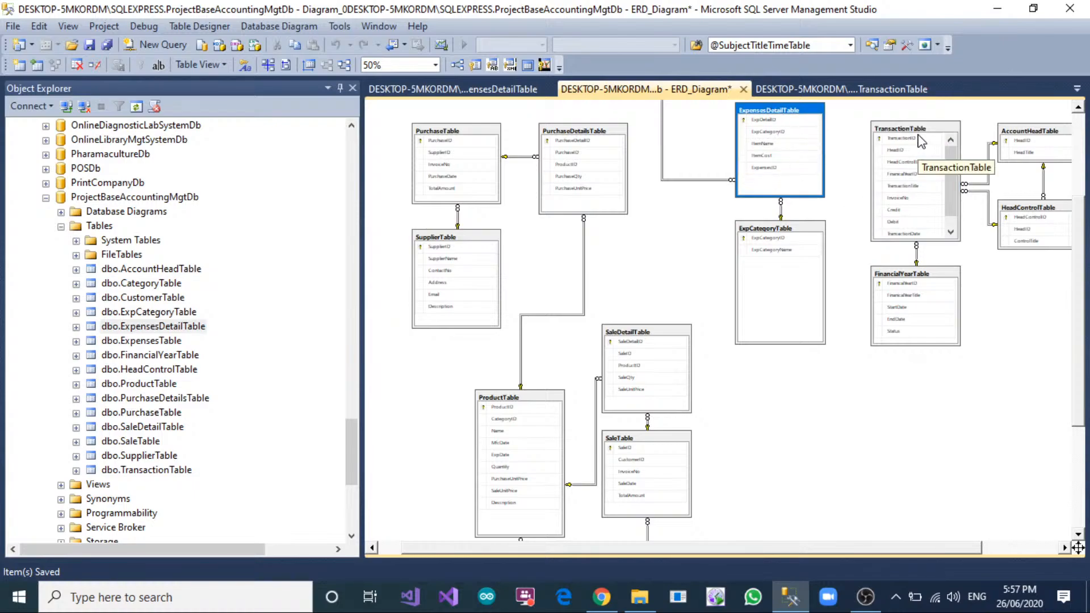
click(917, 124)
drag(916, 120, 916, 106)
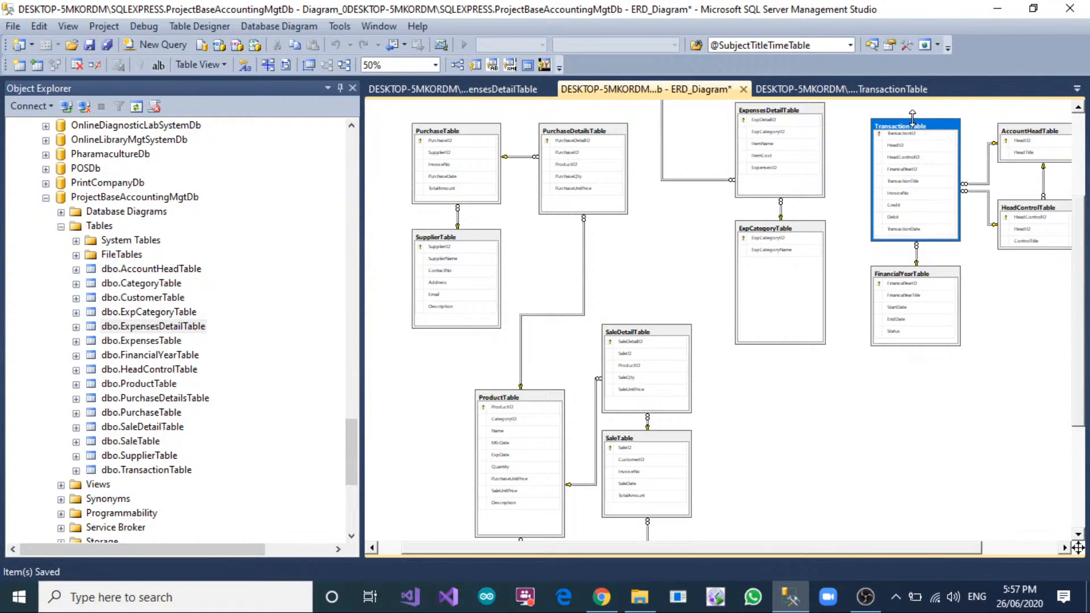
Enlarge the HeadControlTable box downward to fit all its columns.
scroll(818, 536, right, 3)
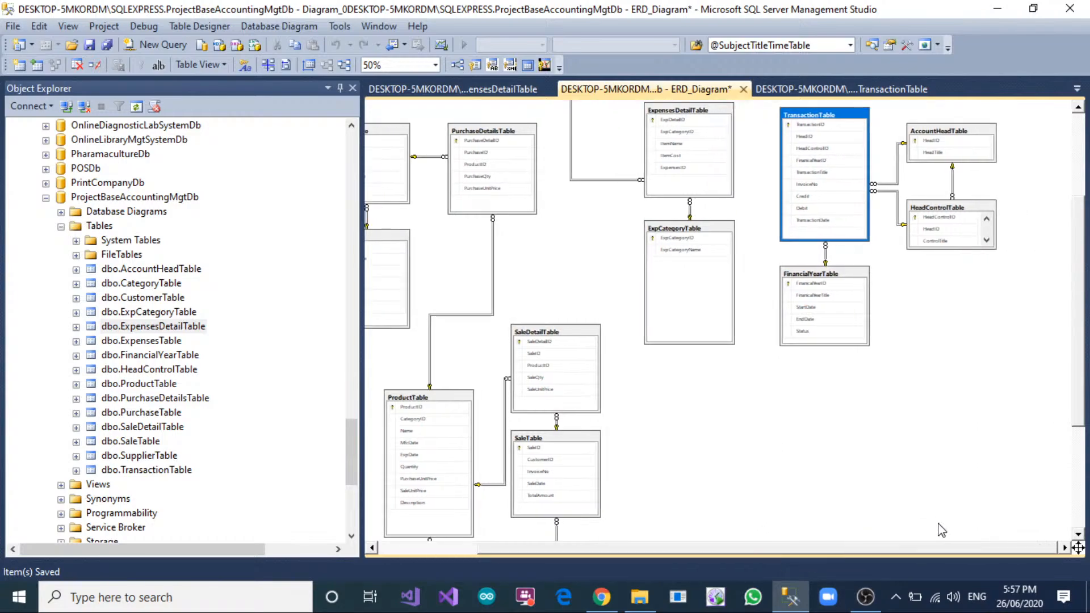
click(964, 241)
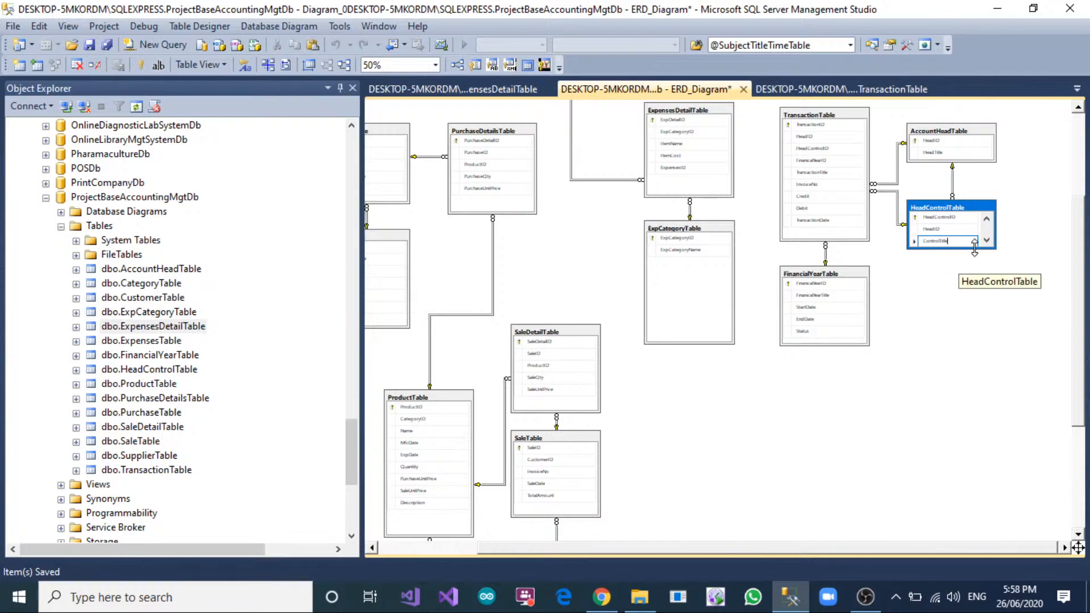
click(977, 308)
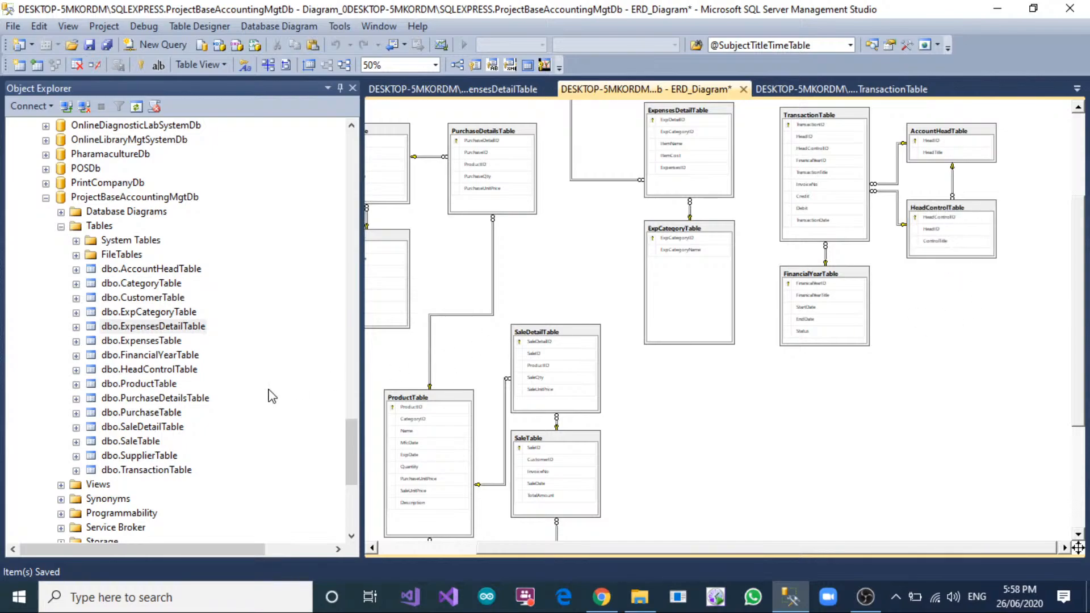
right_click(104, 226)
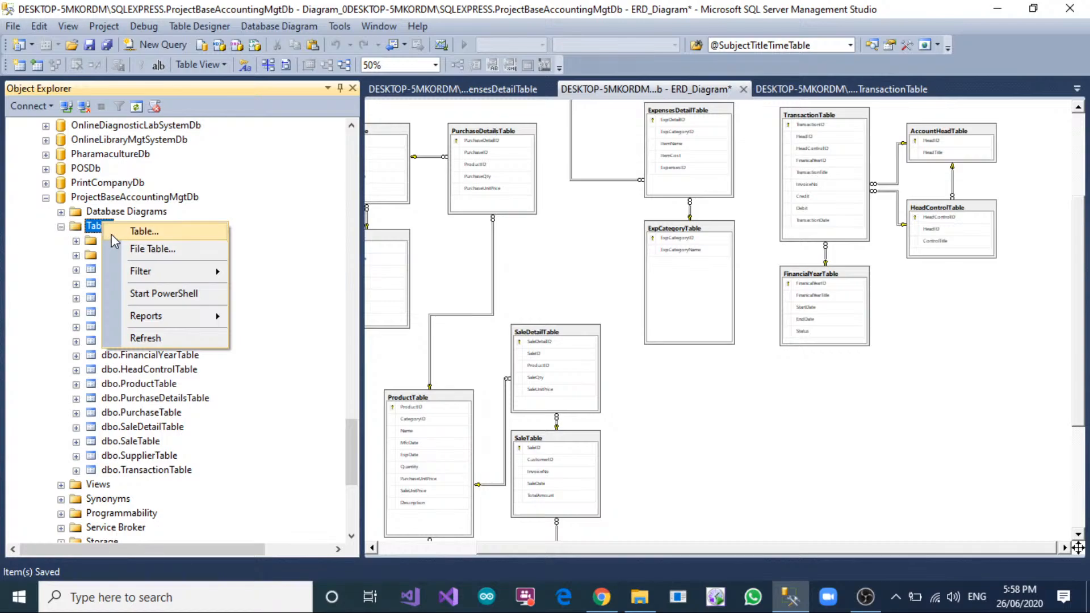
click(256, 224)
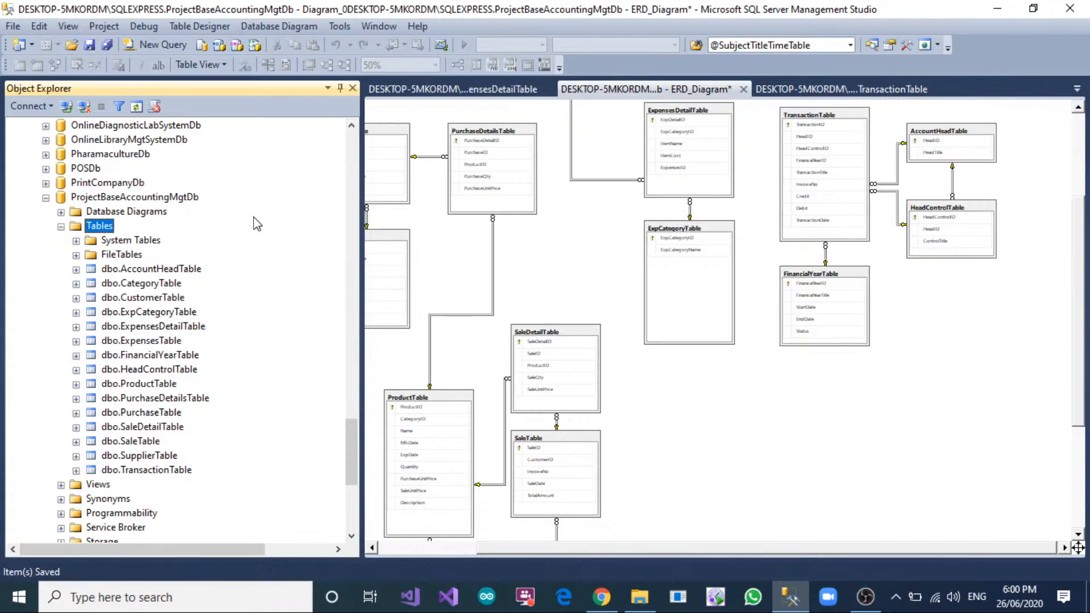
Start a new table in ProjectBaseAccountingMgtDb with a SaleReturnID column of type int that disallows nulls.
right_click(101, 233)
click(156, 243)
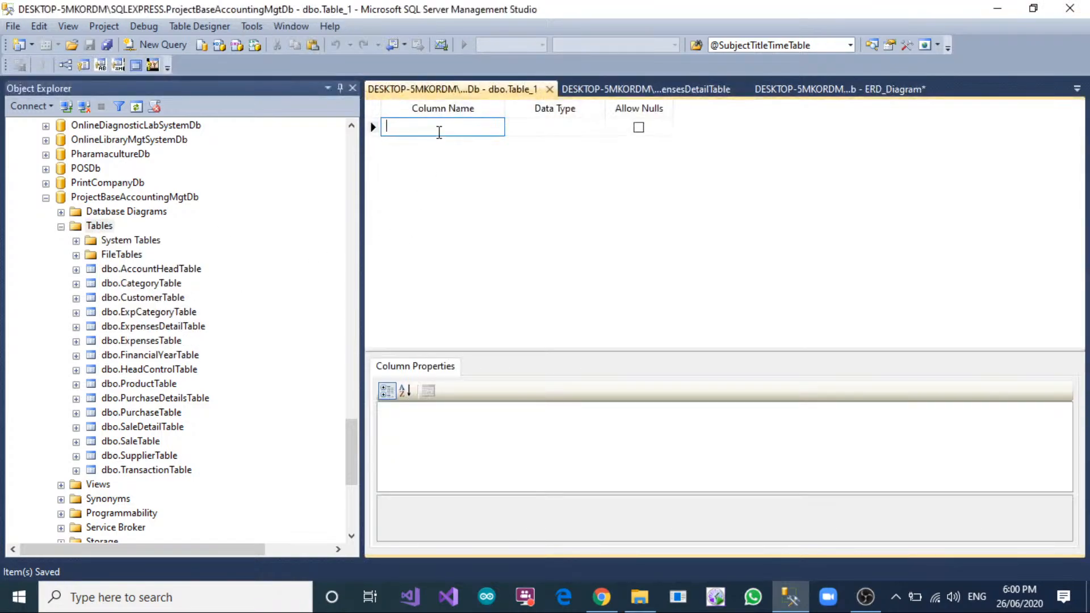
text(SaleReturnID)
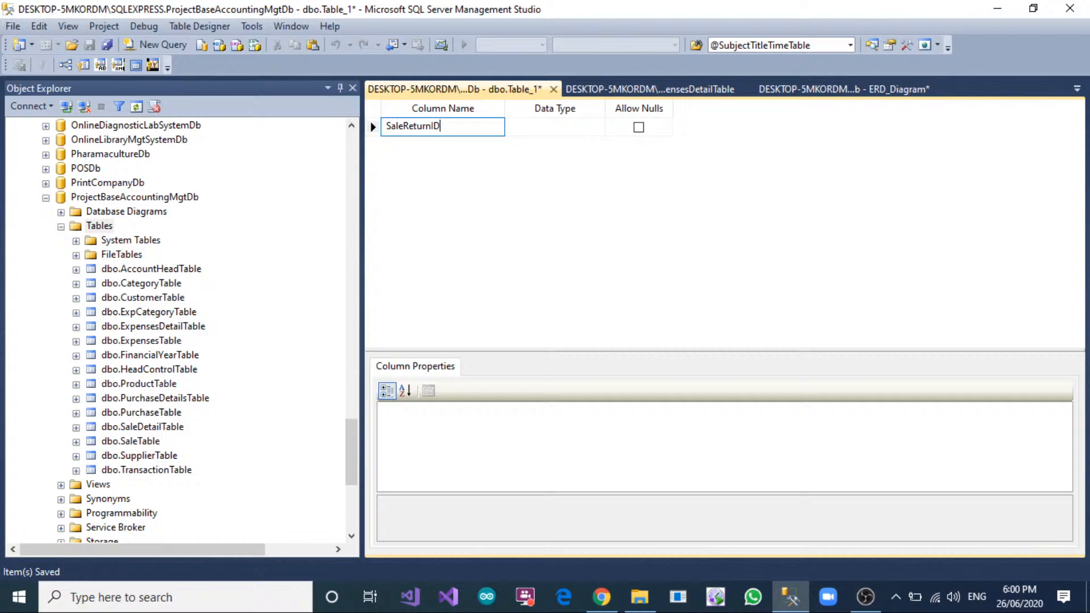
key(Tab)
text(int)
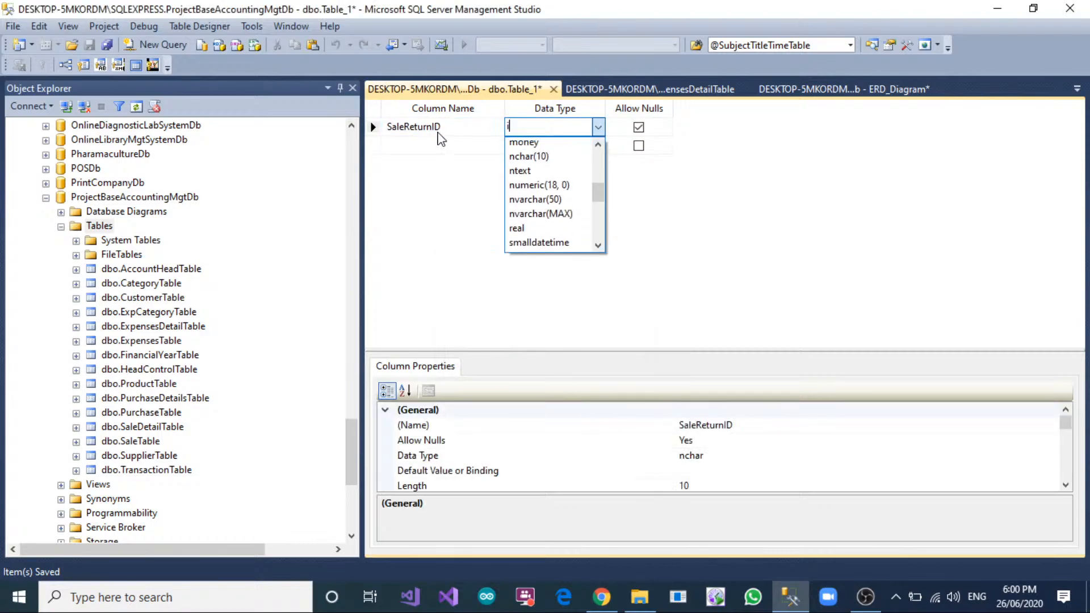
key(Tab)
key(space)
key(Tab)
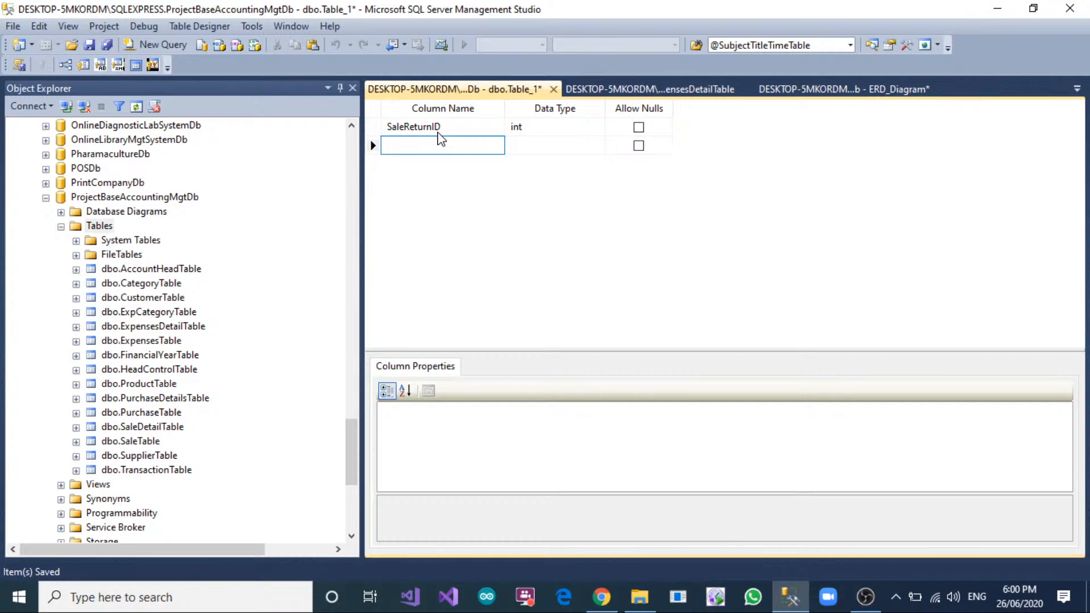
Add a SaleID column of type int that disallows nulls below SaleReturnID.
text(SaleID)
key(Tab)
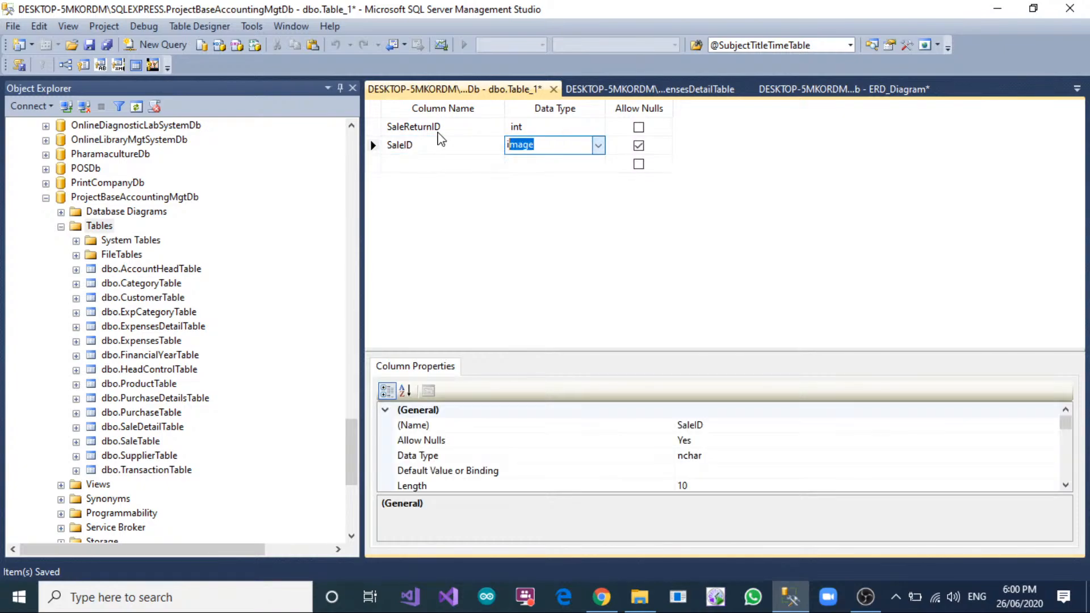
text(int)
key(Tab)
key(space)
key(Tab)
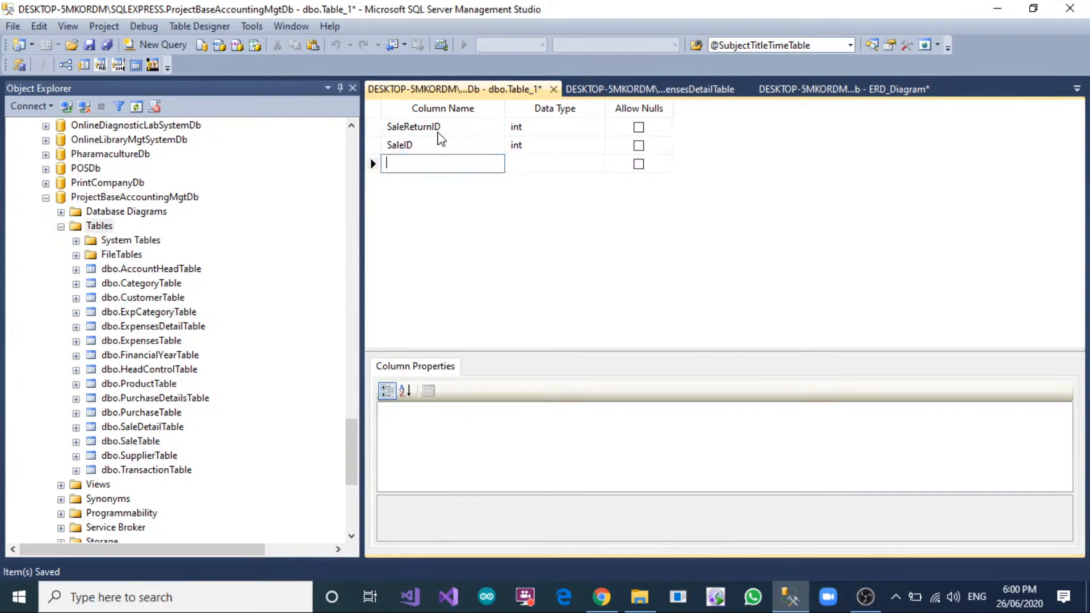
Add a CustomerID column of type int that disallows nulls below SaleID.
text(Custoemr)
text(merID)
key(Tab)
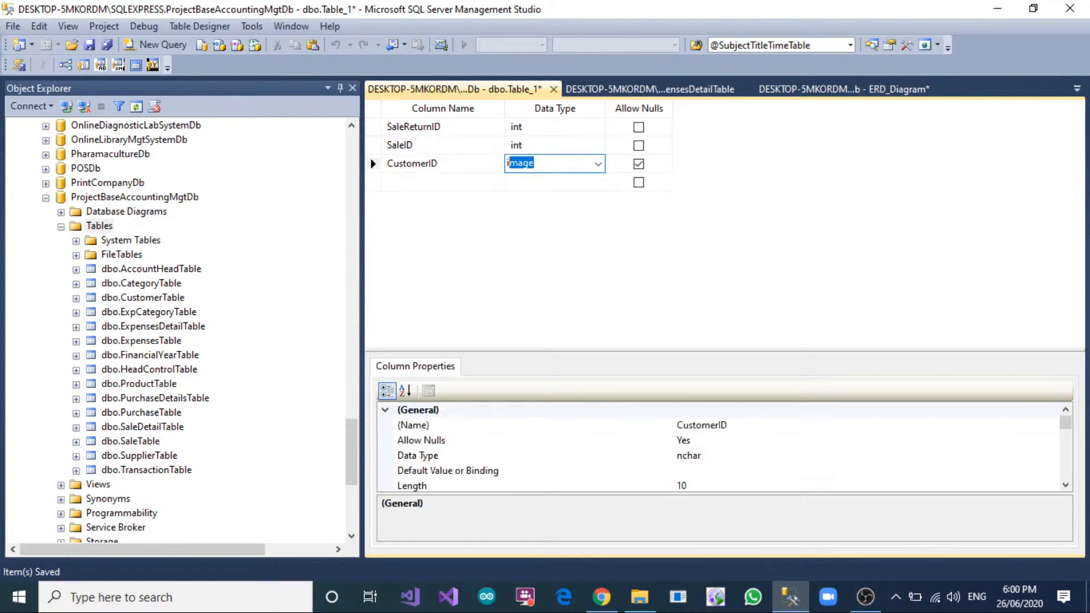
text(int)
key(Tab)
key(space)
key(Tab)
Add a SaleReturnDate column of type date that disallows nulls below CustomerID.
text(S)
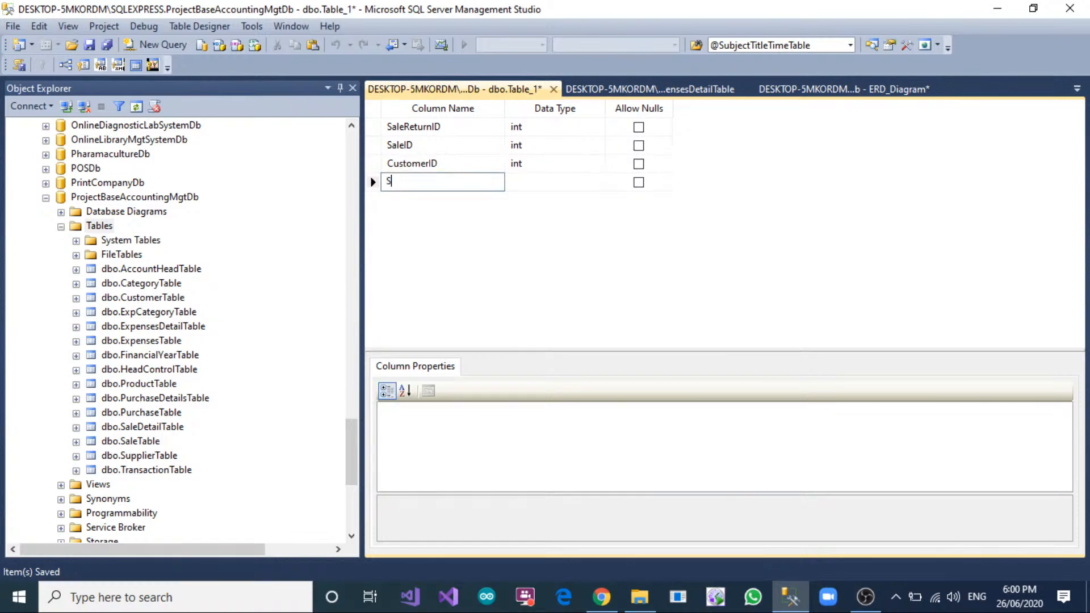
text(aleReturnDate)
key(Tab)
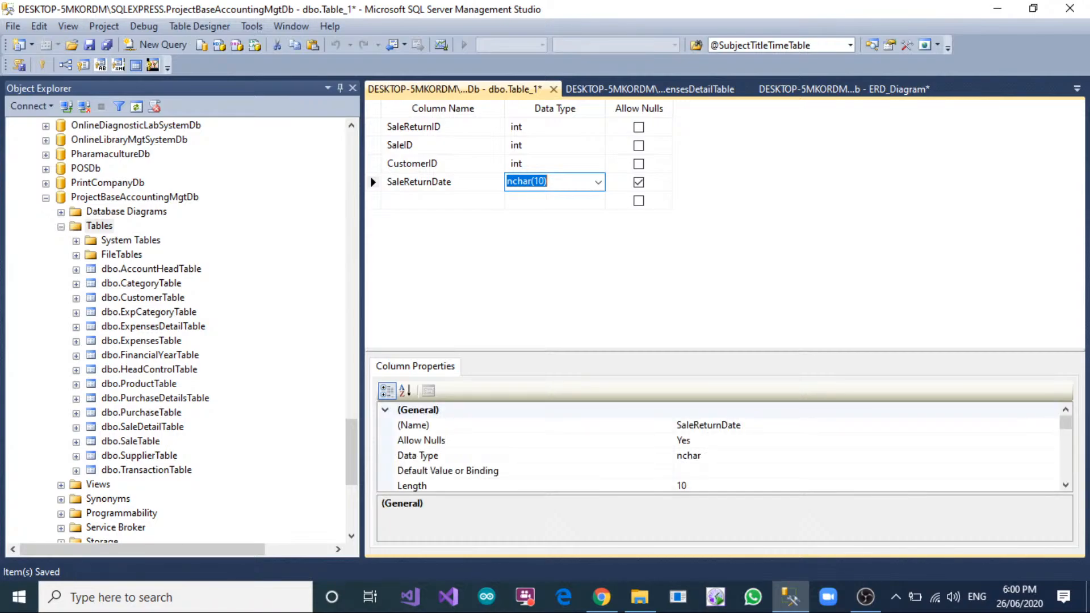
text(date)
key(Tab)
key(space)
Add a ReturnTotalAmount column of type float that disallows nulls below SaleReturnDate.
key(Tab)
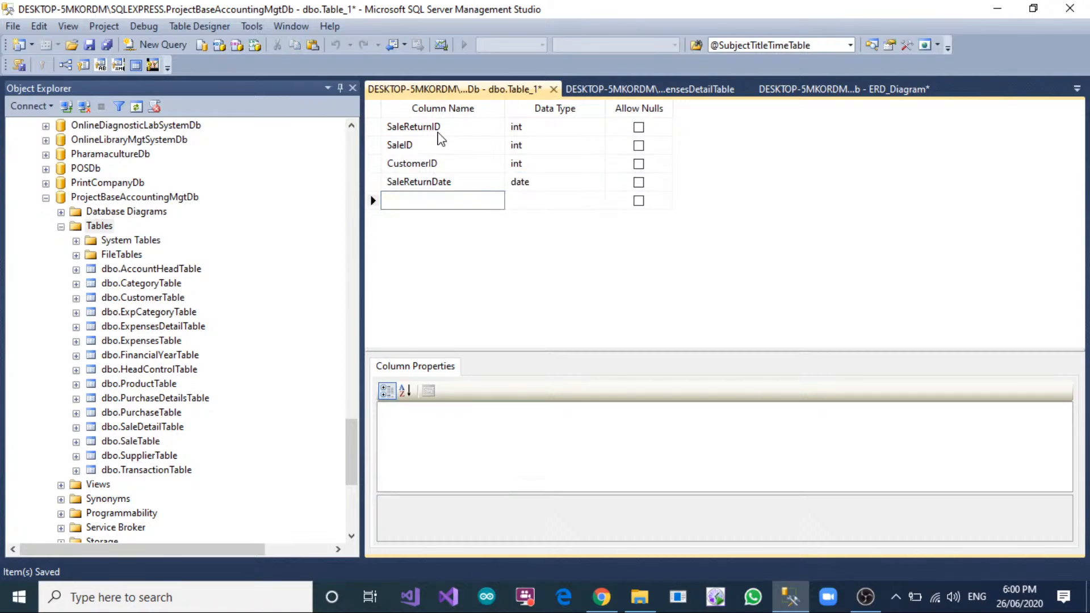
text(ReturnTotalAmount)
key(Tab)
key(Tab)
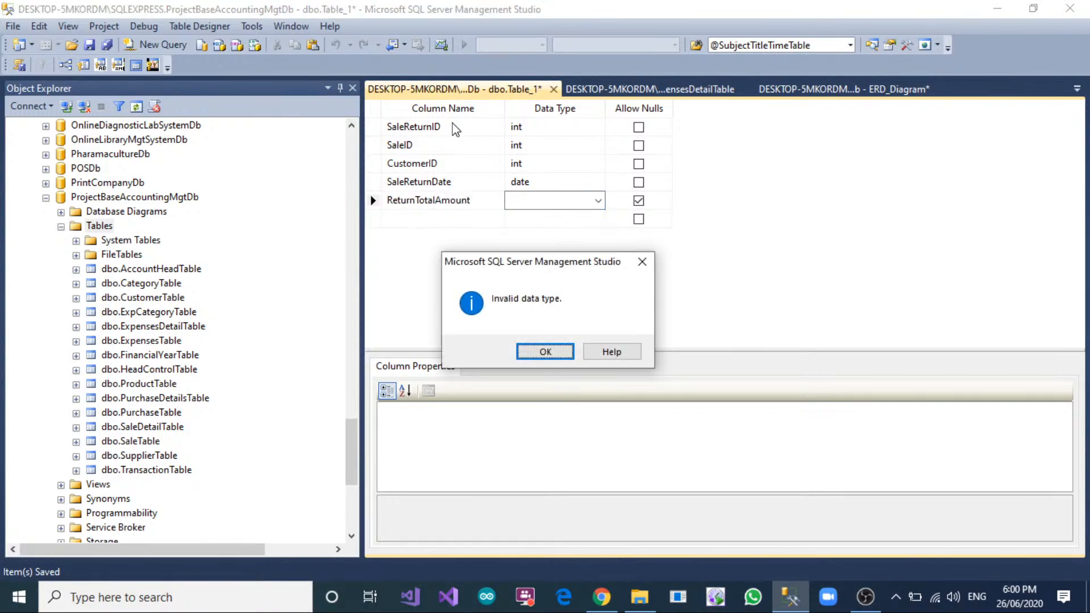
key(Return)
text(float)
Add an InvoiceNo column of type nvarchar(150) that allows nulls below ReturnTotalAmount.
key(Tab)
key(space)
key(Tab)
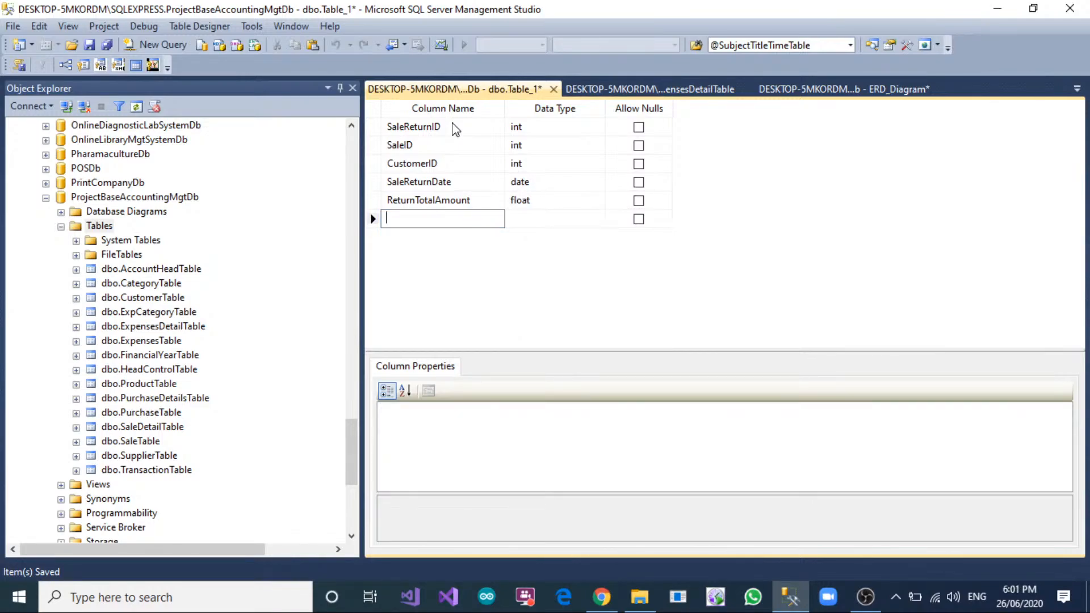
text(InvoiceNo)
key(Tab)
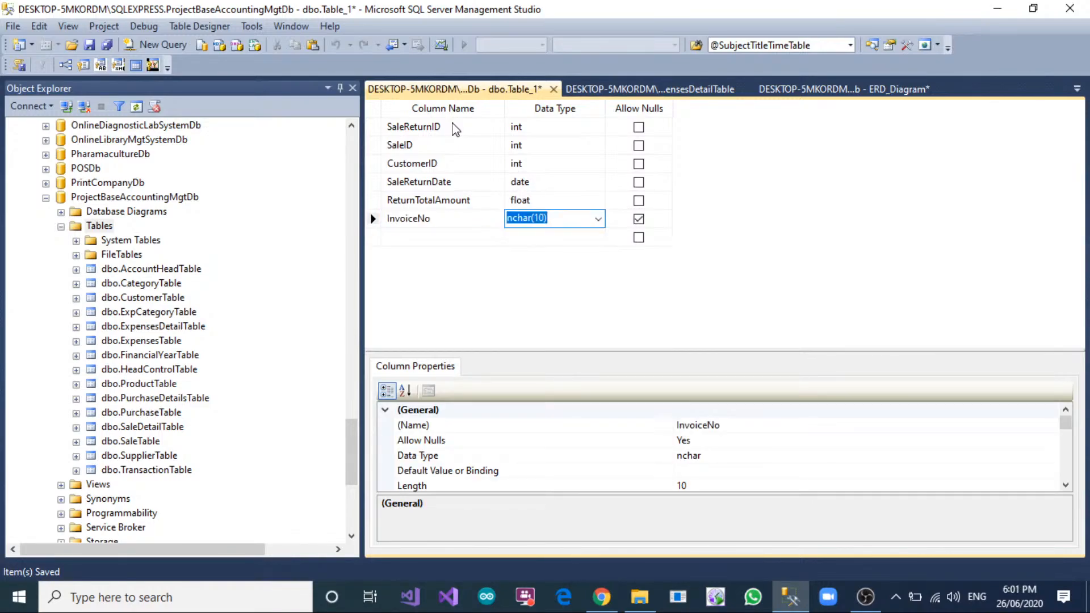
text(nvarchar(50))
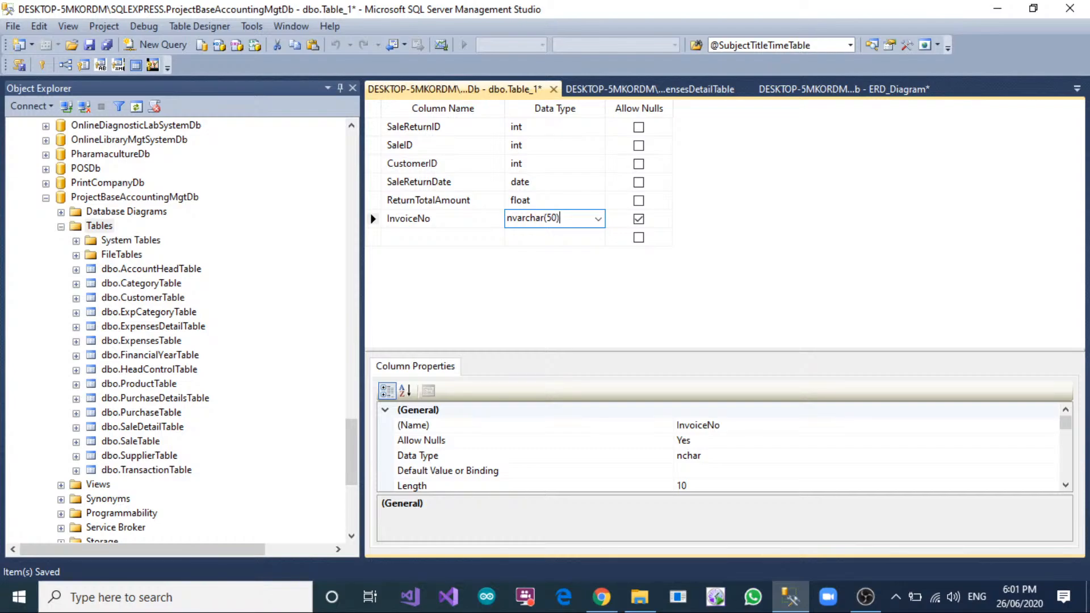
text(1)
key(Return)
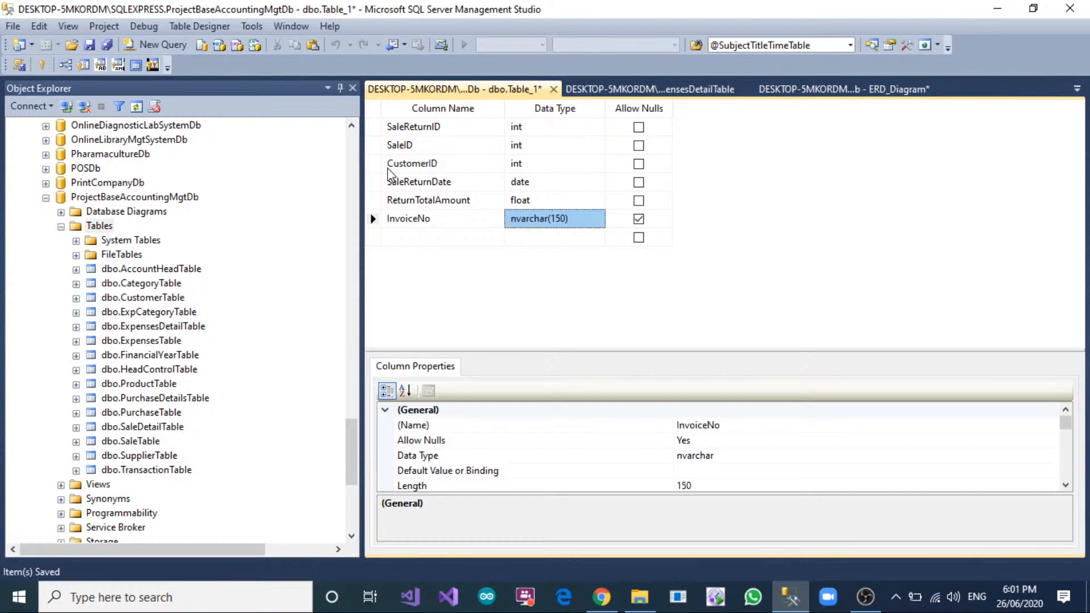
Make SaleReturnID the primary key and set its Is Identity property to Yes.
click(375, 129)
click(42, 65)
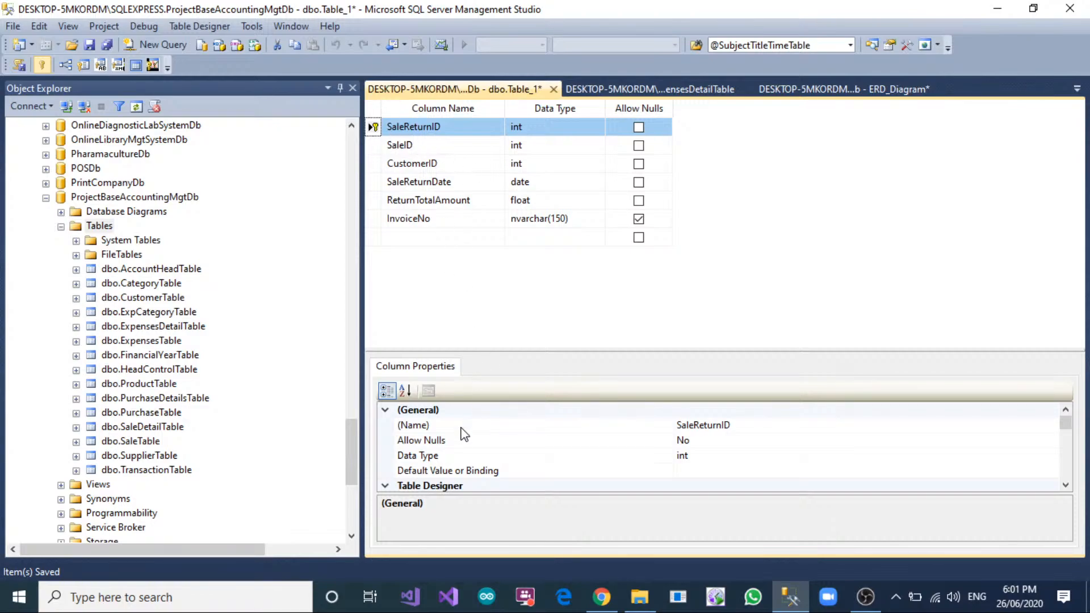
scroll(462, 434, down, 2)
scroll(463, 435, down, 2)
double_click(657, 485)
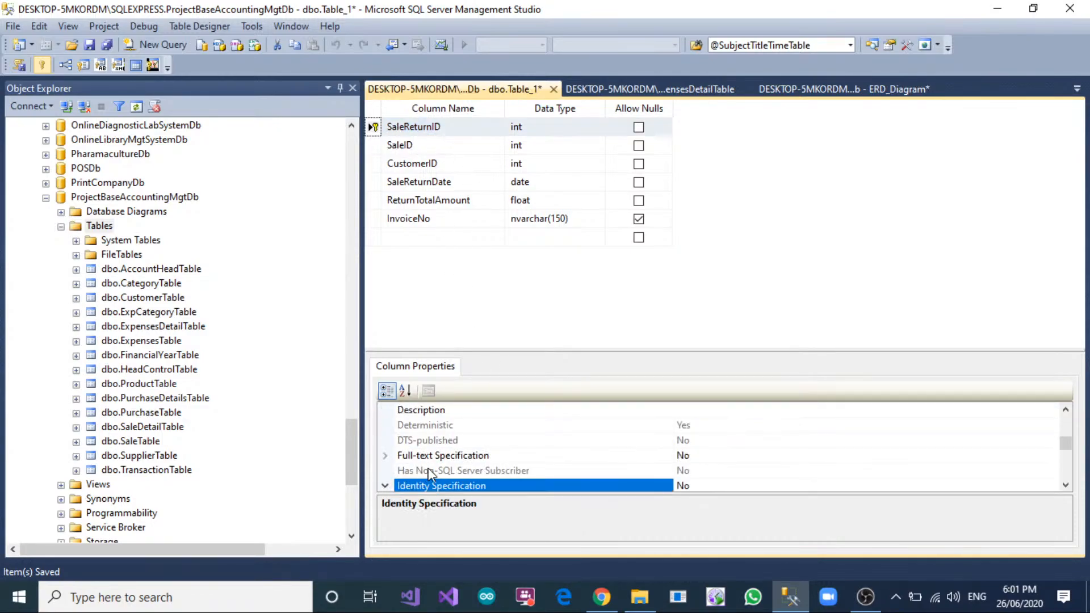
double_click(722, 455)
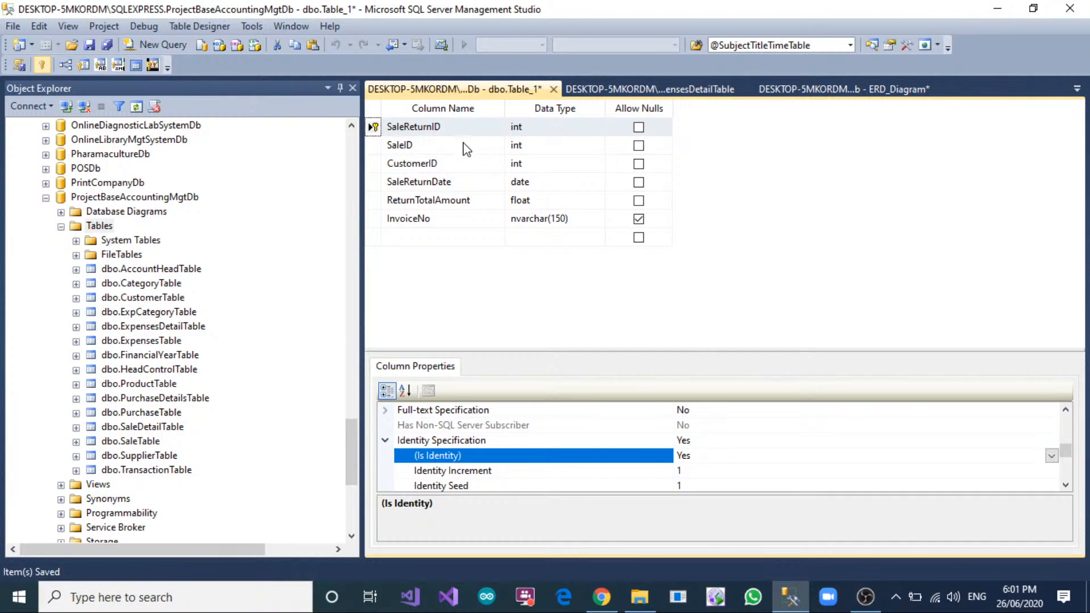
Add a foreign key relationship linking the new table's SaleID column to SaleID in SaleTable.
click(387, 146)
right_click(408, 142)
click(434, 211)
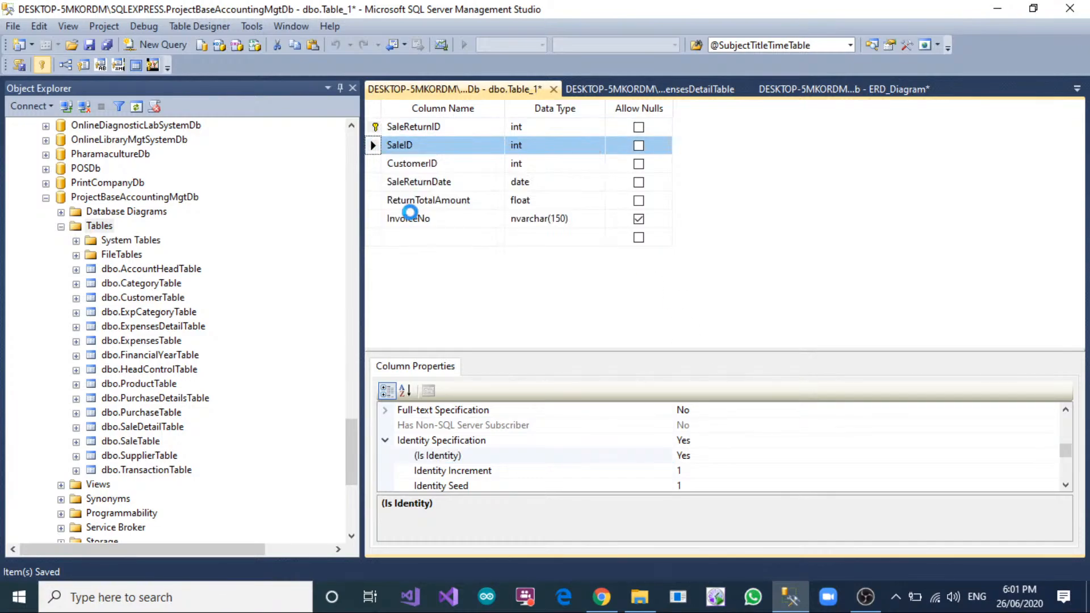
click(331, 427)
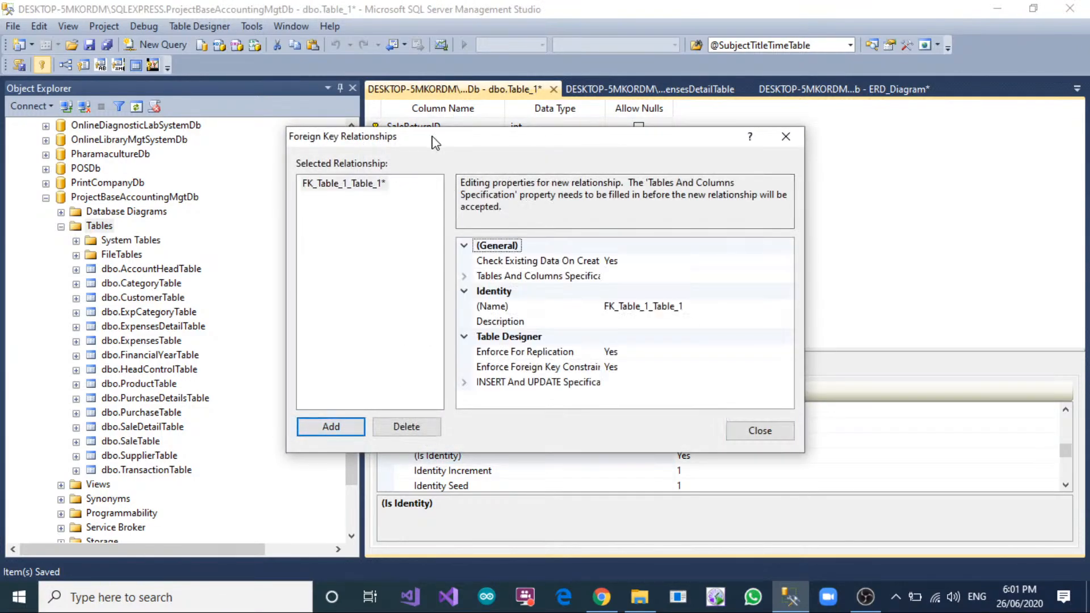
click(783, 277)
click(784, 276)
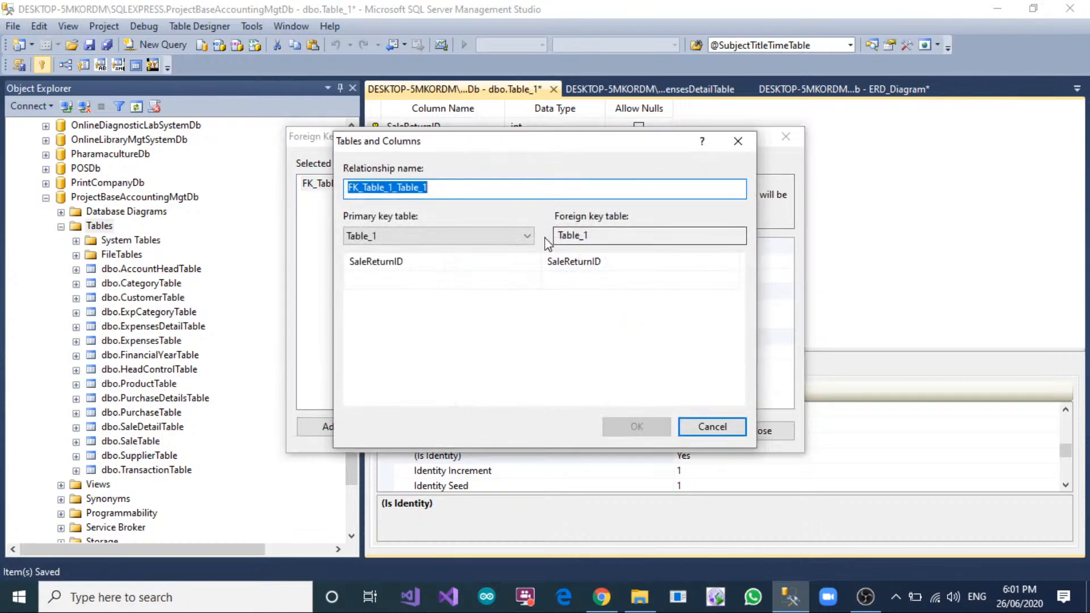
click(465, 243)
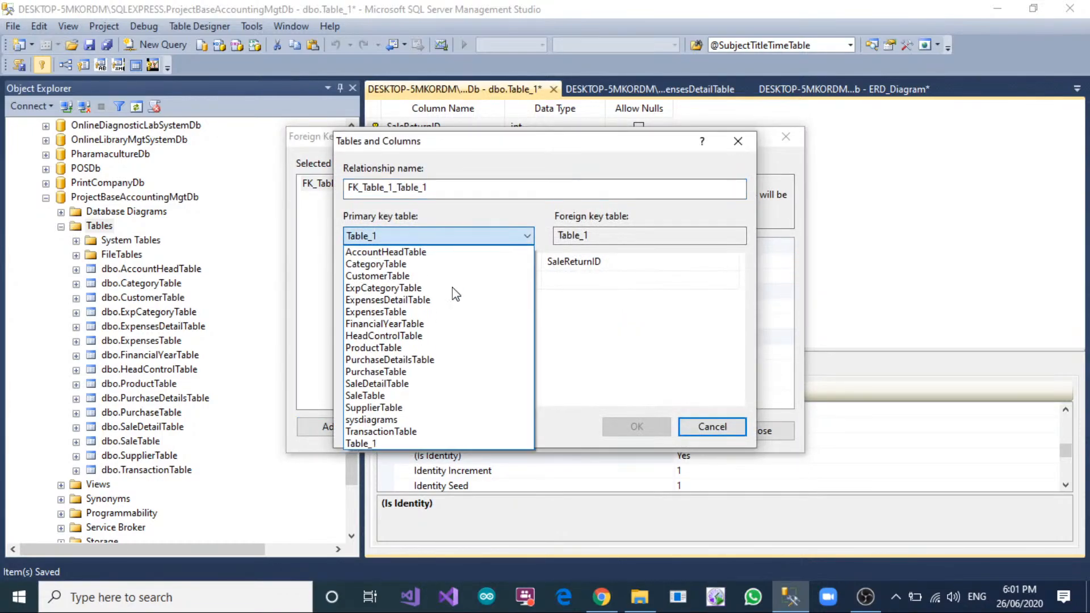
click(419, 398)
click(432, 262)
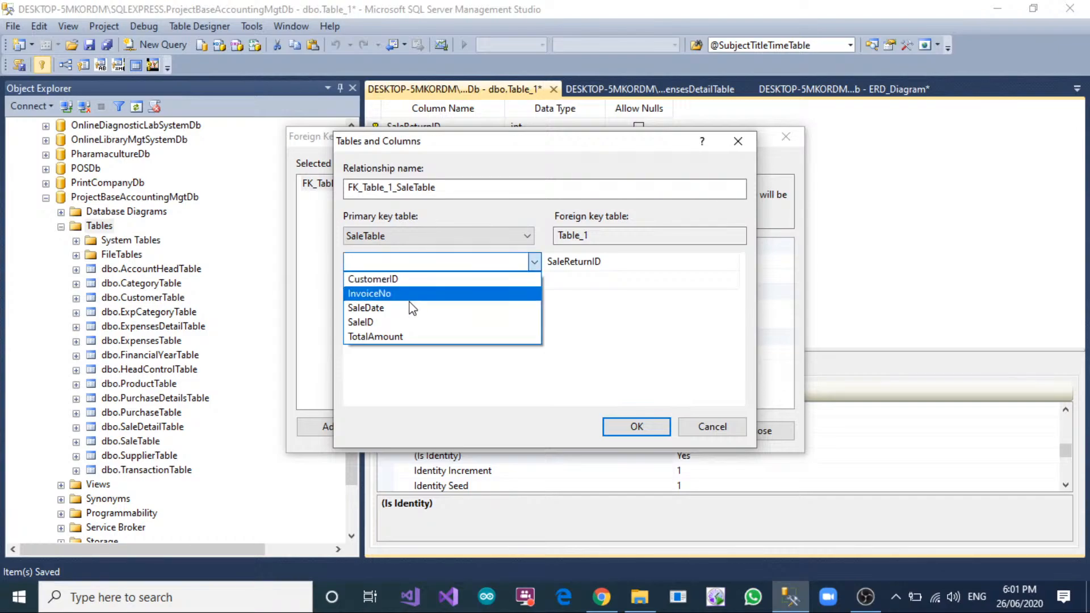
click(405, 322)
click(591, 258)
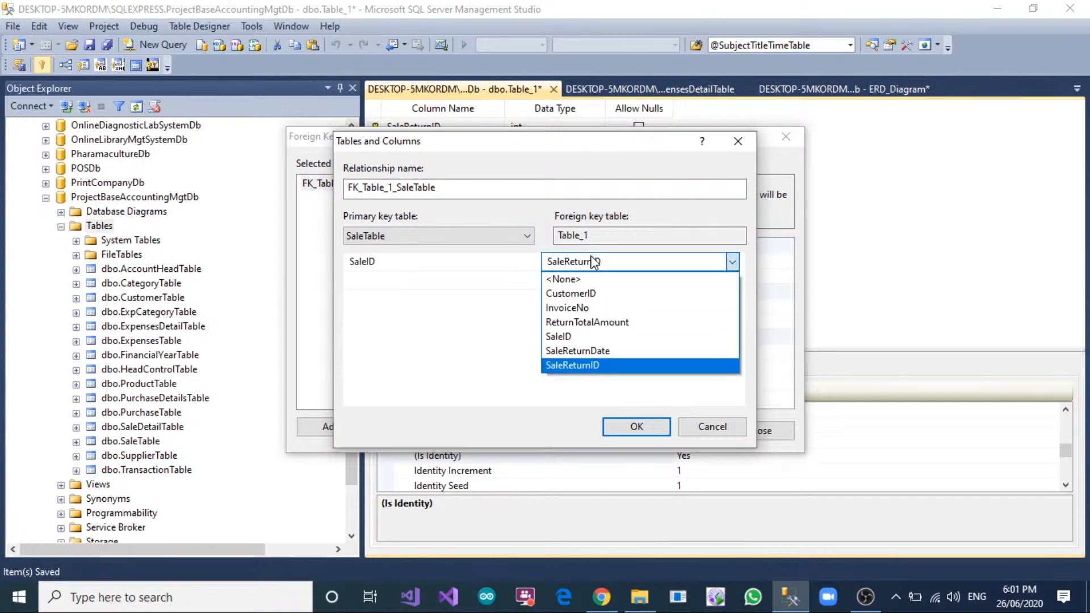
click(573, 336)
click(637, 426)
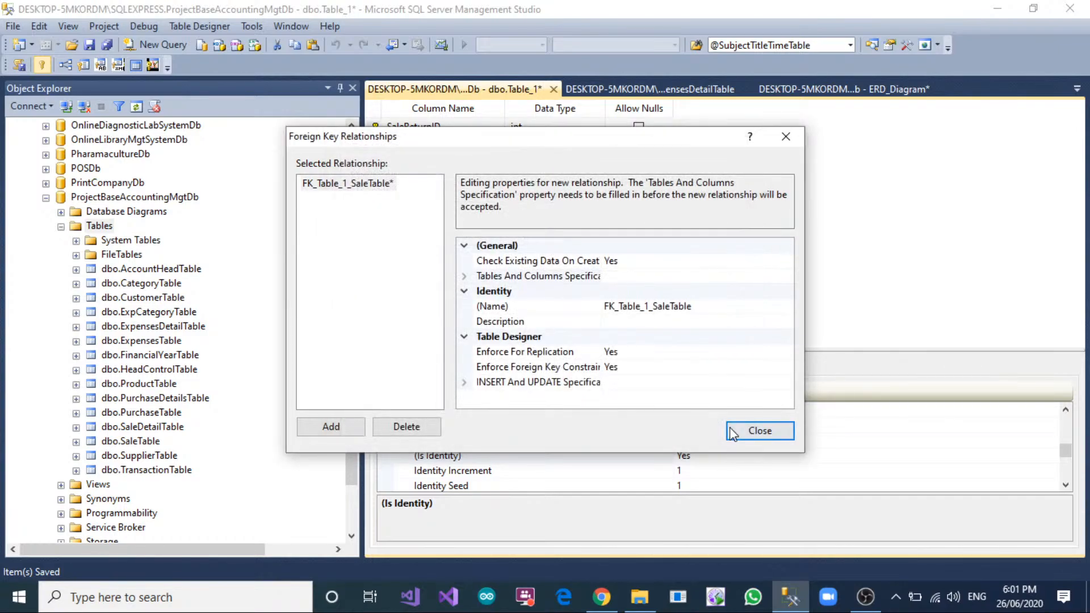
Add a second foreign key relationship linking the new table's CustomerID column to CustomerID in CustomerTable.
click(329, 427)
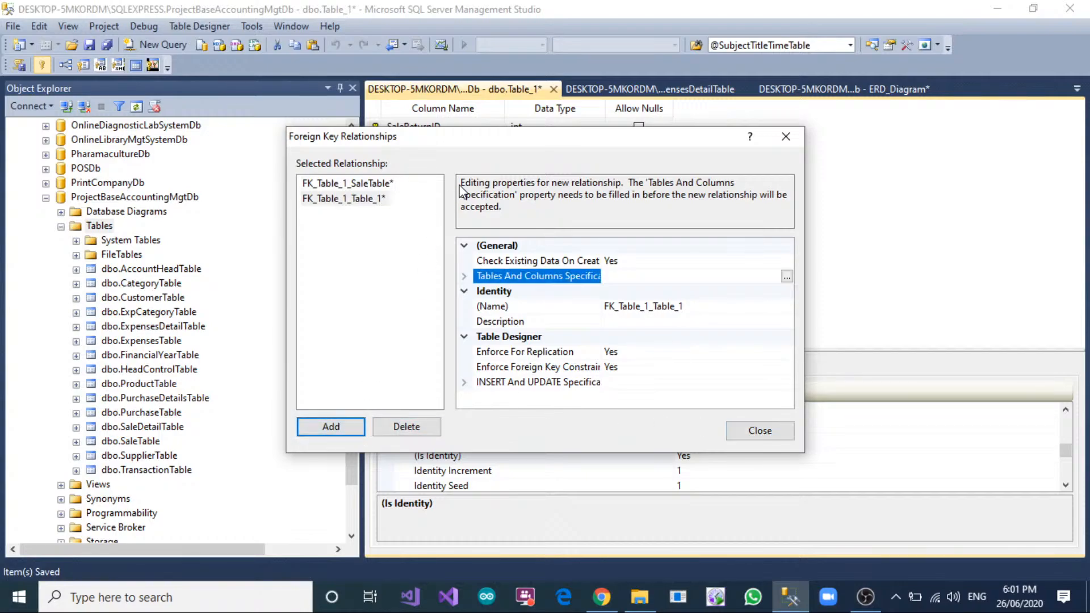
click(786, 277)
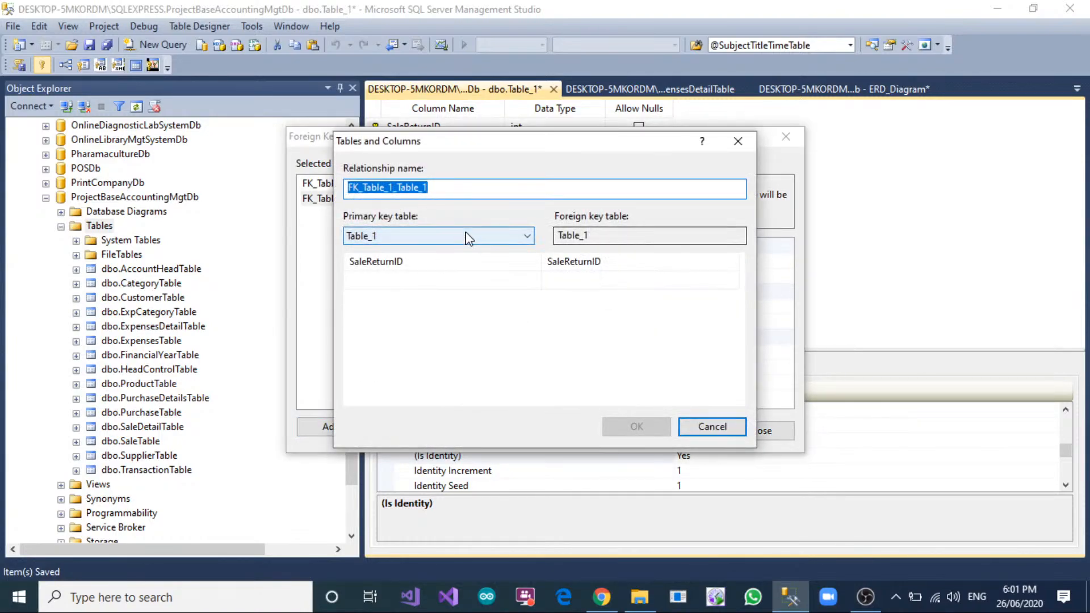
click(467, 238)
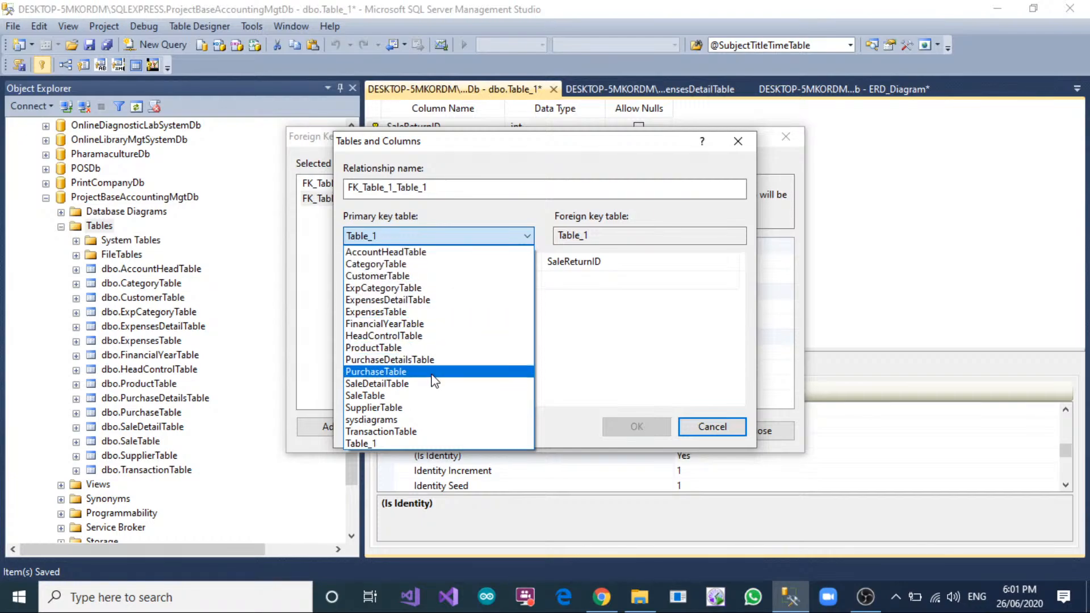
click(426, 275)
click(440, 262)
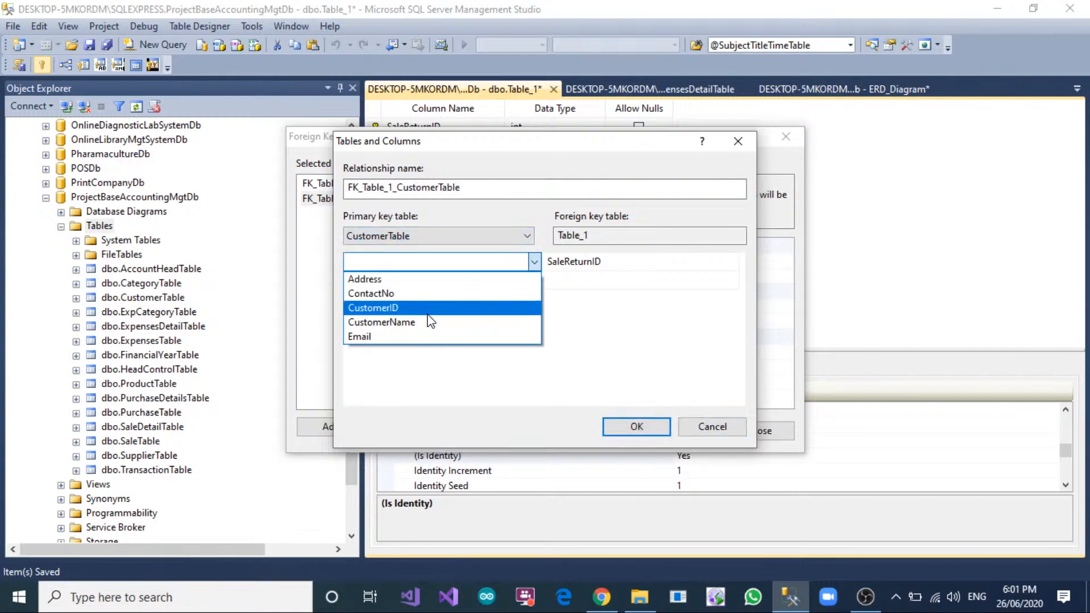
click(428, 308)
click(616, 263)
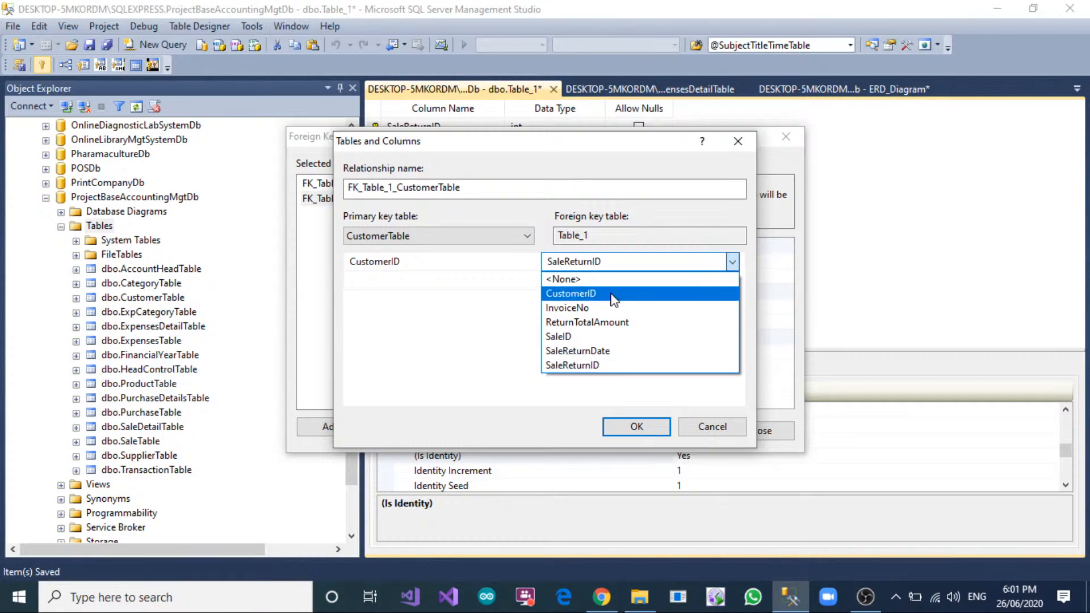
click(613, 294)
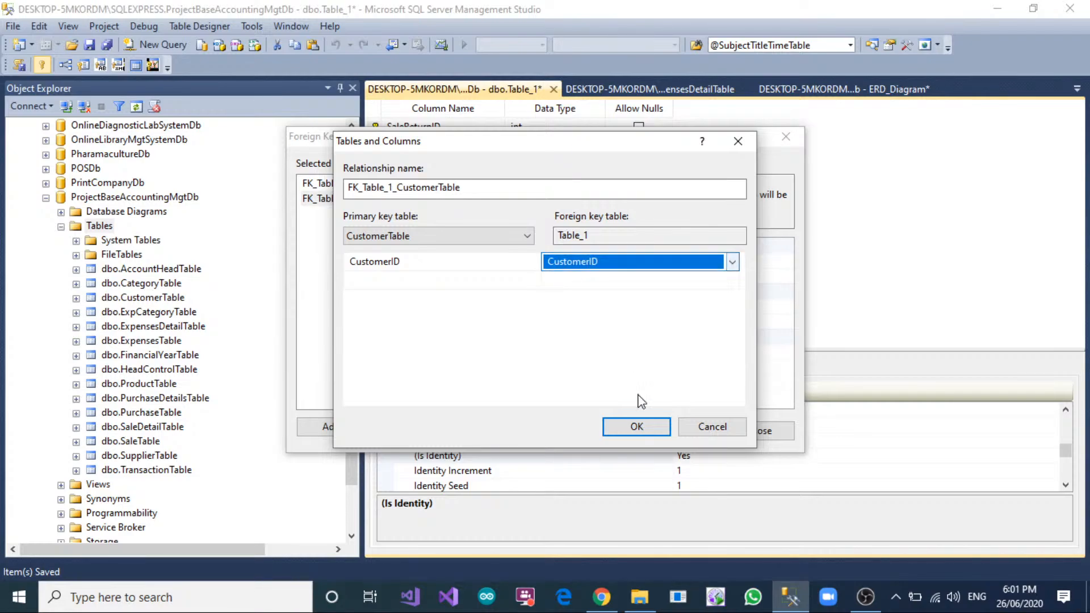
click(636, 426)
click(761, 431)
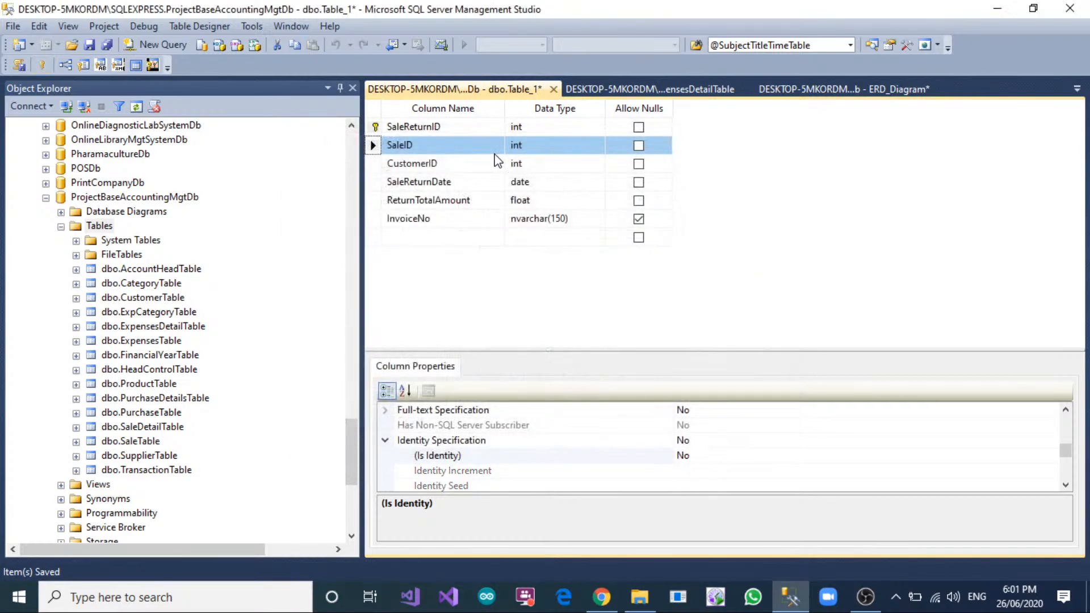
Save the new table under the name SaleReturnTable.
right_click(468, 93)
click(487, 107)
text(SaleRe)
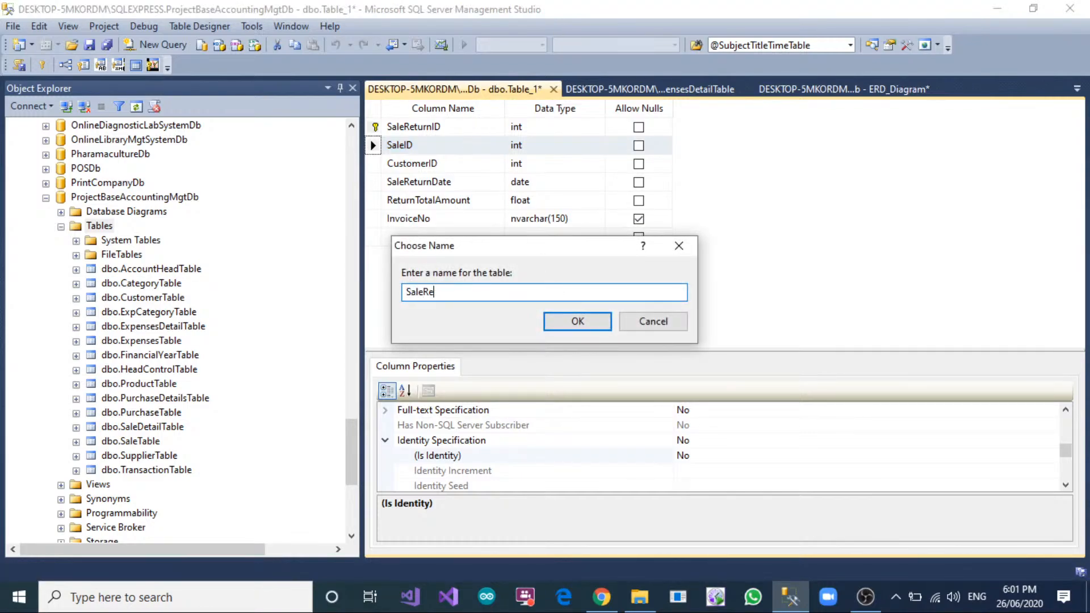
text(turnTable)
click(600, 322)
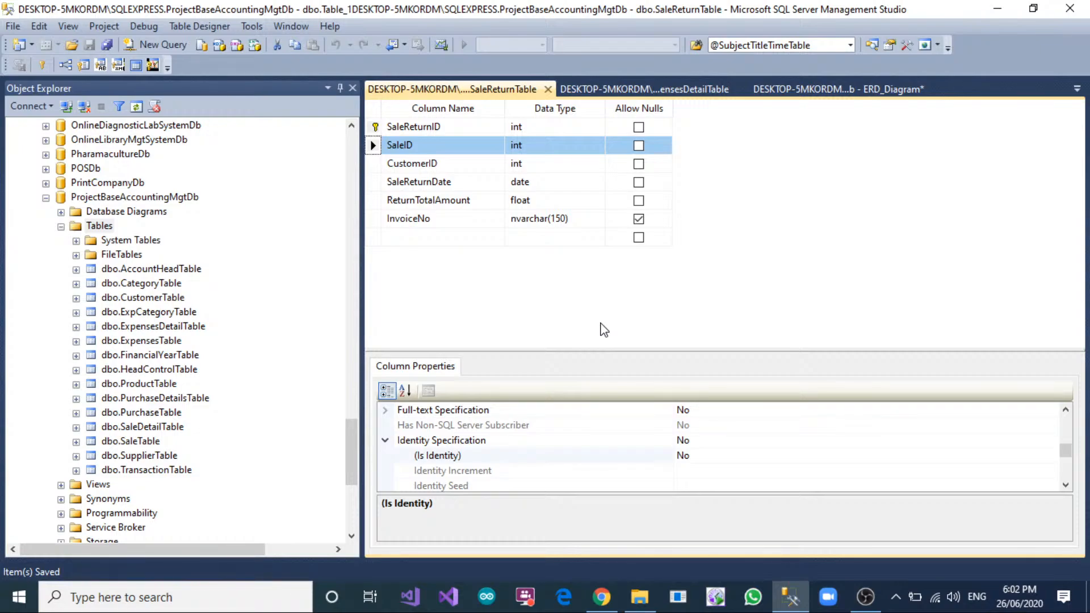
Create a new table in ProjectBaseAccountingMgtDb with a SaleReturnDetailID column of type int that does not allow nulls.
right_click(101, 227)
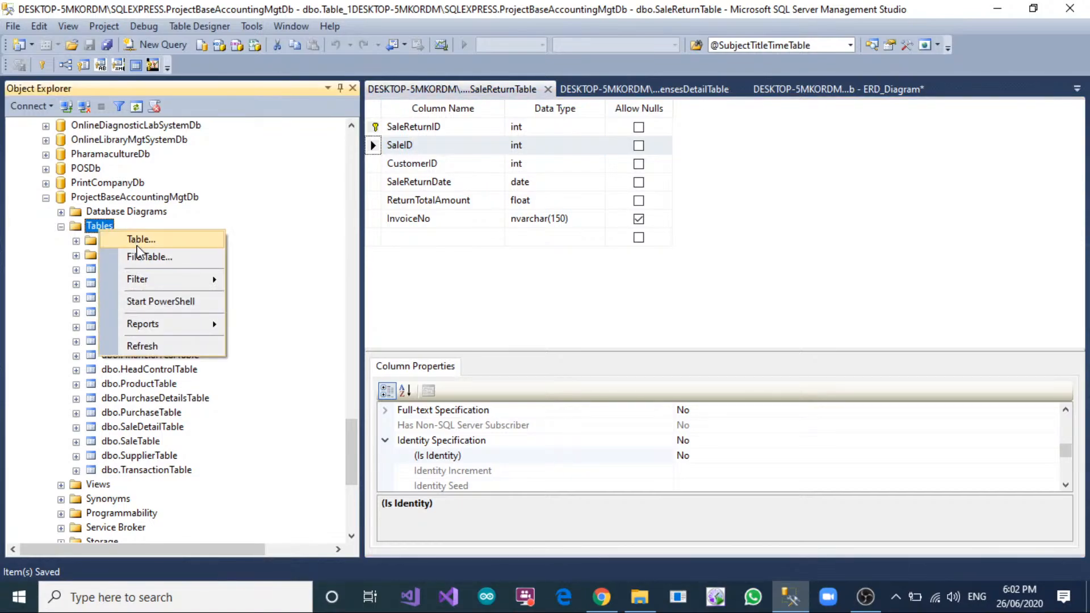
click(138, 250)
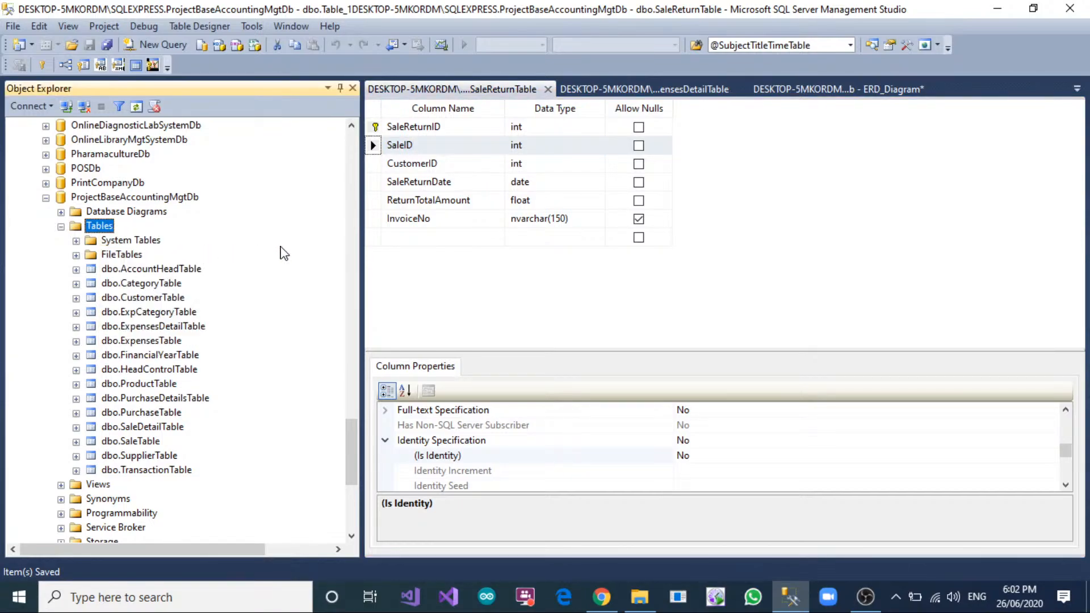
text(Sa)
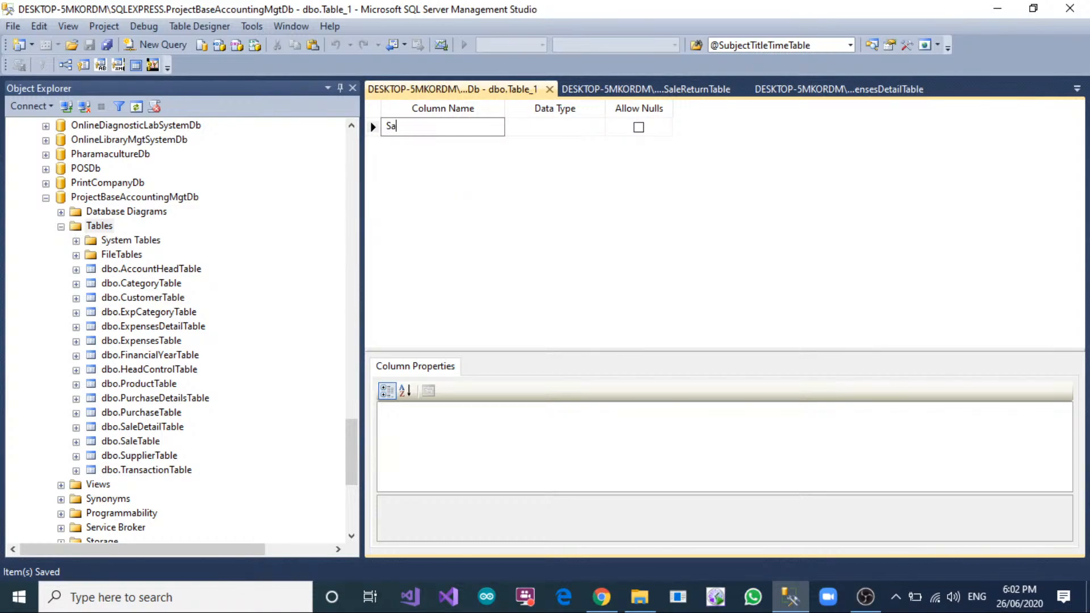
text(leReturnDetailID)
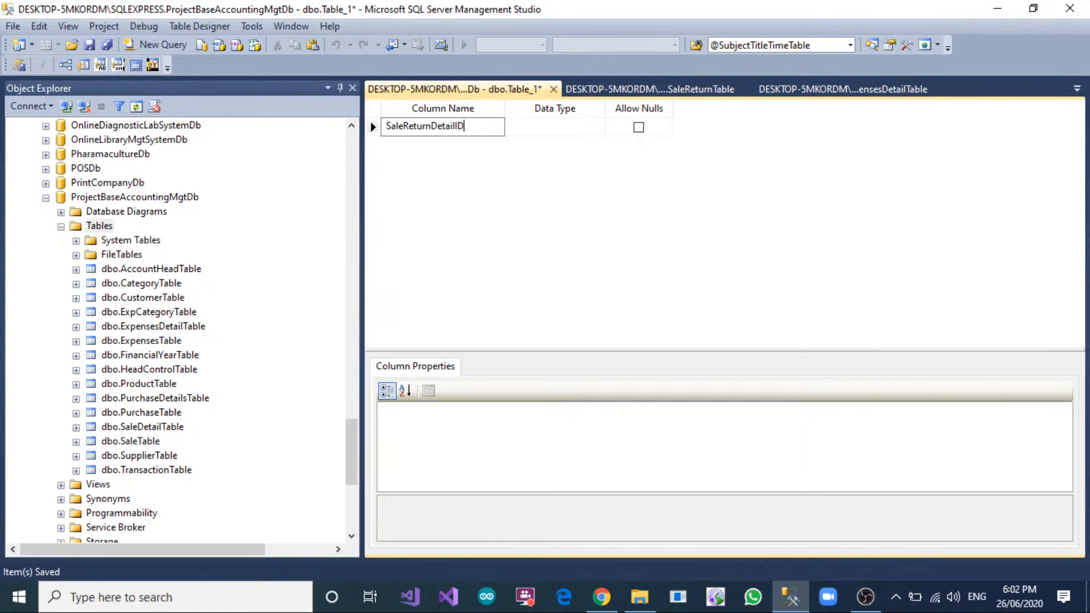
key(Tab)
text(int)
key(Tab)
key(space)
key(Tab)
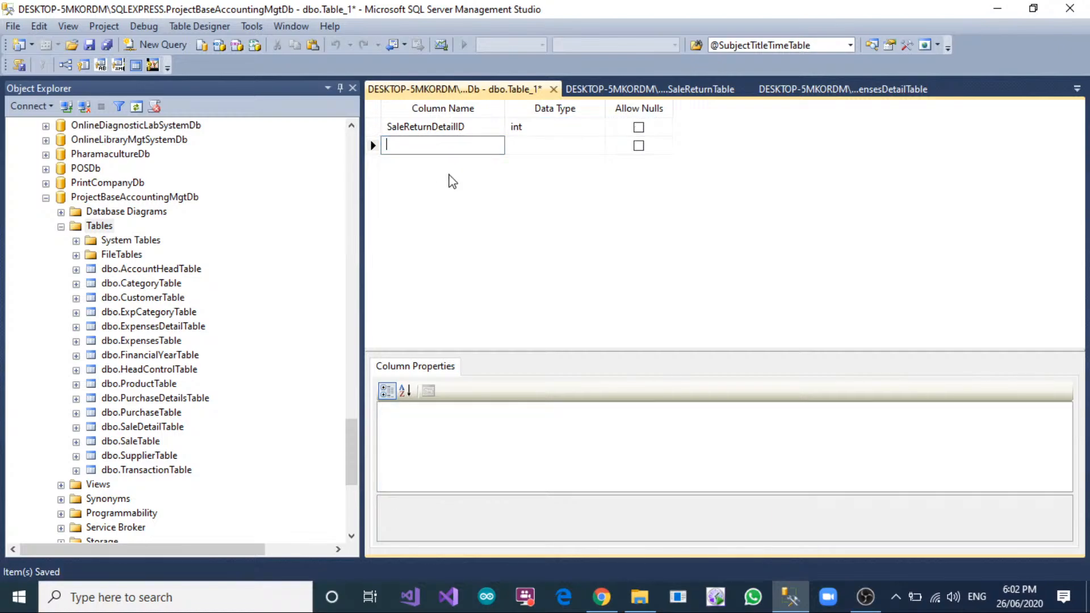
Add a SaleReturnID column of type int without nulls, copying the column name from SaleReturnTable.
click(673, 89)
click(433, 126)
click(497, 123)
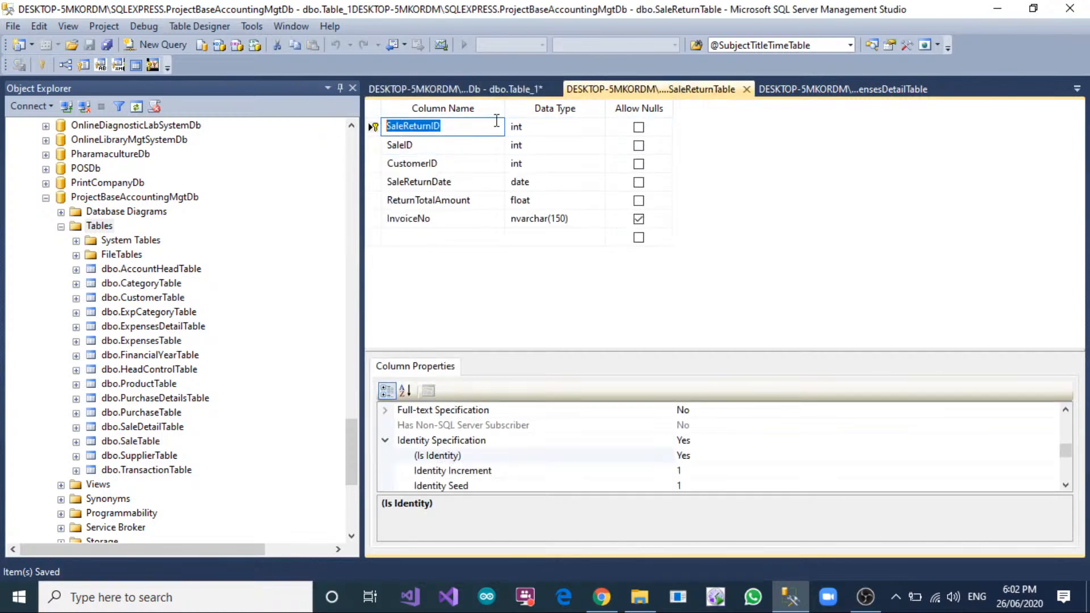
key(ctrl+c)
click(454, 89)
key(ctrl+v)
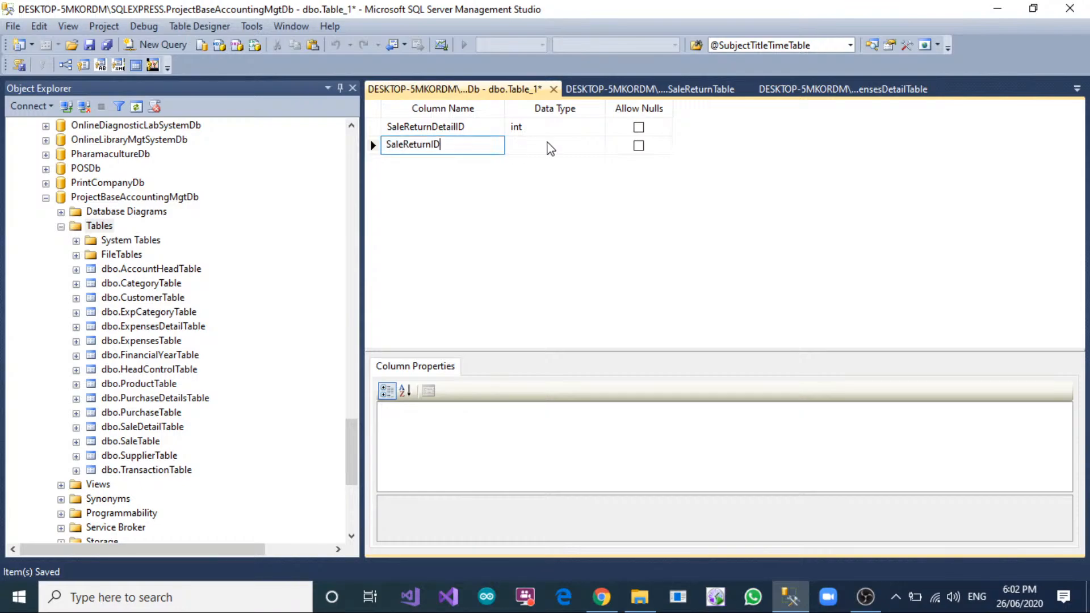
key(Tab)
text(int)
key(Tab)
key(space)
key(Tab)
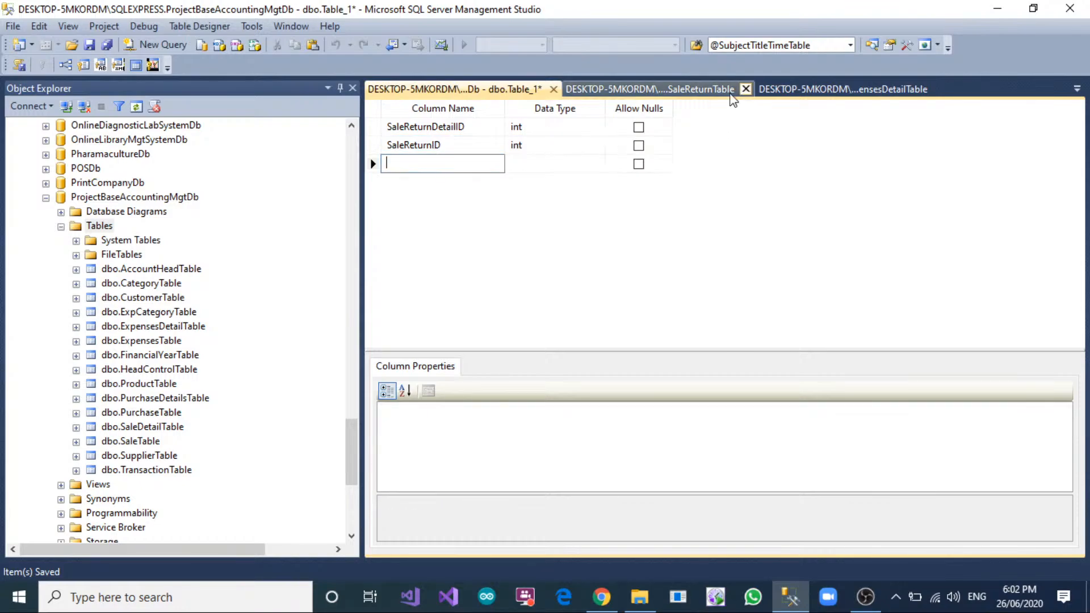
Add a ProductID column of type int without nulls, consulting the columns of SaleReturnTable and SaleDetailTable for reference.
click(686, 93)
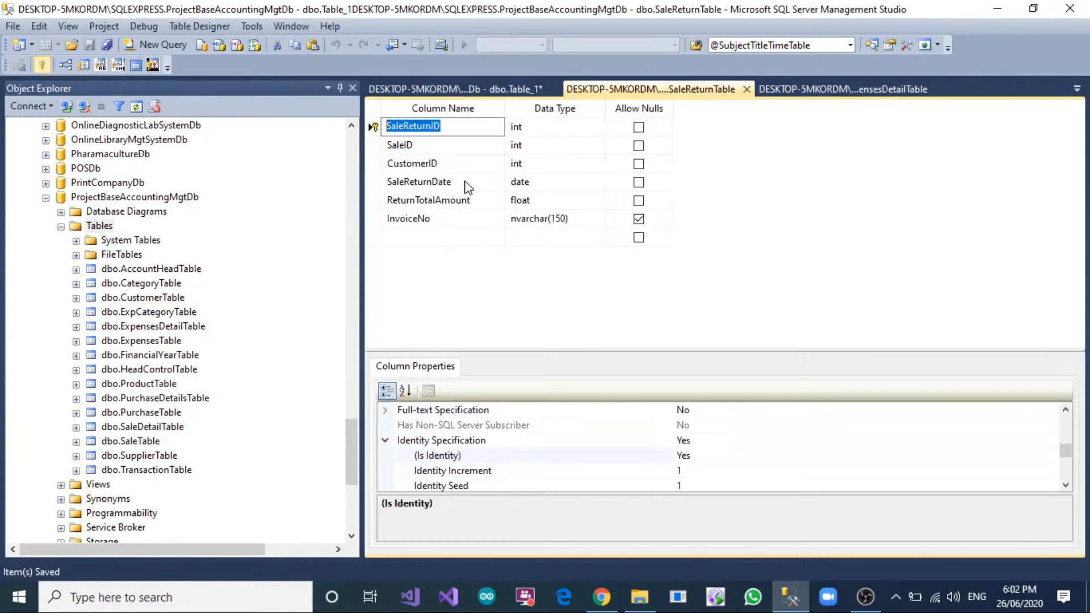
click(485, 91)
text(Produc)
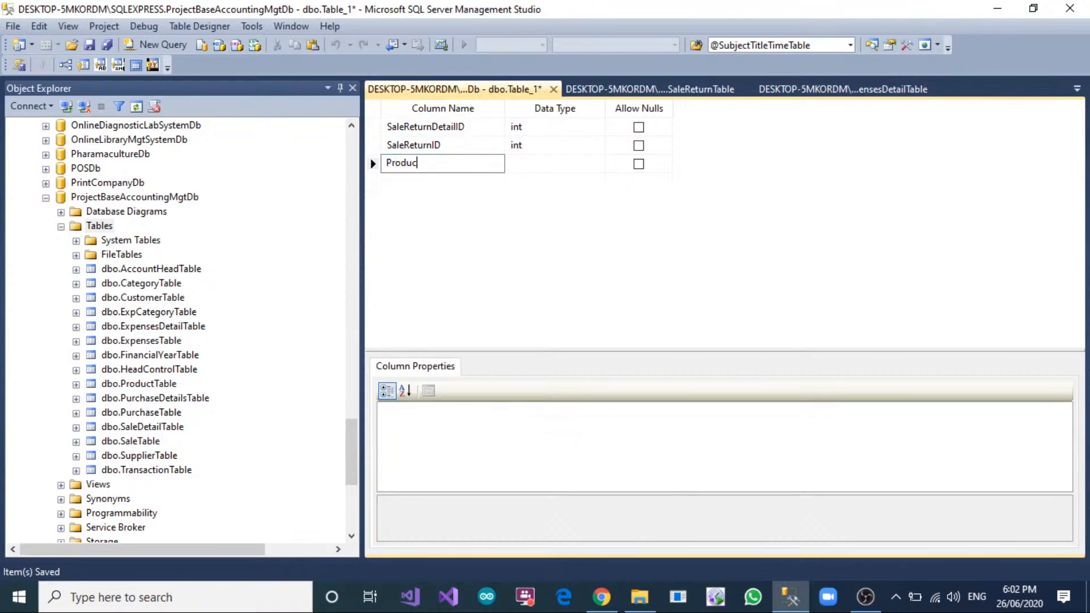
text(tID)
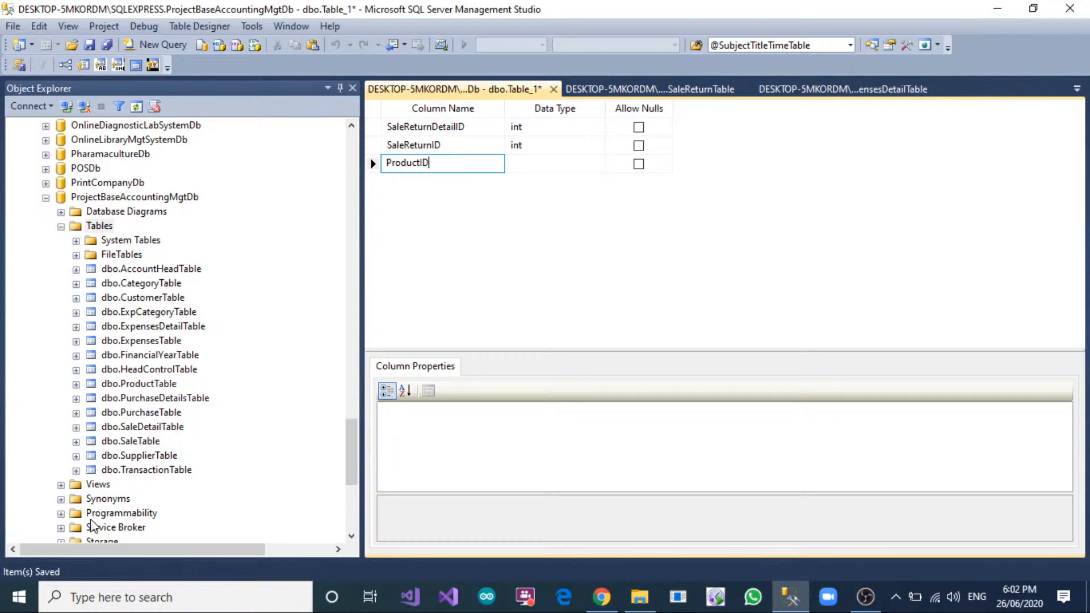
click(140, 432)
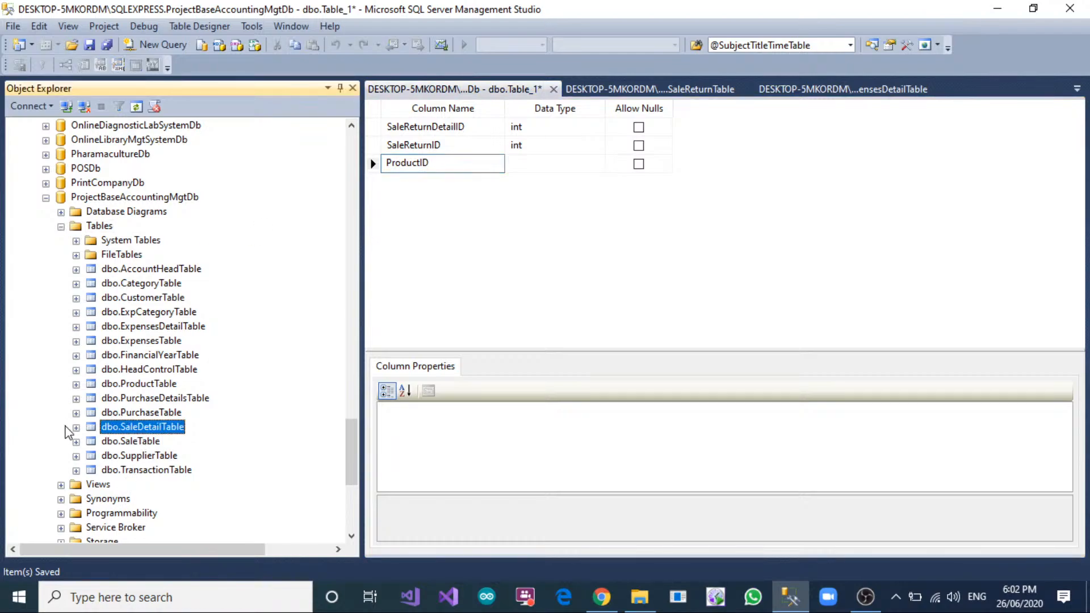
click(76, 427)
click(91, 441)
scroll(151, 384, down, 2)
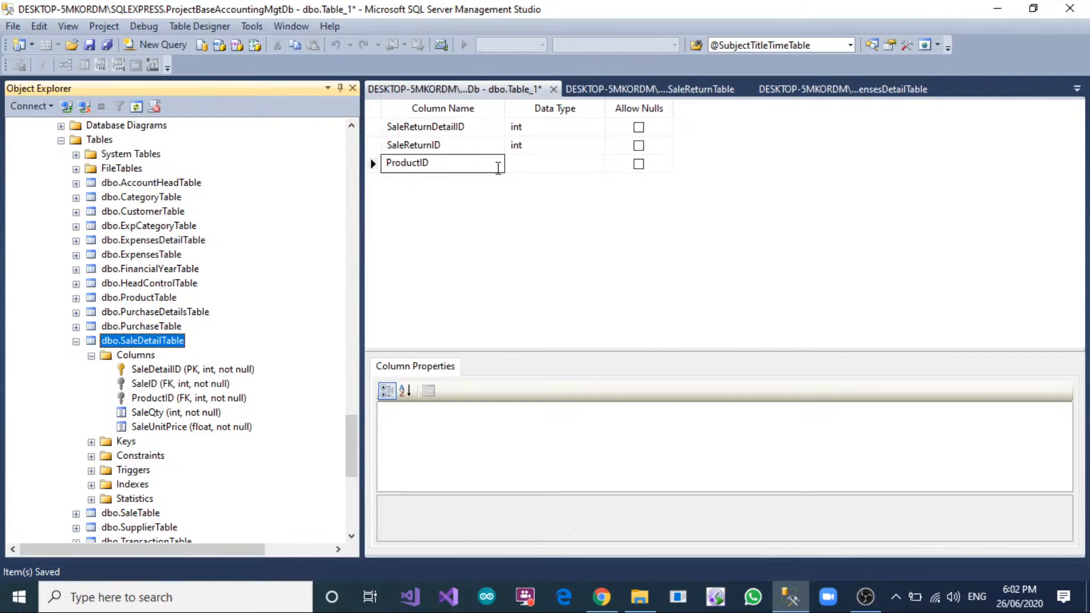
click(510, 164)
text(int)
key(Tab)
key(space)
key(Tab)
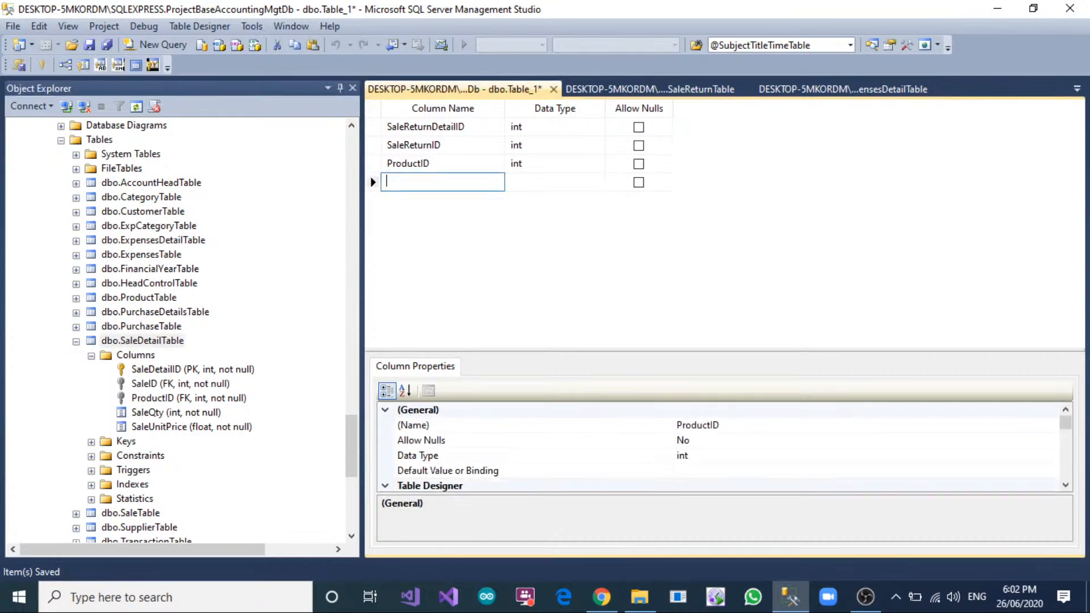
Add a ReturnQty column of type int that does not allow nulls.
text(R)
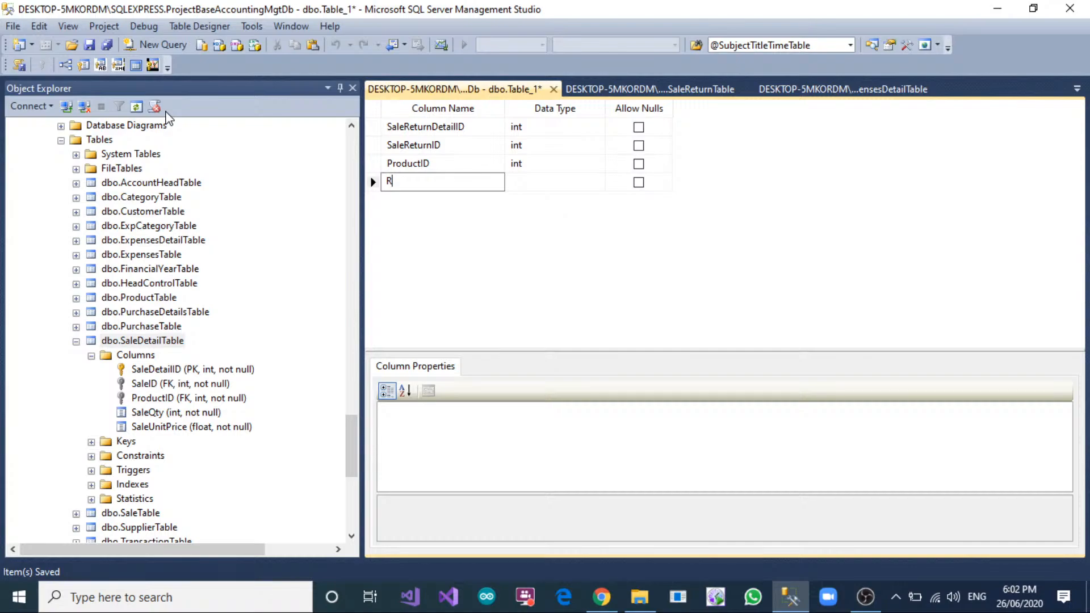
text(t)
text(tur)
key(Tab)
text(int)
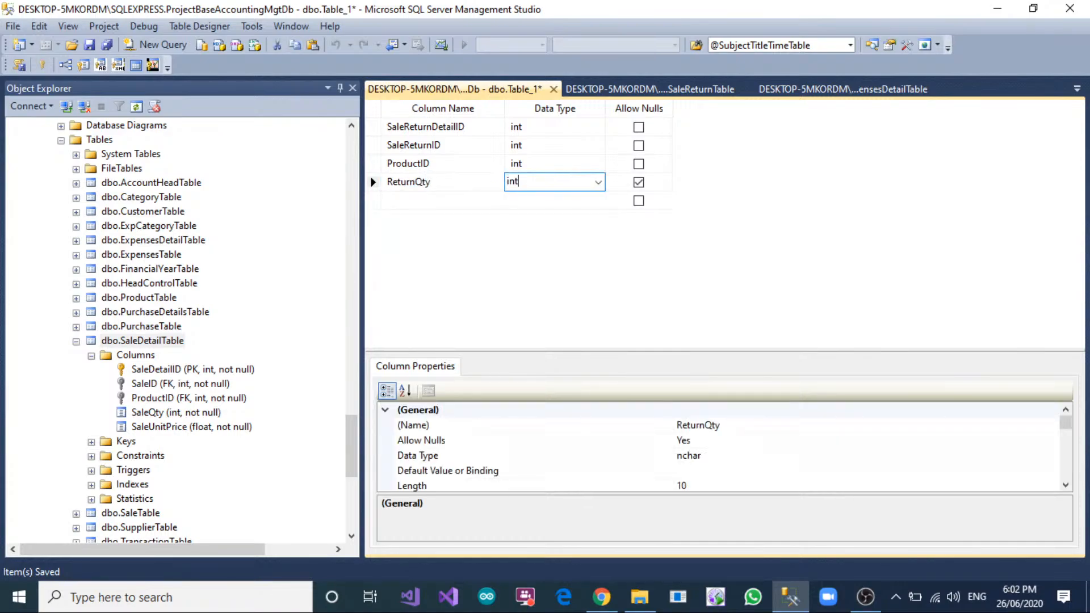
key(Tab)
key(space)
key(Tab)
Add a ReturnUnitPrice column of type float that does not allow nulls.
text(Retu)
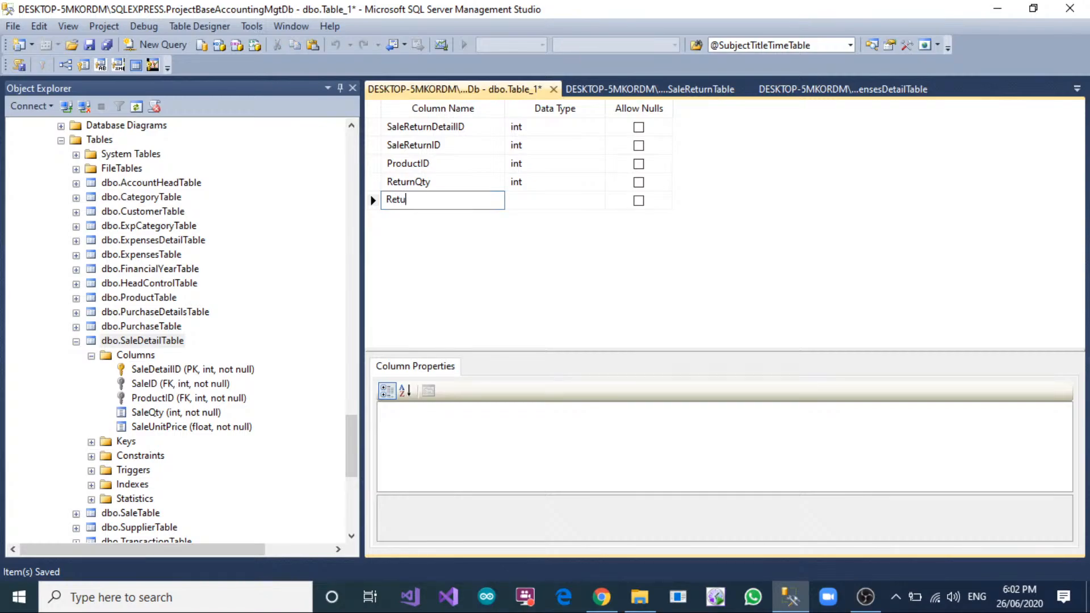
text(rnUnitPrice)
key(Tab)
text(in)
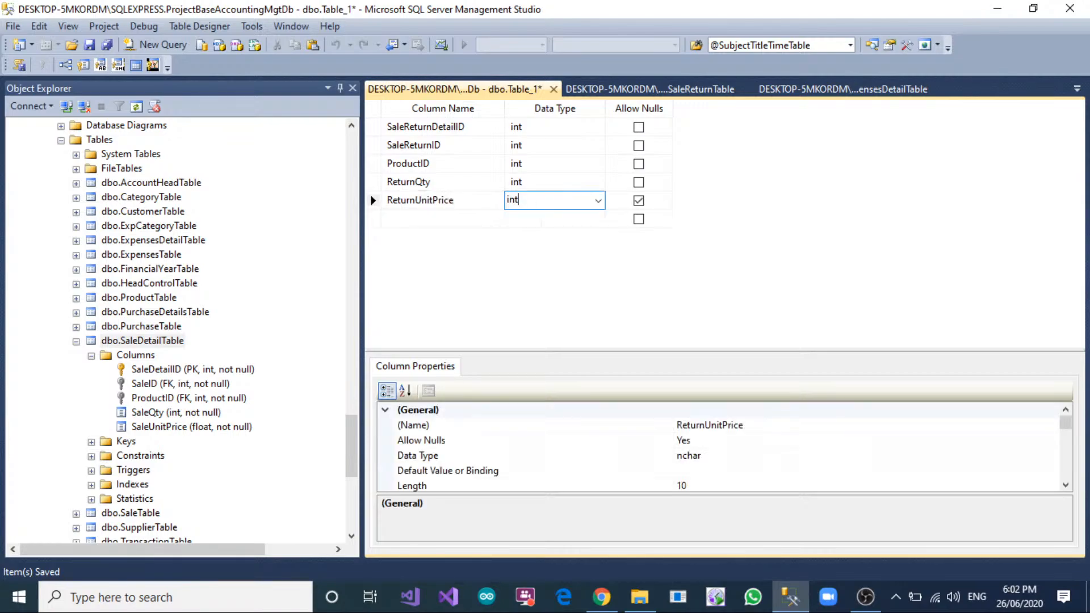
text(float)
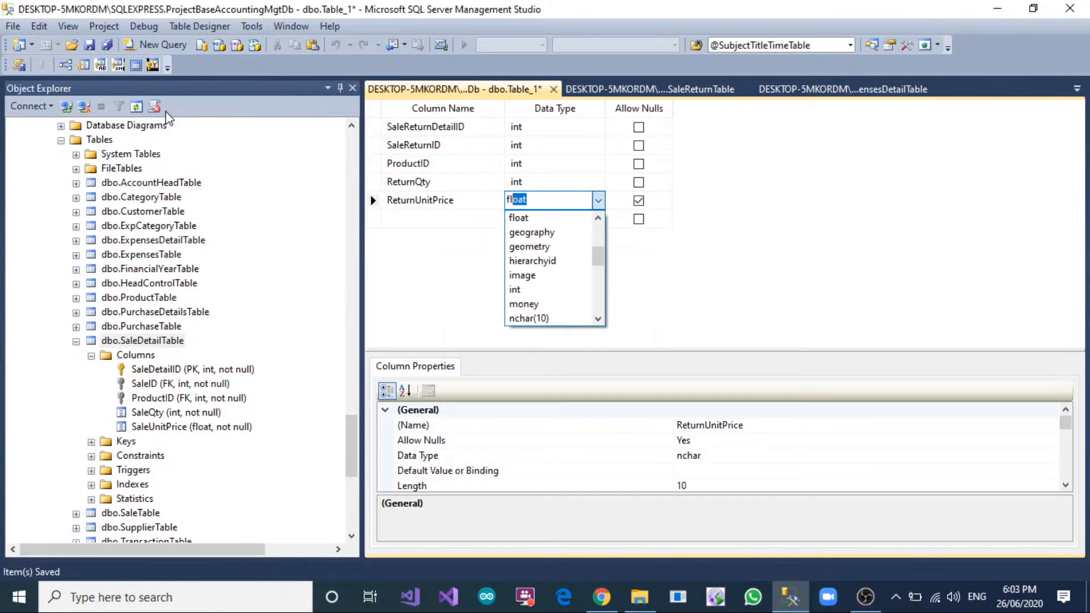
key(Tab)
key(space)
key(Tab)
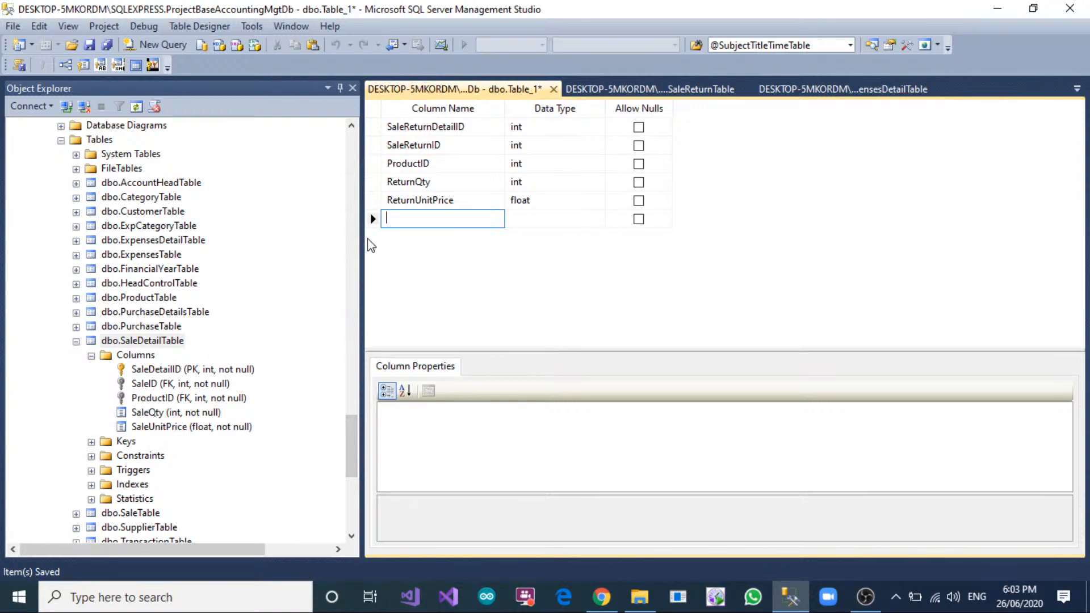
Add a ReturnReason column of type nvarchar(50) that allows nulls.
text(Ret)
text(urnReason)
key(Tab)
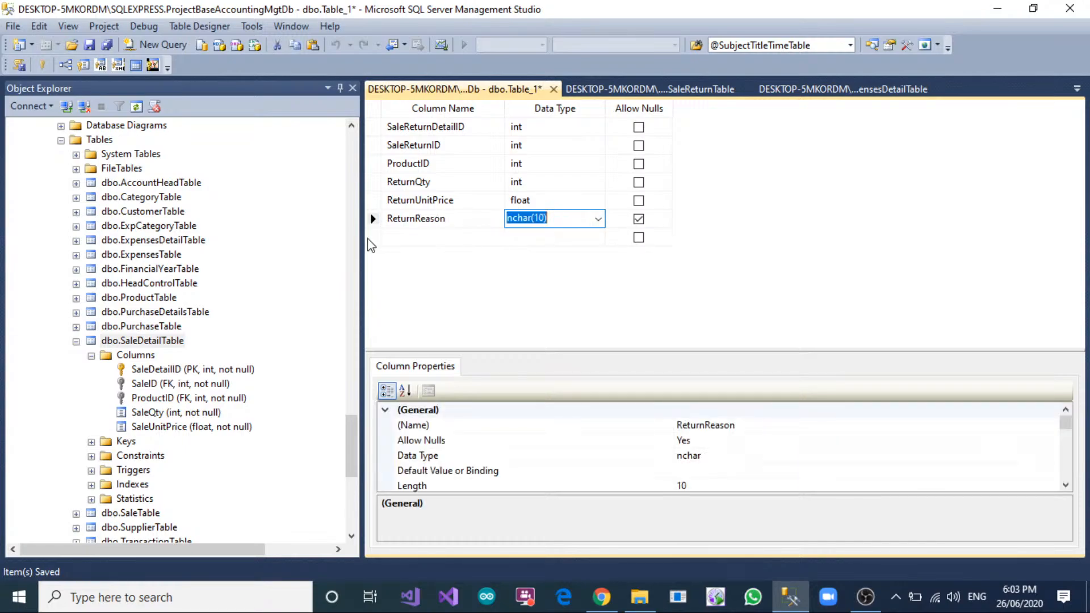
text(nvarchar(50))
click(673, 262)
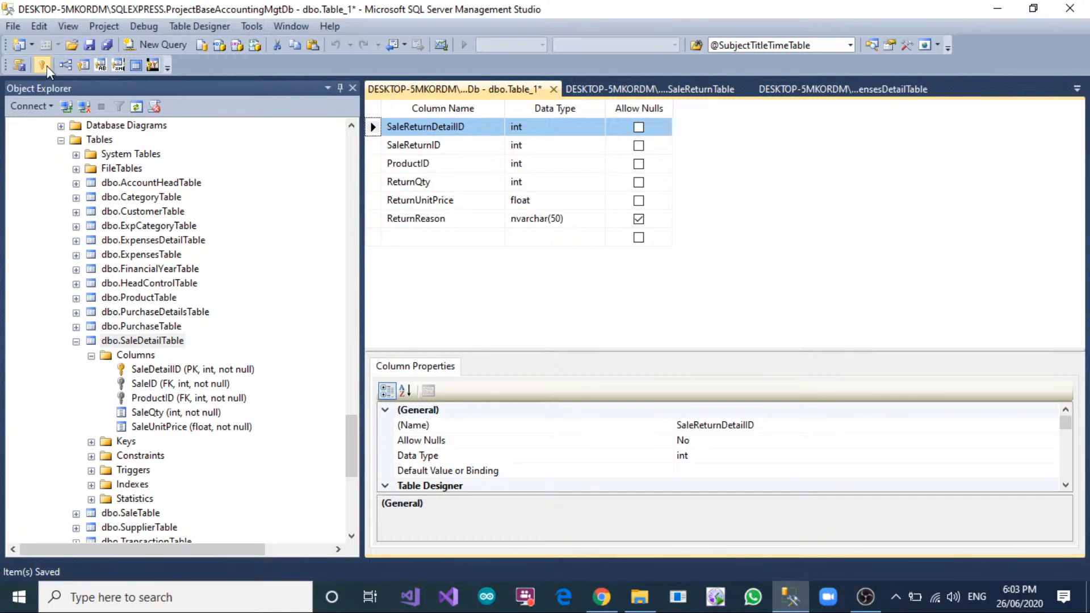
Make SaleReturnDetailID the primary key and set its Is Identity property to Yes.
scroll(574, 457, down, 3)
click(386, 455)
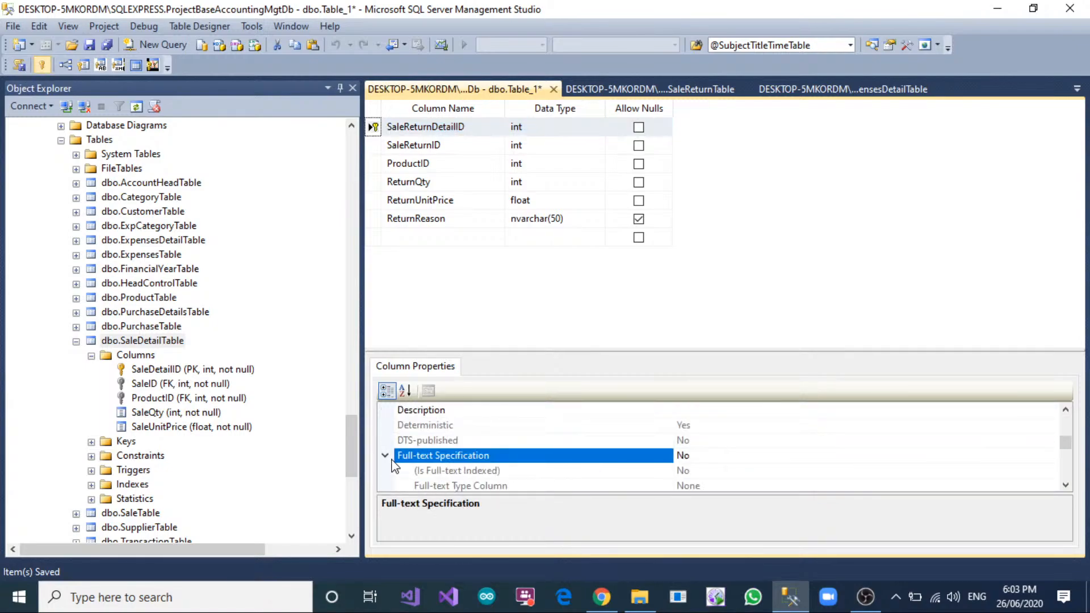
scroll(433, 453, down, 1)
scroll(433, 453, down, 1)
click(433, 455)
click(385, 410)
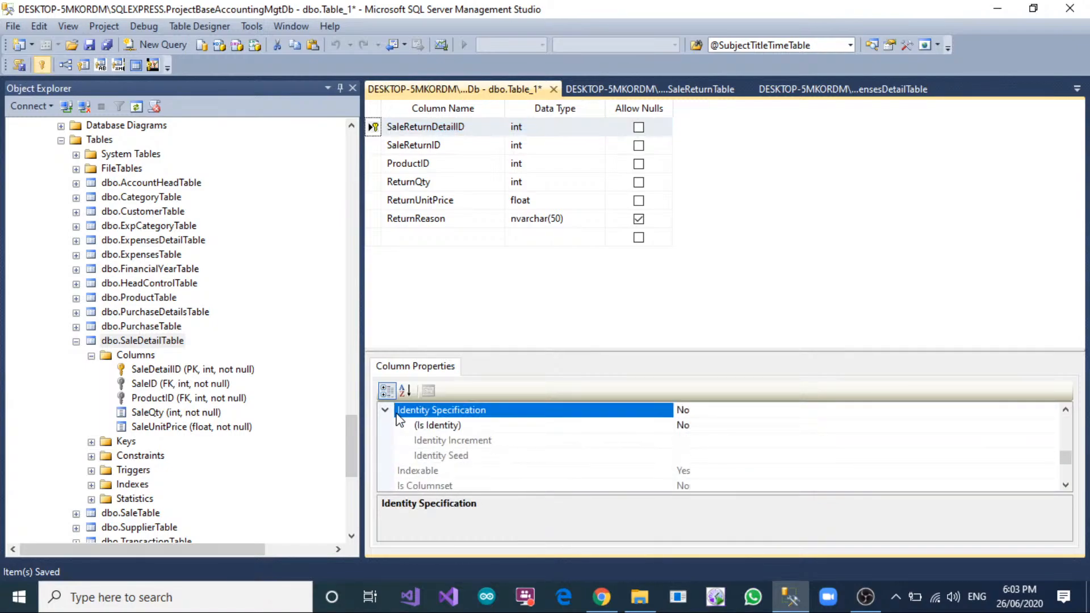
click(710, 429)
double_click(710, 430)
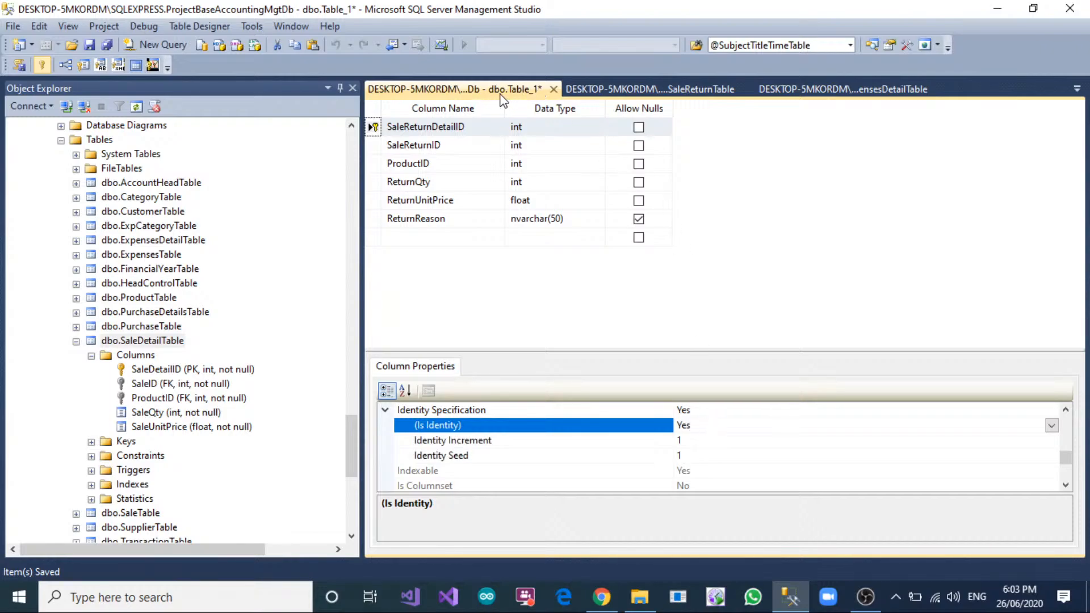
Save the new table under the name SaleReturnDetailTable.
right_click(534, 91)
click(531, 103)
text(Sale)
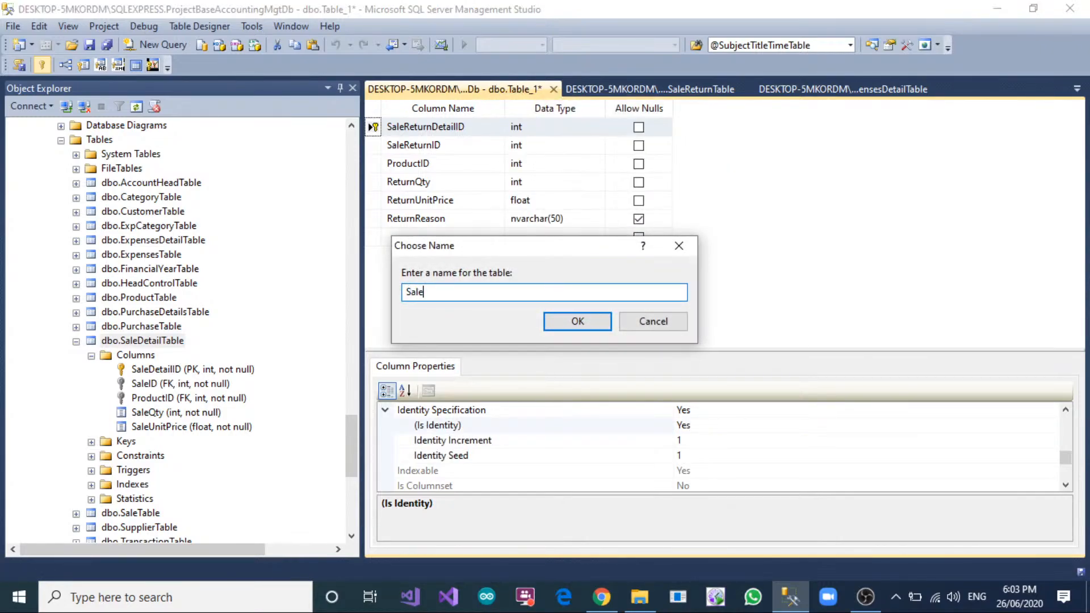
text(ReturnDetailTable)
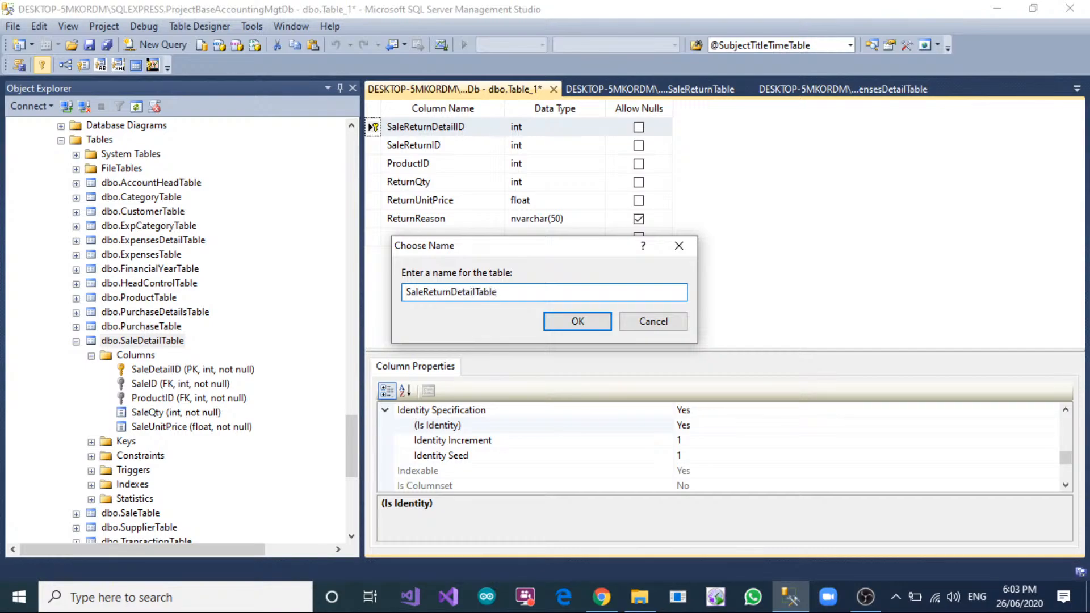
click(579, 319)
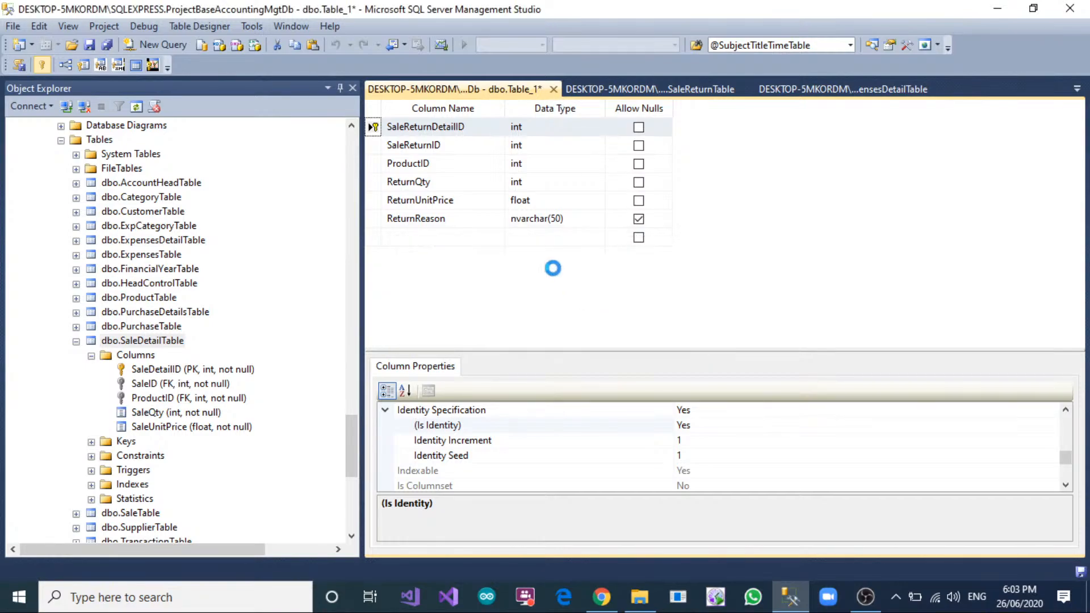
Open the foreign key relationships of SaleReturnDetailTable and add a new relationship.
right_click(380, 146)
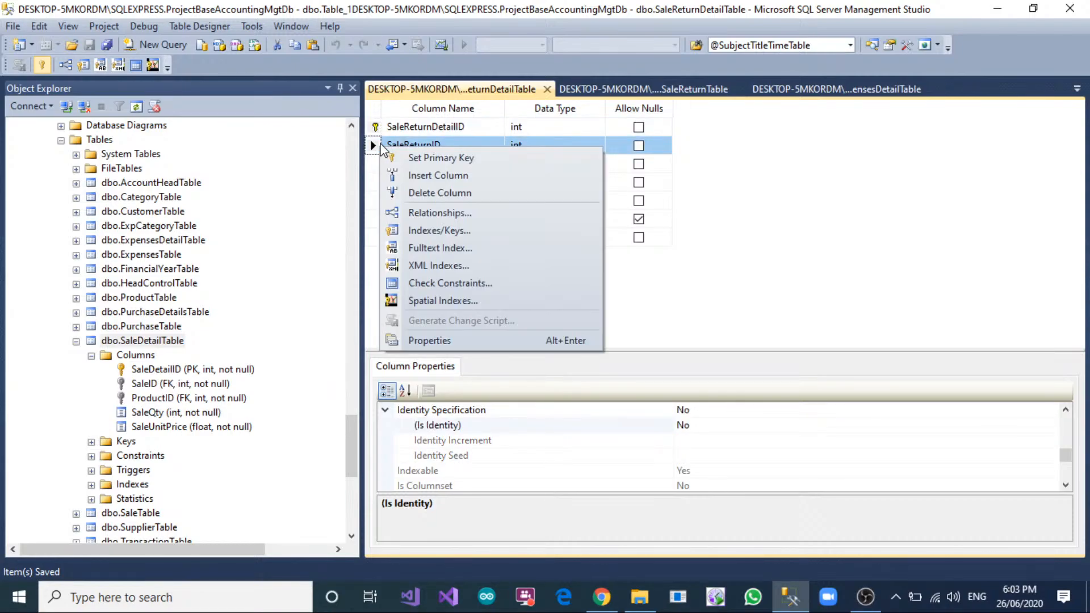
click(429, 213)
drag(523, 153, 793, 72)
click(633, 380)
click(993, 205)
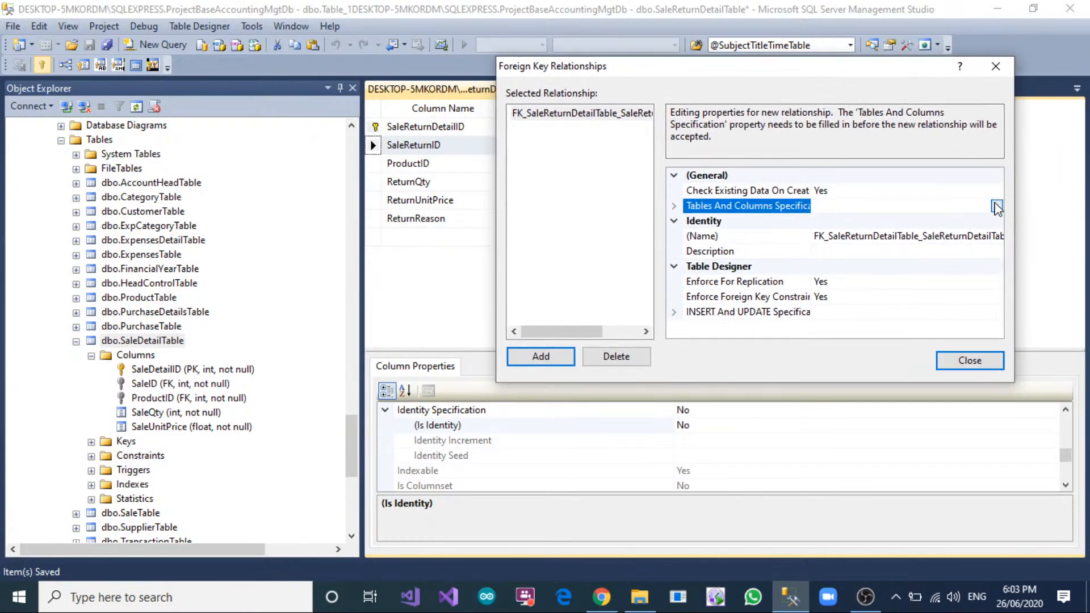
Set the new relationship to link SaleReturnID in SaleReturnDetailTable to the primary key SaleReturnID of SaleReturnTable.
click(996, 207)
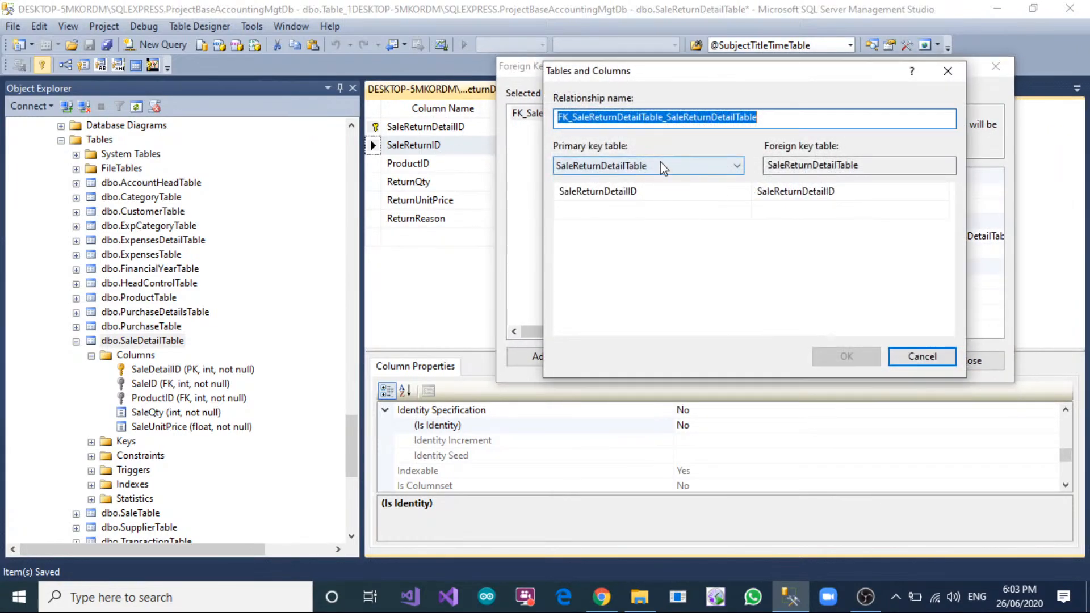
click(663, 168)
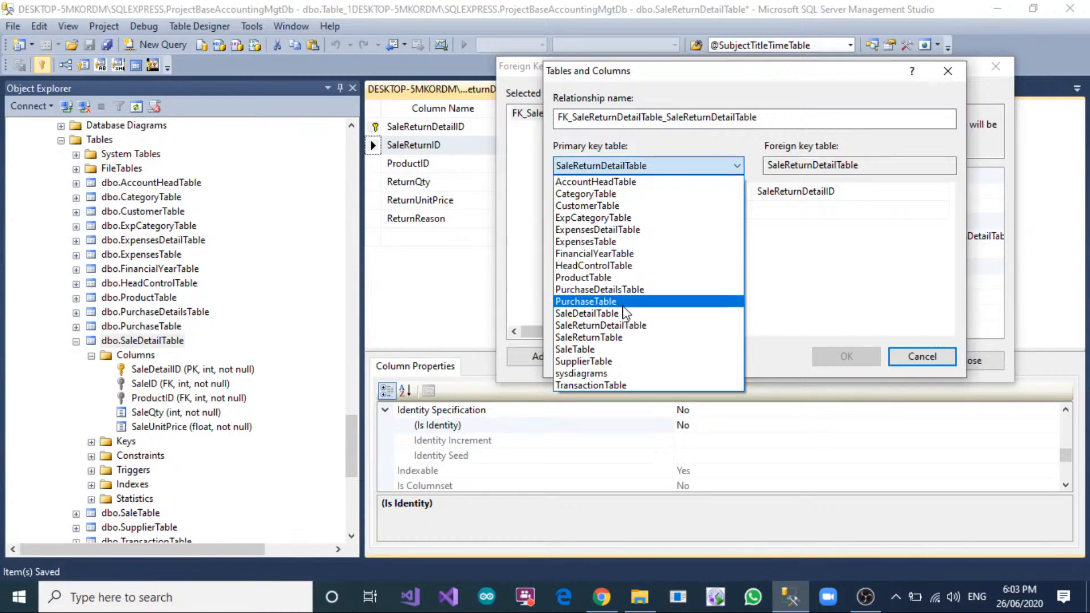
click(610, 338)
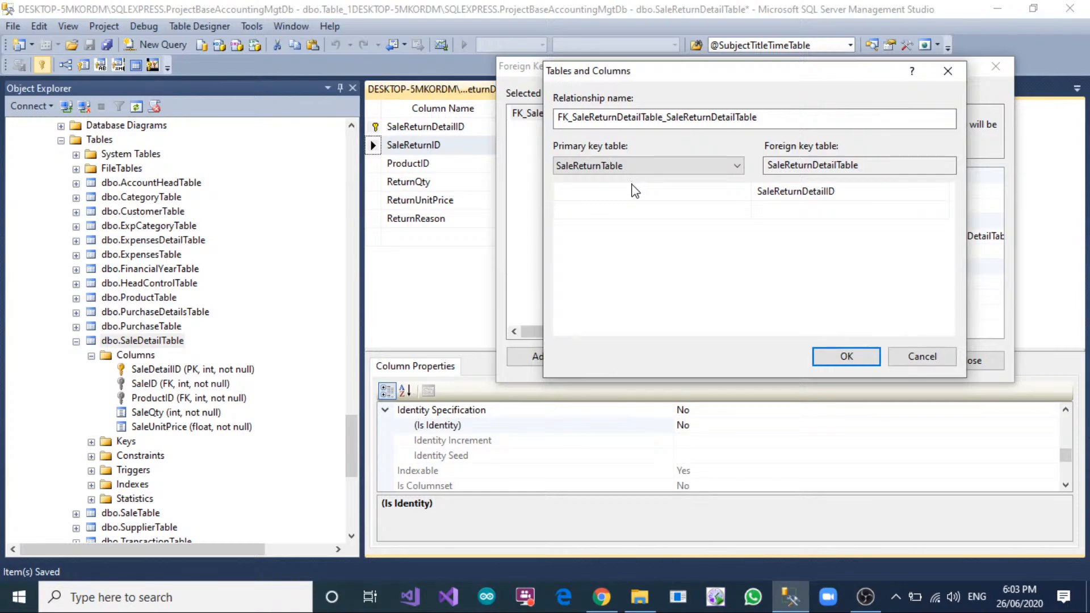
click(635, 191)
click(664, 191)
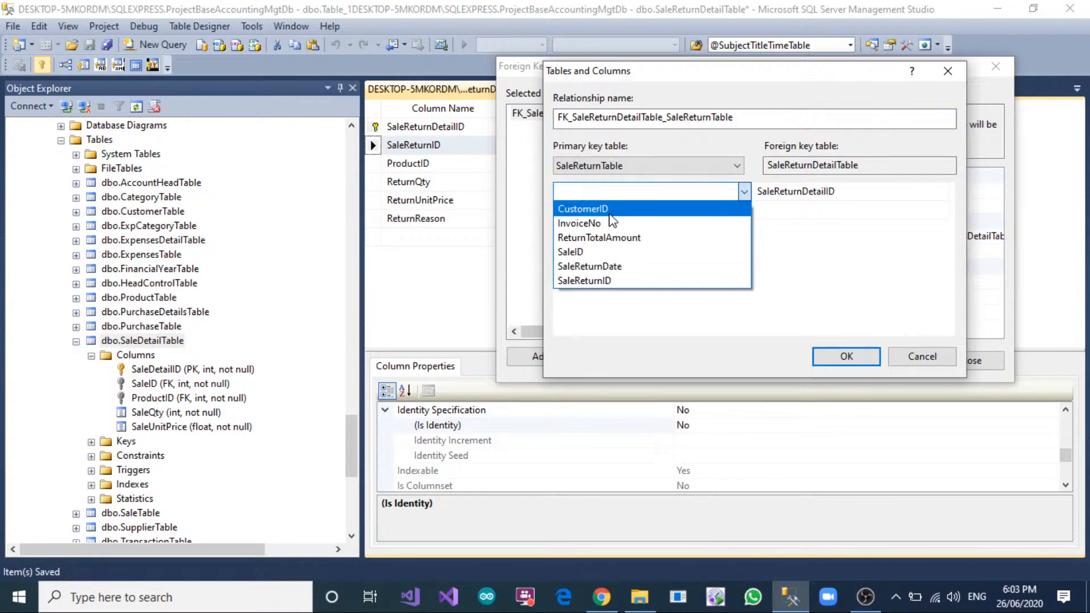
click(608, 282)
click(857, 193)
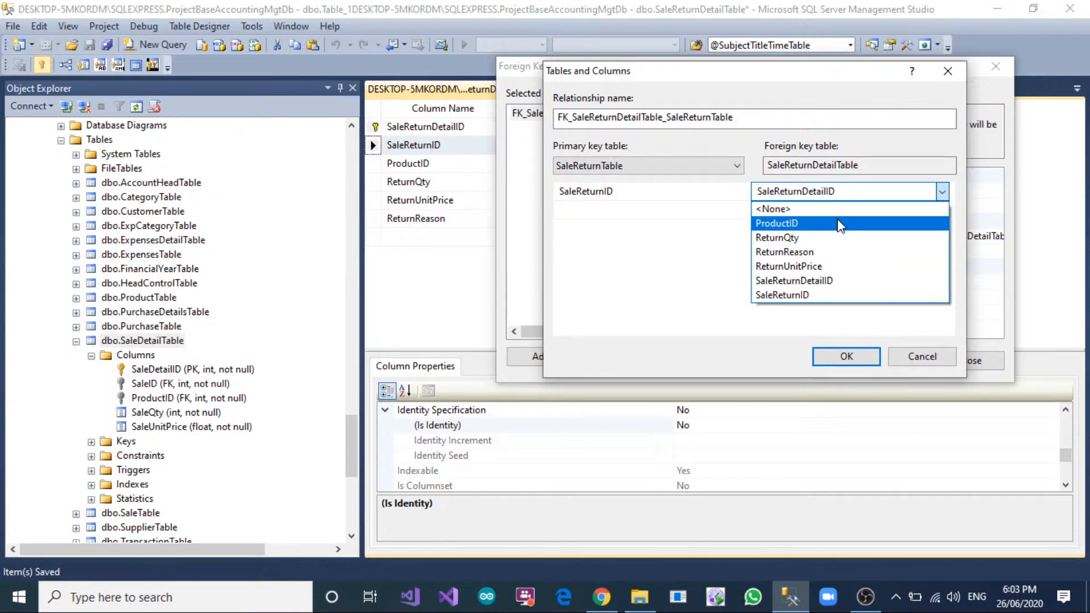
click(827, 294)
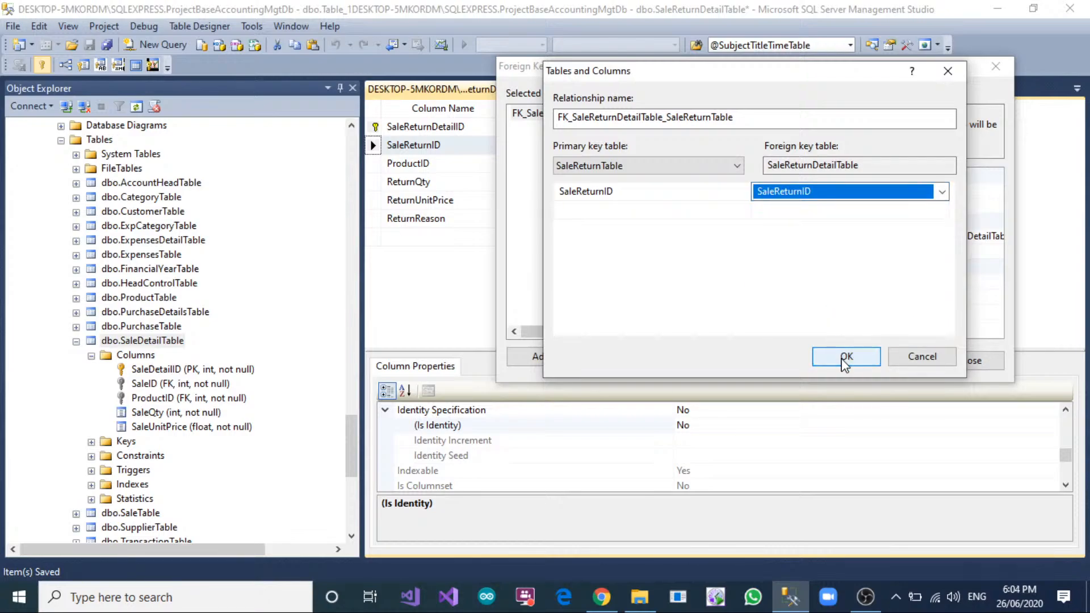
click(846, 357)
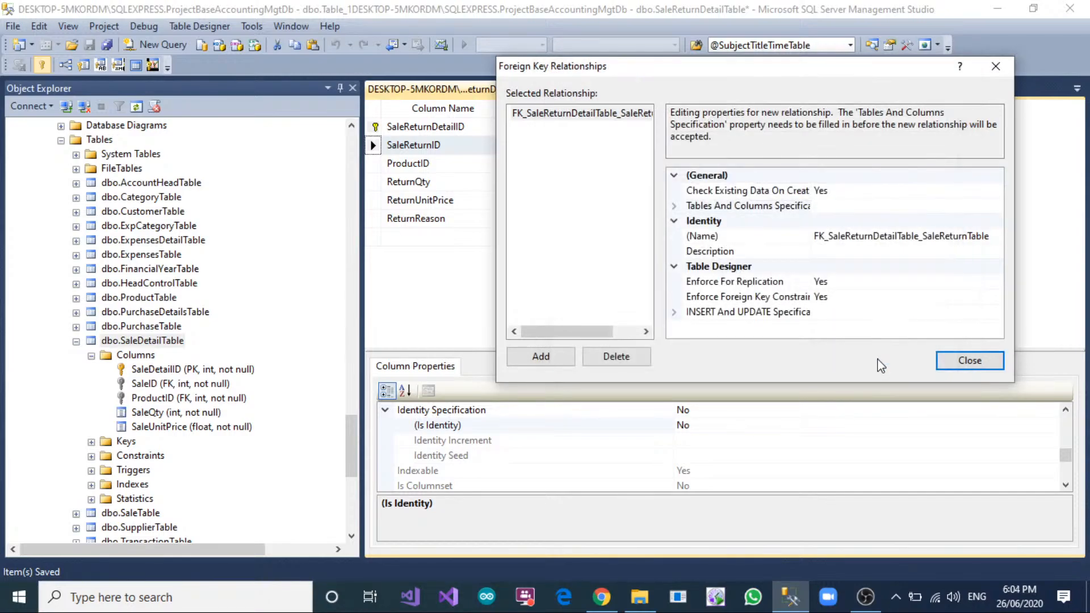
Add a second relationship linking ProductID in SaleReturnDetailTable to the primary key ProductID of ProductTable.
click(531, 356)
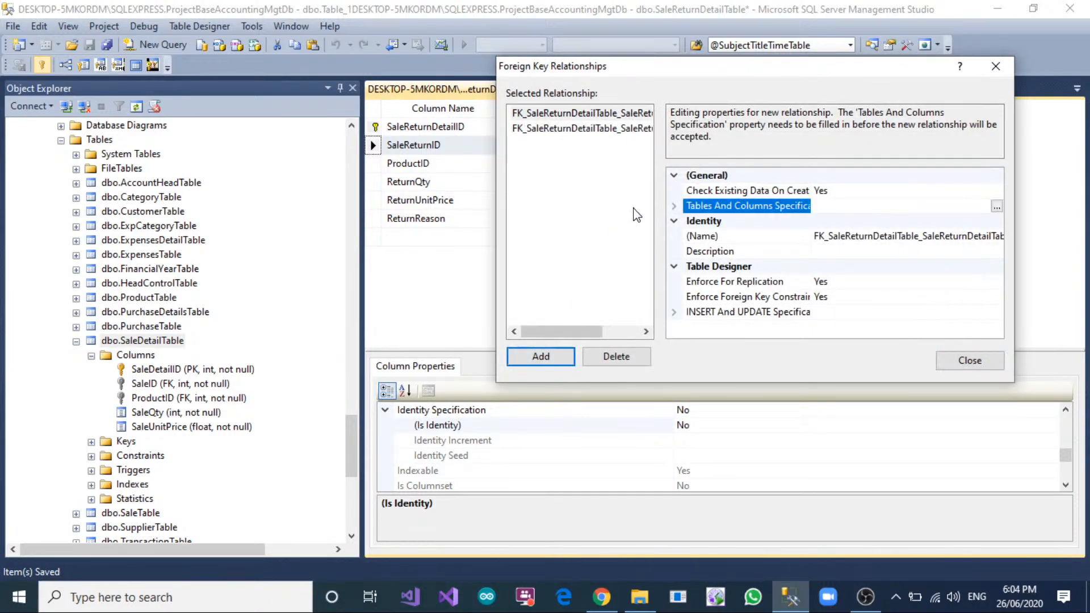
click(997, 206)
click(679, 166)
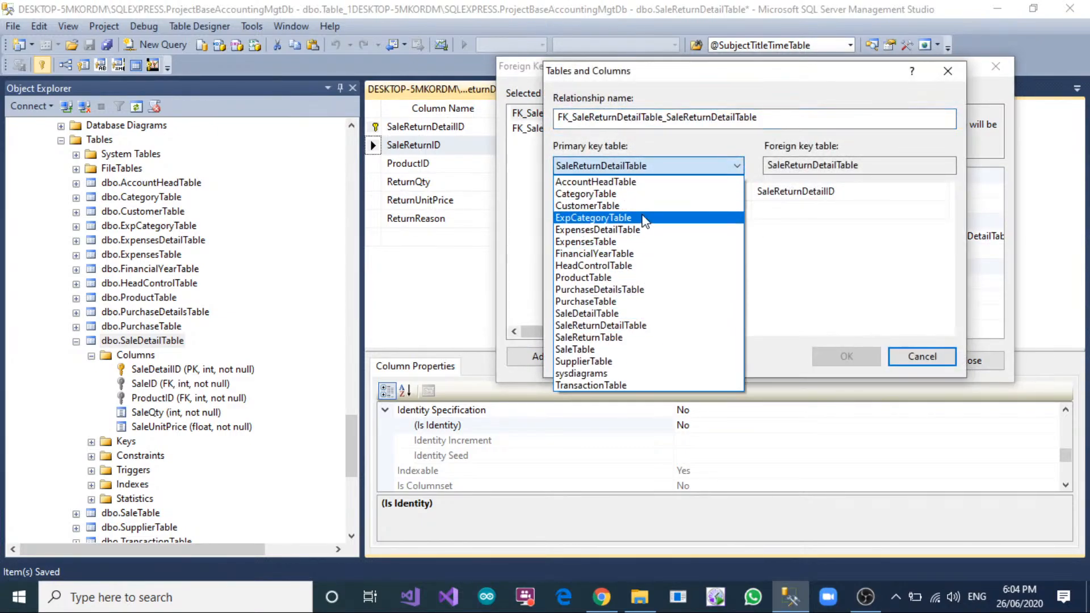
click(639, 277)
click(681, 189)
click(682, 190)
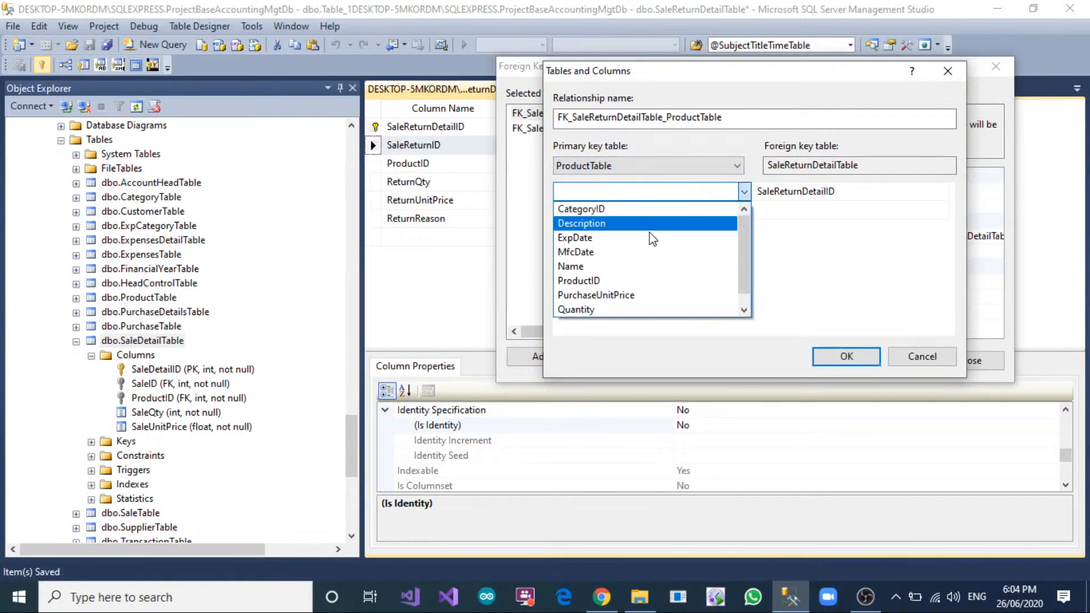
click(642, 278)
click(827, 194)
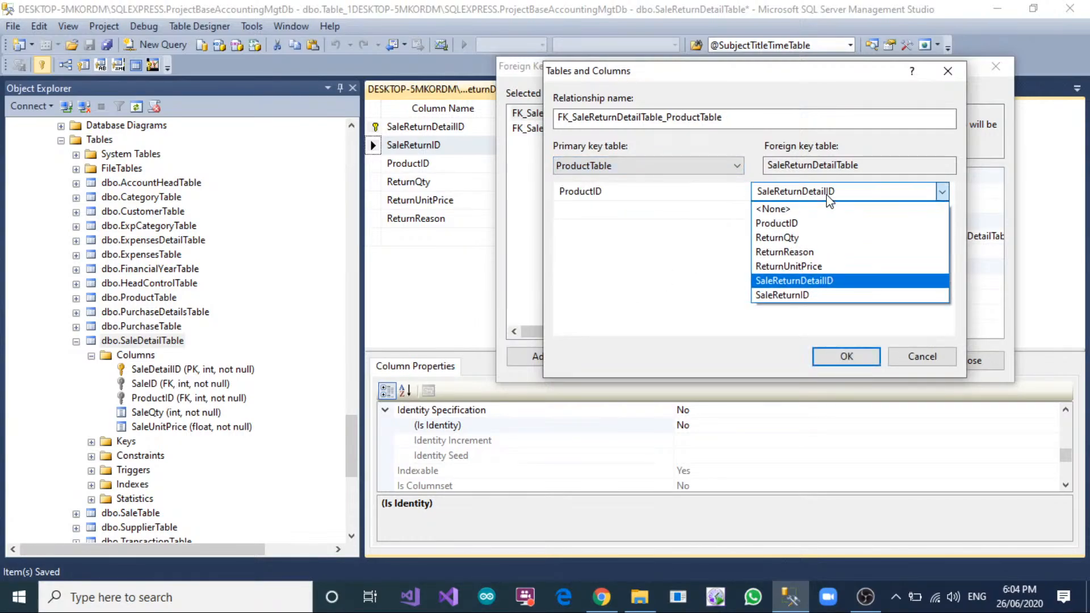
click(819, 225)
click(846, 356)
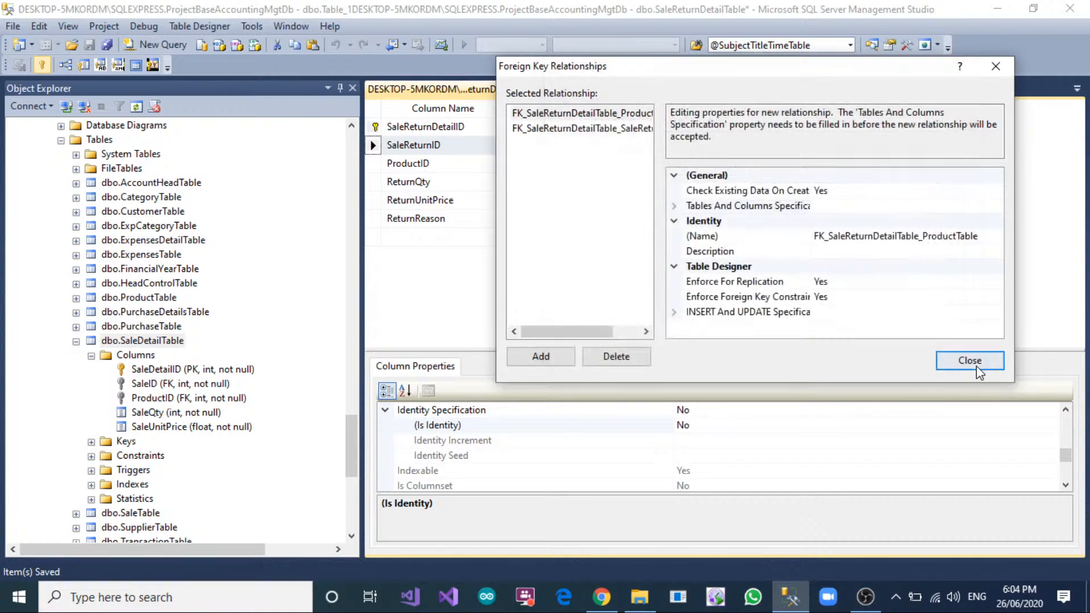
click(978, 361)
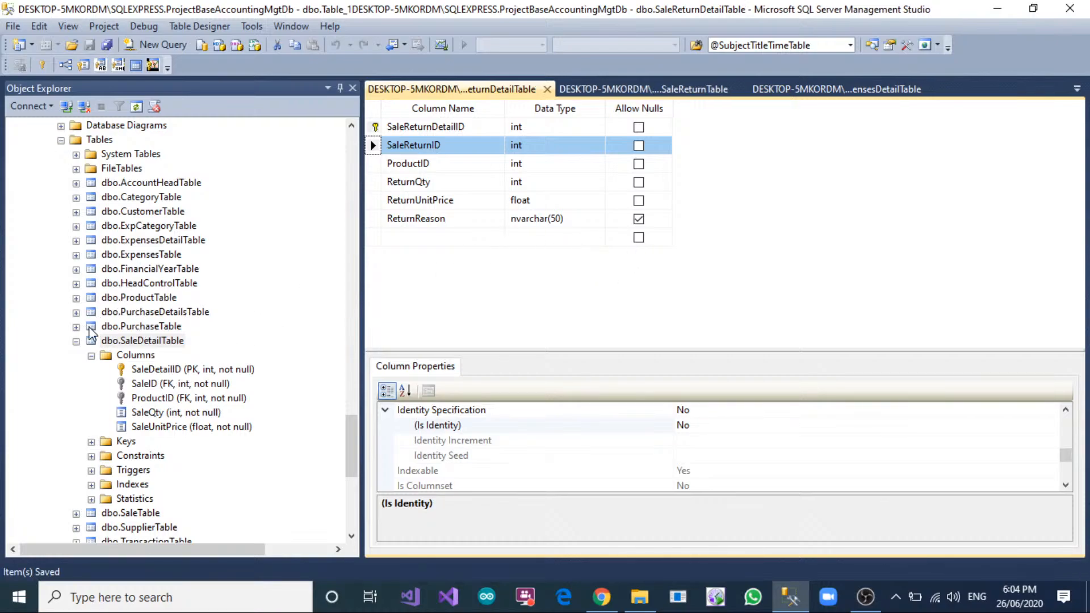
Collapse SaleDetailTable and start a new table in the ProjectBaseAccountingMgtDb database.
click(75, 341)
scroll(77, 343, up, 2)
click(101, 229)
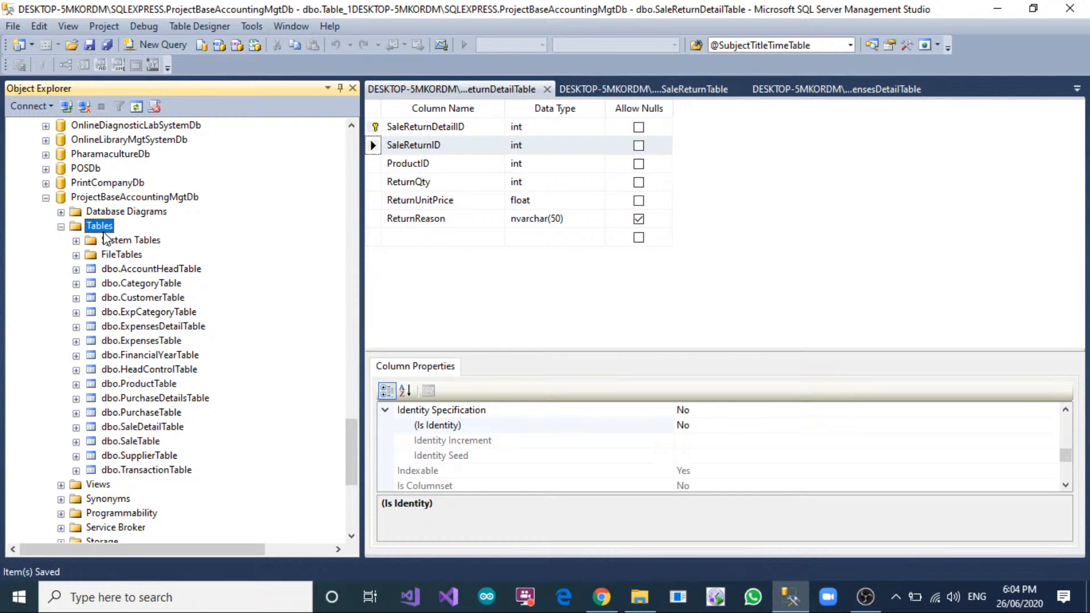
right_click(105, 237)
click(122, 241)
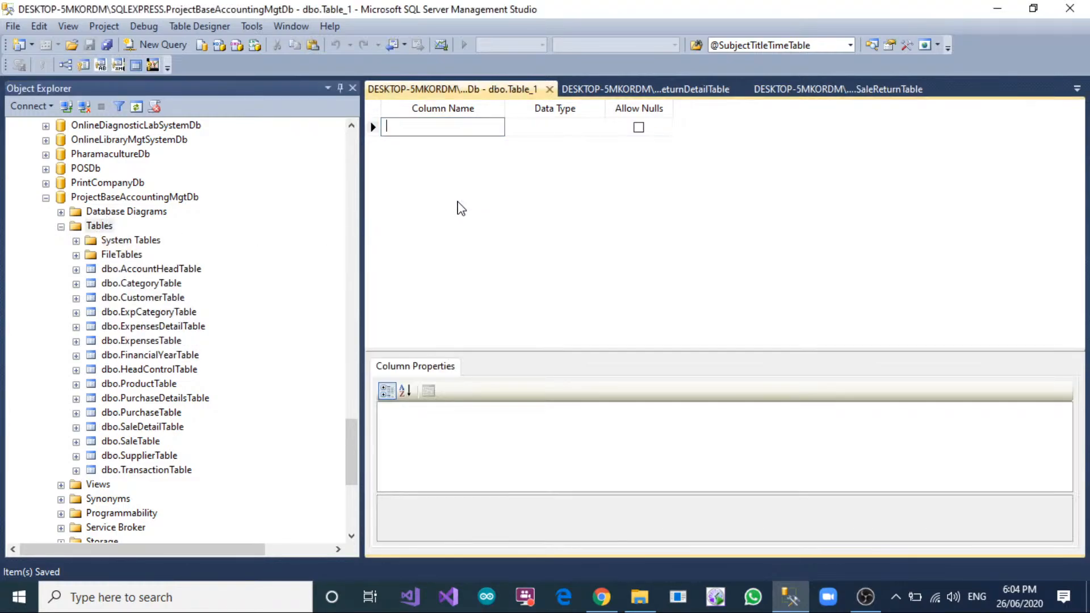
Add a PurchaseReturnID column of type int that does not allow nulls.
text(Pruc)
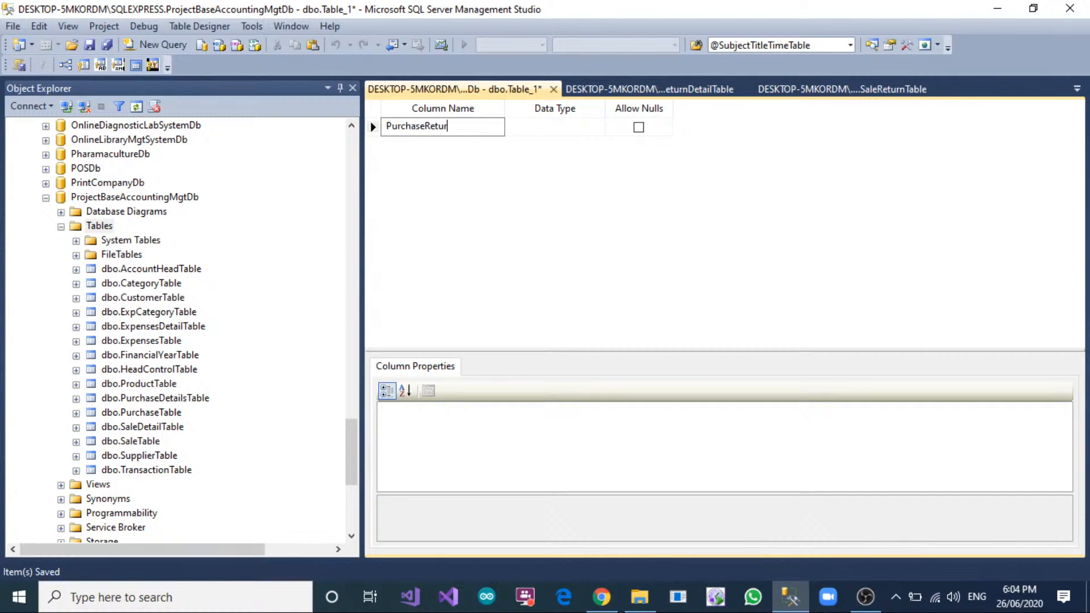
key(Tab)
text(int)
key(Tab)
key(space)
key(Tab)
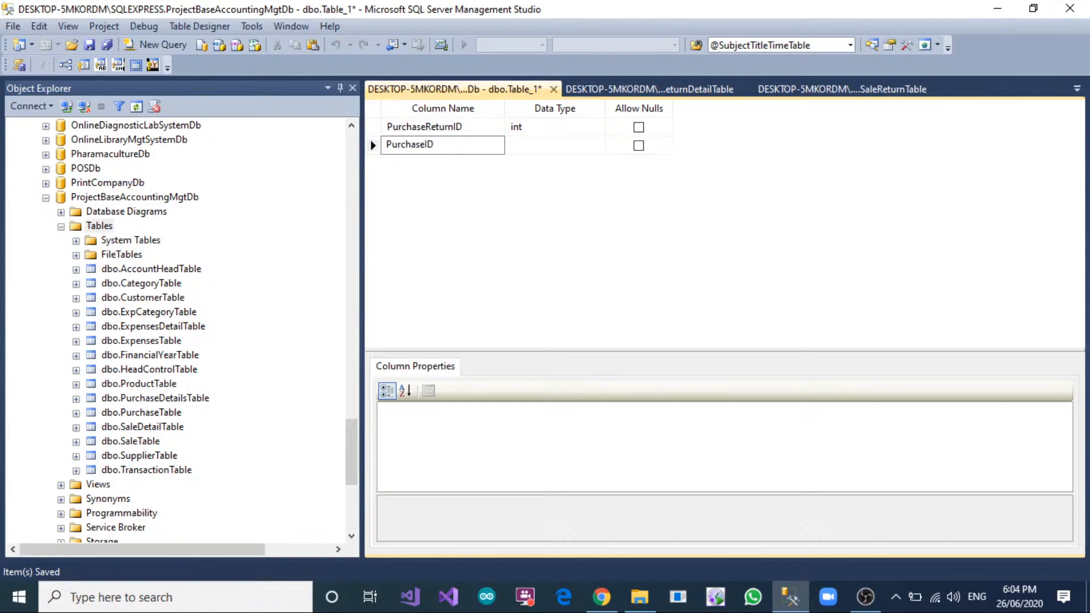
Add a PurchaseID column of type int that does not allow nulls.
key(Tab)
text(itn)
key(Tab)
key(space)
text(int)
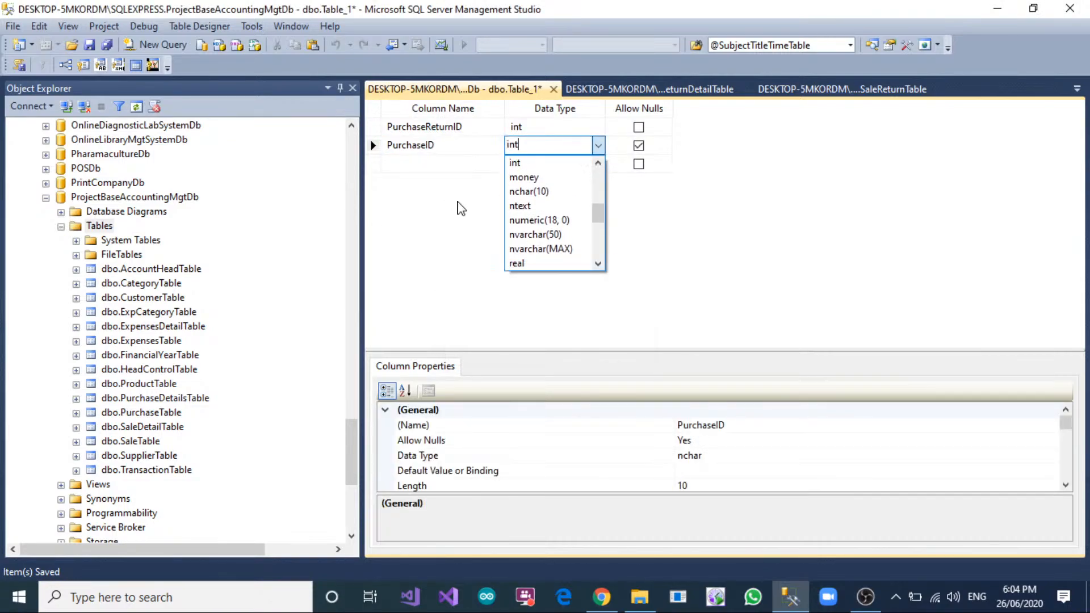
key(Tab)
key(space)
key(Tab)
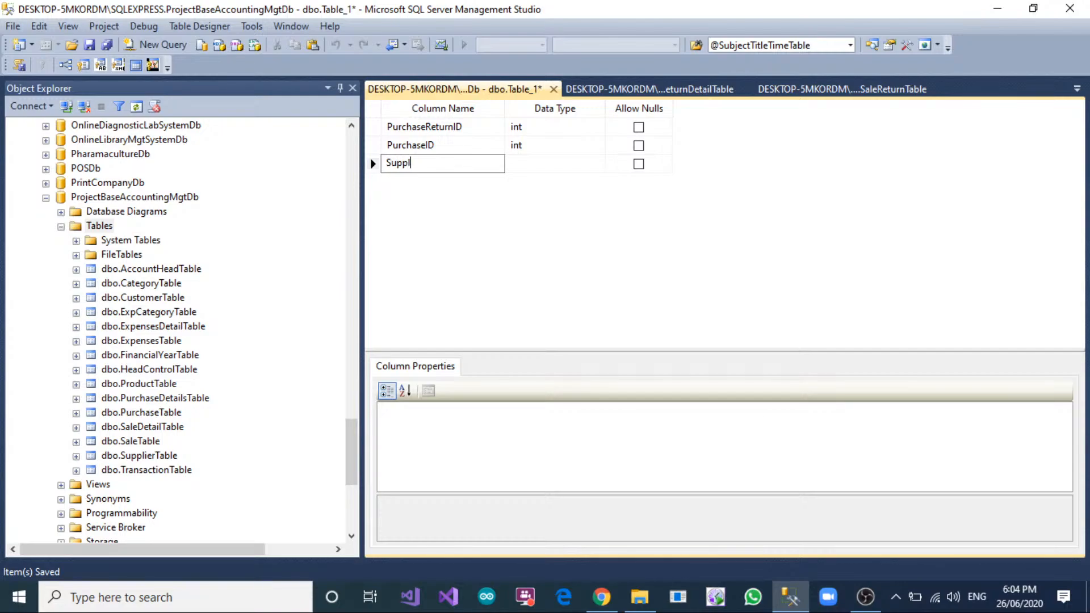
Add a SupplierID column of type int that does not allow nulls.
text(SupplierID)
key(Tab)
text(int)
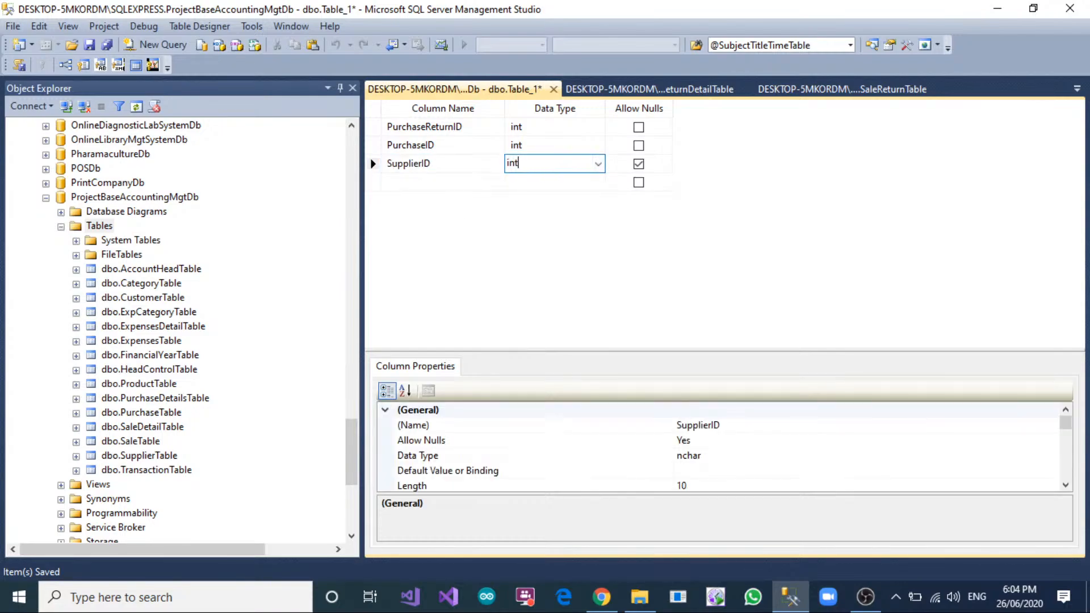
key(Tab)
key(space)
key(Tab)
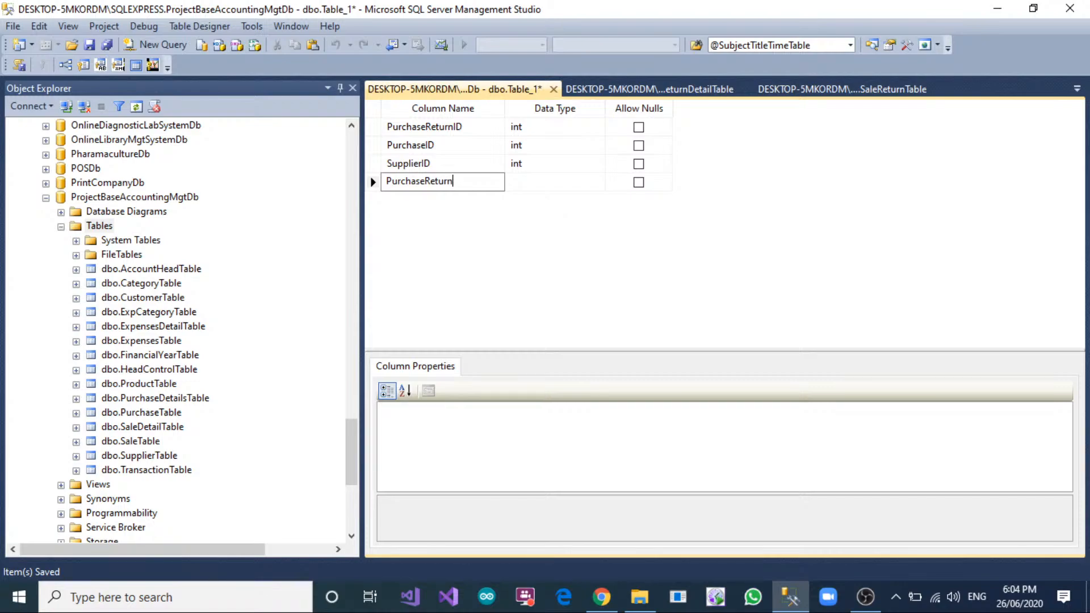
Add a PurchaseReturnDate column of type date that does not allow nulls.
key(Tab)
text(date)
key(Tab)
key(space)
key(Tab)
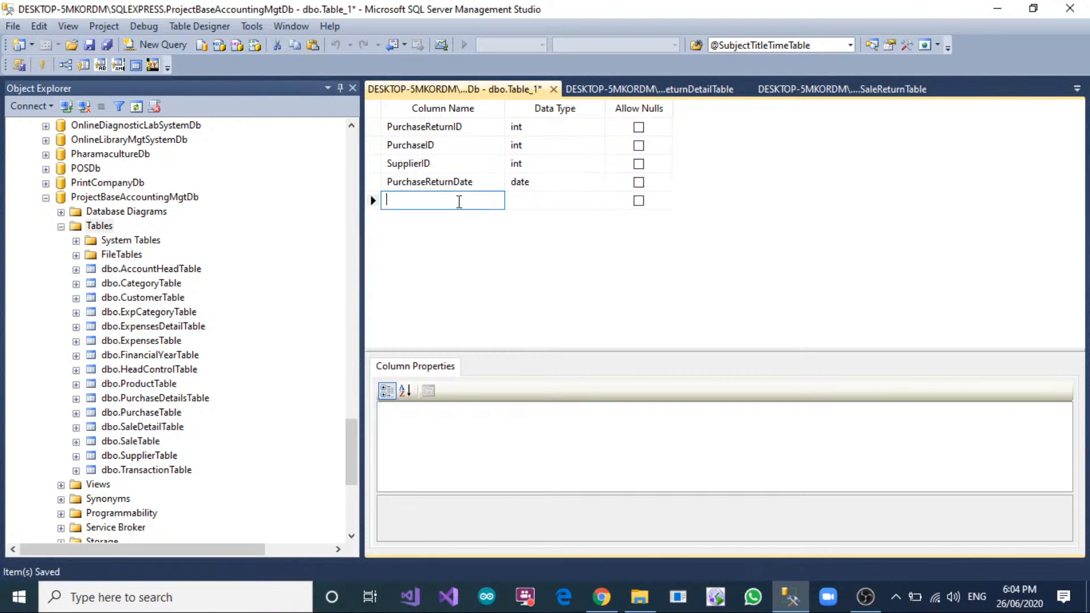
Add a ReturnTotalAmount column of type float that does not allow nulls.
text(P)
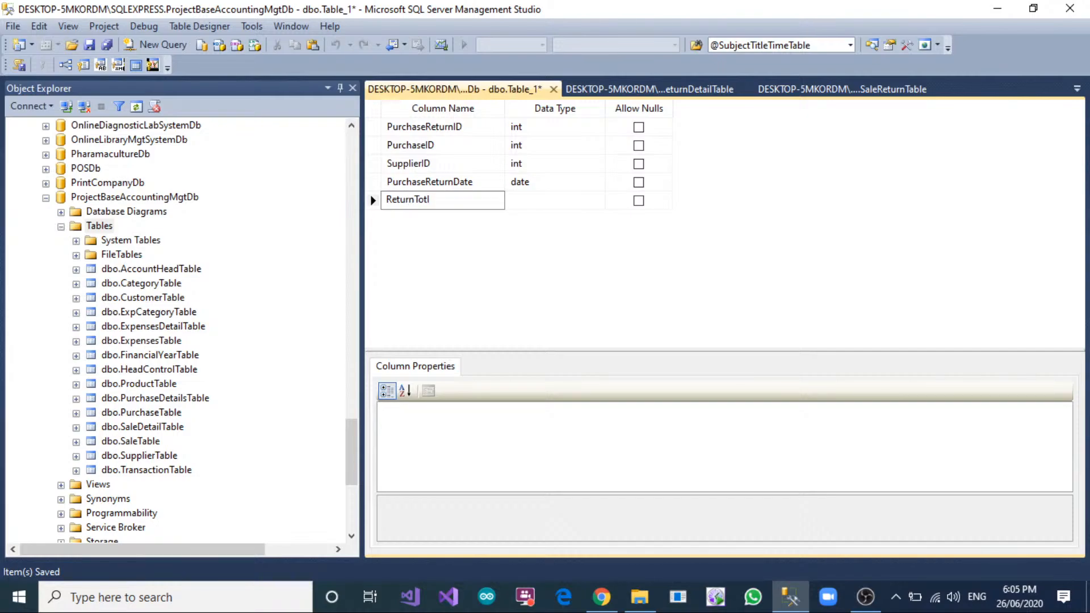
text(eturnTotalAmount)
key(Tab)
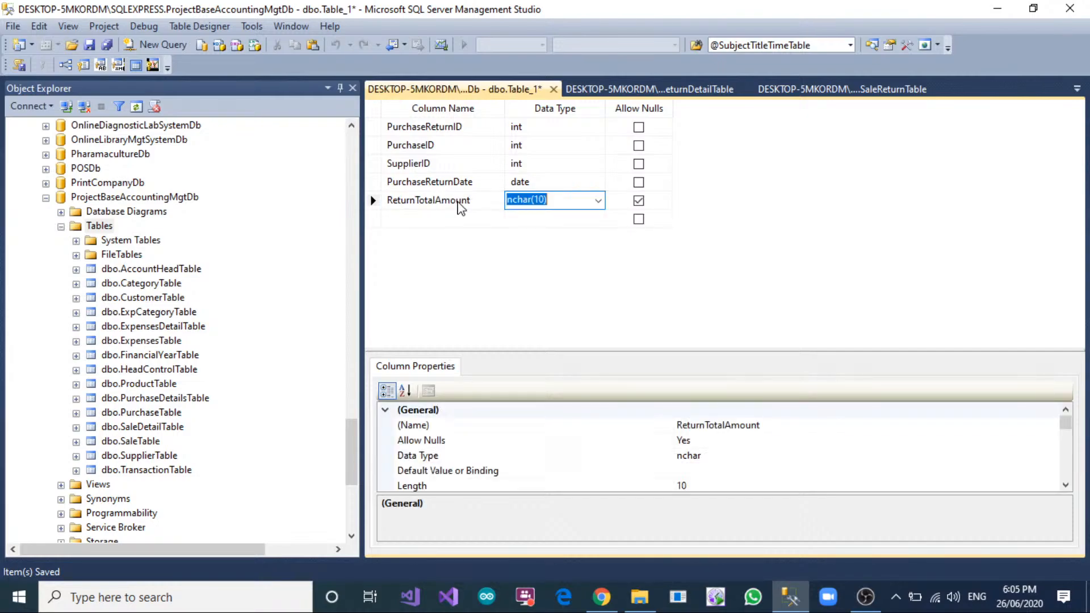
text(f)
key(Tab)
key(space)
key(Tab)
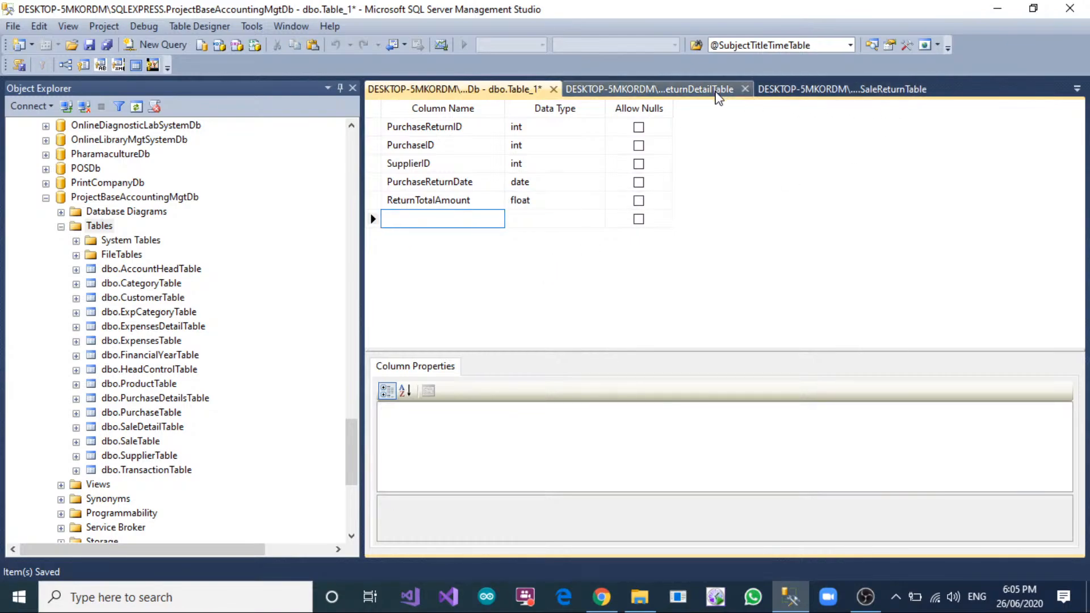
Check the SaleReturnTable design and add a matching InvoiceNo column of type nvarchar(150) to the new table, without allowing nulls.
click(797, 94)
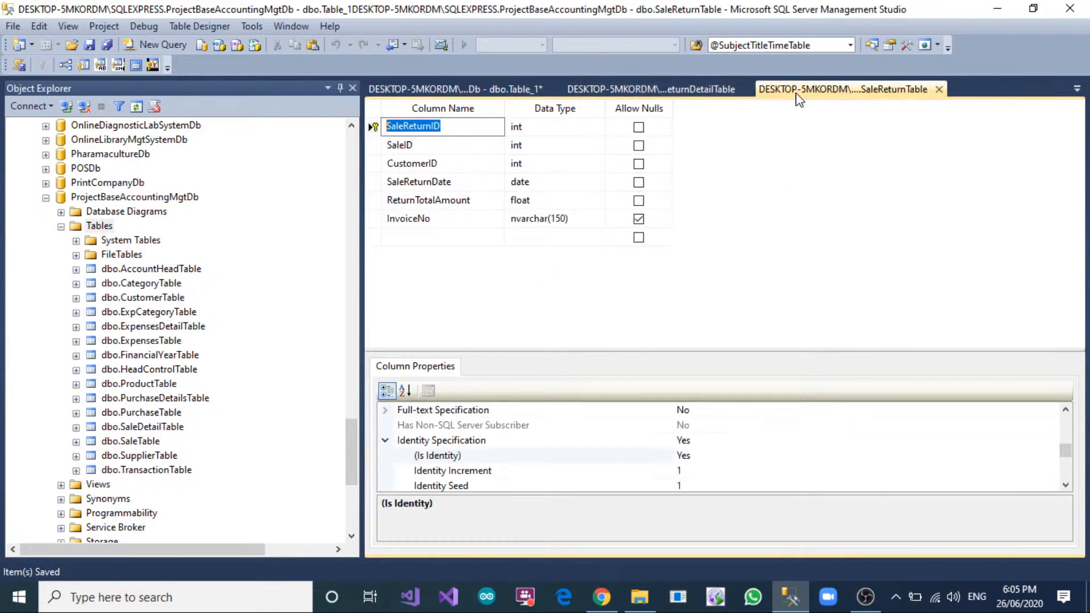
click(460, 95)
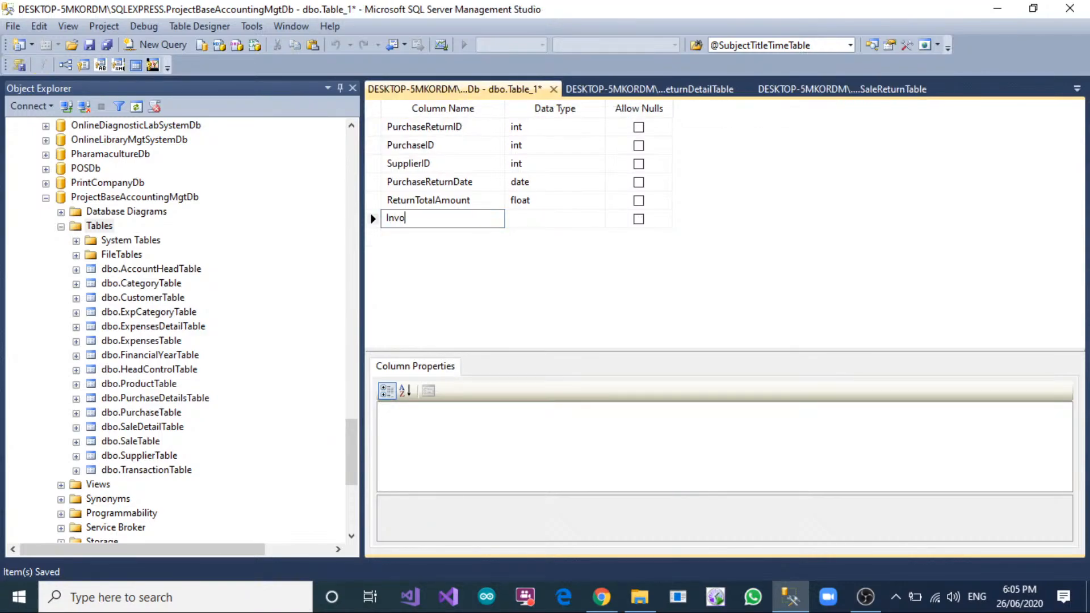
text(InvoiceNo)
key(Tab)
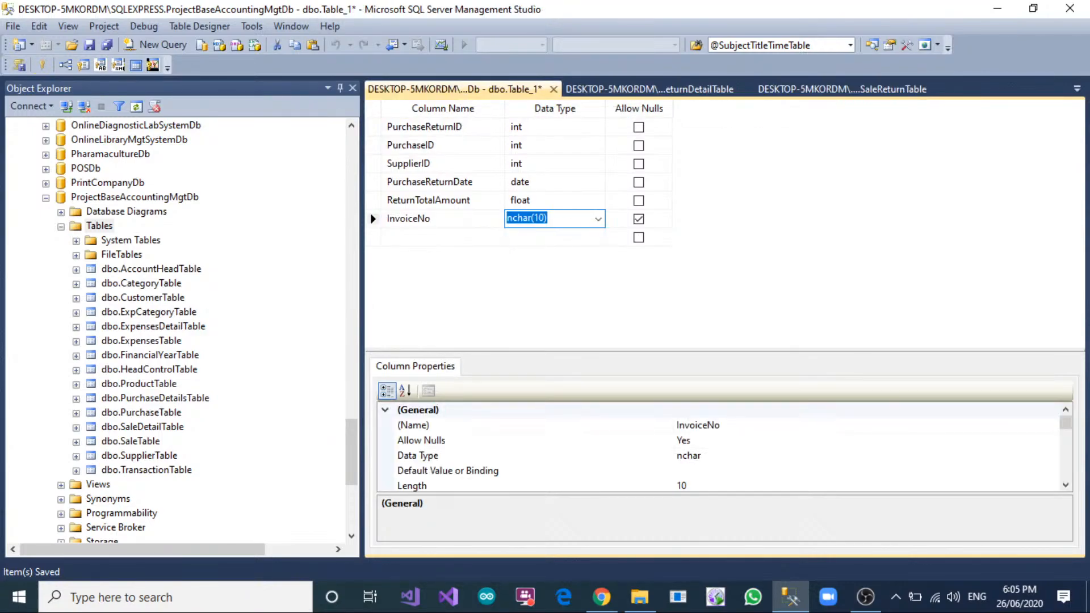
text(nvarchar(1)
click(638, 214)
click(639, 220)
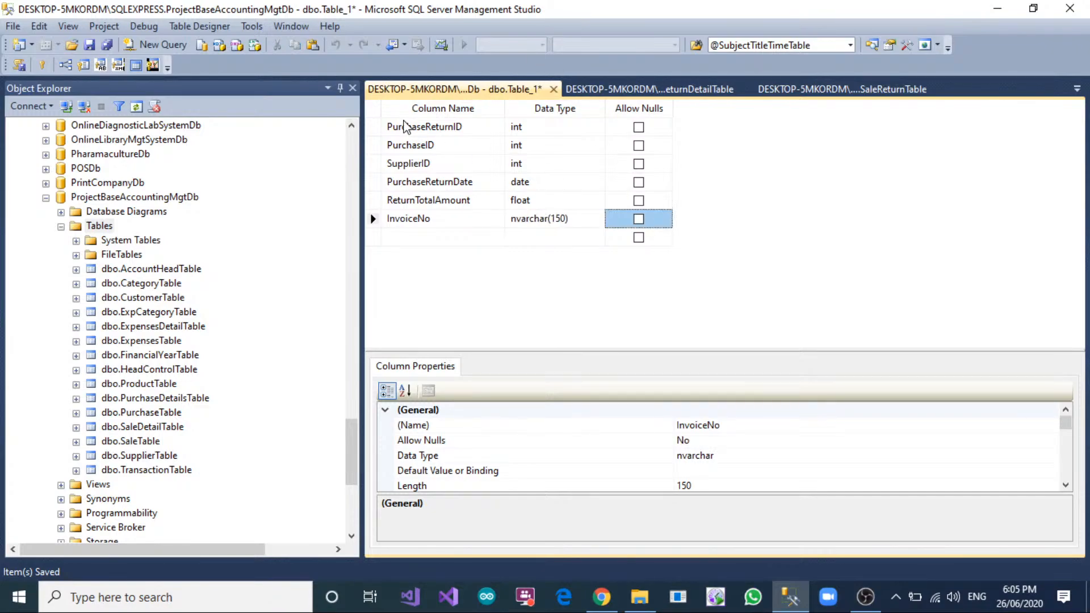
Make PurchaseReturnID the primary key and set its Is Identity property to Yes.
click(373, 127)
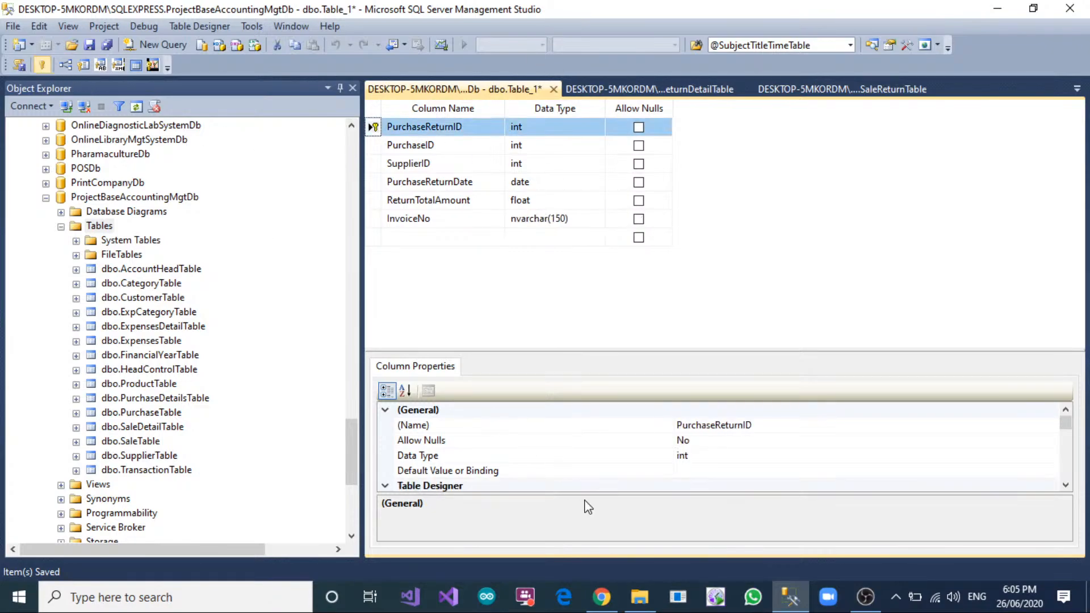
scroll(511, 463, down, 5)
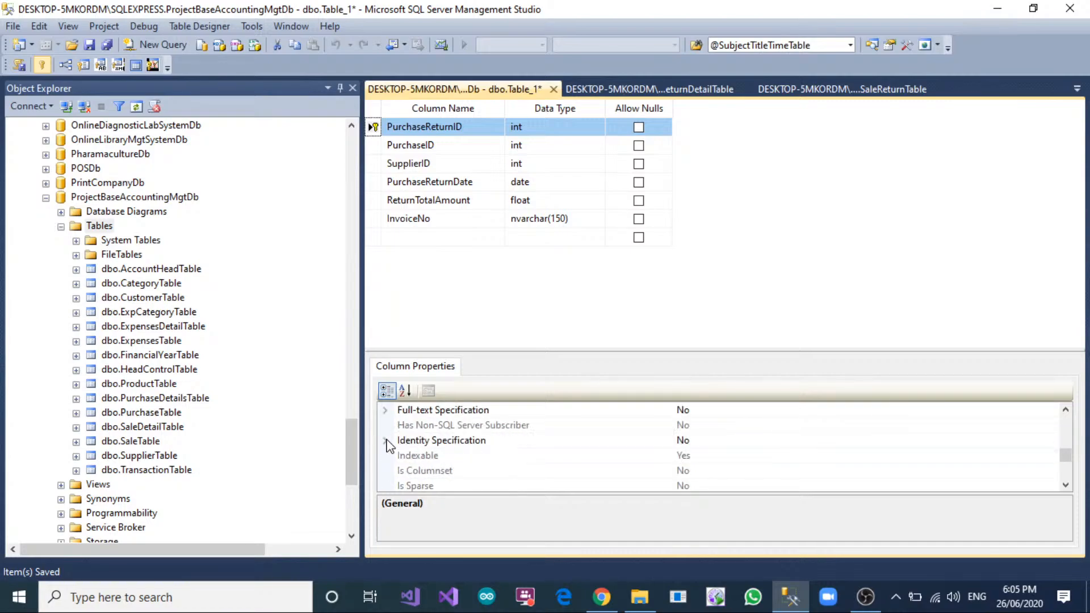
click(386, 441)
scroll(706, 428, down, 1)
scroll(706, 446, up, 1)
click(707, 455)
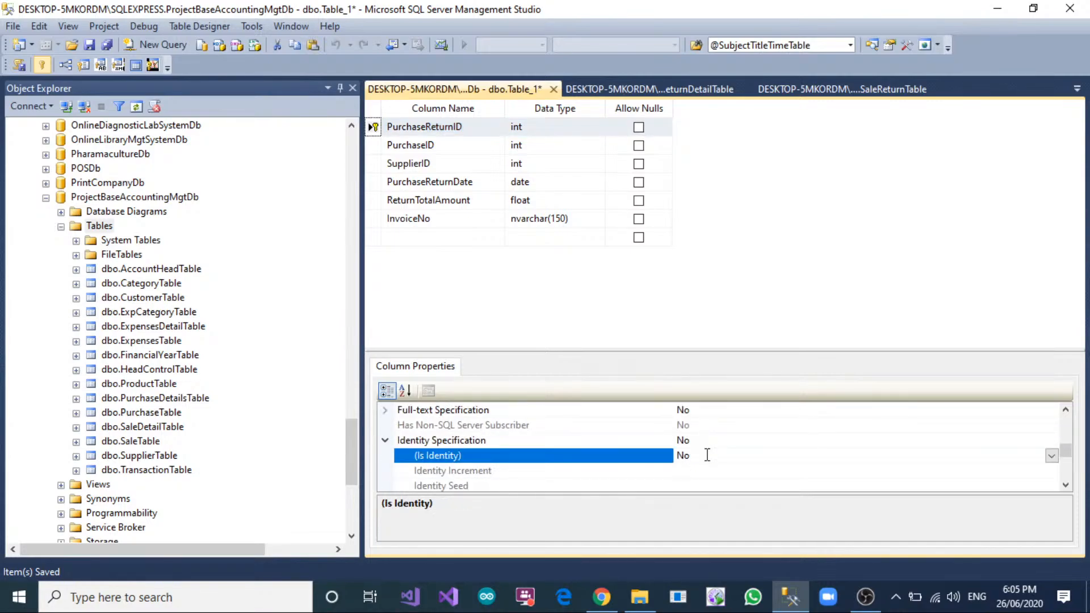
double_click(707, 455)
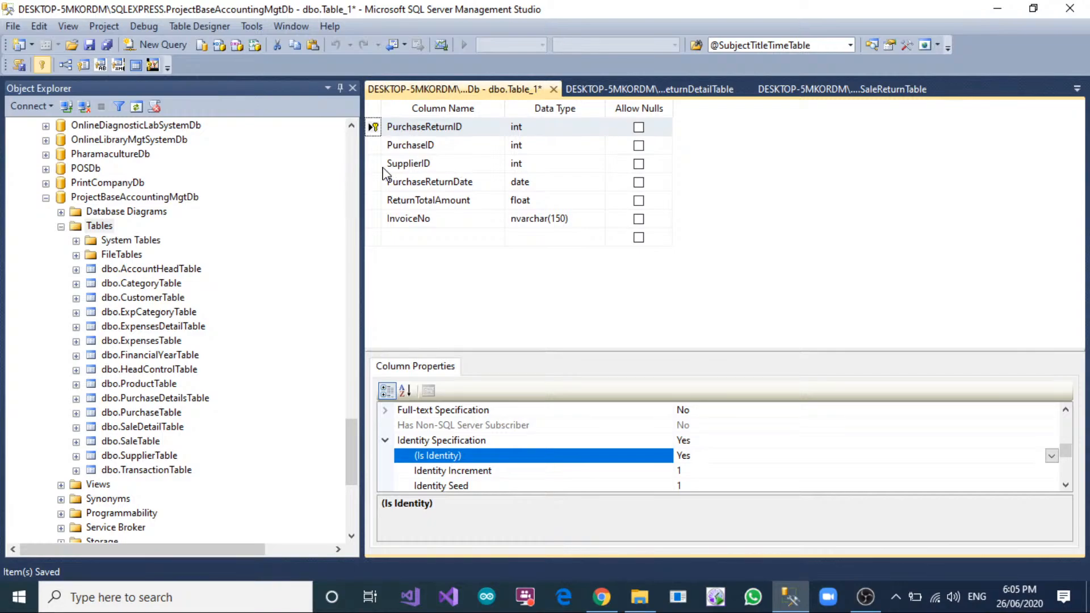
Add a foreign key relationship linking the new table's PurchaseID column to PurchaseID in PurchaseTable.
right_click(378, 149)
click(432, 216)
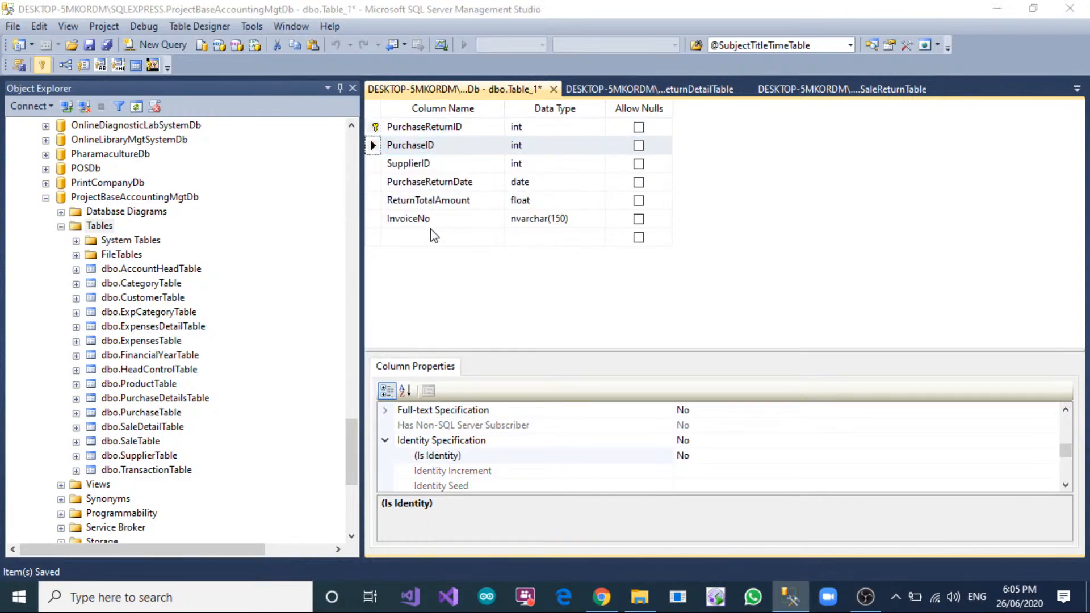
click(305, 433)
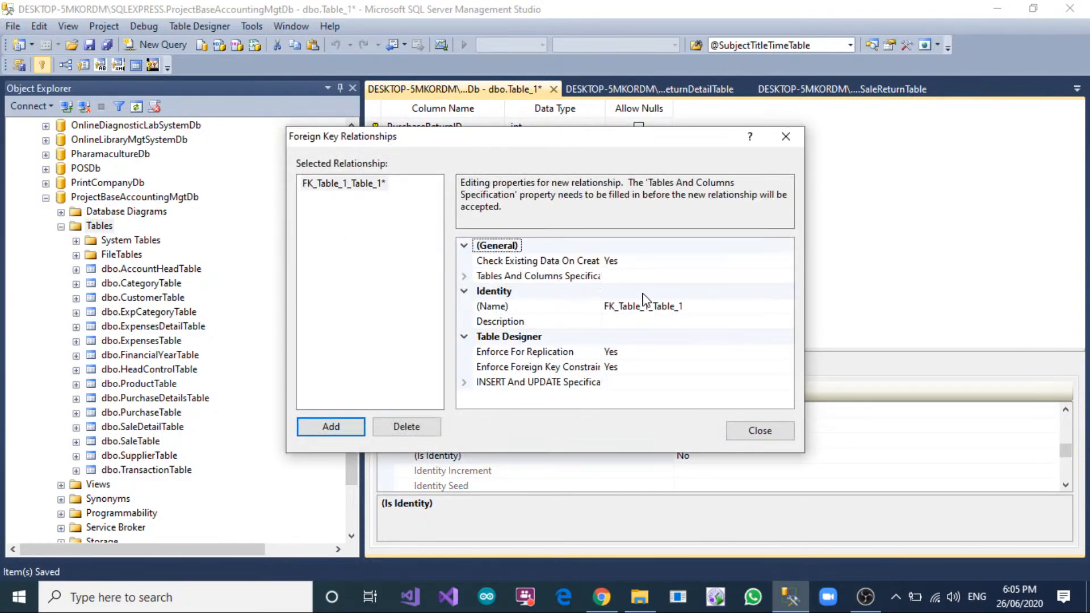
click(767, 278)
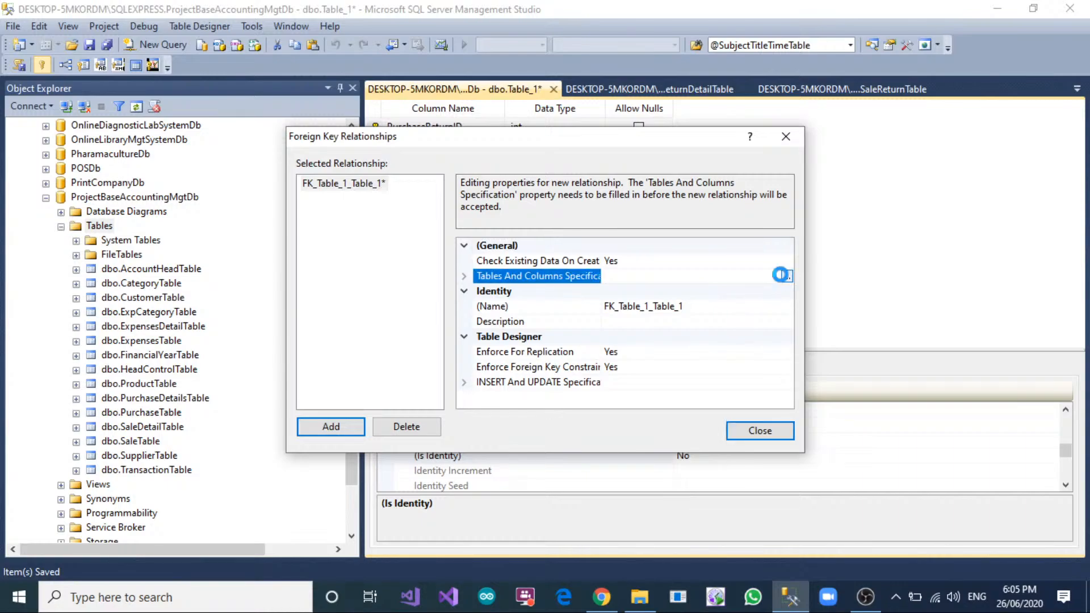
click(783, 276)
click(522, 235)
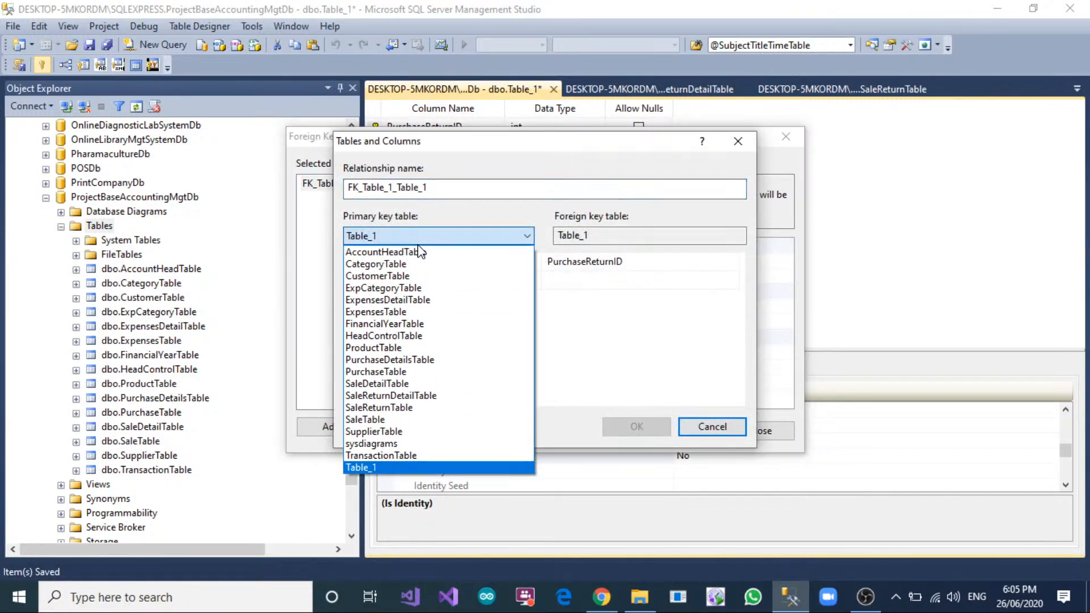
click(398, 371)
click(419, 262)
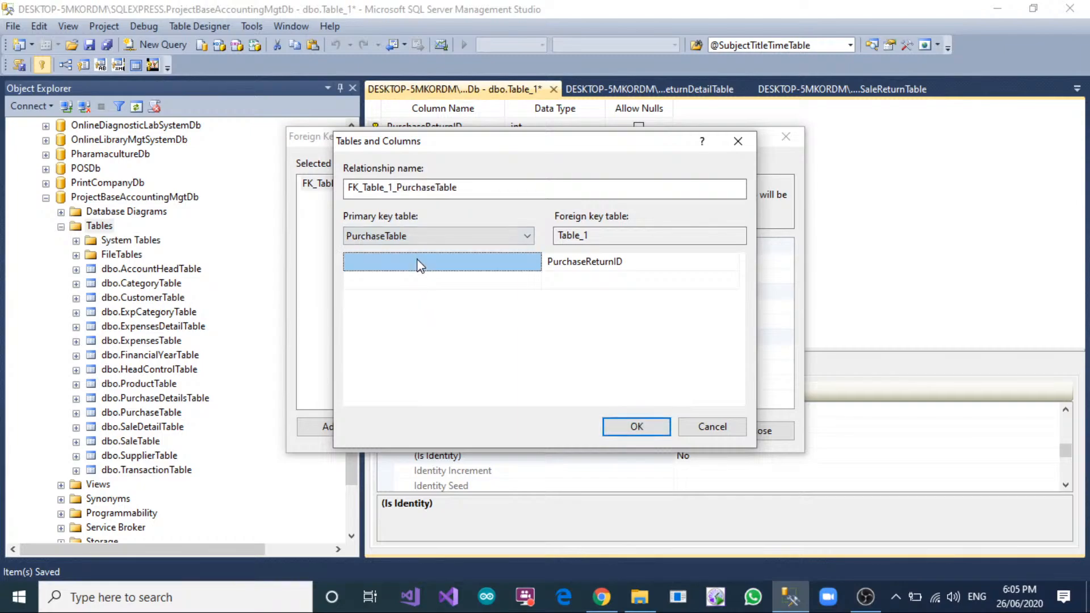
click(419, 262)
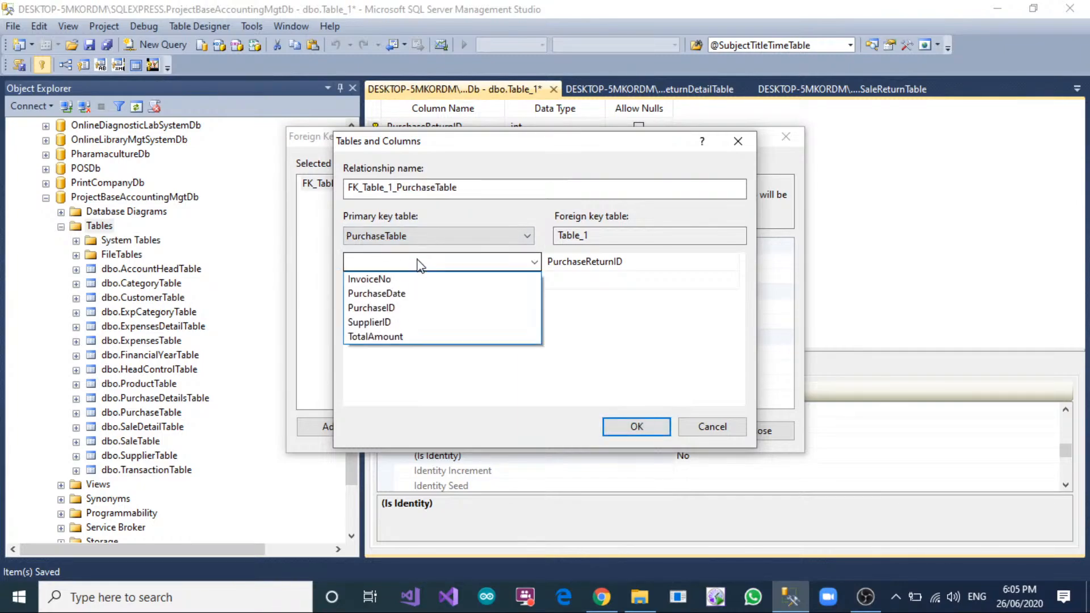
click(404, 308)
click(733, 262)
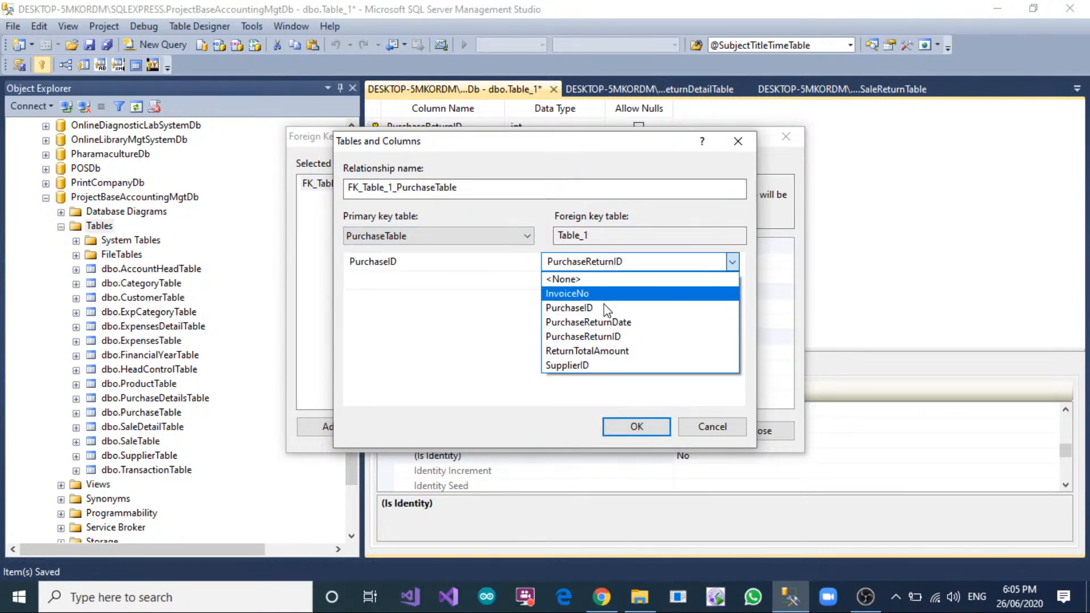
click(624, 308)
click(637, 426)
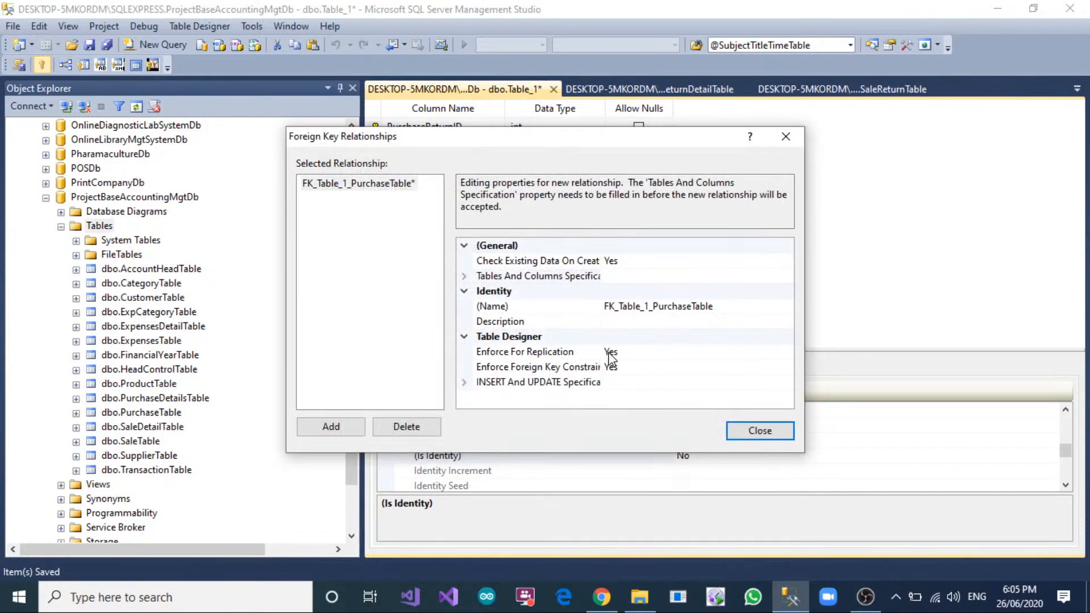
Add a second foreign key relationship linking the new table's SupplierID column to SupplierID in SupplierTable.
click(330, 427)
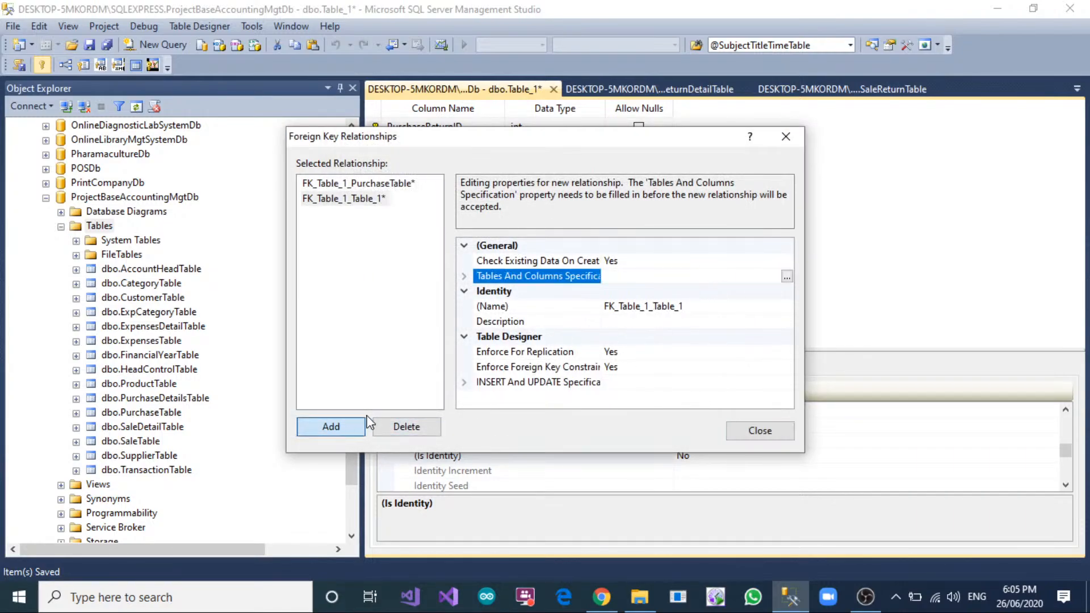
click(787, 276)
click(505, 237)
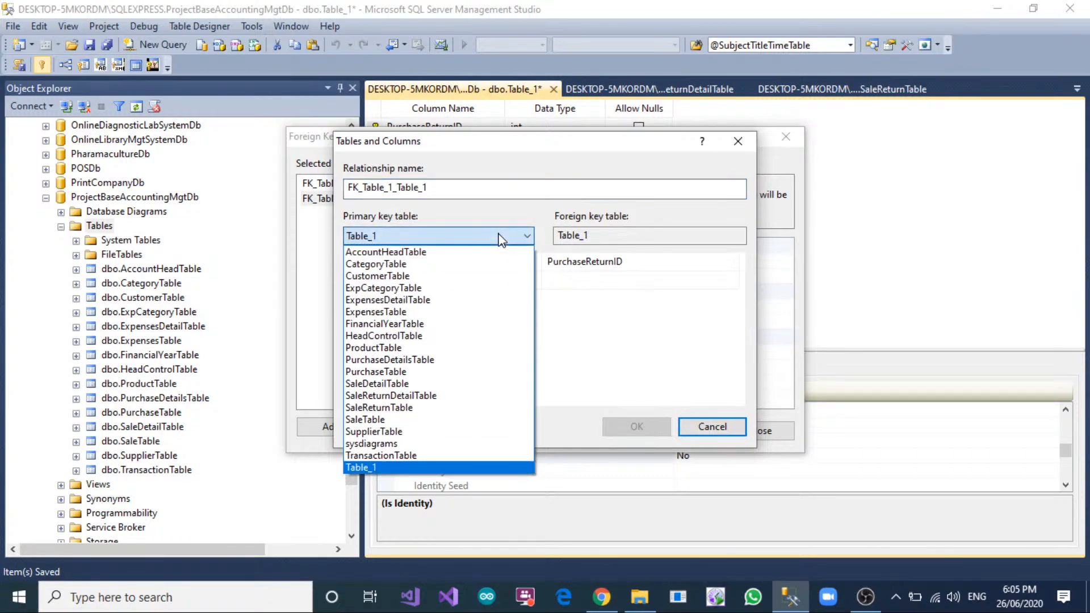
click(381, 432)
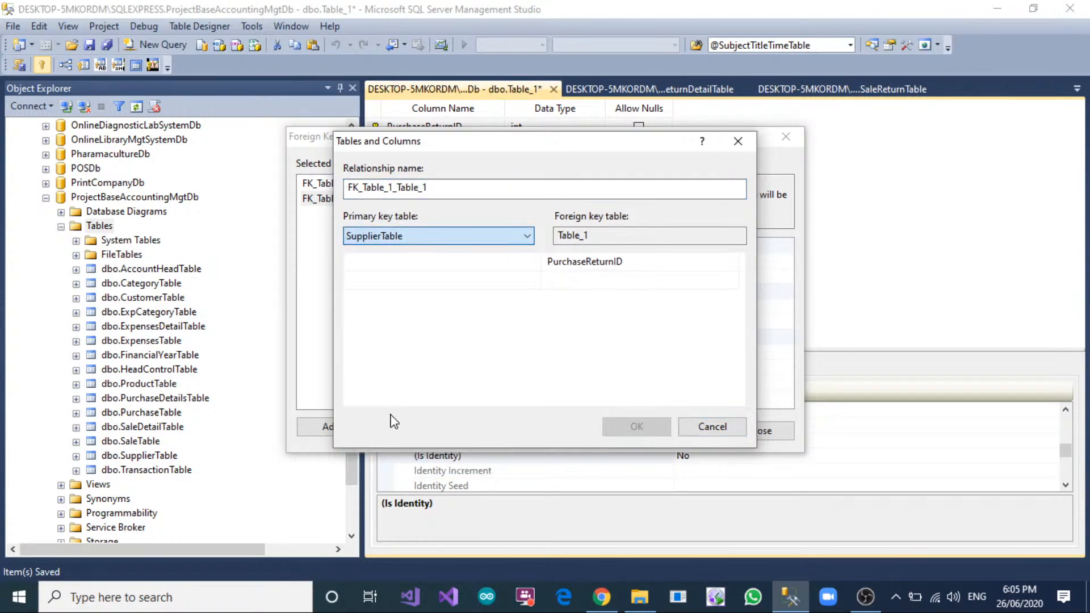
click(420, 262)
click(369, 336)
click(650, 258)
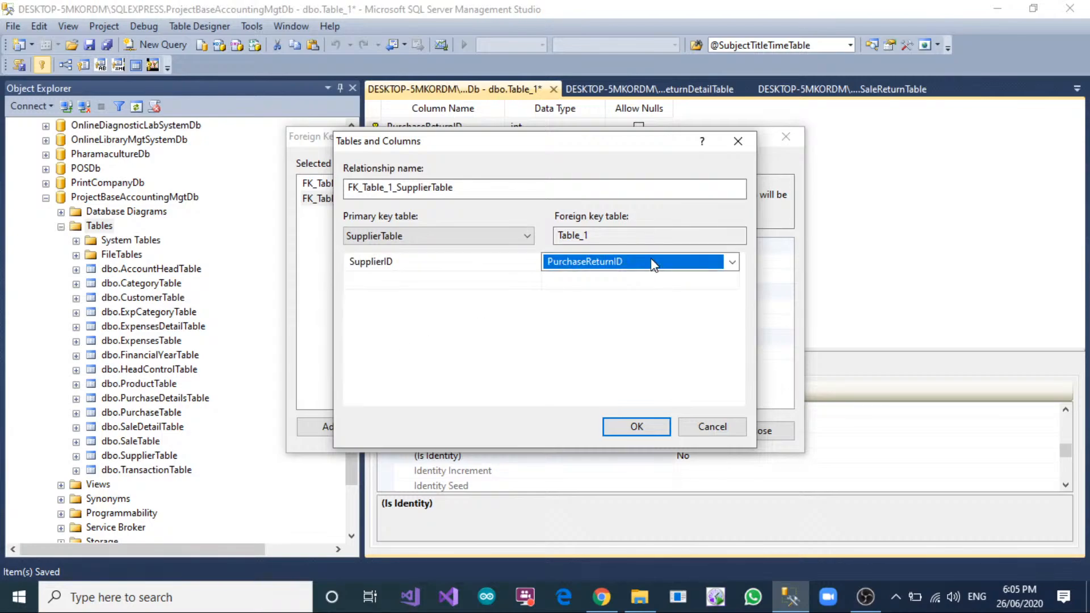
click(650, 258)
click(633, 365)
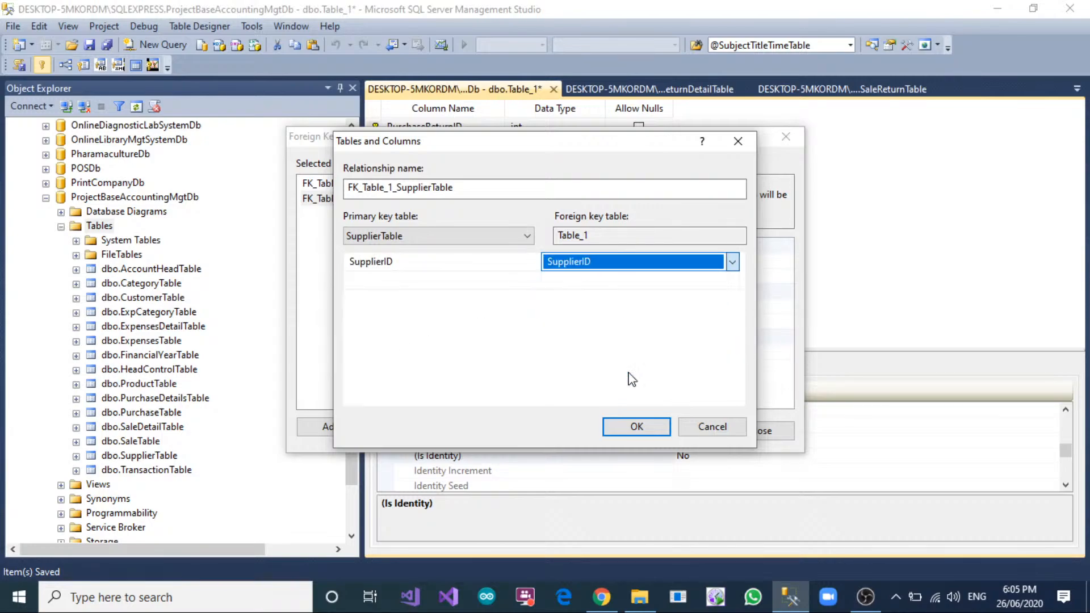
click(636, 426)
click(760, 431)
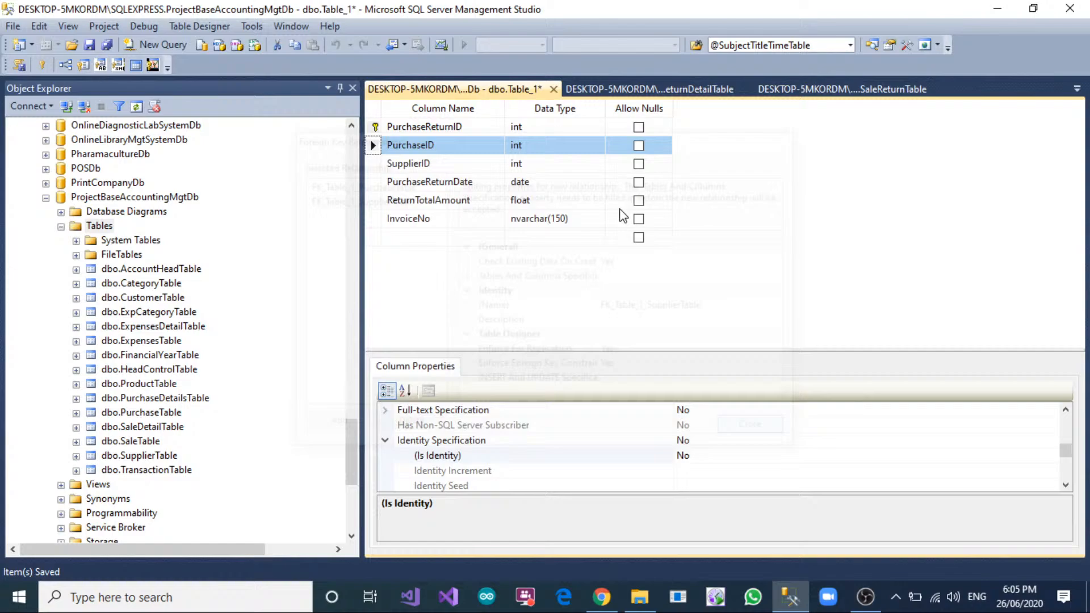
Save the new table as PurchaseReturnTable.
right_click(520, 89)
click(537, 96)
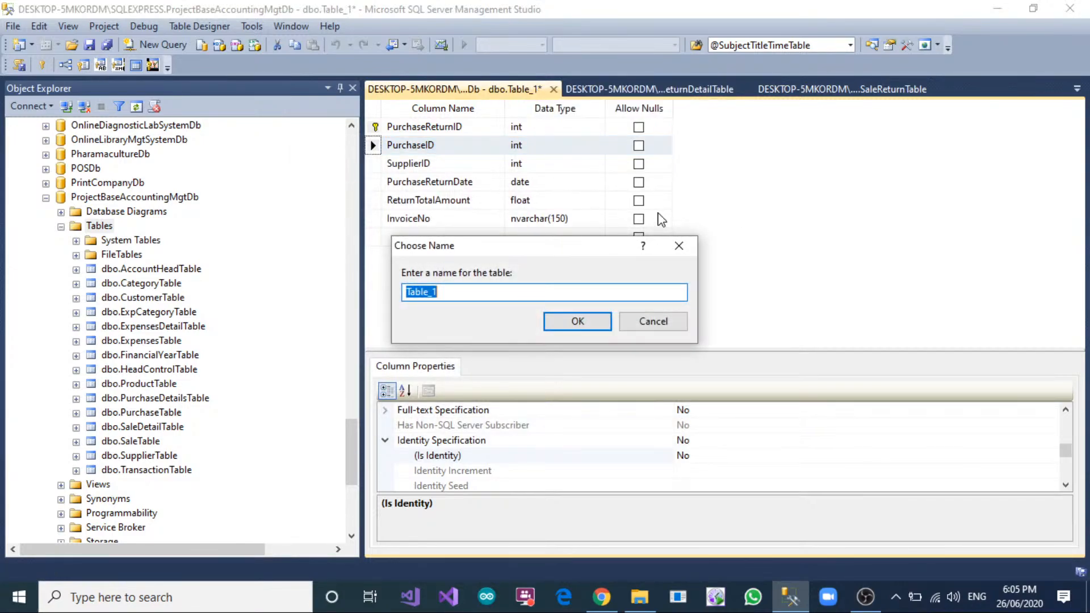
text(PurchaseReturnTable)
key(Return)
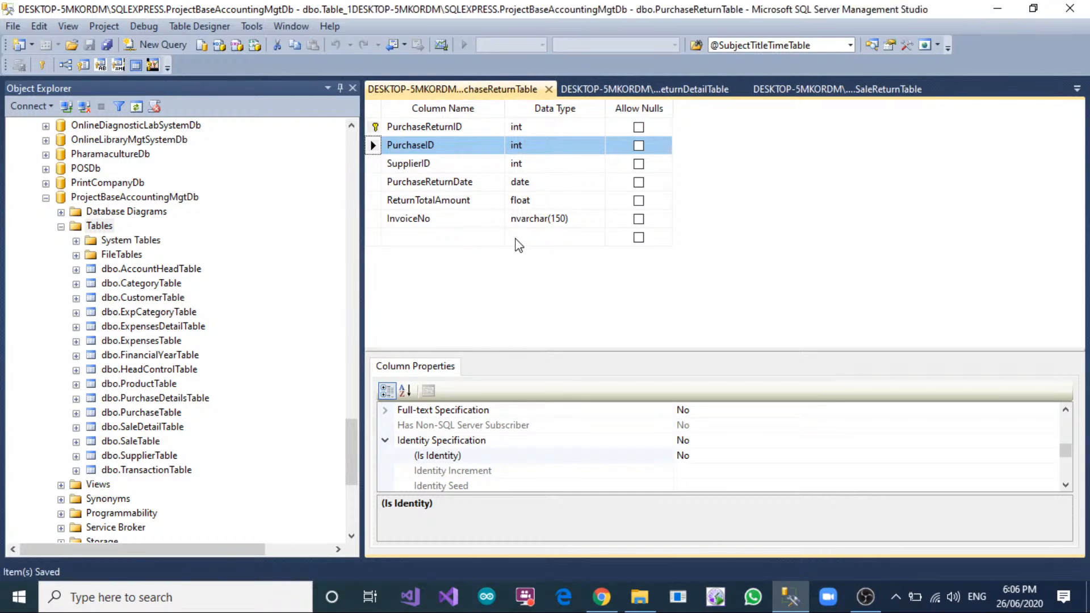
Create another new table in ProjectBaseAccountingMgtDb with a PurchaseReturnDetailID column of type int that does not allow nulls.
right_click(96, 227)
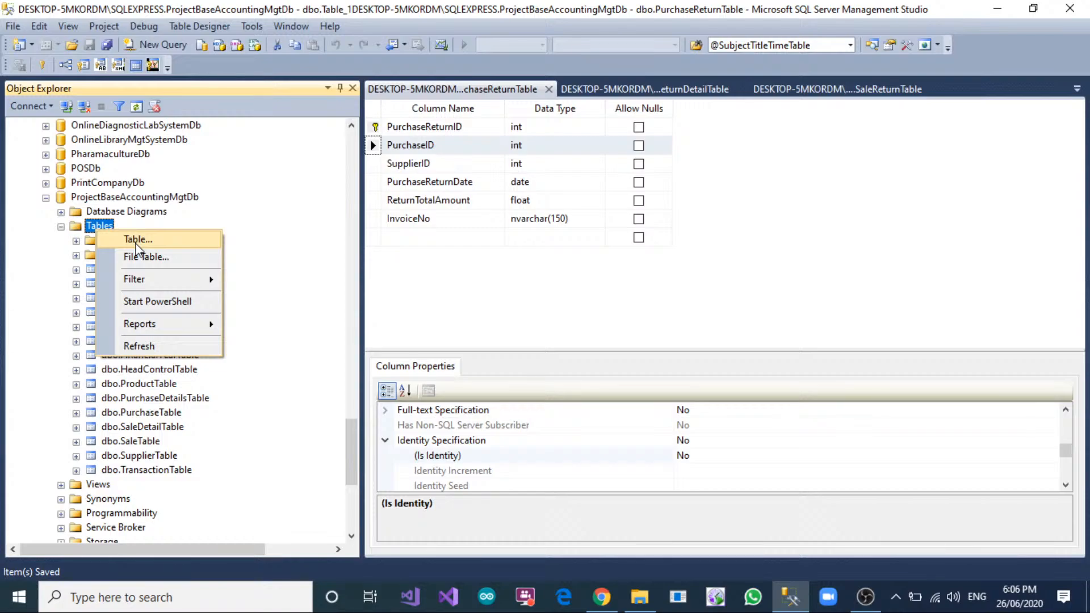
click(136, 241)
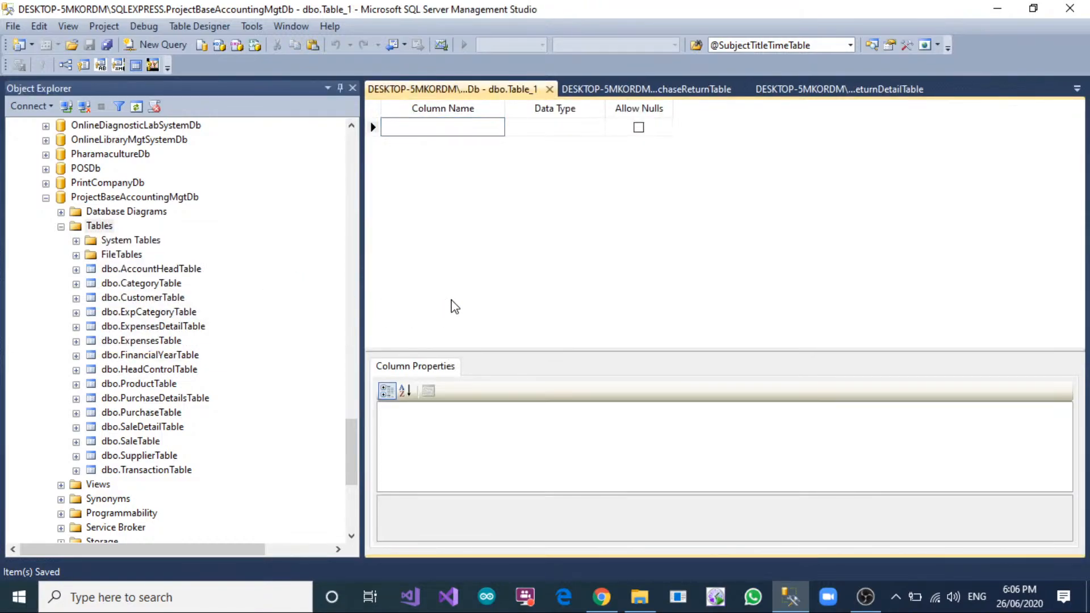
text(PurchaseReturnDetailID)
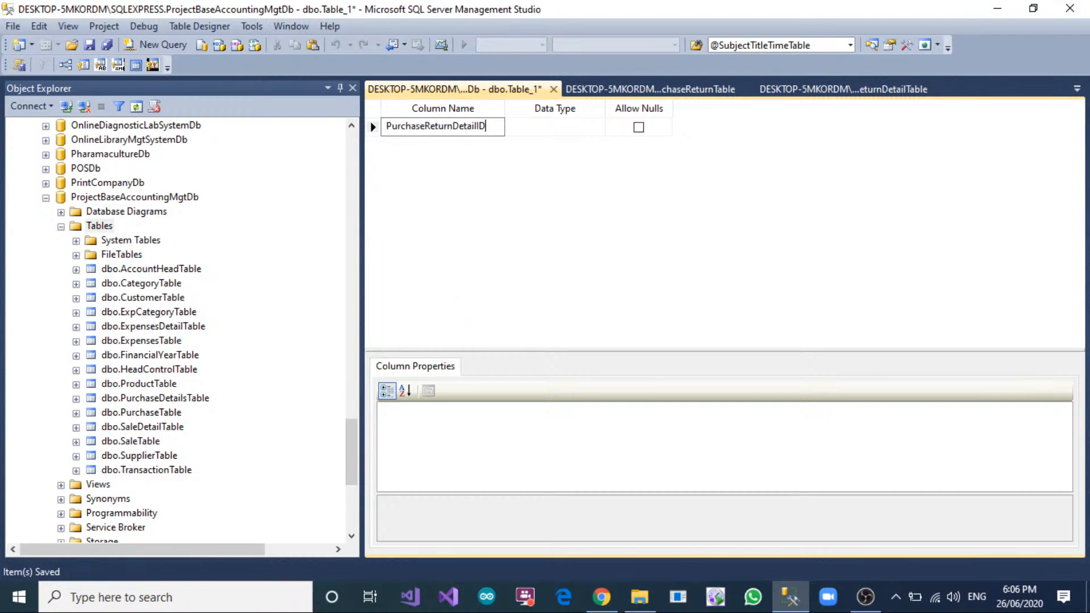
key(Tab)
text(int)
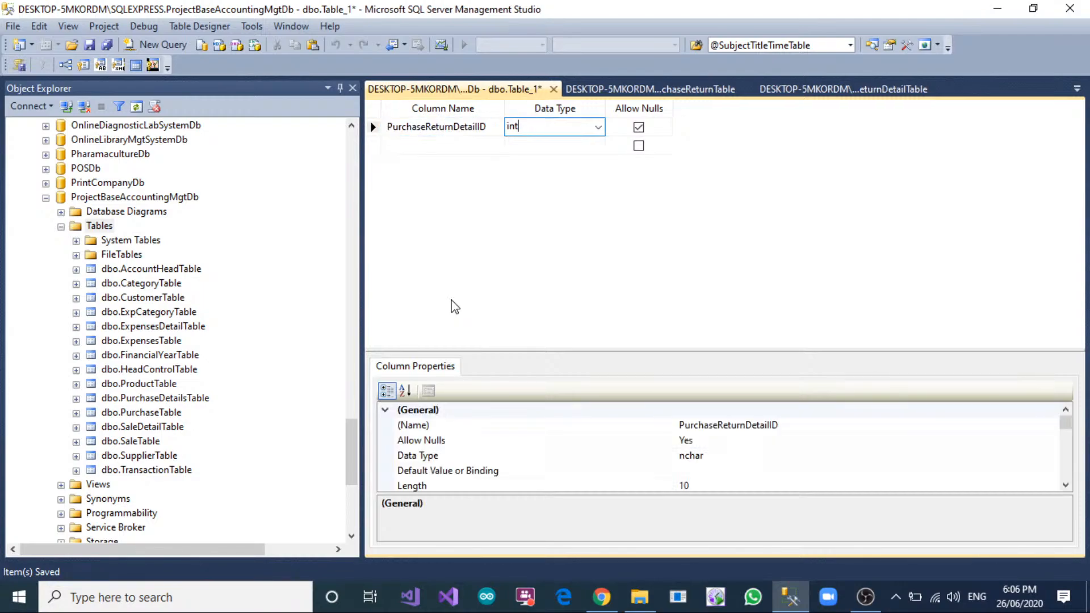
key(Tab)
key(space)
key(Tab)
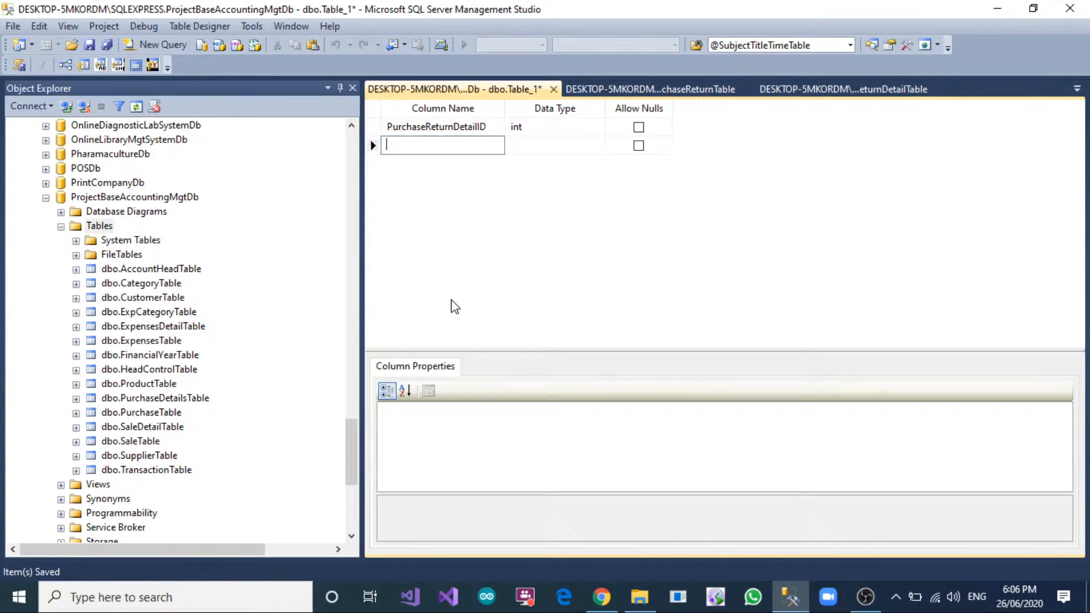
Add the PurchaseReturnID column from PurchaseReturnTable to the new table as type int, without allowing nulls.
click(624, 89)
click(466, 130)
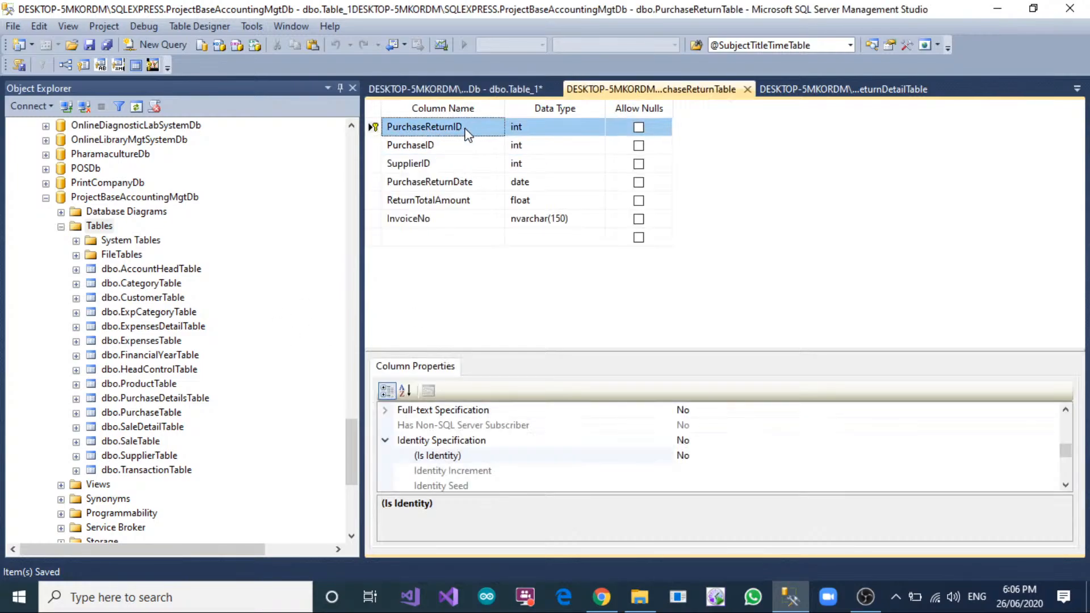
click(437, 91)
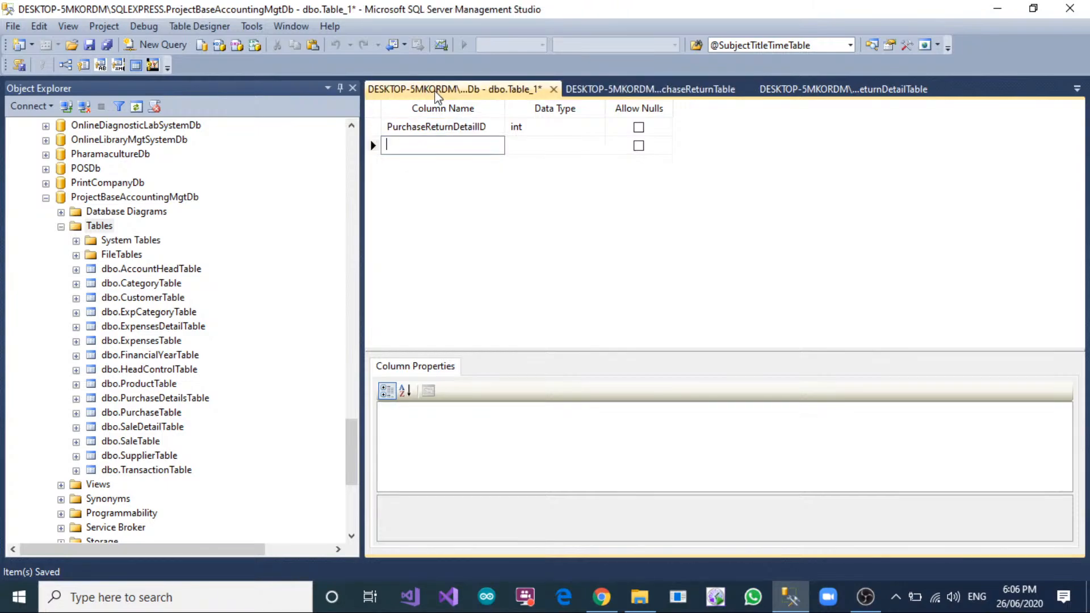
text(PurchaseReturnID)
click(555, 143)
text(i)
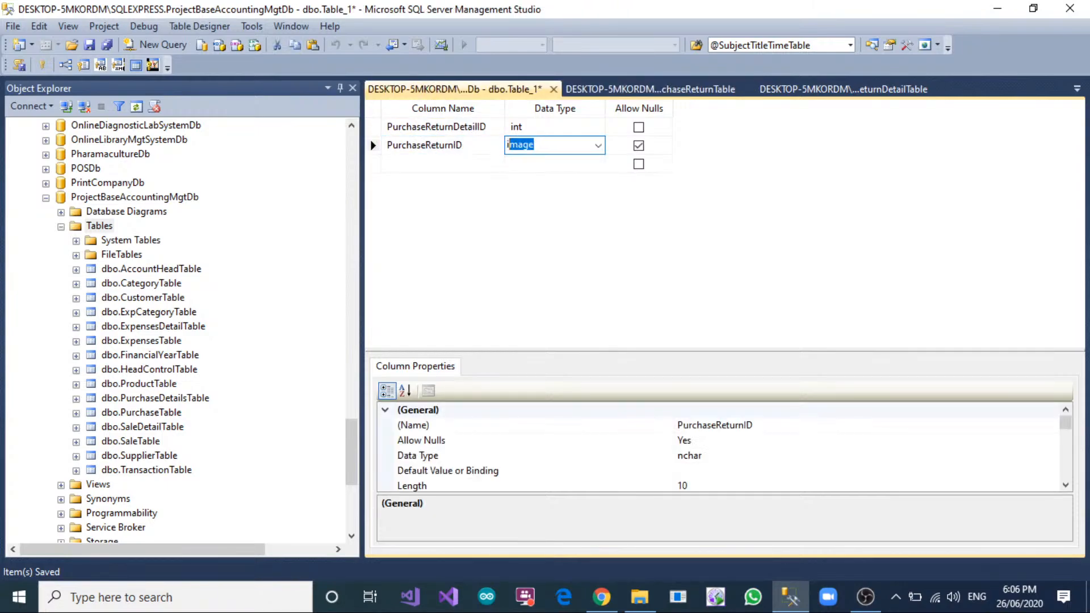
text(nt)
key(Tab)
key(space)
key(Tab)
Check the SaleReturnDetailTable design and add a matching ProductID column of type int to the new table, without allowing nulls.
click(849, 91)
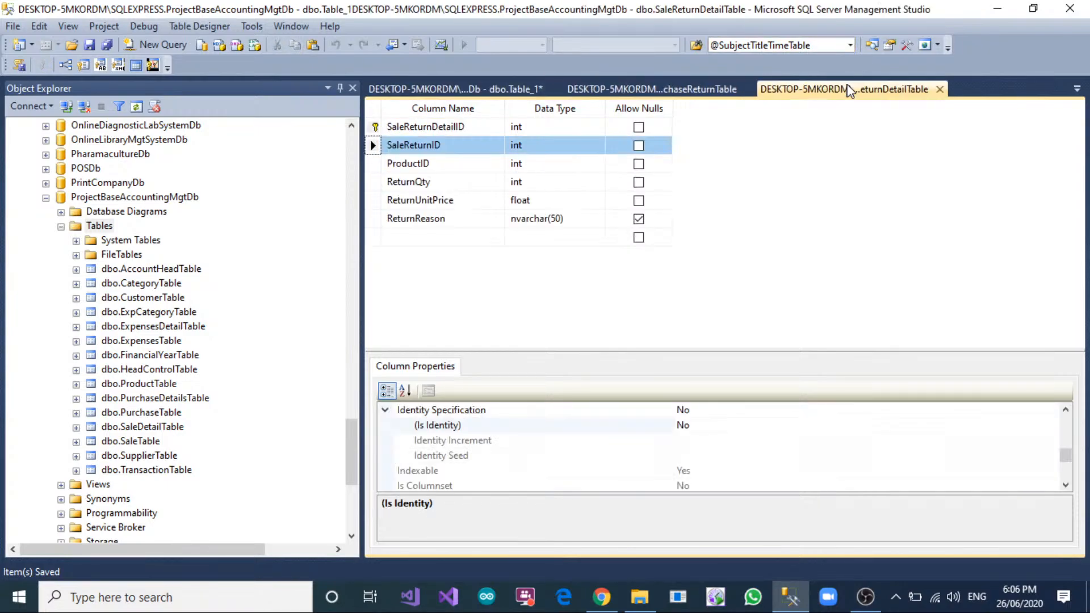
click(454, 168)
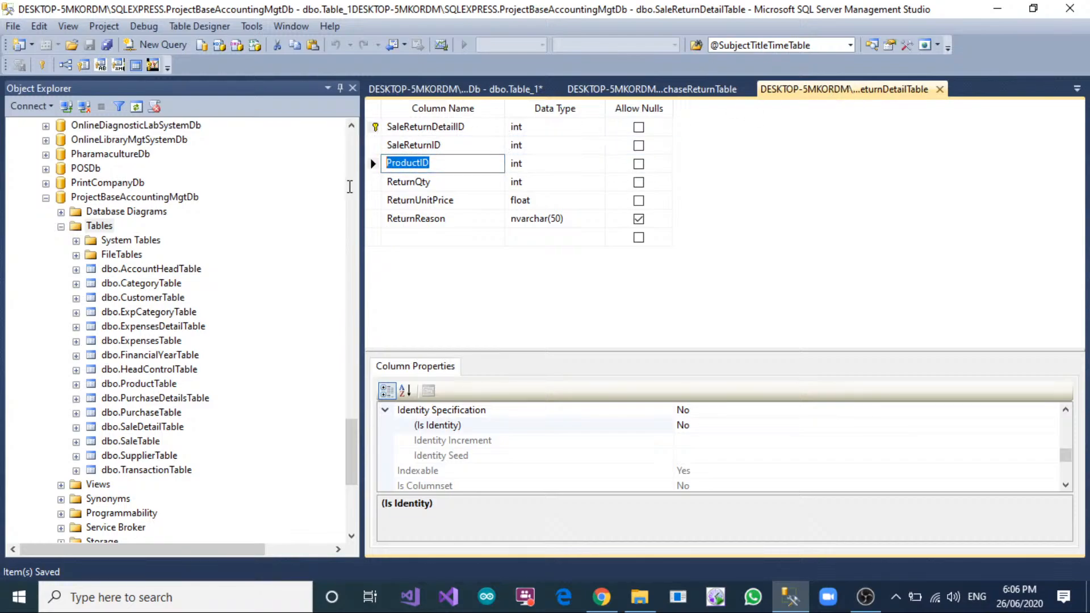
click(463, 95)
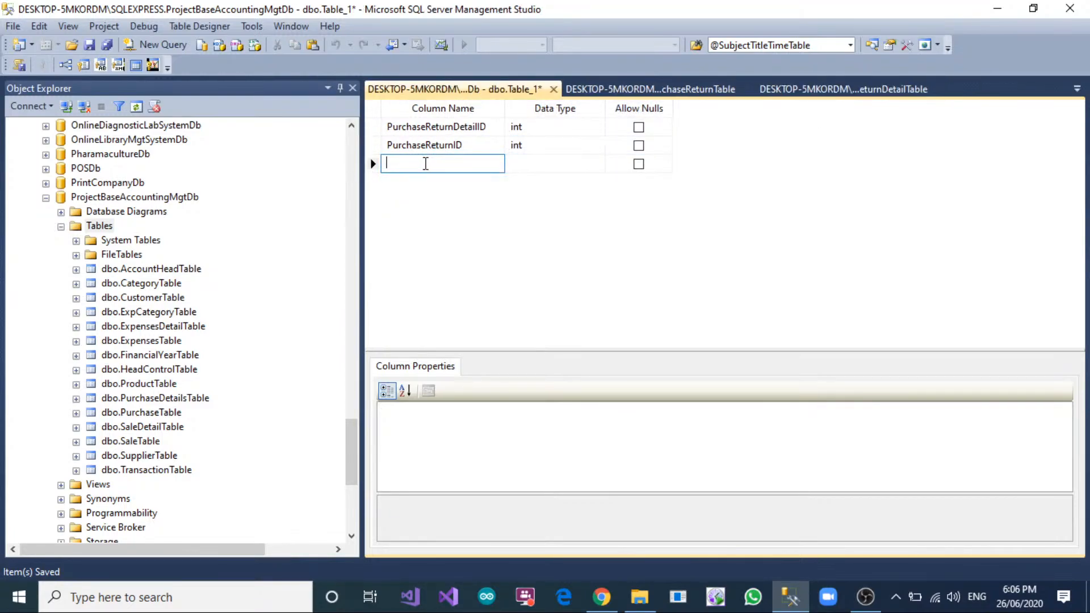
text(ProductID)
click(529, 166)
text(int)
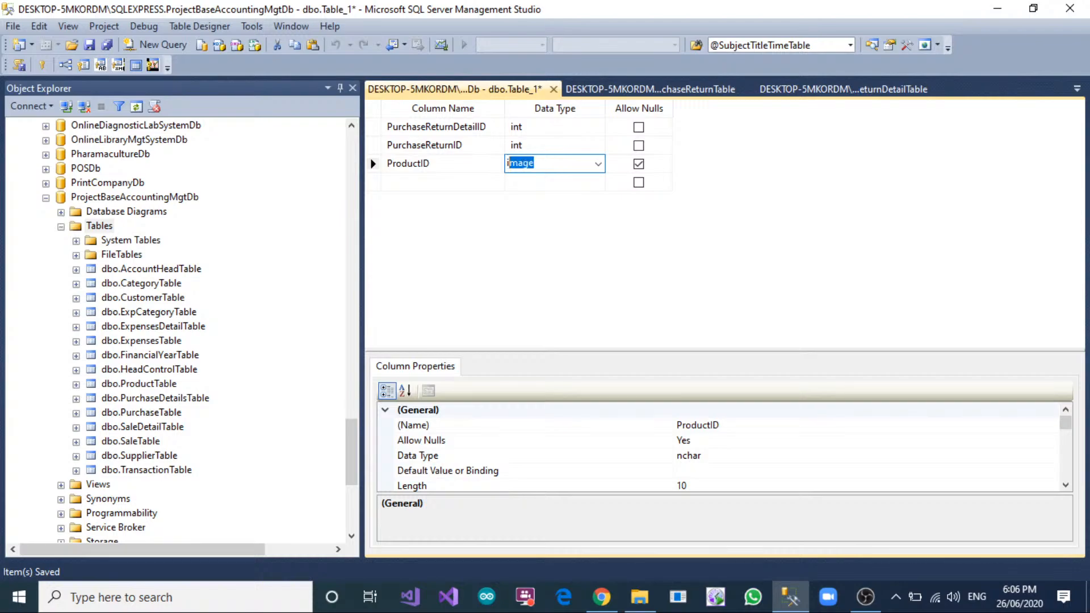
key(Tab)
key(space)
key(Tab)
Add a ReturnQty column of type int that does not allow nulls.
text(R)
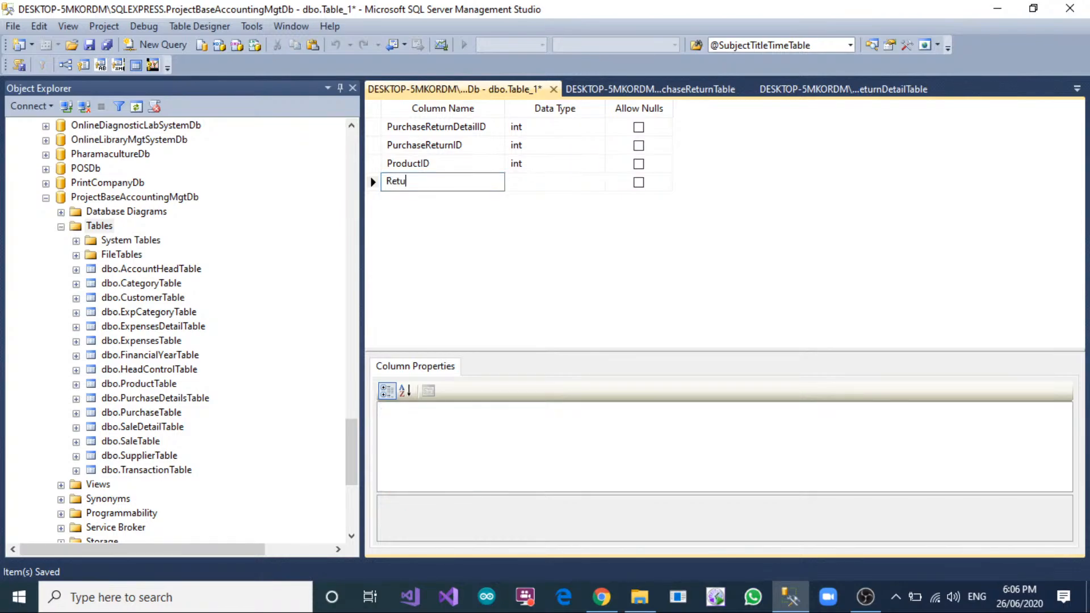
text(eturnQty)
key(Tab)
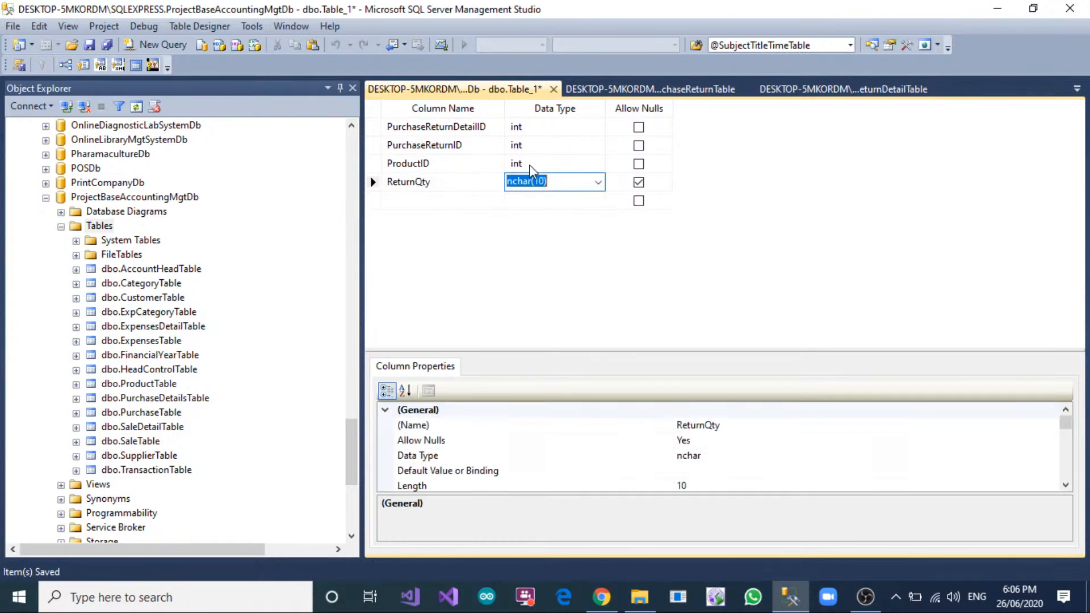
text(int)
key(Tab)
key(space)
key(Tab)
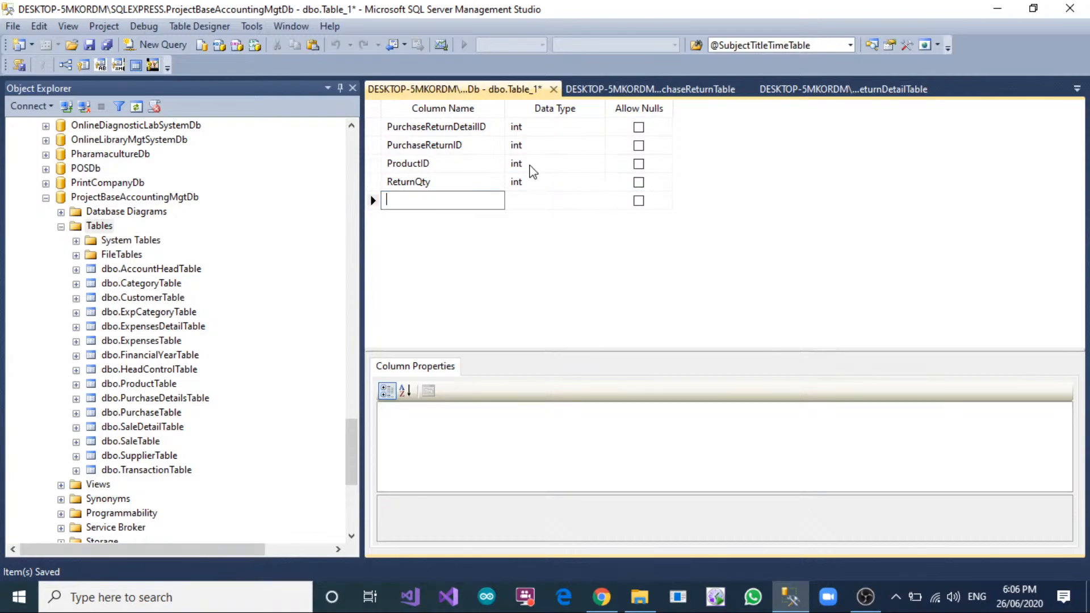
Add a ReturnUnitPrice column of type int that does not allow nulls.
text(Retu)
text(e)
key(Tab)
text(int)
key(Tab)
key(space)
key(Tab)
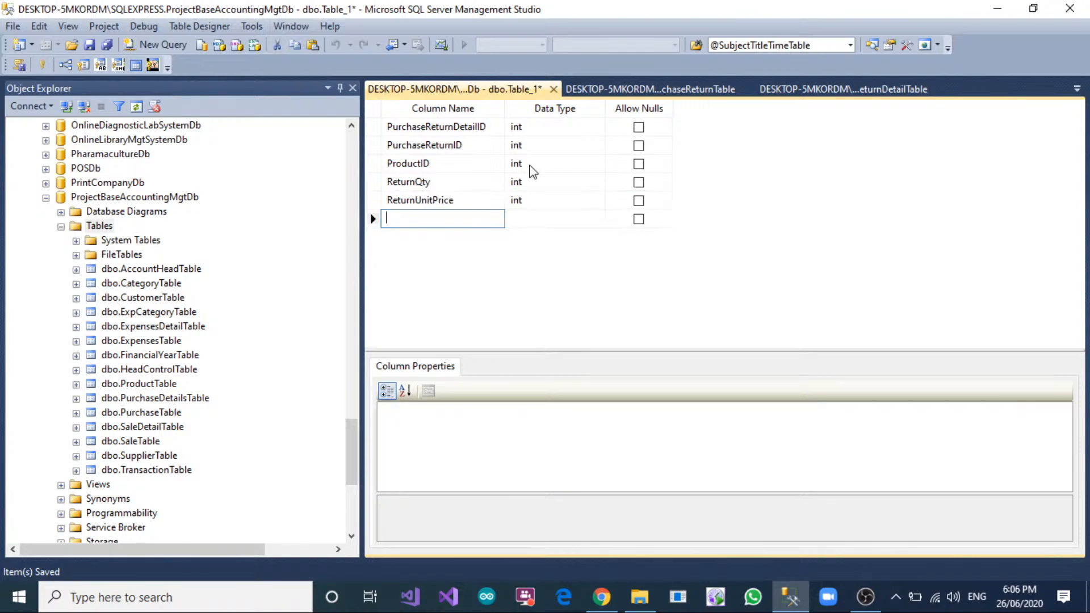
Change the data type of the ReturnUnitPrice column to float.
click(528, 200)
text(float)
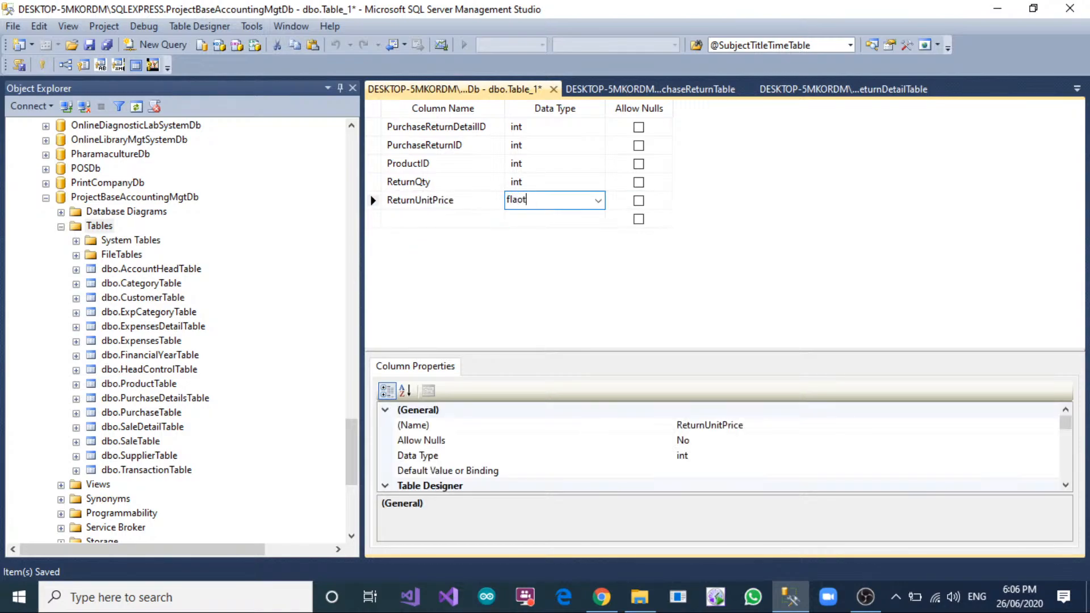
key(Tab)
key(space)
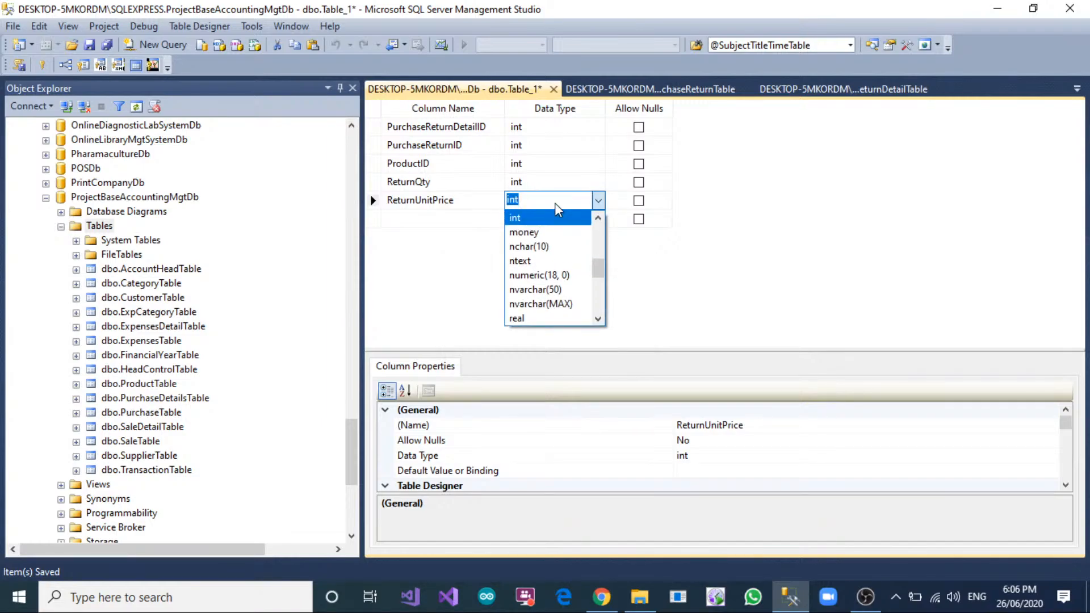
text(float)
key(Return)
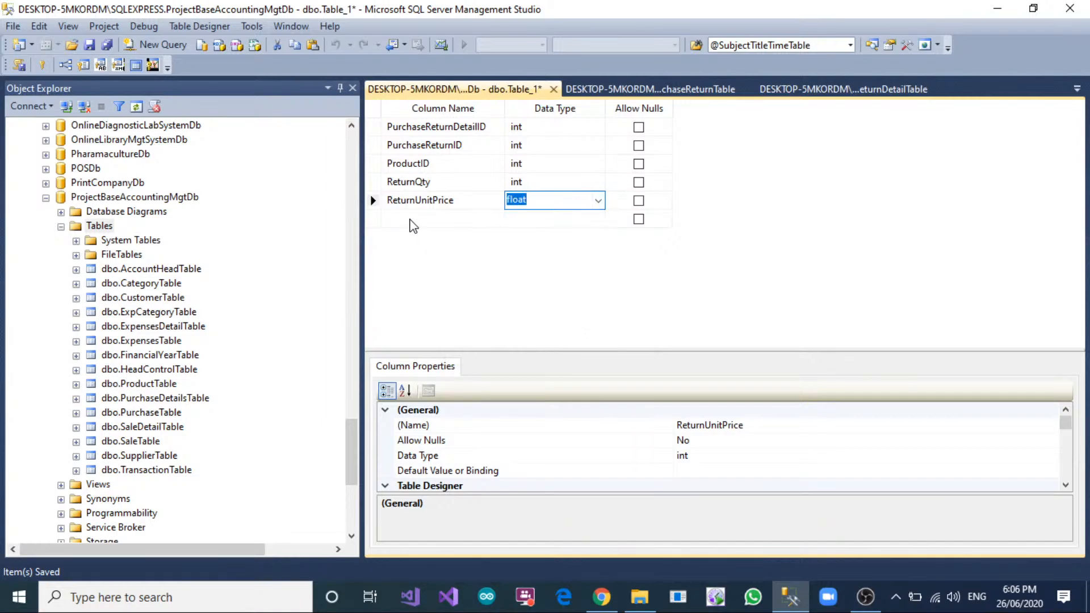
Add a ReturnReason column of type nvarchar(50) that allows nulls, matching the SaleReturnDetailTable design.
click(413, 221)
click(829, 90)
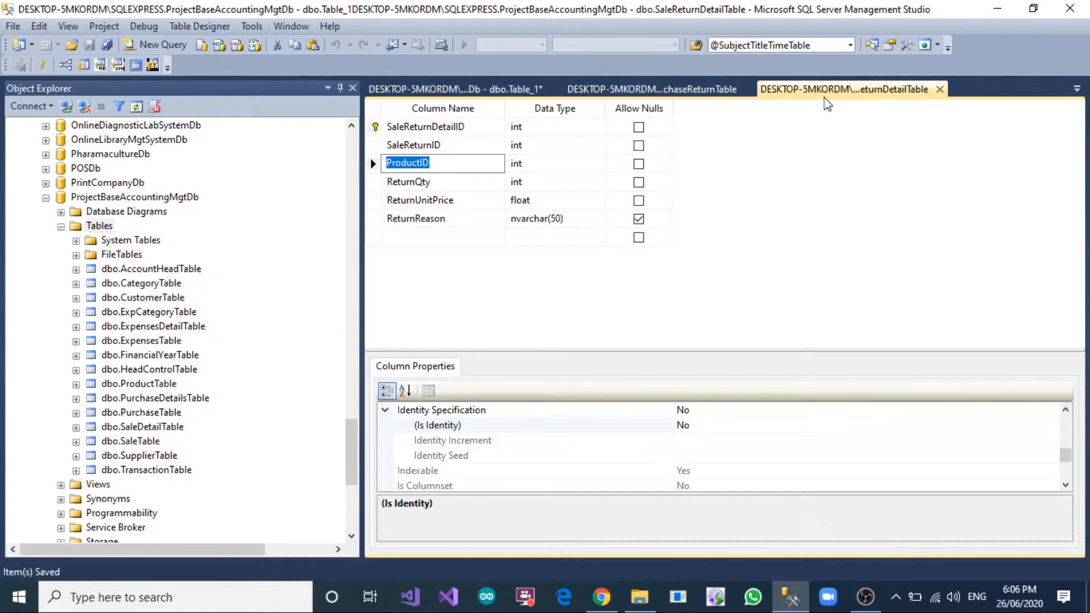
click(454, 90)
text(Retur)
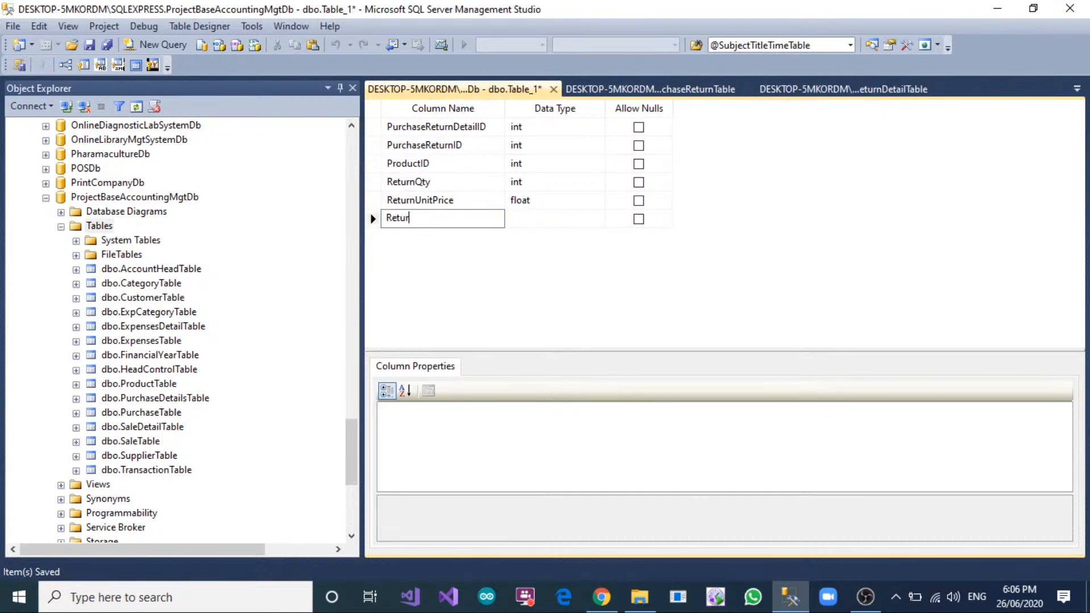
text(nReason)
click(569, 218)
text(nvar)
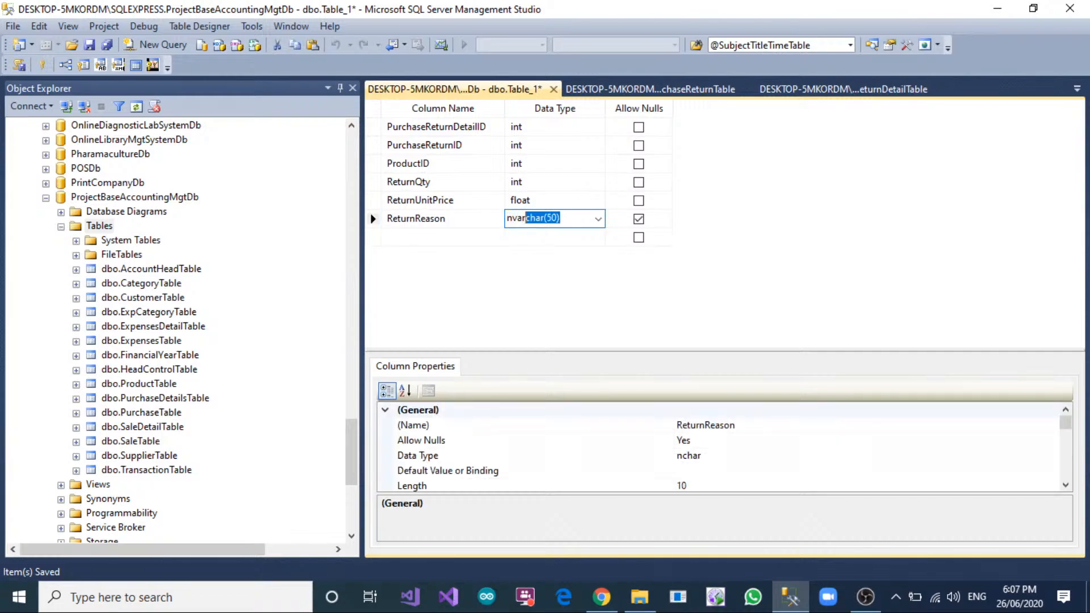
text(char)
key(Return)
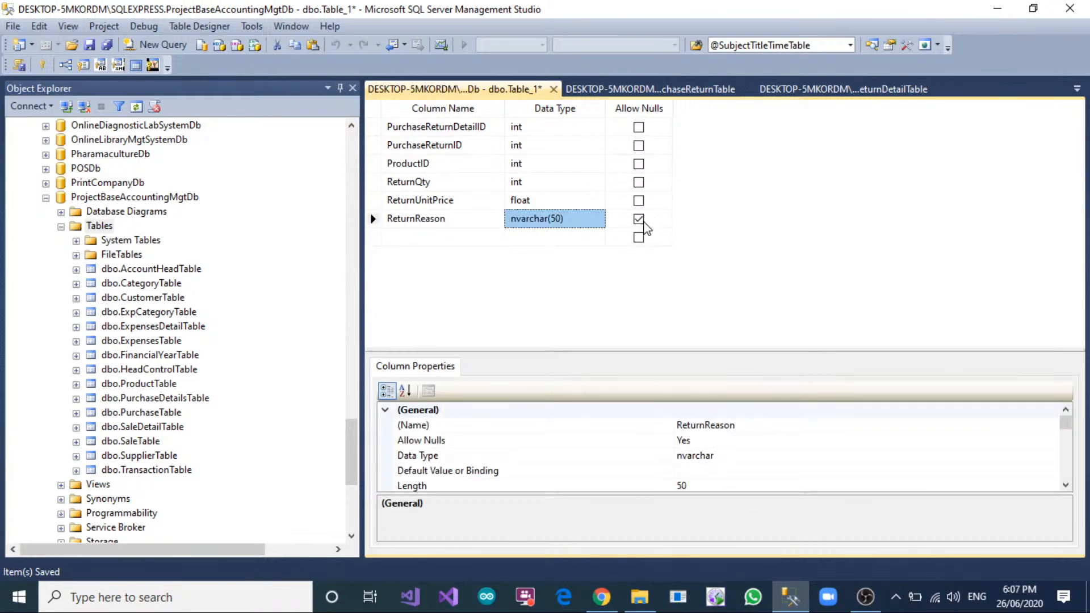
Make PurchaseReturnDetailID the primary key and turn on its identity specification.
click(370, 127)
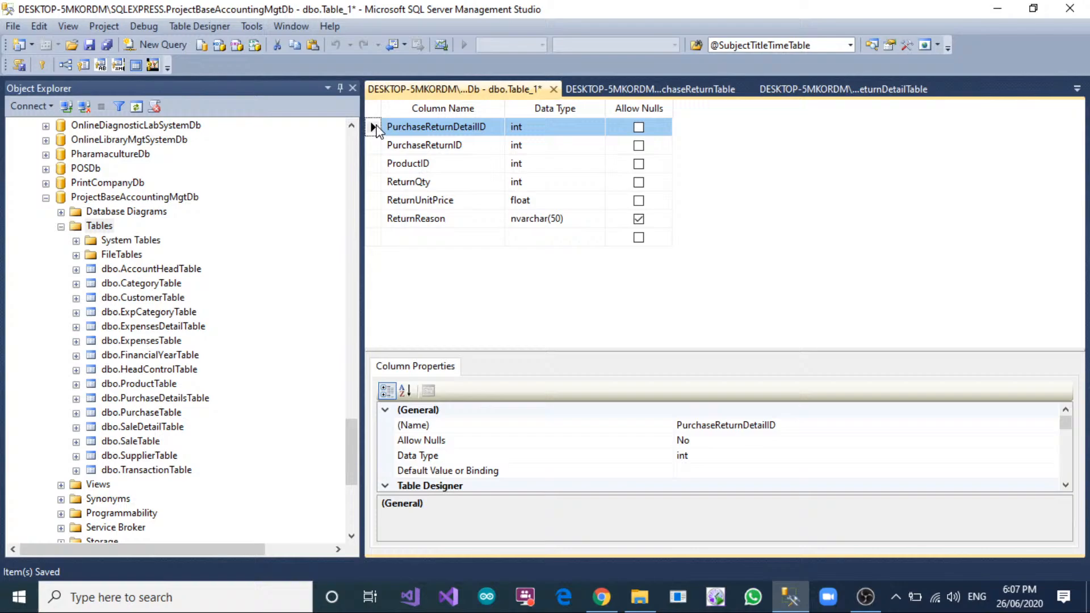
click(42, 64)
scroll(388, 460, down, 5)
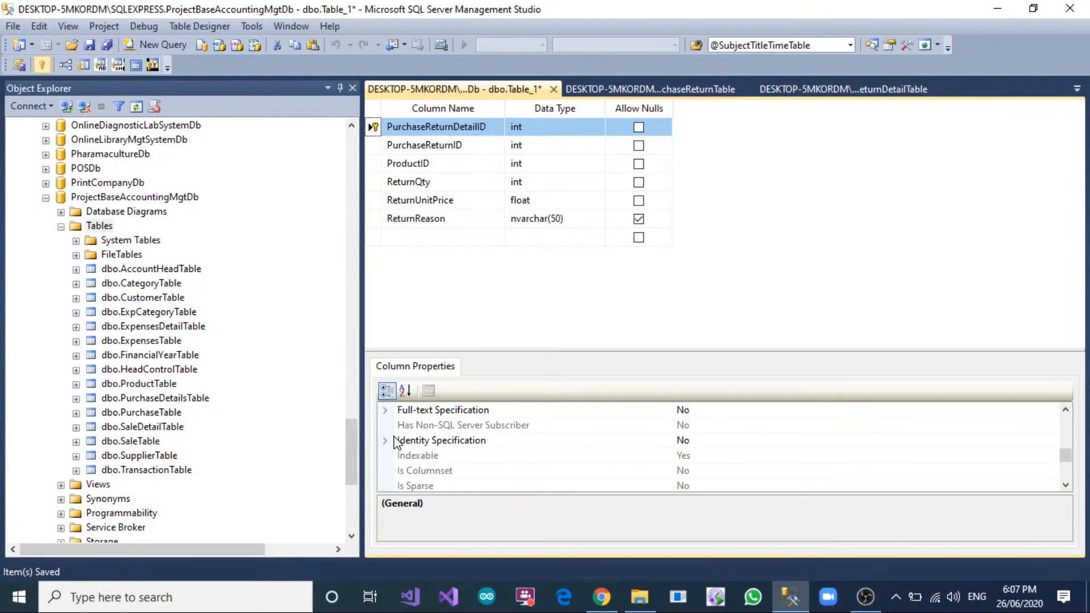
click(385, 441)
double_click(708, 458)
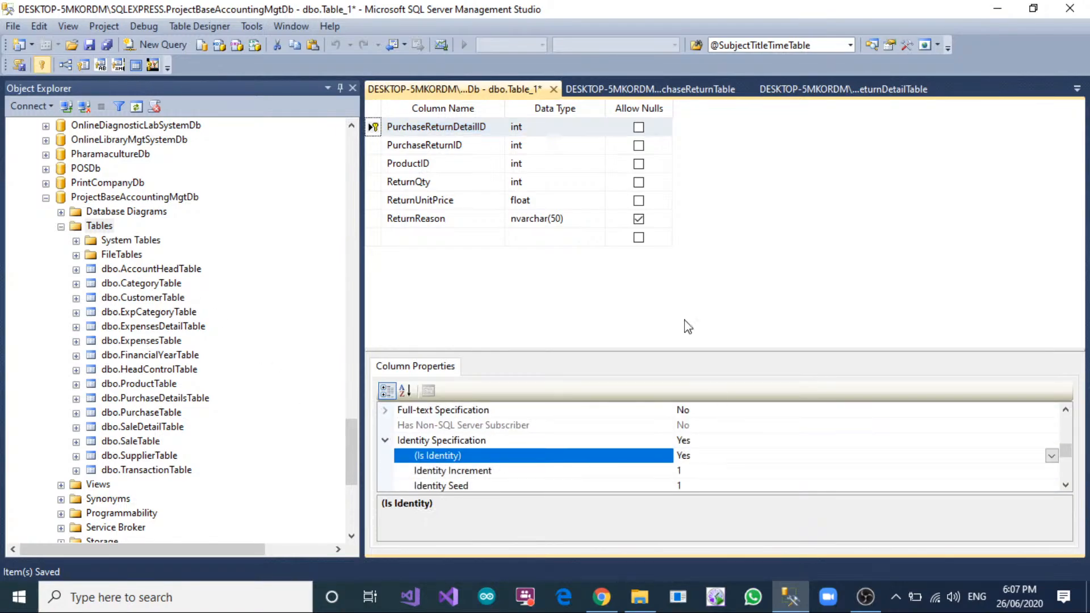
Save the new table as PurchaseReturnDetailTable.
right_click(498, 92)
click(522, 99)
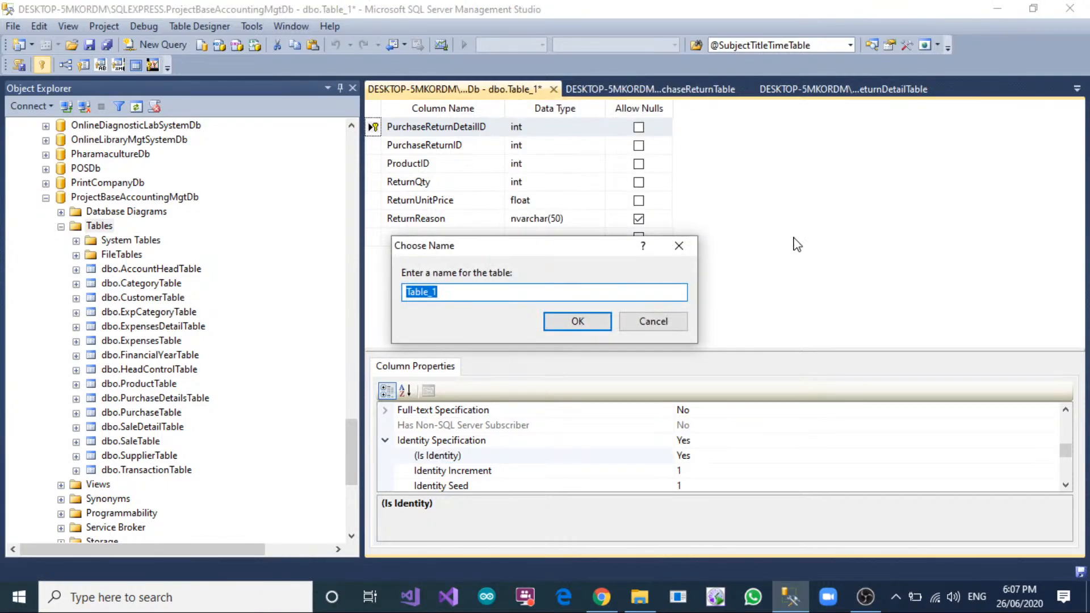
text(PurchaseReturnDetail)
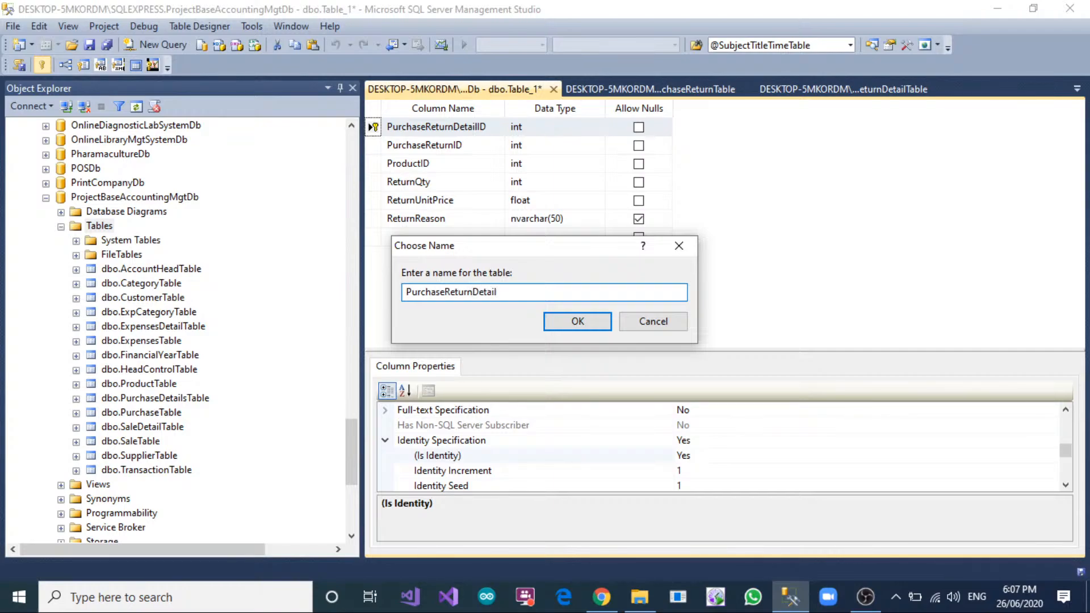
text(Table)
click(577, 321)
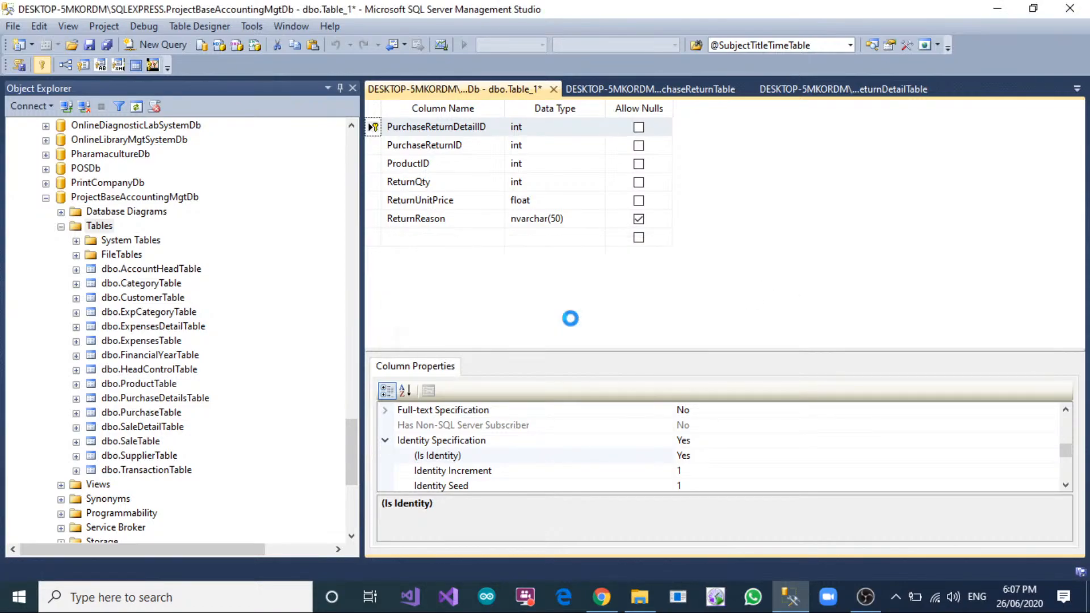
Add a new foreign key relationship to PurchaseReturnDetailTable.
click(380, 145)
right_click(378, 145)
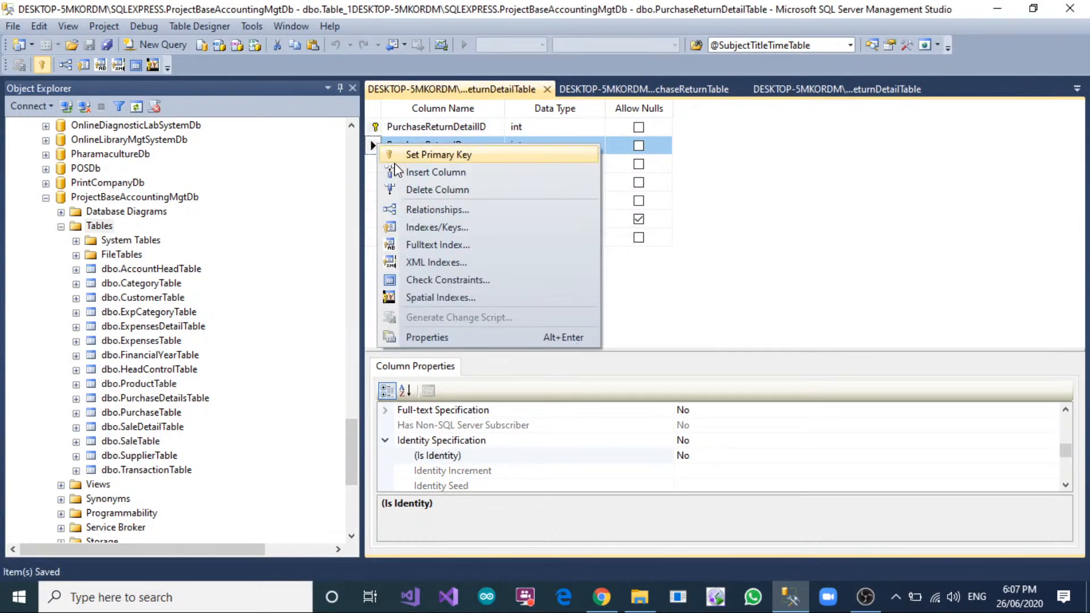
click(417, 213)
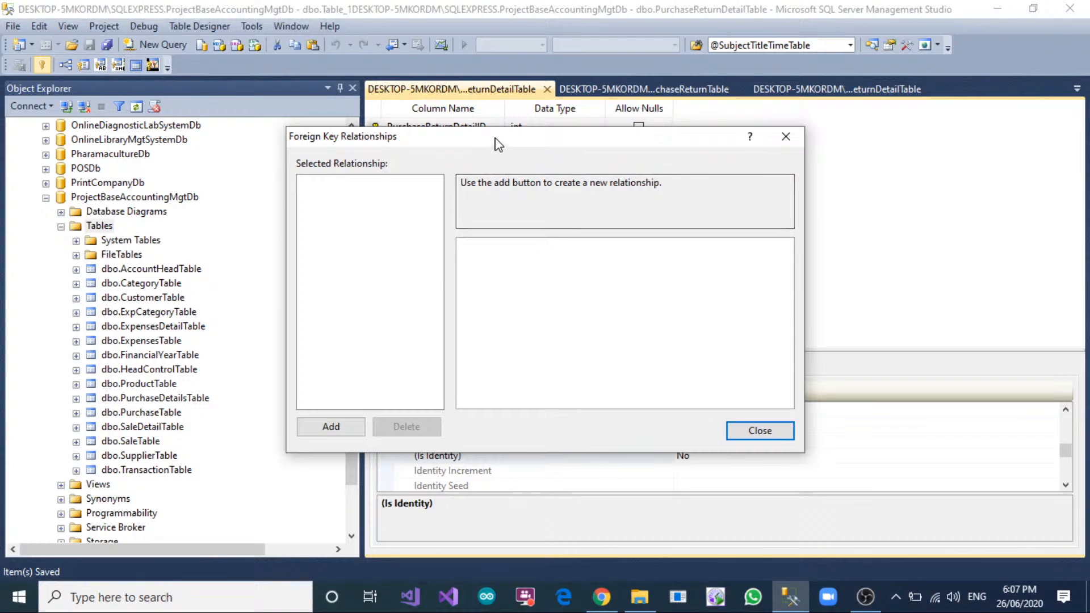
drag(493, 139, 792, 69)
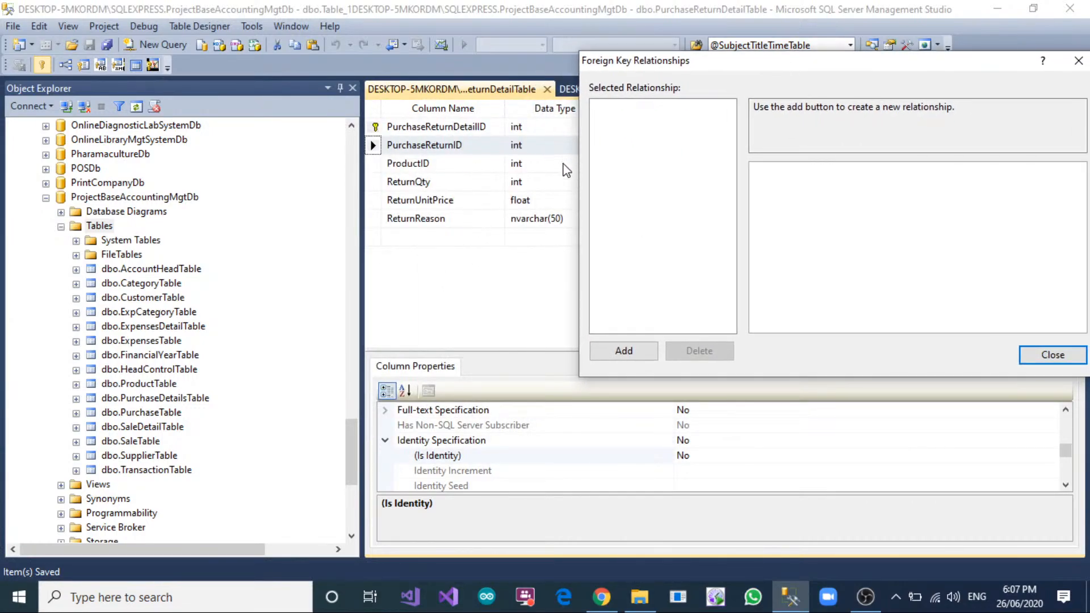
click(625, 352)
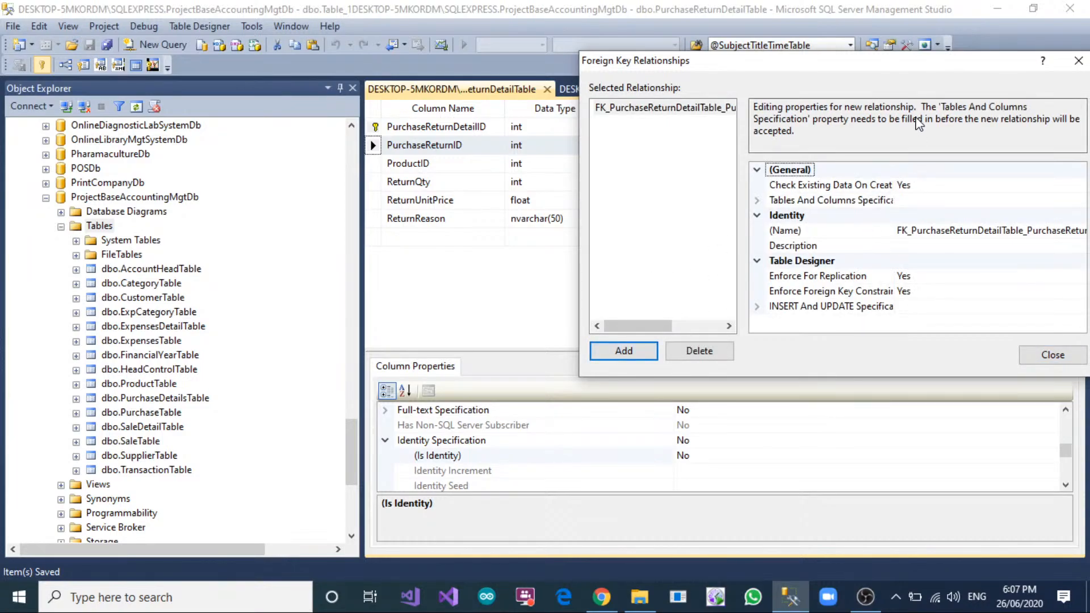
drag(903, 67, 856, 75)
Define the relationship with PurchaseReturnTable's PurchaseReturnID as primary key and PurchaseReturnDetailTable's PurchaseReturnID as foreign key.
click(1022, 208)
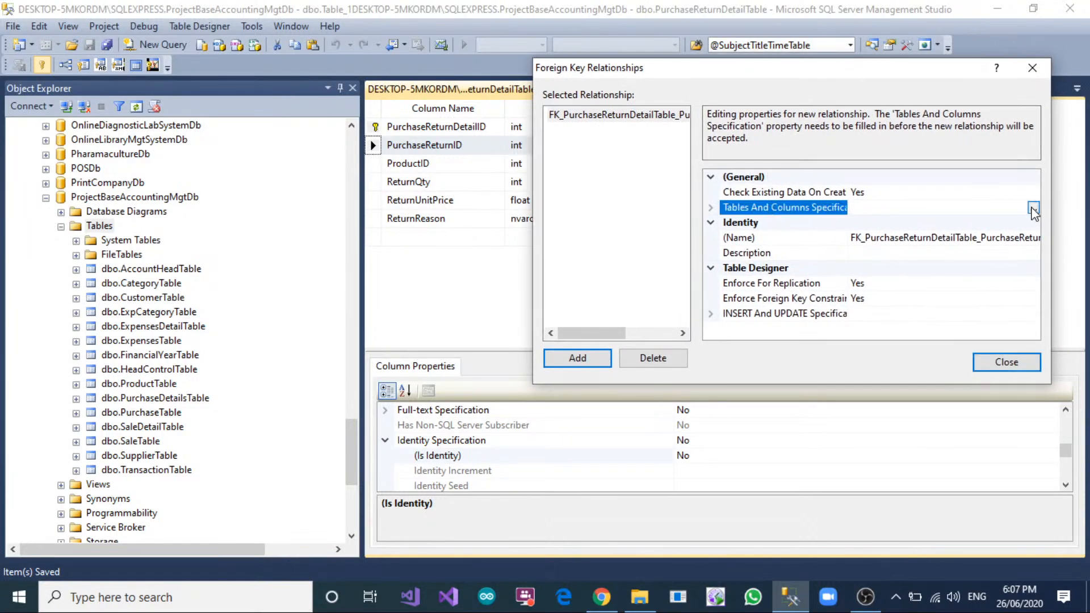
click(1033, 209)
click(656, 168)
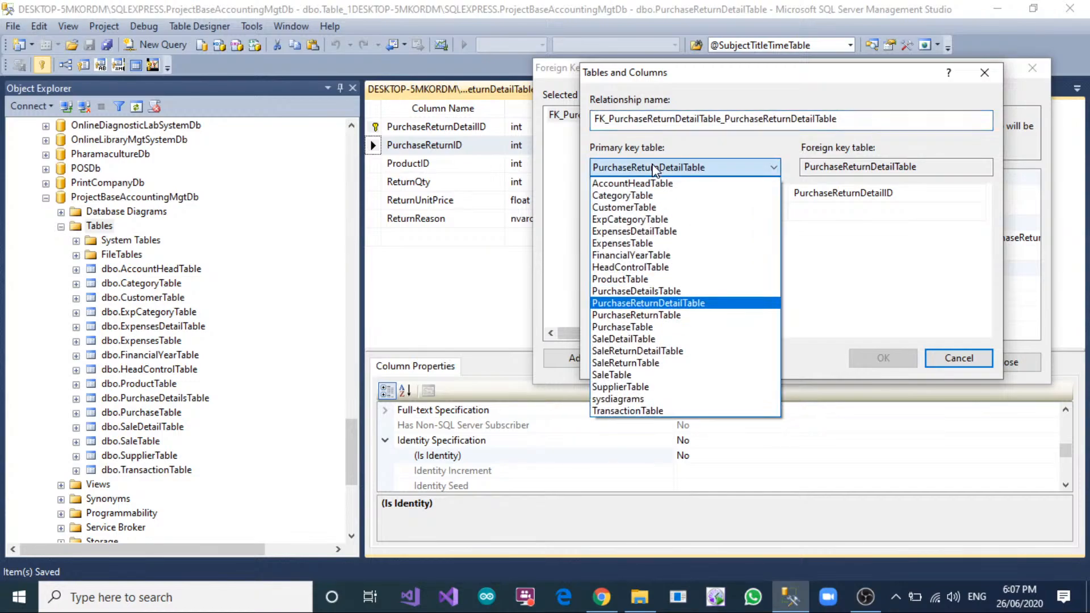
click(664, 315)
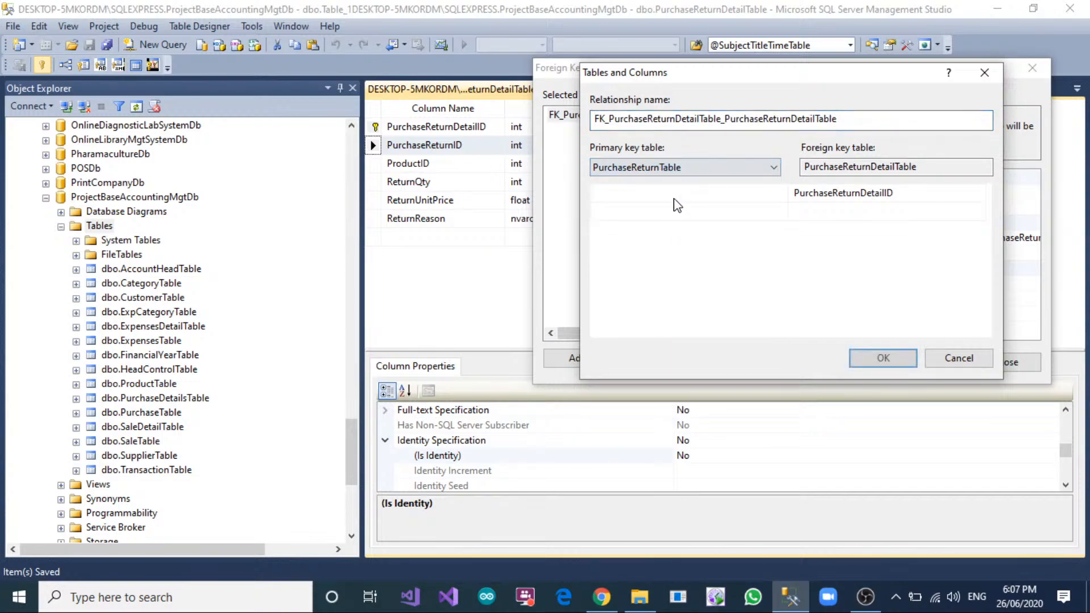
click(677, 206)
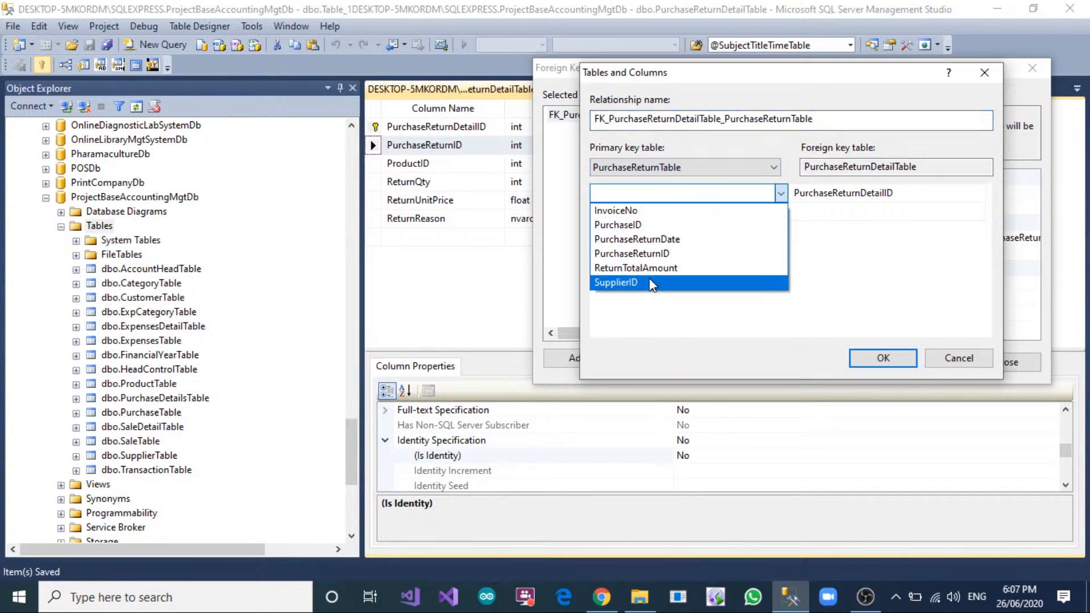
click(632, 253)
click(920, 195)
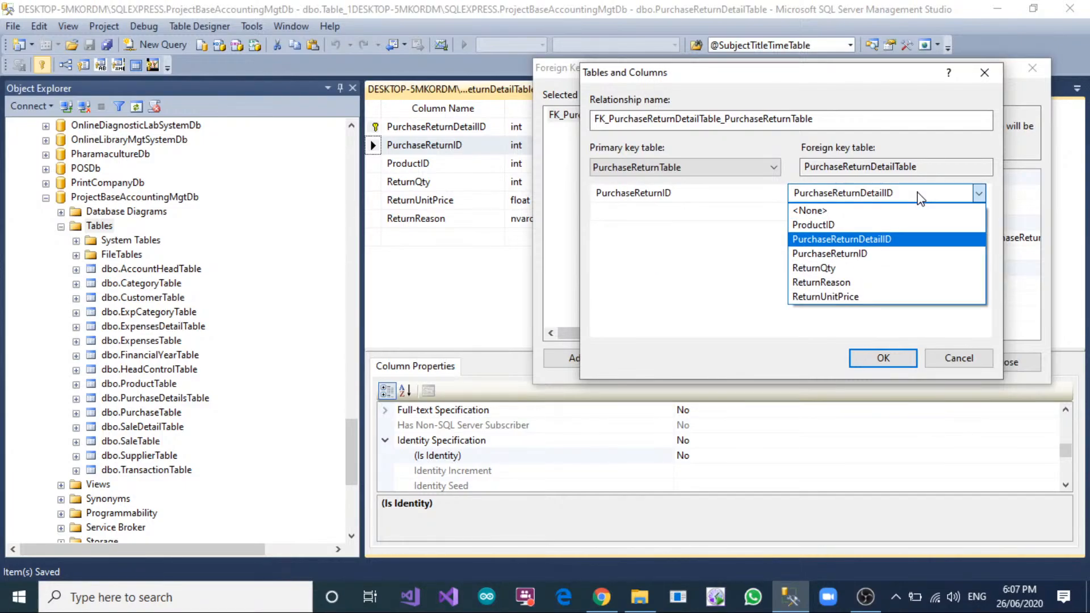
click(920, 253)
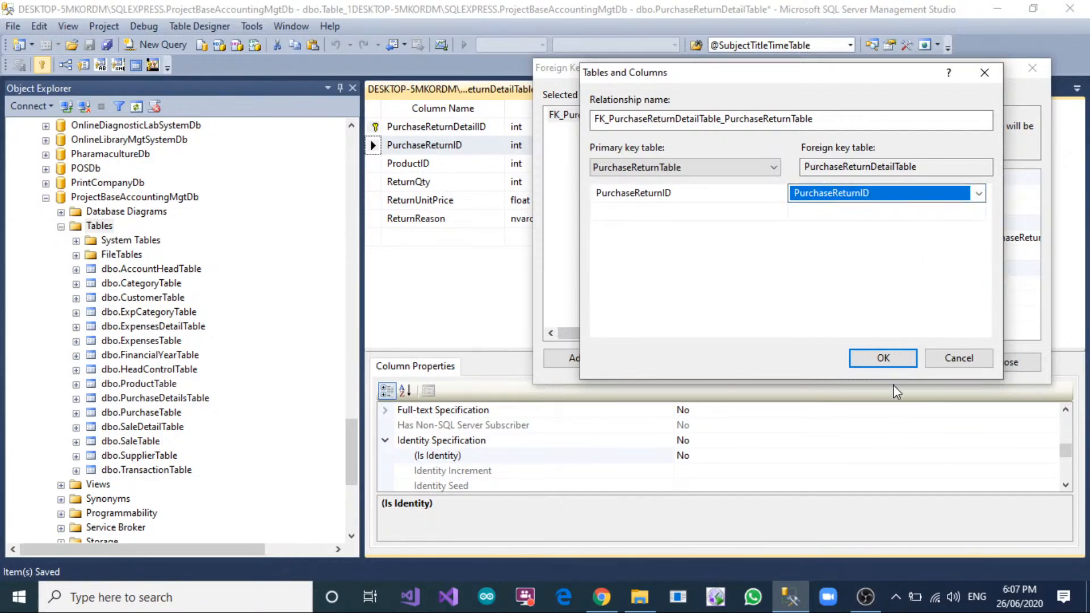
click(885, 359)
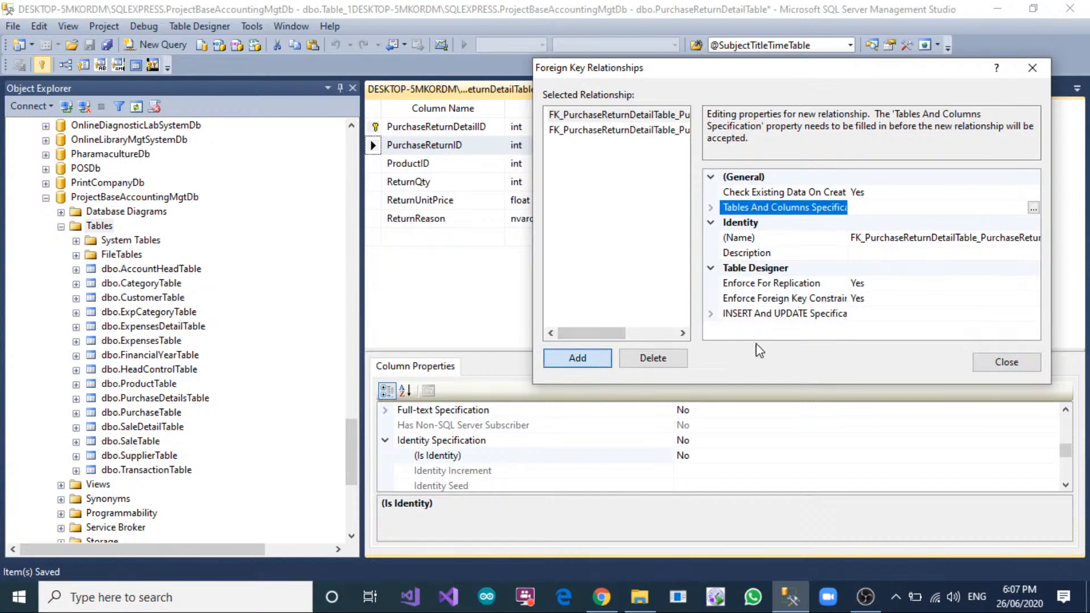
Define the second relationship from PurchaseReturnDetailTable's ProductID to ProductTable's ProductID, and finish editing the foreign keys.
click(1033, 207)
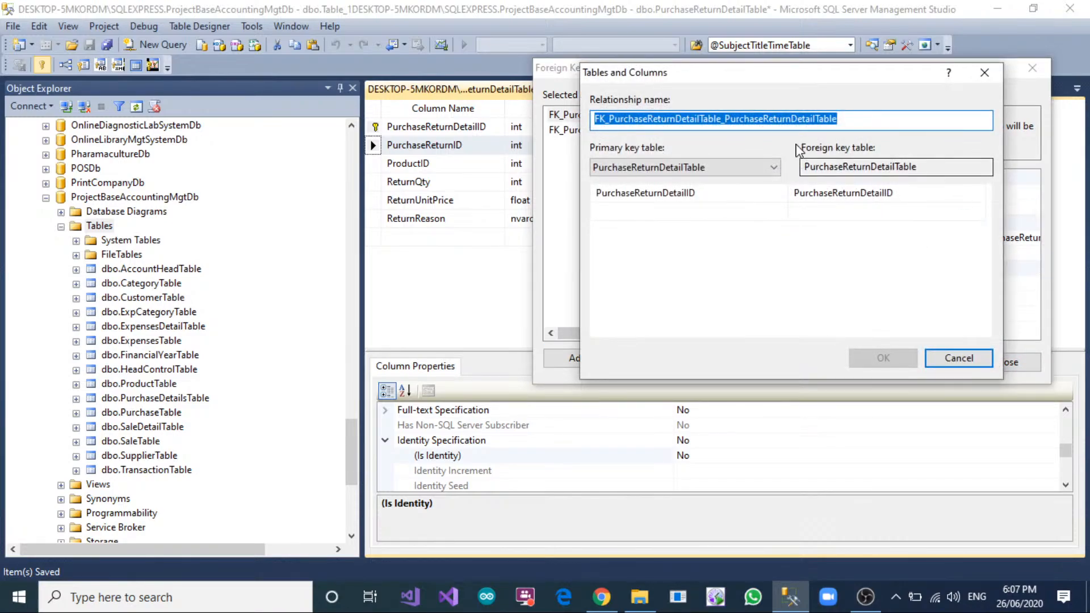
click(741, 167)
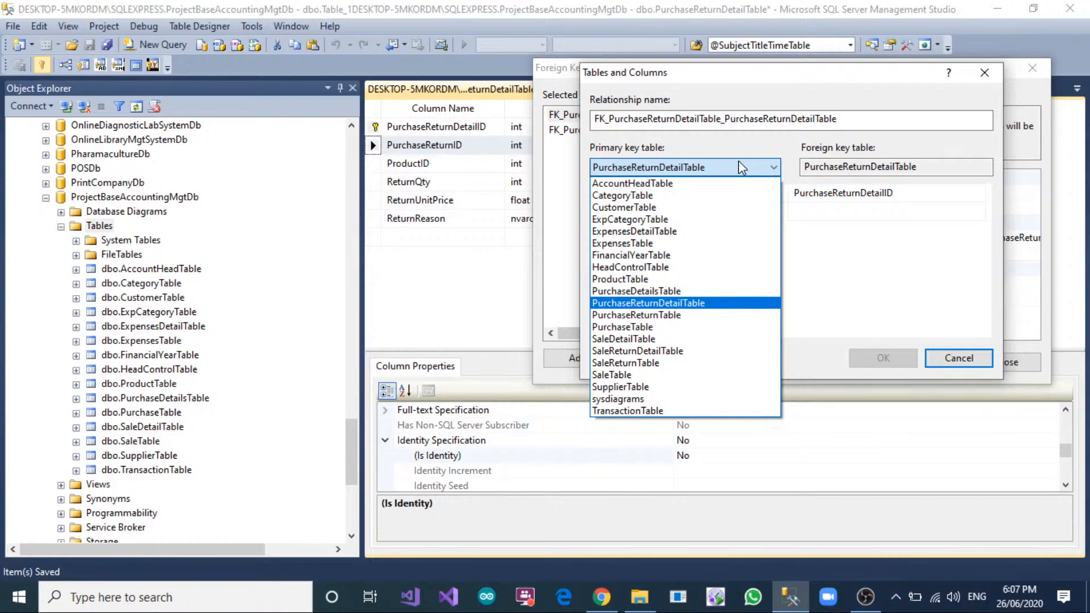
click(687, 279)
click(694, 193)
click(694, 196)
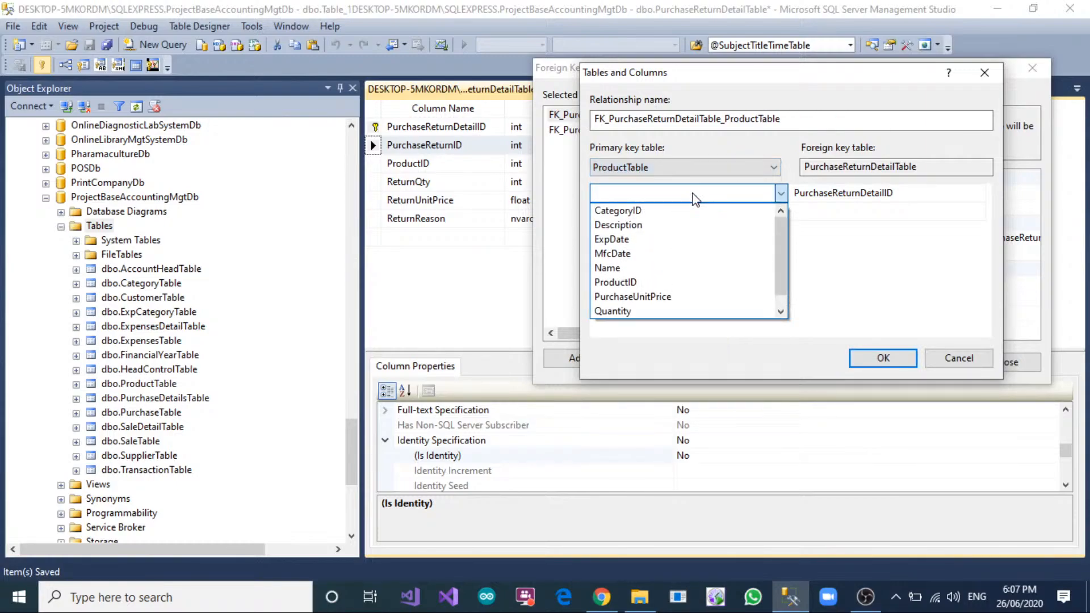
click(669, 283)
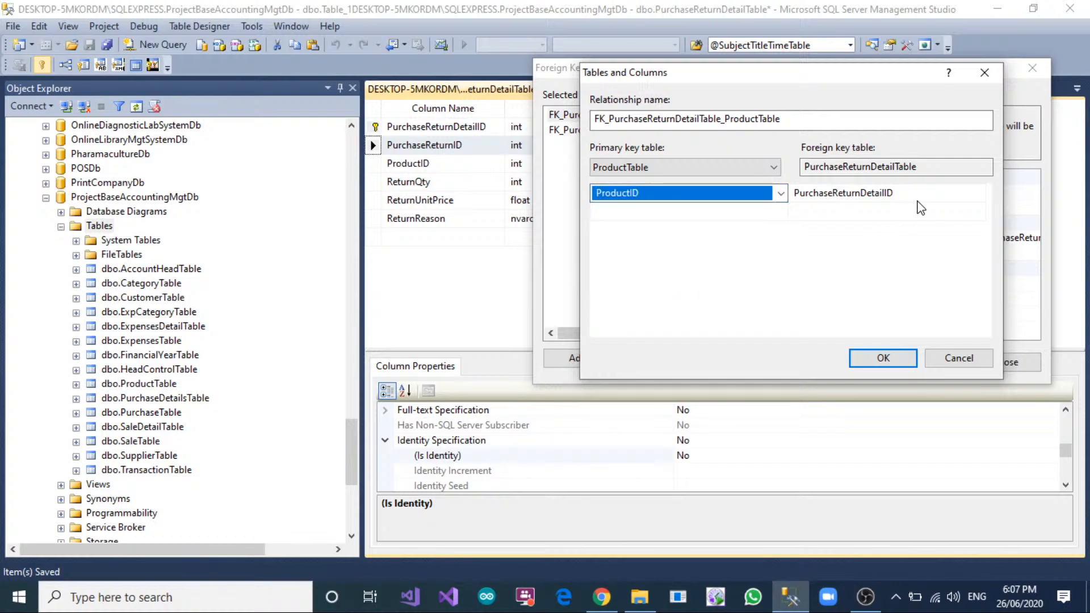
click(854, 194)
click(855, 196)
click(906, 225)
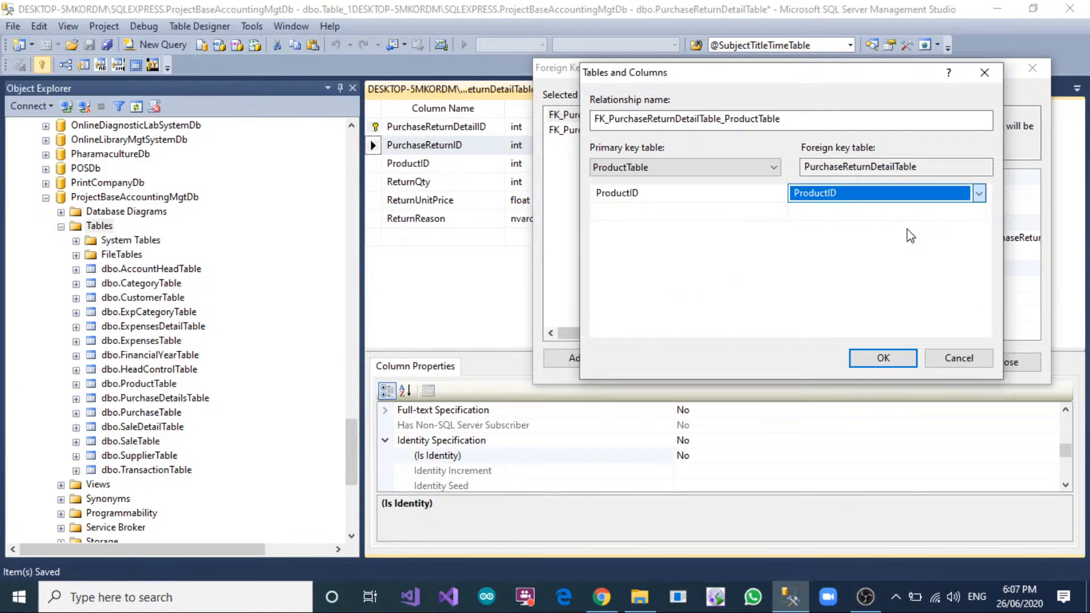
click(893, 358)
click(988, 364)
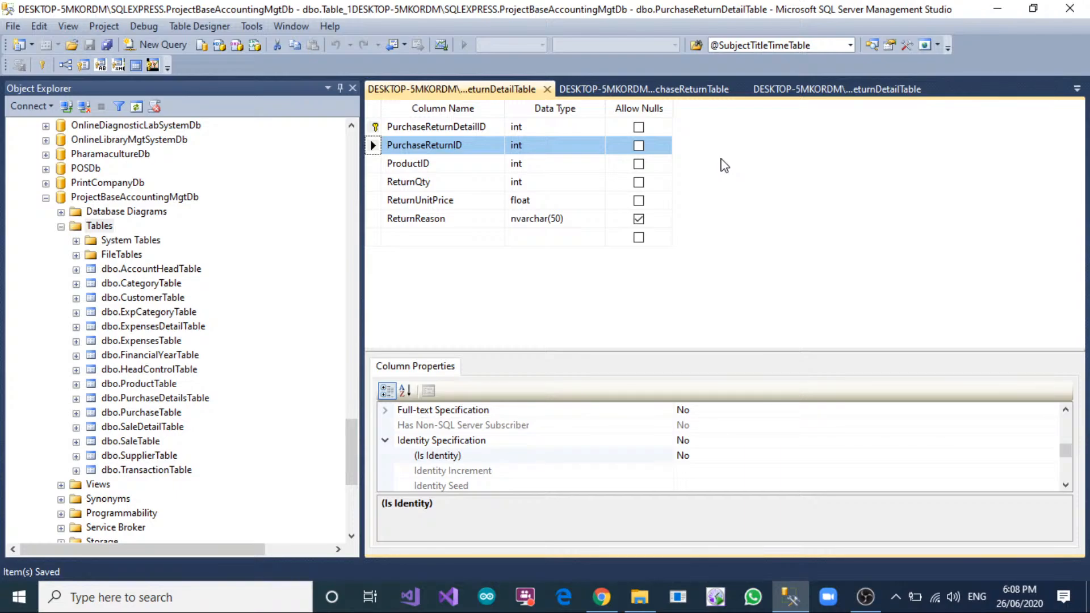
Close the return table and ExpensesDetailTable designs to get back to ERD_Diagram.
click(547, 89)
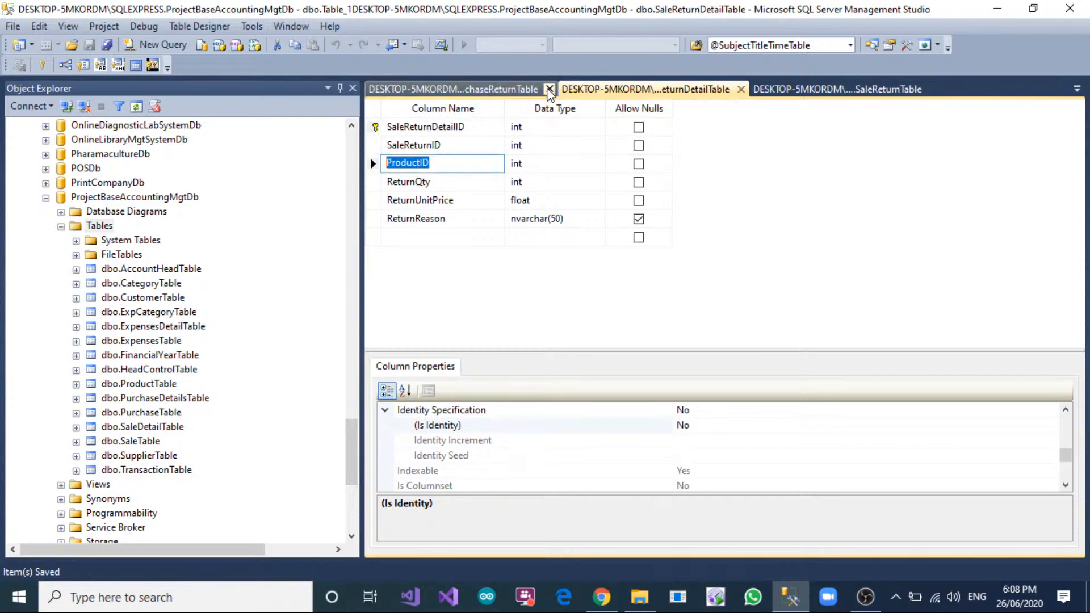
click(547, 89)
click(546, 89)
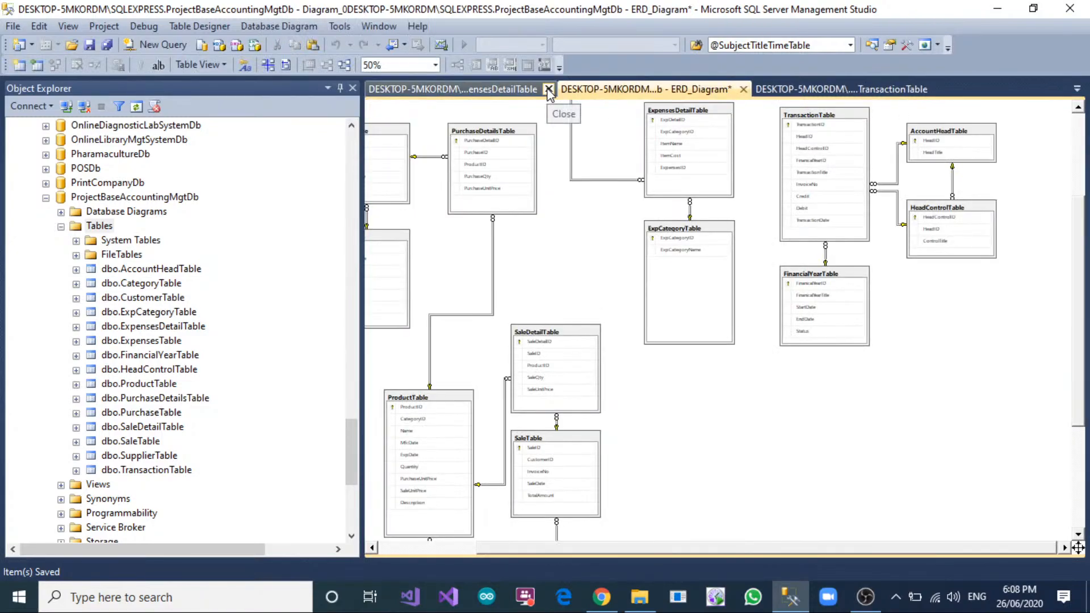
click(547, 89)
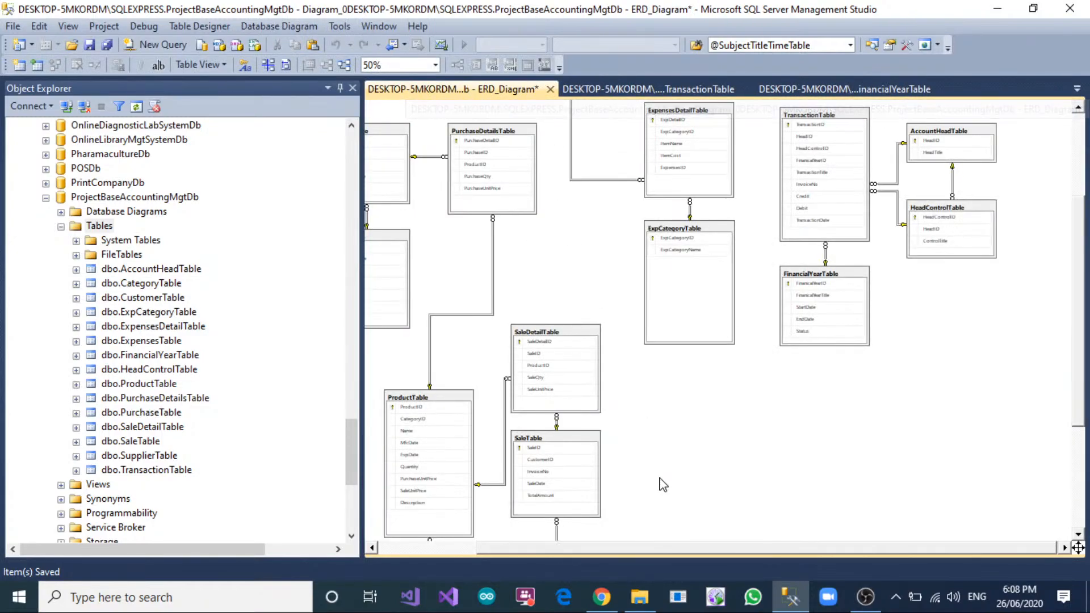
Add PurchaseReturnDetailTable, PurchaseReturnTable, SaleReturnDetailTable and SaleReturnTable to ERD_Diagram.
drag(673, 548, 523, 560)
right_click(464, 385)
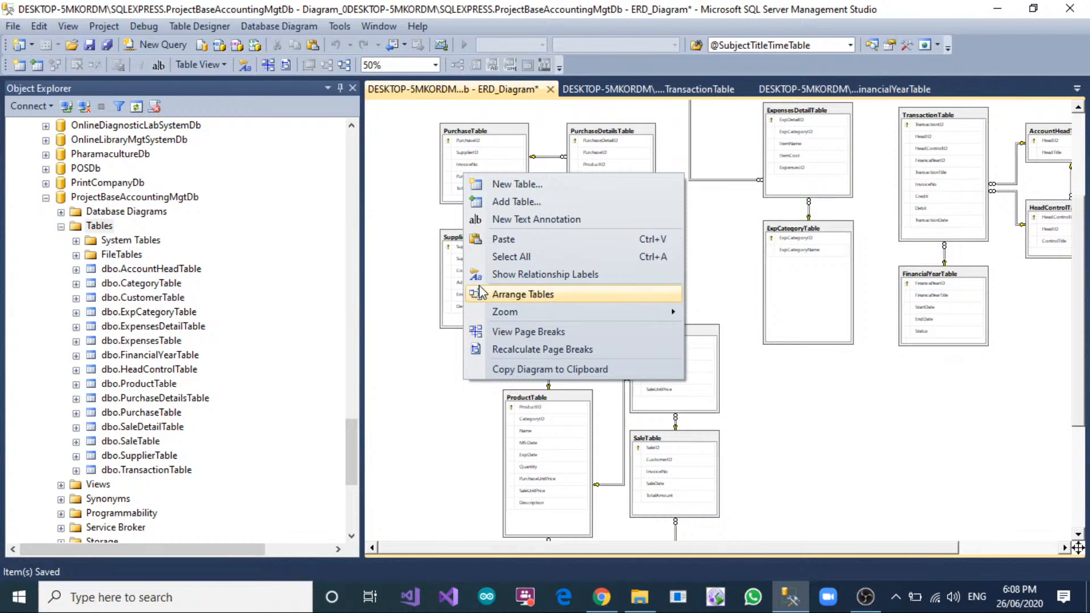
click(511, 201)
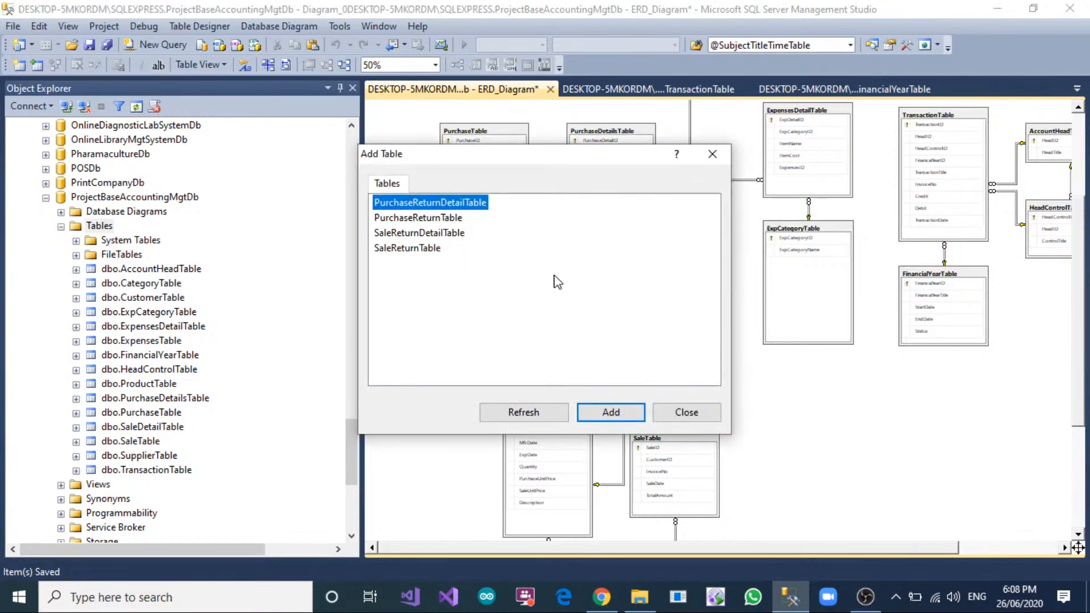
drag(498, 308, 365, 191)
click(611, 412)
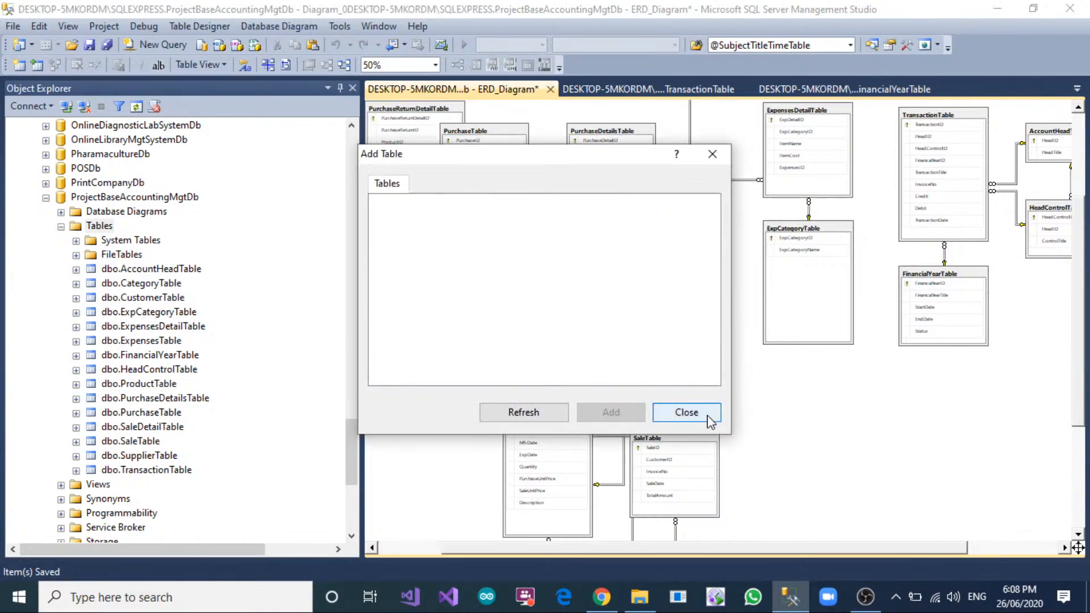
click(674, 413)
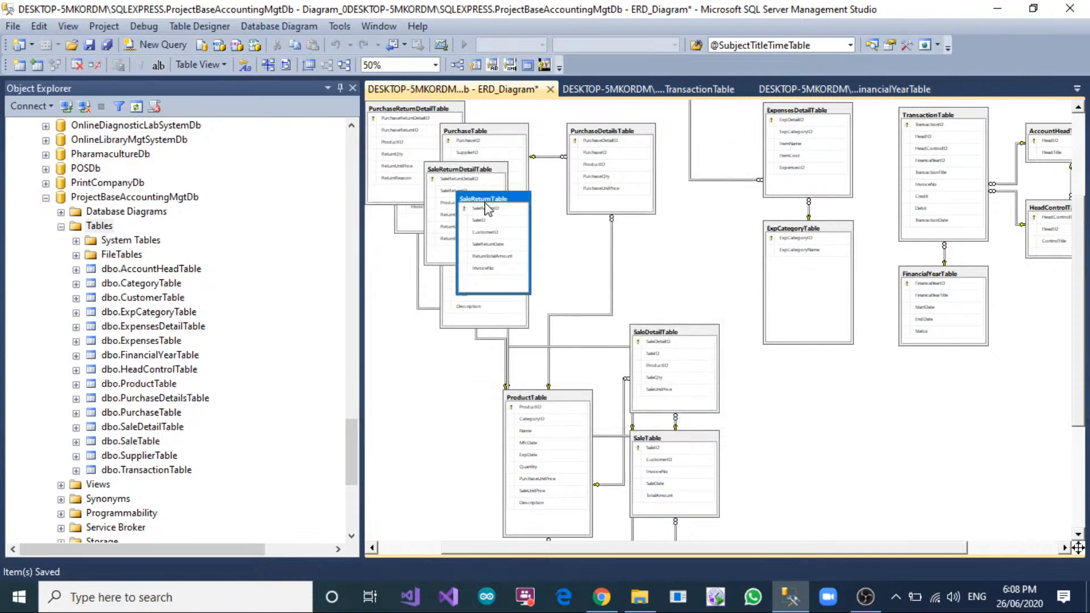
scroll(630, 298, down, 4)
scroll(564, 287, up, 5)
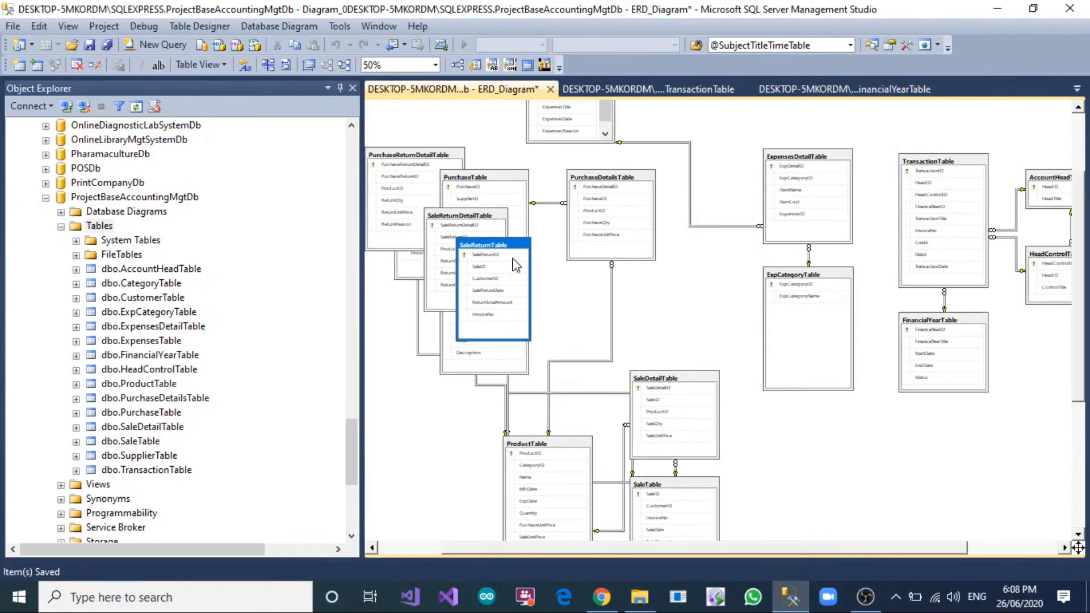
Spread SaleReturnTable, PurchaseReturnDetailTable and SaleReturnDetailTable into free space around the sale tables in ERD_Diagram so they no longer overlap the purchase tables.
drag(516, 264, 909, 440)
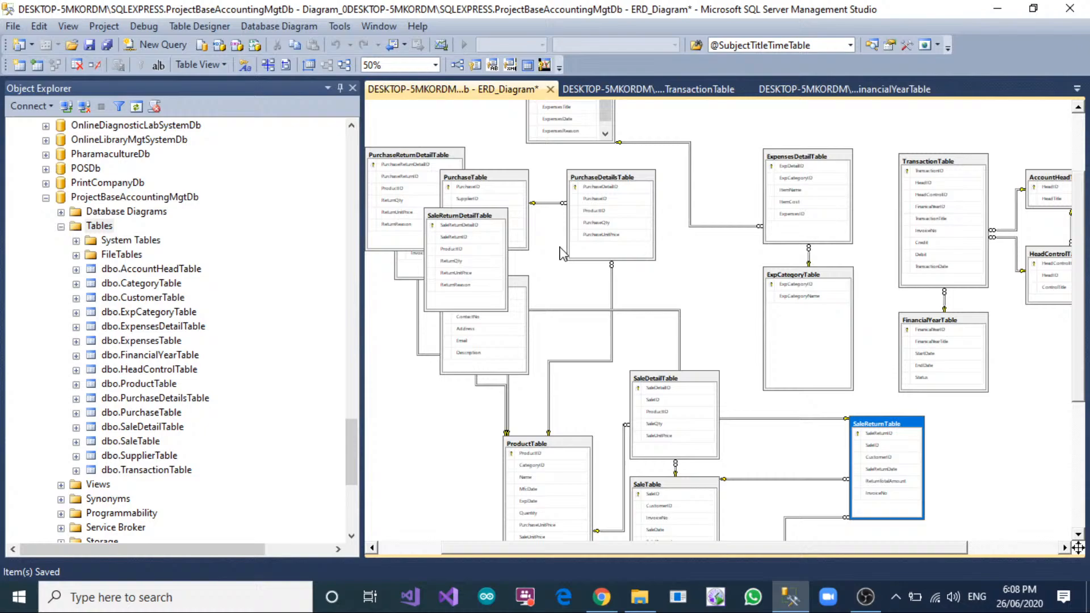
click(463, 224)
drag(404, 165, 1054, 439)
drag(479, 224, 726, 266)
scroll(727, 265, down, 1)
scroll(727, 266, up, 1)
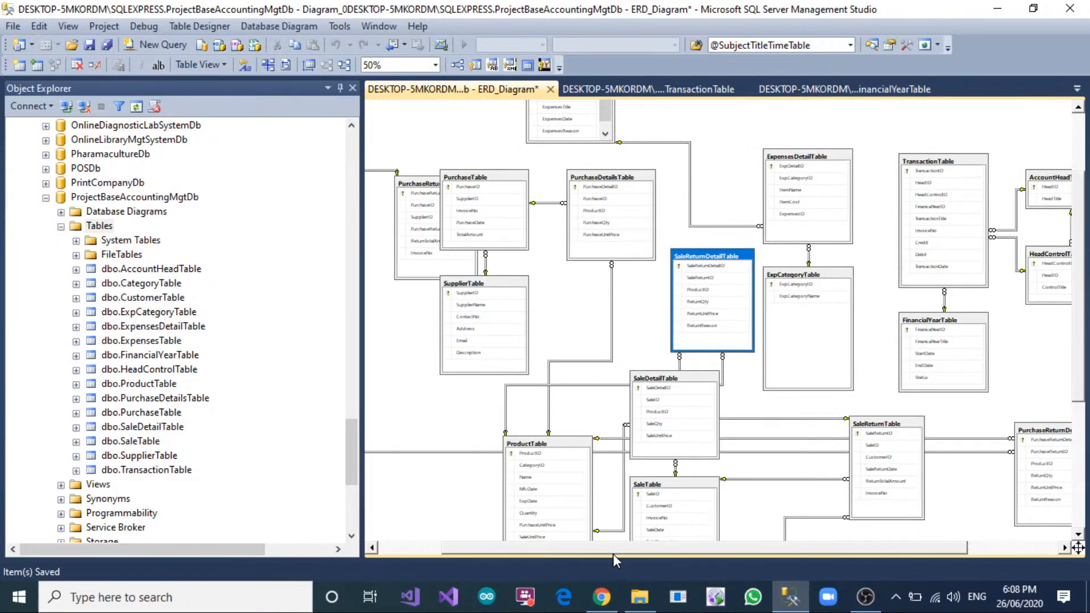
Move PurchaseReturnTable out from behind PurchaseTable into the free area below and left of SupplierTable.
drag(612, 552, 511, 546)
drag(495, 188, 445, 414)
scroll(592, 470, down, 2)
scroll(588, 210, up, 1)
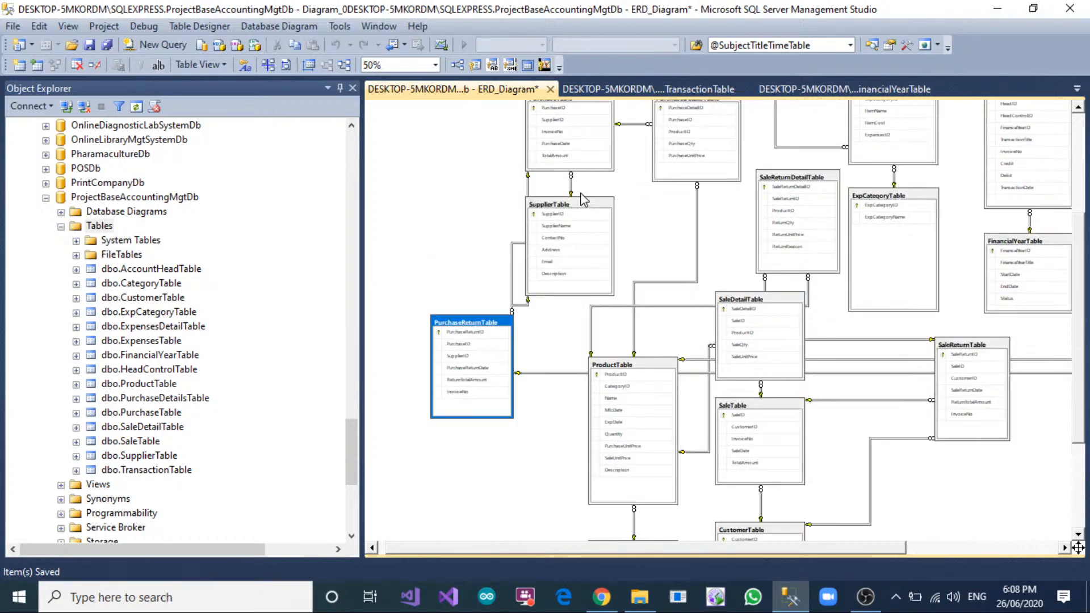
click(488, 332)
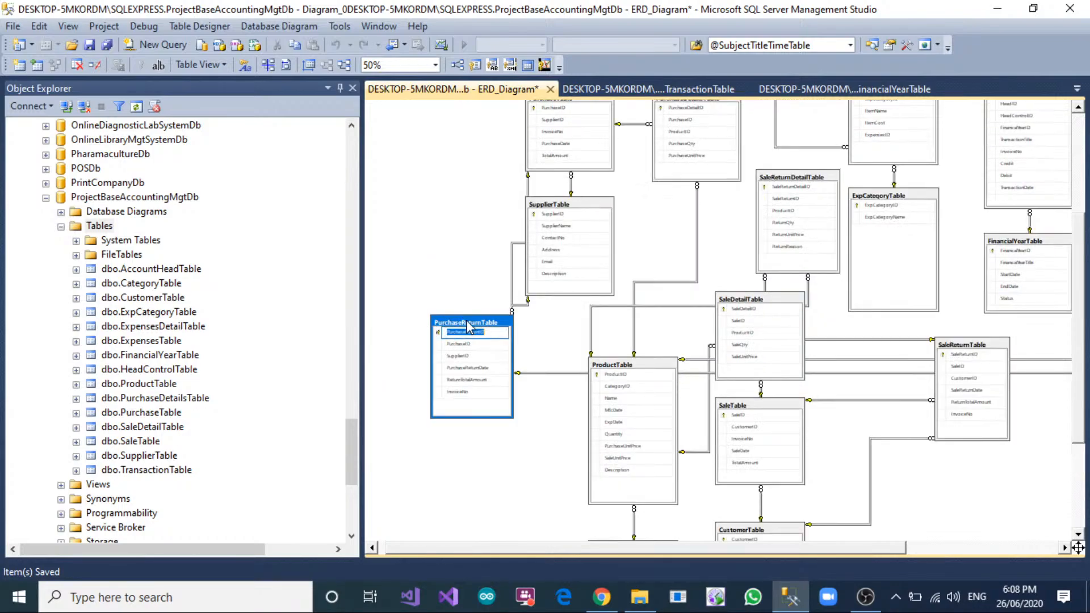
drag(468, 327, 402, 314)
click(423, 171)
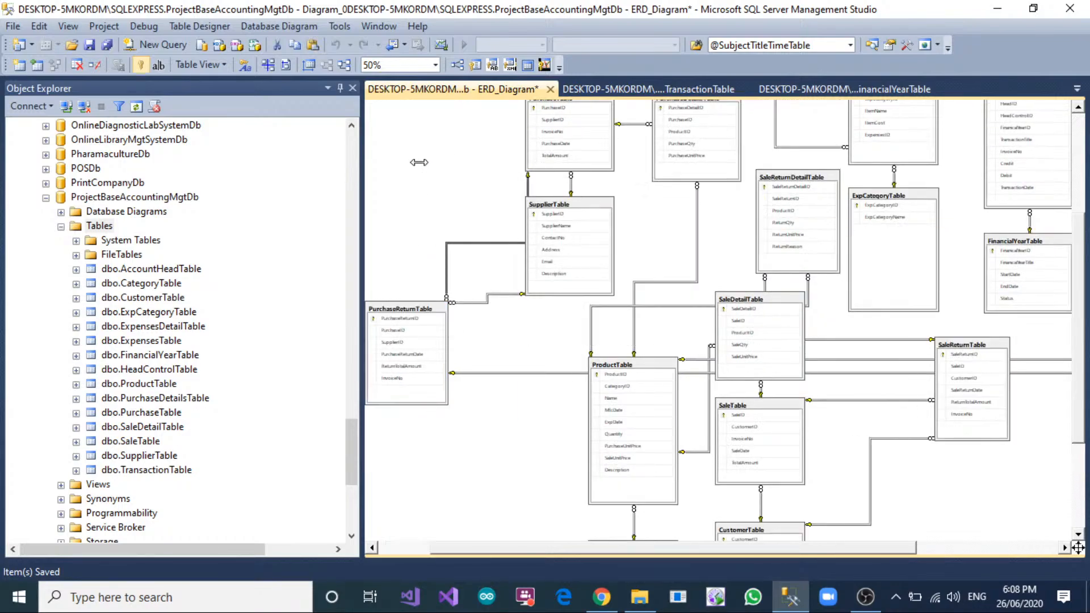
Reroute the relationship line between PurchaseReturnTable and PurchaseTable so it runs clear of SupplierTable.
drag(419, 162, 416, 163)
drag(448, 263, 416, 265)
click(565, 368)
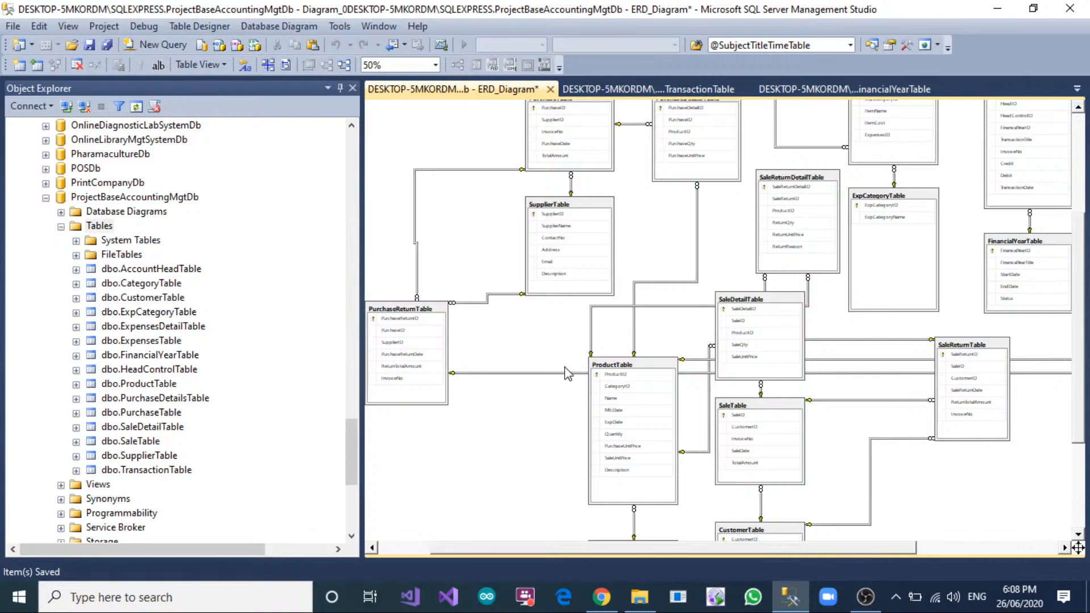
Move SaleReturnTable down beside CustomerTable and reroute its line to SaleReturnDetailTable around the right side of SaleDetailTable.
scroll(588, 363, down, 3)
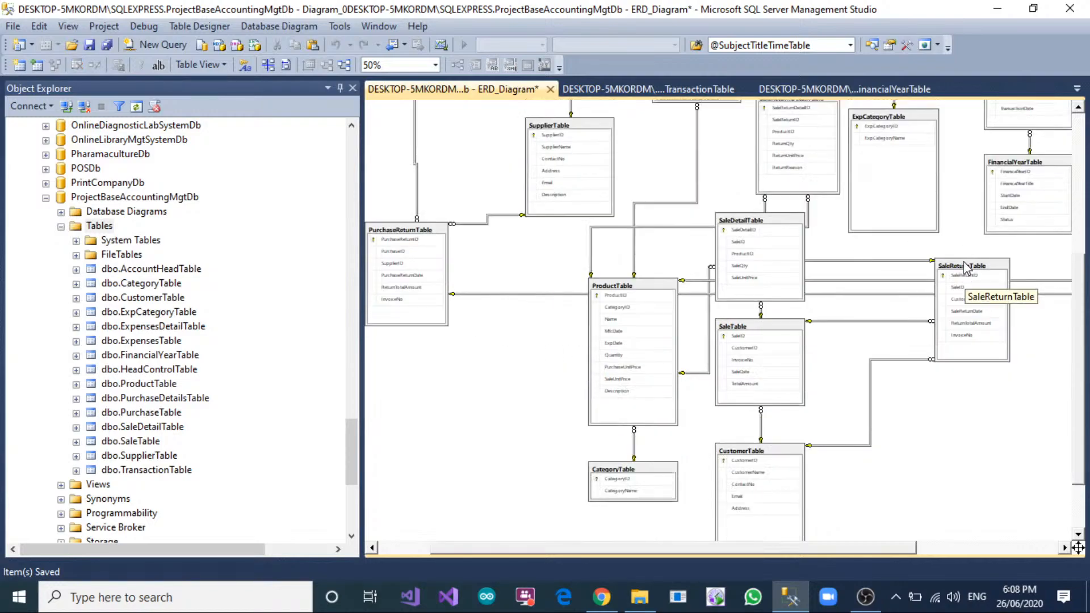
drag(967, 267, 989, 409)
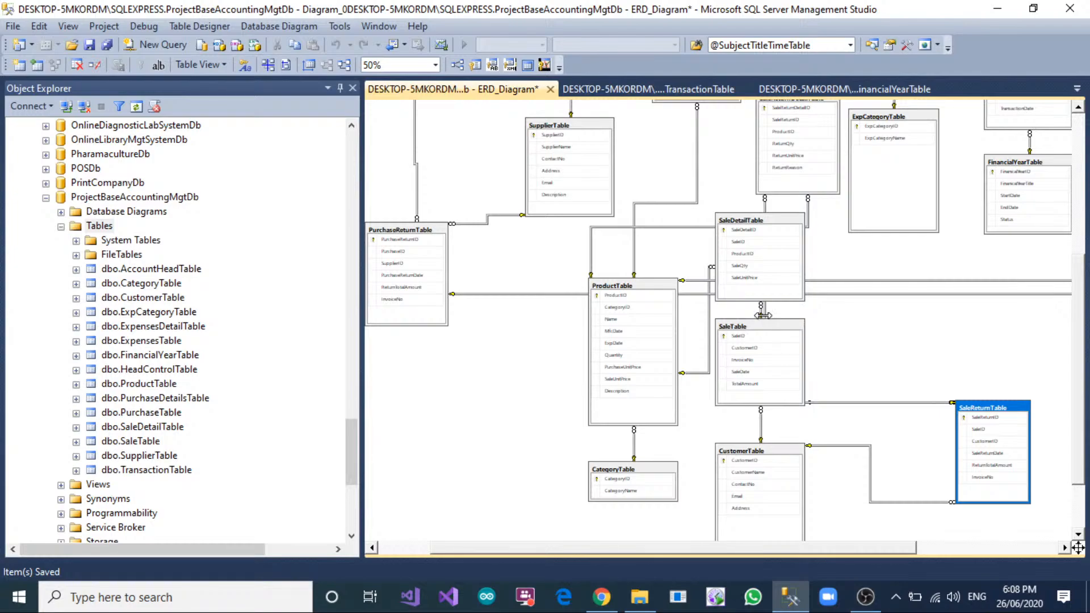
drag(765, 310, 831, 304)
click(974, 324)
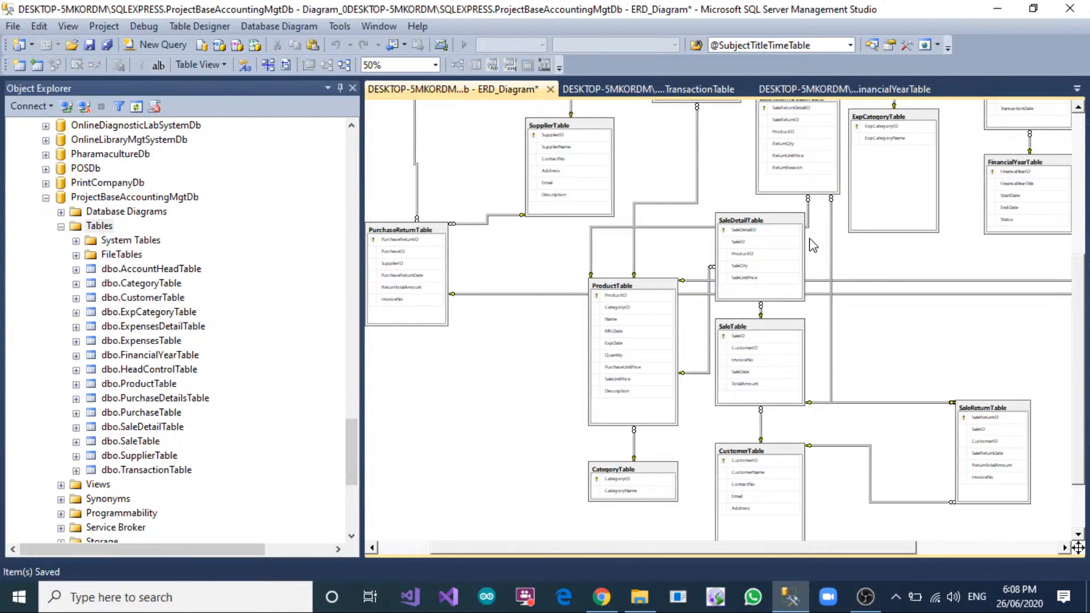
Reroute the line from SaleReturnDetailTable to ProductTable above SaleDetailTable, and shift SupplierTable left to clear it.
drag(808, 212, 830, 211)
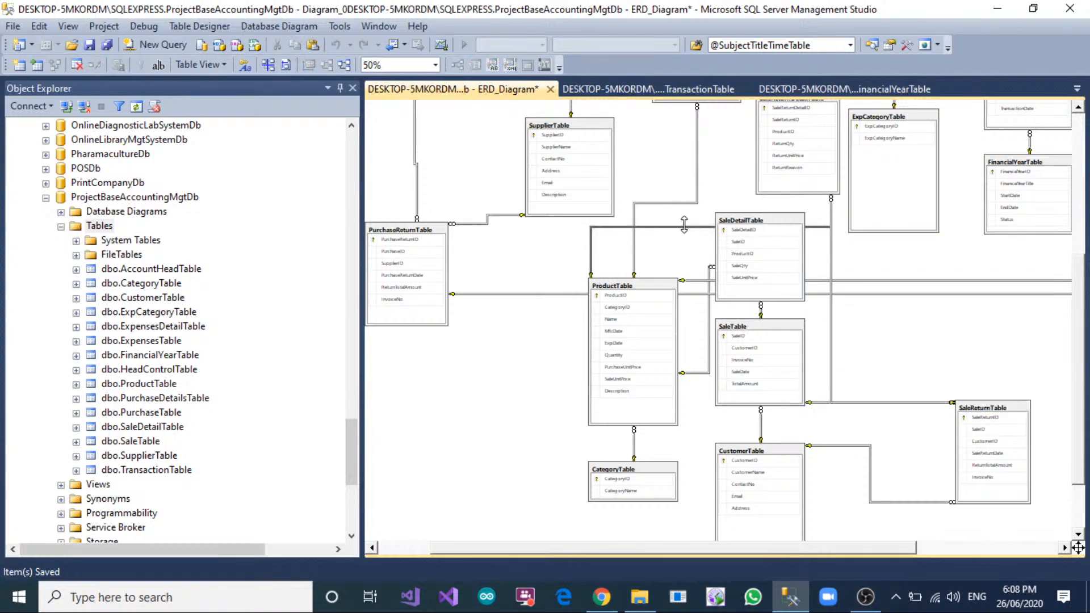
drag(684, 225, 677, 205)
scroll(677, 214, up, 3)
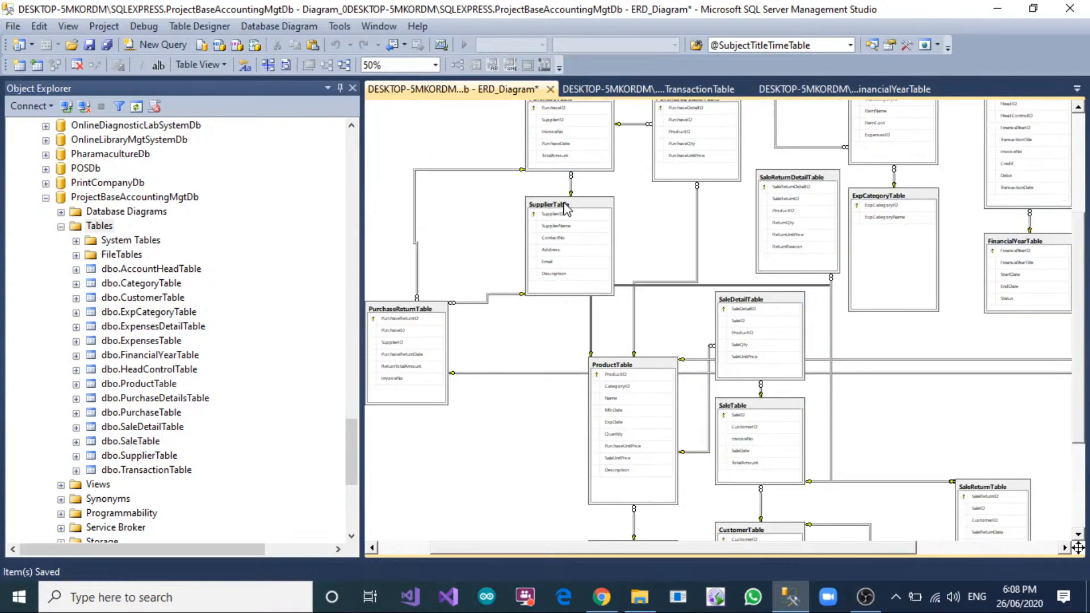
drag(565, 206, 524, 201)
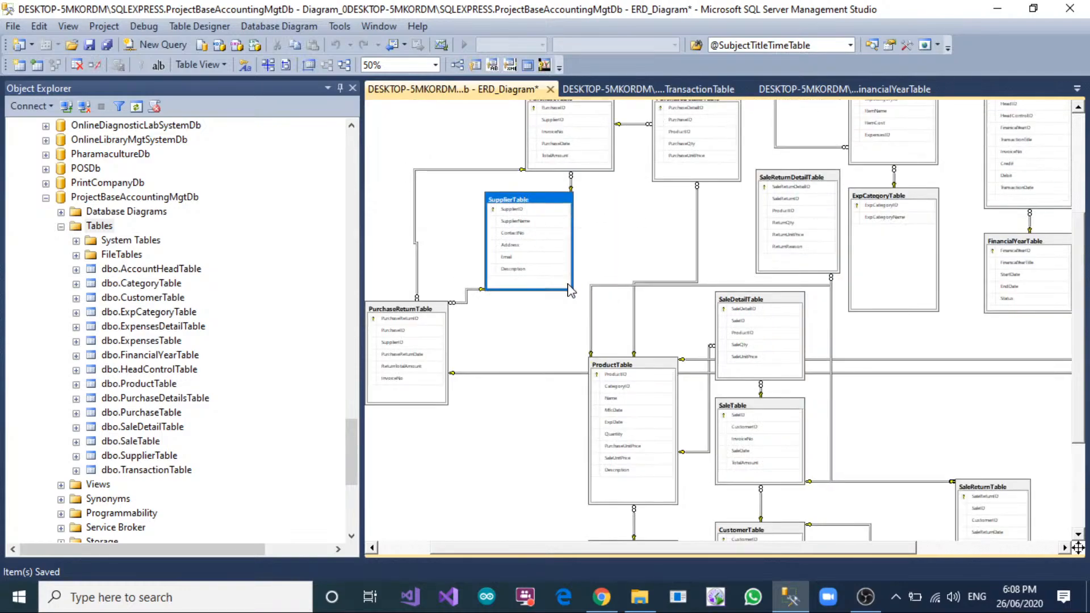
Increase the height of ExpensesTable to show all its columns, and save ERD_Diagram.
drag(765, 550, 920, 542)
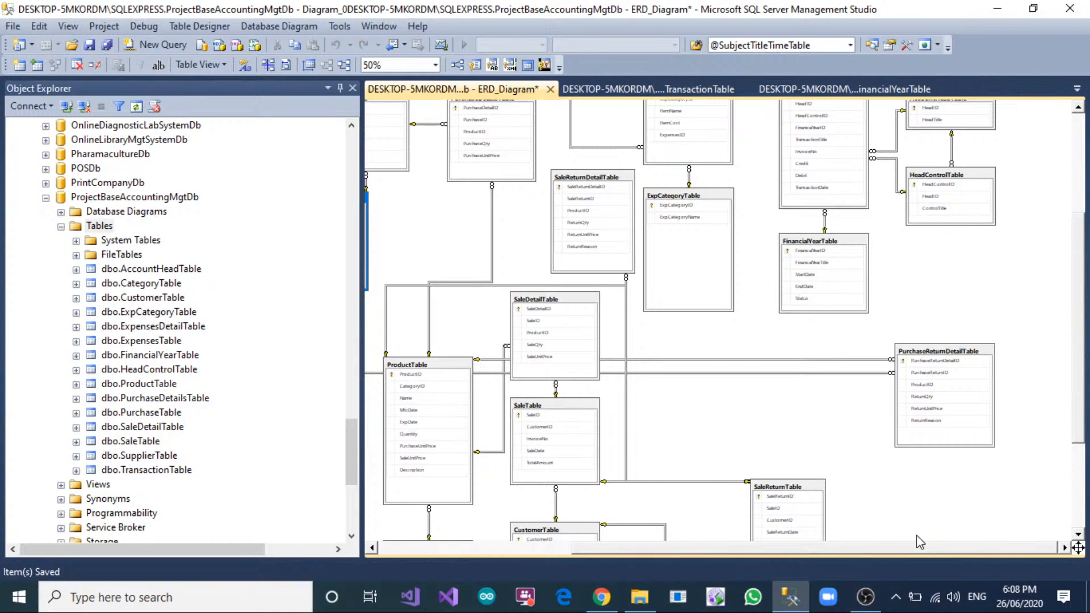
scroll(846, 359, up, 5)
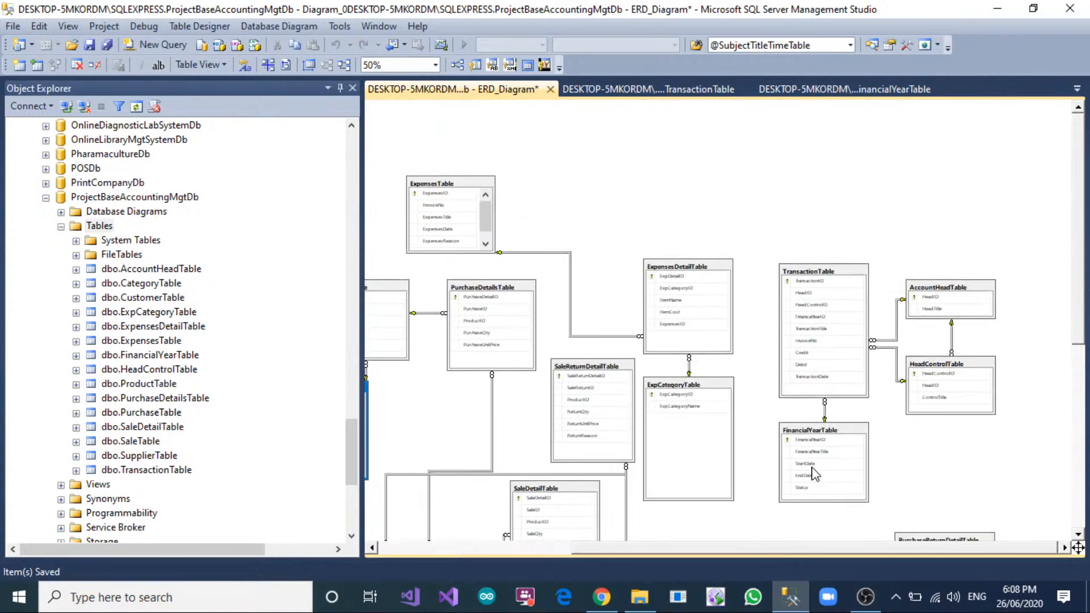
click(907, 476)
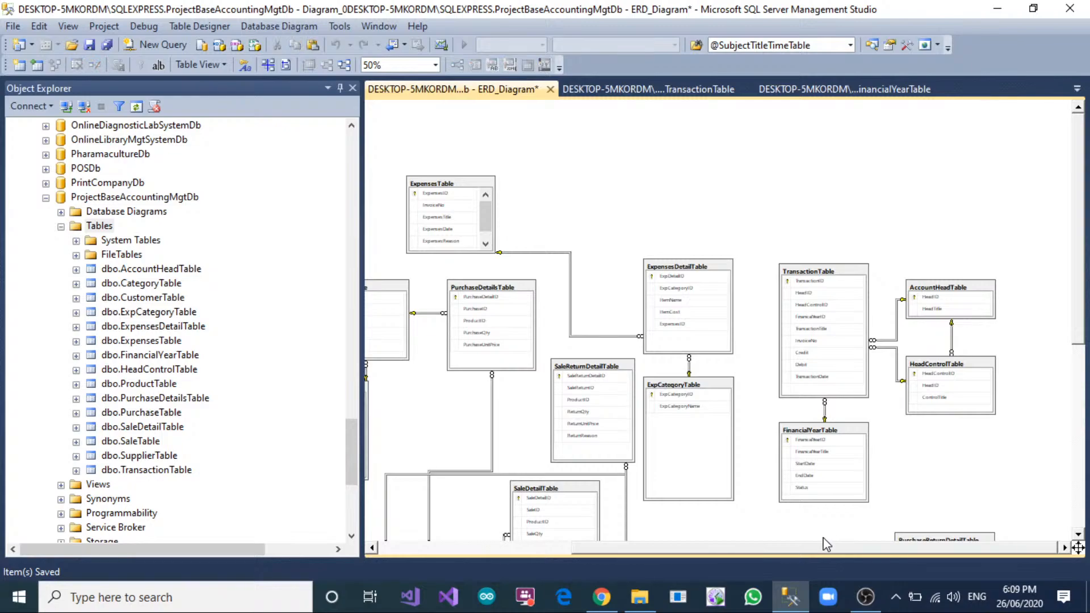
drag(813, 546, 635, 566)
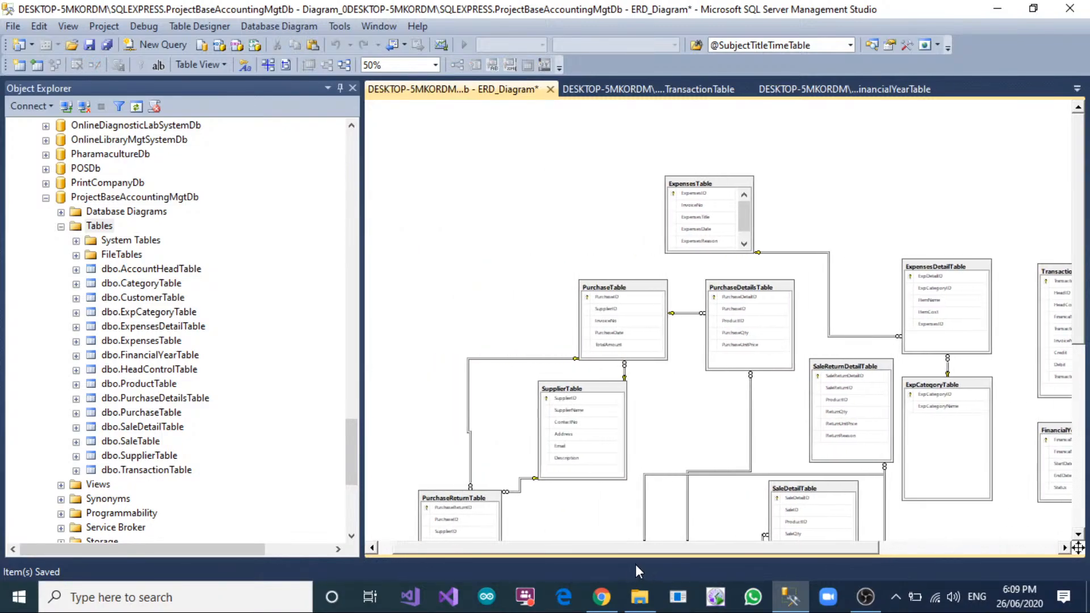
click(699, 191)
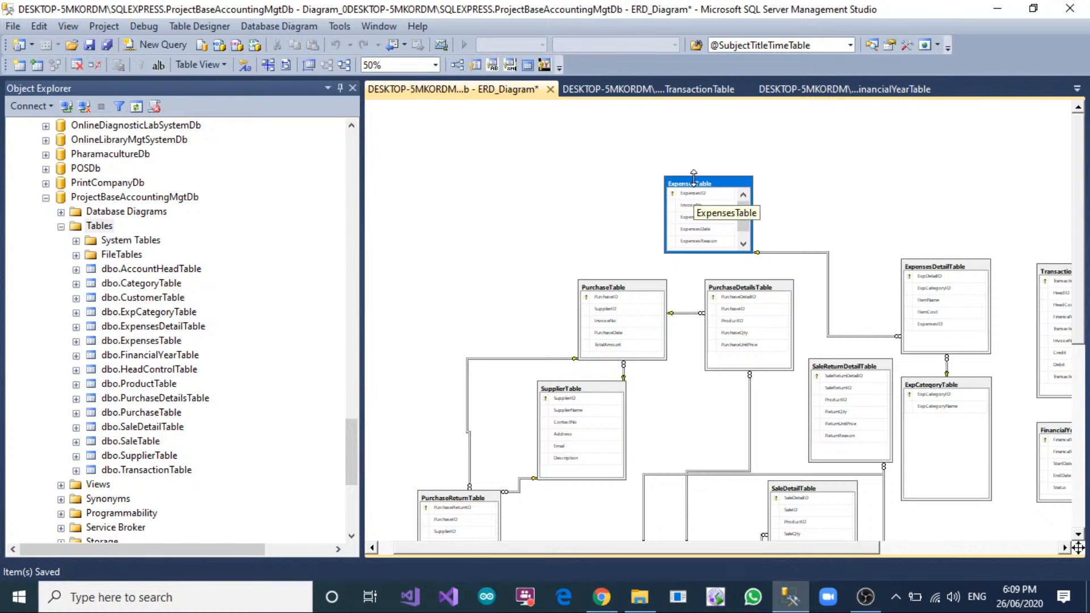
drag(694, 177, 692, 155)
click(534, 233)
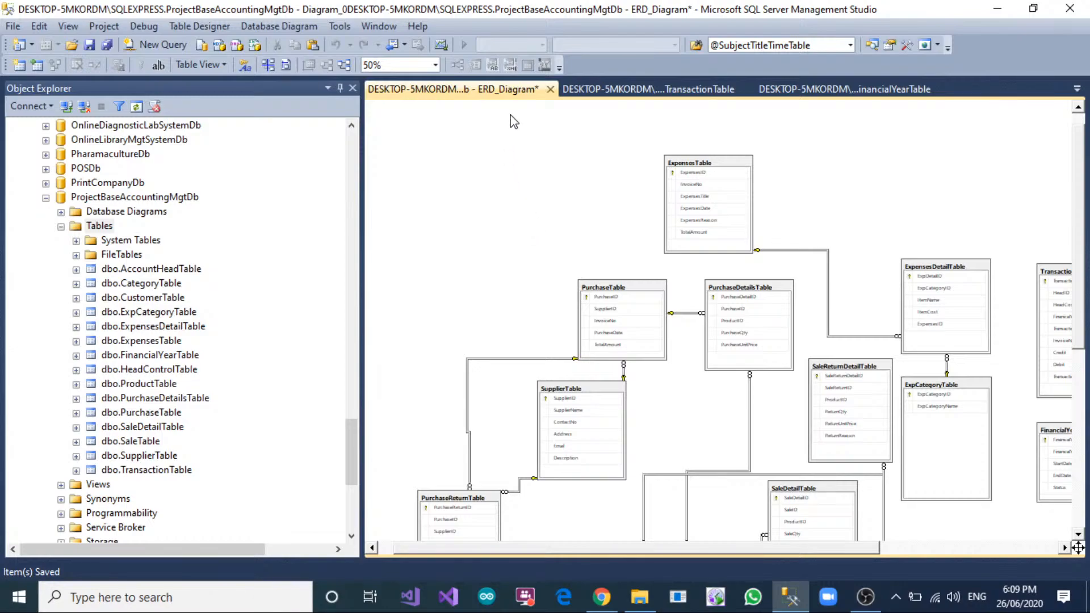
right_click(503, 96)
click(568, 100)
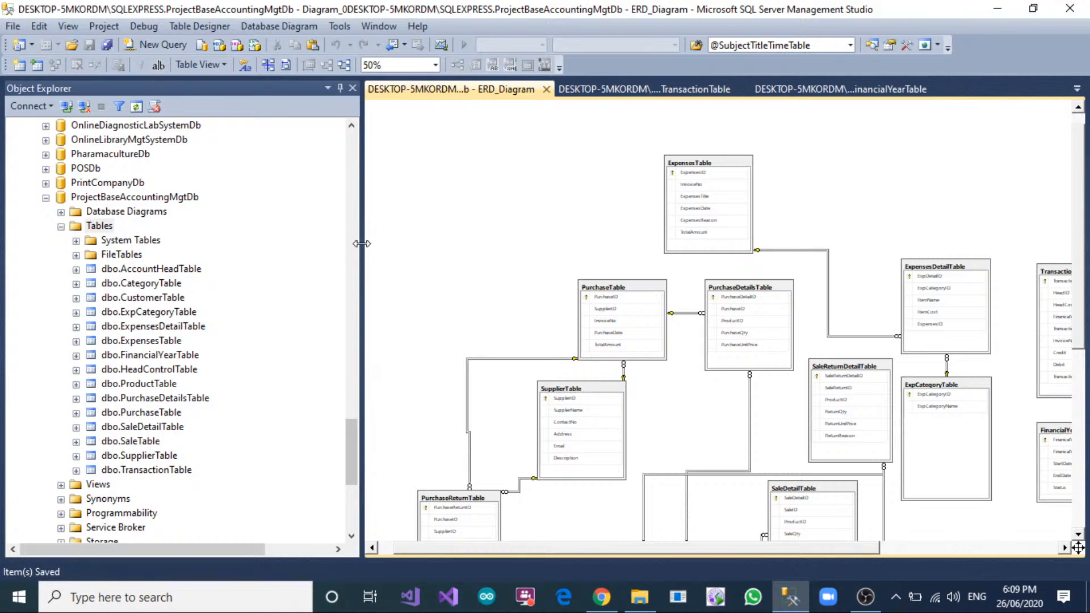
Narrow Object Explorer to give the diagram more room, and refresh the Tables folder of ProjectBaseAccountingMgtDb.
drag(362, 246, 291, 245)
right_click(105, 227)
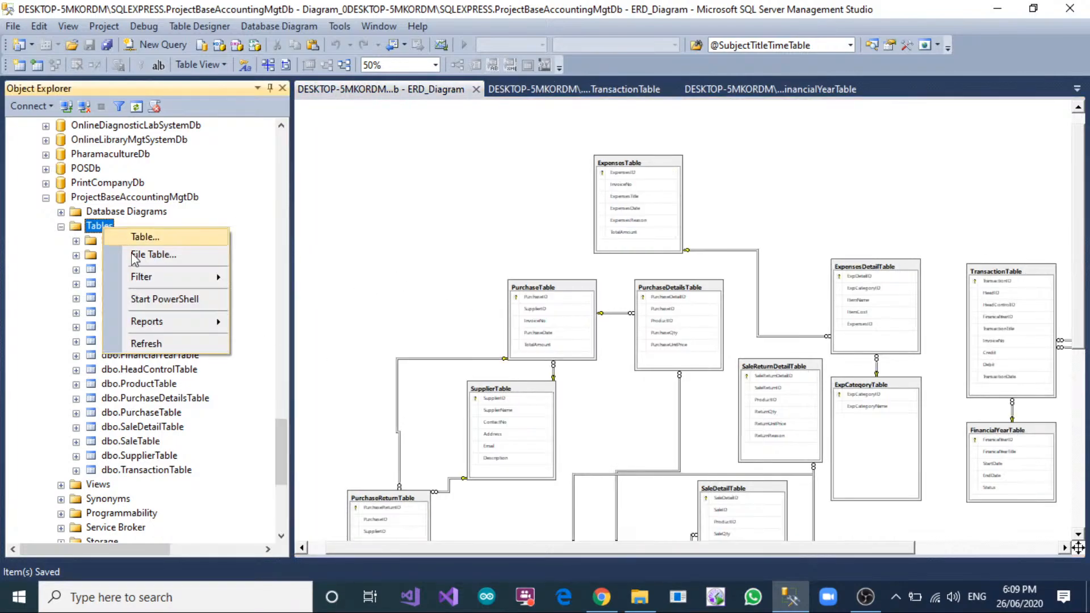
click(161, 343)
scroll(659, 299, down, 3)
scroll(211, 299, down, 2)
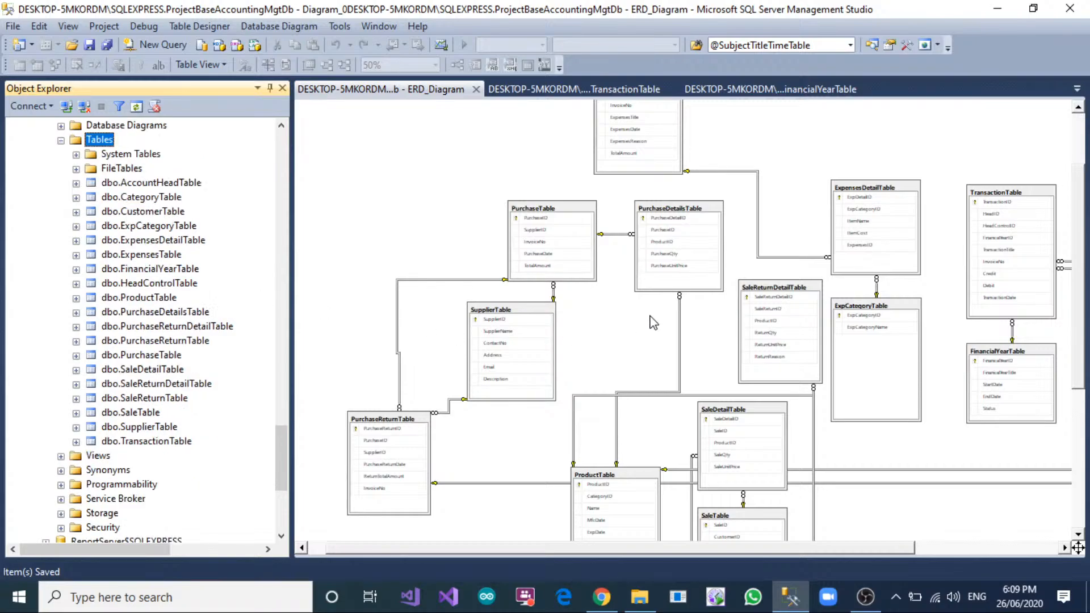
scroll(716, 289, down, 2)
scroll(732, 360, down, 3)
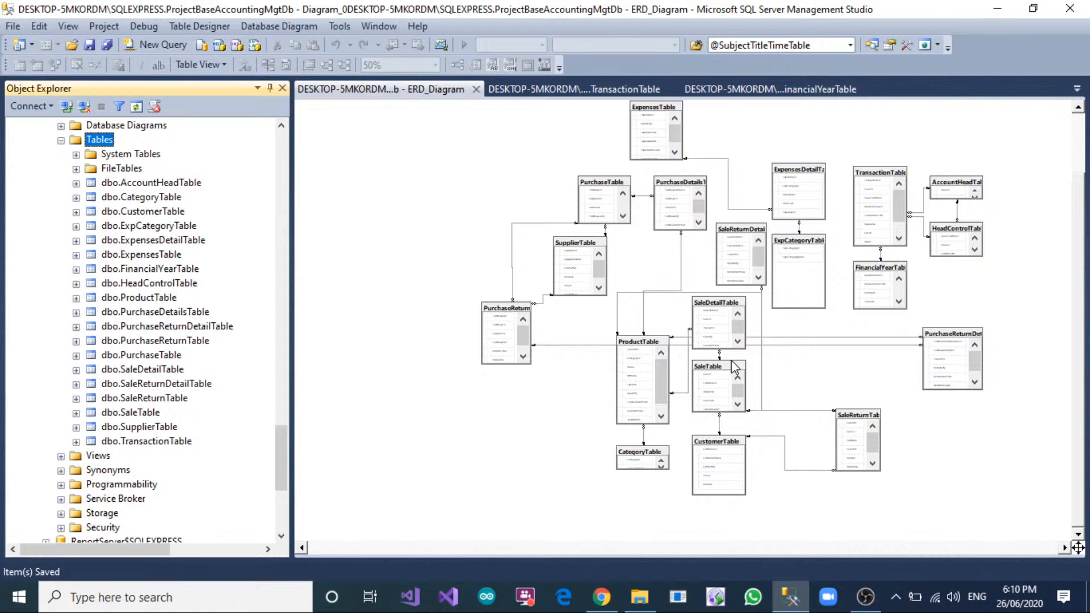
click(865, 596)
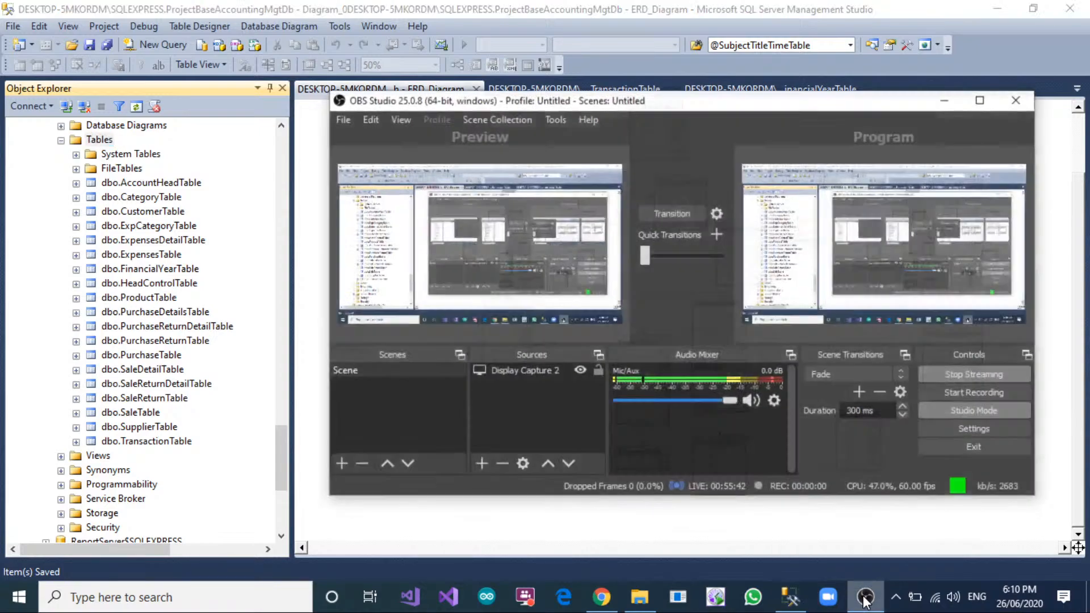